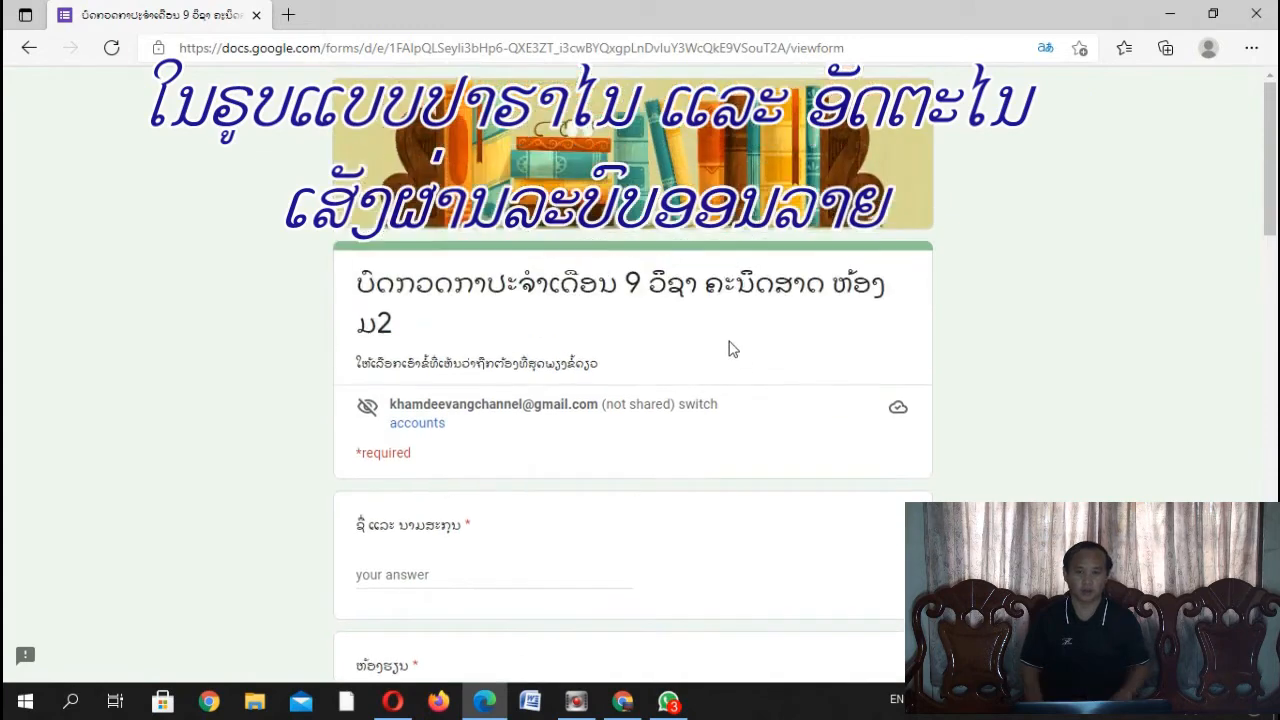
# Step: Enter the student's full name in the required name field of the monthly math quiz
pyautogui.scroll(2, 651, 357)
pyautogui.scroll(-2, 533, 456)
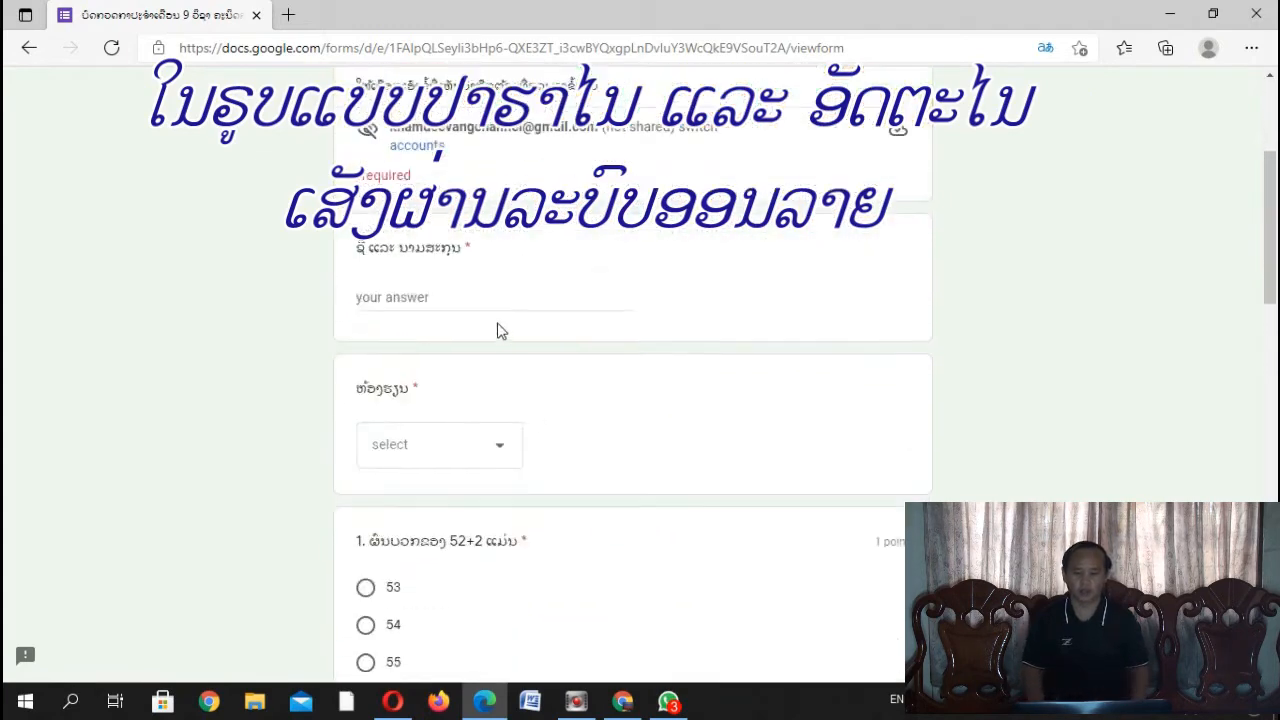
pyautogui.click(437, 294)
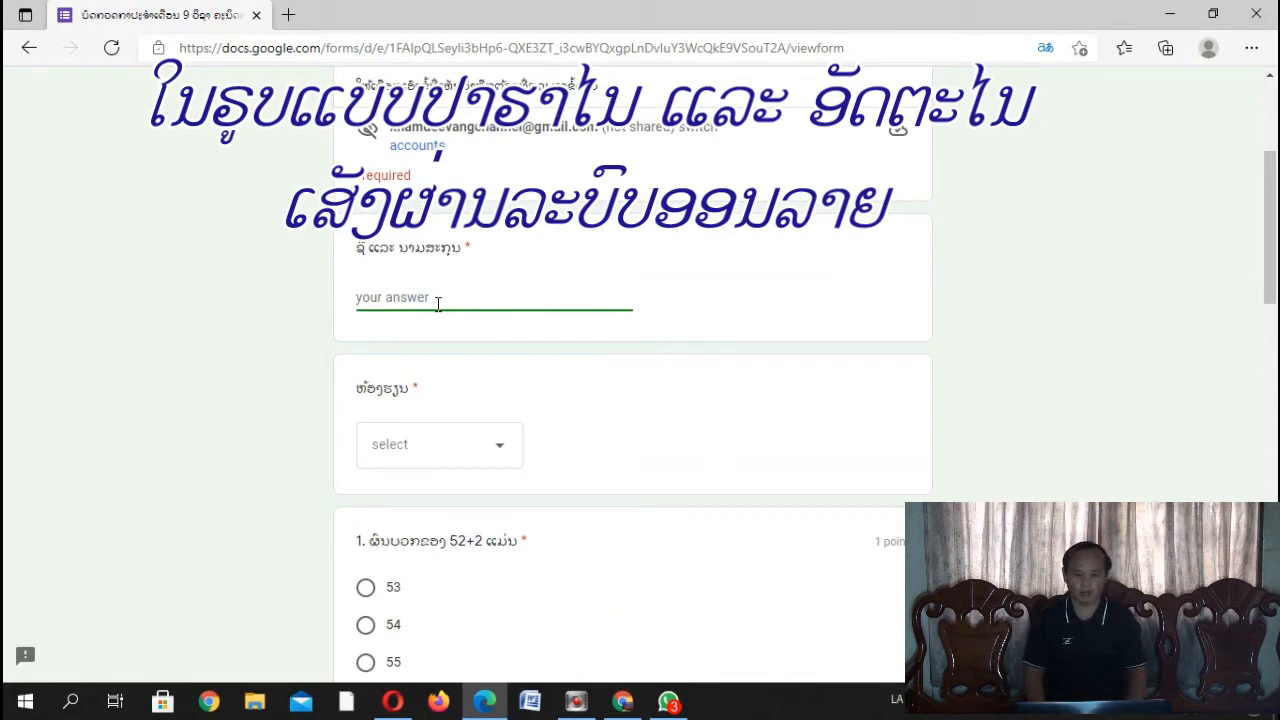
pyautogui.write('ທ ຄຳດີ')
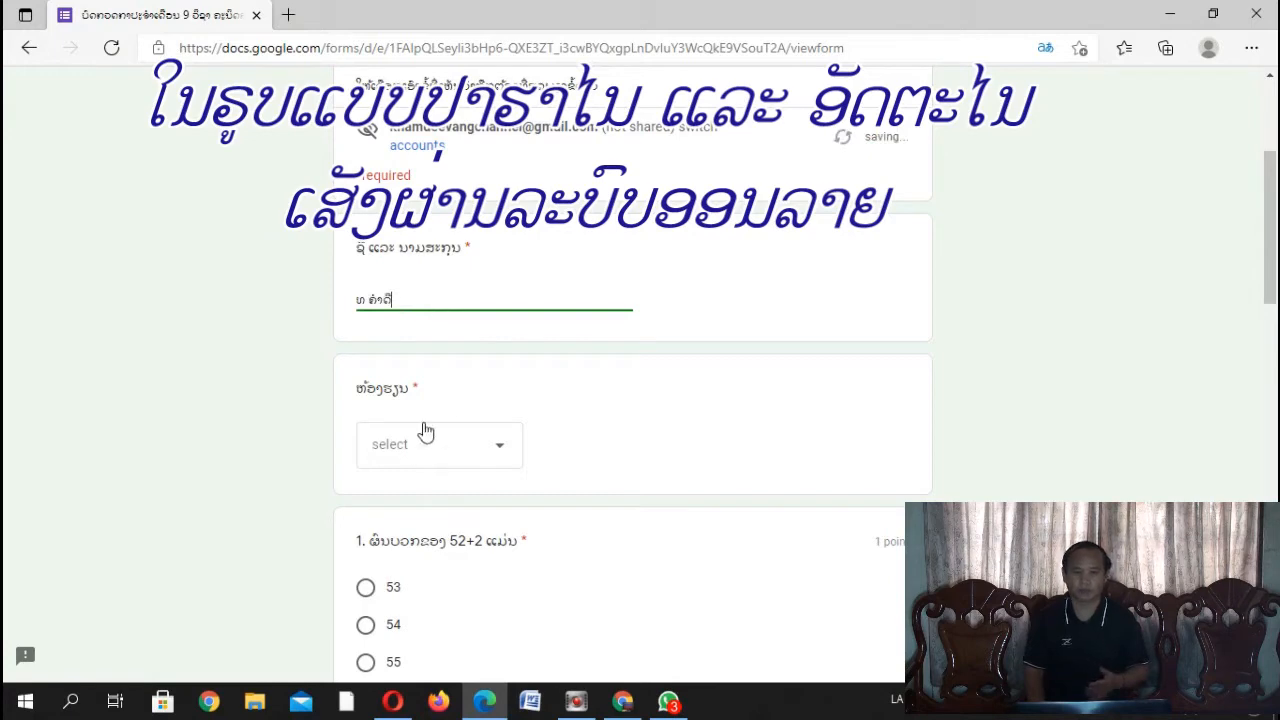
# Step: Choose classroom ມ 2.2 for the required classroom question
pyautogui.scroll(-2, 423, 434)
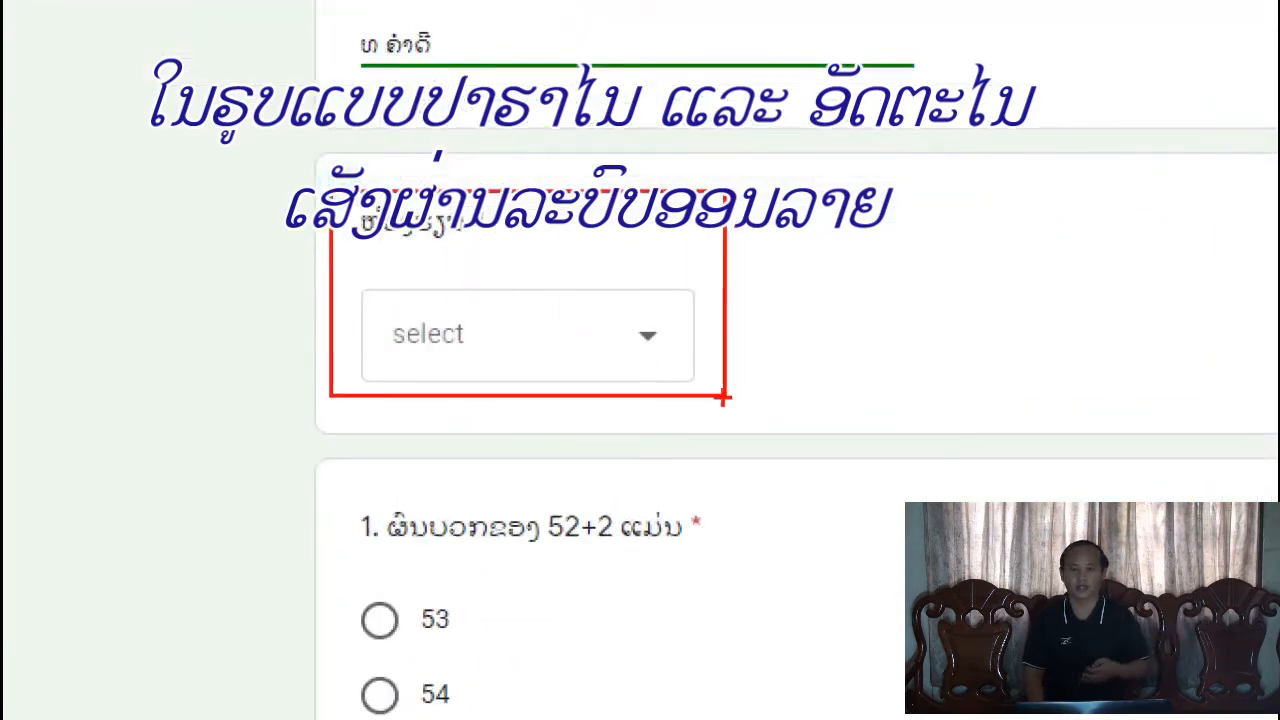
pyautogui.click(645, 345)
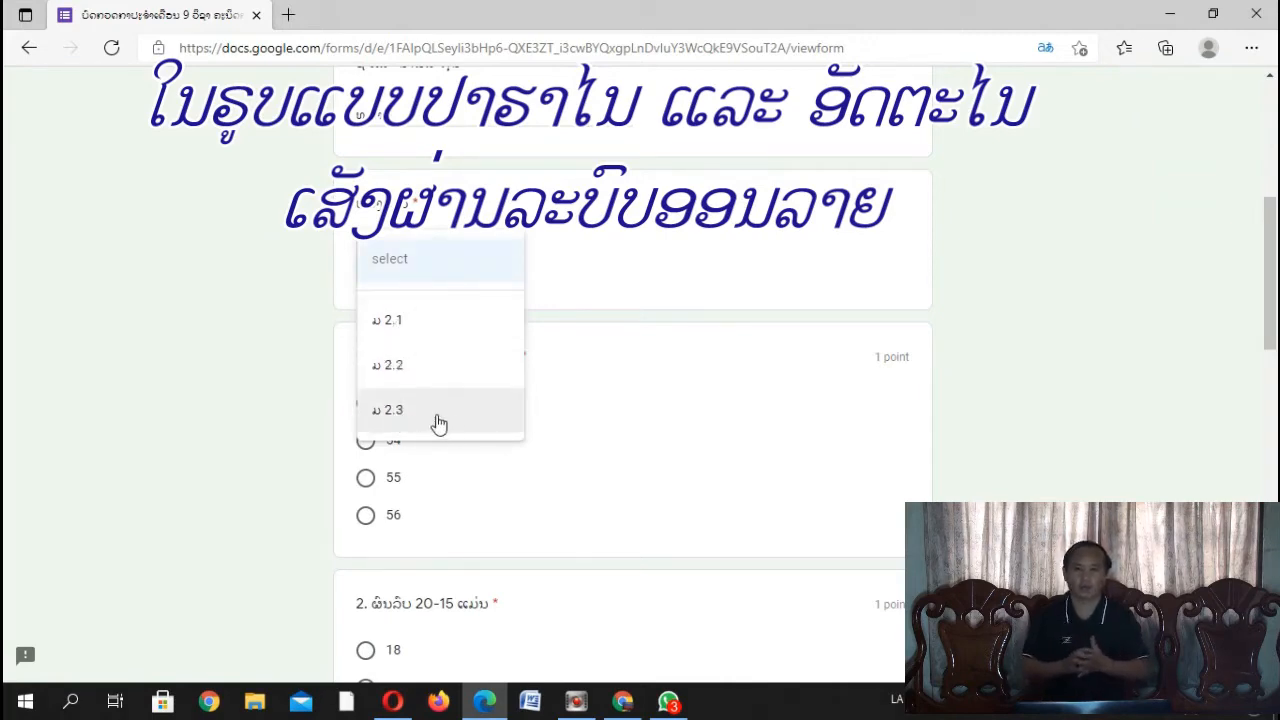
pyautogui.click(421, 371)
# Step: Answer the addition question 52+2 with 54 and the subtraction question 20-15 with 6
pyautogui.scroll(-2, 560, 295)
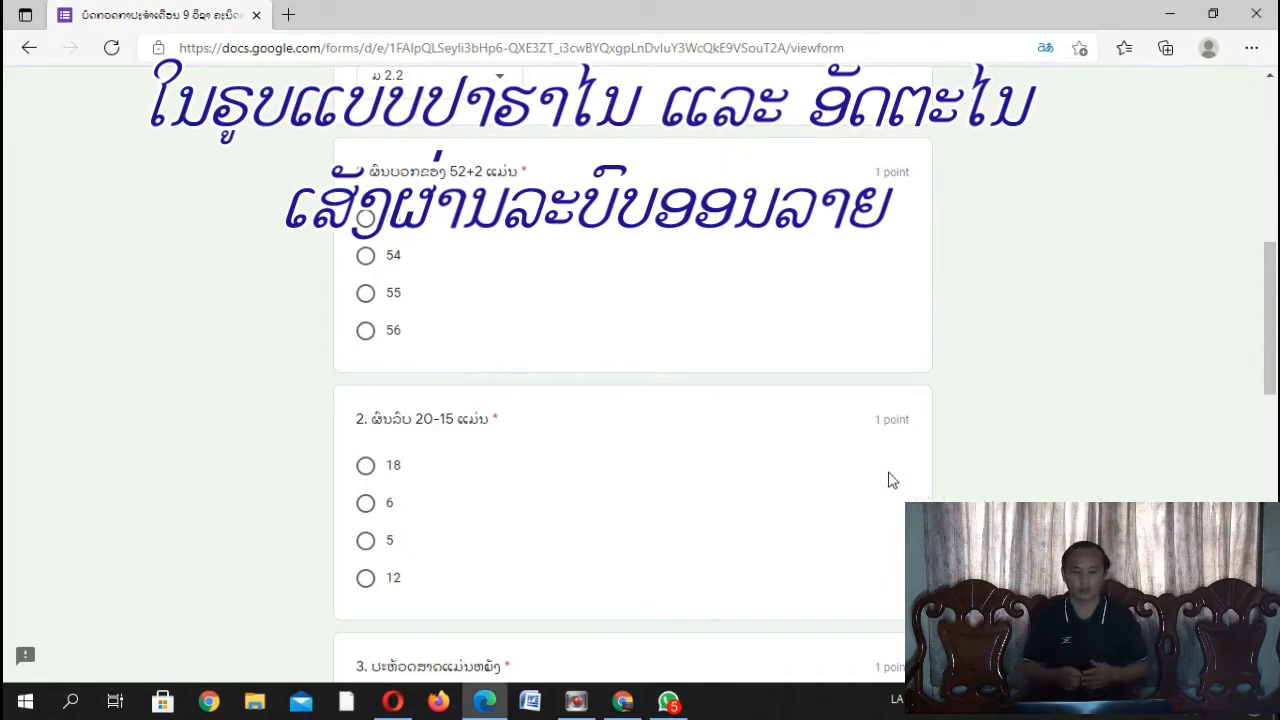
pyautogui.scroll(1, 577, 340)
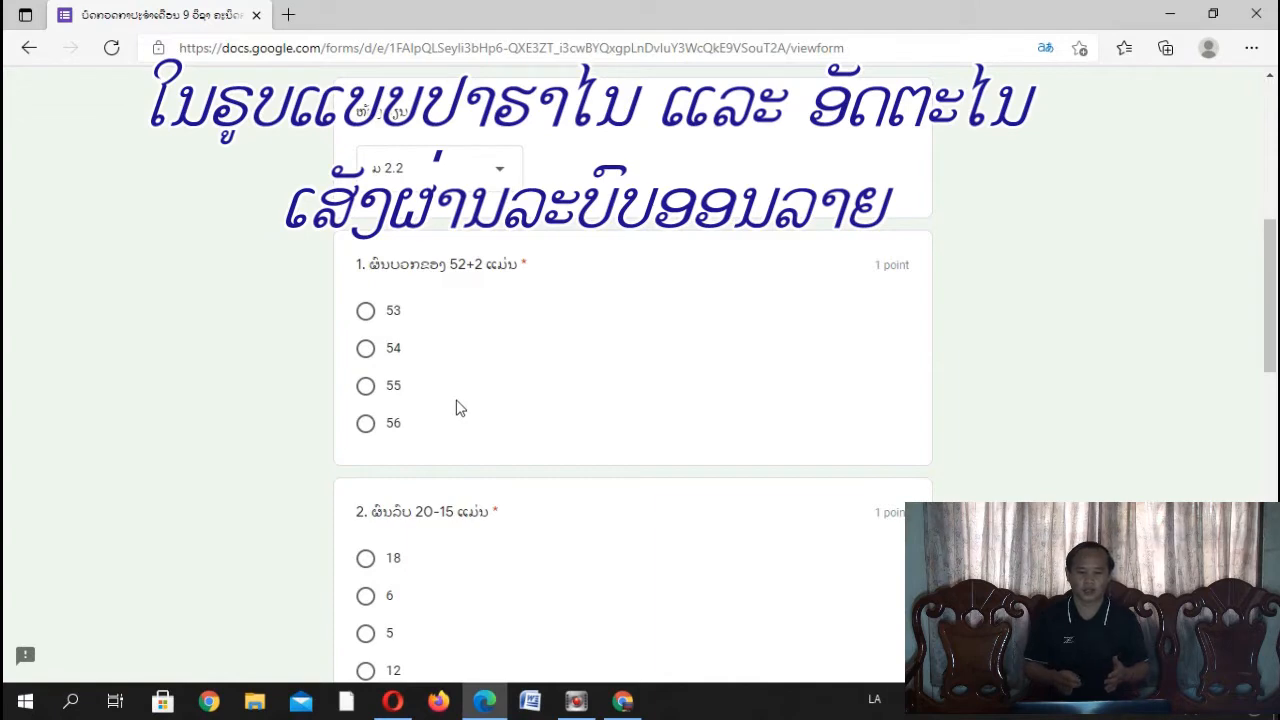
pyautogui.scroll(-1, 448, 402)
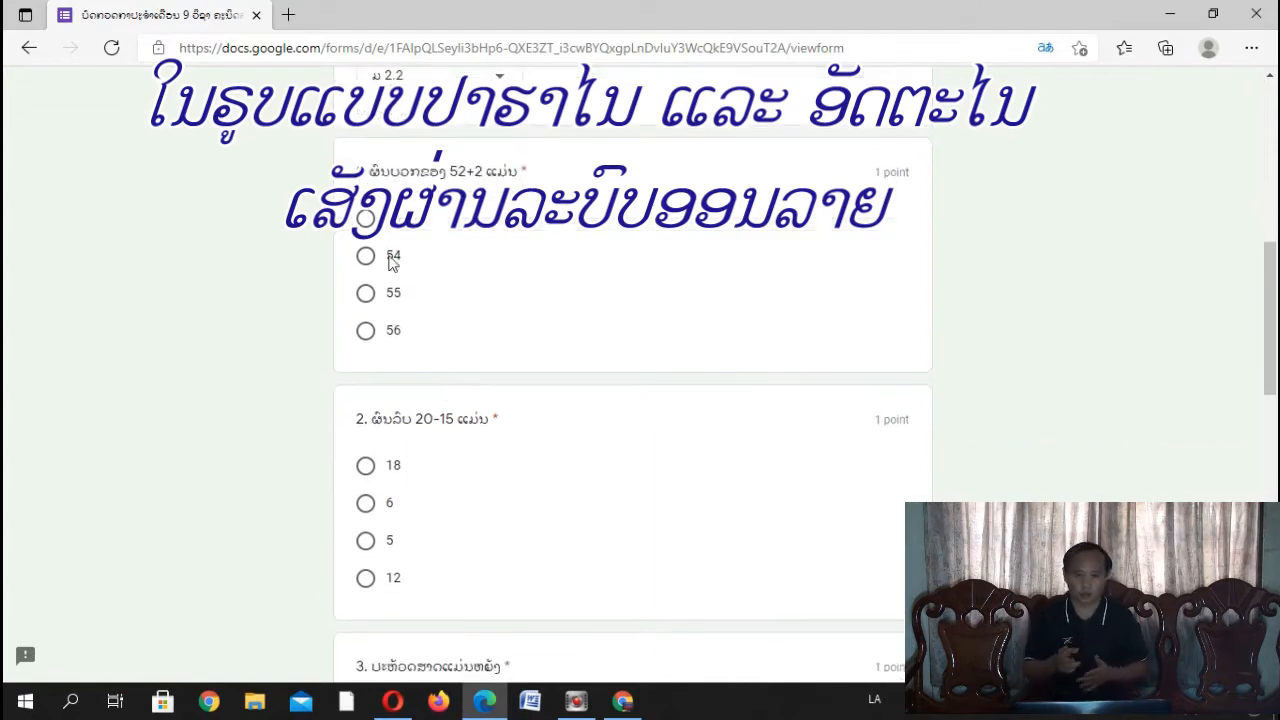
pyautogui.click(366, 255)
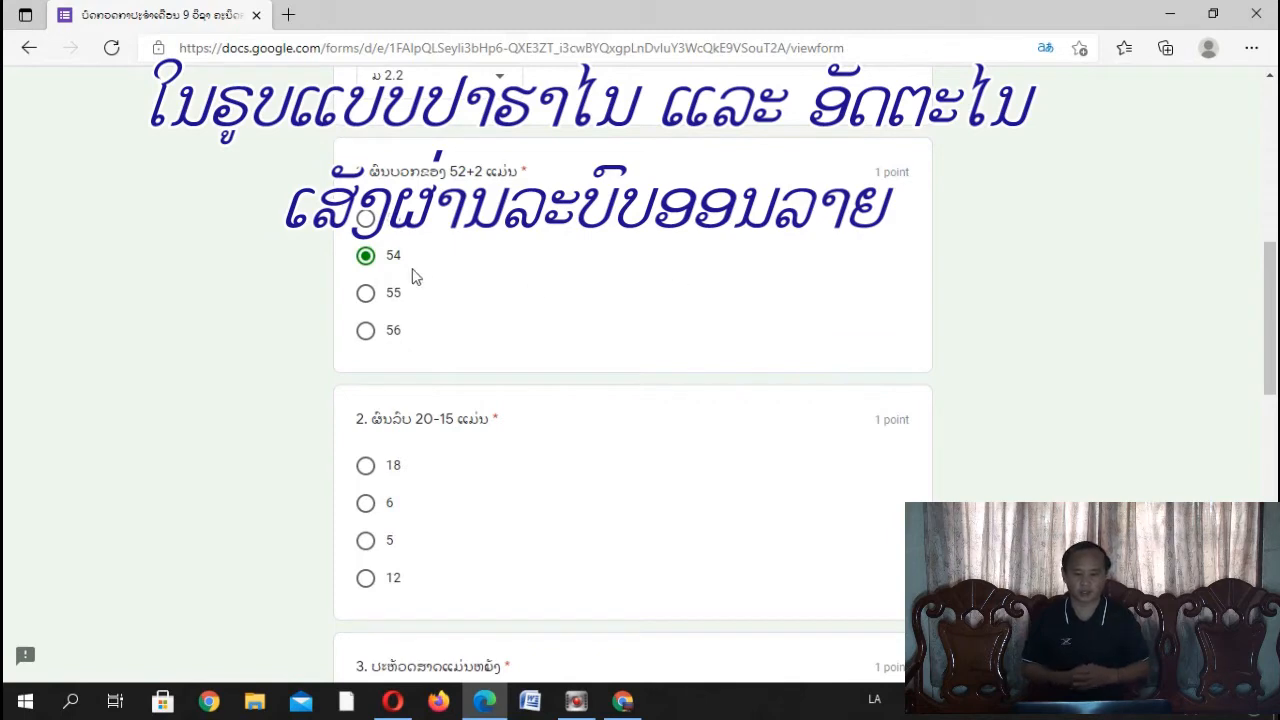
pyautogui.scroll(-1, 487, 278)
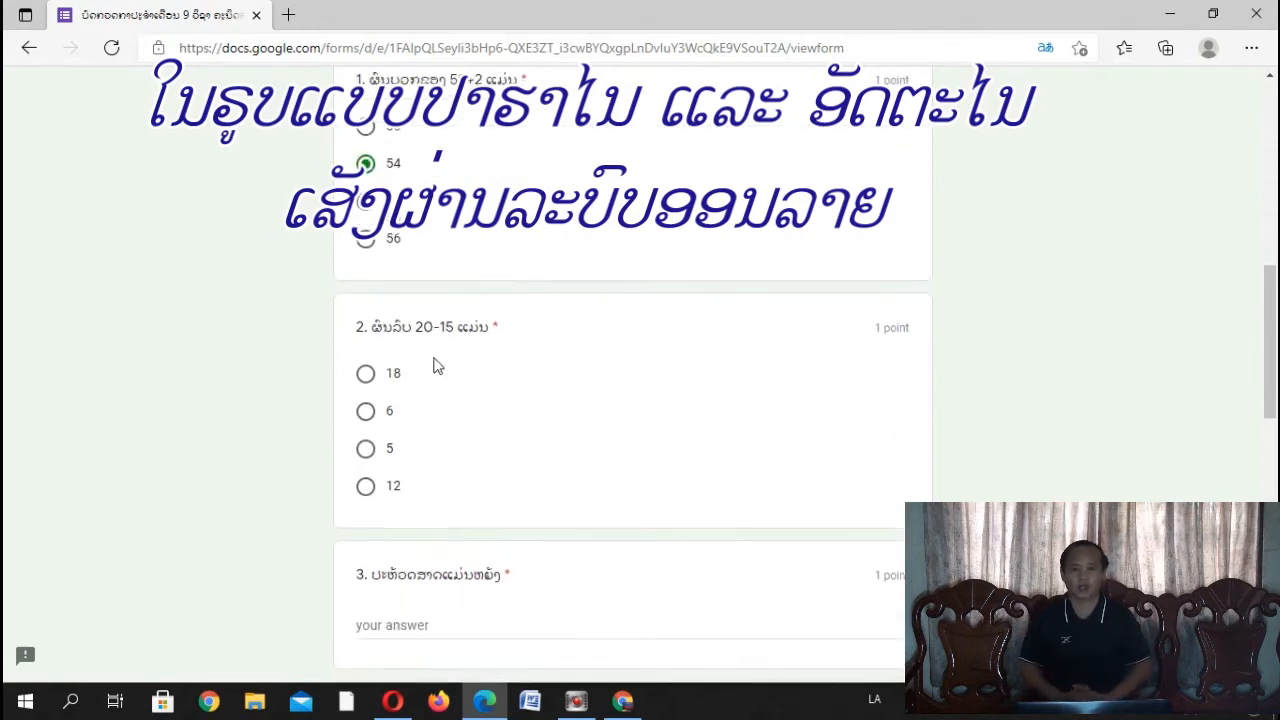
pyautogui.click(366, 413)
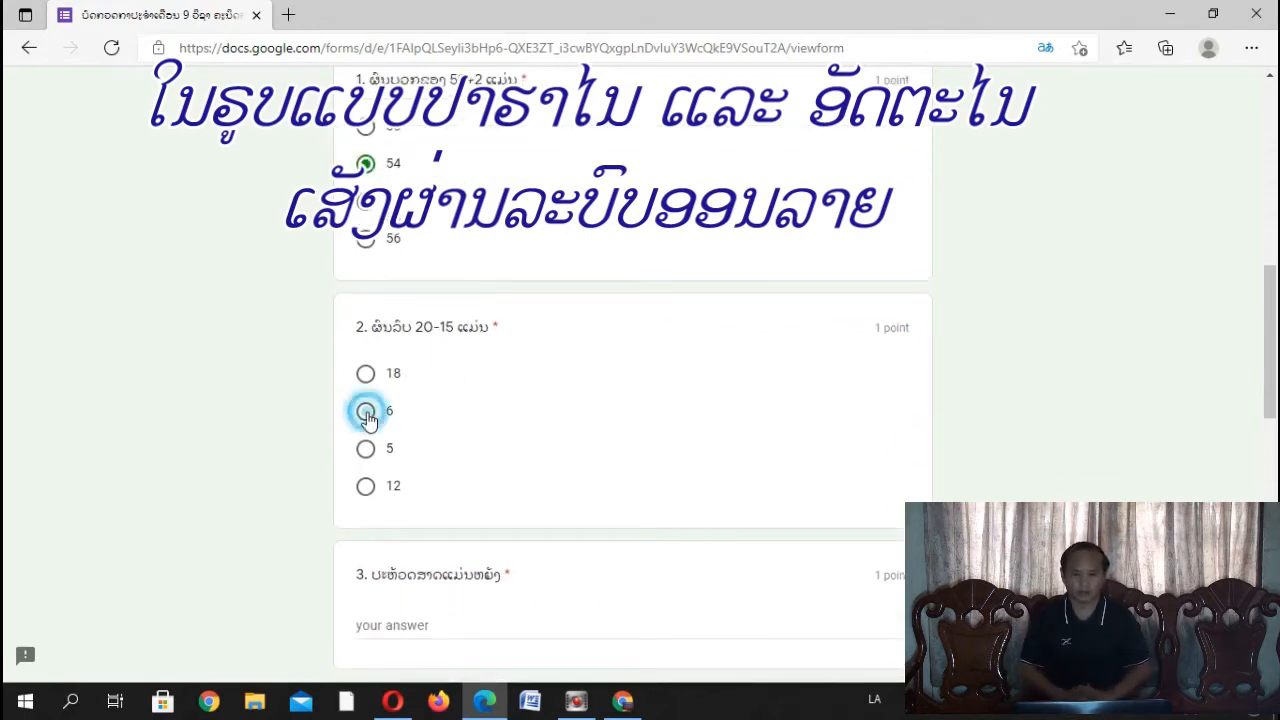
# Step: Answer the written history question with "ປະຫວັດສາດແມ່ນ" followed by filler dots and repeated ກ and ດ letters
pyautogui.scroll(-2, 443, 420)
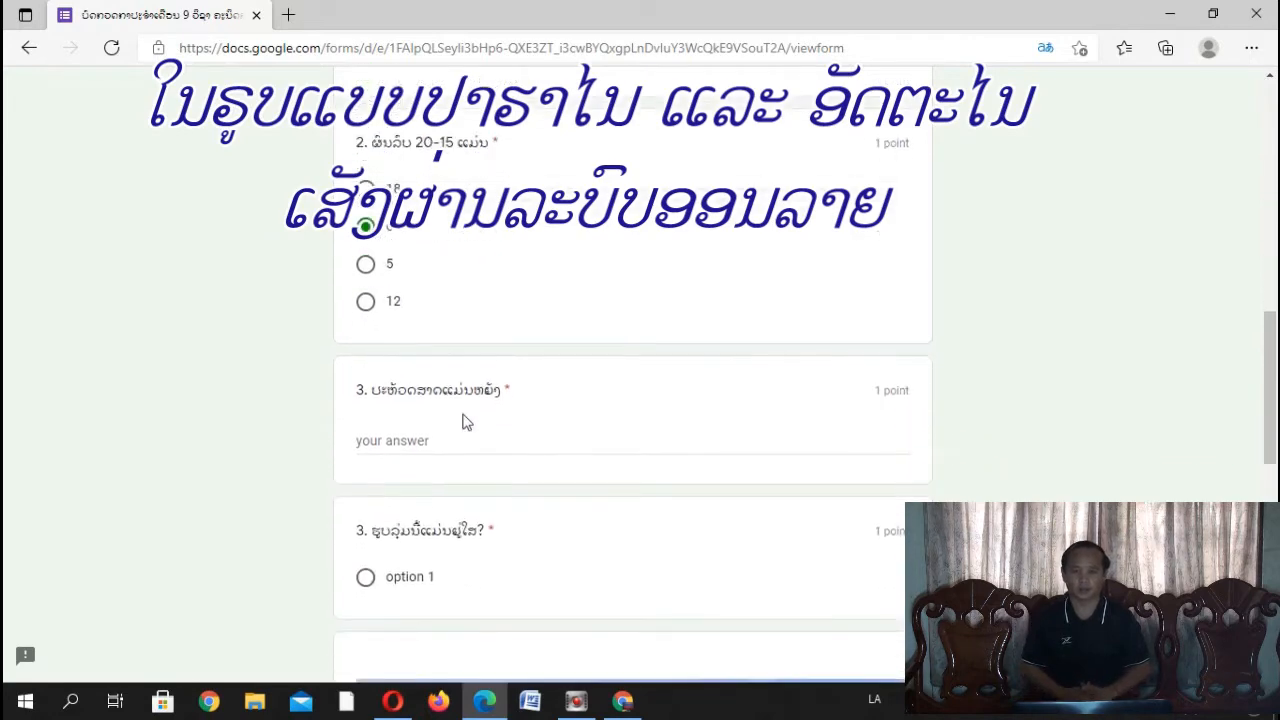
pyautogui.click(444, 449)
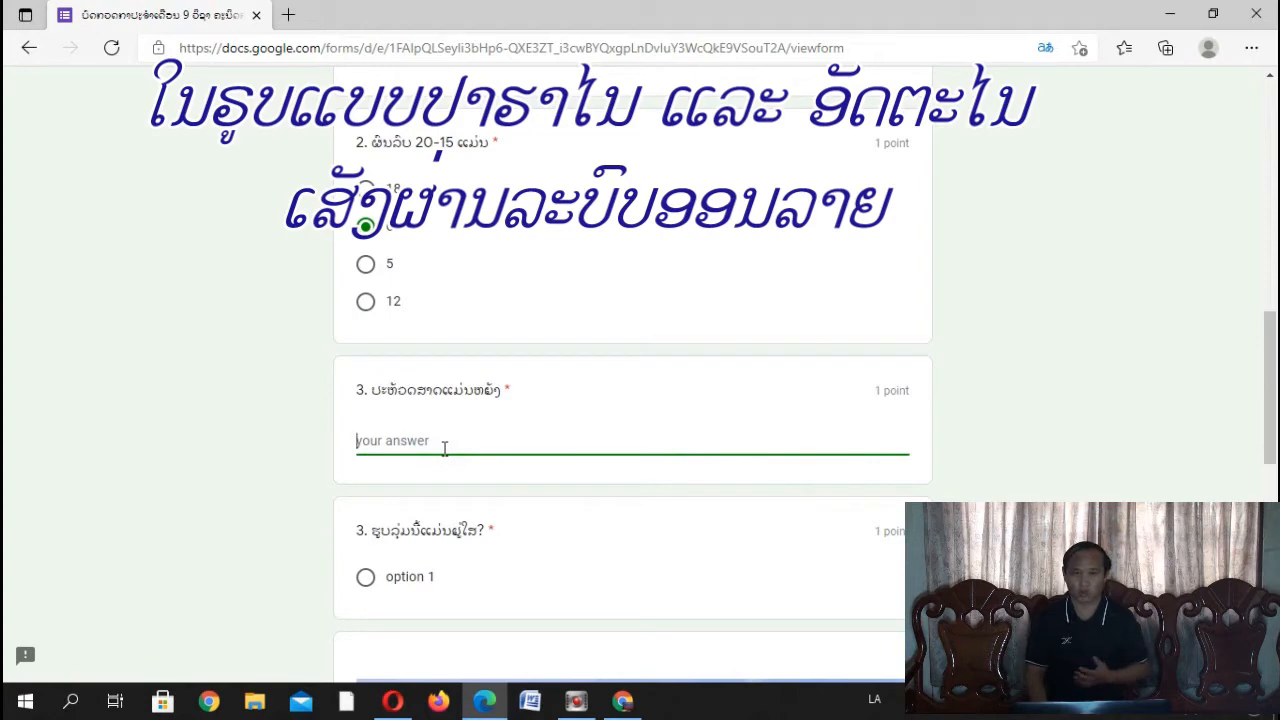
pyautogui.write('ບ')
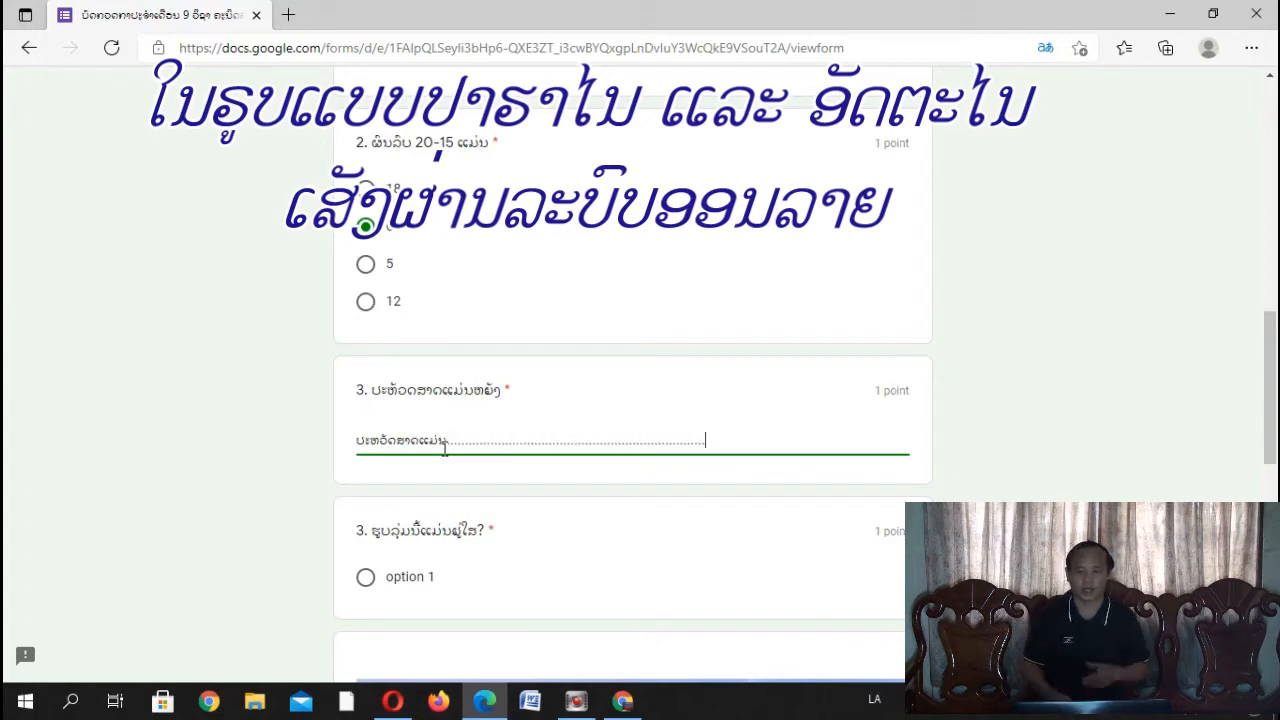
pyautogui.write('...........................................................................')
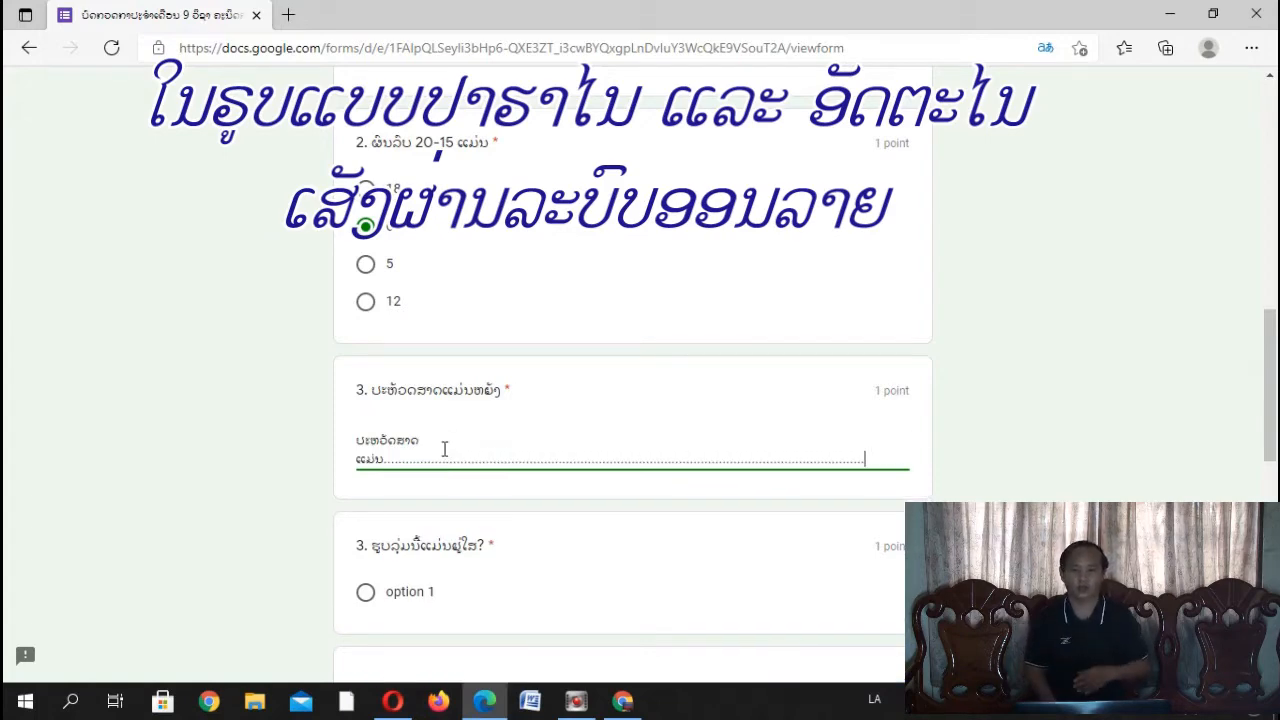
pyautogui.write('.....ກກກ')
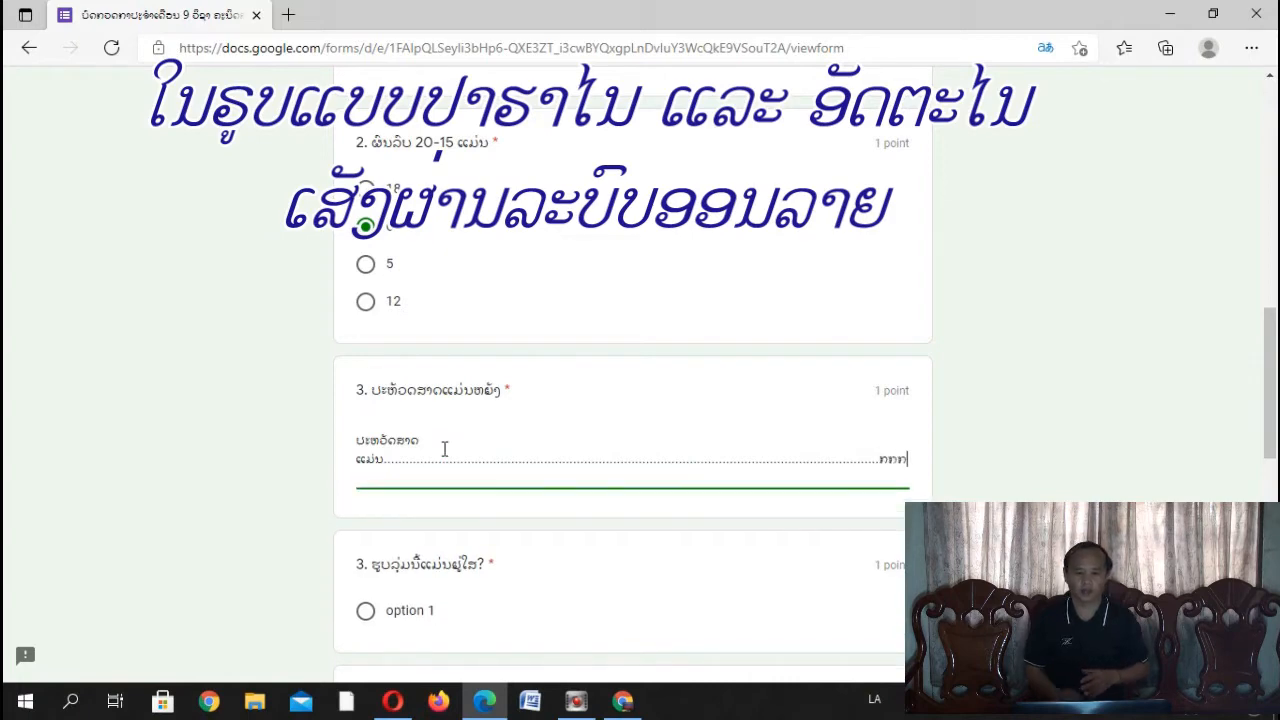
pyautogui.write('ກກກກກກກກກກກກກກກກກກກກກກກກກກກກກກກກ')
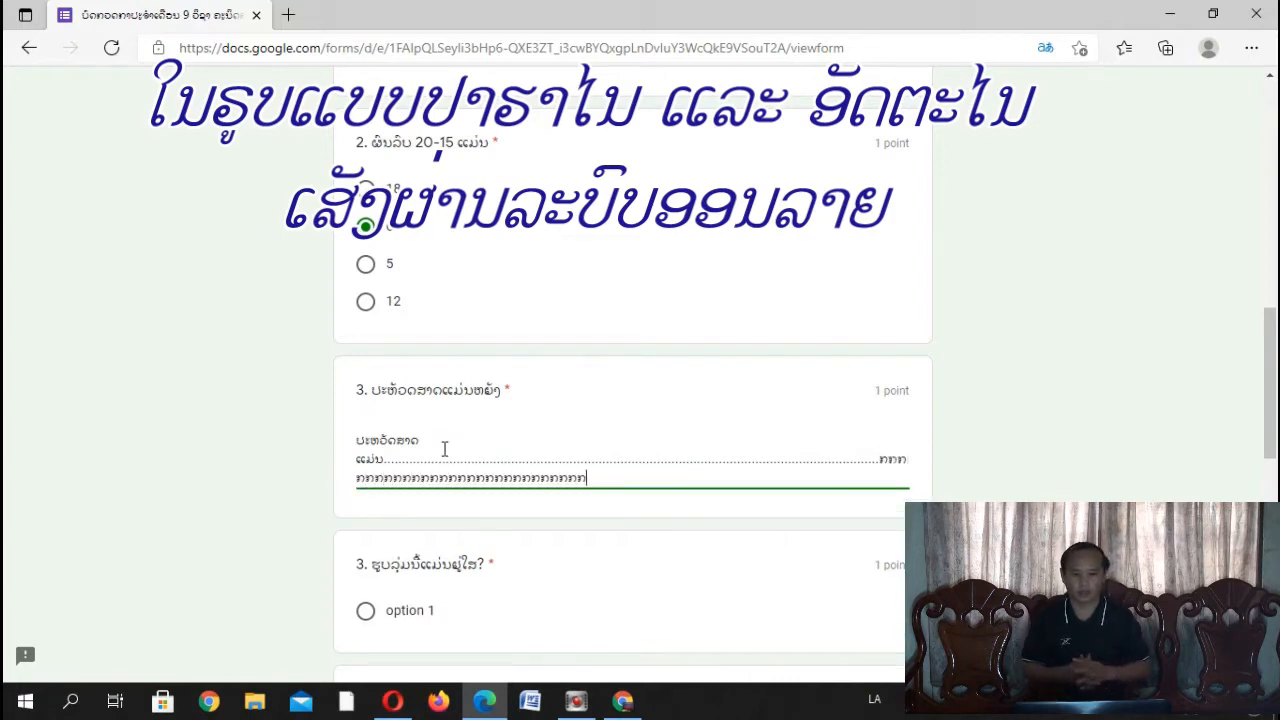
pyautogui.write('ກກກກກກກກກກກກກກກດດດດດດດດດດດດດດດດດດດດດດດດດດດດດດດດດດດດດດດດດດດດດດດດດດດດດດດດດດ')
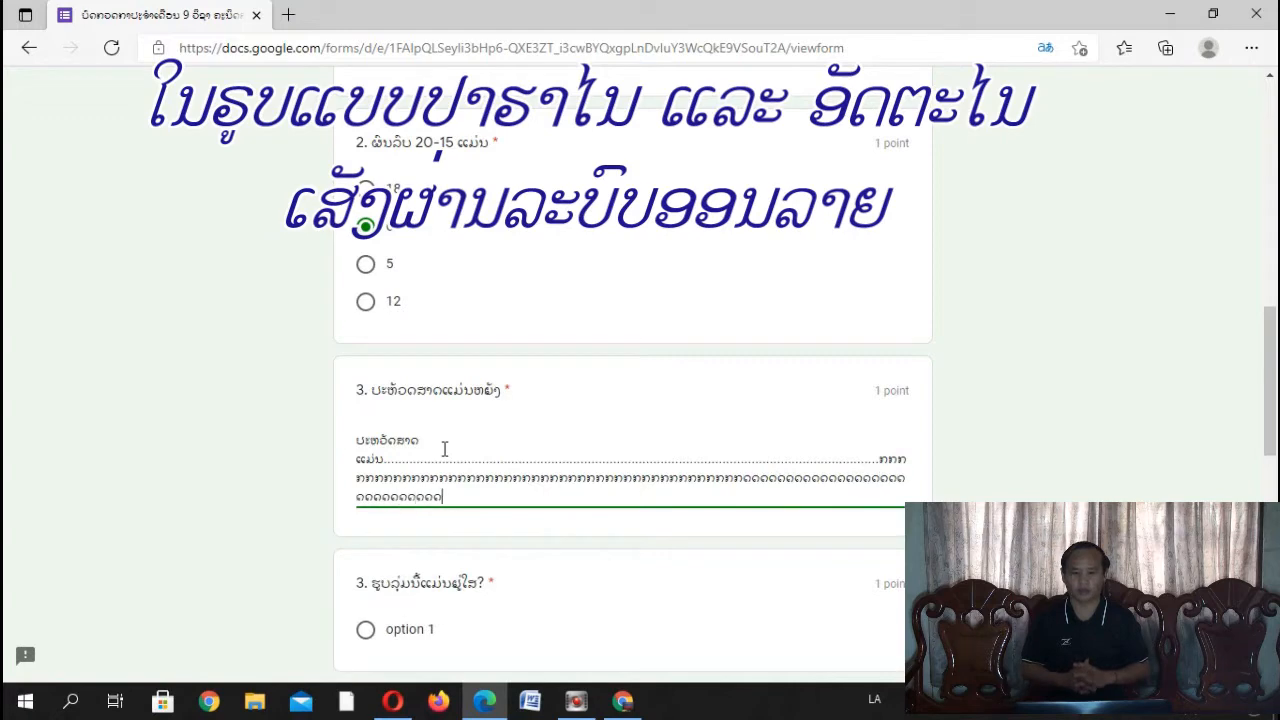
pyautogui.write('ດດດດດດດດດດດດດດດດດດດດດດດດດດດດດດດດດດດດດດດດດດດດດດດດດດດດດດດດດດດດດດດດດດດດດດດດດດດດດດດດດດດດດດດດດດດດດດດດດດດດດດດດດດດດດດດດດດດດດດດດດດດດດ')
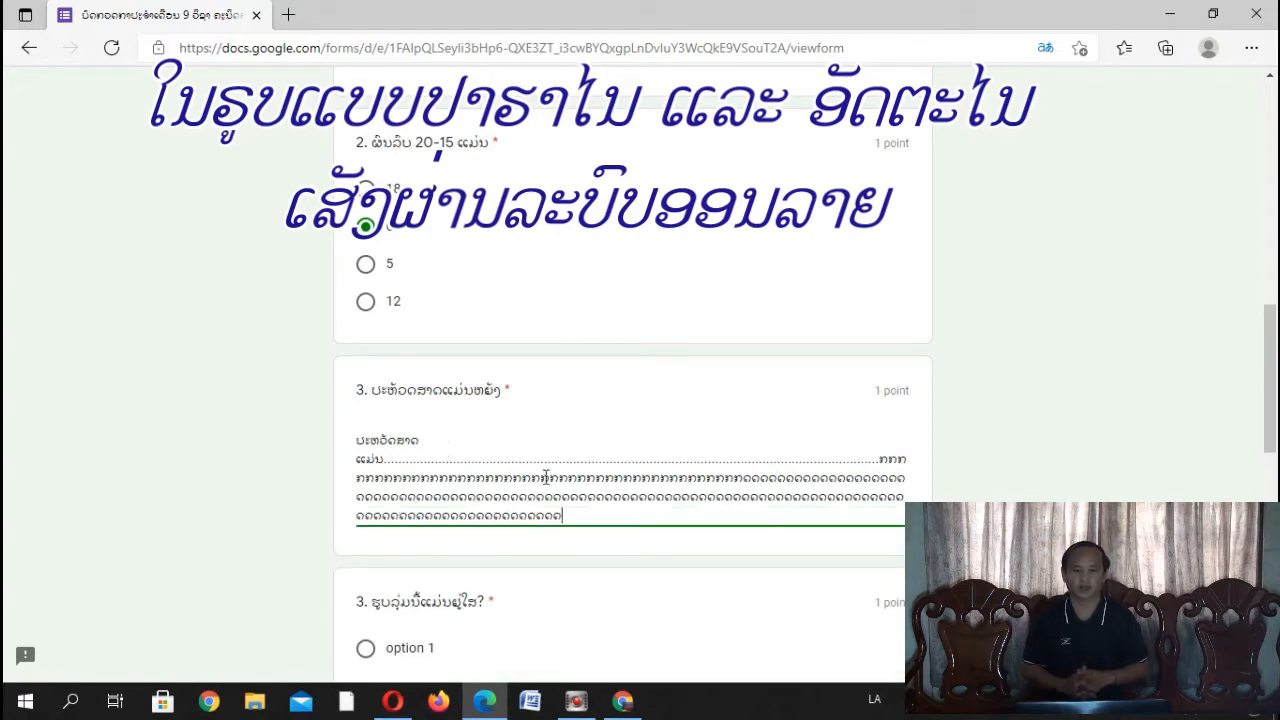
# Step: Try to submit the quiz, and answer the required question about the picture with option 1
pyautogui.scroll(-2, 545, 477)
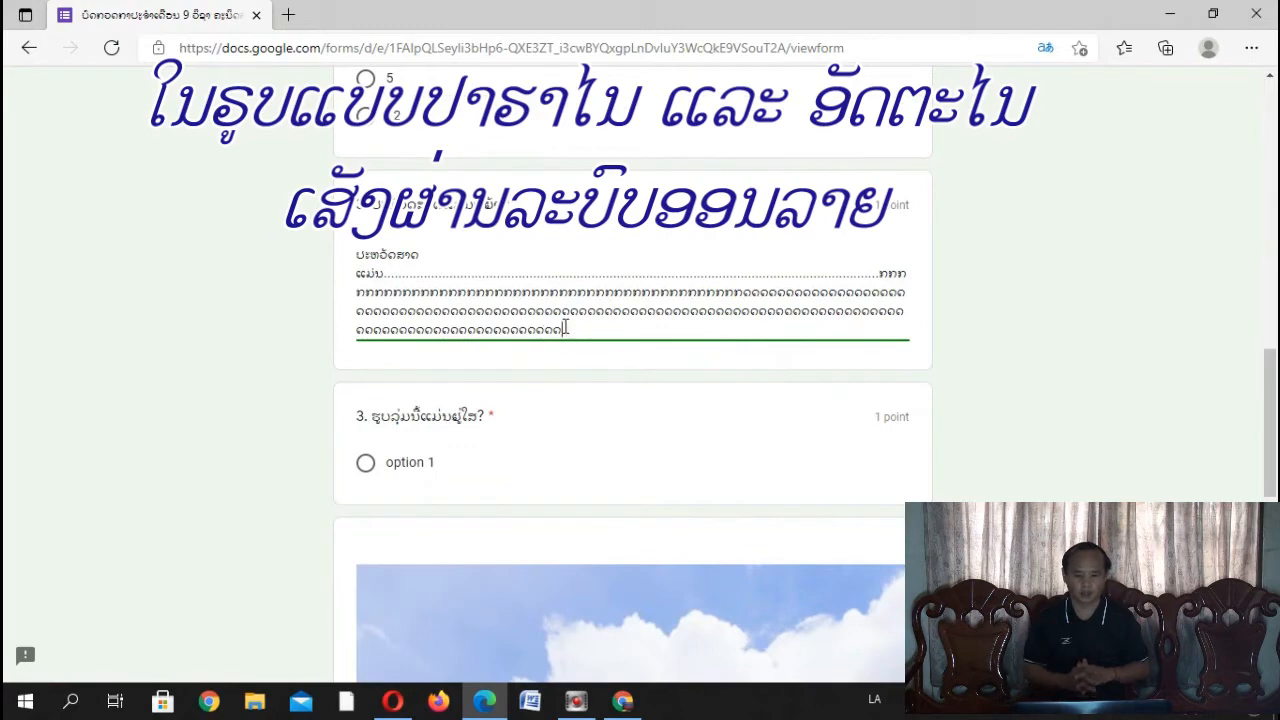
pyautogui.scroll(-6, 560, 345)
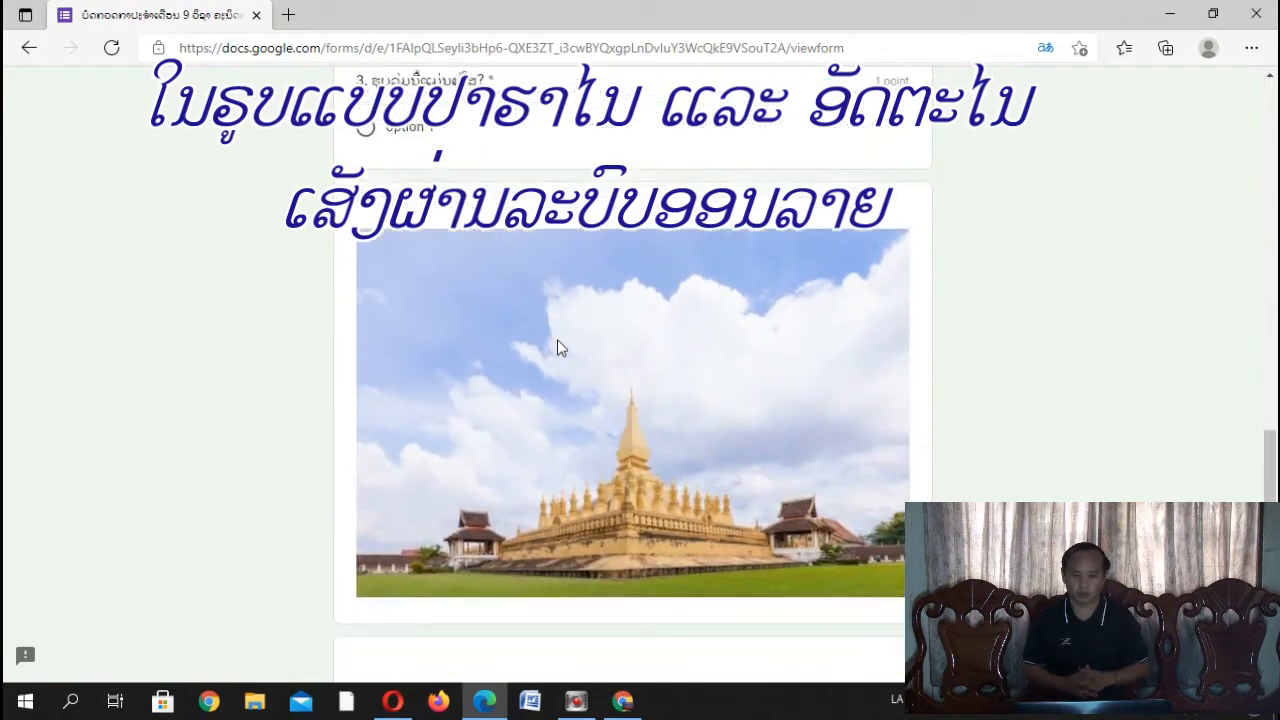
pyautogui.scroll(-2, 627, 310)
pyautogui.click(373, 533)
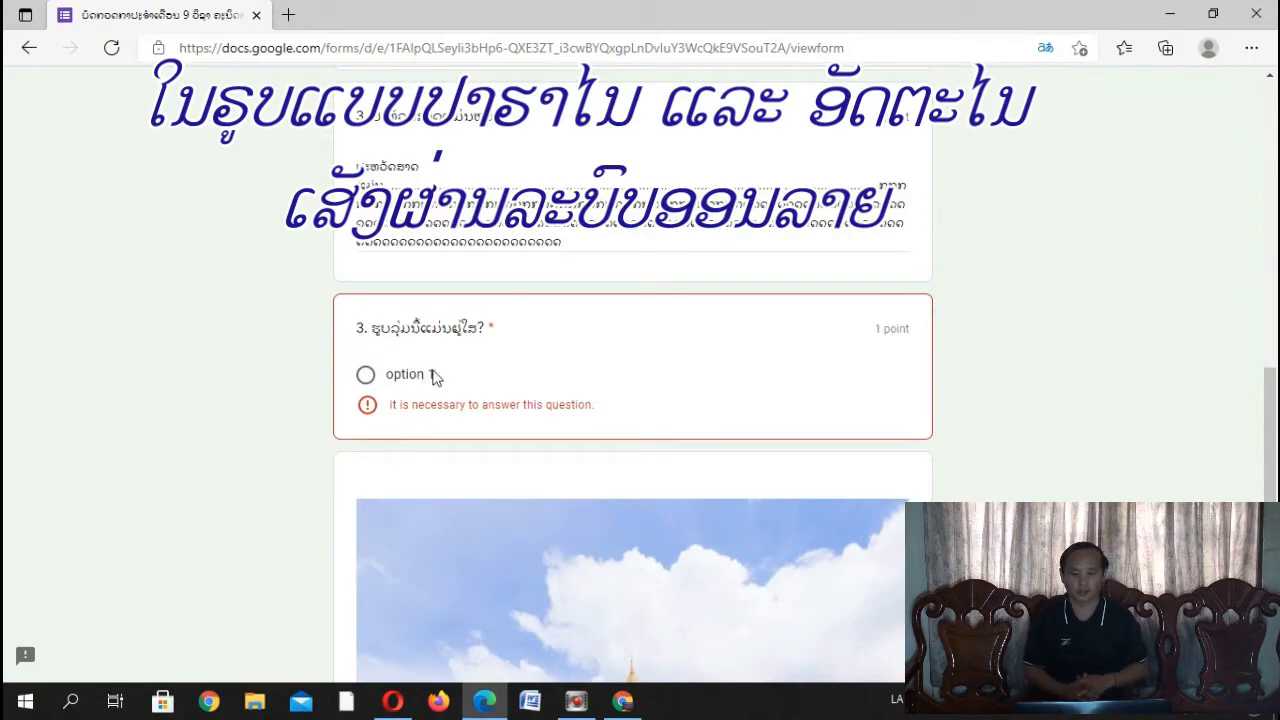
pyautogui.click(366, 375)
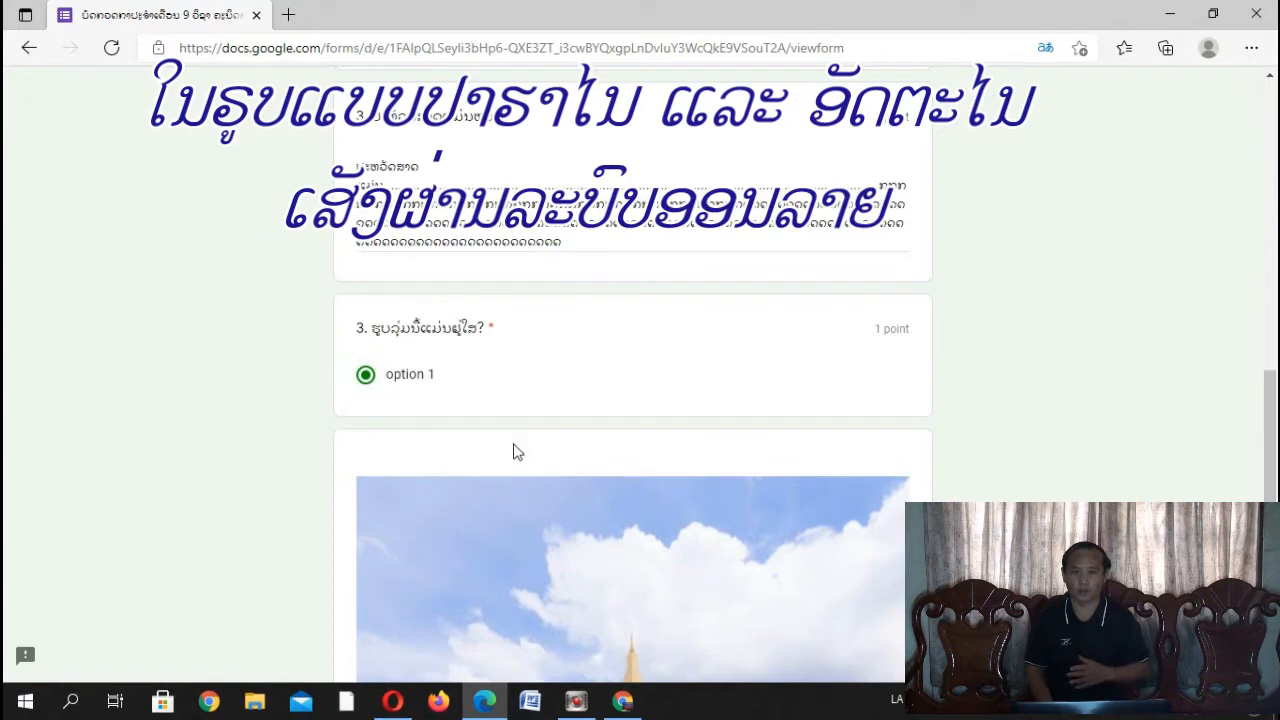
# Step: Submit the completed quiz and view its scores
pyautogui.scroll(-6, 514, 449)
pyautogui.click(370, 533)
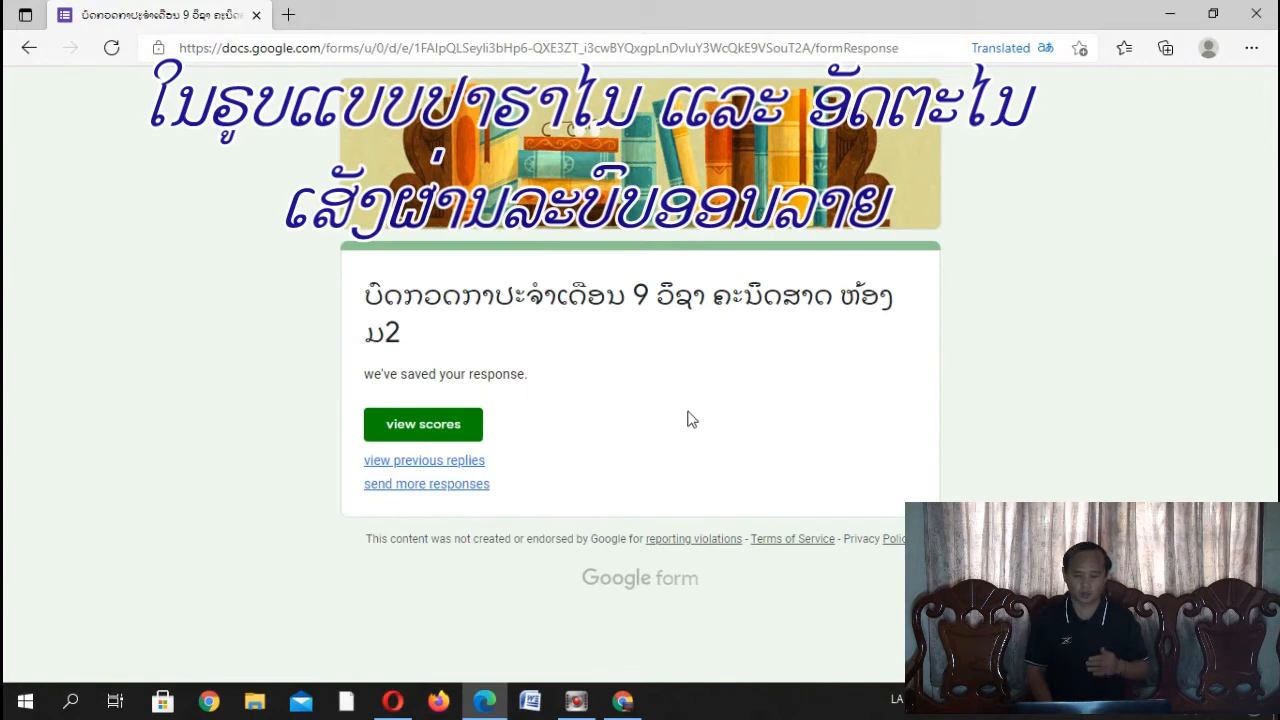
pyautogui.click(425, 428)
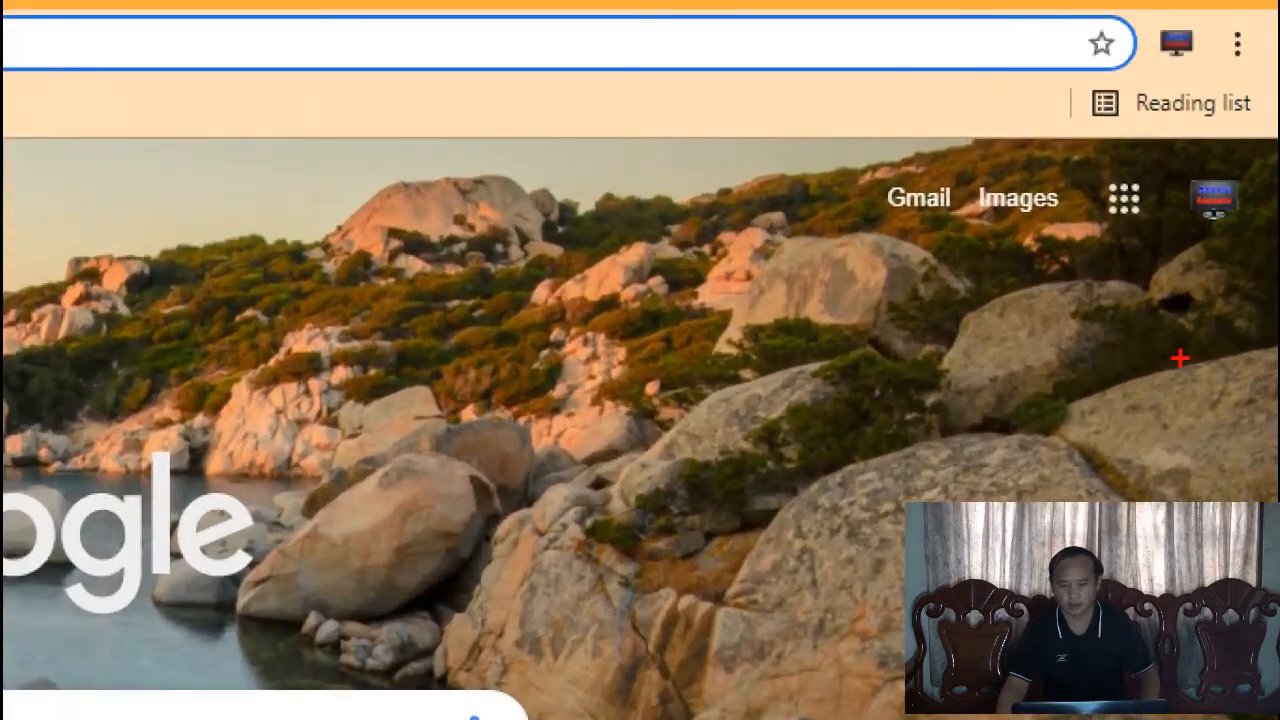
# Step: Switch to Chrome and open Drive from the Google apps on the new tab page
pyautogui.moveTo(1169, 161); pyautogui.dragTo(1264, 248)
pyautogui.moveTo(1163, 266)
pyautogui.mouseDown()
pyautogui.moveTo(1079, 499)
pyautogui.moveTo(1057, 455)
pyautogui.mouseUp()
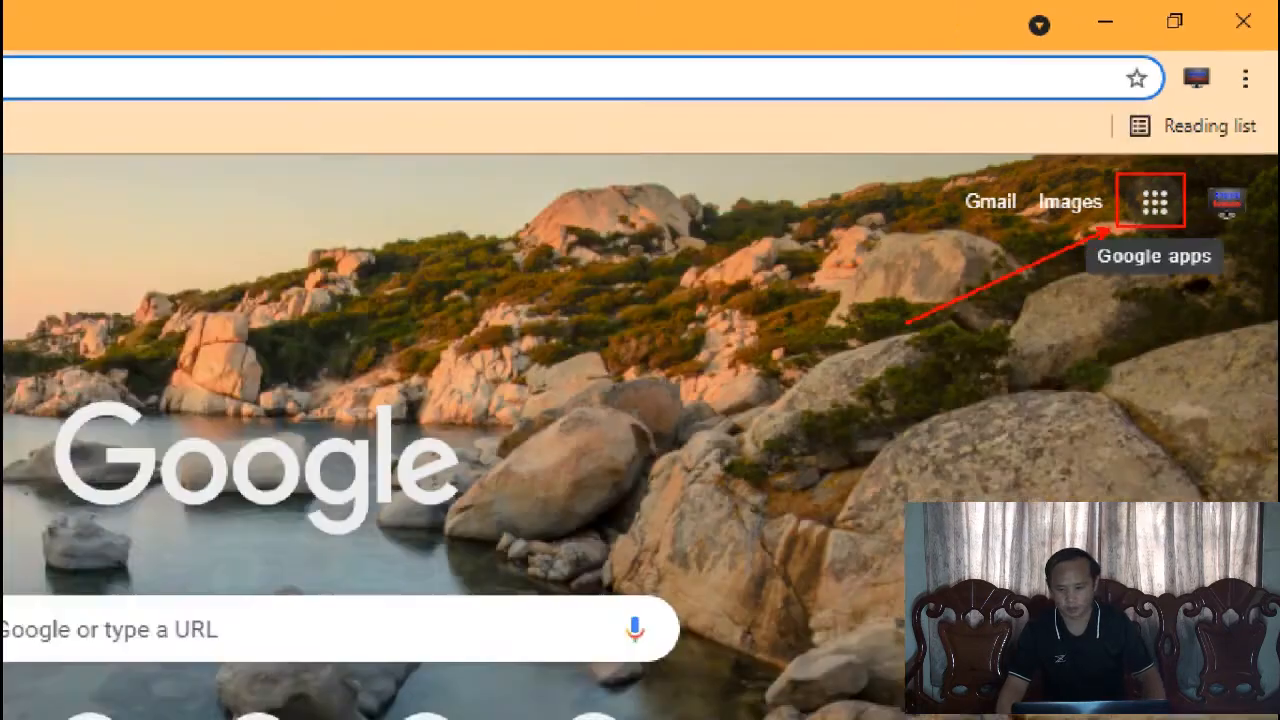
pyautogui.click(1155, 202)
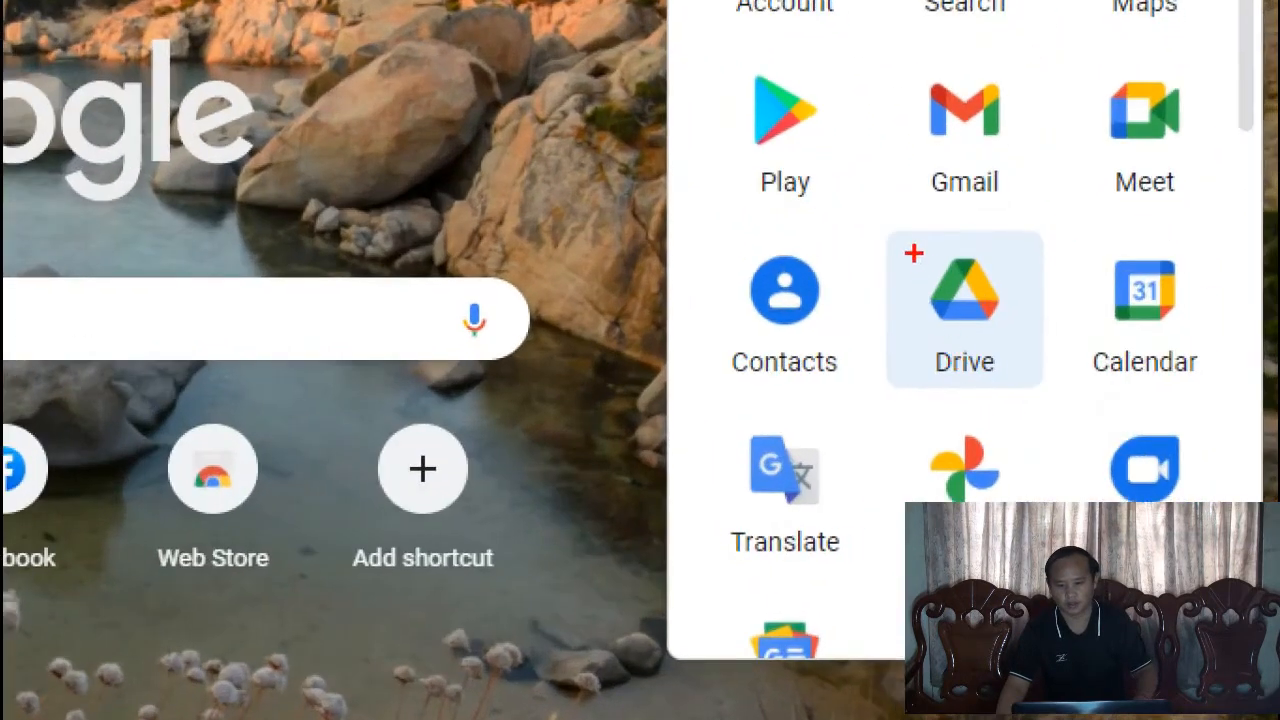
pyautogui.moveTo(888, 236)
pyautogui.mouseDown()
pyautogui.moveTo(1010, 404)
pyautogui.moveTo(1036, 404)
pyautogui.mouseUp()
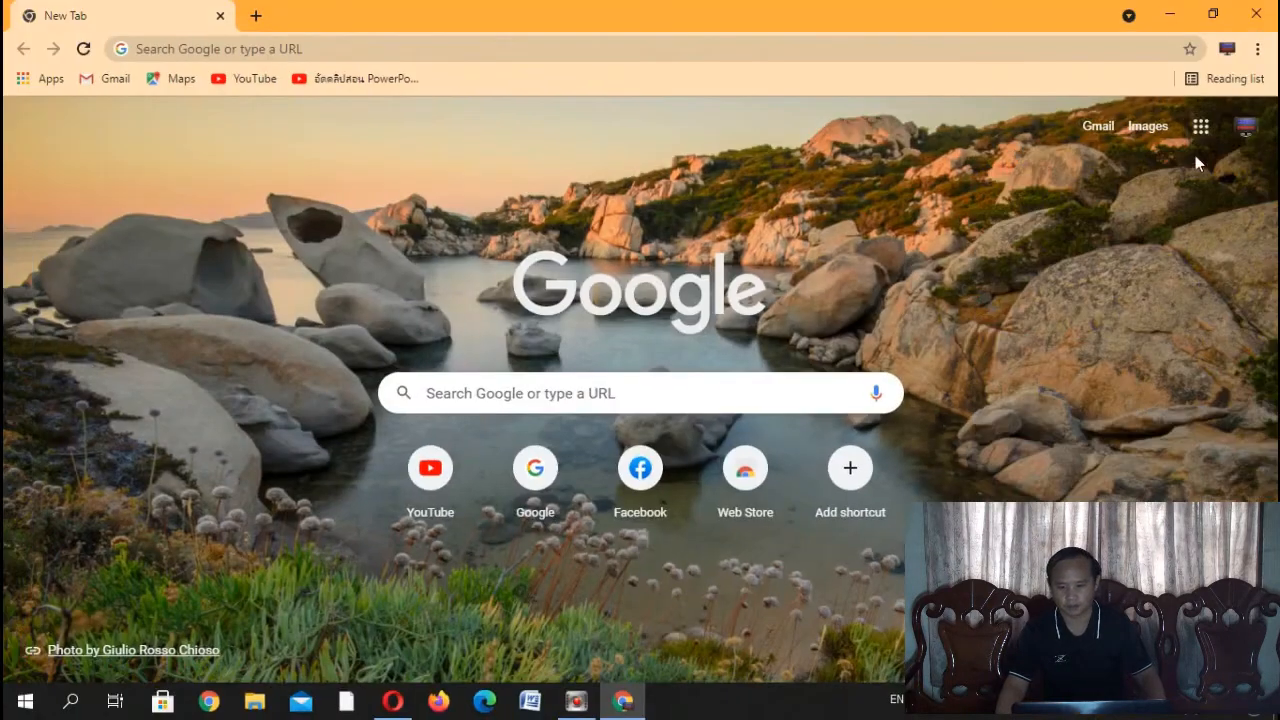
pyautogui.click(1201, 126)
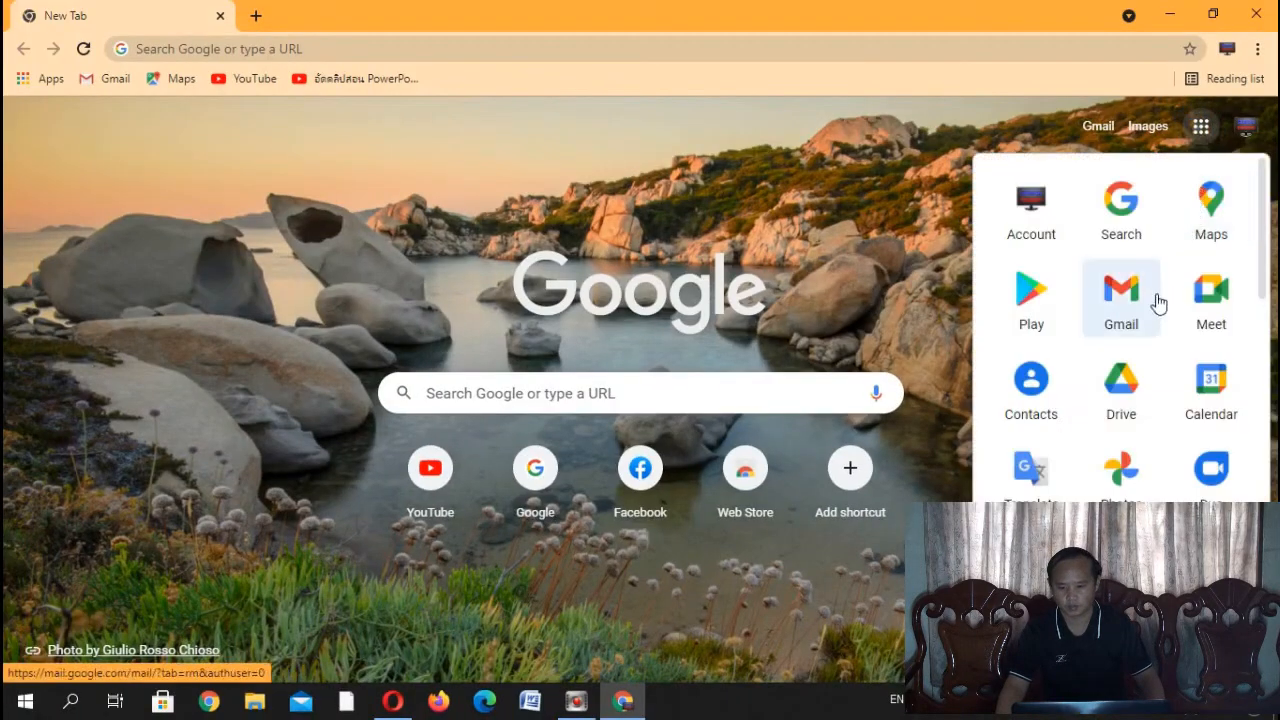
pyautogui.click(1130, 388)
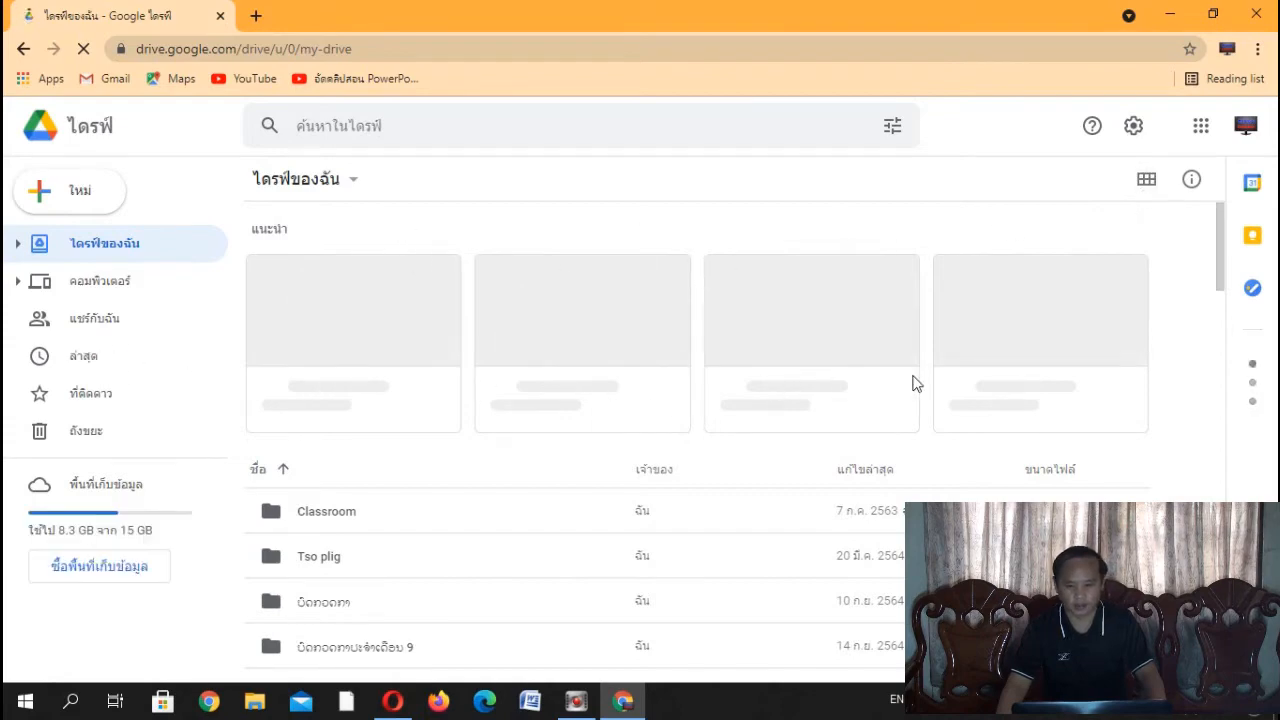
pyautogui.scroll(-5, 914, 381)
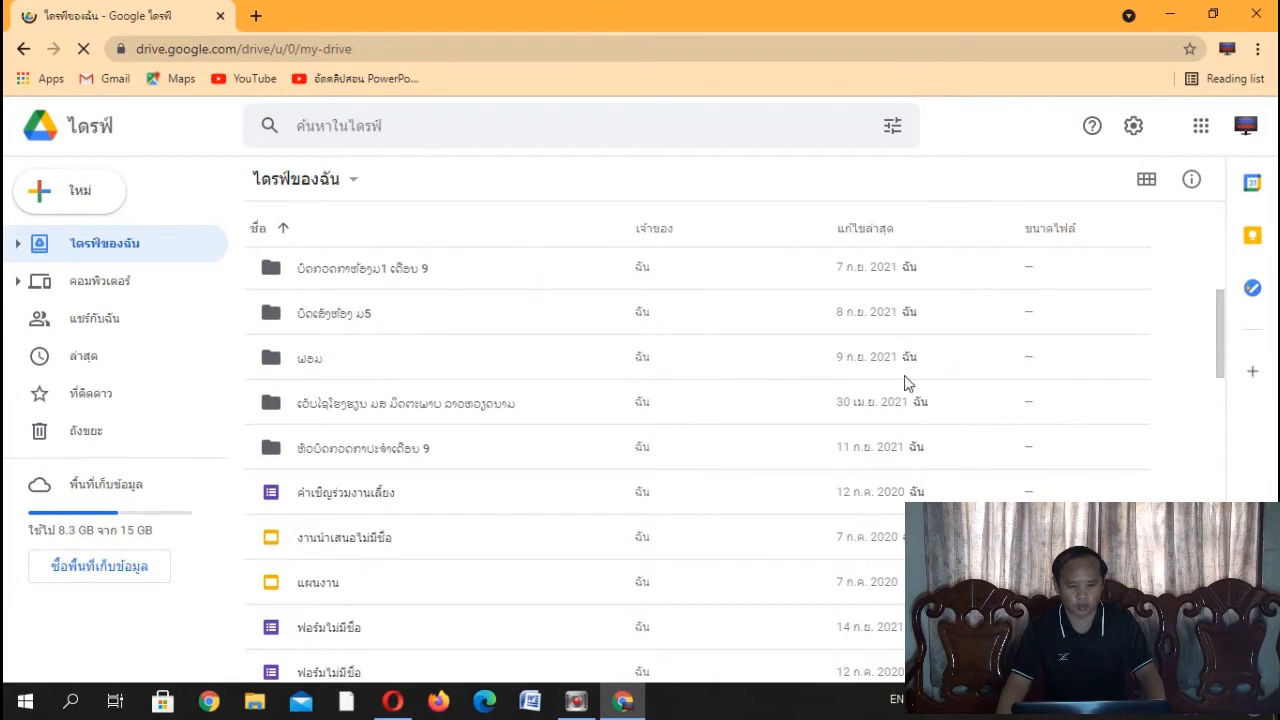
pyautogui.scroll(3, 912, 420)
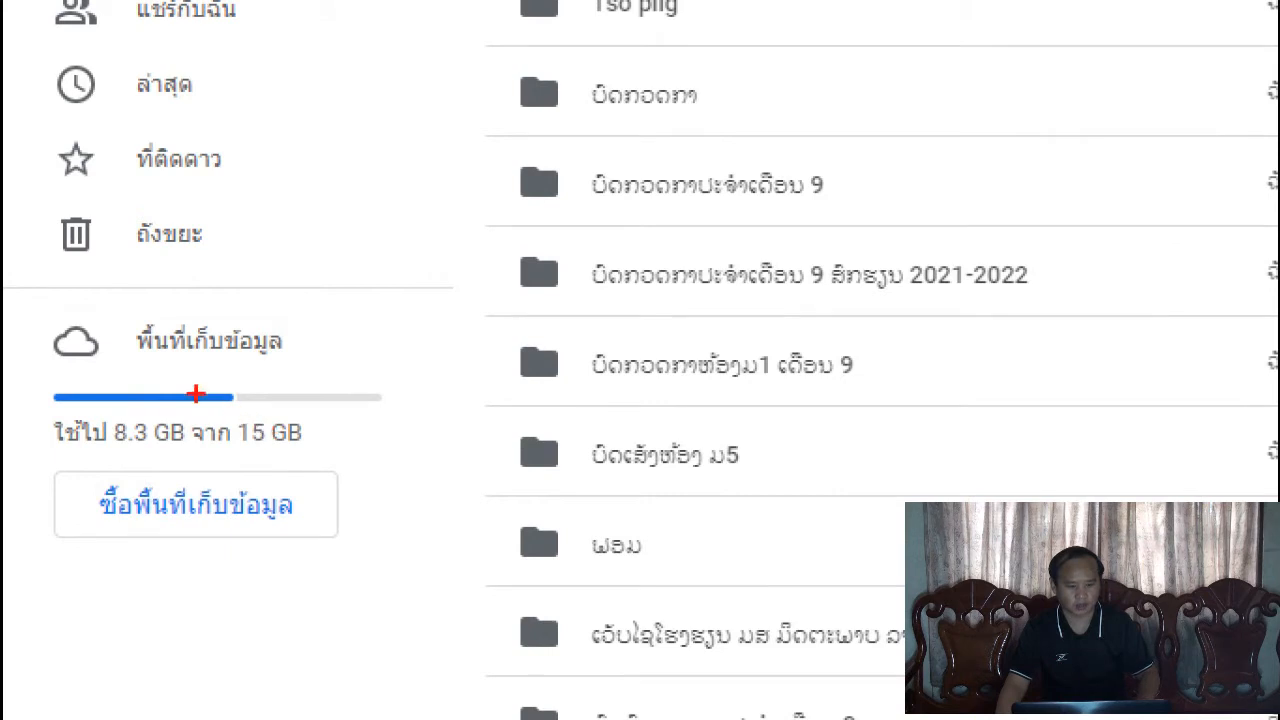
pyautogui.moveTo(31, 301)
pyautogui.mouseDown()
pyautogui.moveTo(44, 366)
pyautogui.moveTo(352, 477)
pyautogui.moveTo(528, 634)
pyautogui.moveTo(583, 652)
pyautogui.mouseUp()
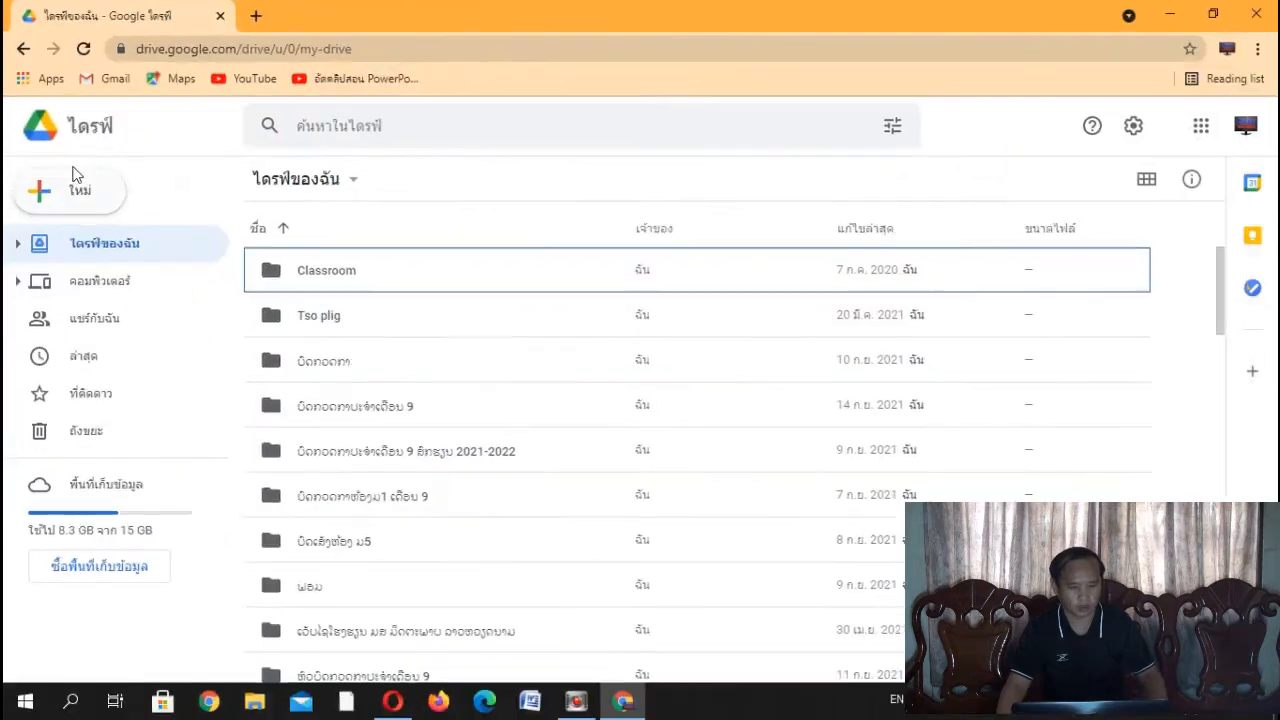
# Step: Upload the Vientiane-Laos image from the Desktop to My Drive
pyautogui.click(143, 372)
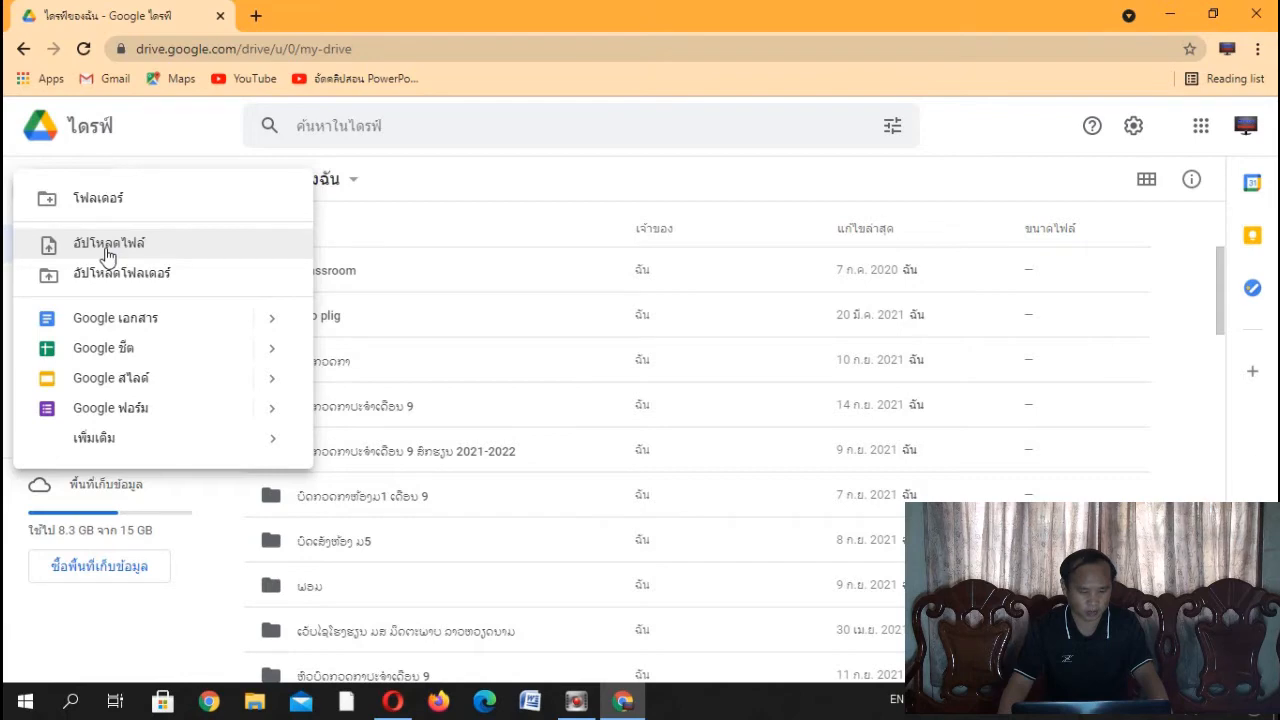
pyautogui.click(108, 252)
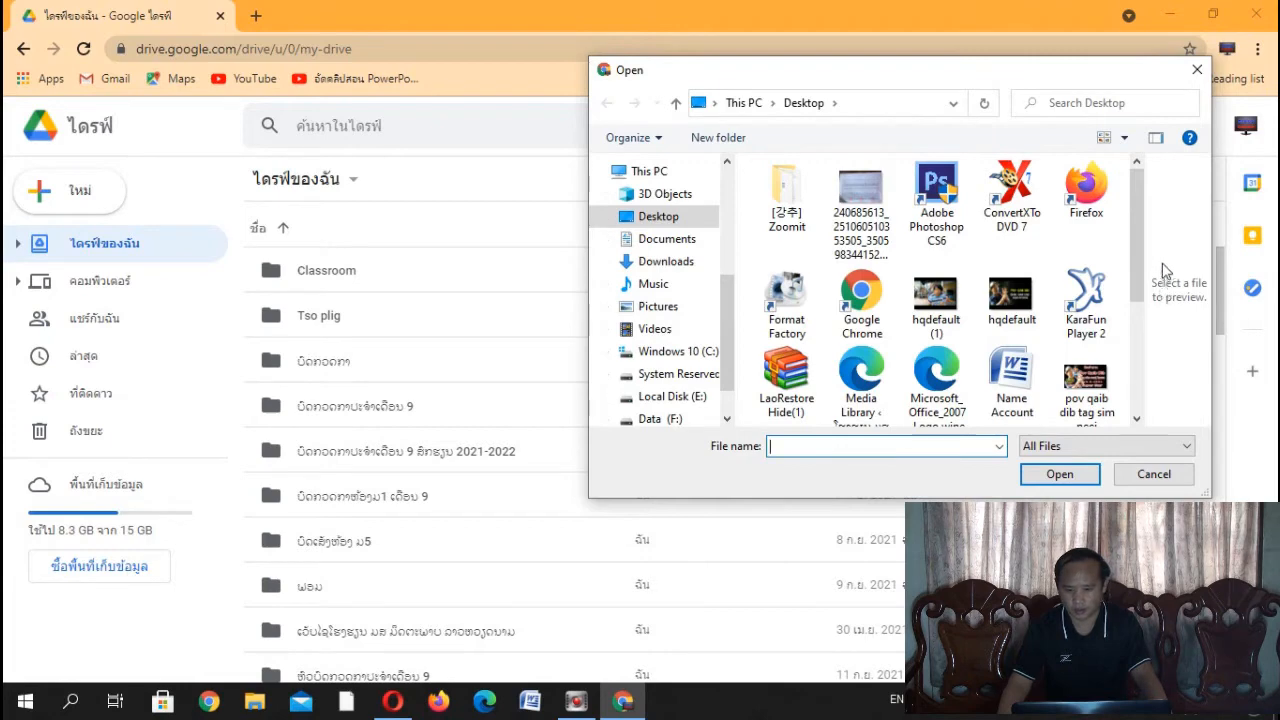
pyautogui.moveTo(1136, 252); pyautogui.dragTo(1137, 378)
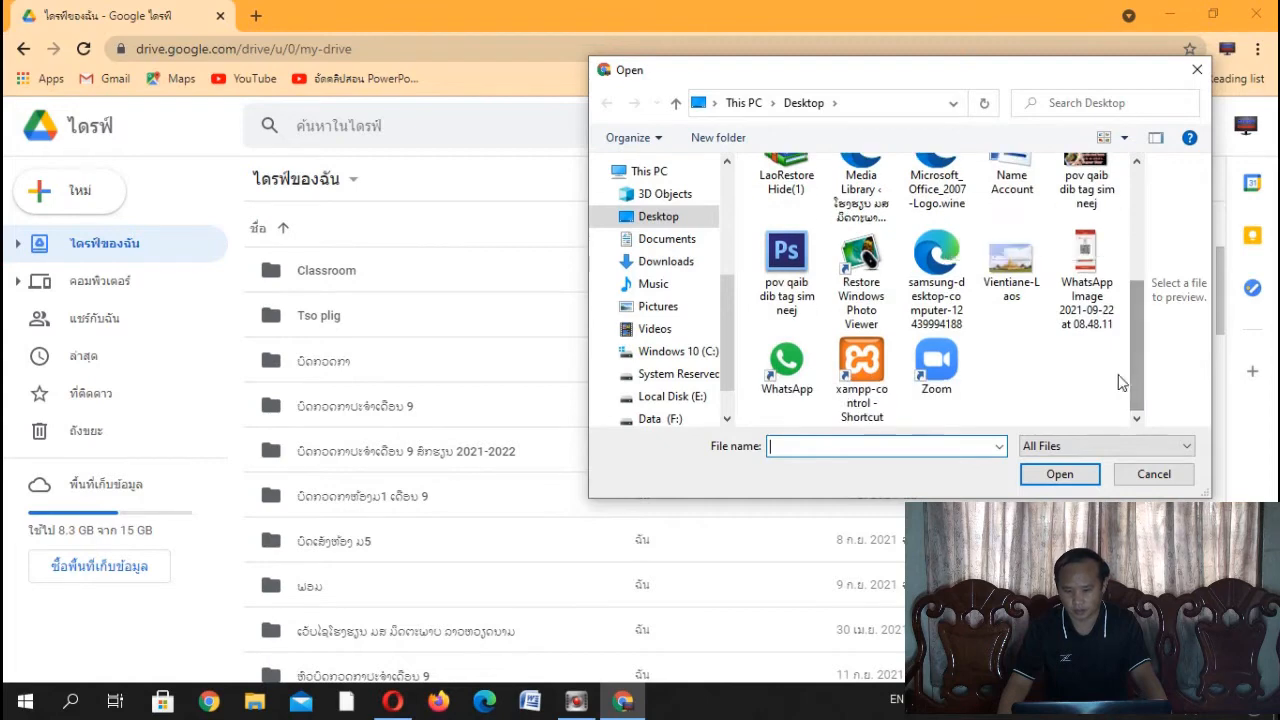
pyautogui.click(1025, 272)
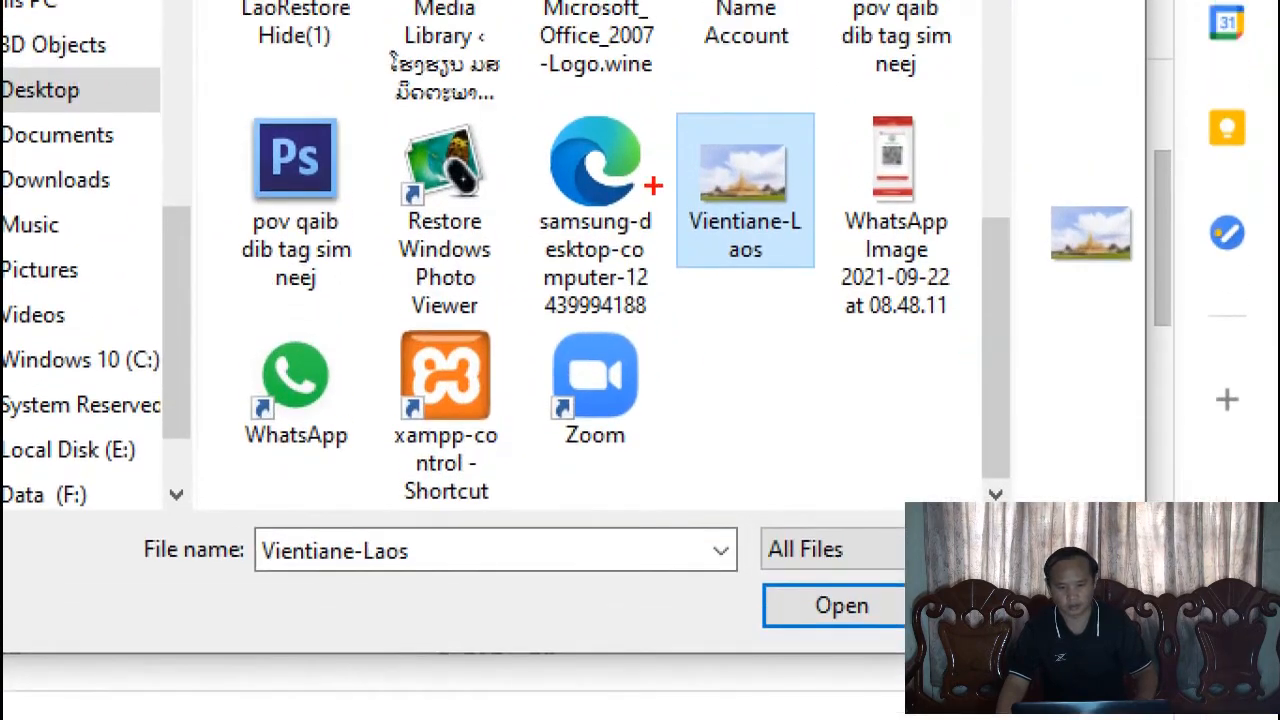
pyautogui.moveTo(666, 106)
pyautogui.mouseDown()
pyautogui.moveTo(837, 282)
pyautogui.moveTo(821, 284)
pyautogui.mouseUp()
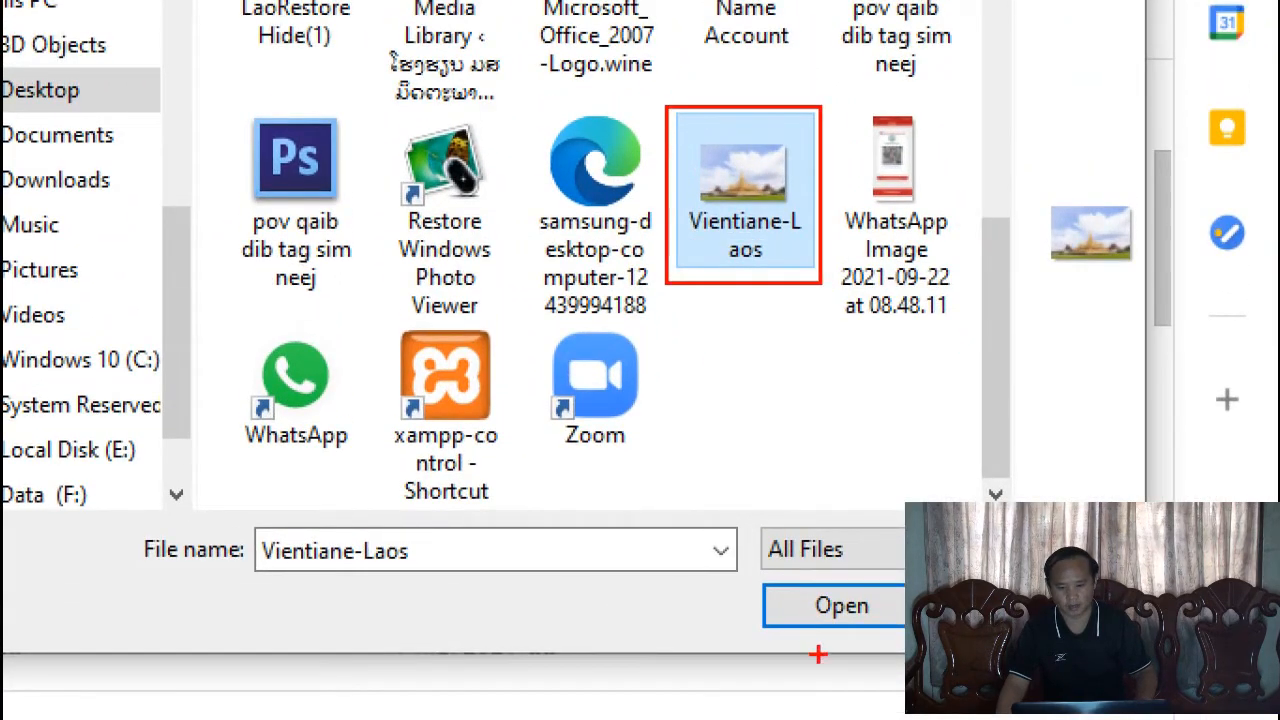
pyautogui.moveTo(752, 580)
pyautogui.mouseDown()
pyautogui.moveTo(915, 622)
pyautogui.moveTo(915, 637)
pyautogui.mouseUp()
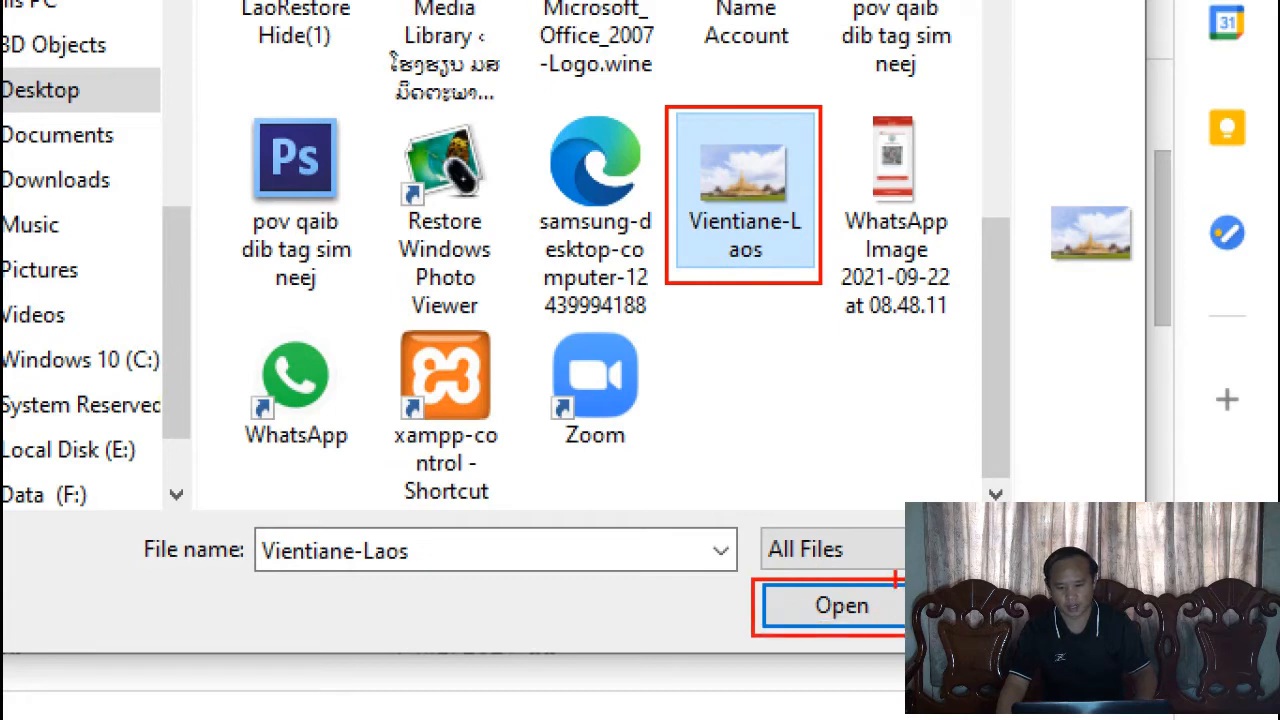
pyautogui.moveTo(820, 300); pyautogui.dragTo(890, 572)
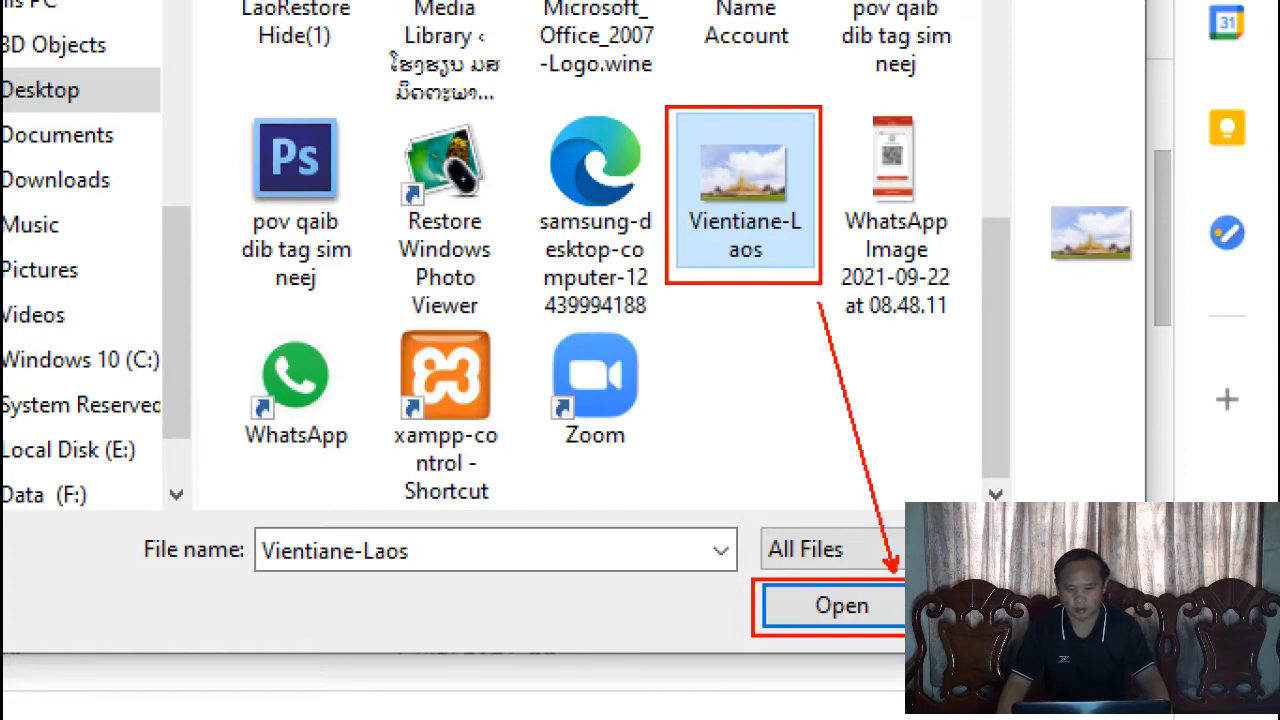
pyautogui.press('Escape')
pyautogui.click(732, 236)
pyautogui.click(1050, 487)
pyautogui.click(1063, 480)
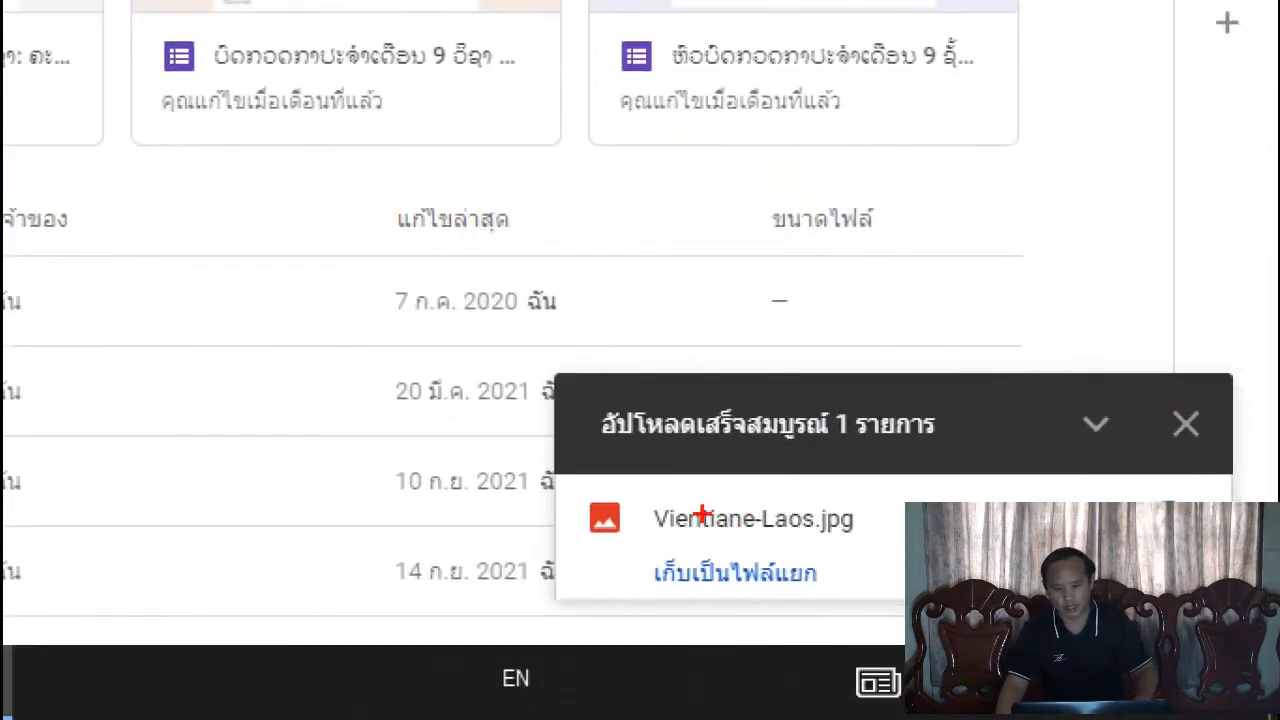
# Step: Examine the uploaded Vientiane-Laos.jpg and look through the other files and folders in My Drive
pyautogui.moveTo(561, 489)
pyautogui.mouseDown()
pyautogui.moveTo(740, 553)
pyautogui.moveTo(1000, 608)
pyautogui.moveTo(1210, 563)
pyautogui.mouseUp()
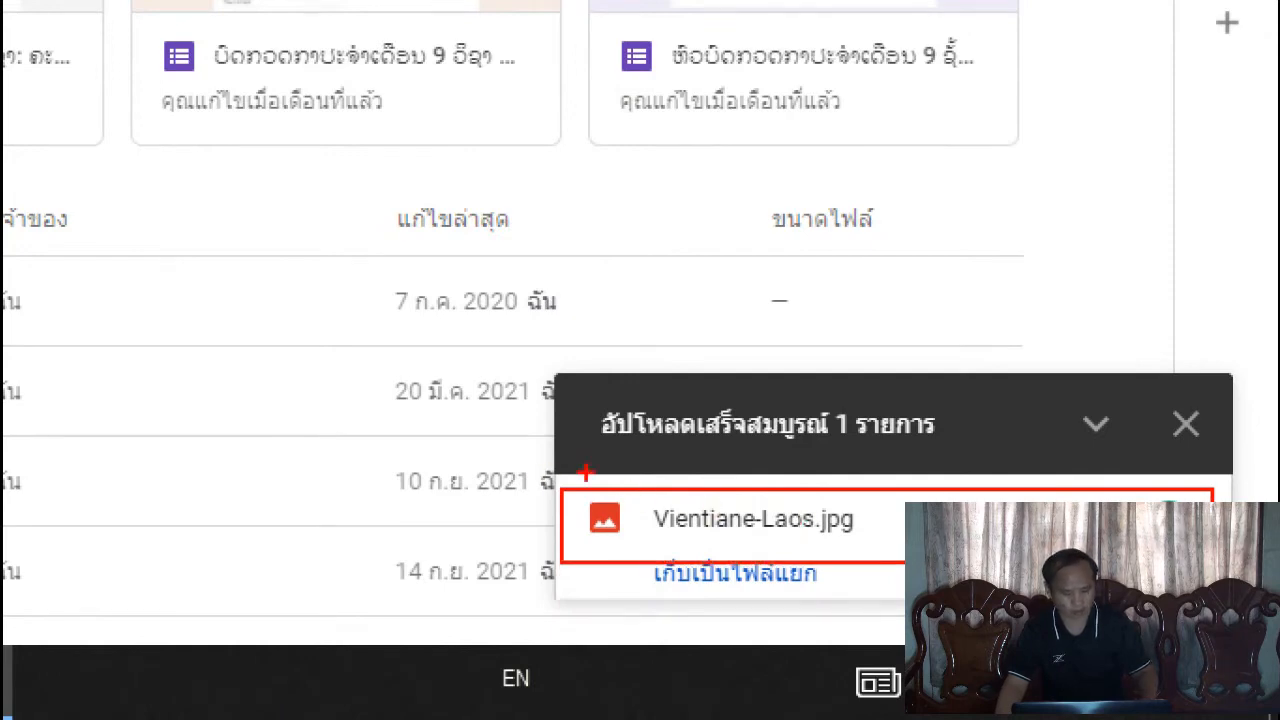
pyautogui.moveTo(564, 464)
pyautogui.mouseDown()
pyautogui.moveTo(472, 312)
pyautogui.moveTo(386, 206)
pyautogui.mouseUp()
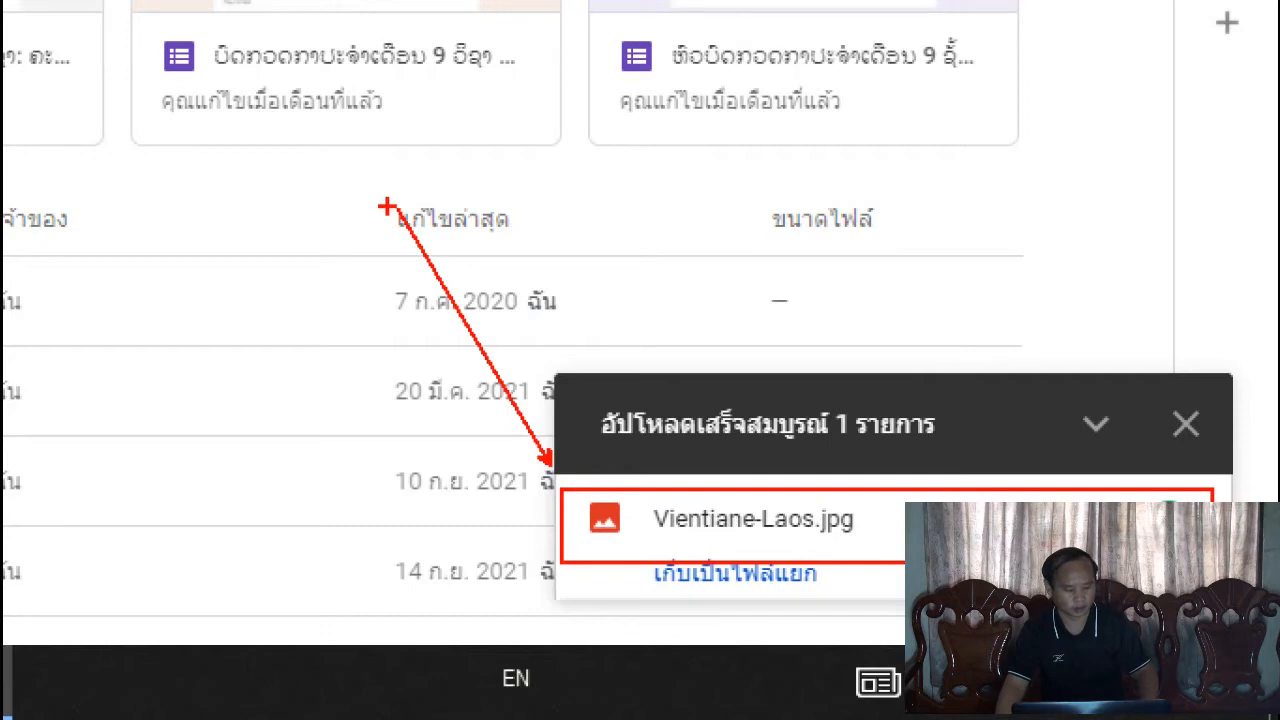
pyautogui.press('Escape')
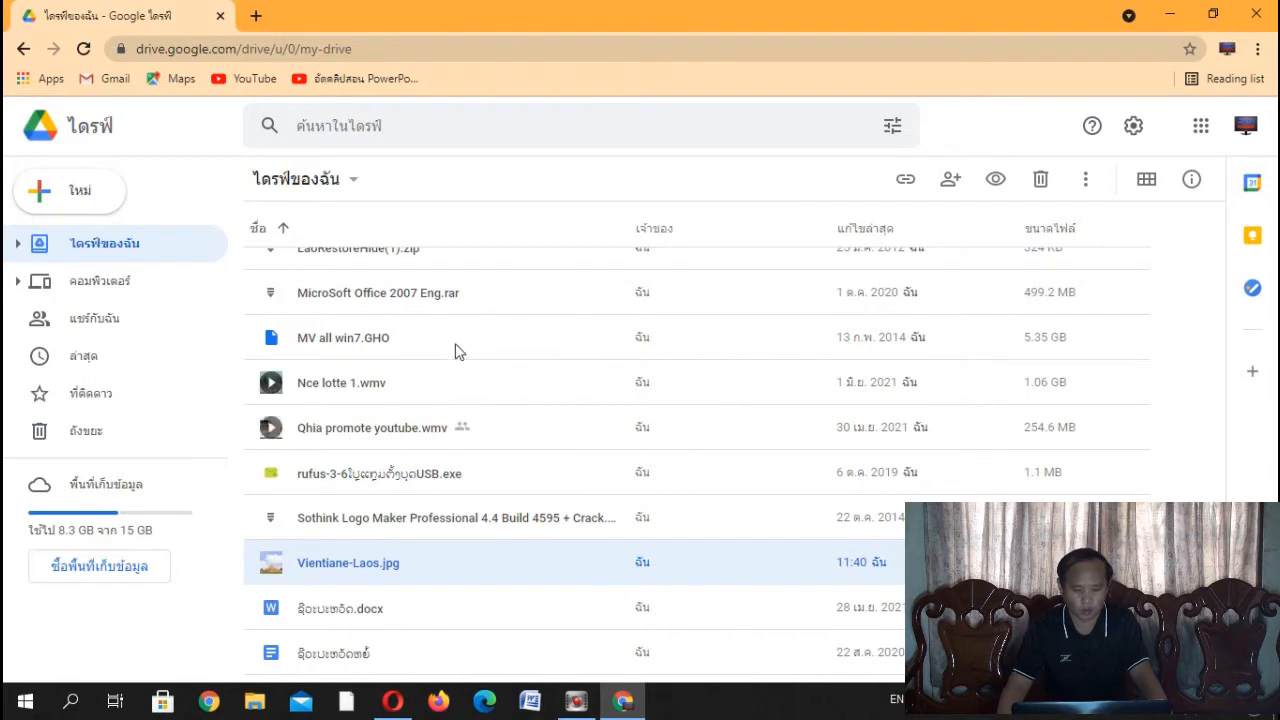
pyautogui.scroll(3, 585, 378)
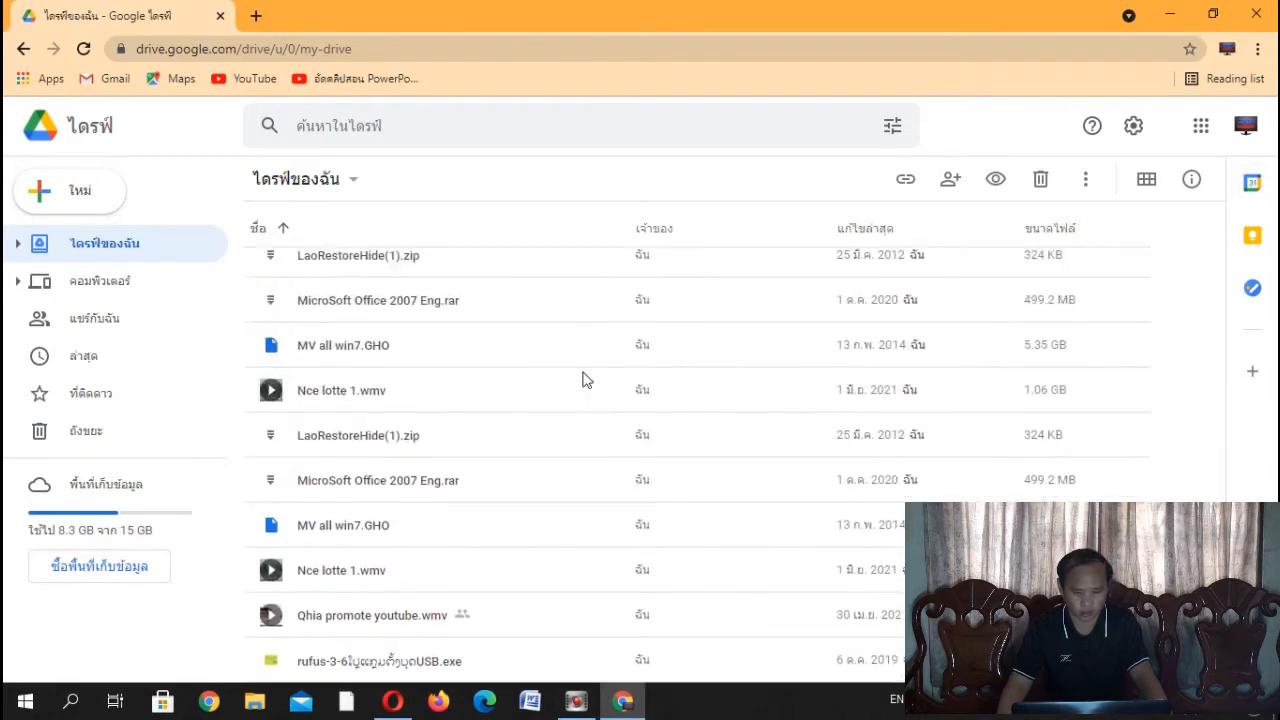
pyautogui.scroll(6, 585, 378)
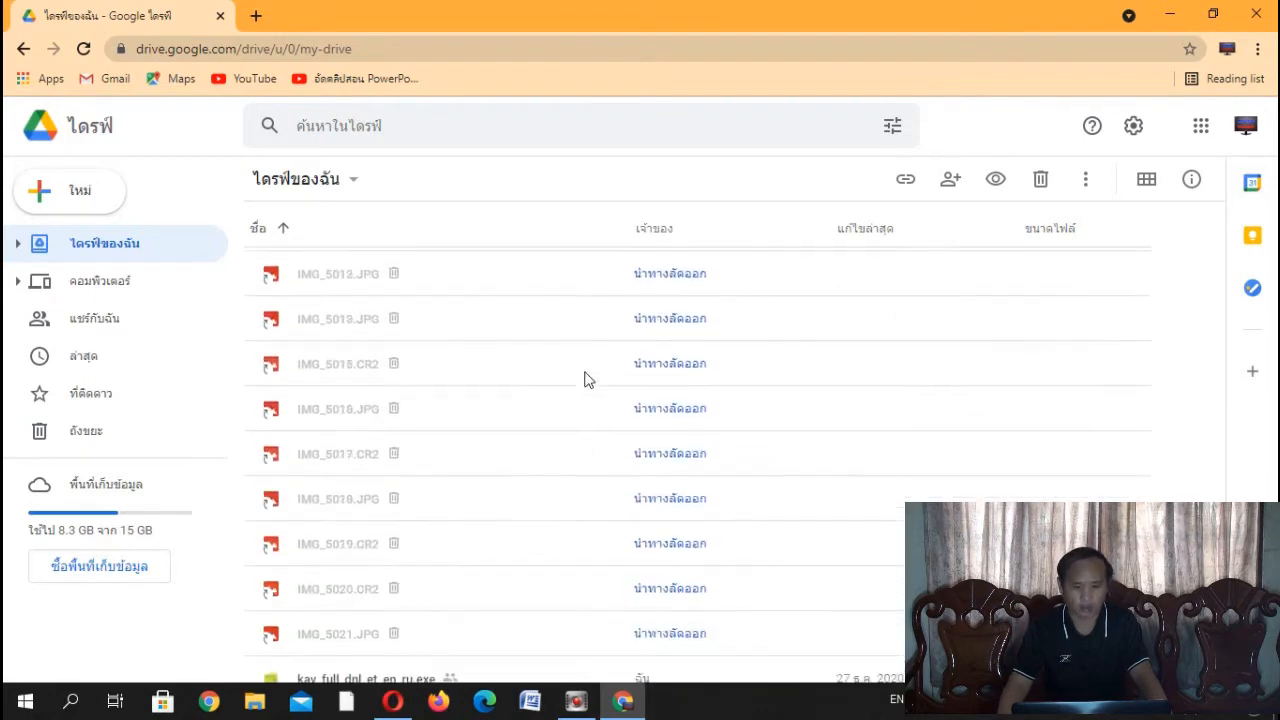
pyautogui.scroll(2, 588, 378)
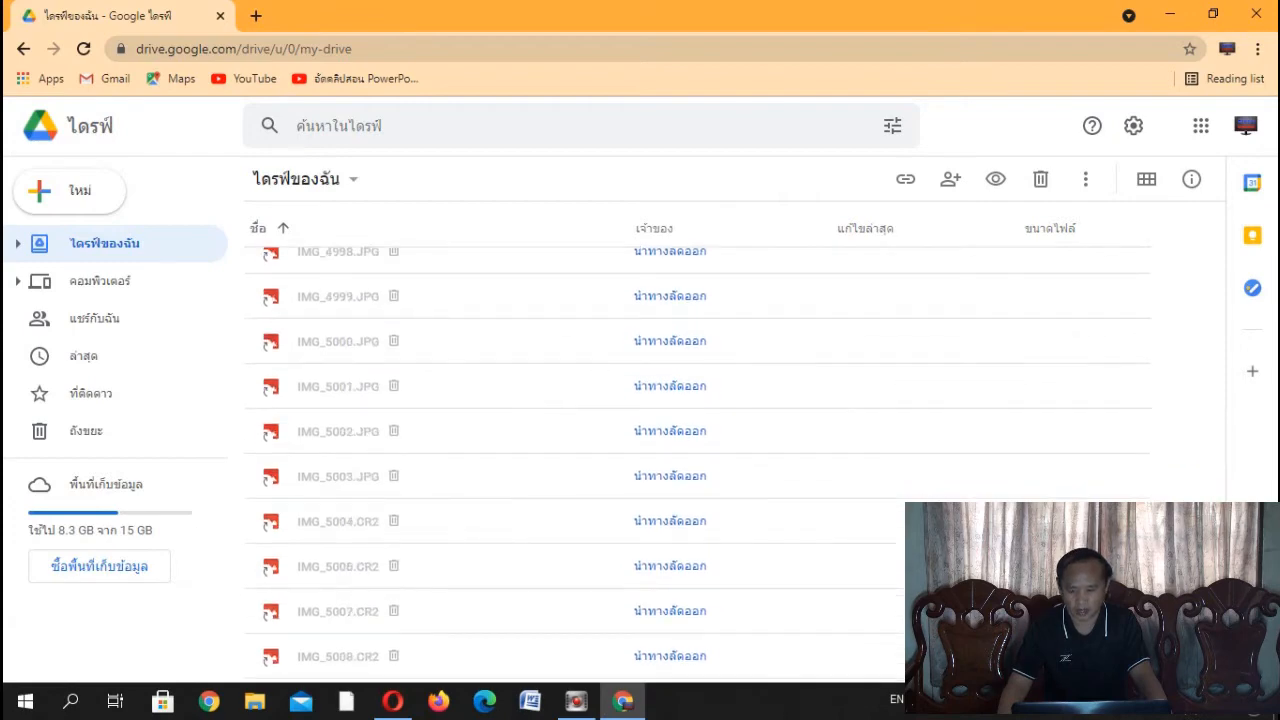
pyautogui.moveTo(1220, 463); pyautogui.dragTo(1226, 250)
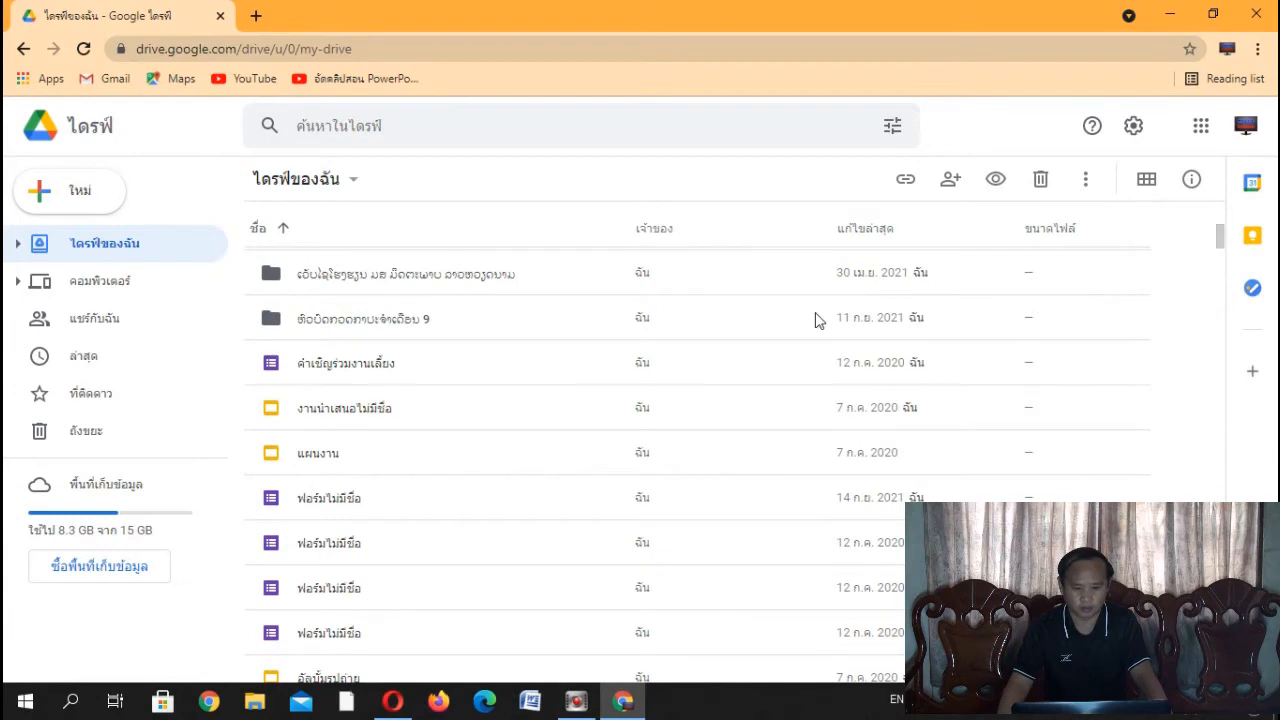
pyautogui.scroll(3, 835, 342)
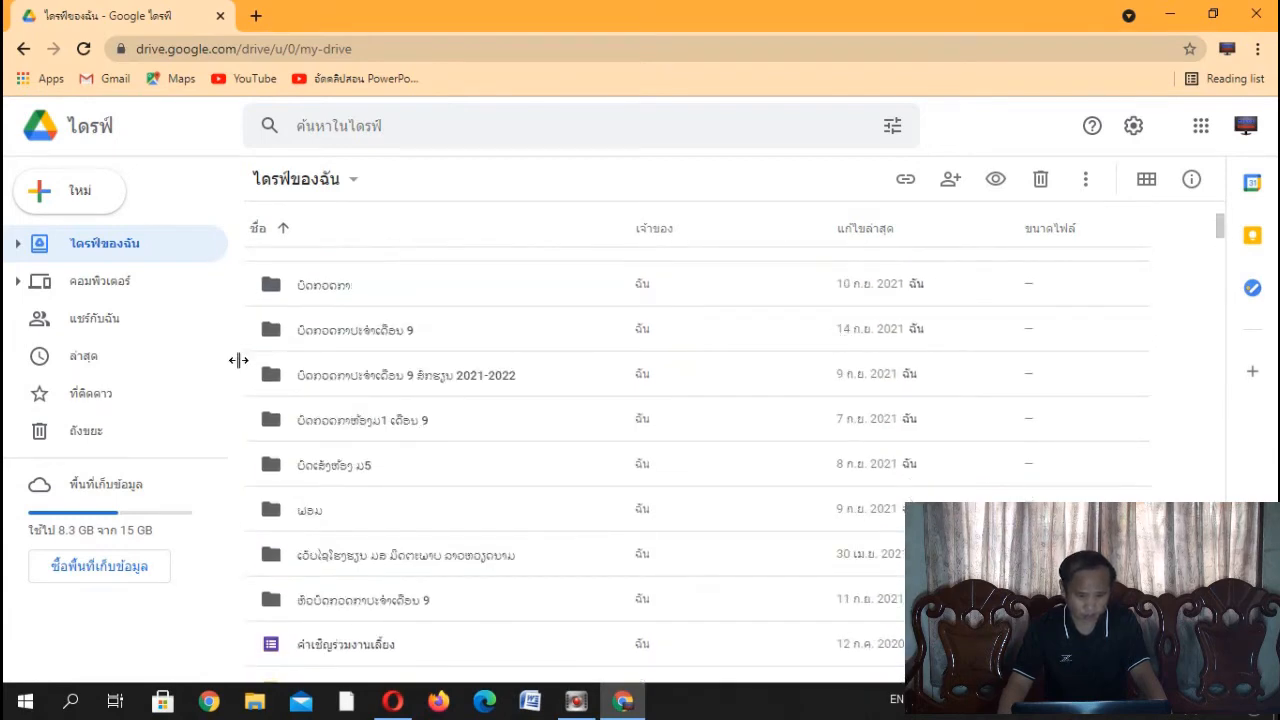
# Step: Create a new folder named "ບົດກວດກາປະຈຳເດືອນ" in My Drive
pyautogui.click(80, 198)
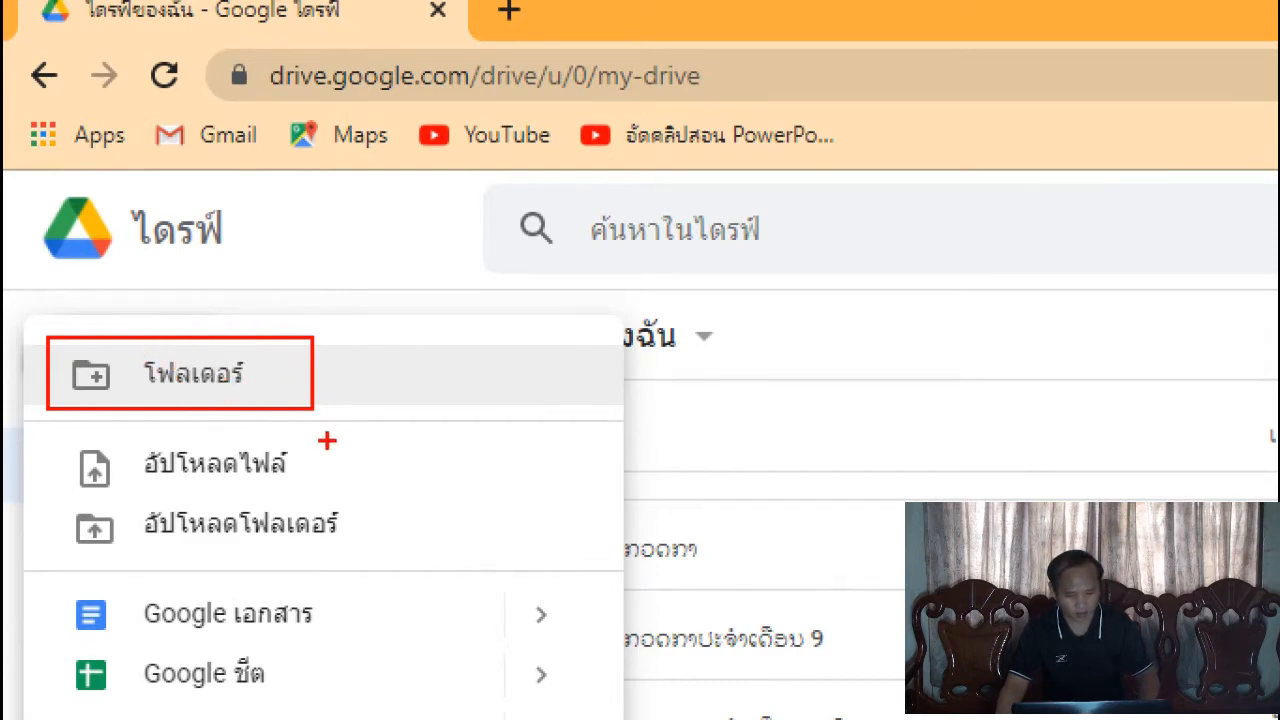
pyautogui.moveTo(327, 440); pyautogui.dragTo(519, 624)
pyautogui.press('Escape')
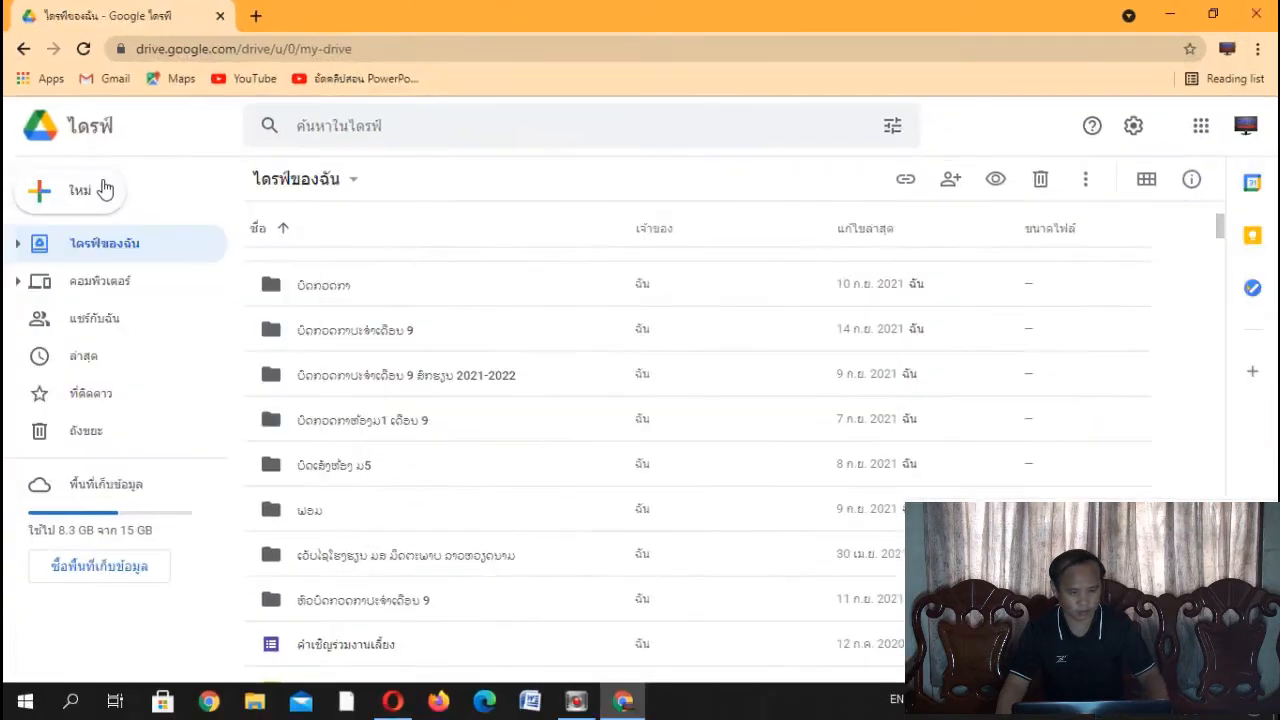
pyautogui.click(90, 201)
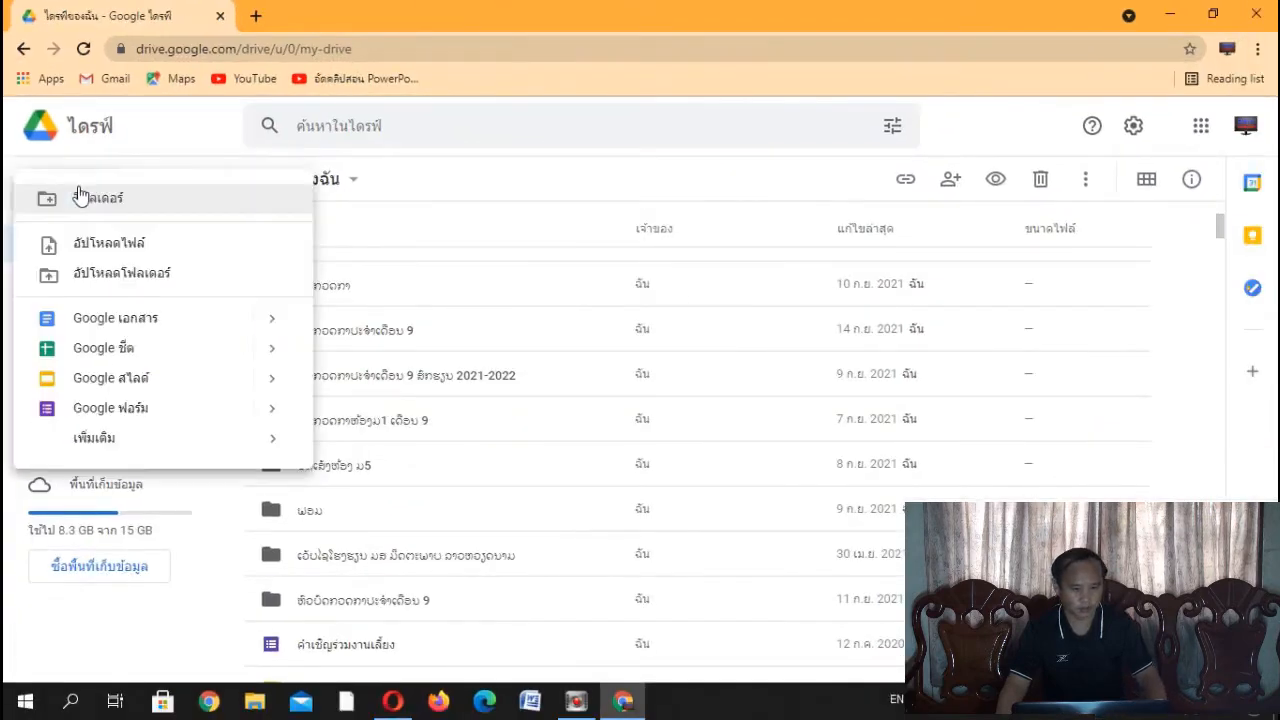
pyautogui.click(120, 202)
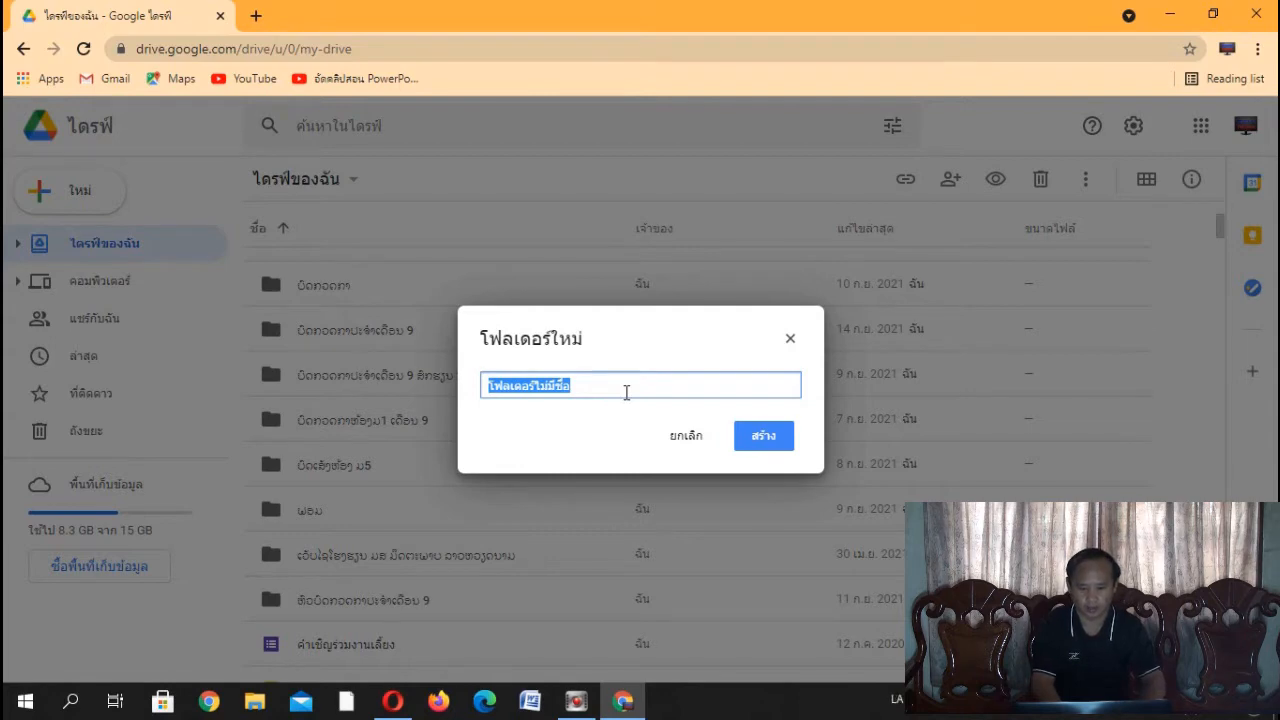
pyautogui.write('ບົດທົດສອບປະຈຳ')
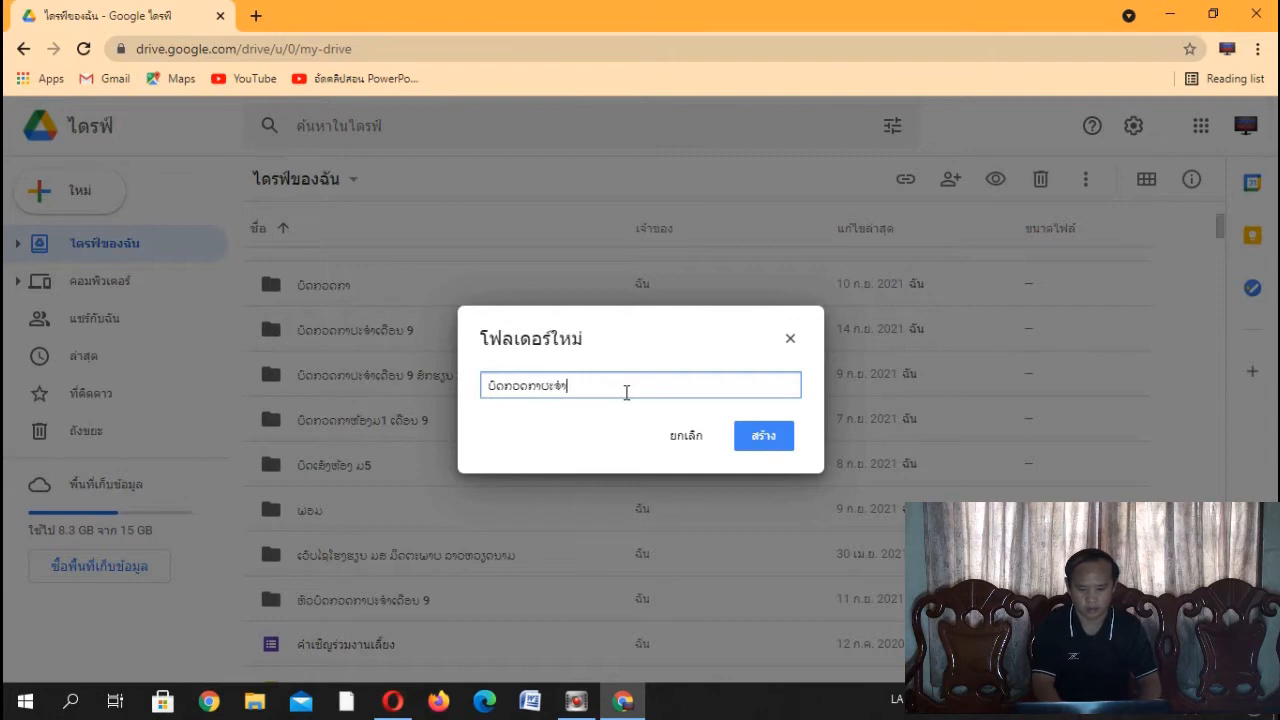
pyautogui.write('ອນ')
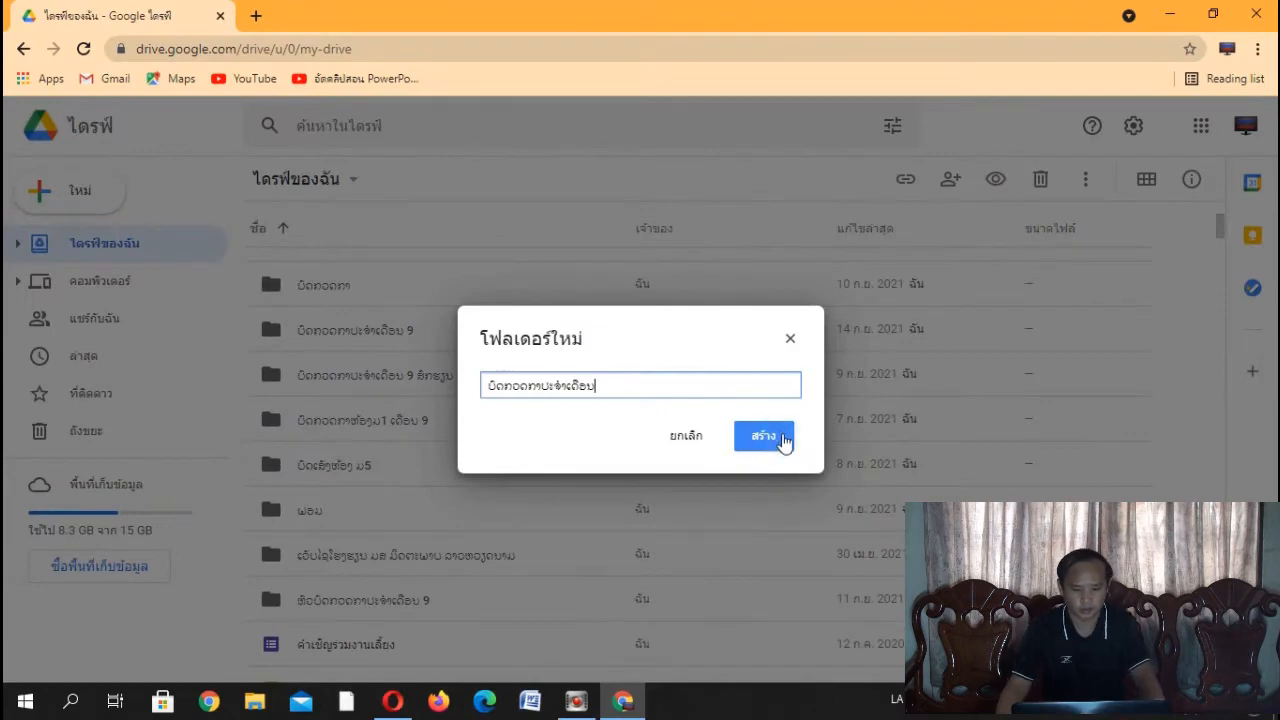
pyautogui.click(781, 439)
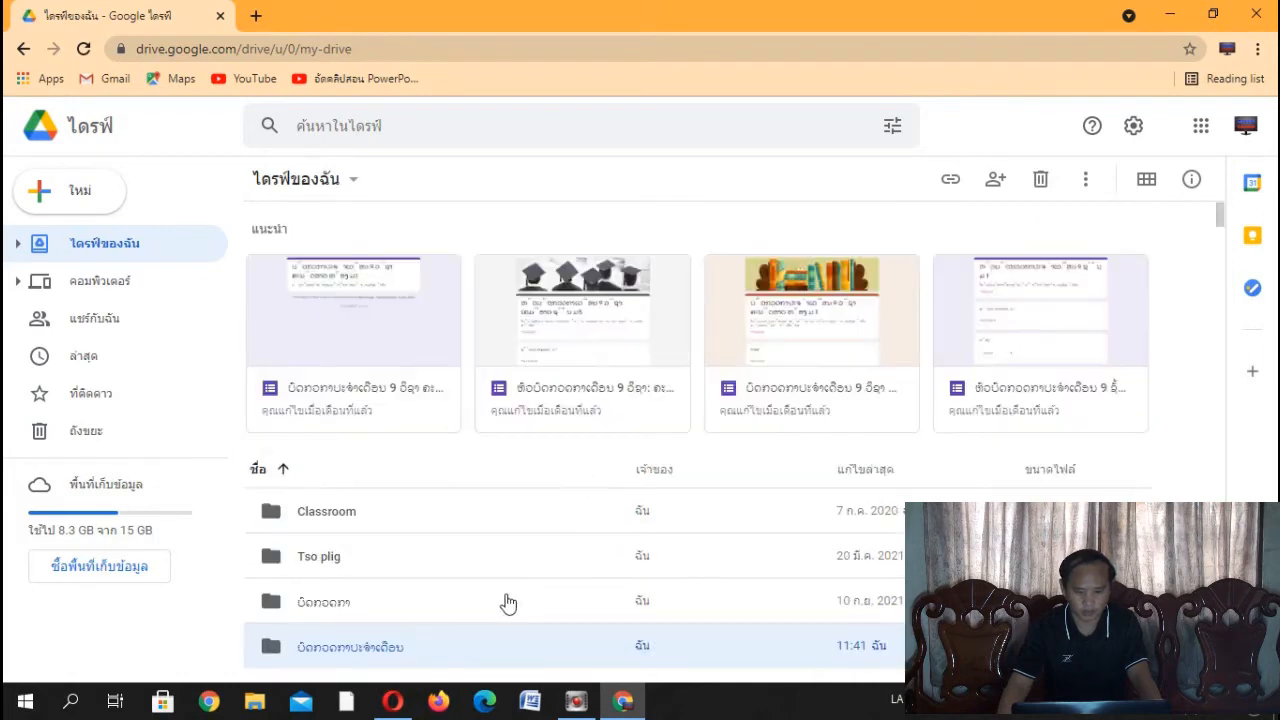
# Step: Find the new "ບົດກວດກາປະຈຳເດືອນ" folder in the My Drive list and open it
pyautogui.scroll(-3, 517, 594)
pyautogui.scroll(-1, 517, 594)
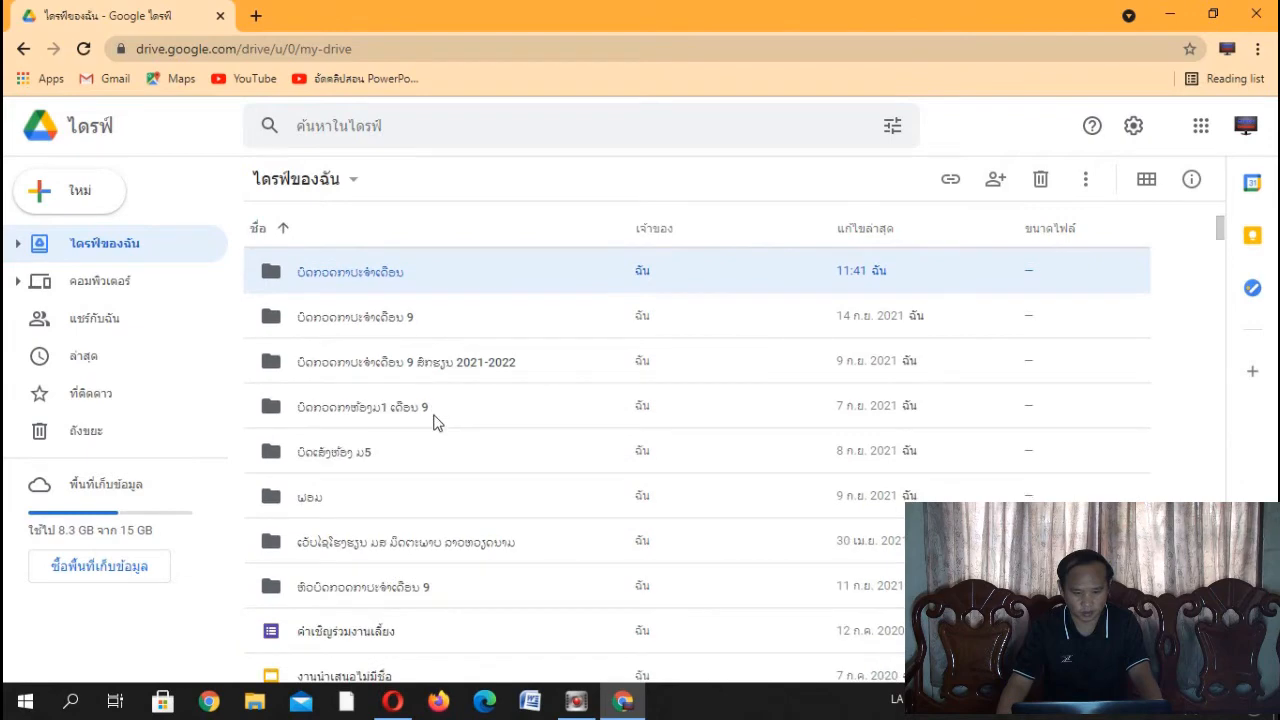
pyautogui.hotkey('ctrl', '1')
pyautogui.click(488, 276)
pyautogui.moveTo(131, 299); pyautogui.dragTo(663, 400)
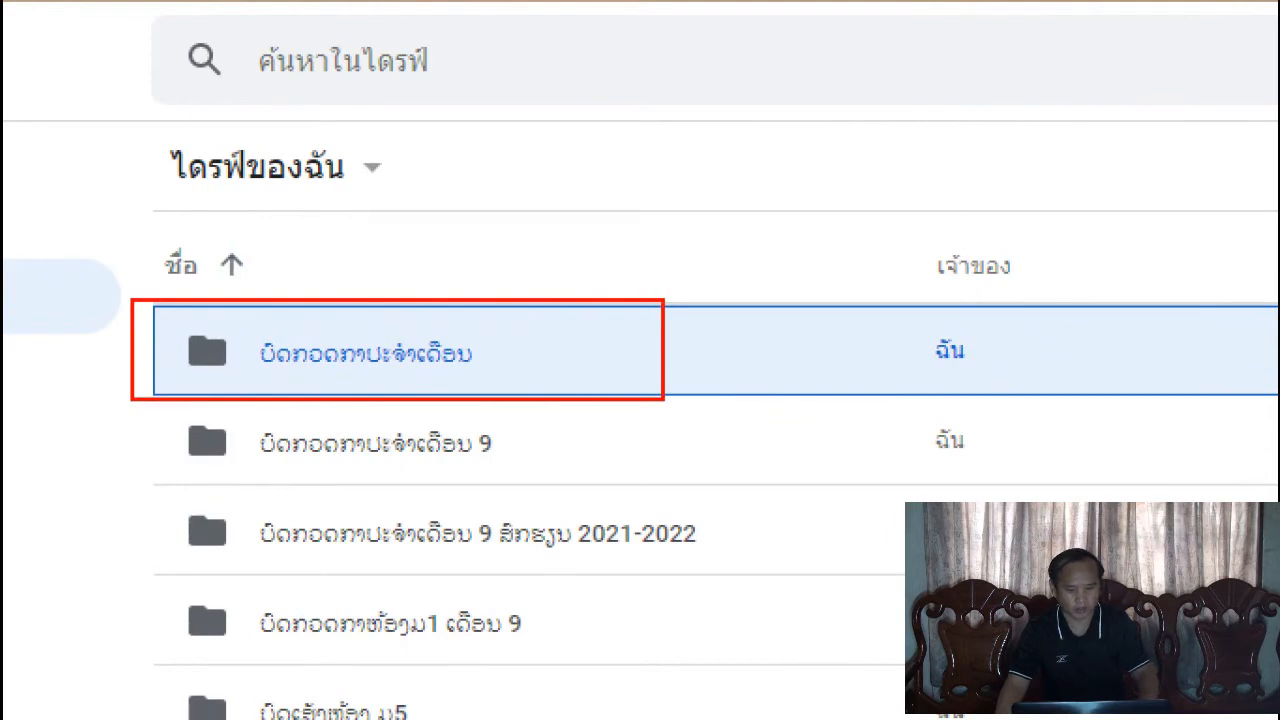
pyautogui.press('Escape')
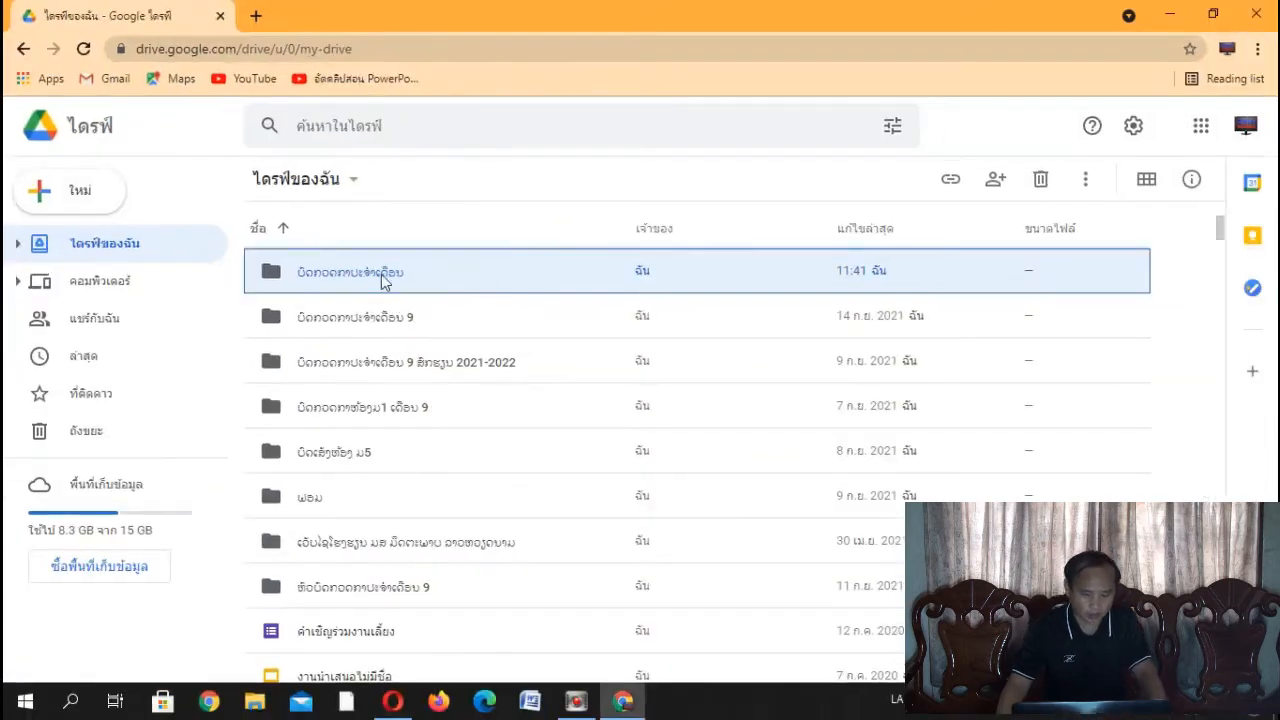
pyautogui.doubleClick(407, 275)
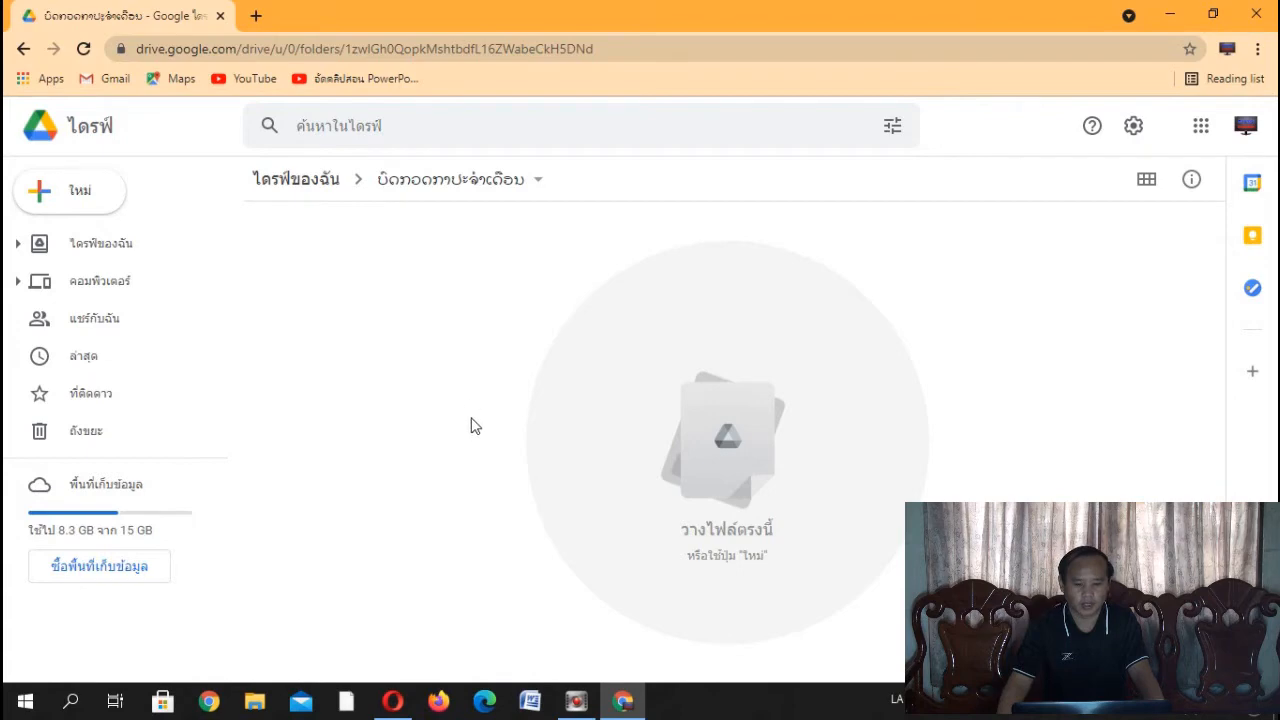
pyautogui.rightClick(416, 271)
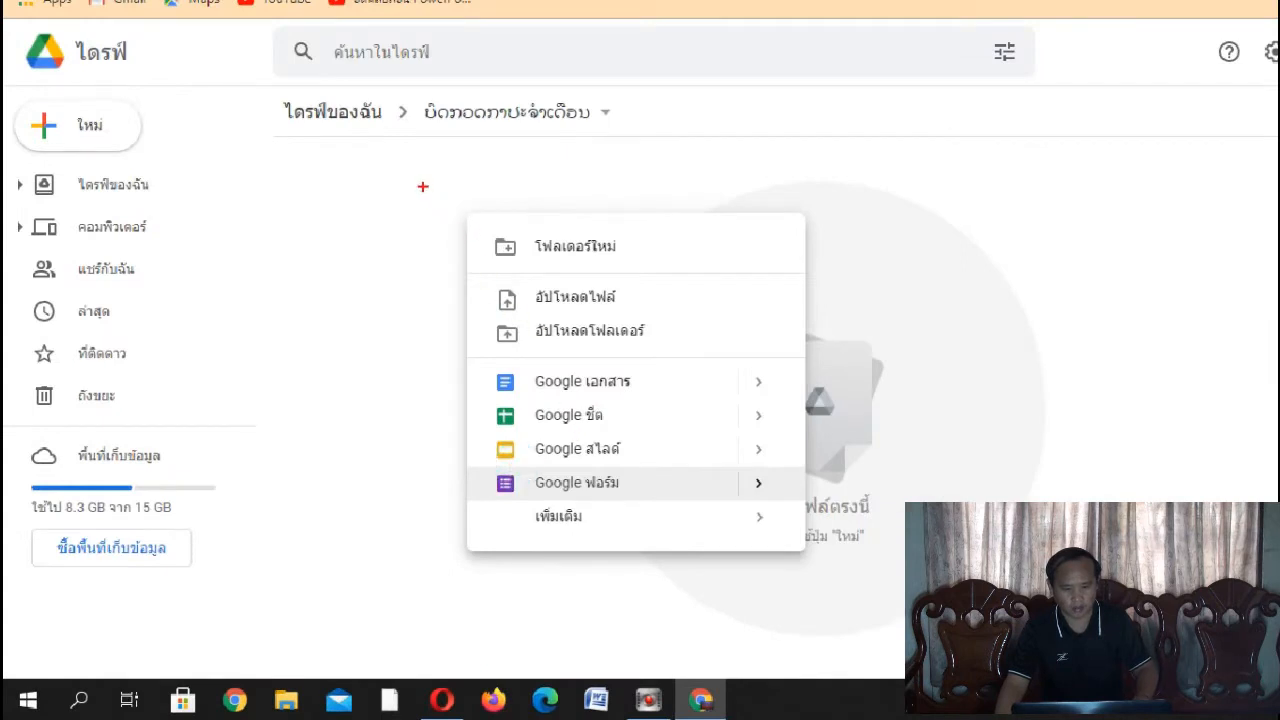
pyautogui.moveTo(404, 181); pyautogui.dragTo(489, 232)
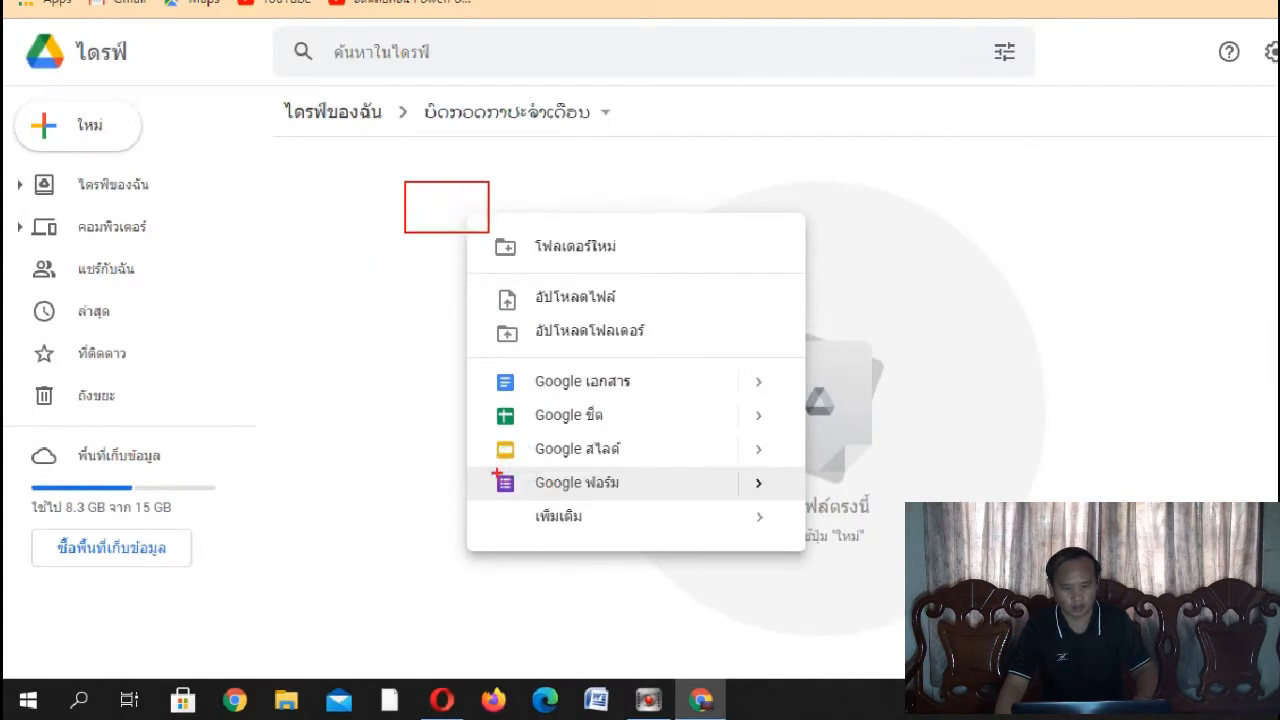
pyautogui.moveTo(477, 467); pyautogui.dragTo(718, 498)
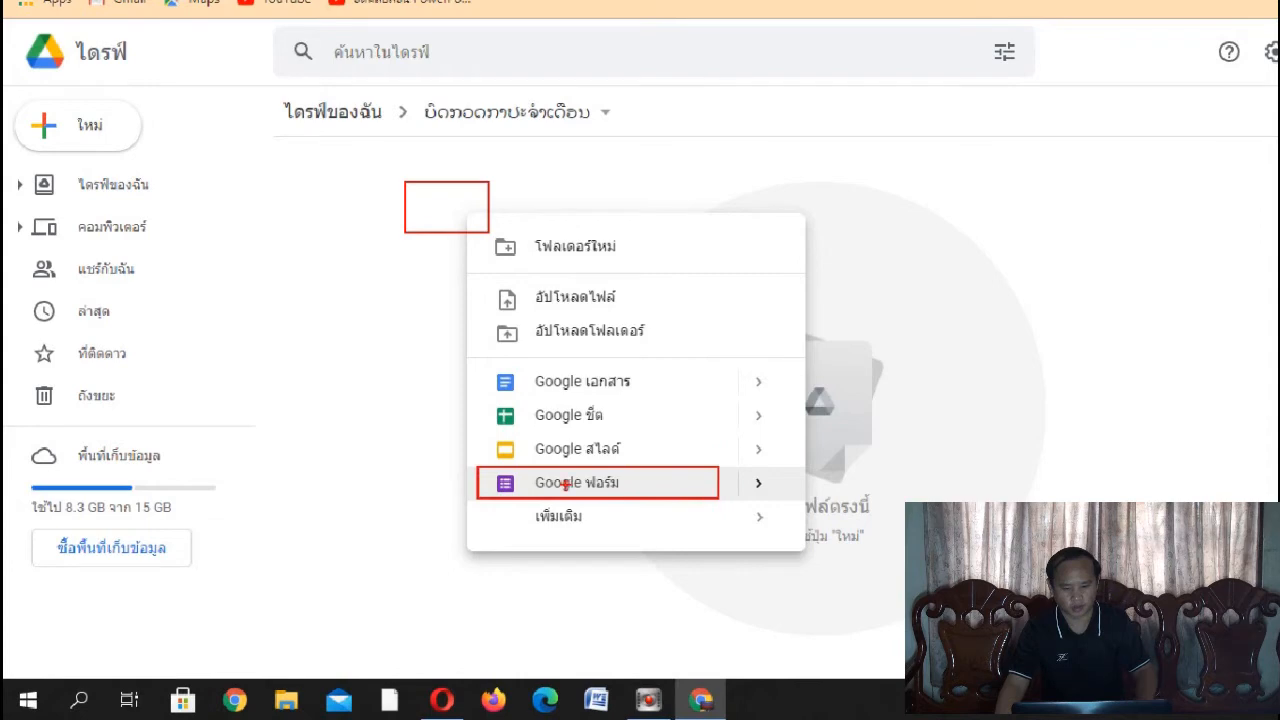
pyautogui.moveTo(491, 457); pyautogui.dragTo(455, 245)
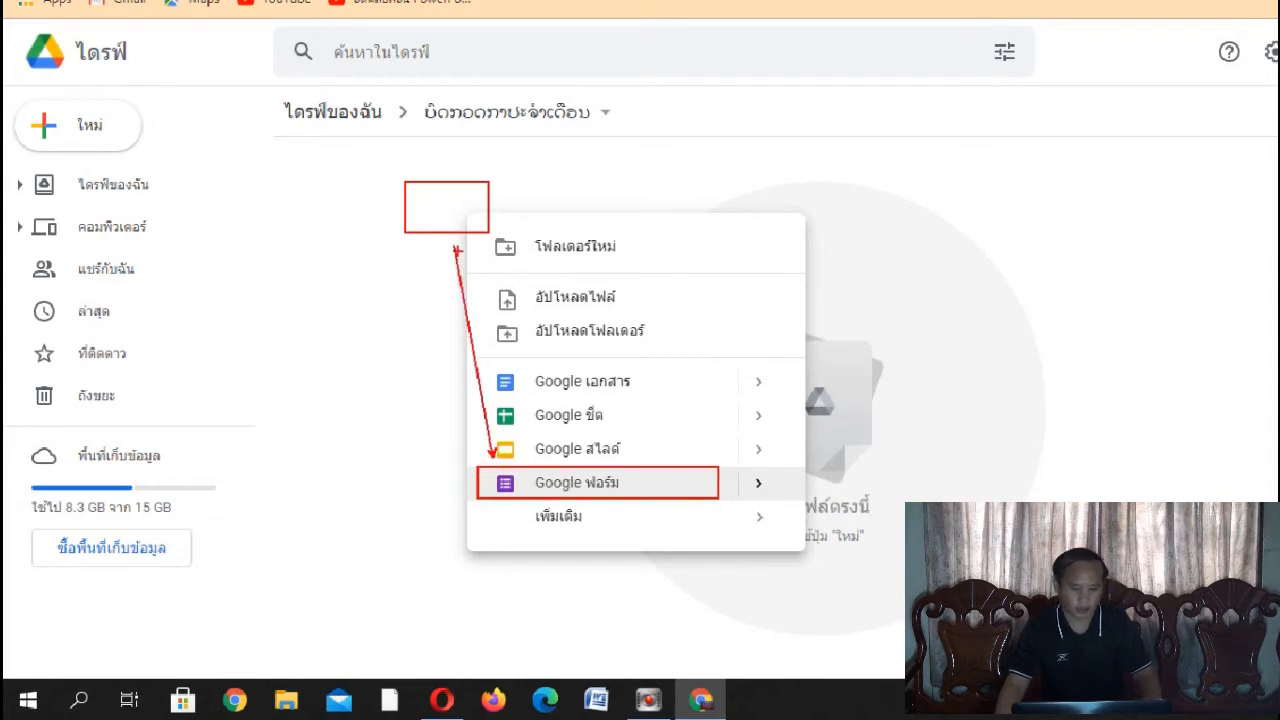
pyautogui.press('Escape')
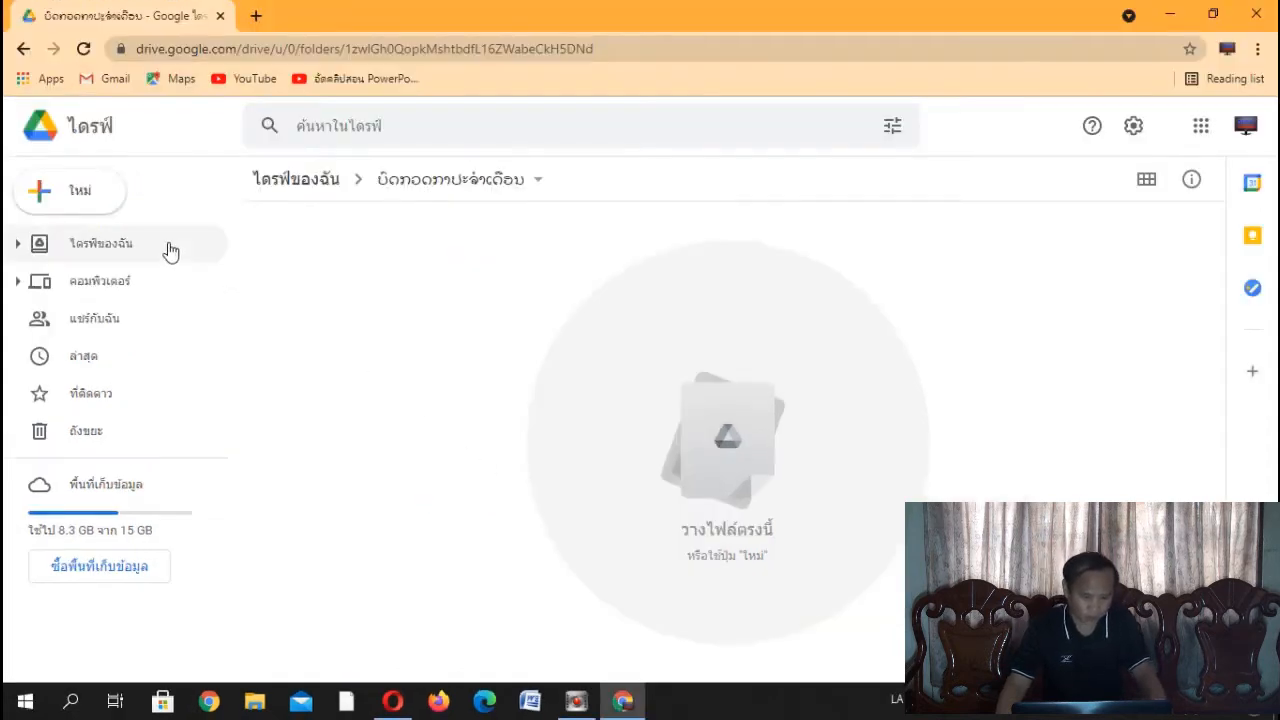
# Step: Create a blank Google Form inside the "ບົດກວດກາປະຈຳເດືອນ" folder
pyautogui.click(85, 128)
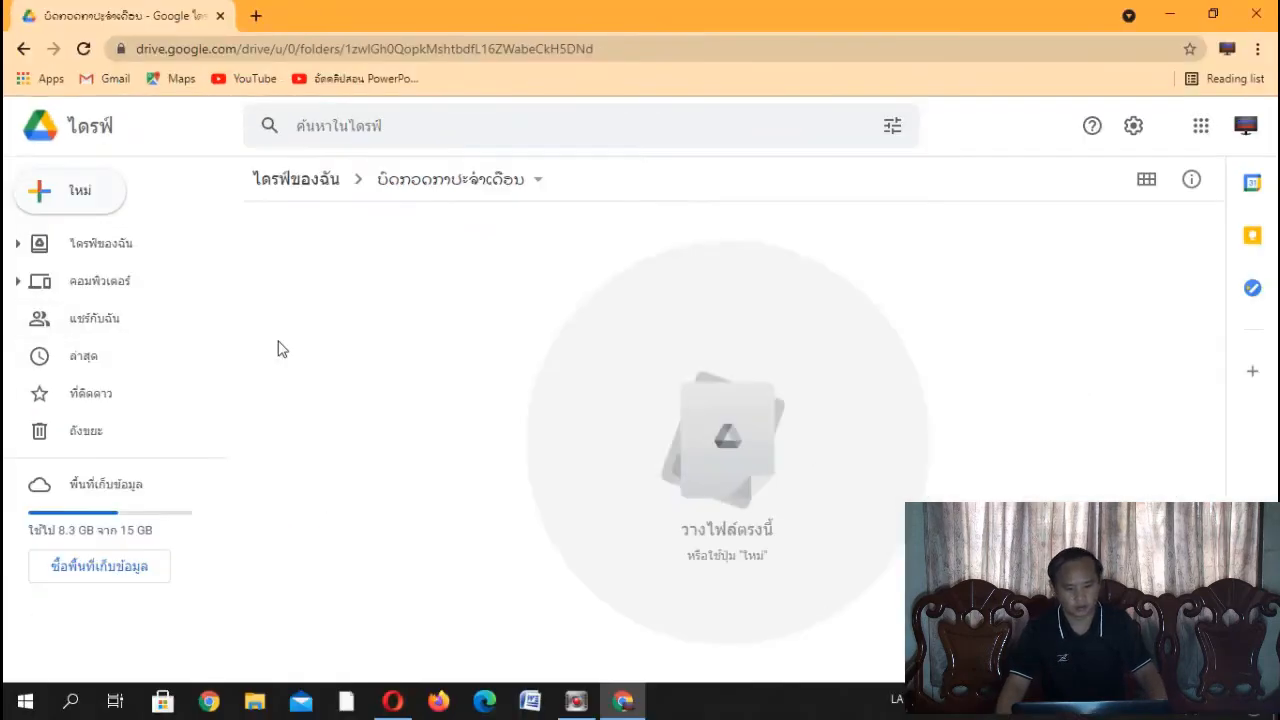
pyautogui.rightClick(366, 386)
pyautogui.click(466, 618)
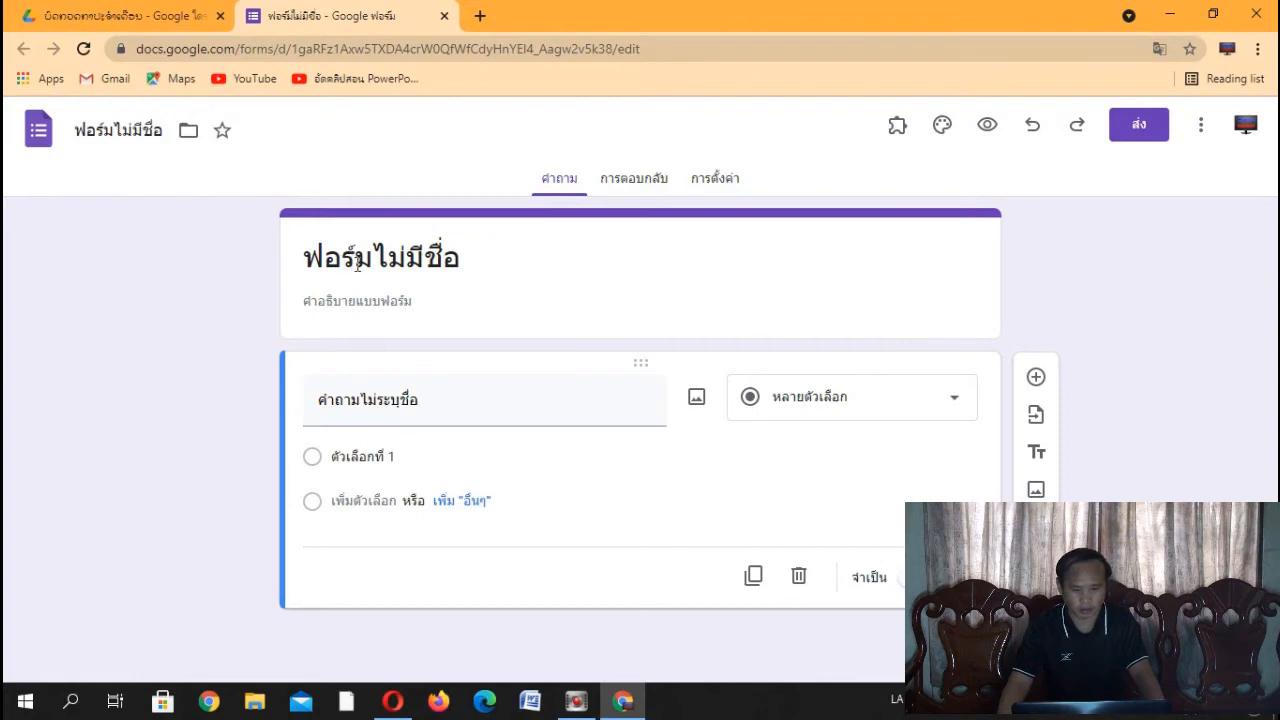
# Step: Name the untitled form "ບົດກວດກາປະຈຳເດືອນ 9 ວິຊາ ຄະນິດສາດ ຫ້ອງ ມ2", using the same text as its title
pyautogui.click(138, 130)
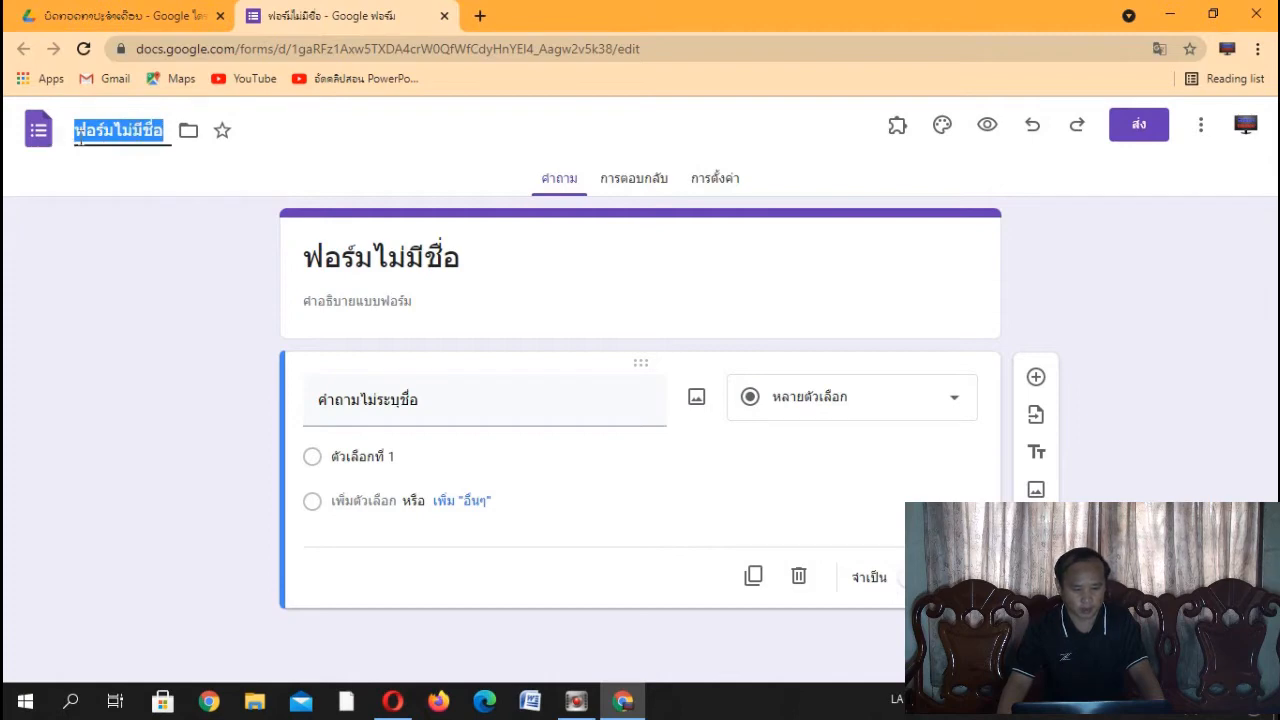
pyautogui.click(428, 260)
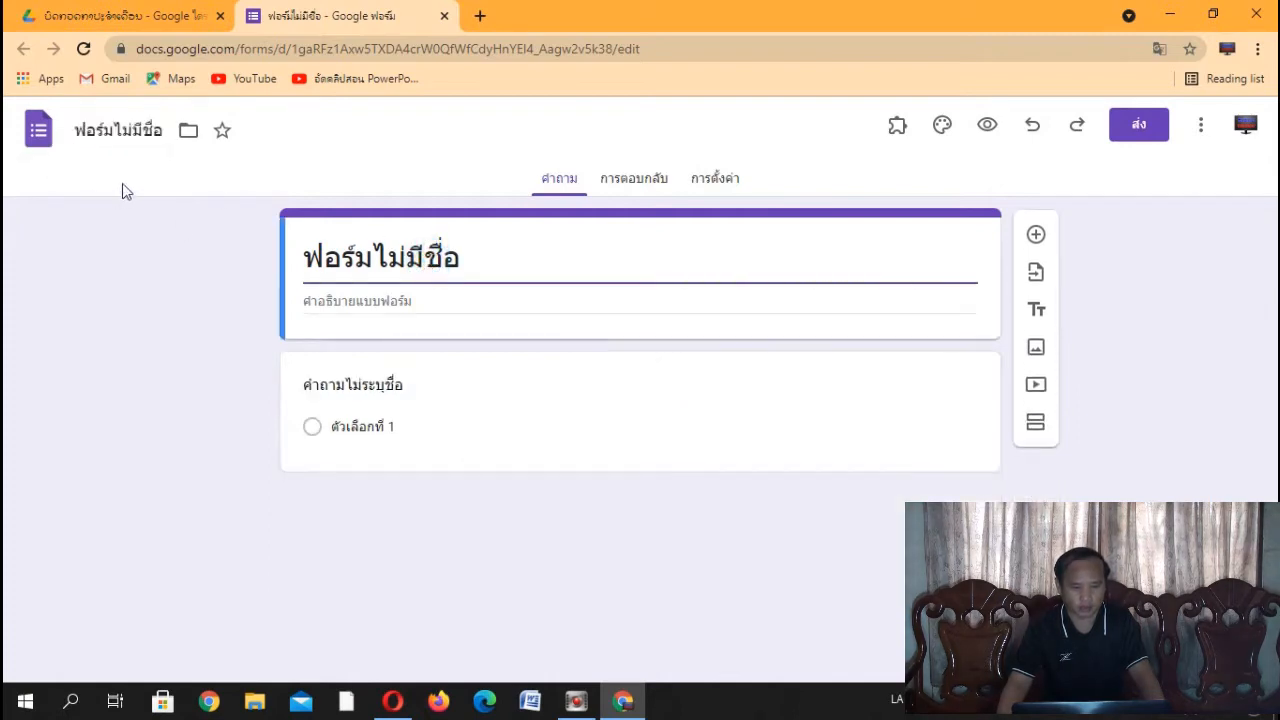
pyautogui.click(118, 126)
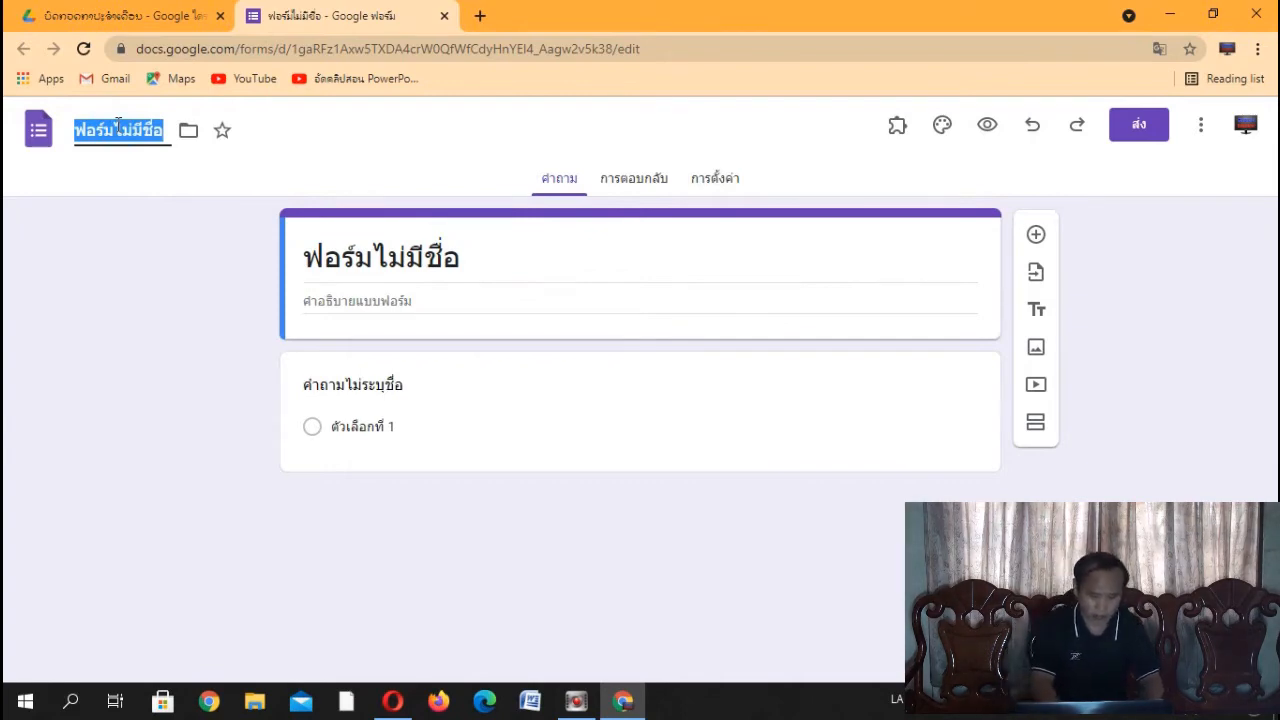
pyautogui.write('ບົດທົດສອບ')
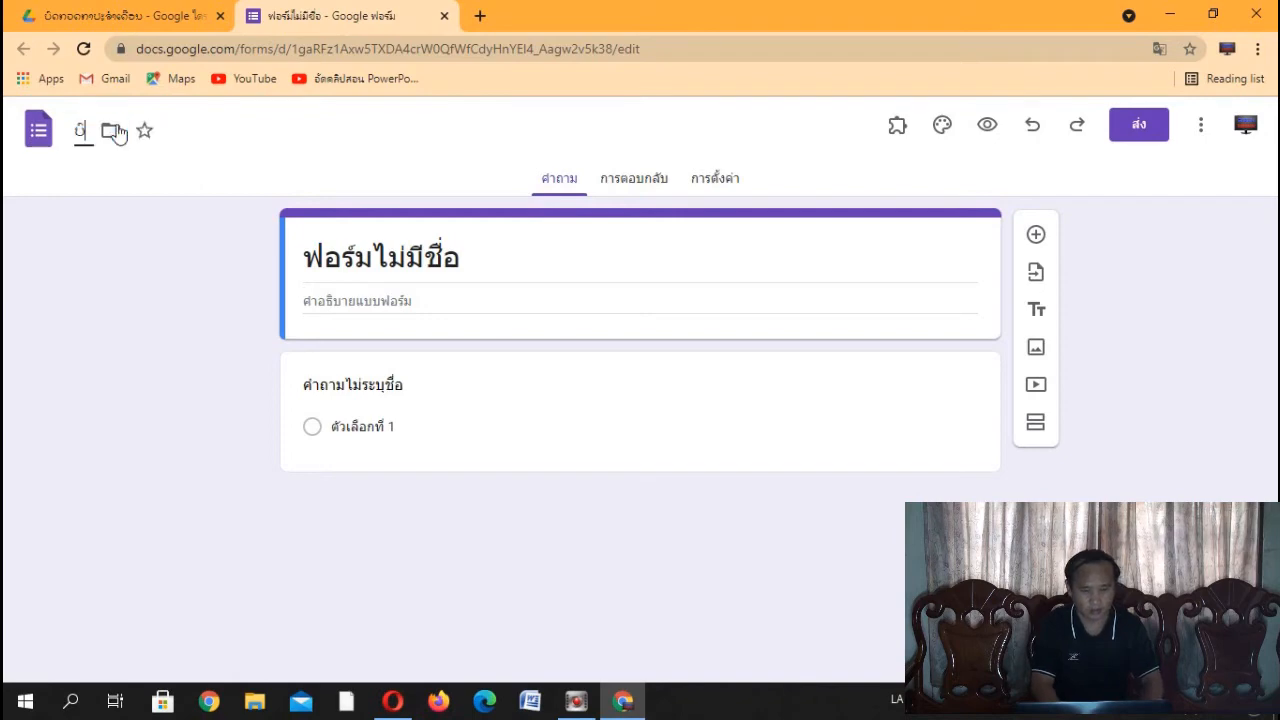
pyautogui.write('ປະ')
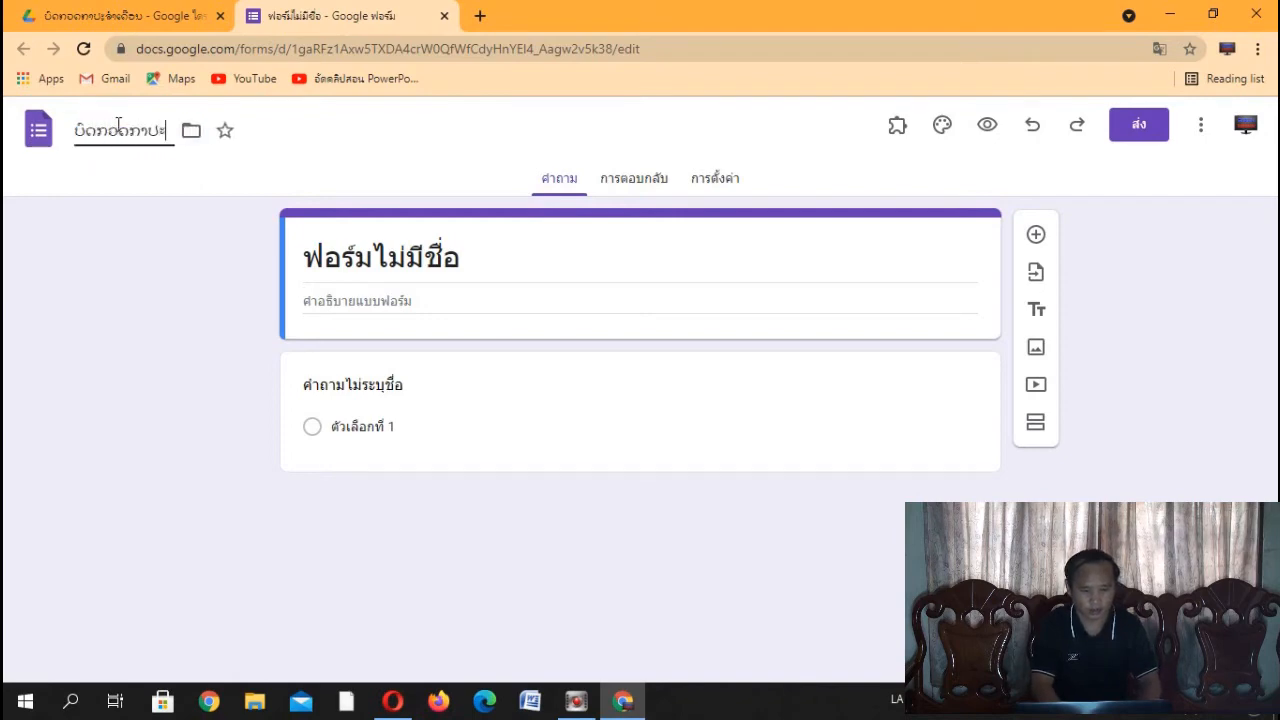
pyautogui.write('ຈຳເດືອນ')
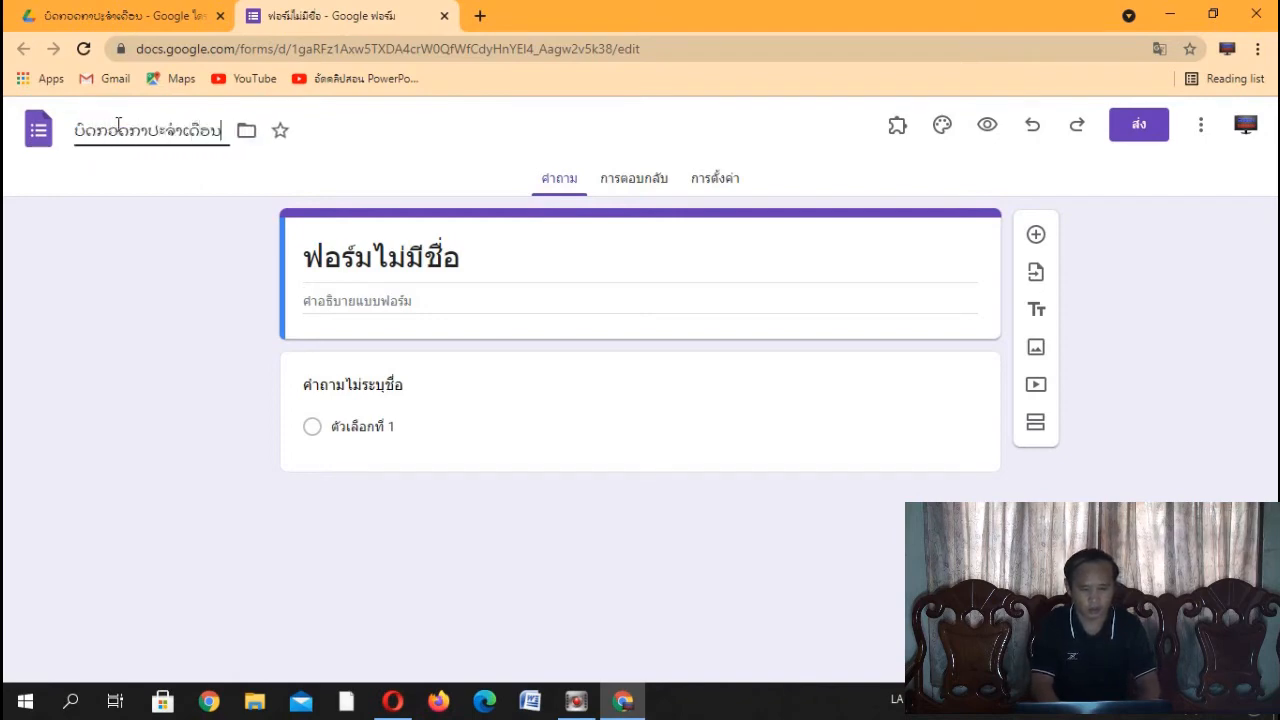
pyautogui.write(' 9')
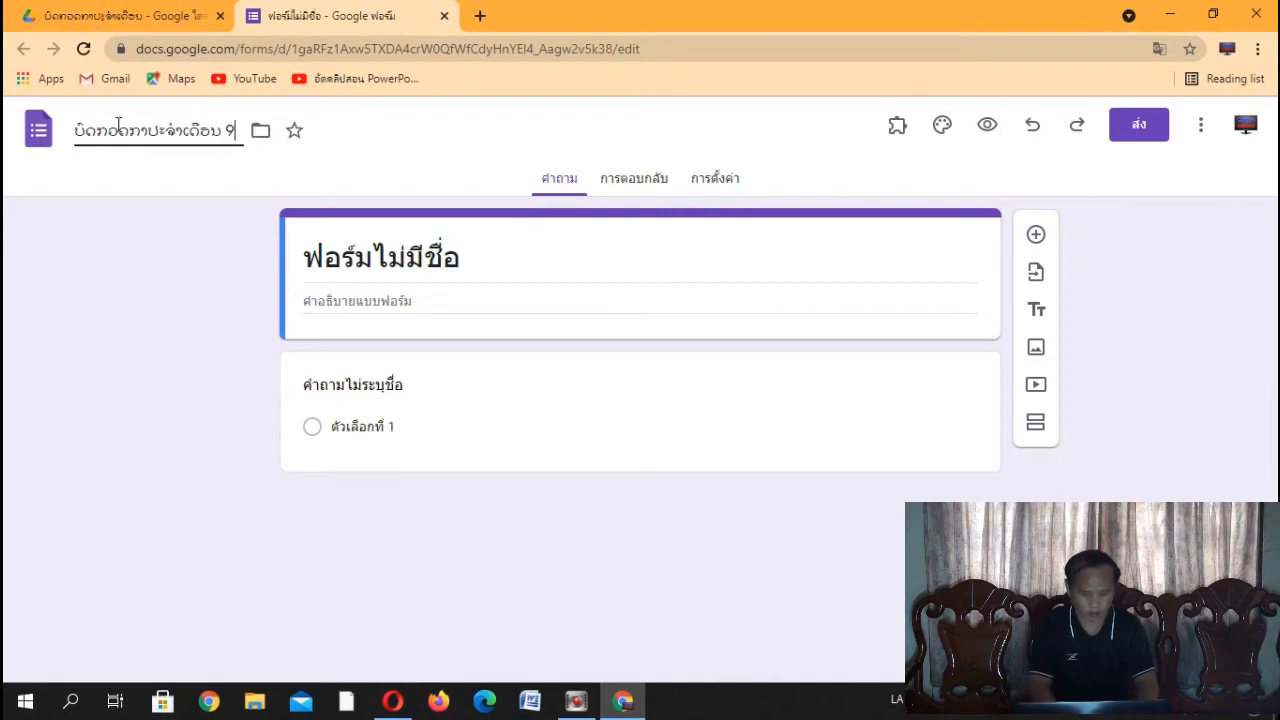
pyautogui.write(' ອີ')
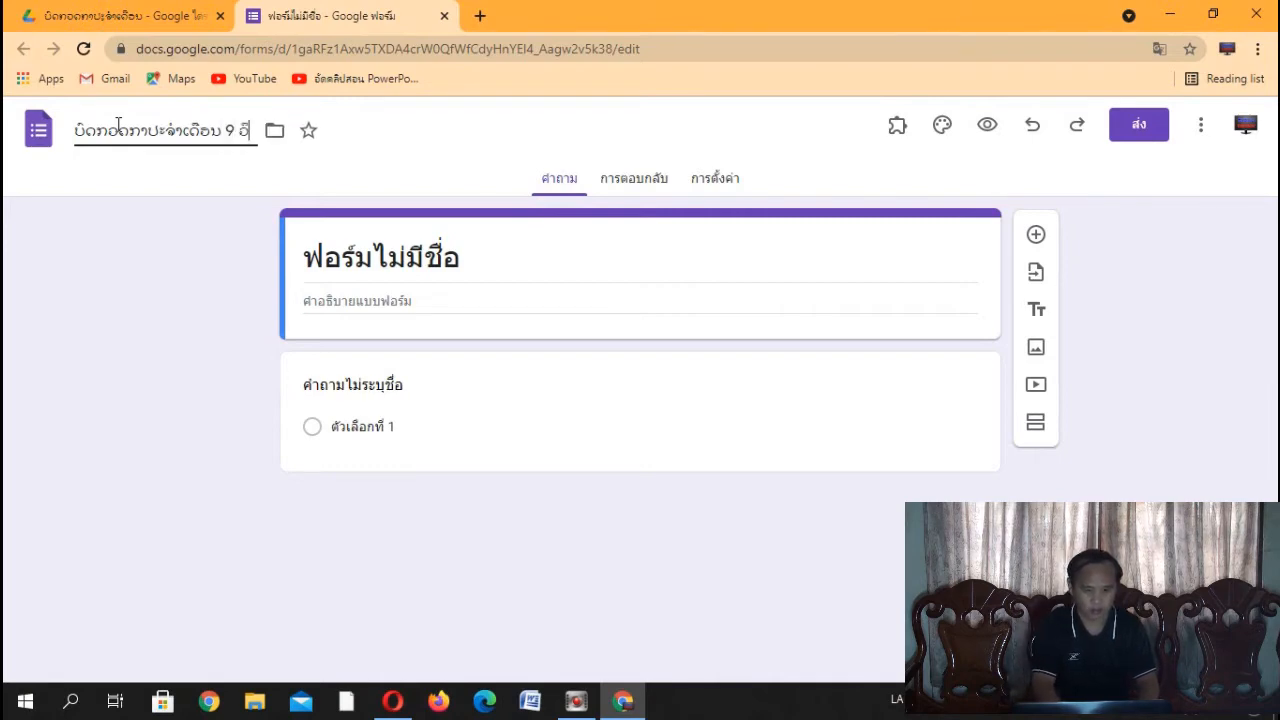
pyautogui.write('ຊຈ')
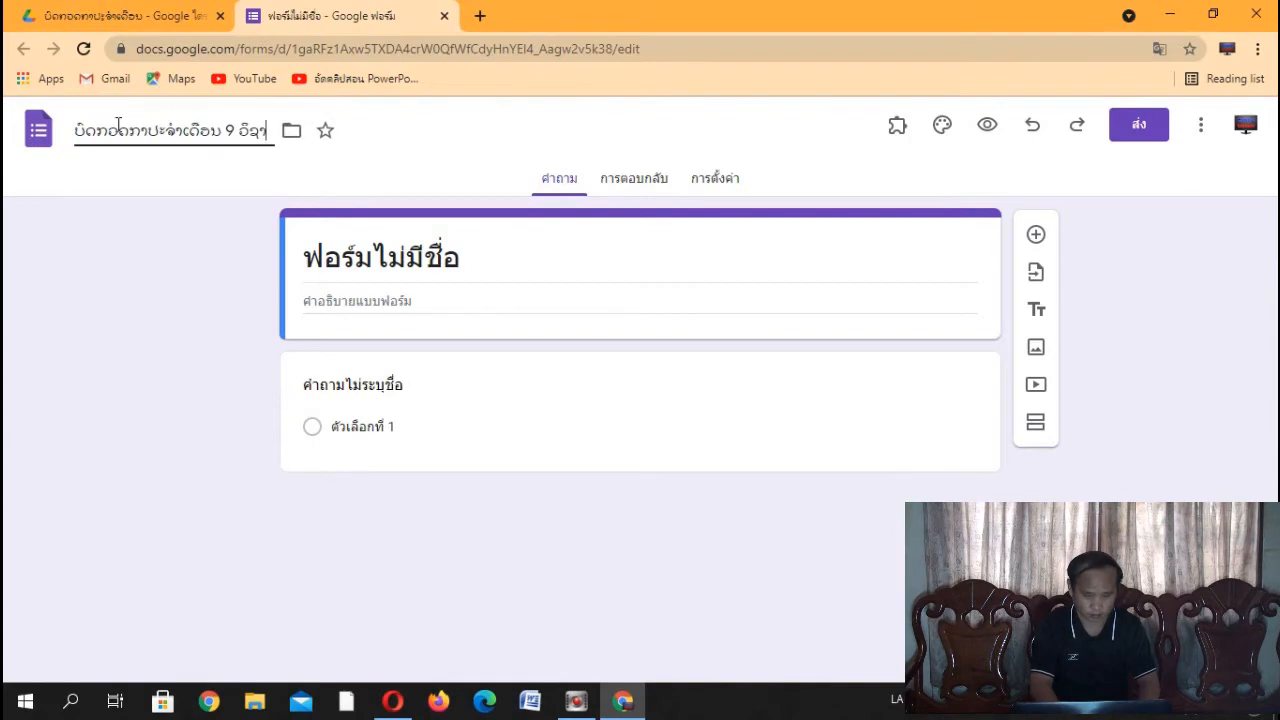
pyautogui.write(' ຄະນິດສາດ')
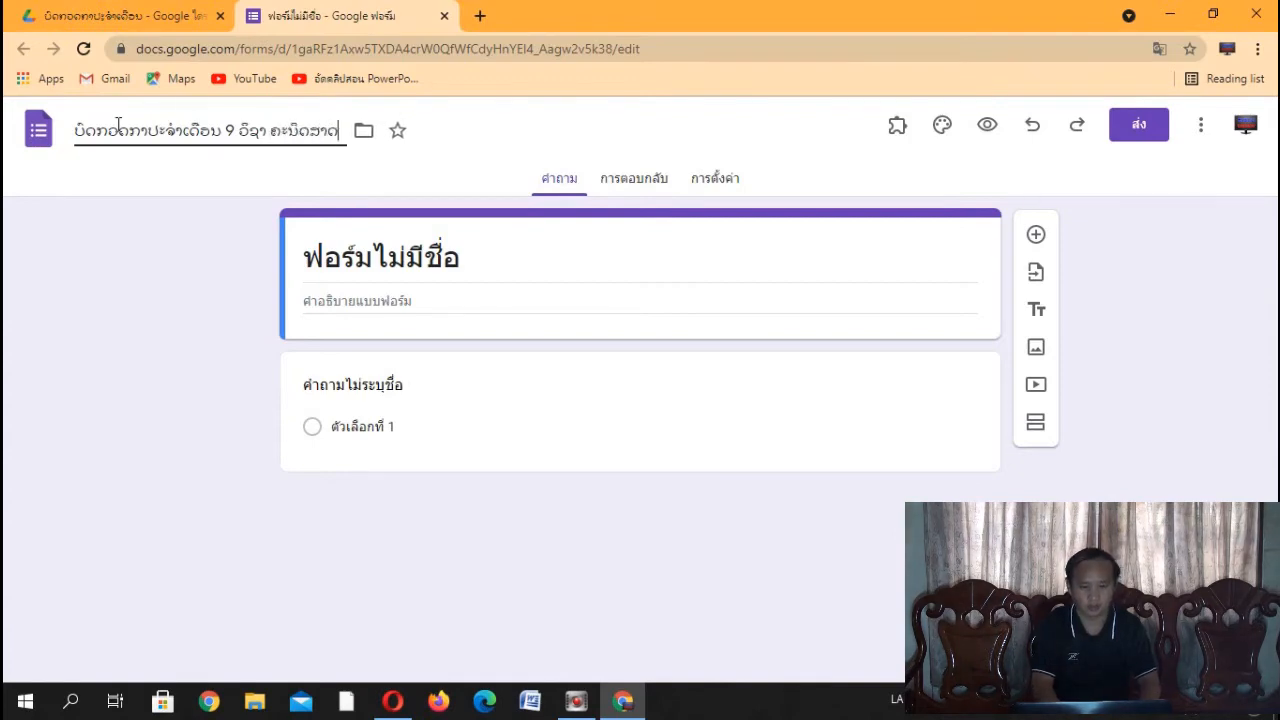
pyautogui.write(' ຫ້ອງ ມ2')
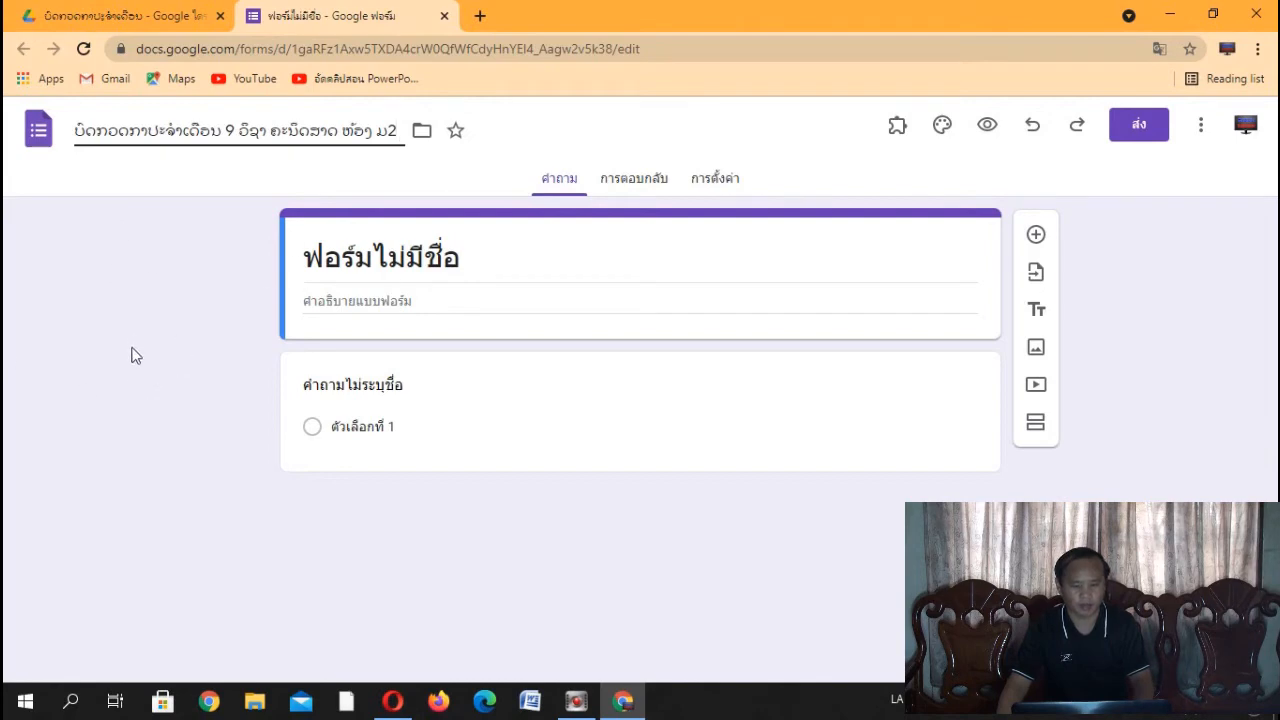
pyautogui.click(180, 350)
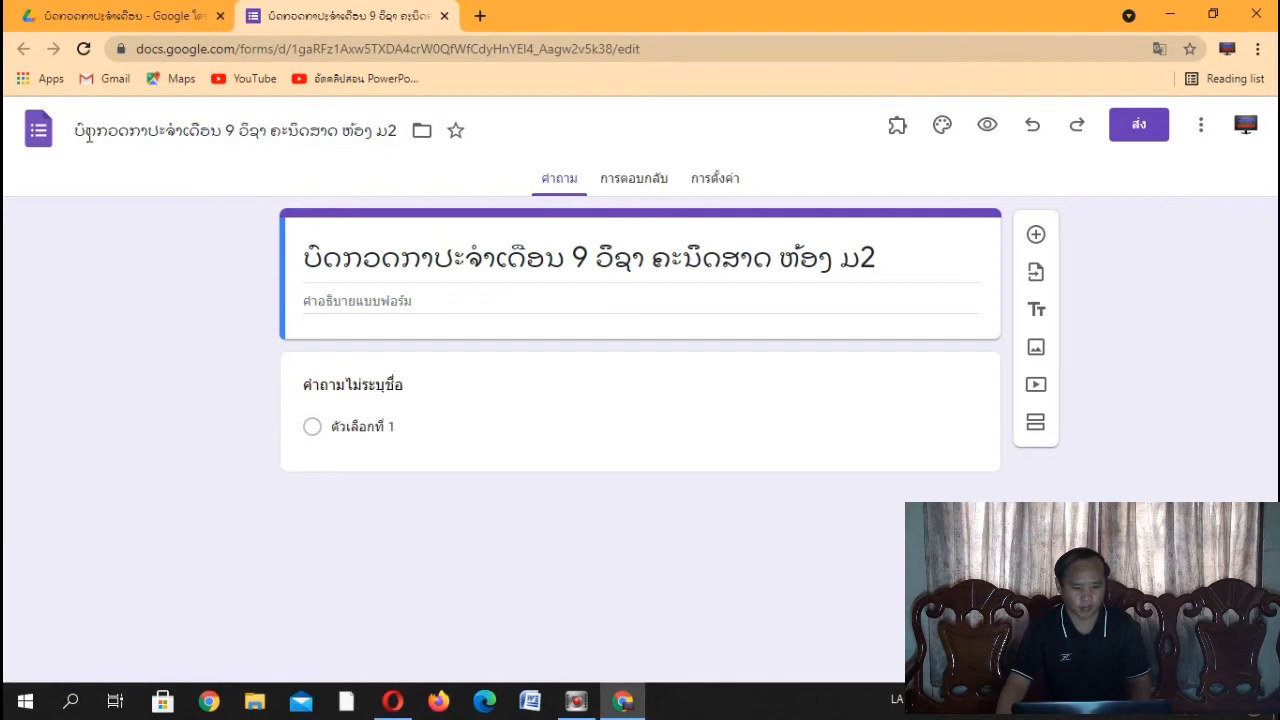
pyautogui.moveTo(79, 135); pyautogui.dragTo(400, 134)
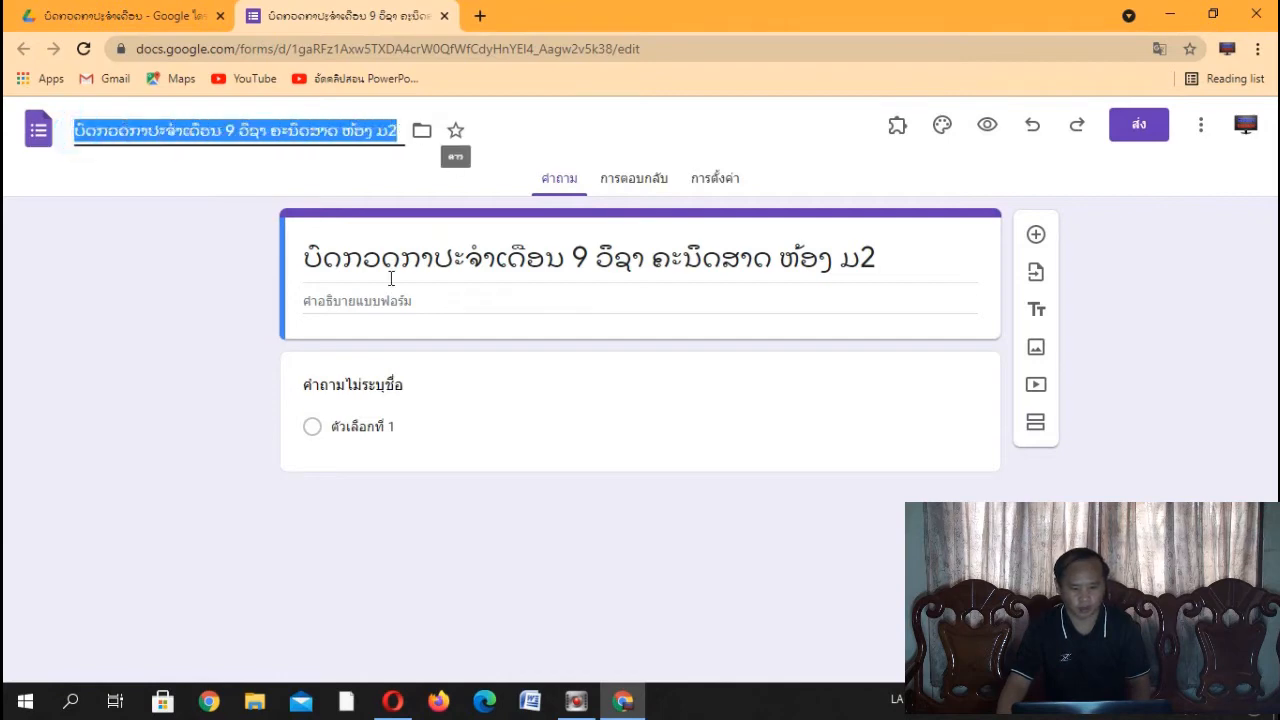
pyautogui.moveTo(304, 258); pyautogui.dragTo(923, 265)
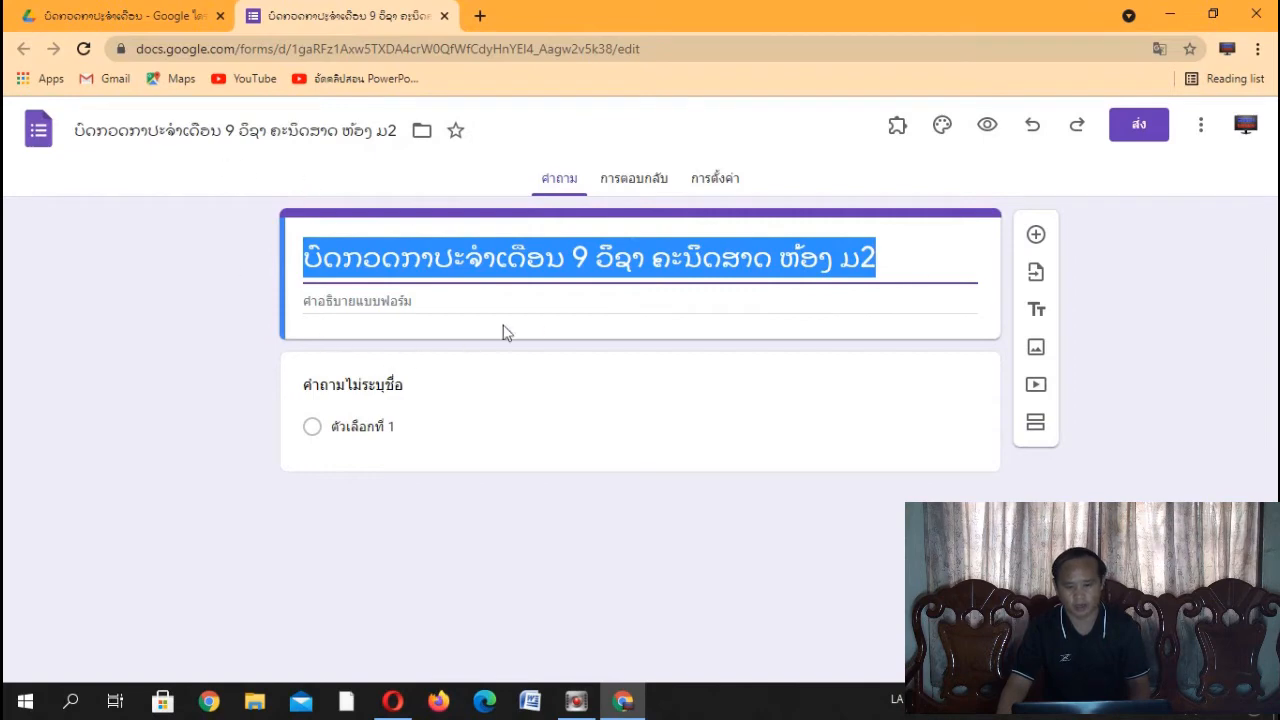
pyautogui.click(1177, 305)
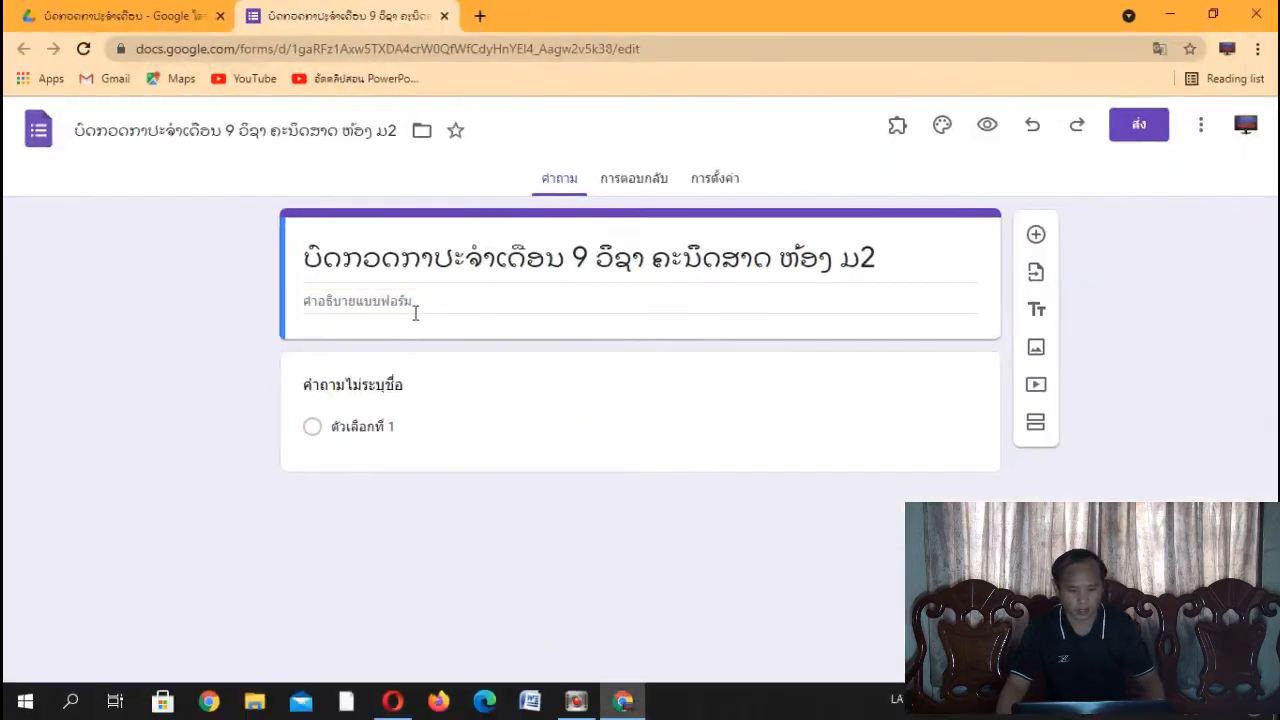
# Step: Enter the form description "ໃຫ້ເລືອກເອົາຂໍ້ທີ່ເຫັນວ່າຖືກຕ້ອງທີ່ສຸດພຽງຂໍ້ດຽວ" below the title
pyautogui.click(741, 355)
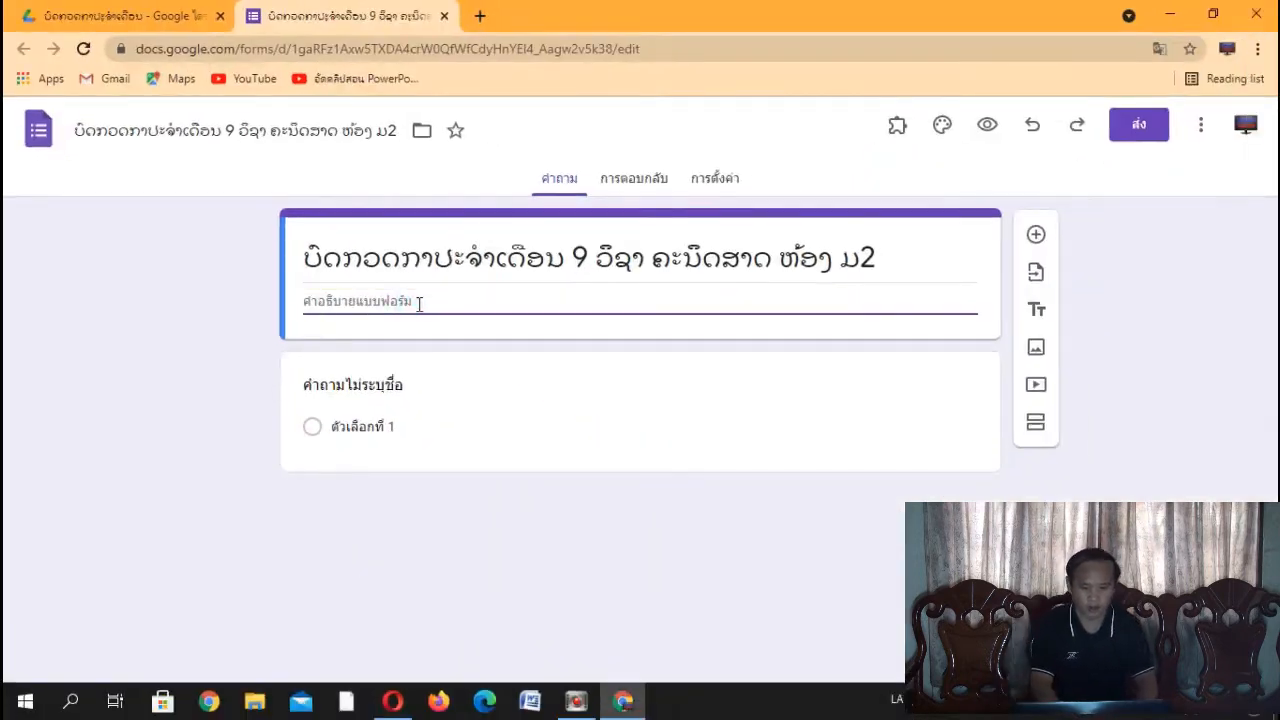
pyautogui.write('ใช')
pyautogui.write('້ເລືອກເອົາ')
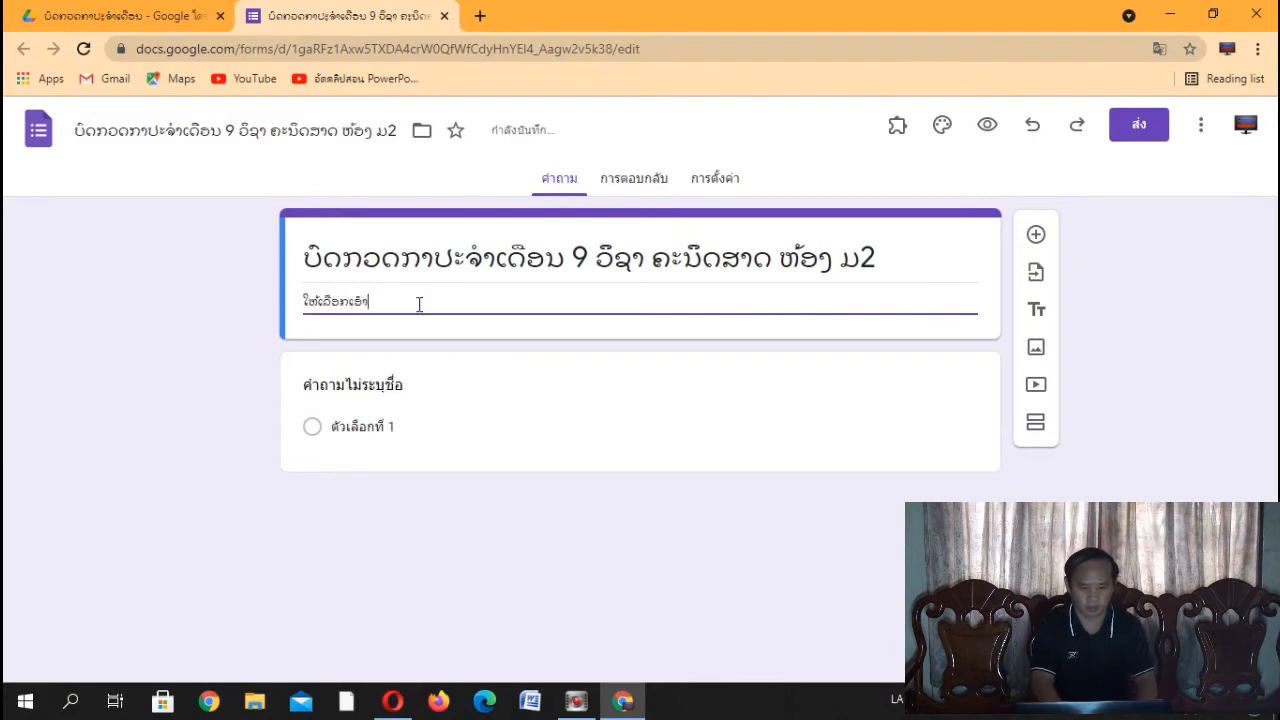
pyautogui.write('ຂໍ້ທີ່ເຫັນວ່າຖືກຕ້ອງທີ່ສ')
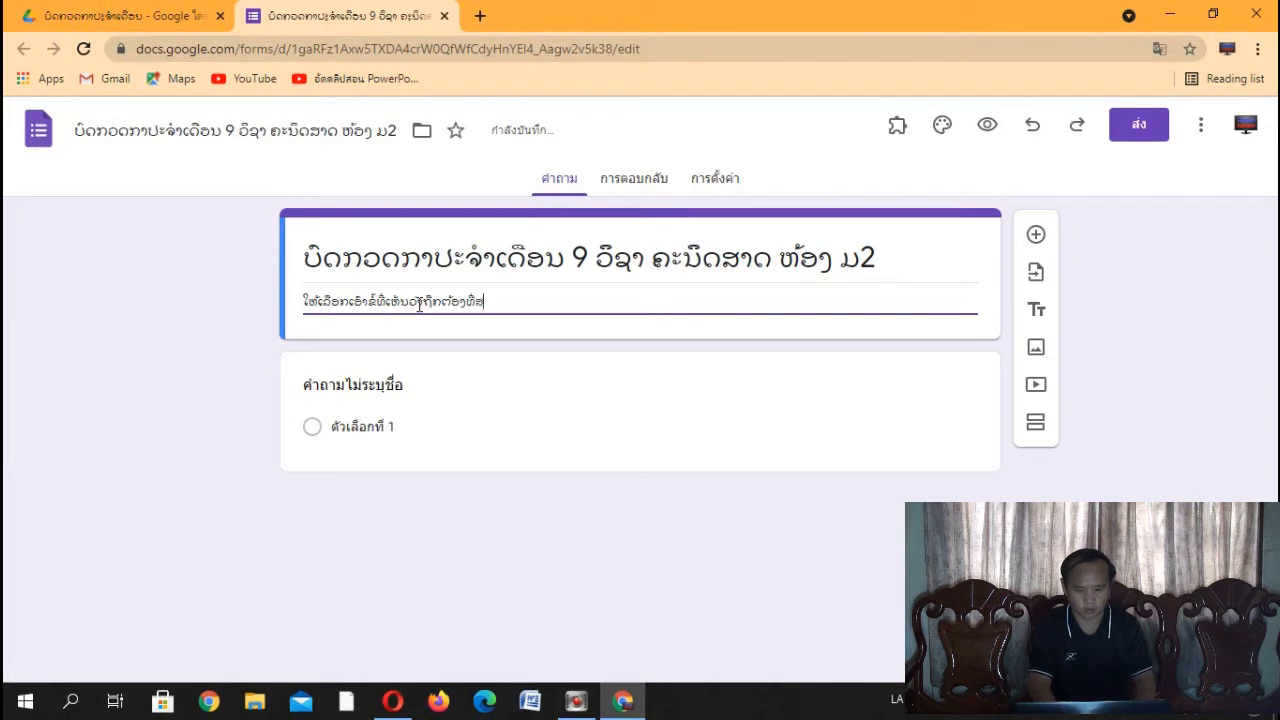
pyautogui.write('ພຽງ')
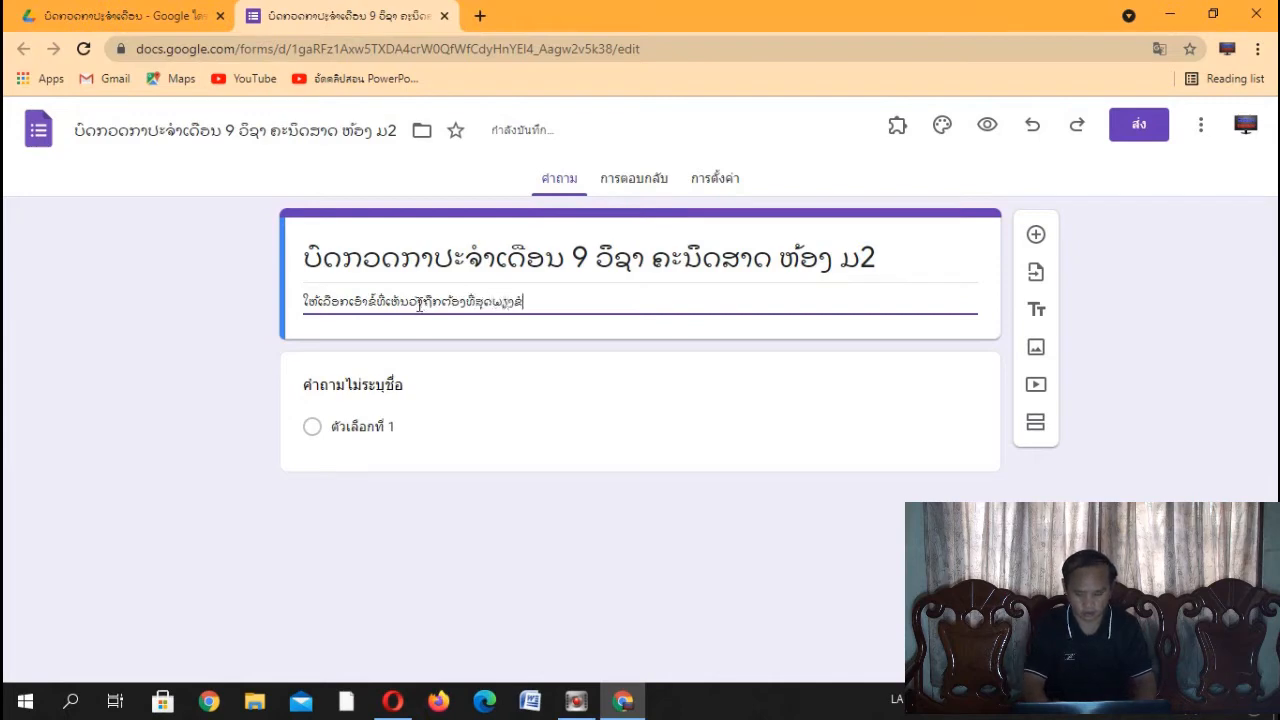
pyautogui.write('ຂໍ້ດຽວ')
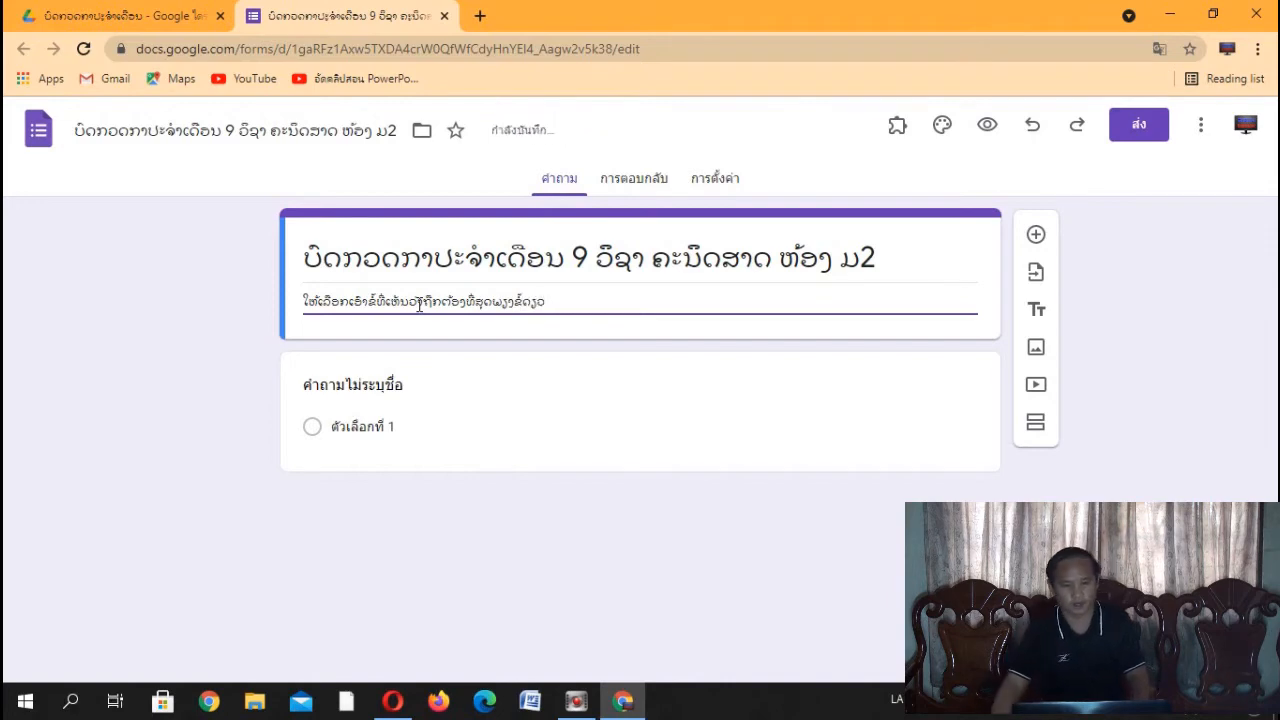
# Step: Set the first question's text to "ຊື່ ແລະ ນາມສະກຸນ"
pyautogui.click(663, 420)
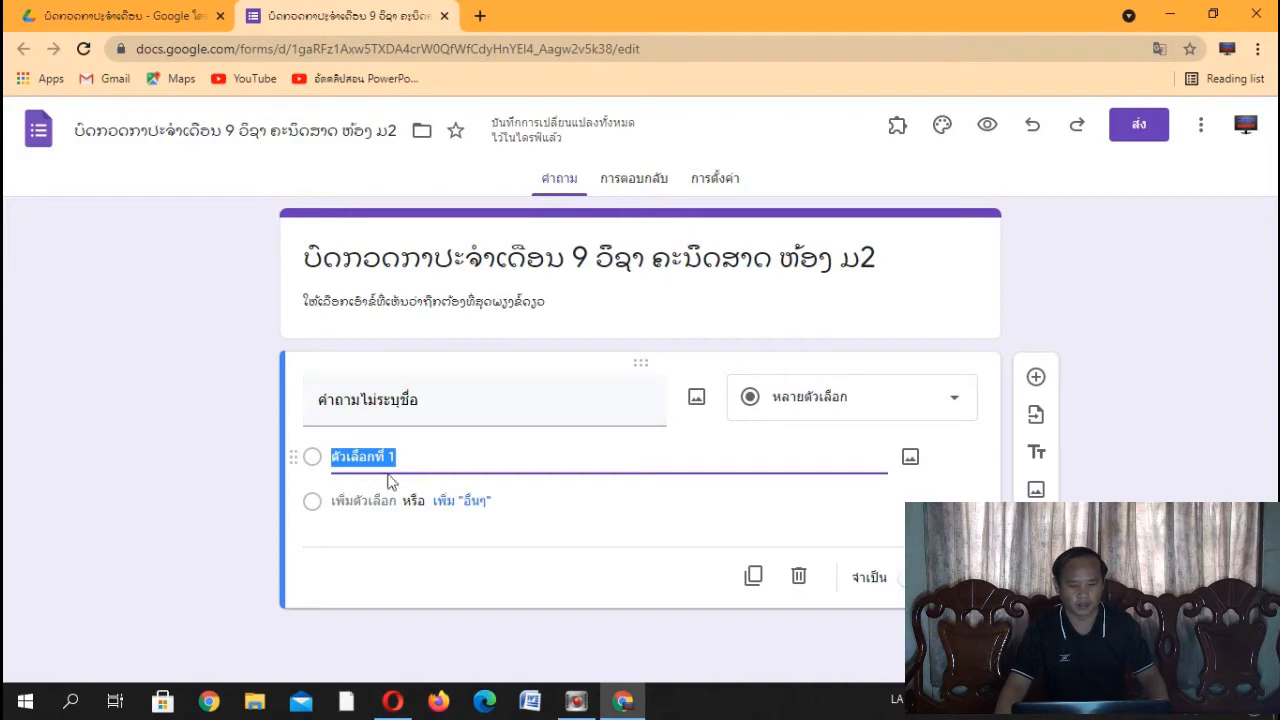
pyautogui.click(453, 413)
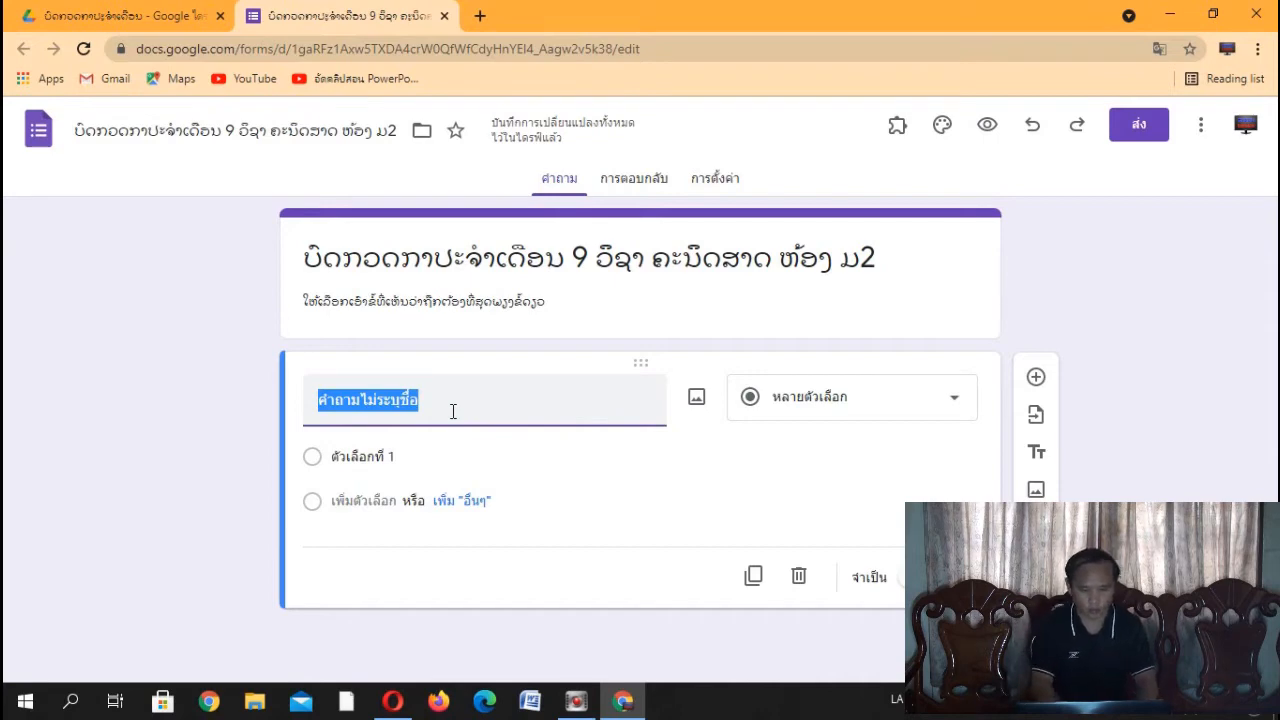
pyautogui.write('ຊື່ ແລ')
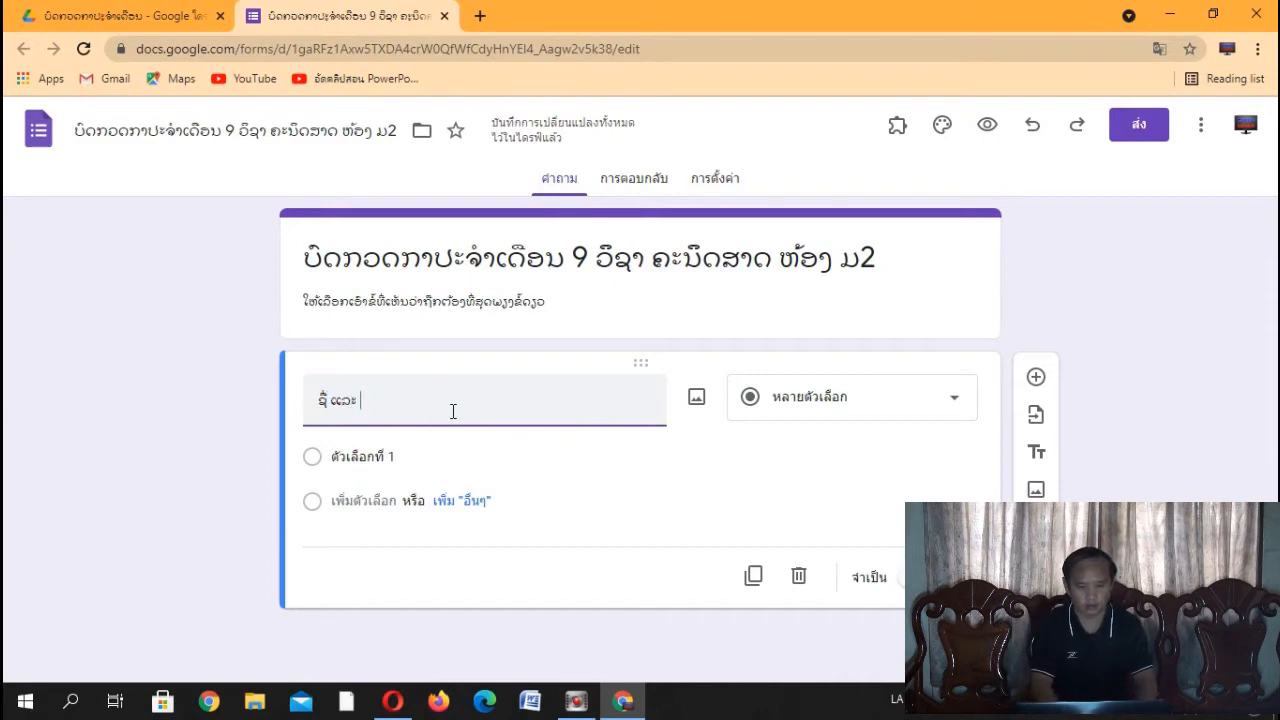
pyautogui.write('ະກຖນ')
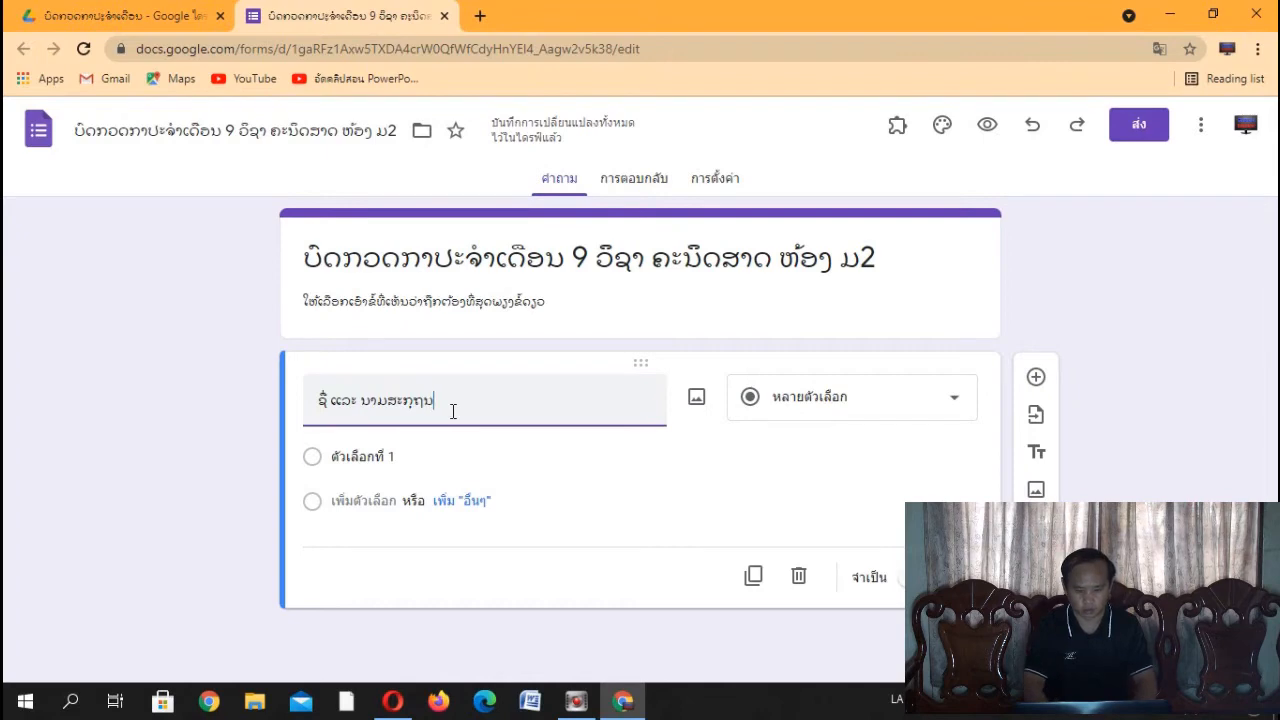
pyautogui.press('BackSpace')
pyautogui.press('BackSpace')
pyautogui.write('ຸນ')
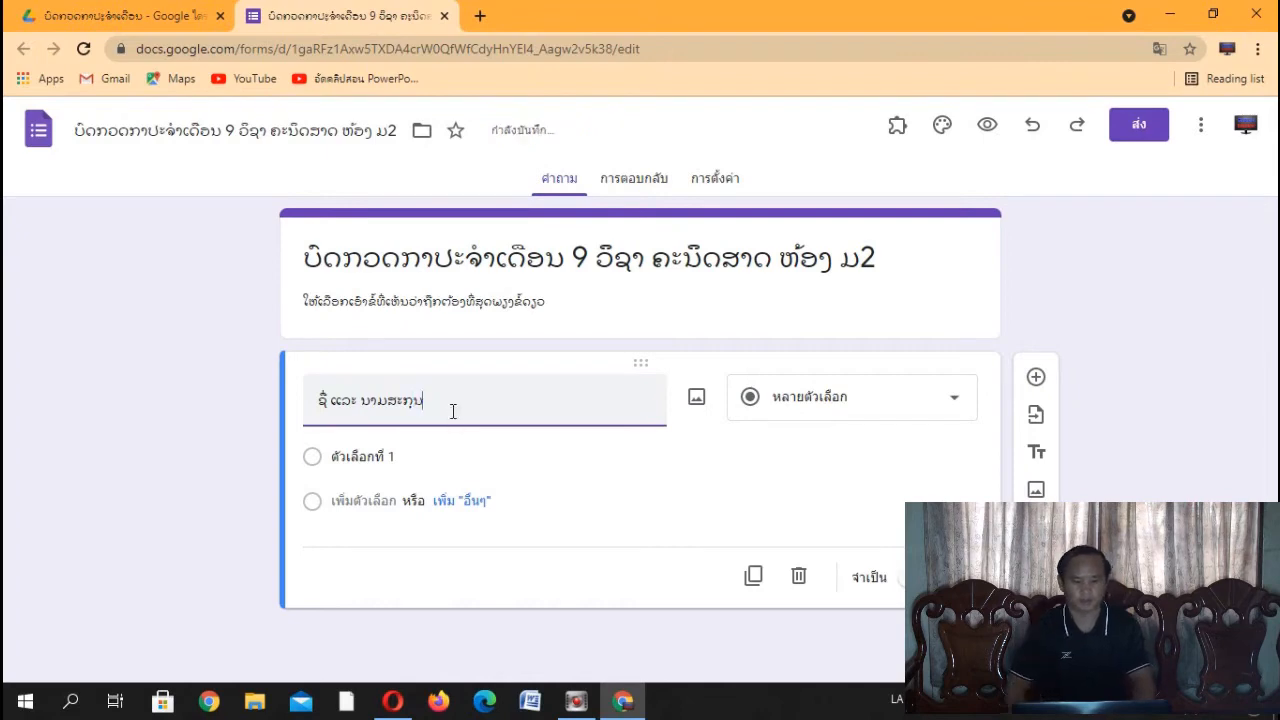
# Step: Change the name question to the short answer type (คำตอบสั้นๆ) and make it required (จำเป็น)
pyautogui.click(955, 408)
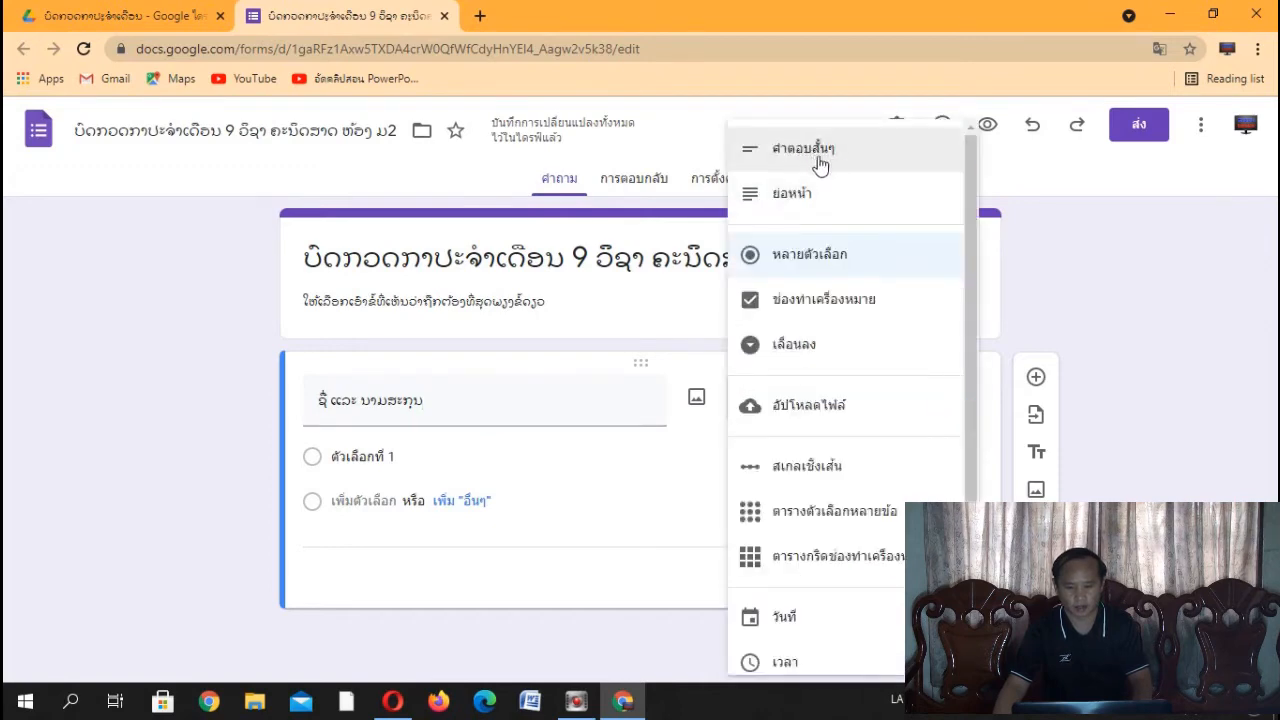
pyautogui.click(838, 165)
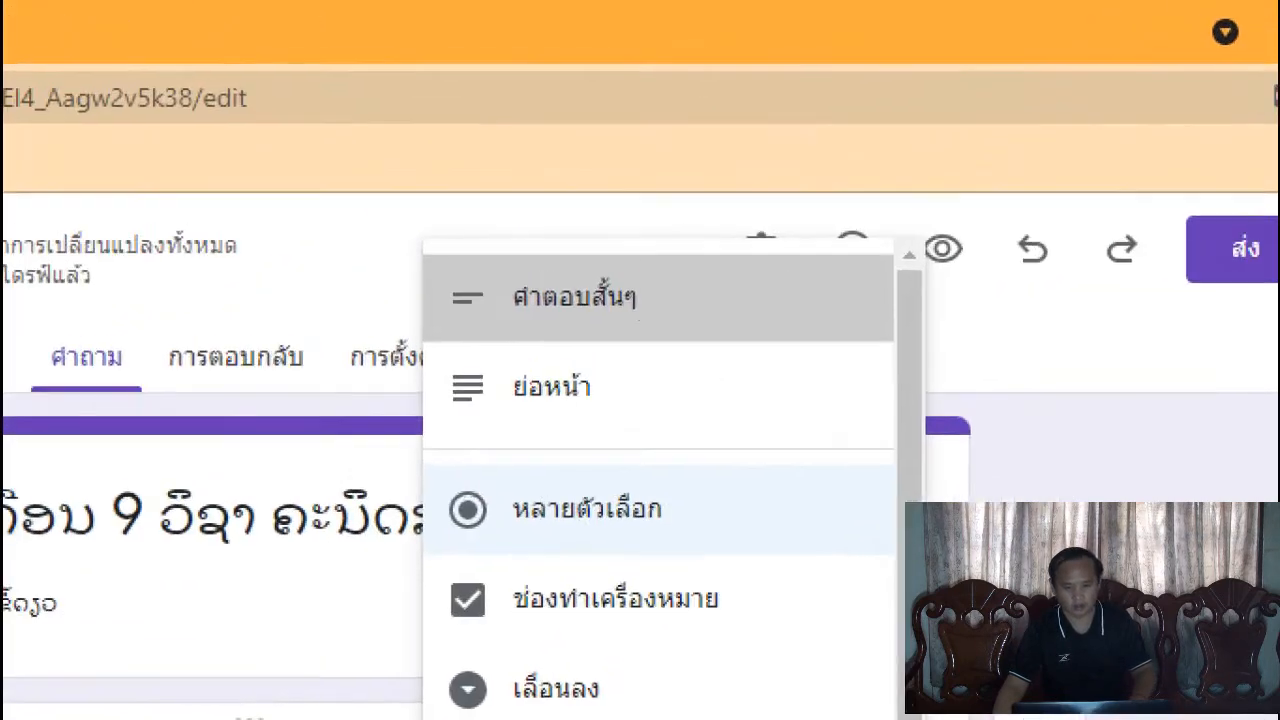
pyautogui.moveTo(441, 265); pyautogui.dragTo(724, 332)
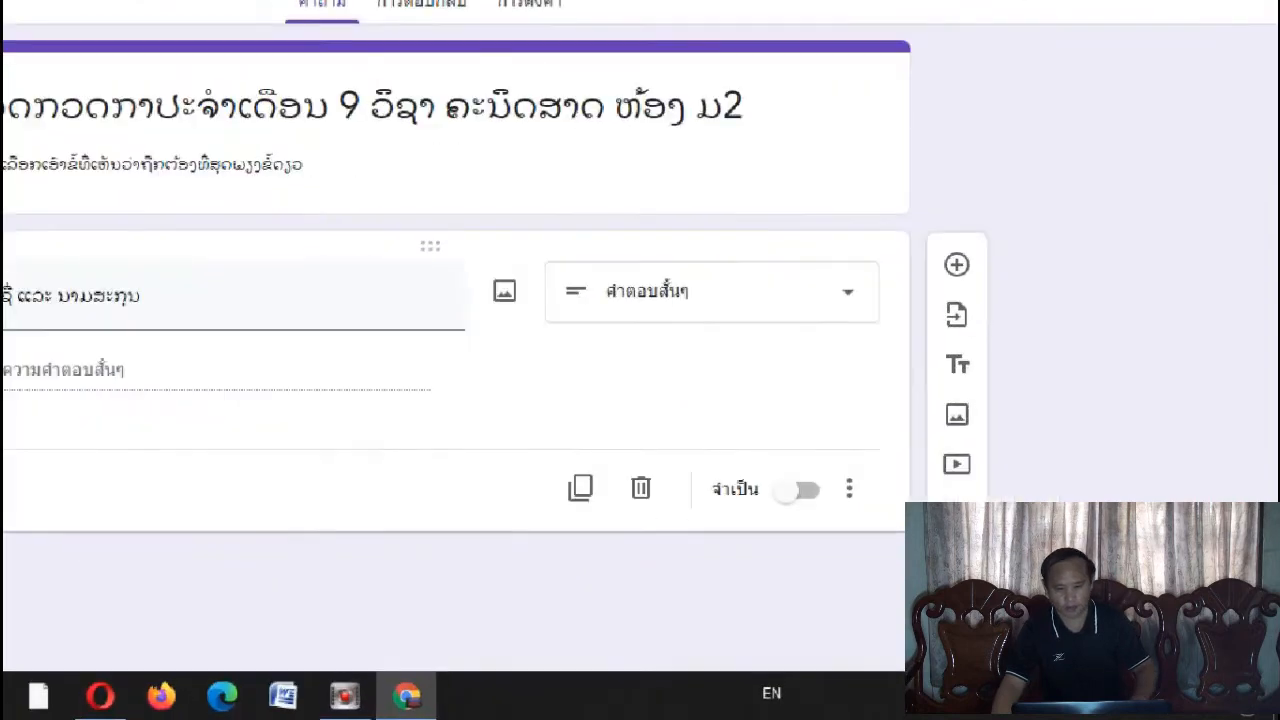
pyautogui.moveTo(437, 388)
pyautogui.mouseDown()
pyautogui.moveTo(677, 470)
pyautogui.moveTo(652, 461)
pyautogui.mouseUp()
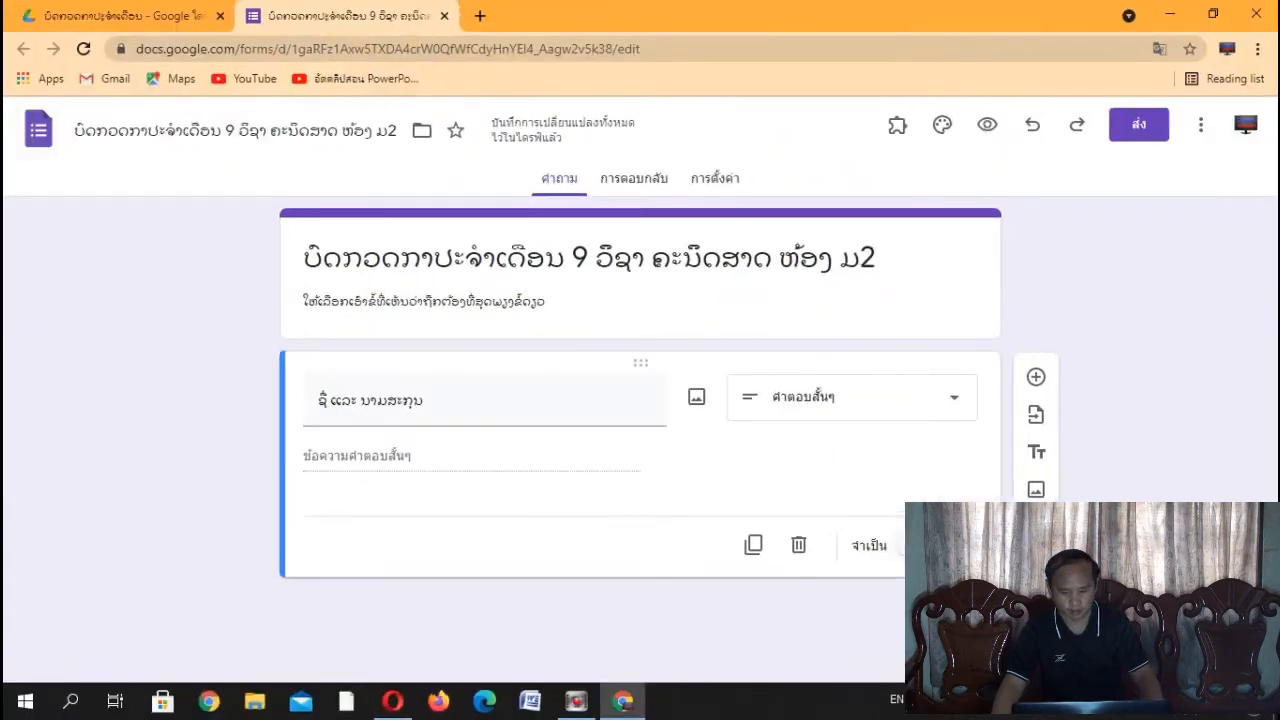
pyautogui.click(915, 546)
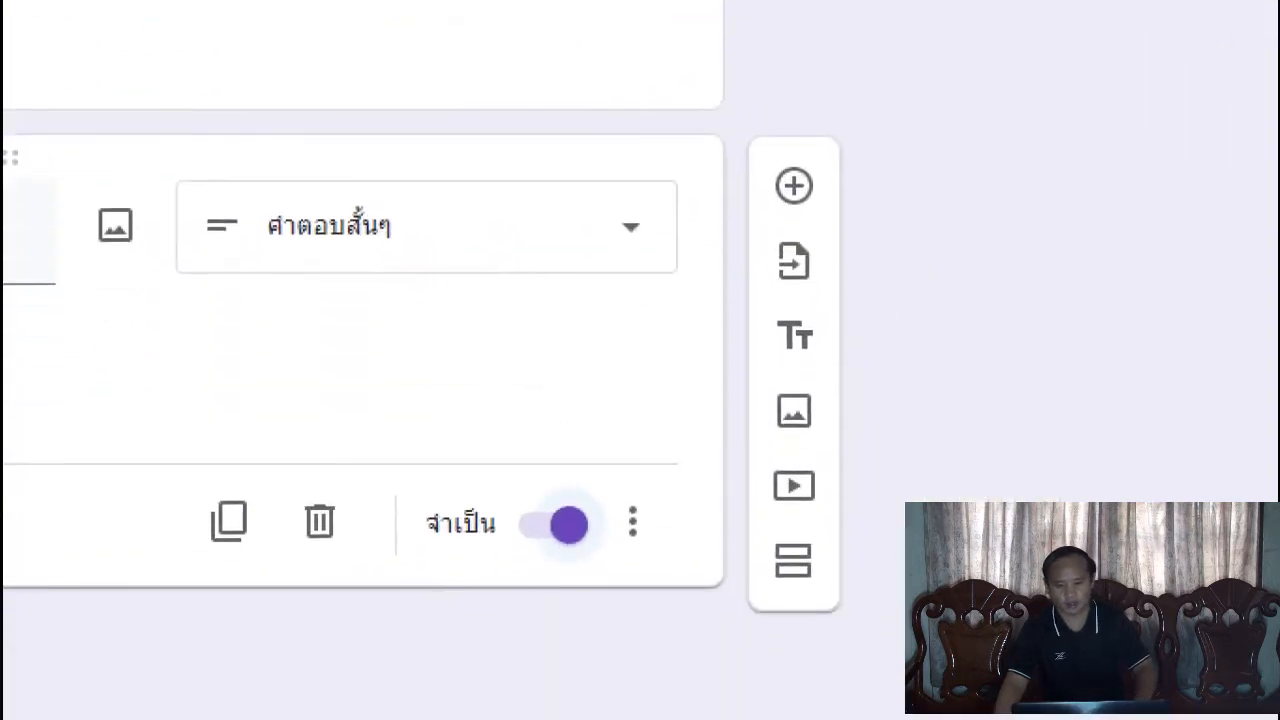
pyautogui.moveTo(749, 157)
pyautogui.mouseDown()
pyautogui.moveTo(841, 200)
pyautogui.moveTo(842, 214)
pyautogui.mouseUp()
pyautogui.moveTo(1066, 394); pyautogui.dragTo(857, 206)
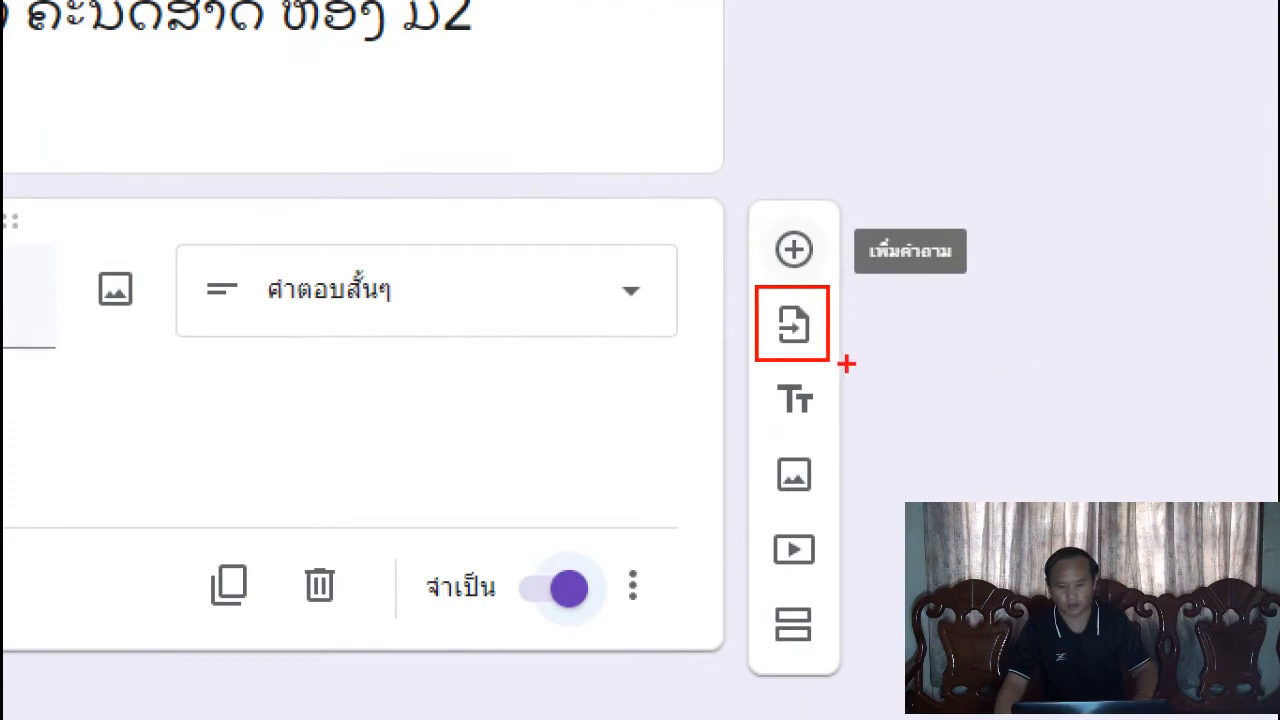
pyautogui.moveTo(752, 375); pyautogui.dragTo(830, 430)
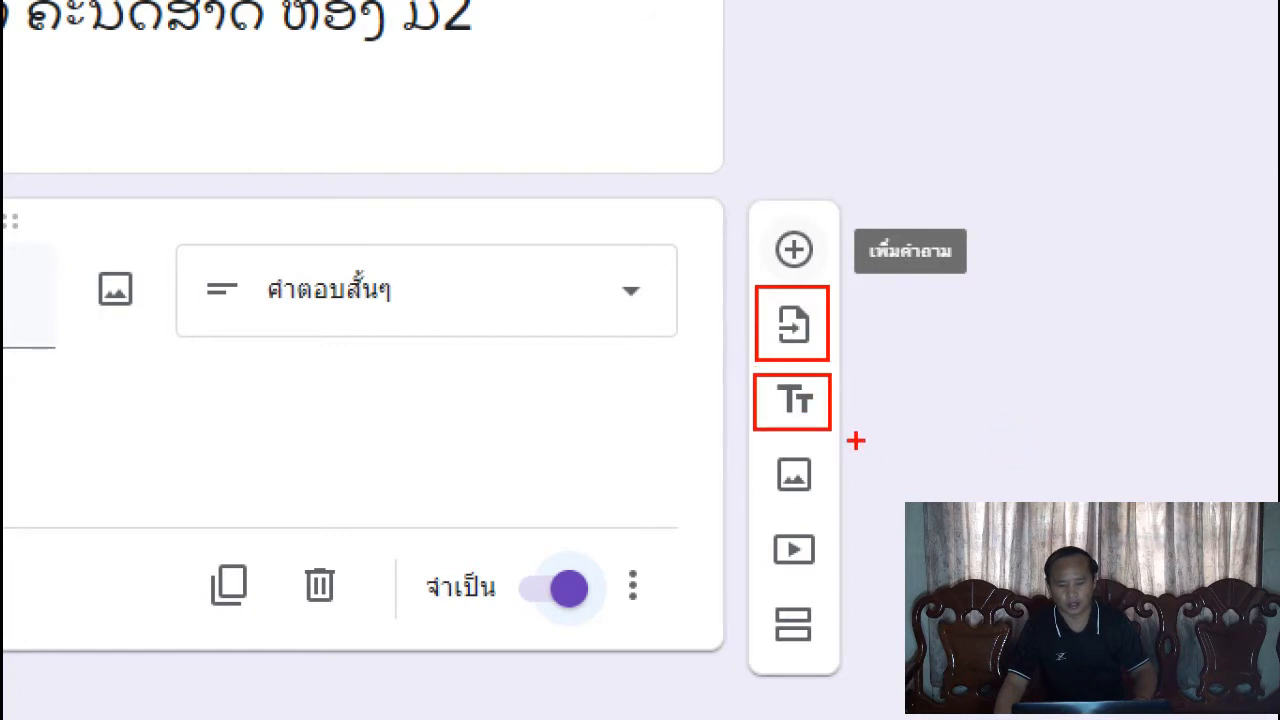
pyautogui.moveTo(846, 423); pyautogui.dragTo(968, 472)
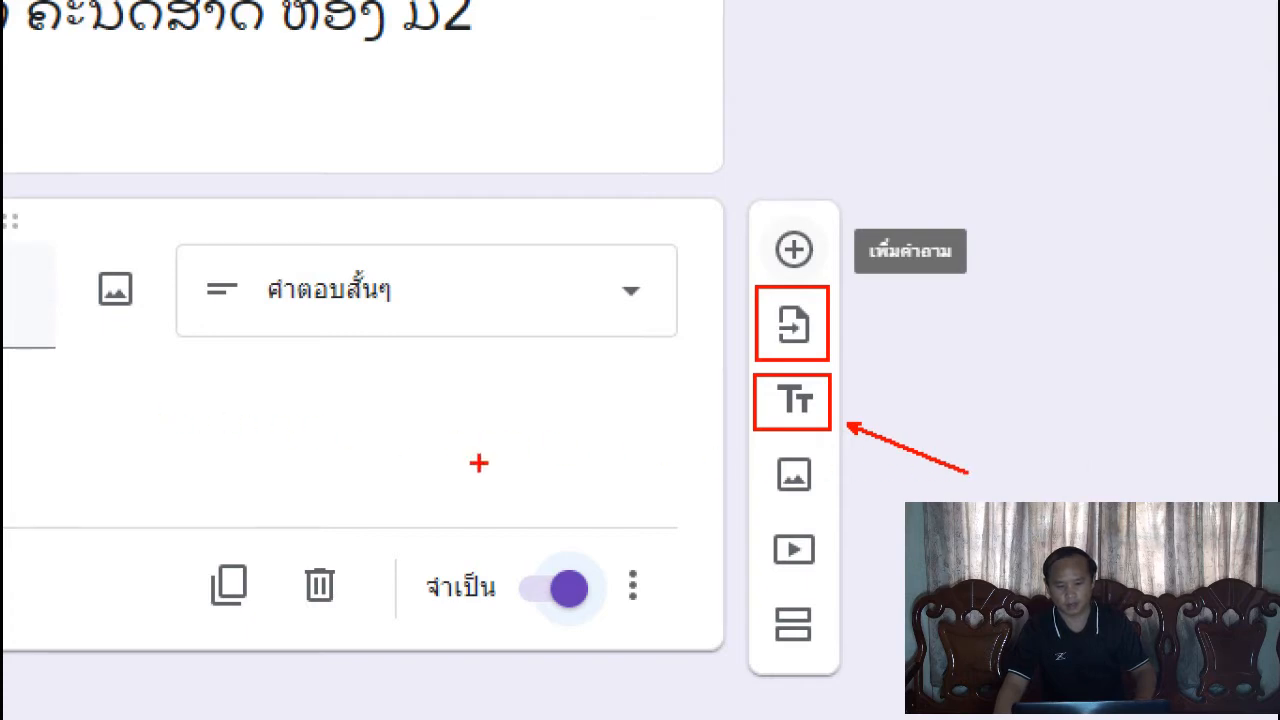
pyautogui.moveTo(756, 446)
pyautogui.mouseDown()
pyautogui.moveTo(852, 509)
pyautogui.moveTo(835, 511)
pyautogui.mouseUp()
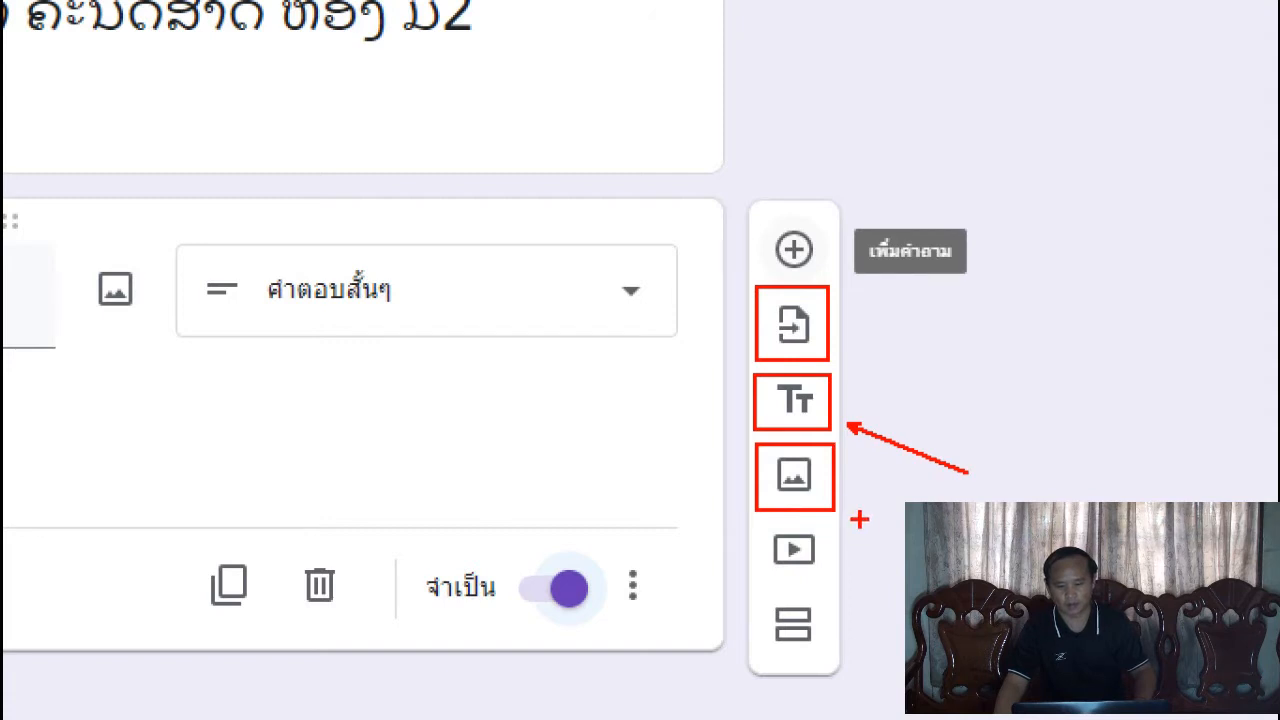
pyautogui.moveTo(753, 527); pyautogui.dragTo(832, 578)
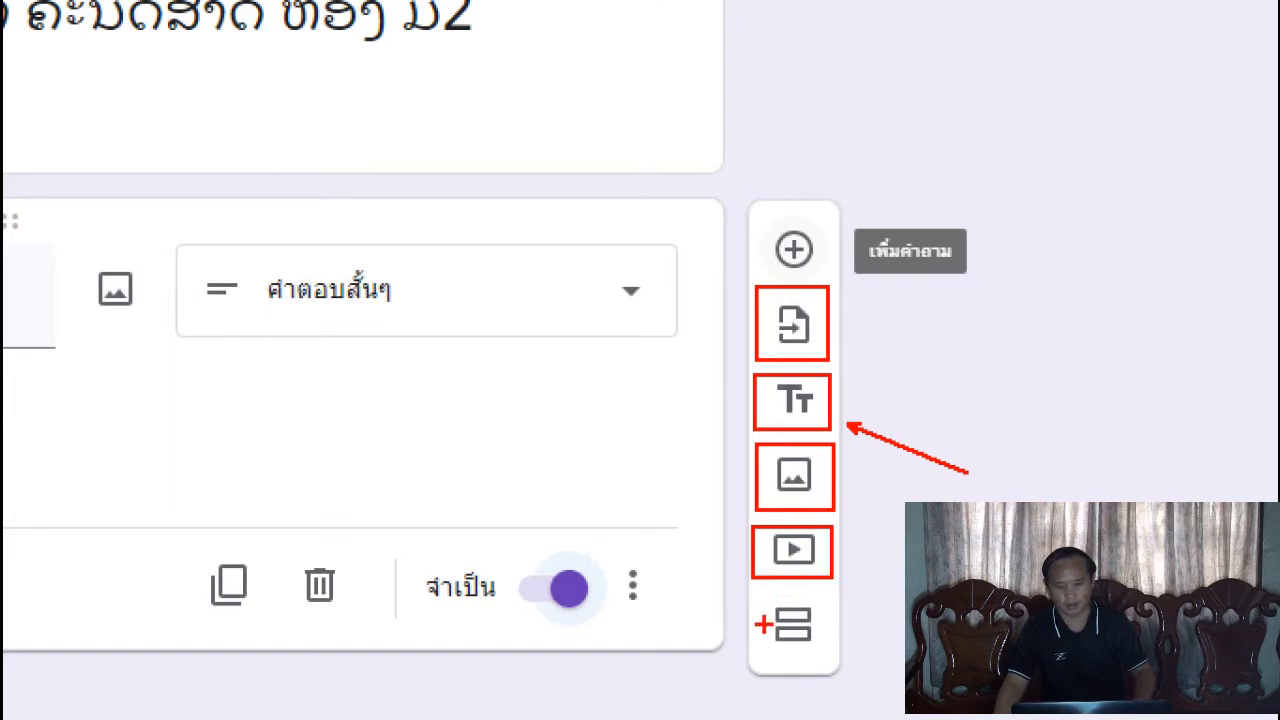
# Step: Add a new question below the name question with the text "ຫ້ອງຮຽນ"
pyautogui.moveTo(758, 596); pyautogui.dragTo(830, 660)
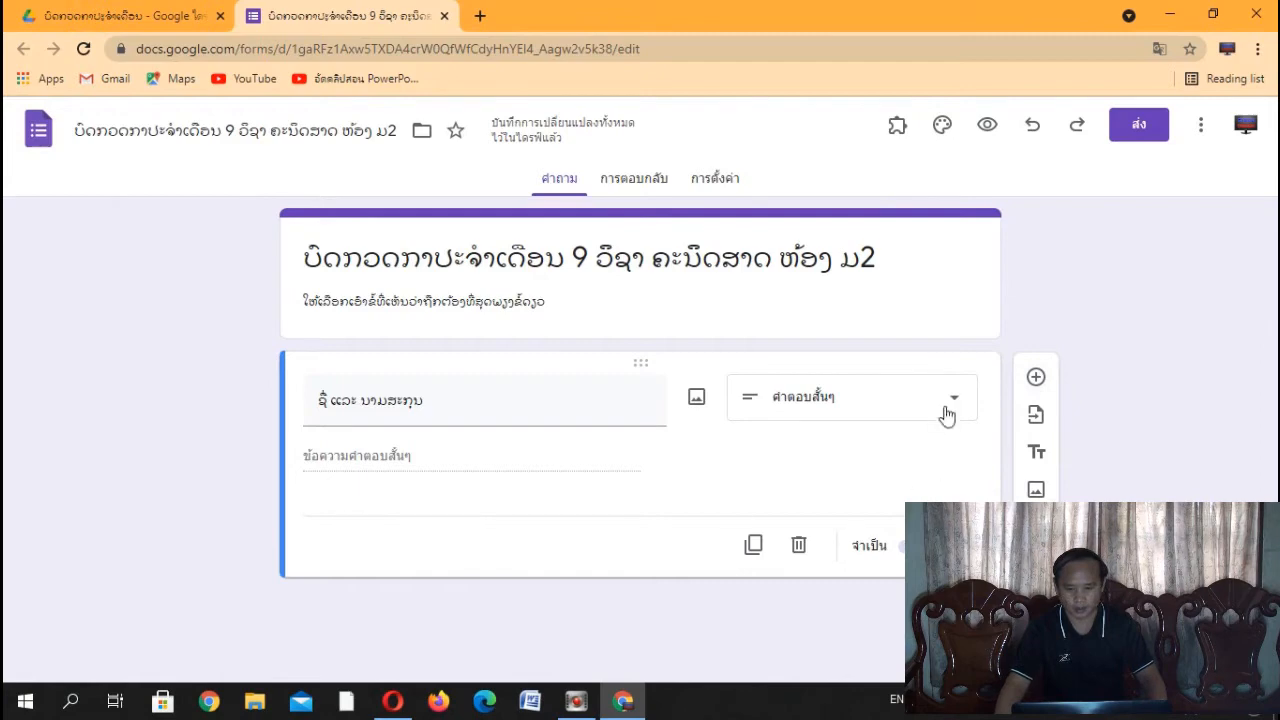
pyautogui.click(1036, 379)
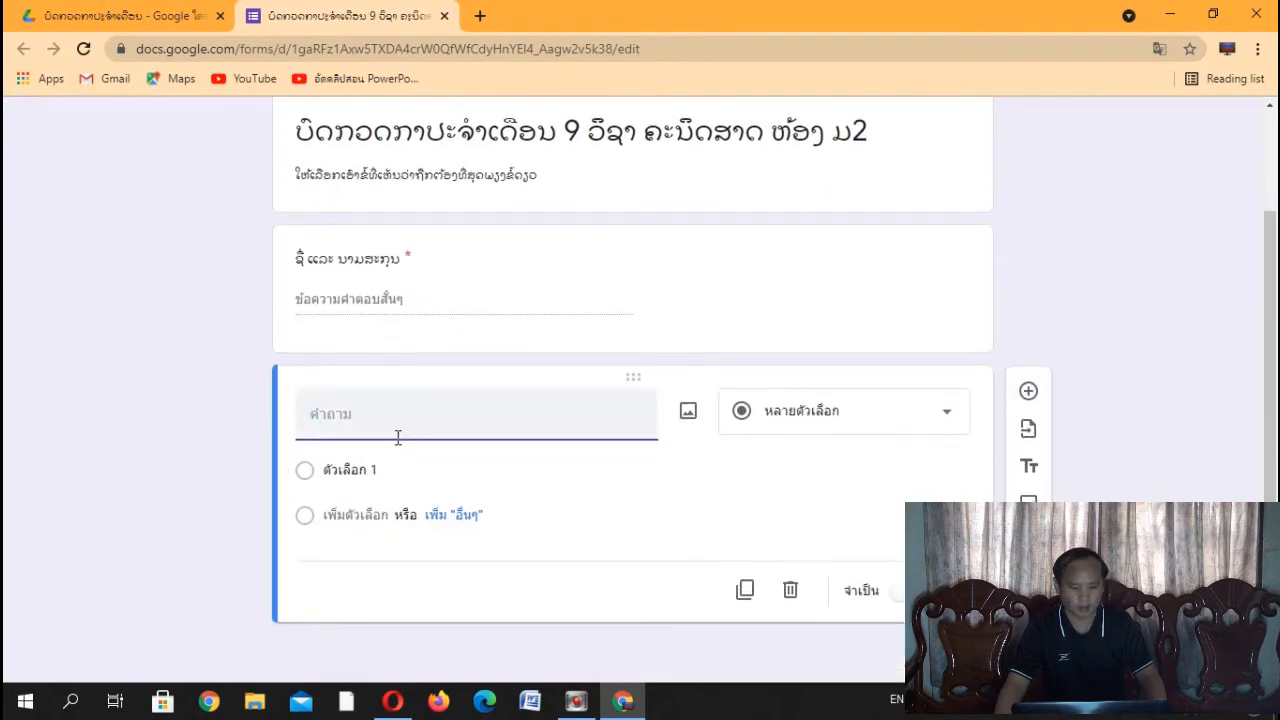
pyautogui.write('ຢ')
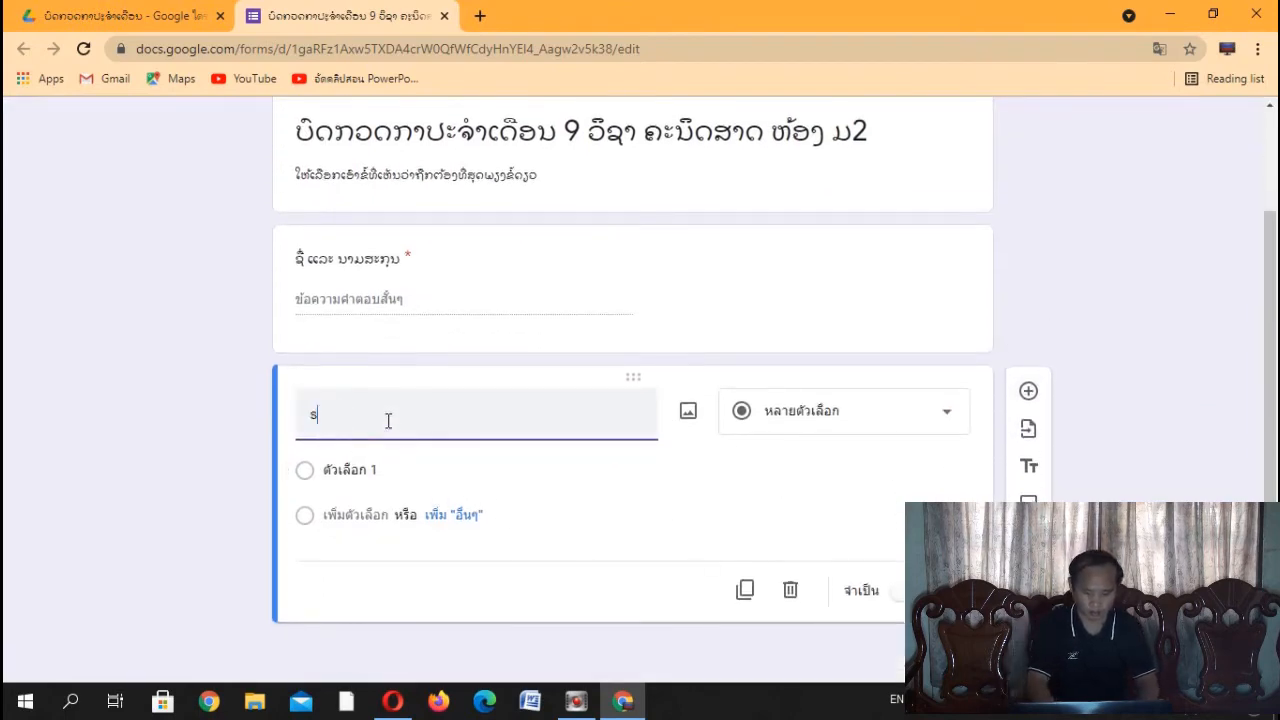
pyautogui.press('BackSpace')
pyautogui.hotkey('alt', 'shift')
pyautogui.write('ຫ້ອງຮຽນ')
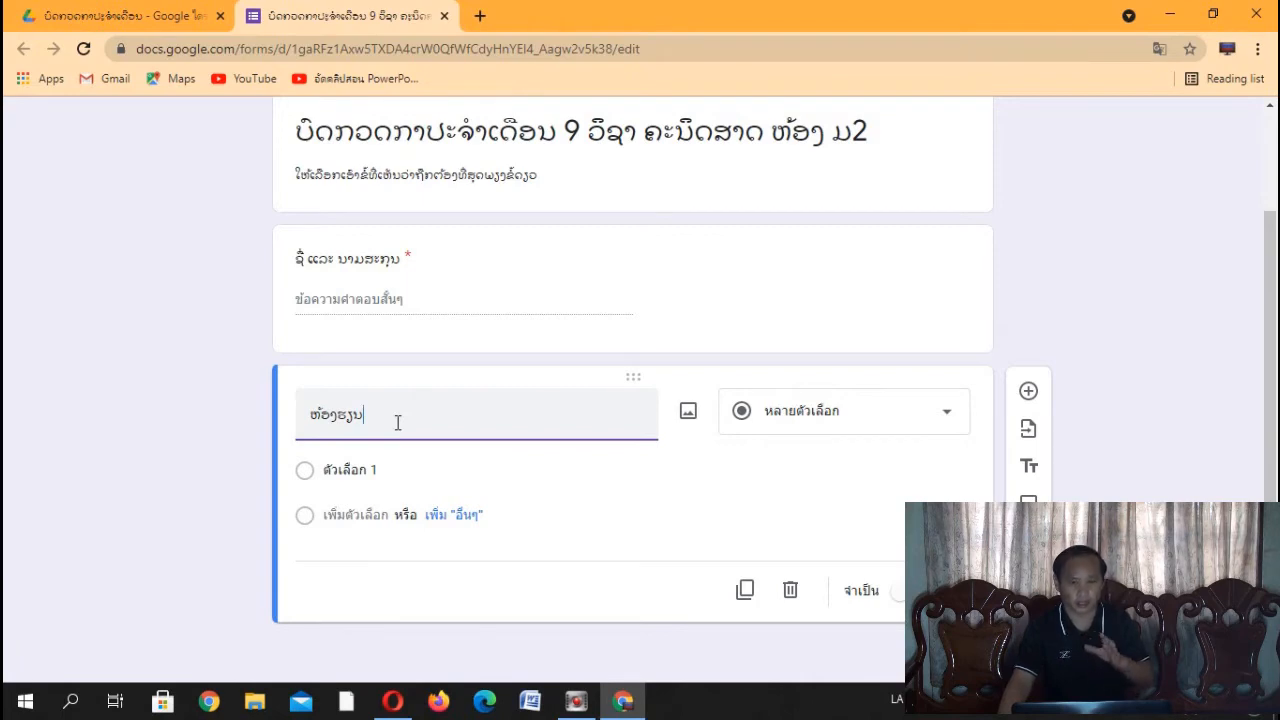
# Step: Change the "ຫ້ອງຮຽນ" question to the dropdown type (เลื่อนลง)
pyautogui.click(951, 429)
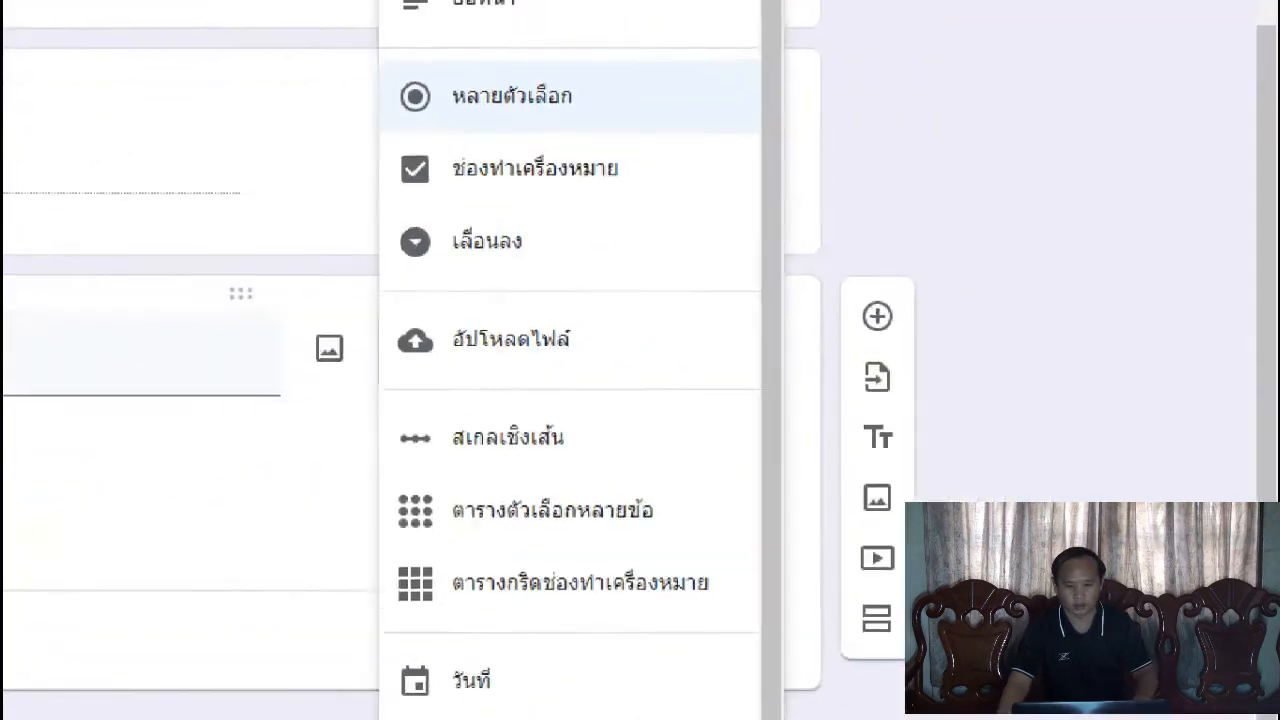
pyautogui.moveTo(578, 270)
pyautogui.mouseDown()
pyautogui.moveTo(791, 351)
pyautogui.moveTo(978, 500)
pyautogui.mouseUp()
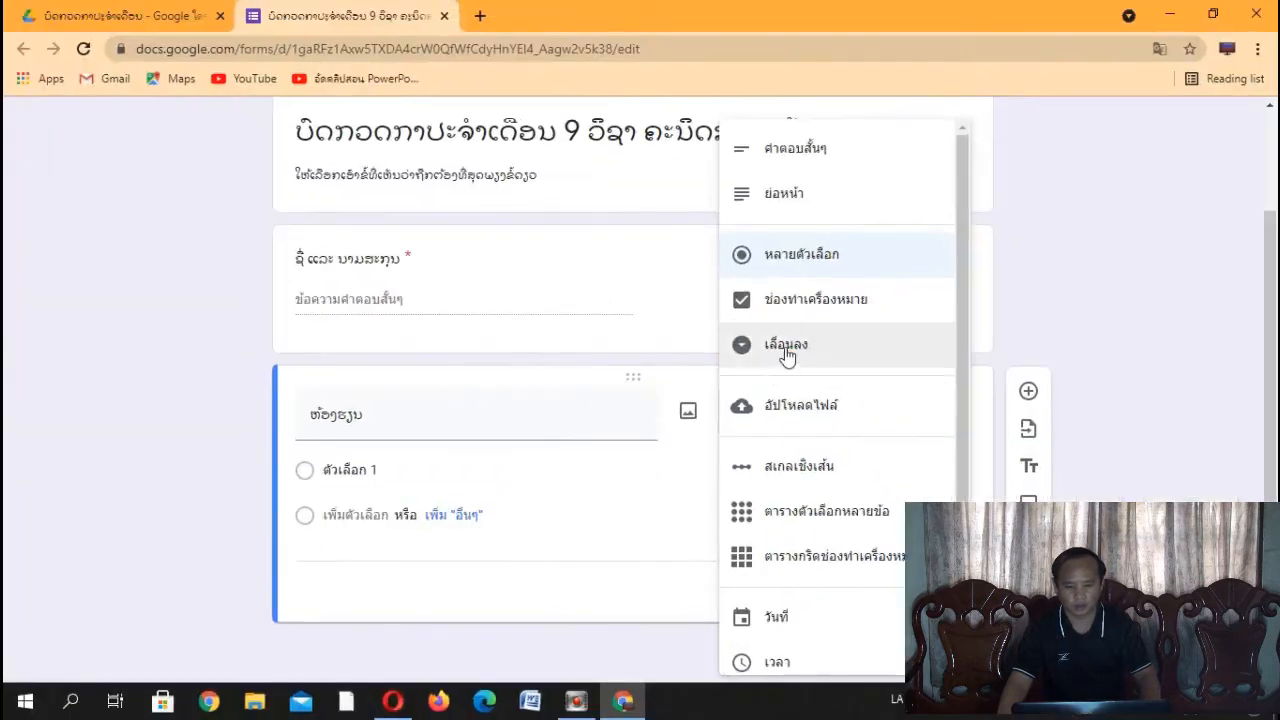
pyautogui.click(710, 330)
# Step: Enter "ມ 2.1", "ມ 2.2" and "ມ 2.3" as the first three options of the "ຫ້ອງຮຽນ" dropdown question
pyautogui.click(371, 475)
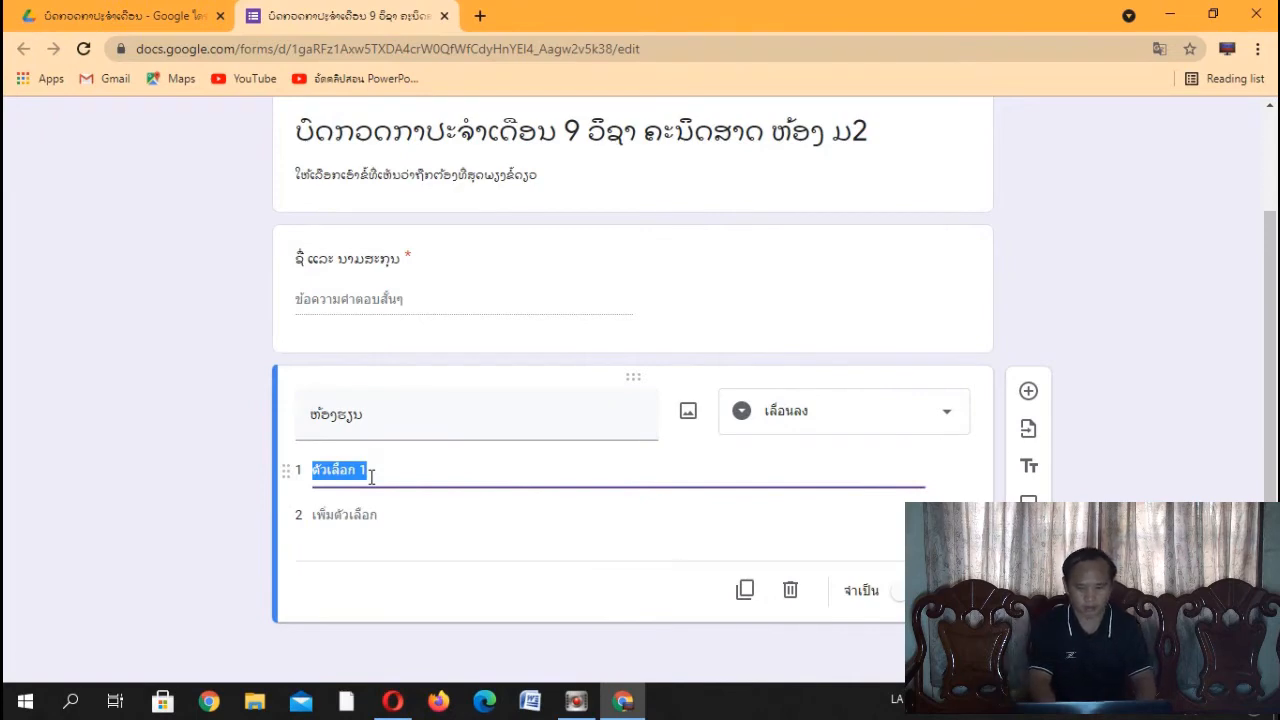
pyautogui.write('ມ')
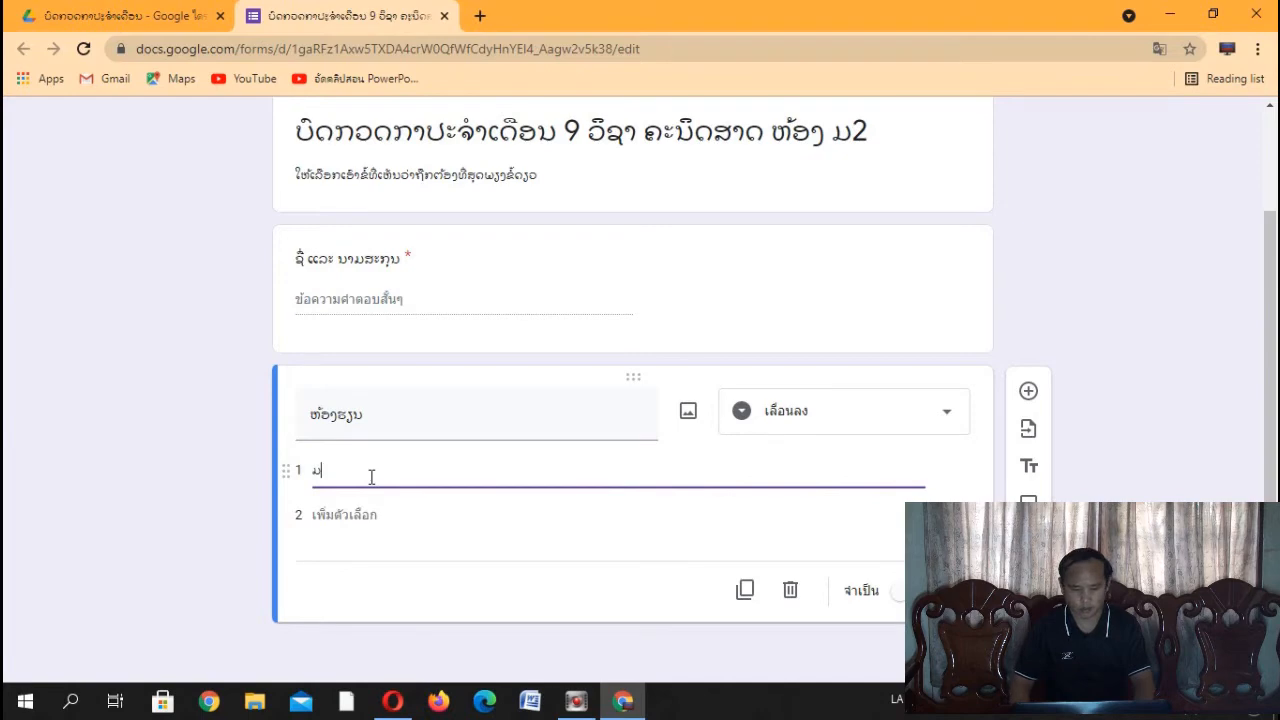
pyautogui.write(' 2.1')
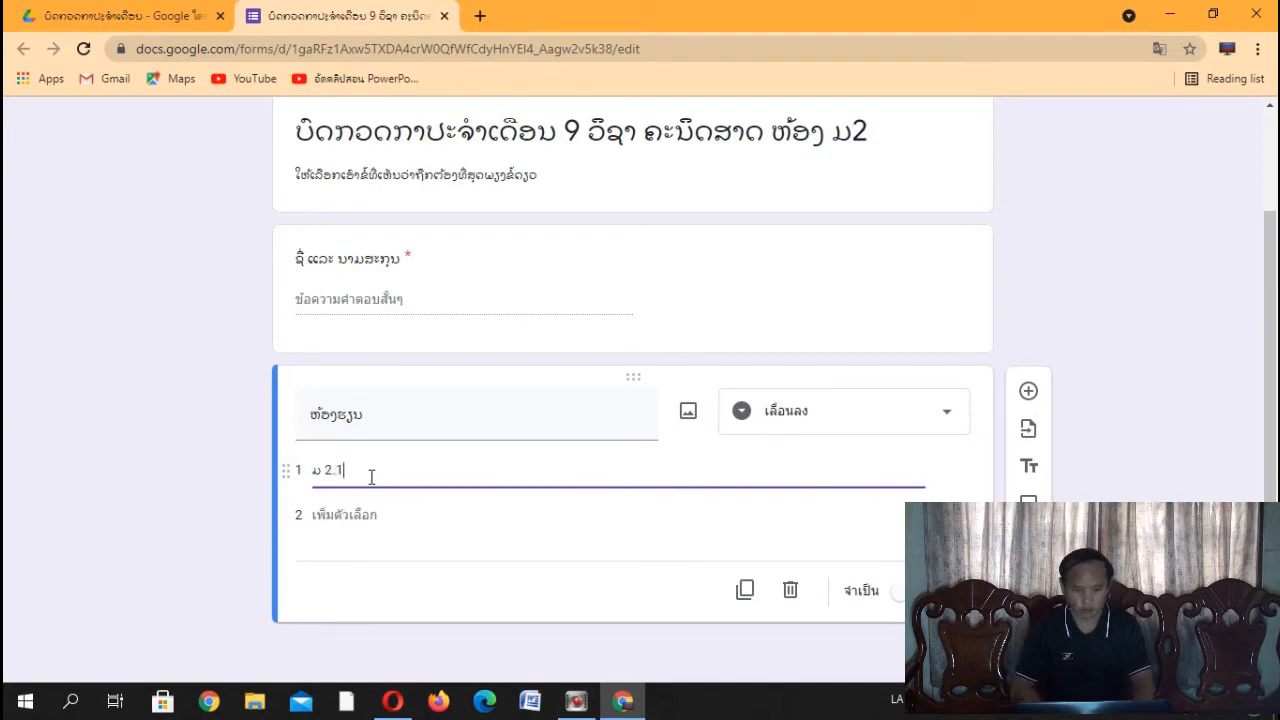
pyautogui.press('Return')
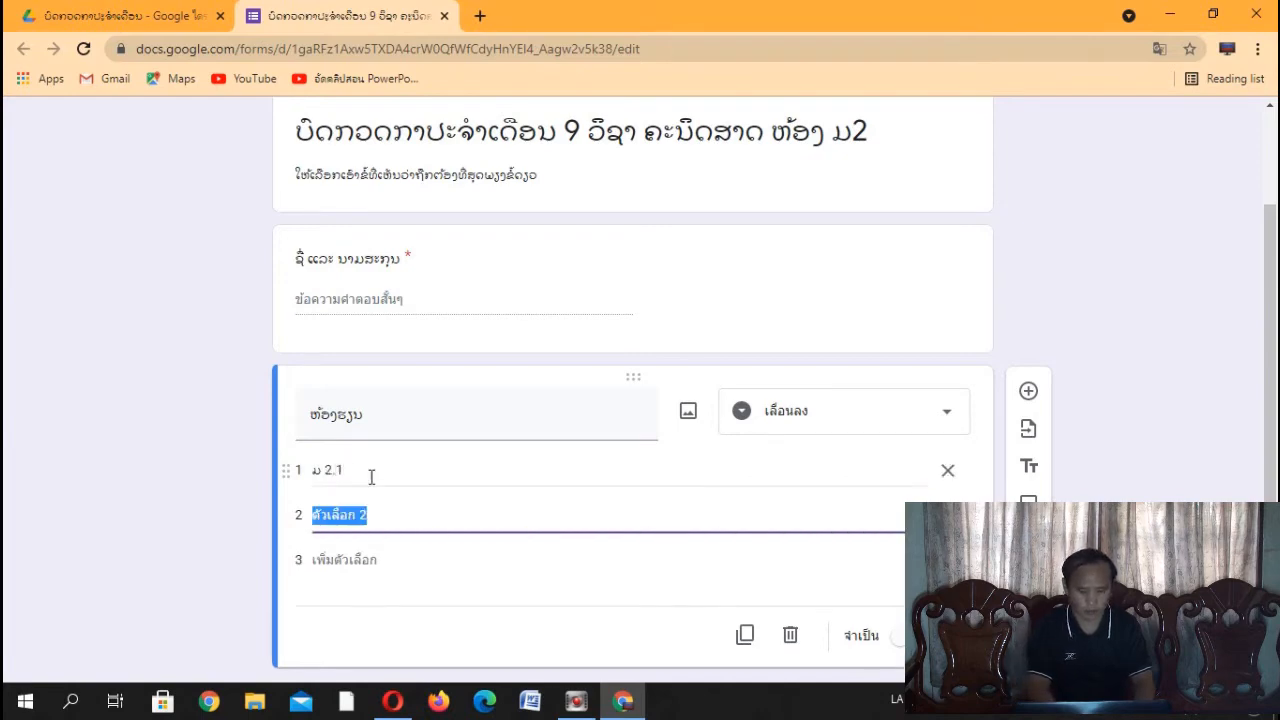
pyautogui.write('ມ')
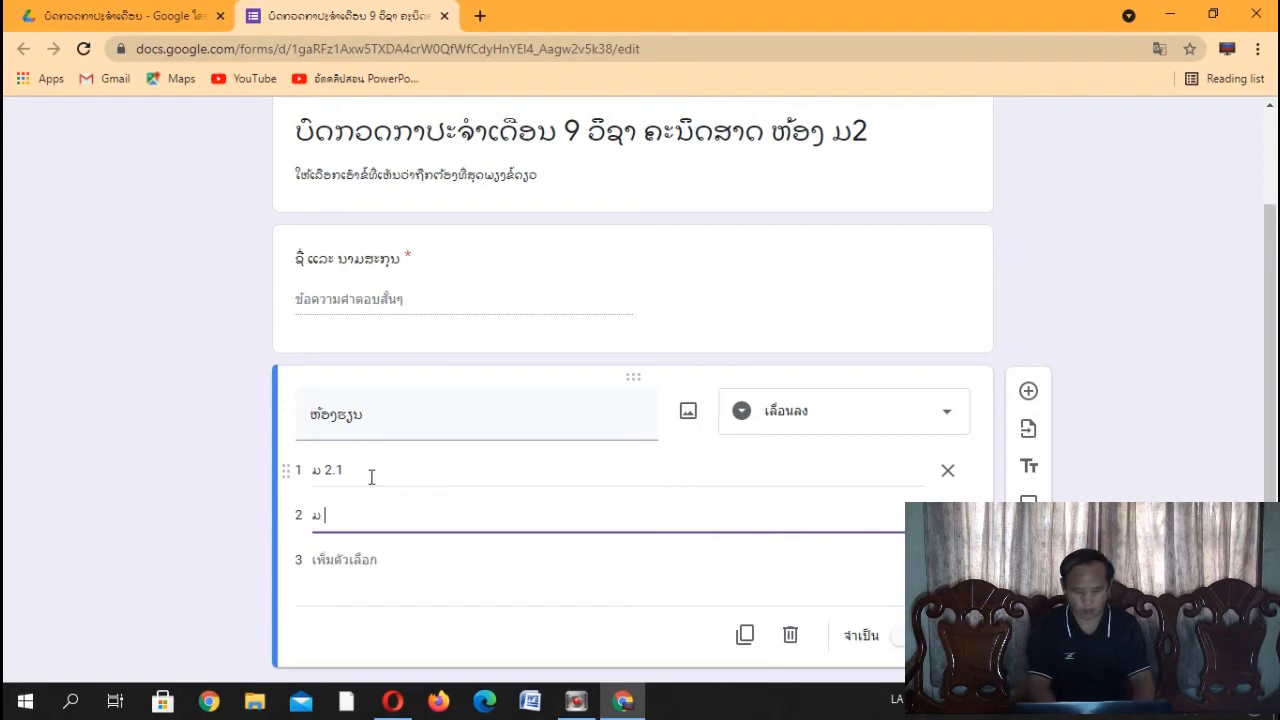
pyautogui.write(' 2.2')
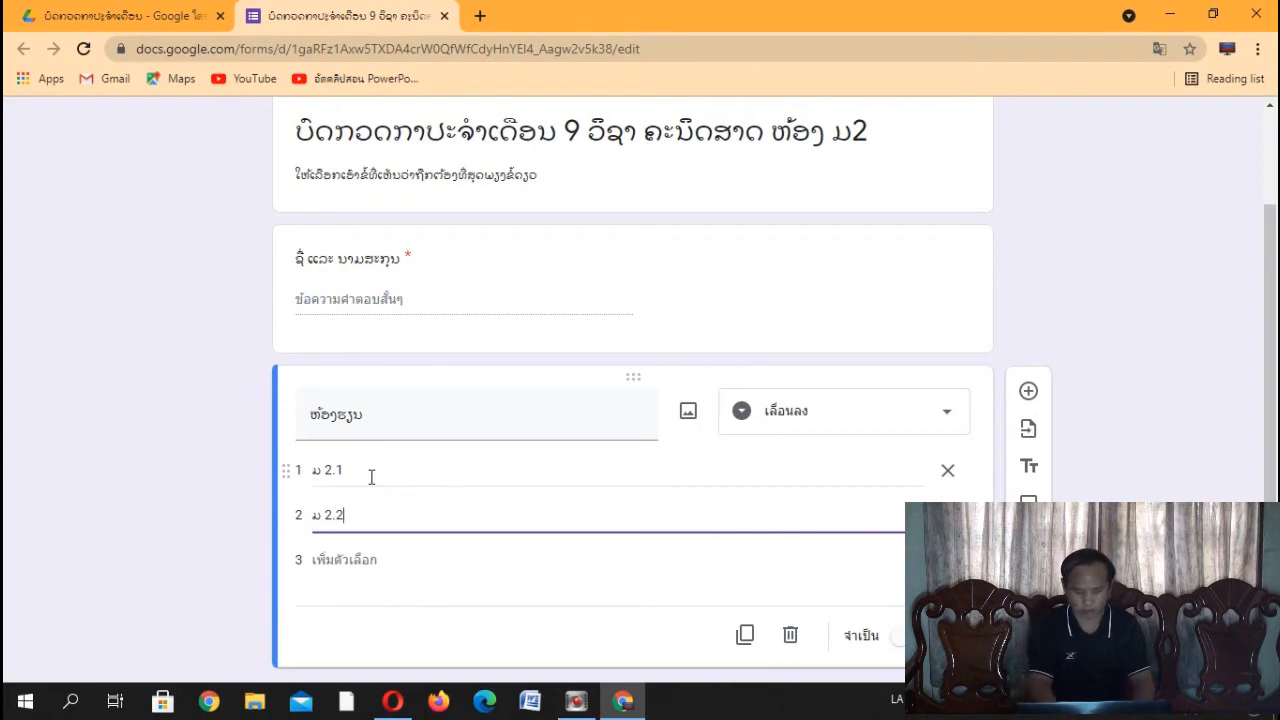
pyautogui.press('Return')
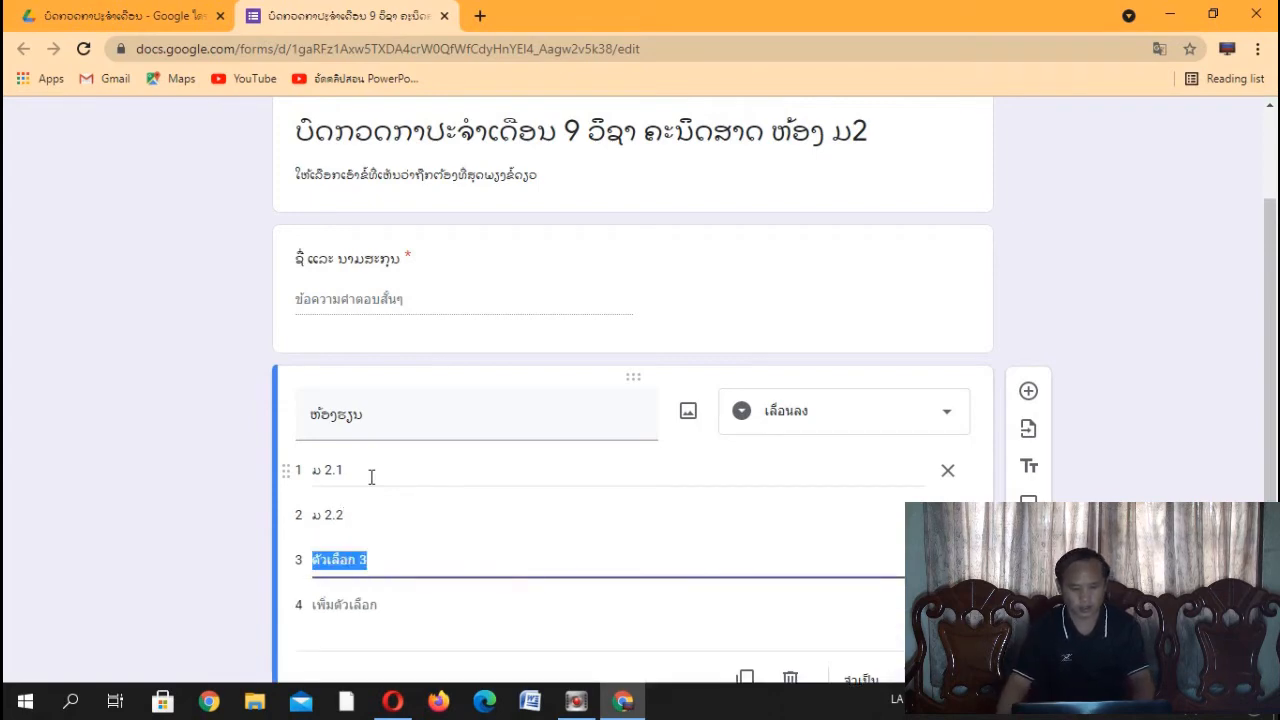
pyautogui.scroll(-1, 371, 477)
pyautogui.press('Return')
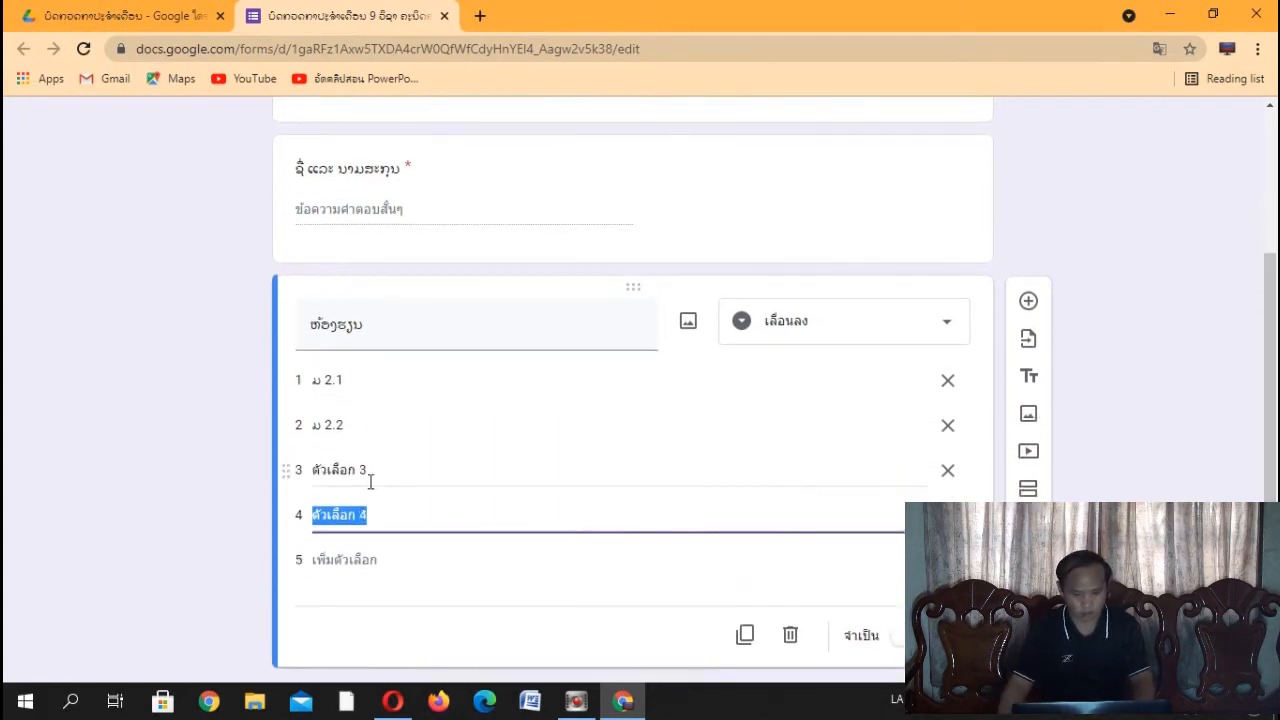
pyautogui.click(341, 472)
pyautogui.write('ມ 2.3')
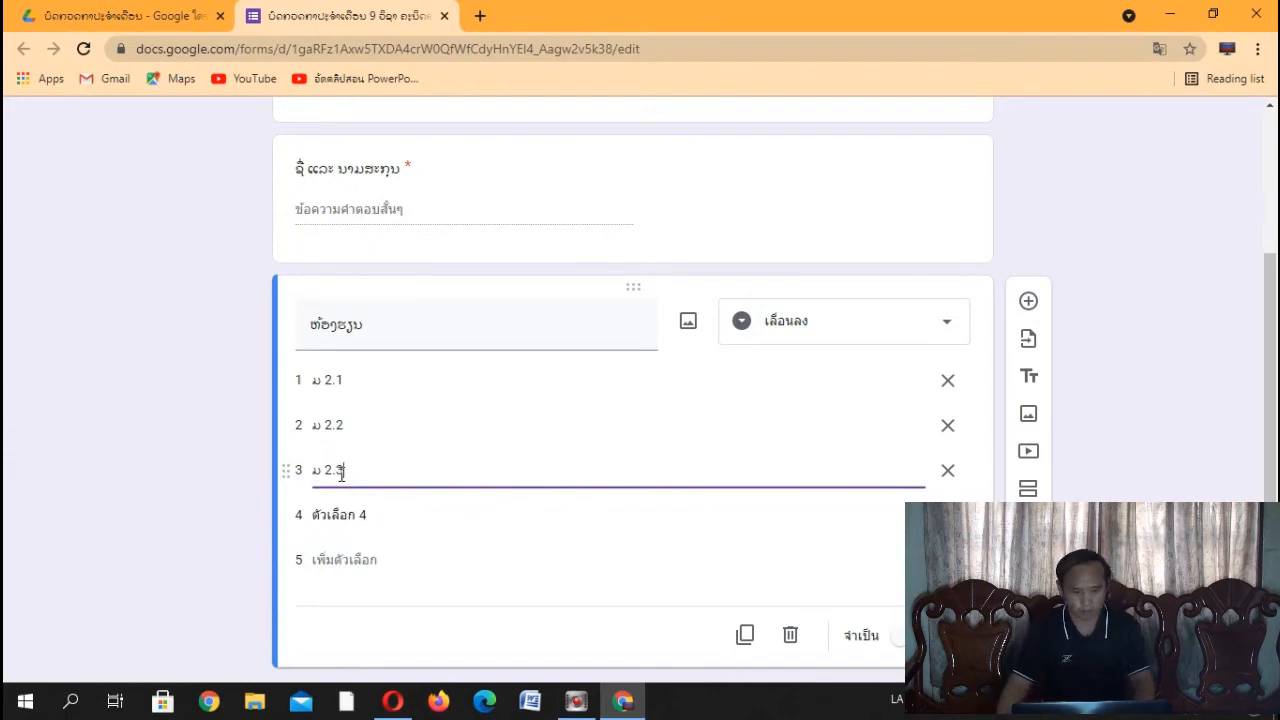
# Step: Remove the surplus fourth option from the "ຫ້ອງຮຽນ" question and make the question required (จำเป็น)
pyautogui.click(411, 524)
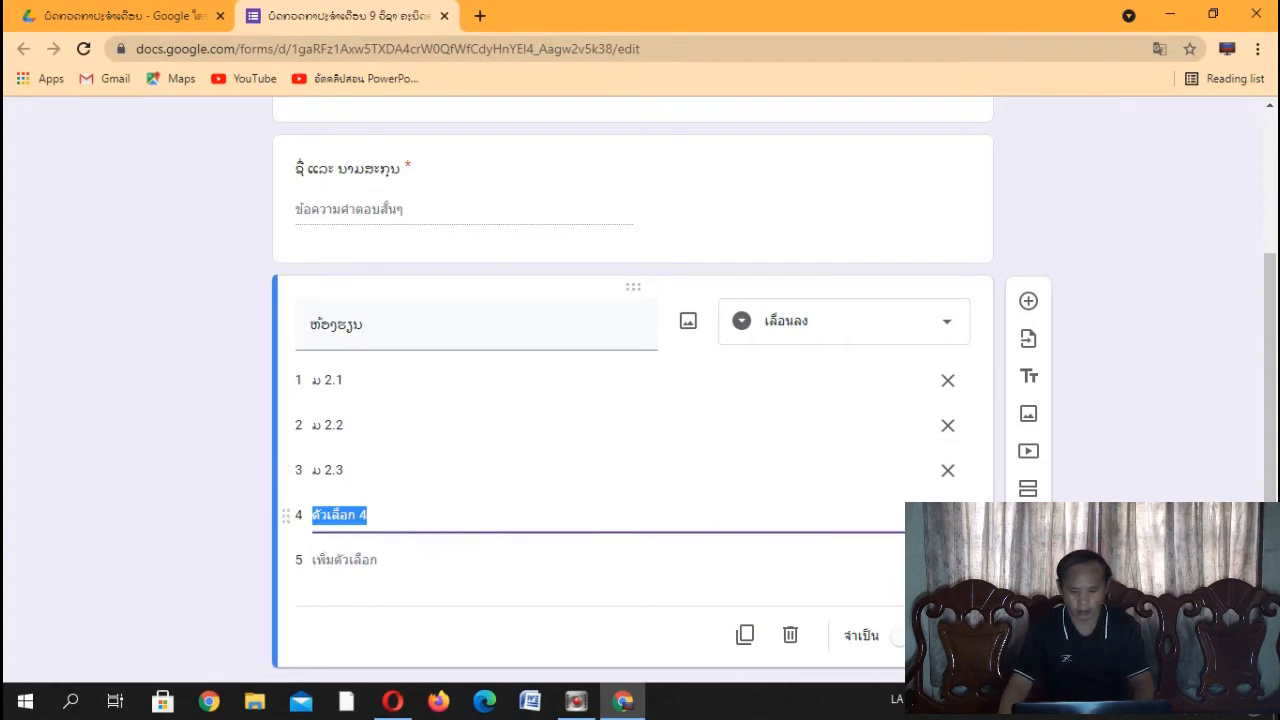
pyautogui.press('BackSpace')
pyautogui.press('BackSpace')
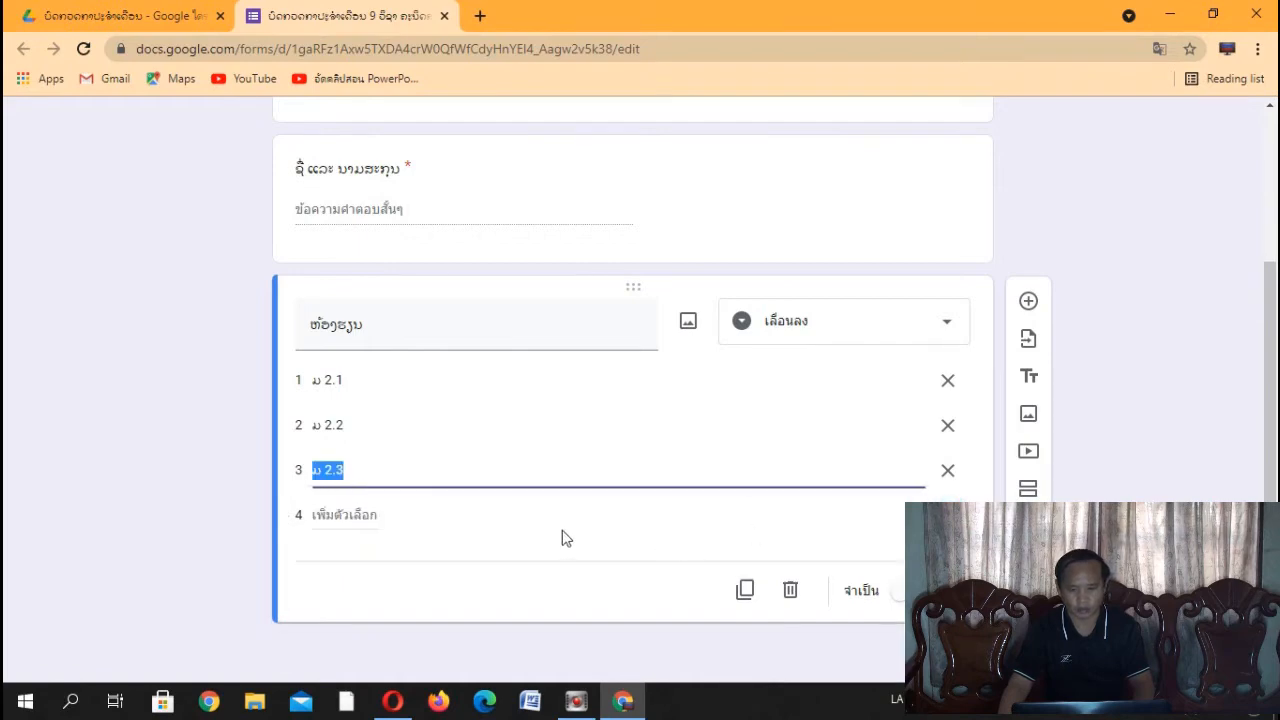
pyautogui.click(930, 530)
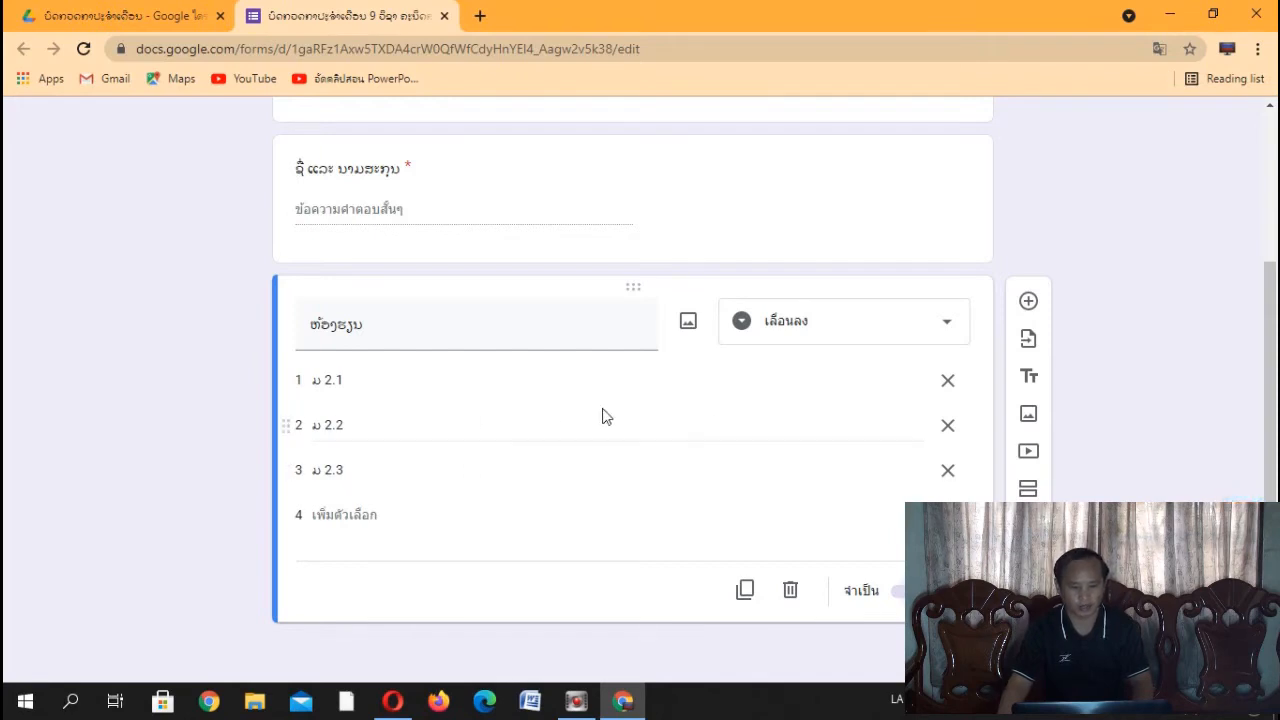
pyautogui.scroll(2, 631, 371)
pyautogui.scroll(-2, 631, 381)
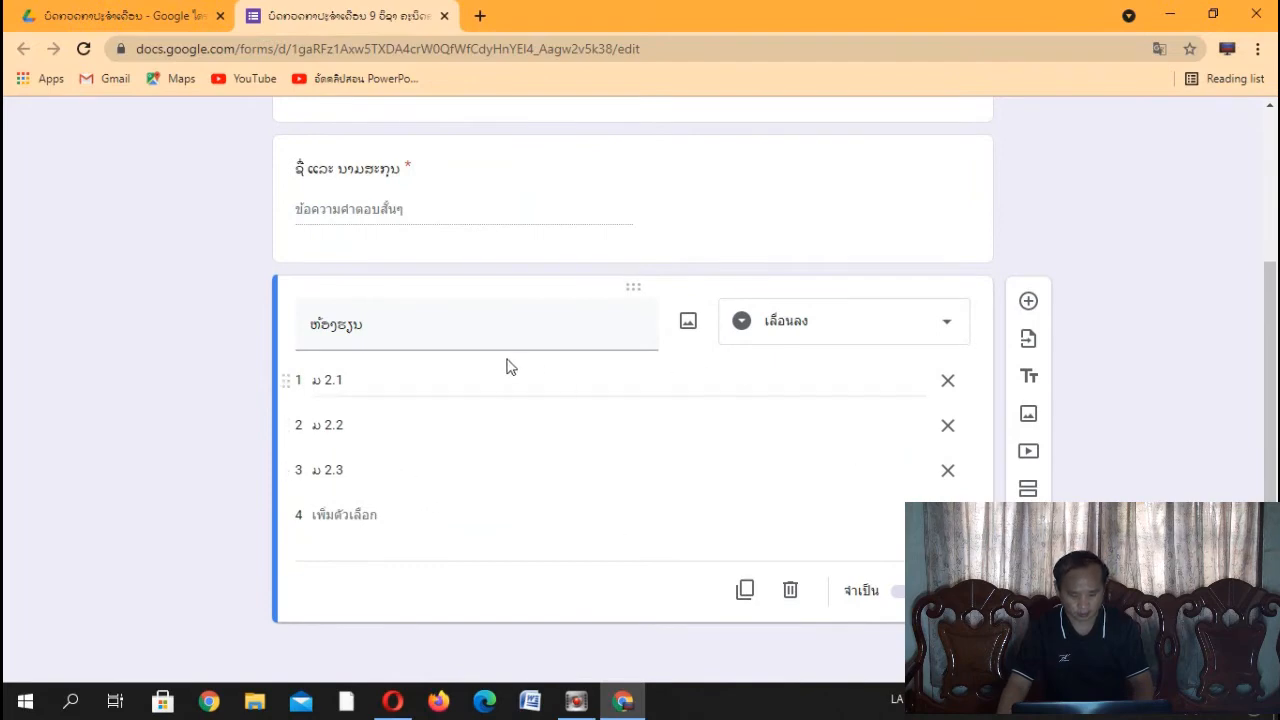
pyautogui.scroll(1, 440, 318)
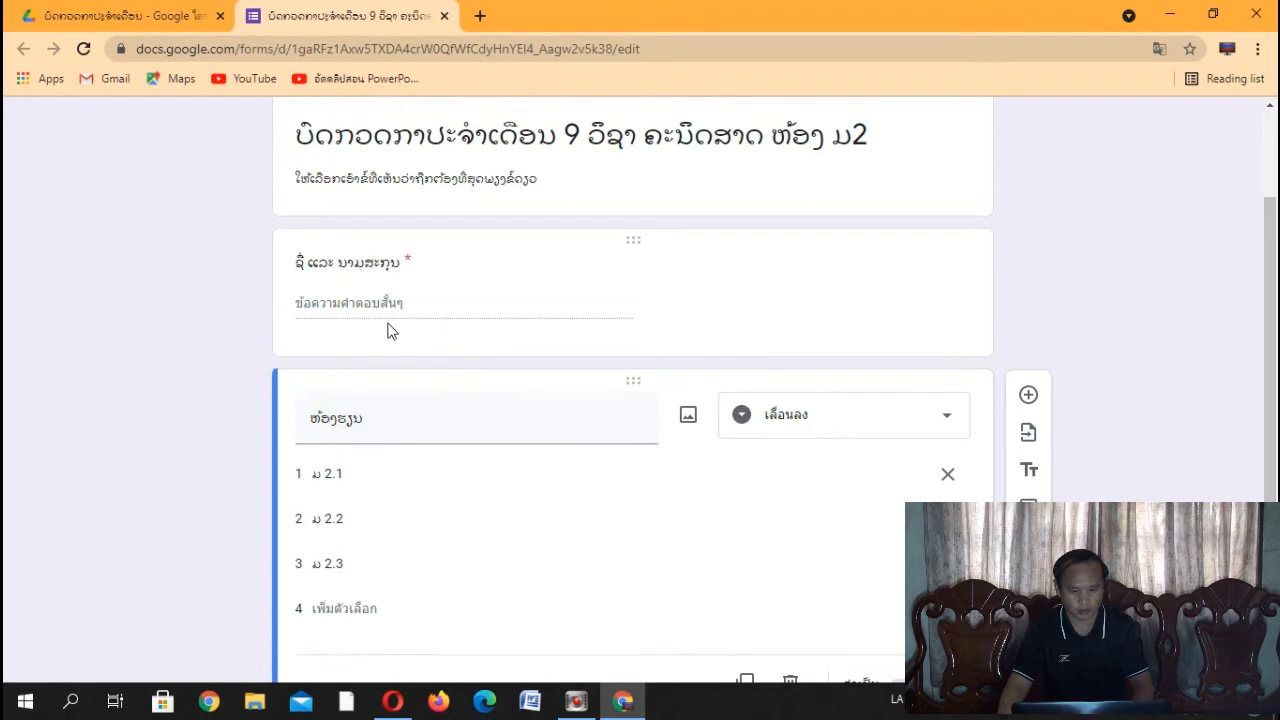
pyautogui.scroll(-1, 462, 432)
pyautogui.scroll(-1, 462, 432)
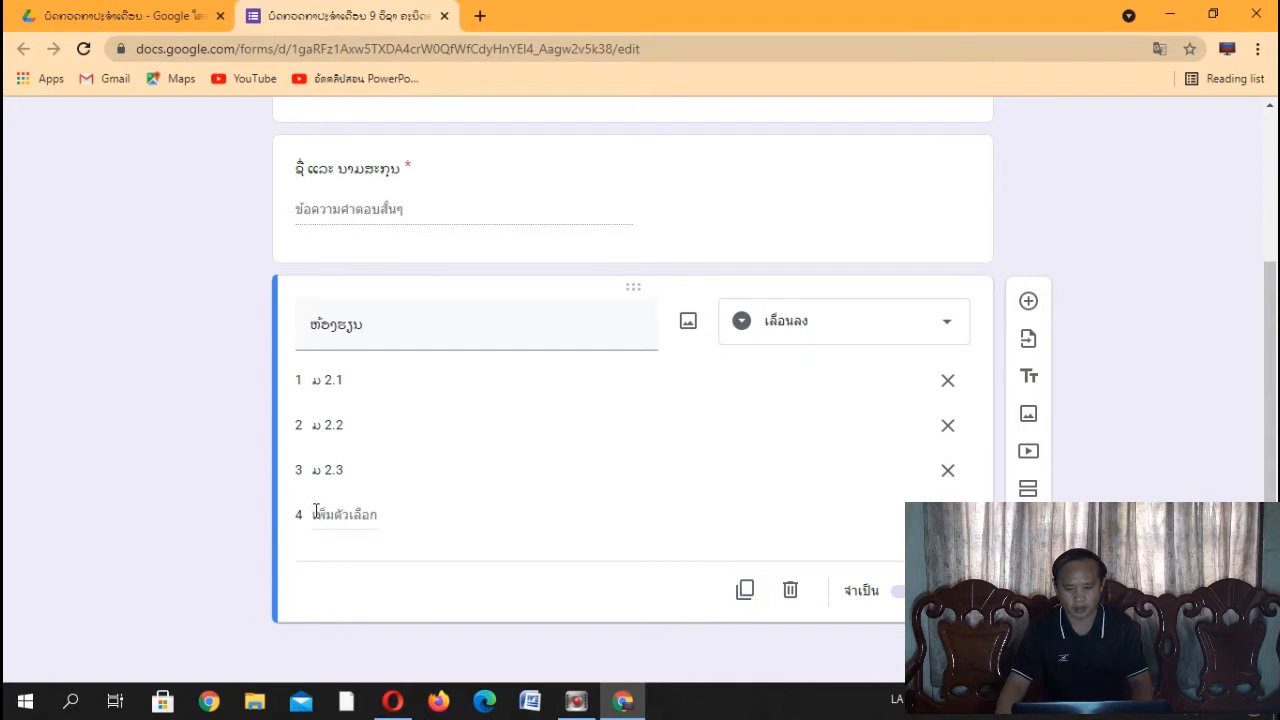
# Step: Duplicate the "ຫ້ອງຮຽນ" question and replace the copy's question text with "1. ຜົນບວກຂອງ 52+2 ແມ່ນ"
pyautogui.click(745, 592)
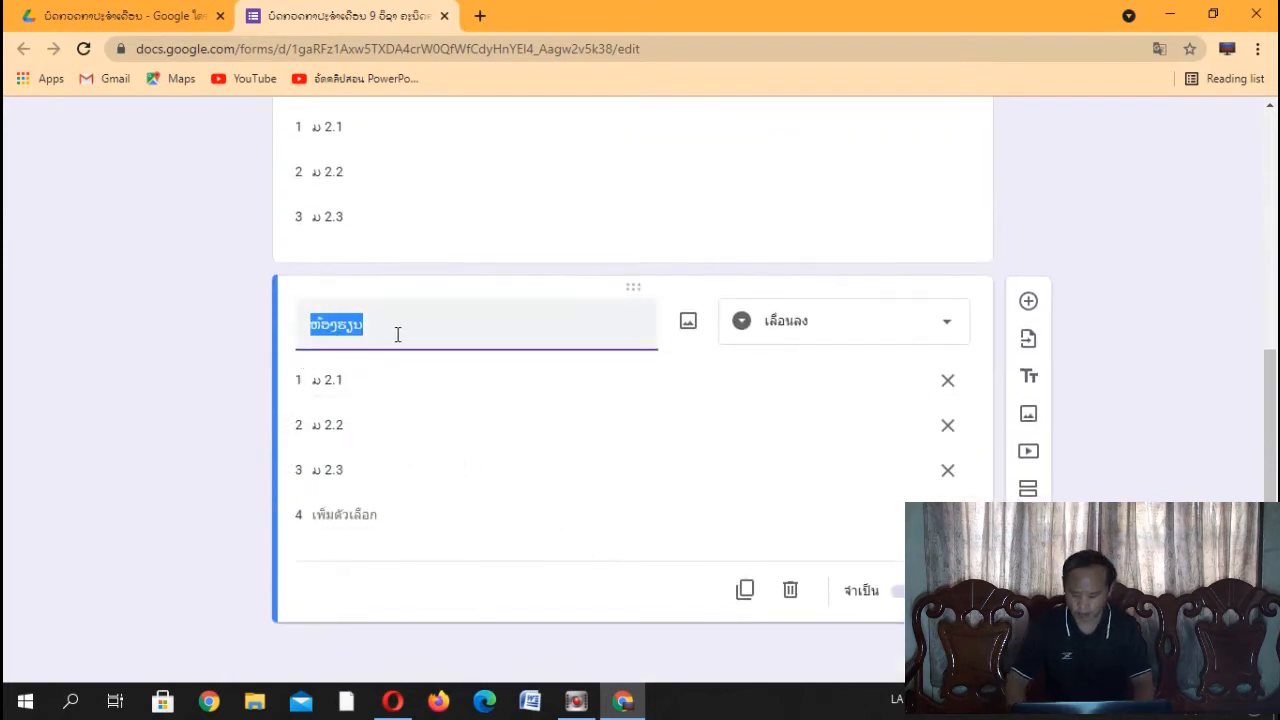
pyautogui.write('1')
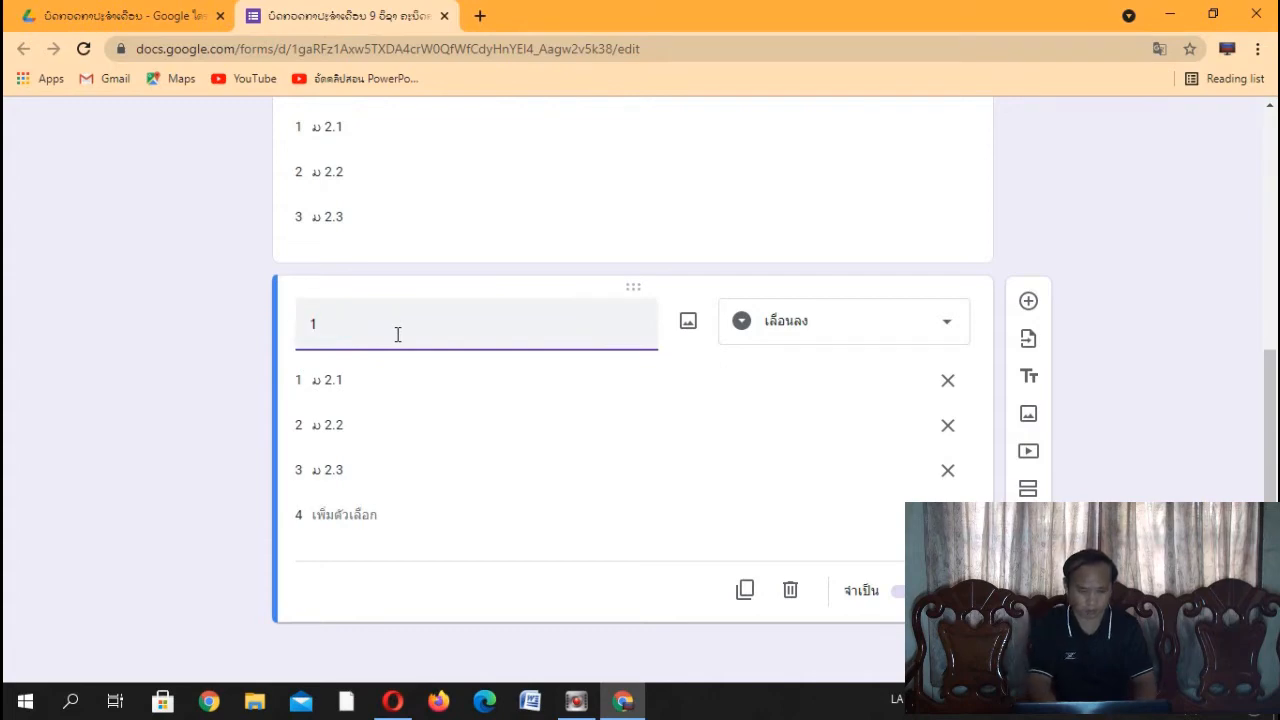
pyautogui.write('. ຜົນບອກຂອງ 5')
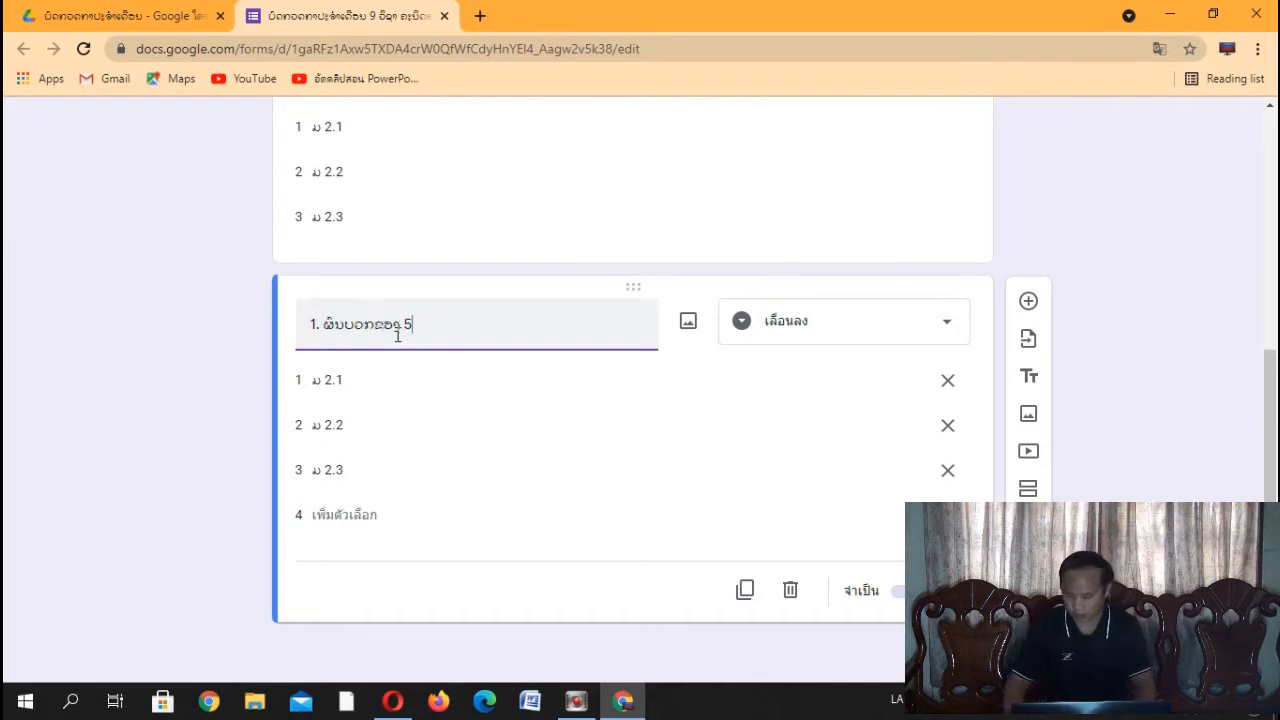
pyautogui.write('2+2')
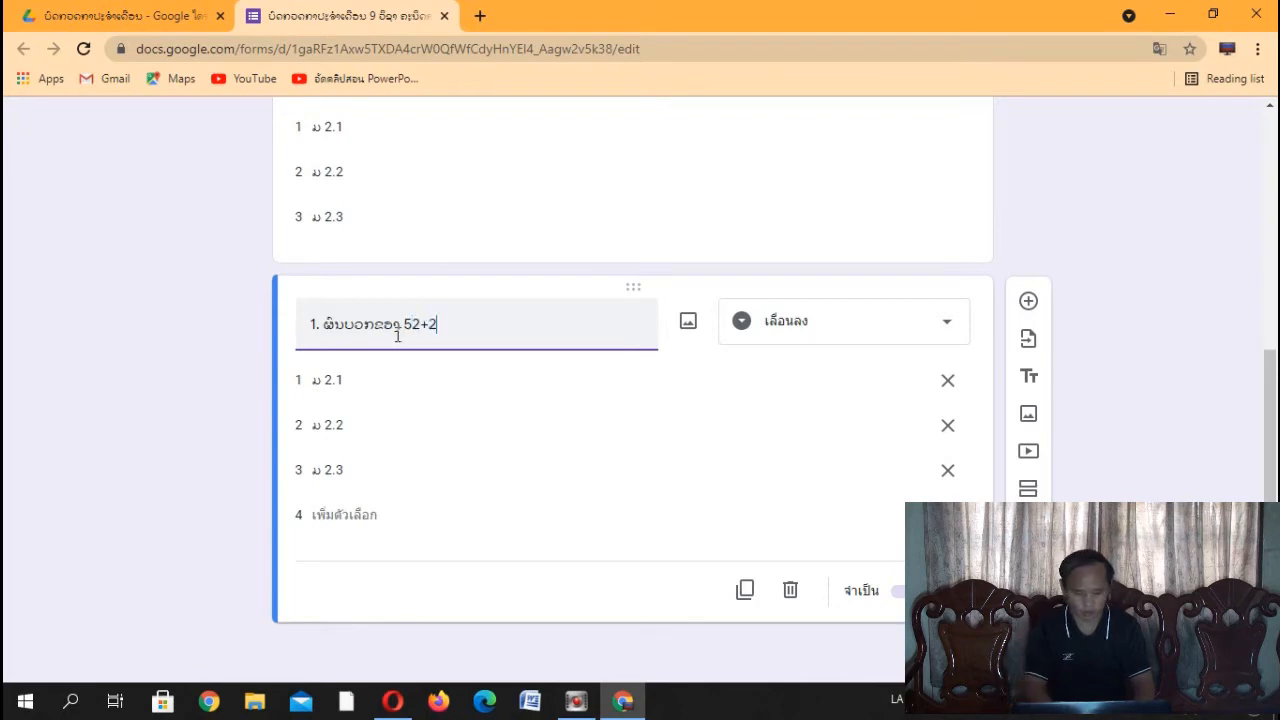
pyautogui.write(' ແມ່ນ')
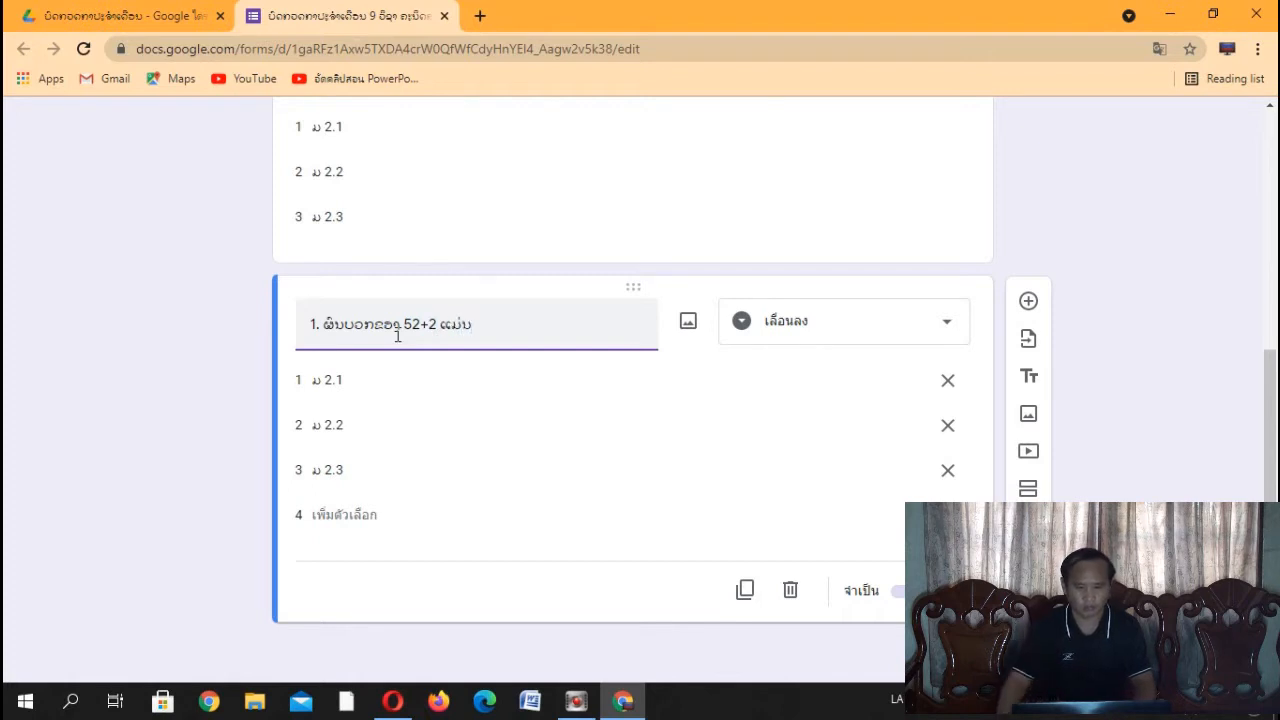
# Step: Change the 52+2 question from dropdown to the multiple choice type (หลายตัวเลือก)
pyautogui.click(352, 381)
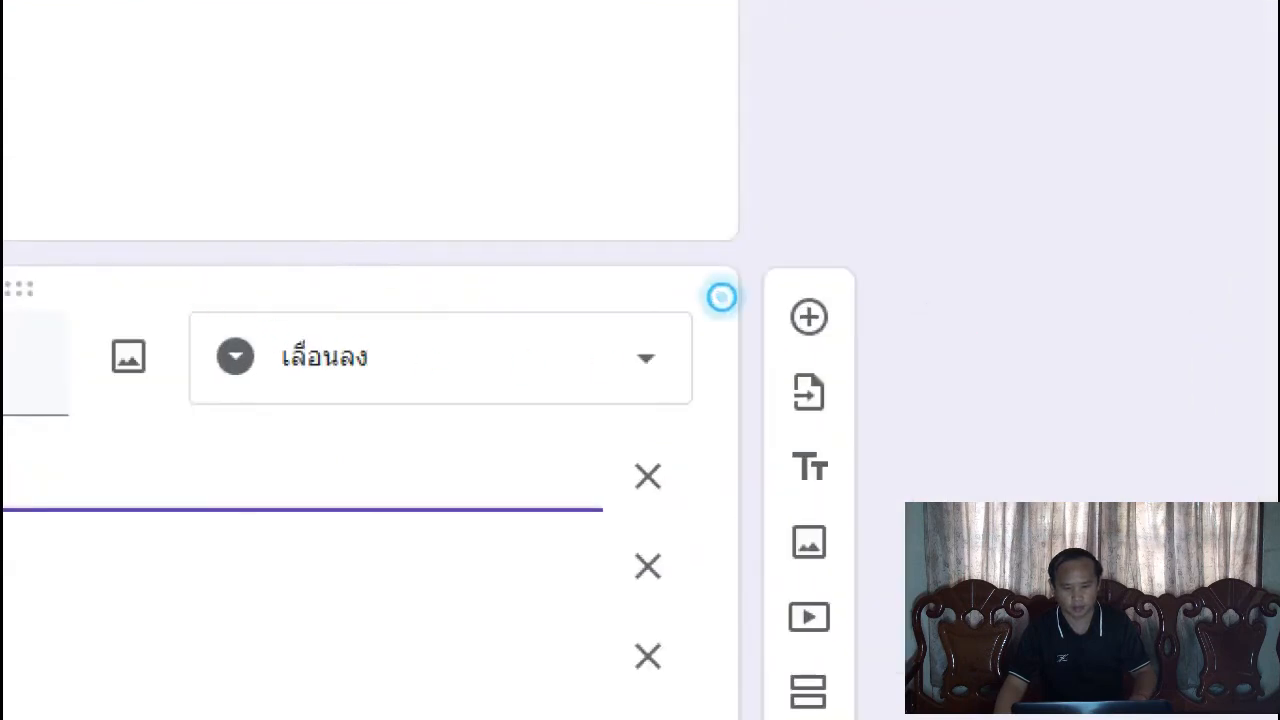
pyautogui.moveTo(196, 310)
pyautogui.mouseDown()
pyautogui.moveTo(629, 411)
pyautogui.moveTo(712, 414)
pyautogui.mouseUp()
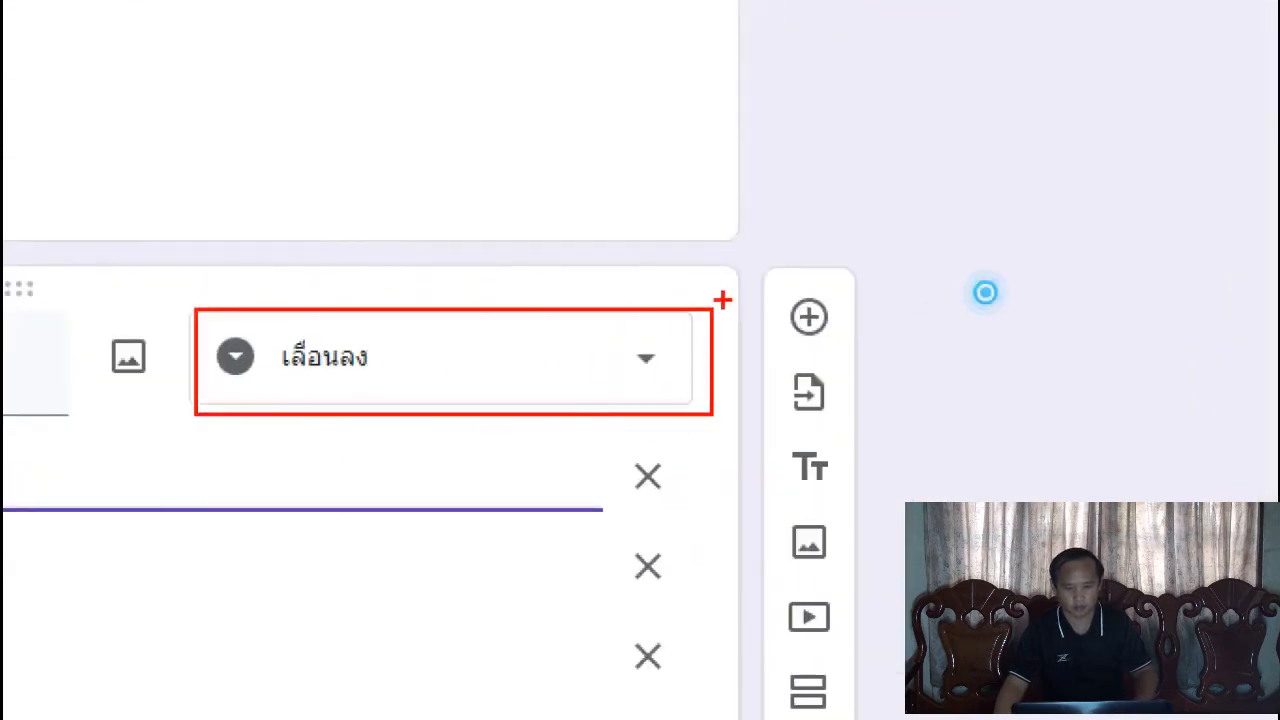
pyautogui.moveTo(722, 300); pyautogui.dragTo(920, 180)
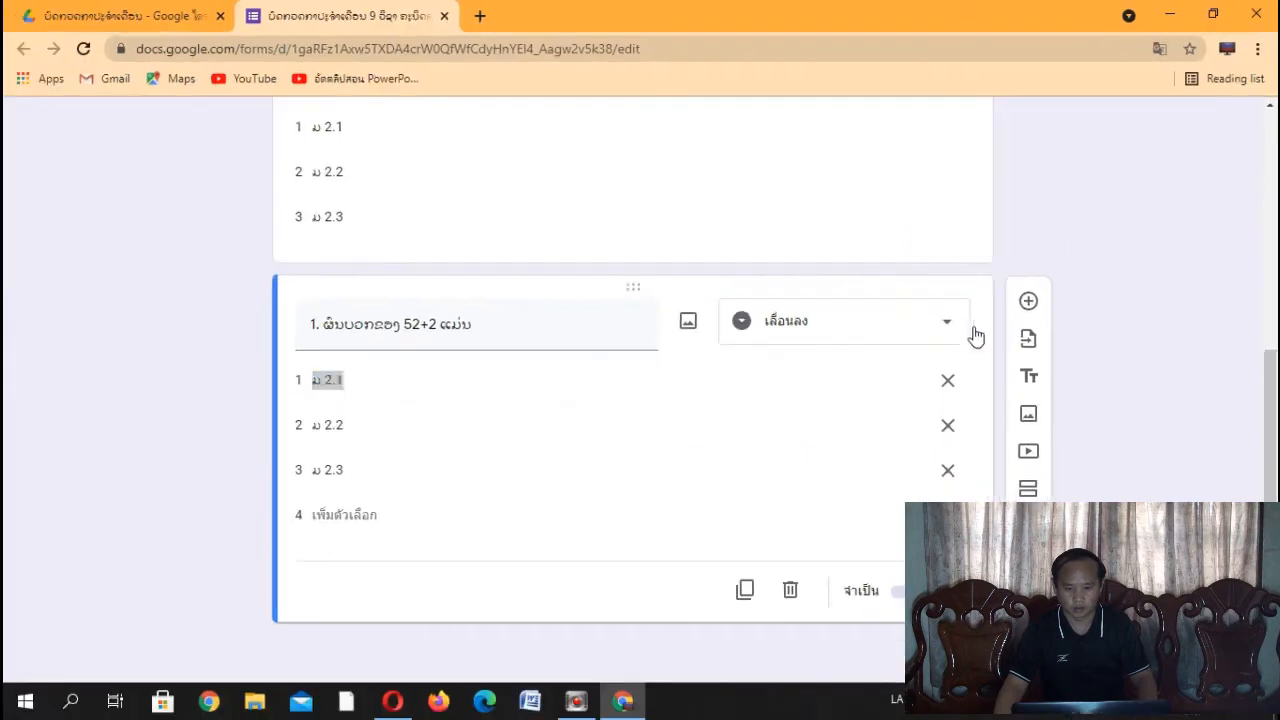
pyautogui.click(934, 324)
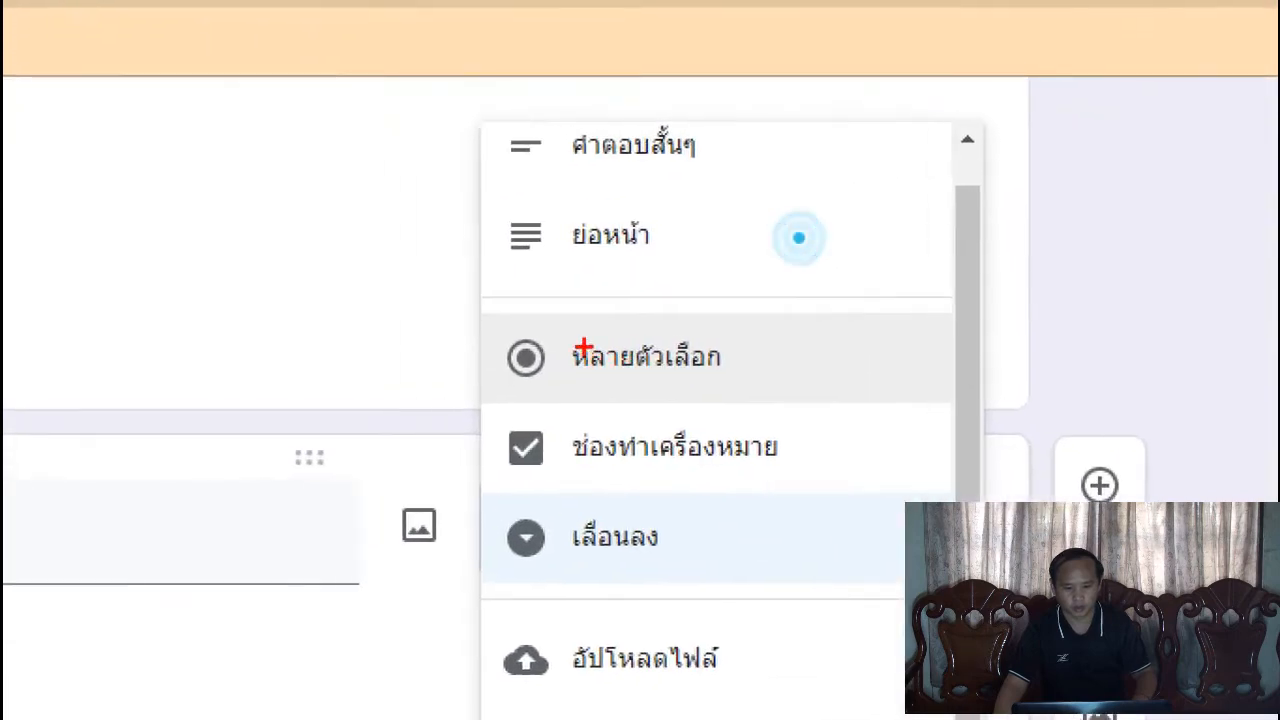
pyautogui.moveTo(503, 320)
pyautogui.mouseDown()
pyautogui.moveTo(696, 396)
pyautogui.moveTo(757, 396)
pyautogui.mouseUp()
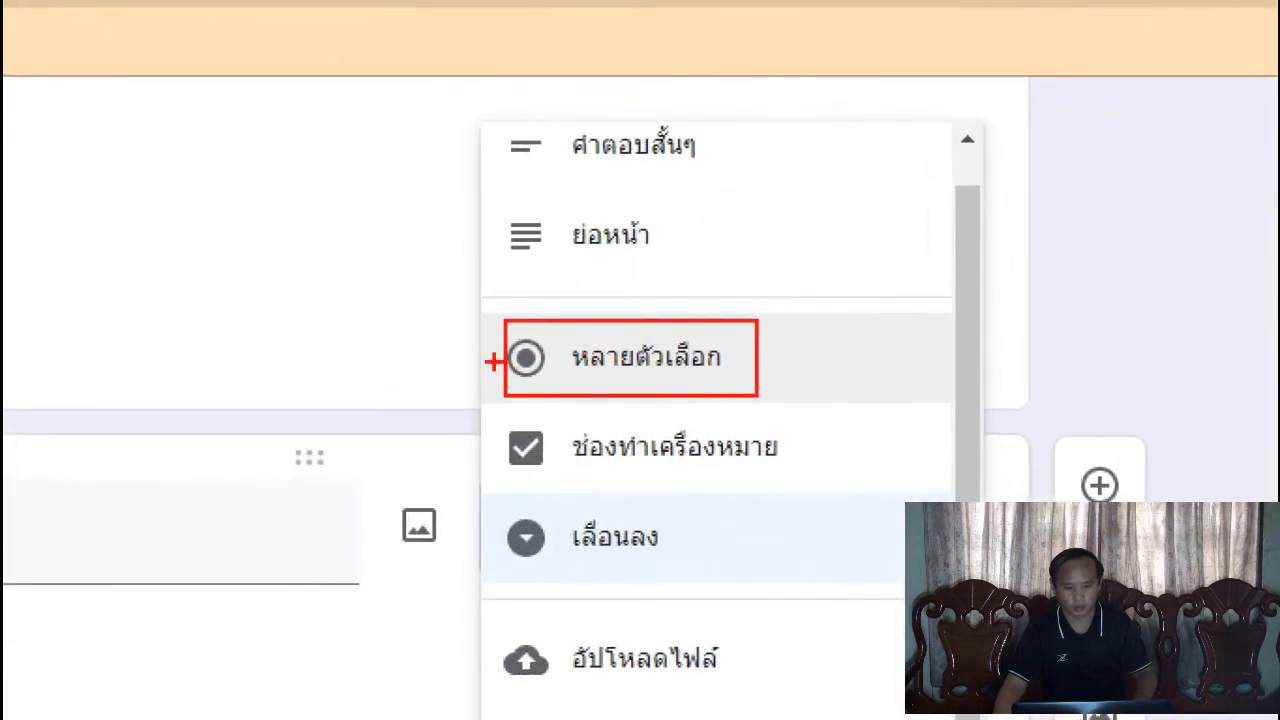
pyautogui.moveTo(494, 358); pyautogui.dragTo(309, 200)
pyautogui.press('Escape')
pyautogui.click(828, 256)
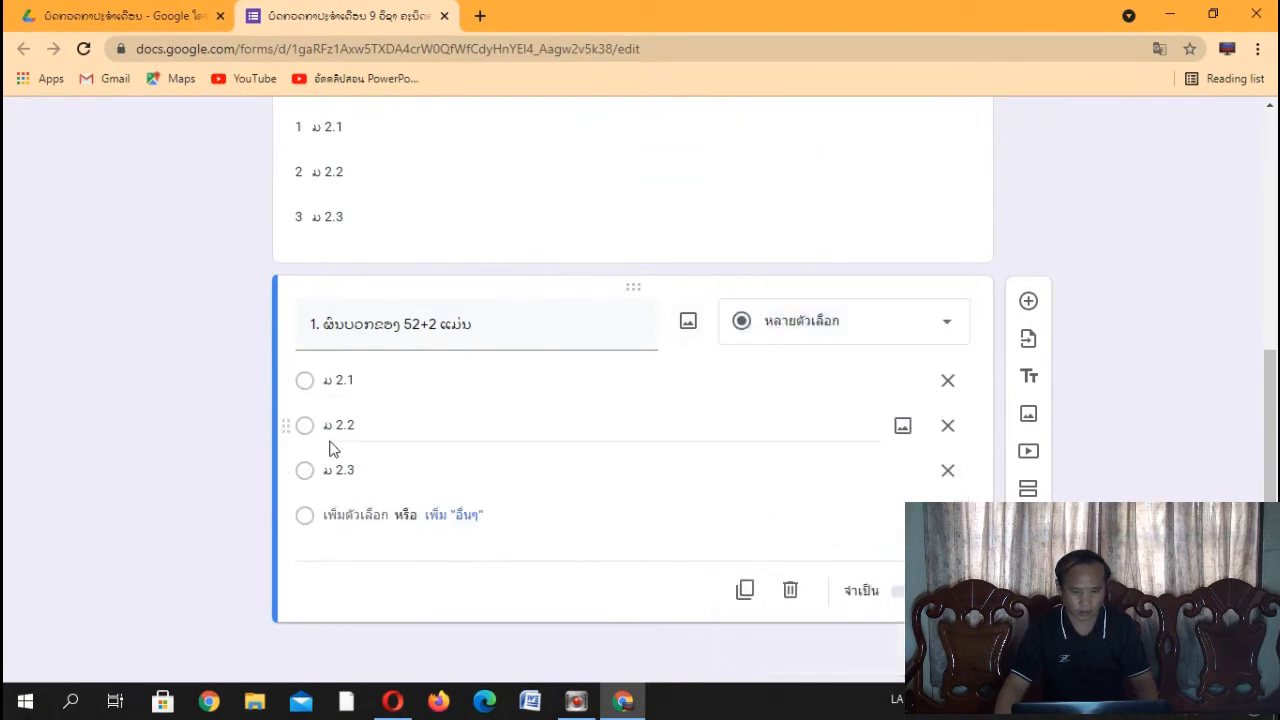
# Step: Replace the copied classroom options of the 52+2 question with the four answer options 53, 54, 55 and 56
pyautogui.click(451, 389)
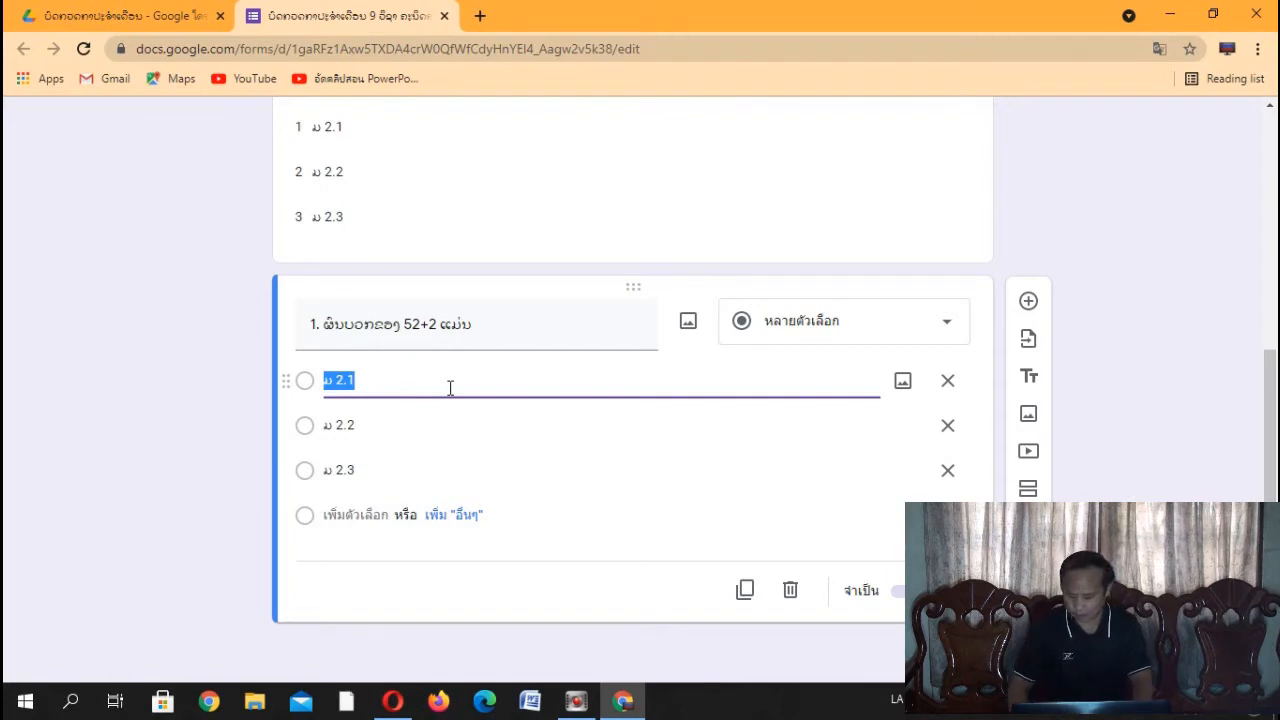
pyautogui.write('53')
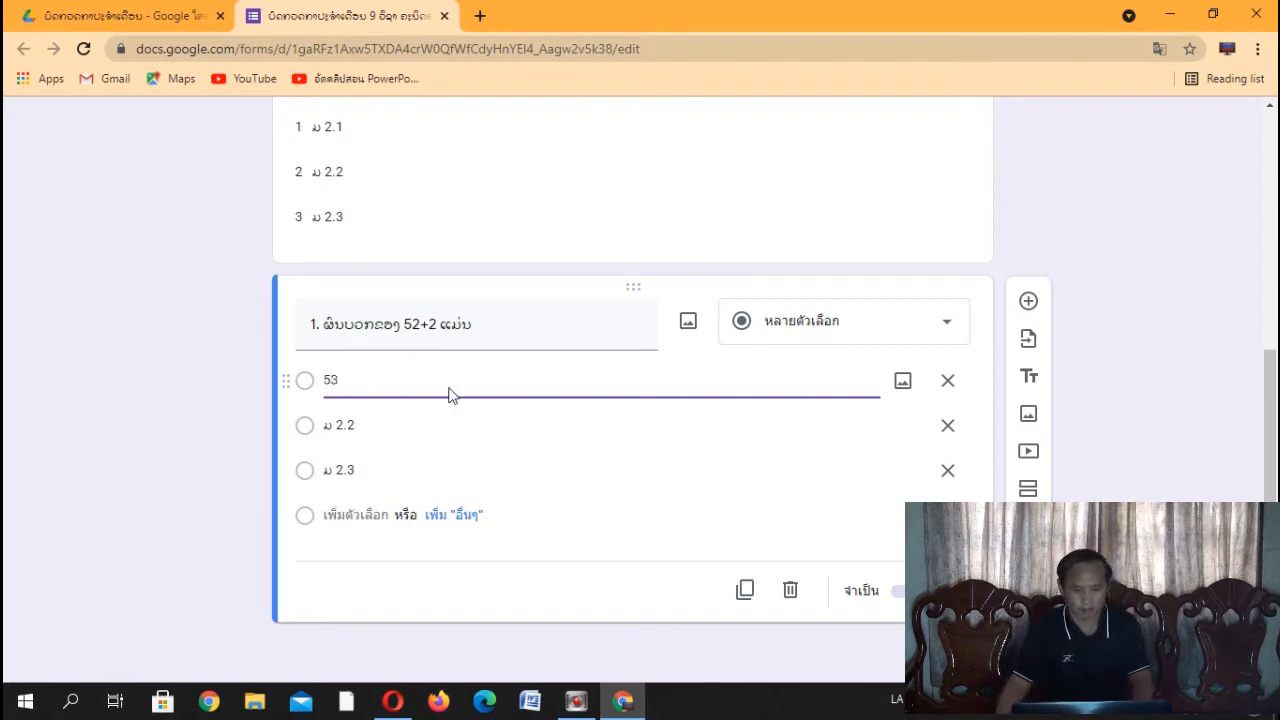
pyautogui.click(395, 421)
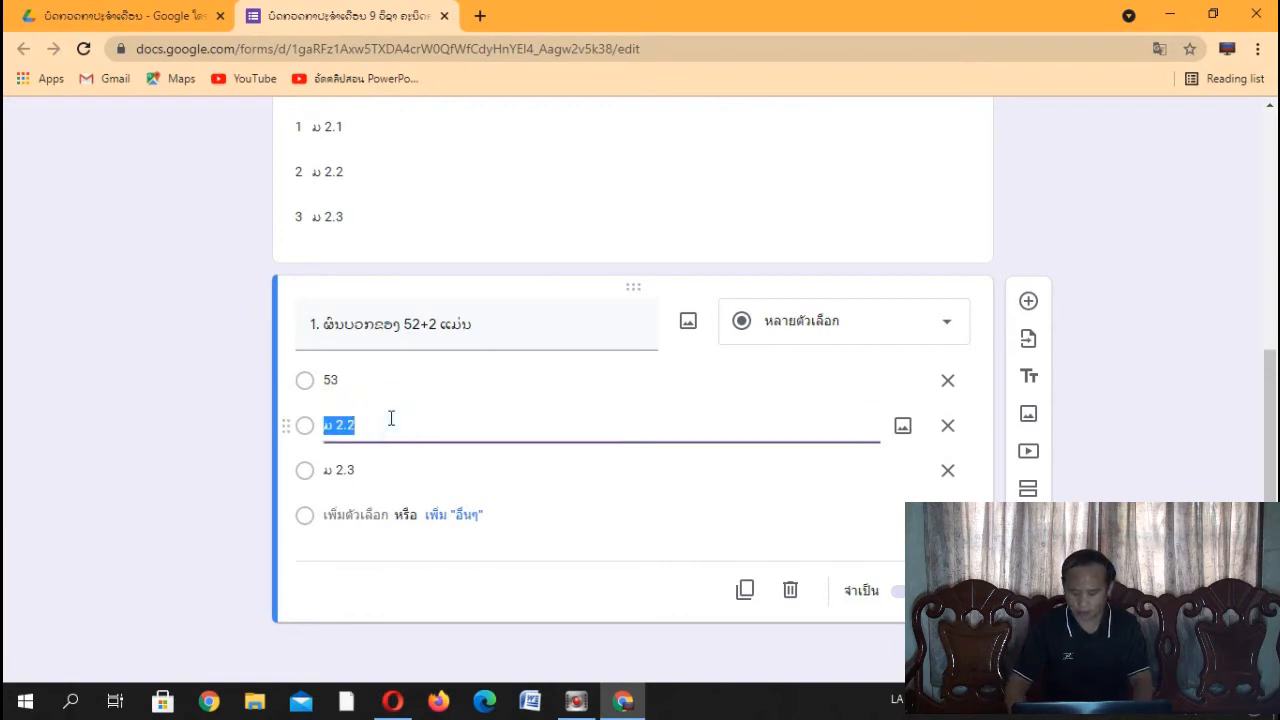
pyautogui.write('53')
pyautogui.click(346, 471)
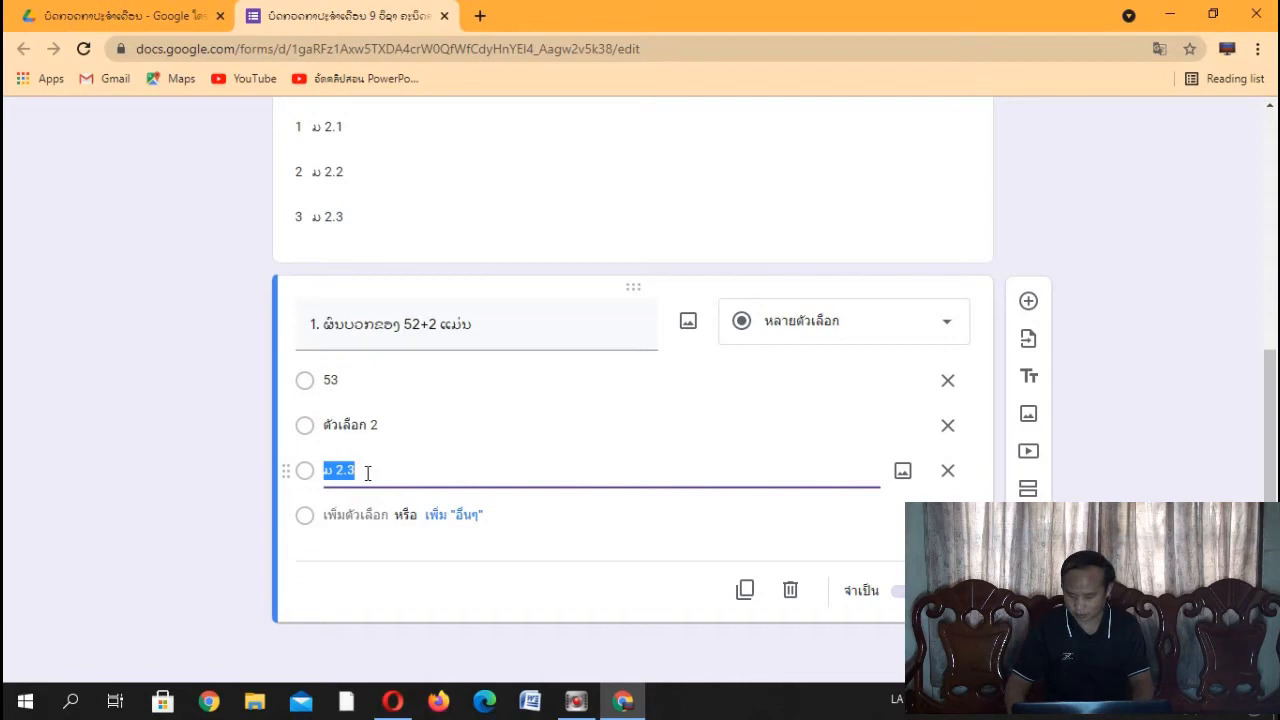
pyautogui.write('55')
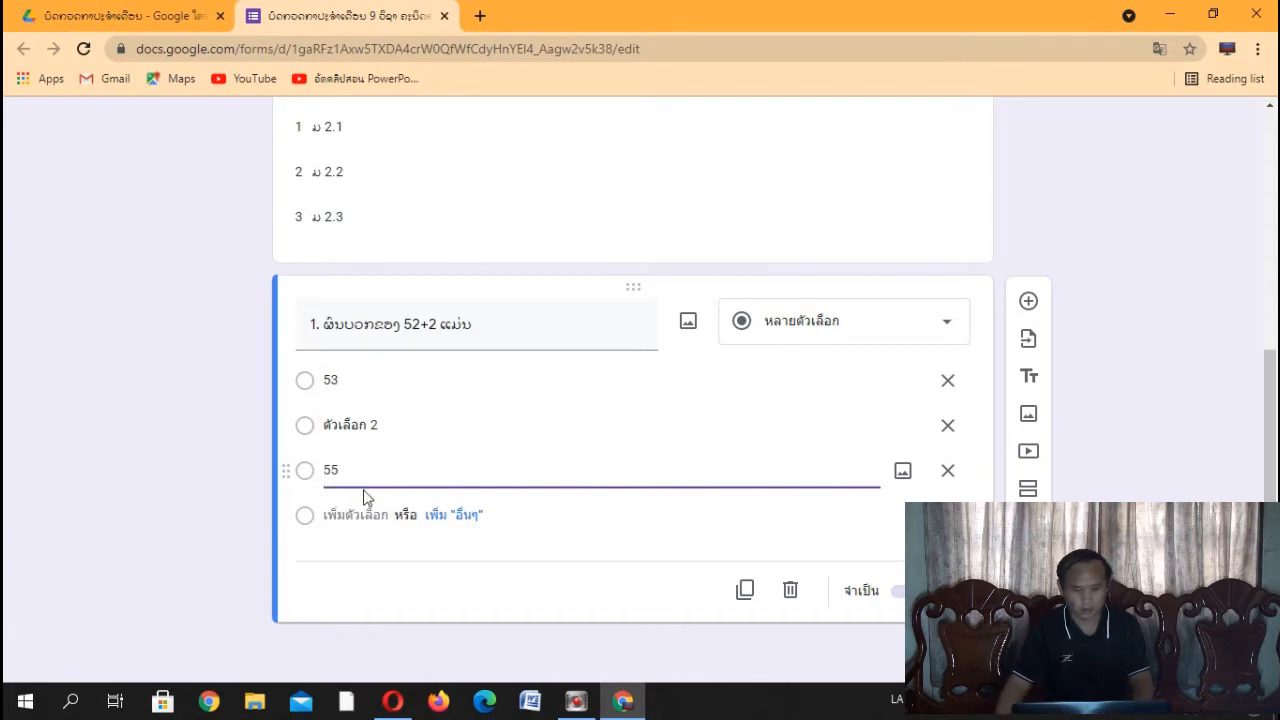
pyautogui.click(368, 514)
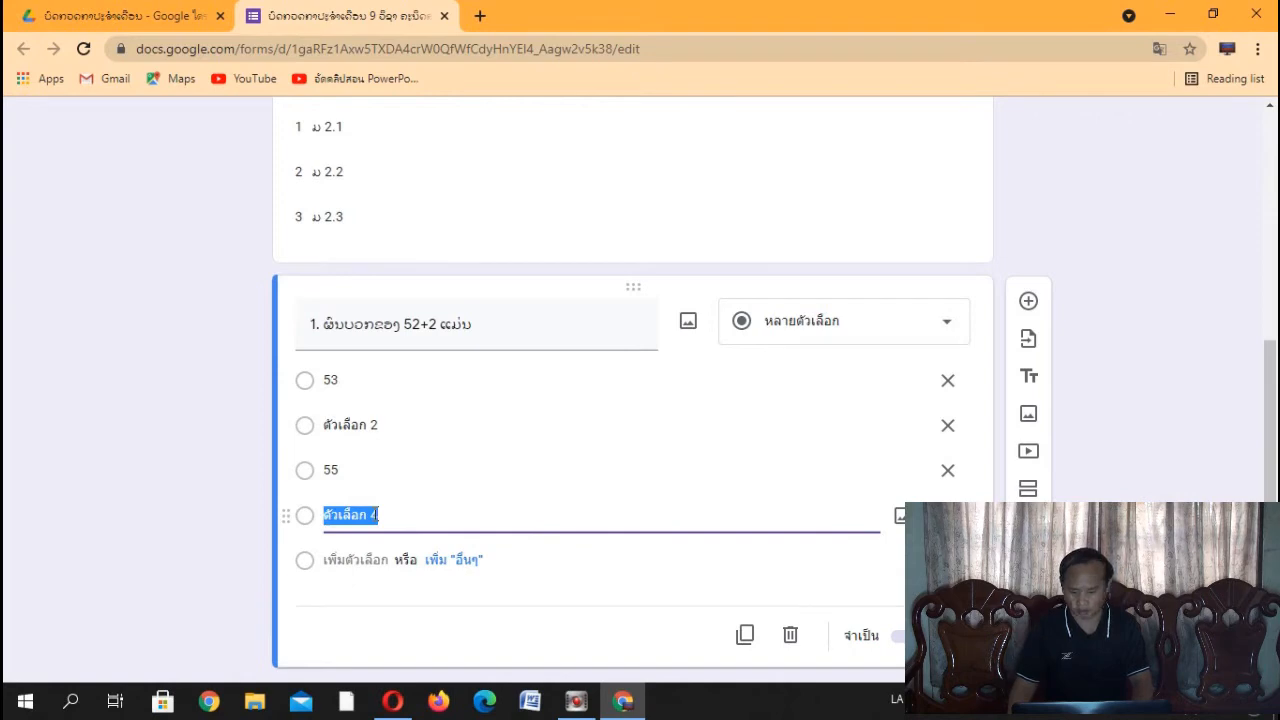
pyautogui.write('56')
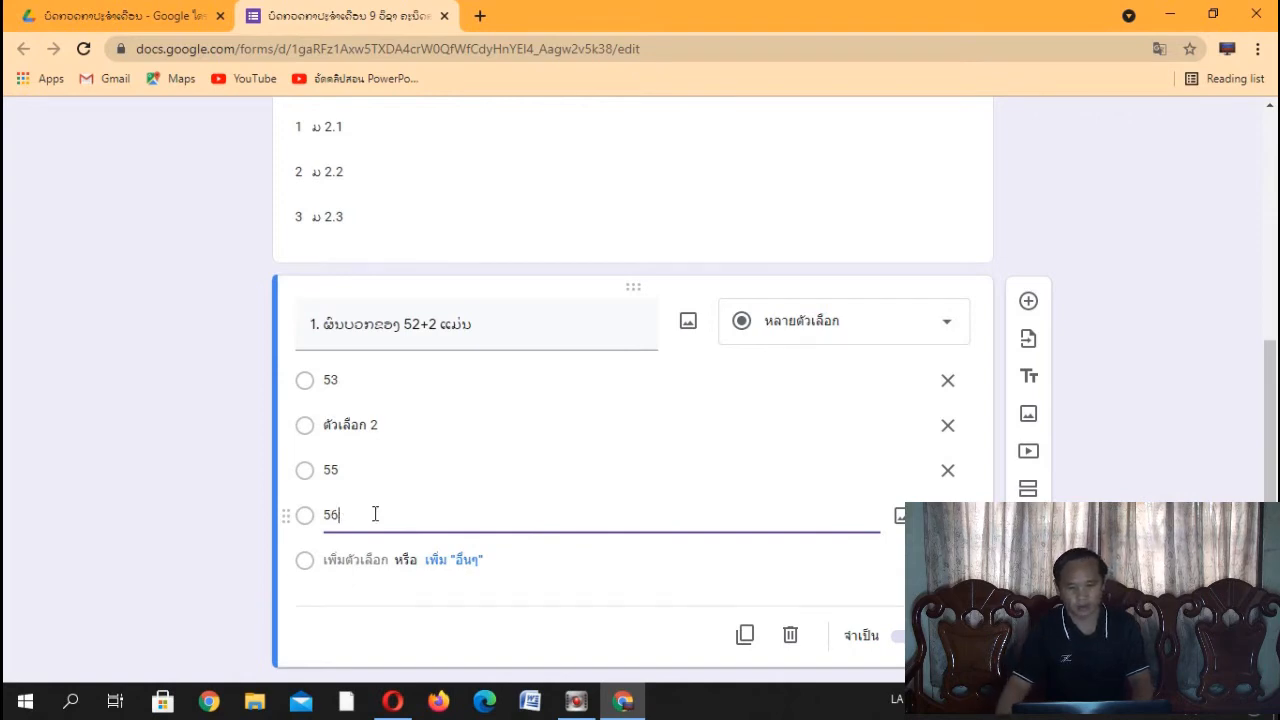
pyautogui.scroll(-1, 777, 480)
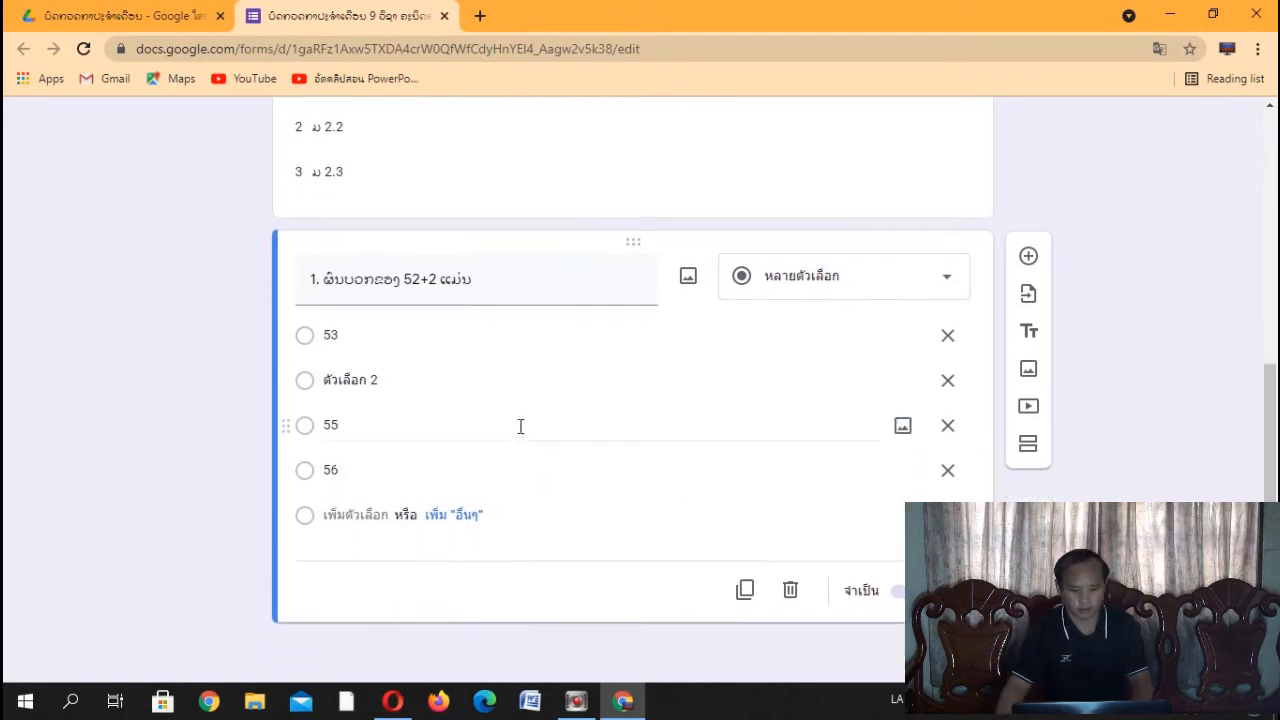
pyautogui.click(381, 381)
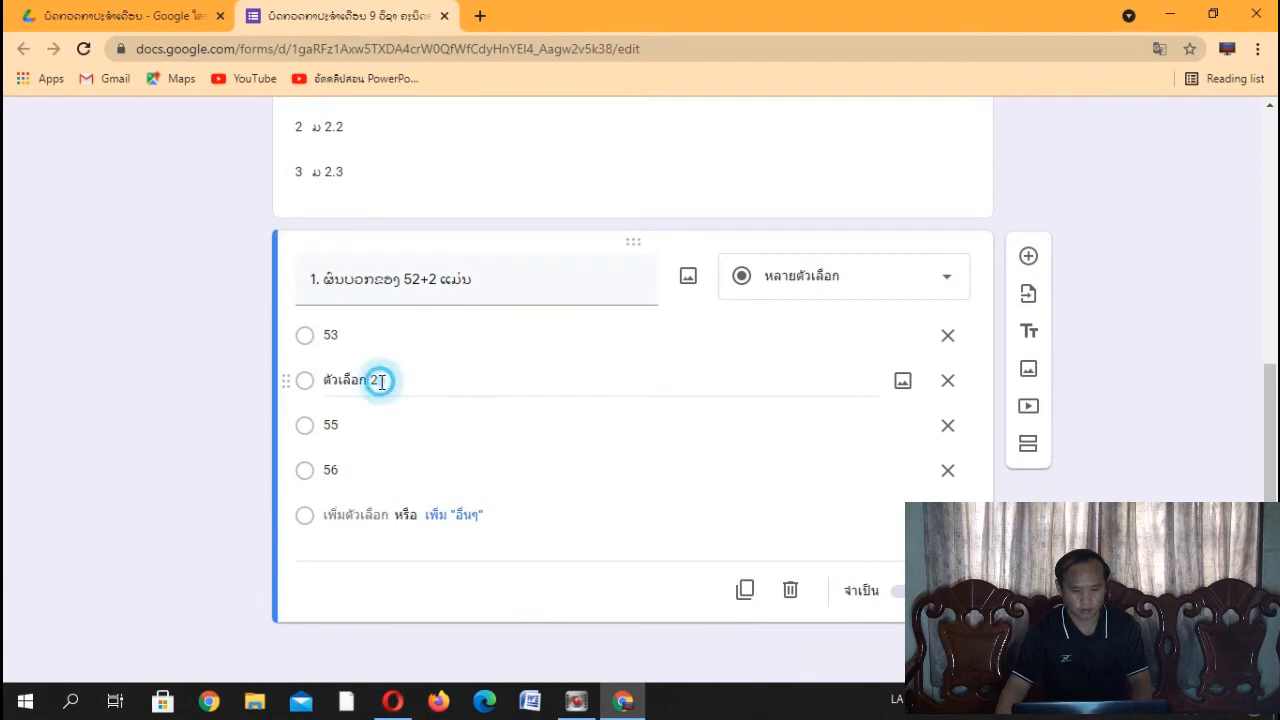
pyautogui.write('54')
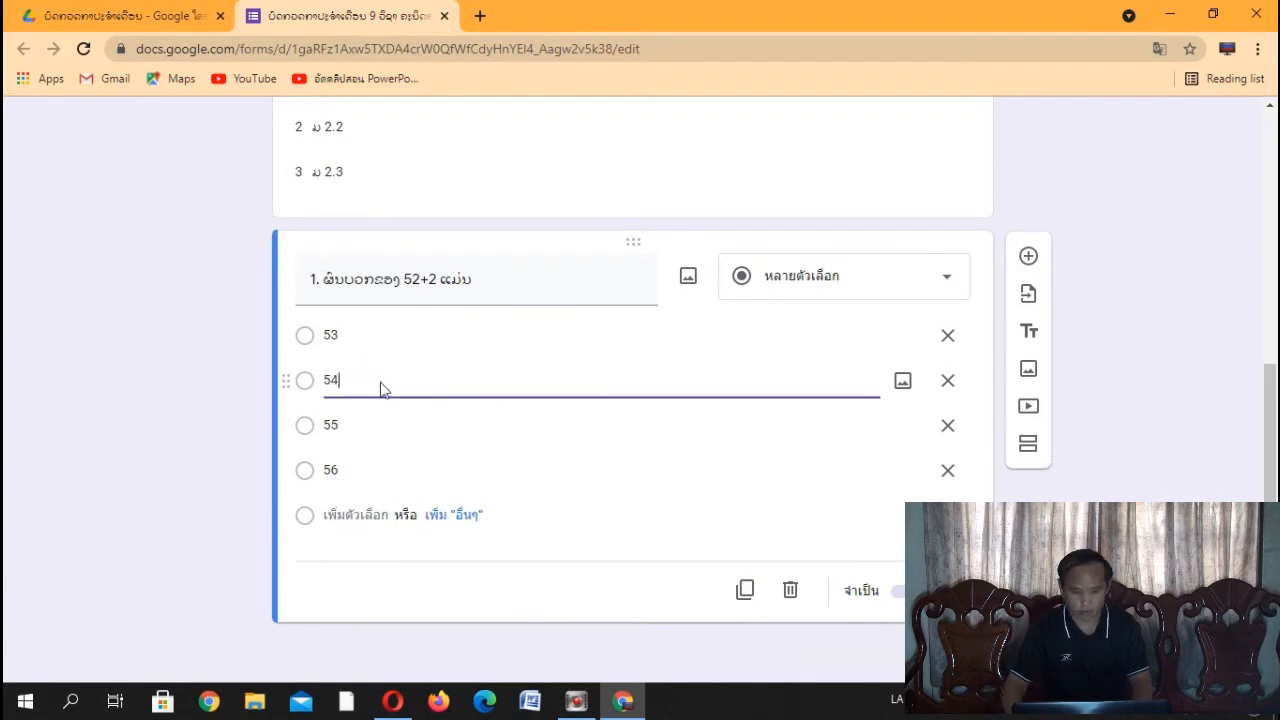
pyautogui.click(199, 420)
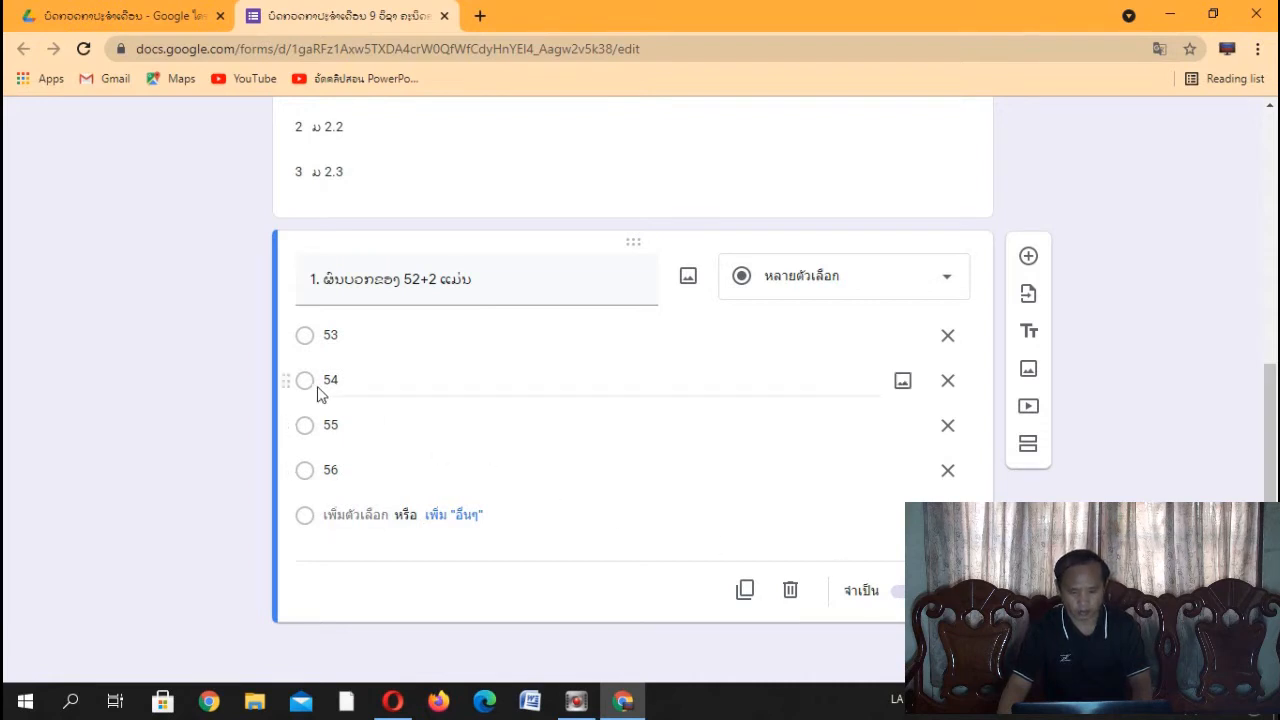
# Step: Examine the 52+2 question's required setting (จำเป็น), its answer options and the available setting for shuffling the option order
pyautogui.click(898, 598)
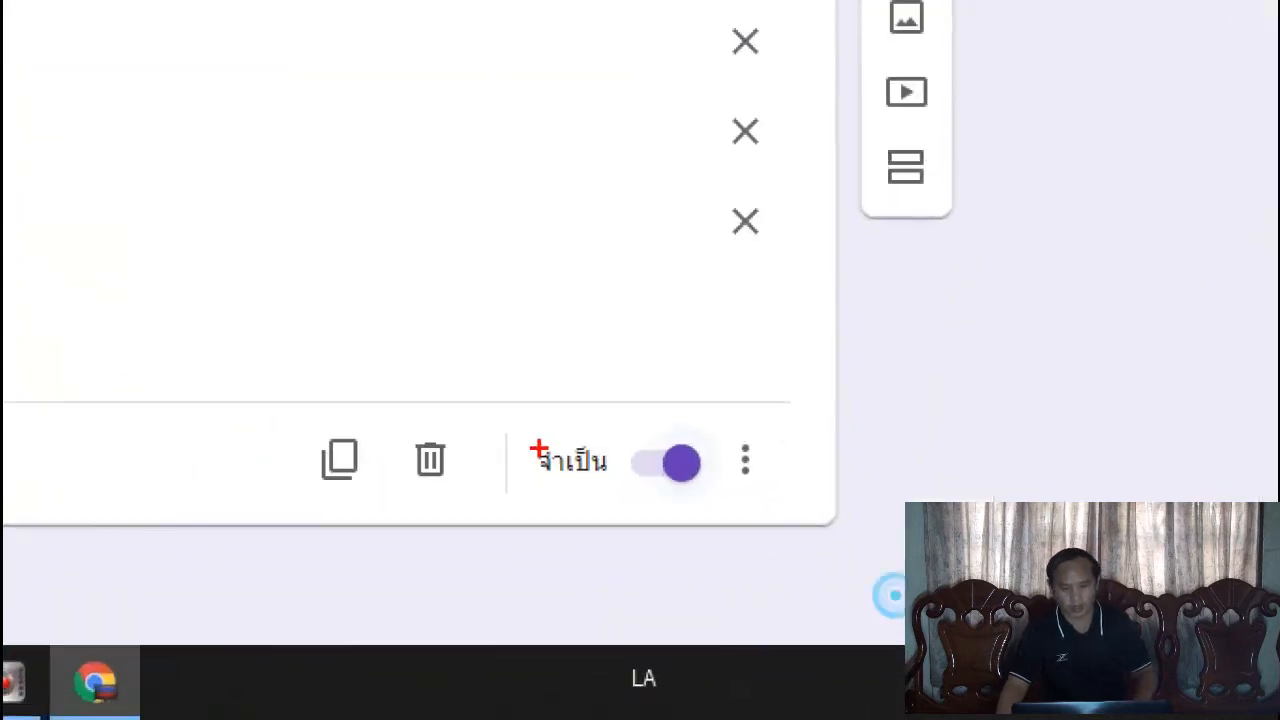
pyautogui.moveTo(526, 428)
pyautogui.mouseDown()
pyautogui.moveTo(768, 511)
pyautogui.moveTo(718, 505)
pyautogui.mouseUp()
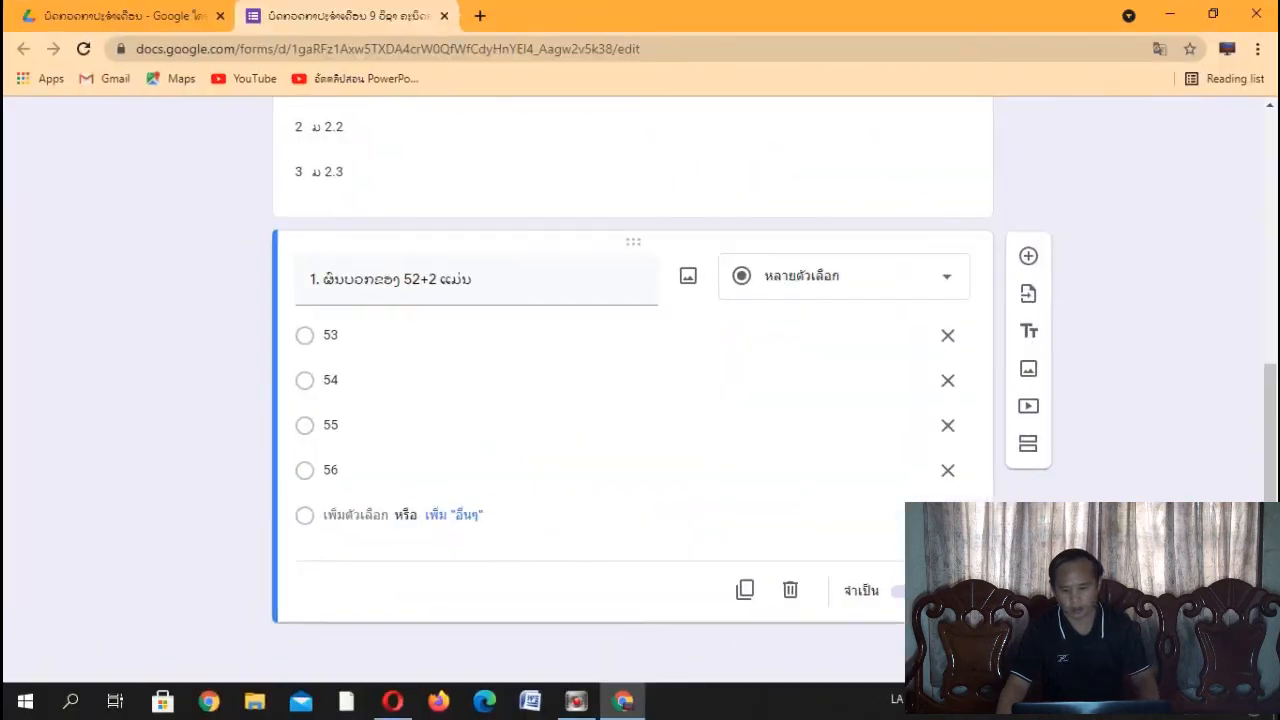
pyautogui.click(952, 591)
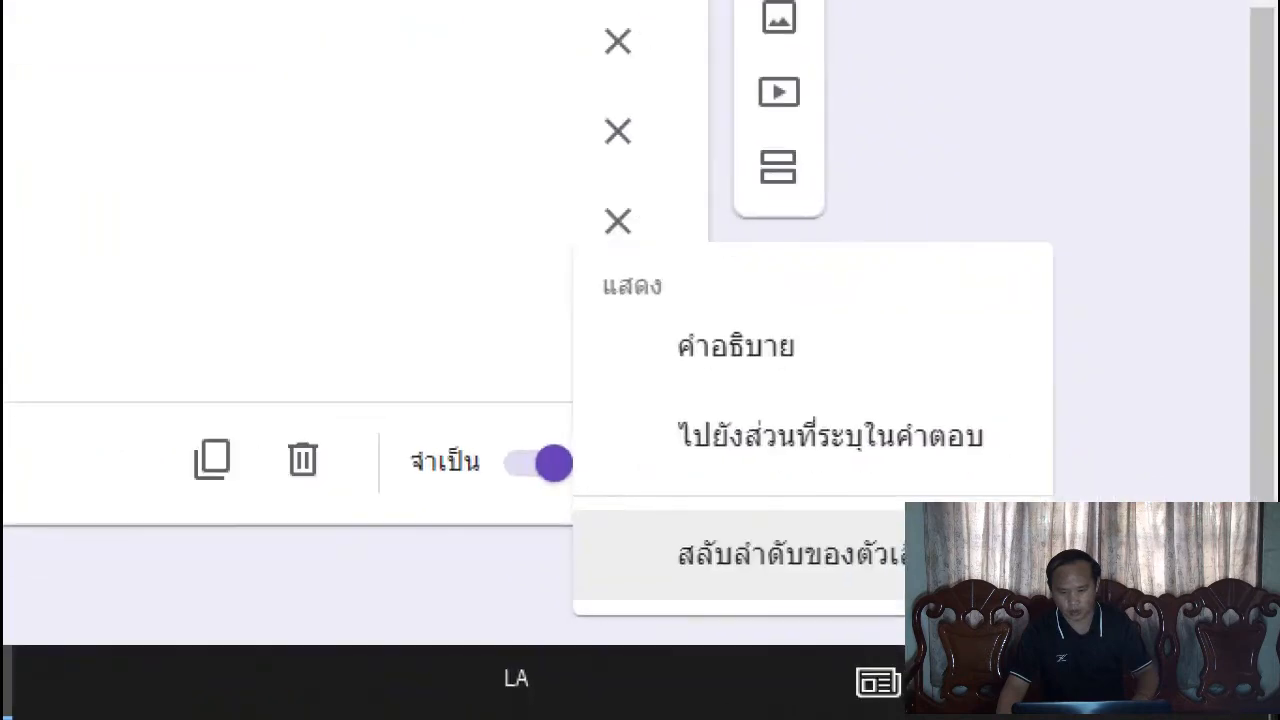
pyautogui.click(736, 566)
pyautogui.moveTo(656, 519)
pyautogui.mouseDown()
pyautogui.moveTo(1000, 604)
pyautogui.moveTo(1040, 597)
pyautogui.mouseUp()
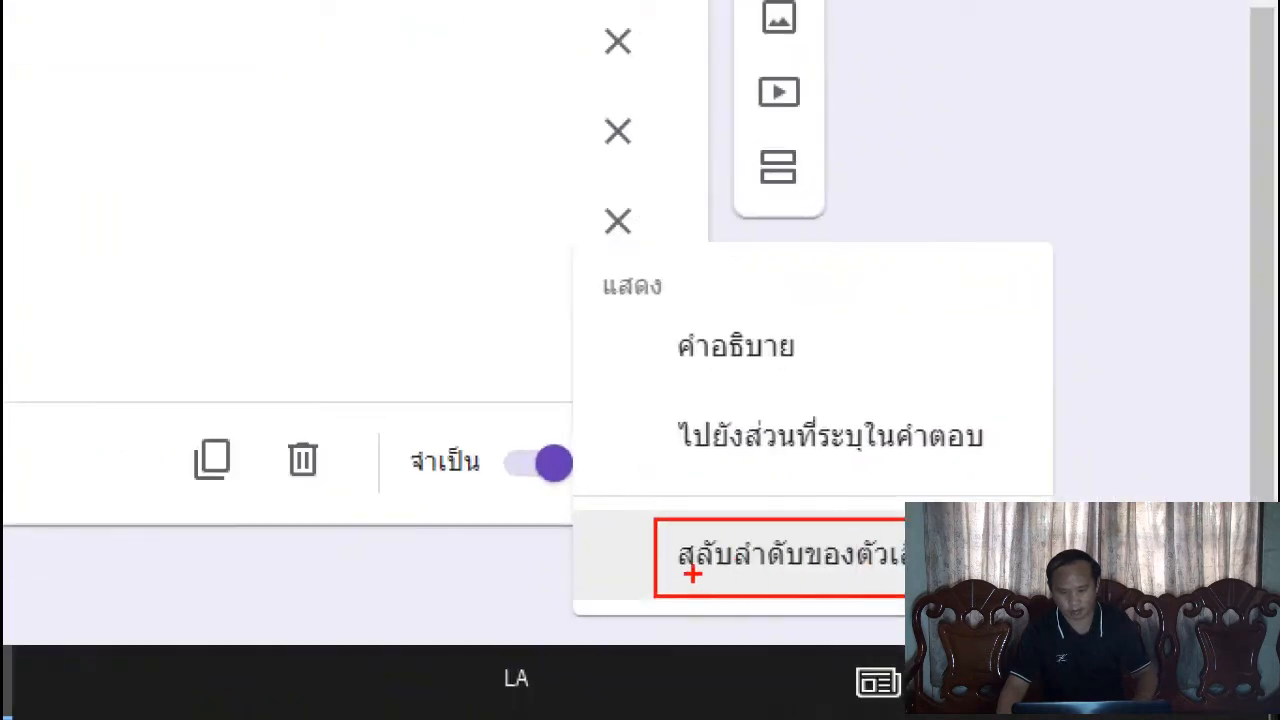
pyautogui.moveTo(650, 566); pyautogui.dragTo(188, 566)
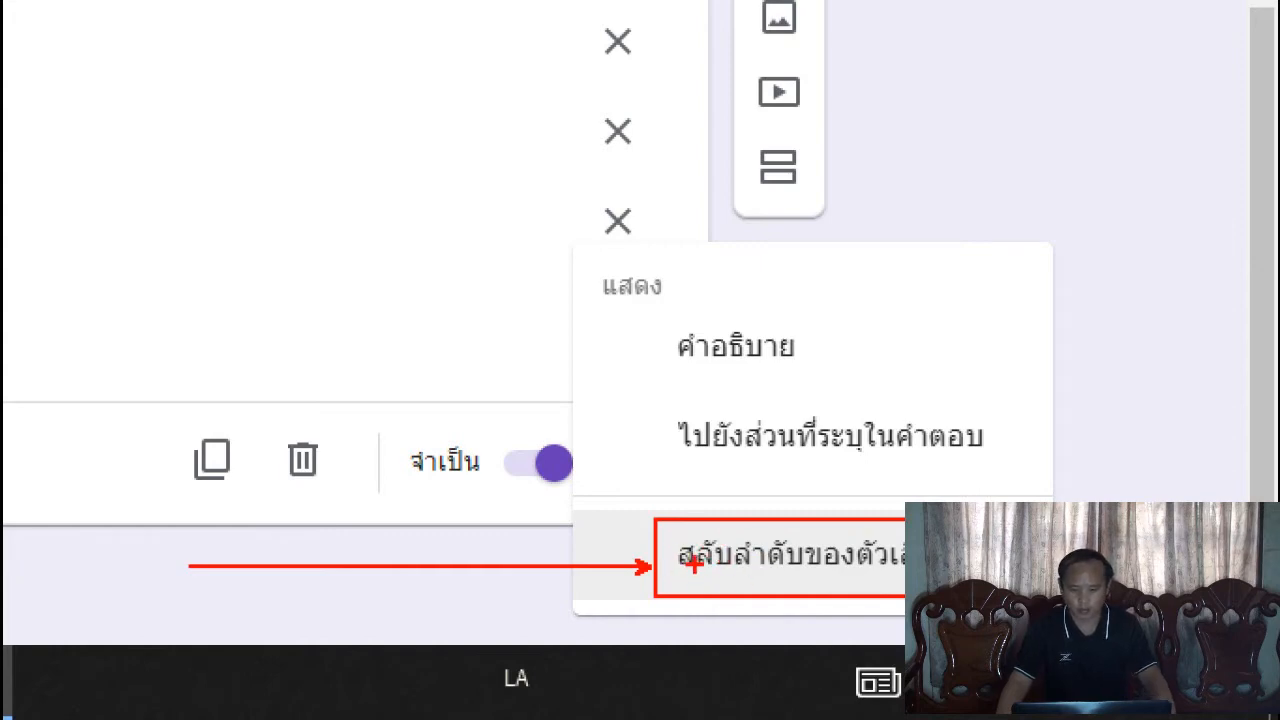
pyautogui.press('Escape')
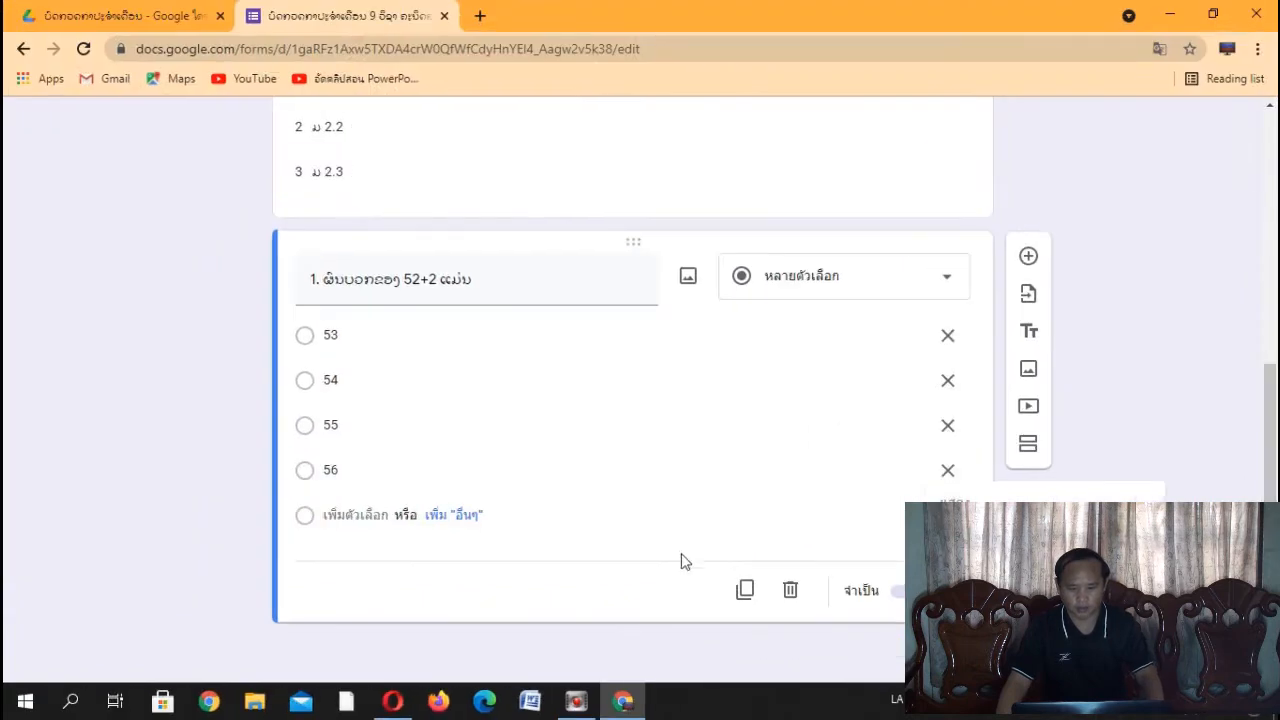
pyautogui.doubleClick(340, 334)
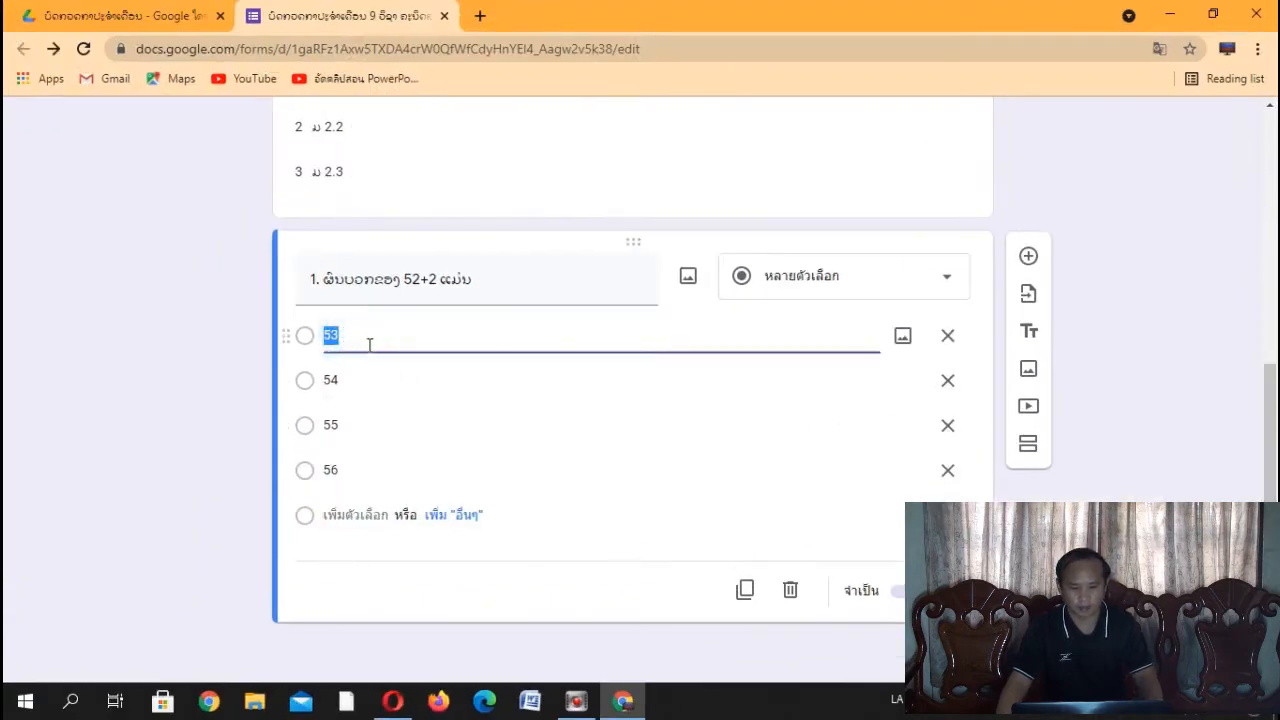
pyautogui.click(351, 390)
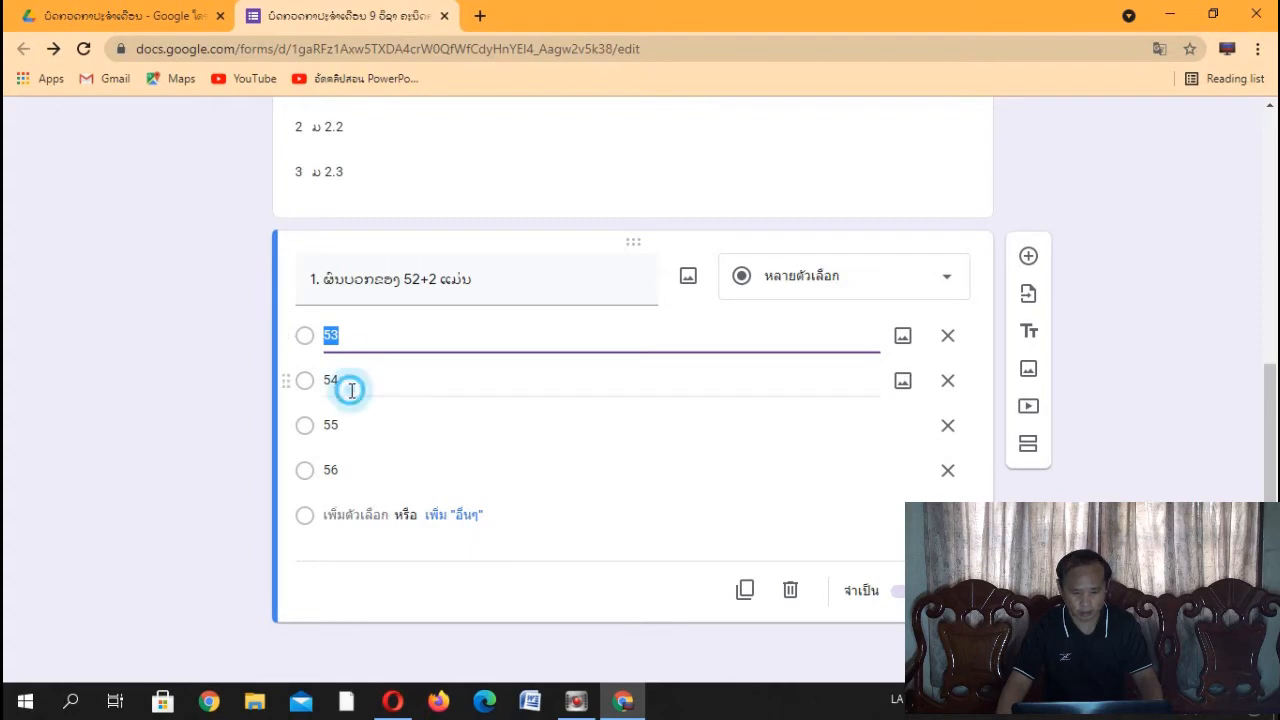
pyautogui.doubleClick(351, 390)
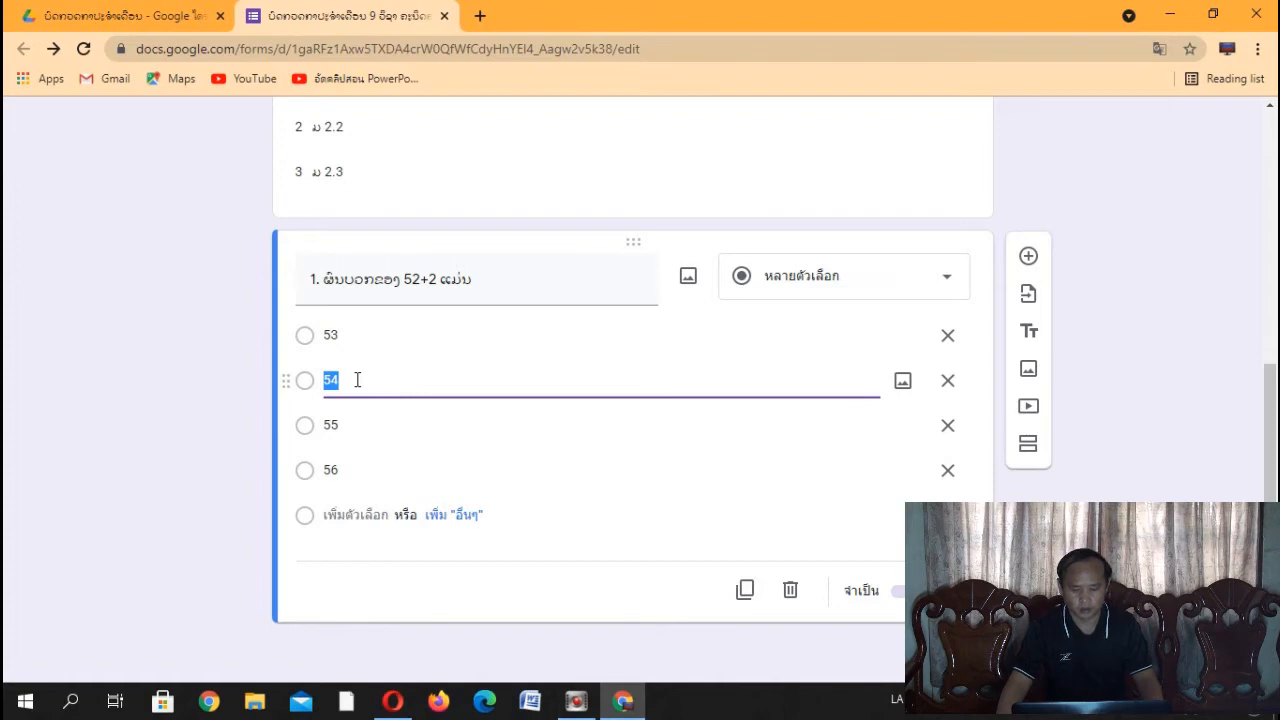
pyautogui.click(360, 424)
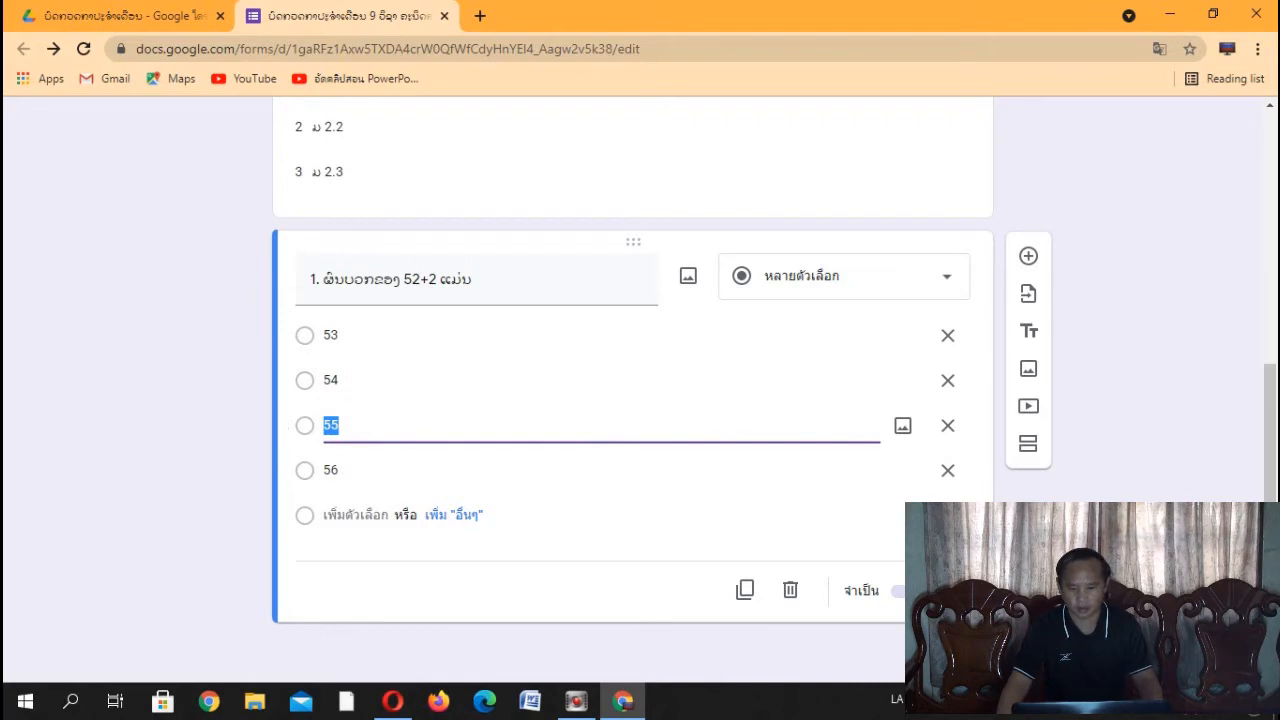
pyautogui.click(948, 591)
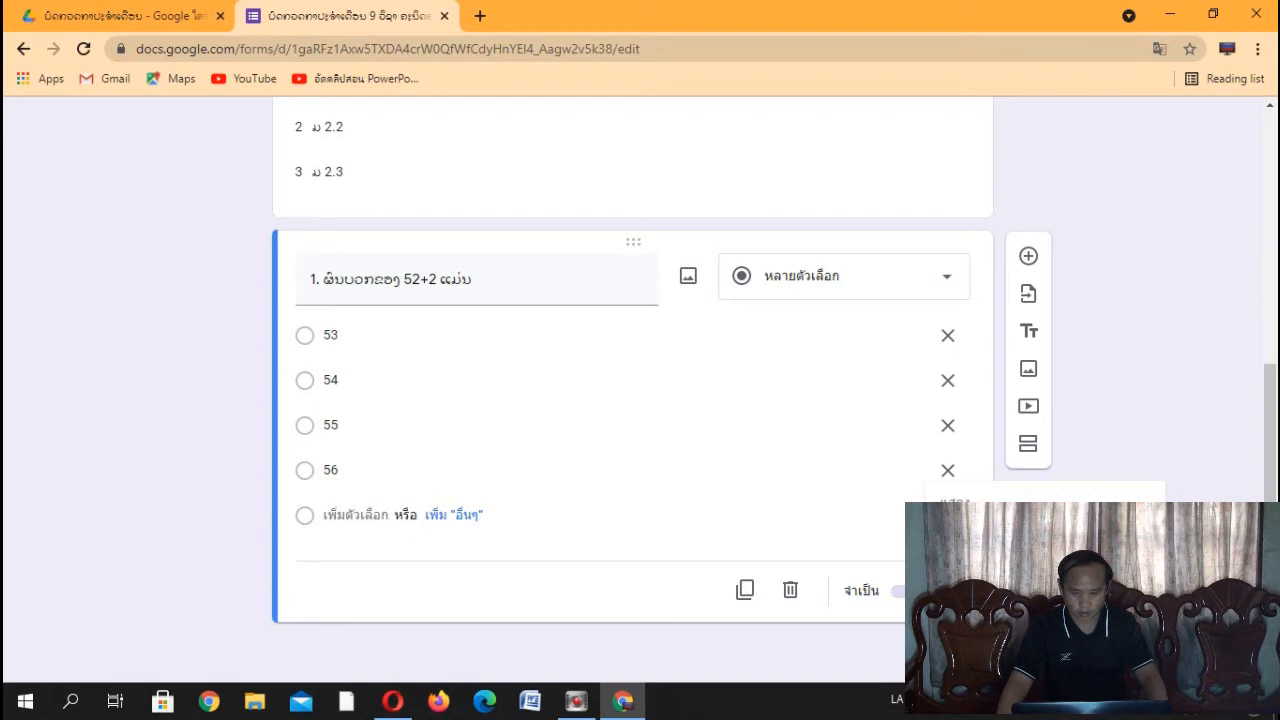
pyautogui.click(1170, 456)
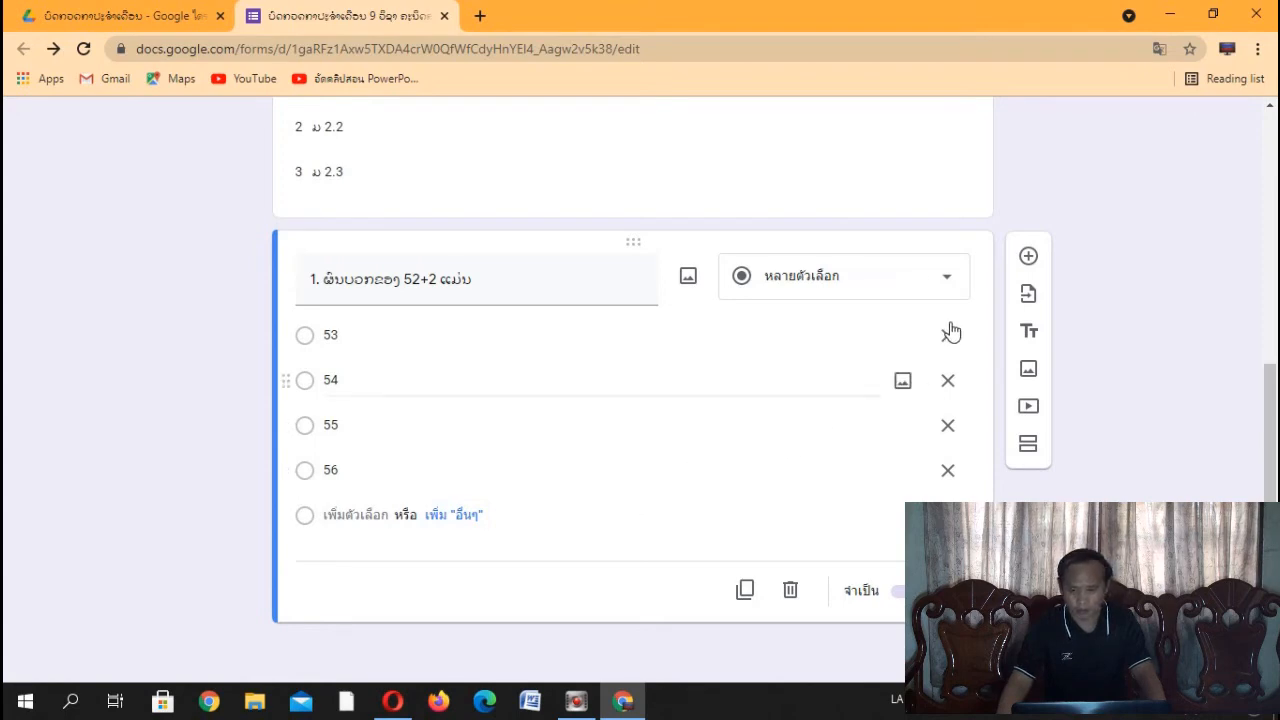
# Step: Turn the form into a quiz by enabling ทำเป็นแบบทดสอบ in the form's settings
pyautogui.scroll(5, 1151, 180)
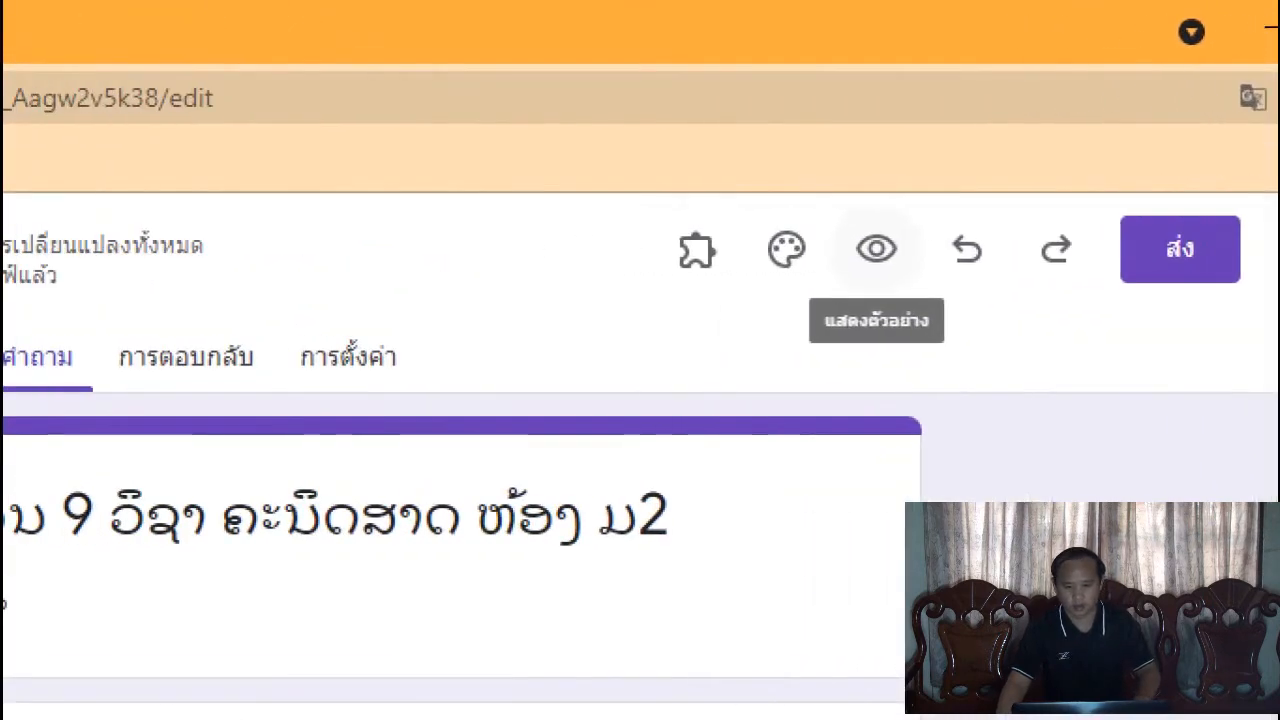
pyautogui.moveTo(775, 216)
pyautogui.mouseDown()
pyautogui.moveTo(880, 229)
pyautogui.moveTo(1055, 286)
pyautogui.mouseUp()
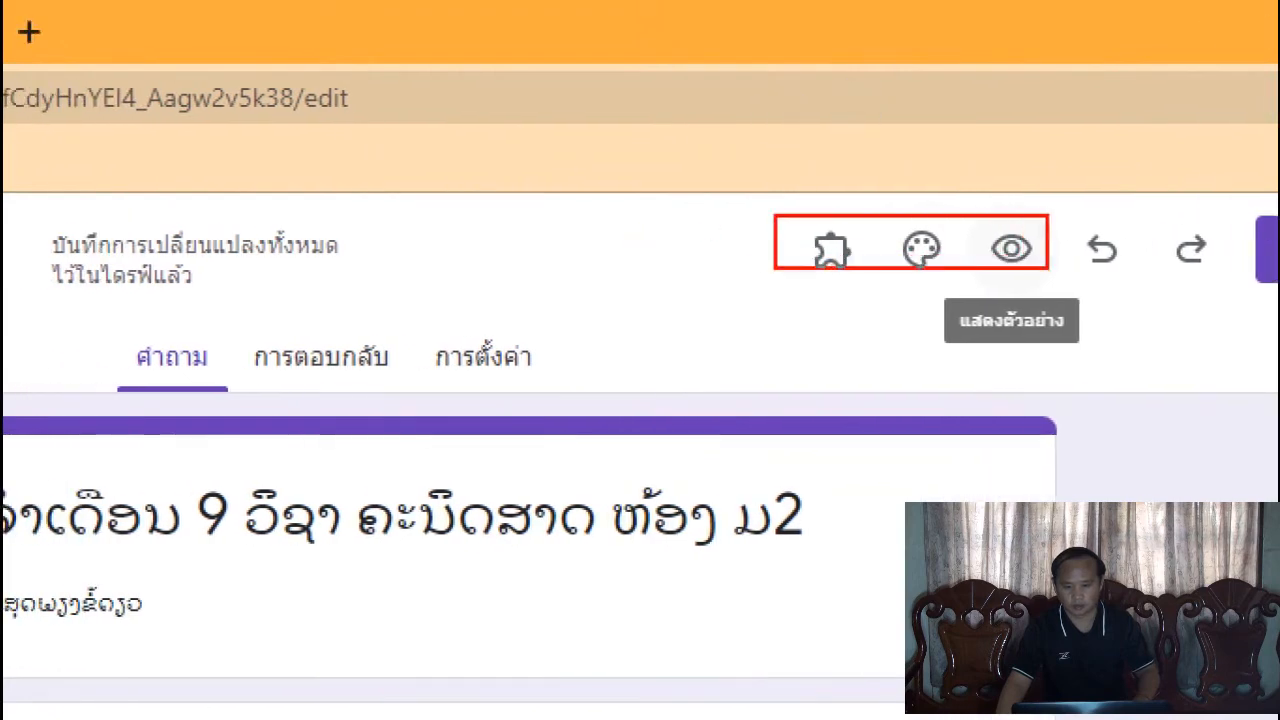
pyautogui.moveTo(403, 330)
pyautogui.mouseDown()
pyautogui.moveTo(540, 385)
pyautogui.moveTo(593, 386)
pyautogui.mouseUp()
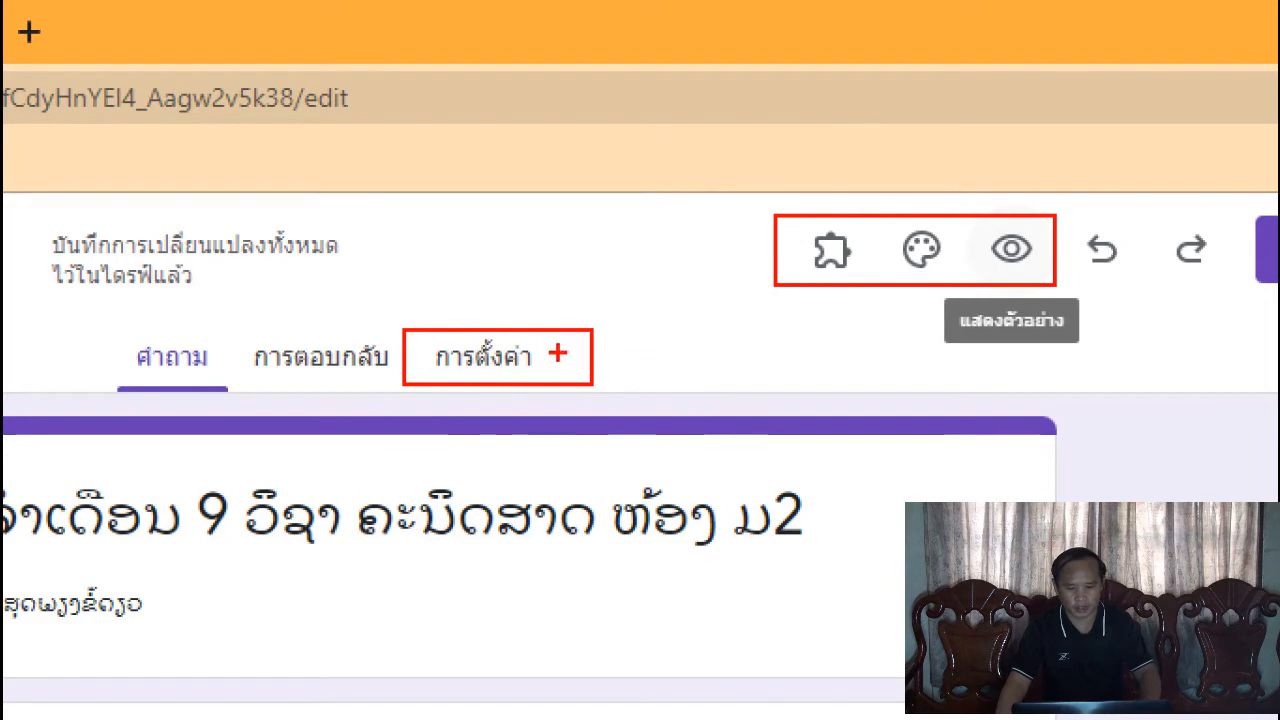
pyautogui.press('Escape')
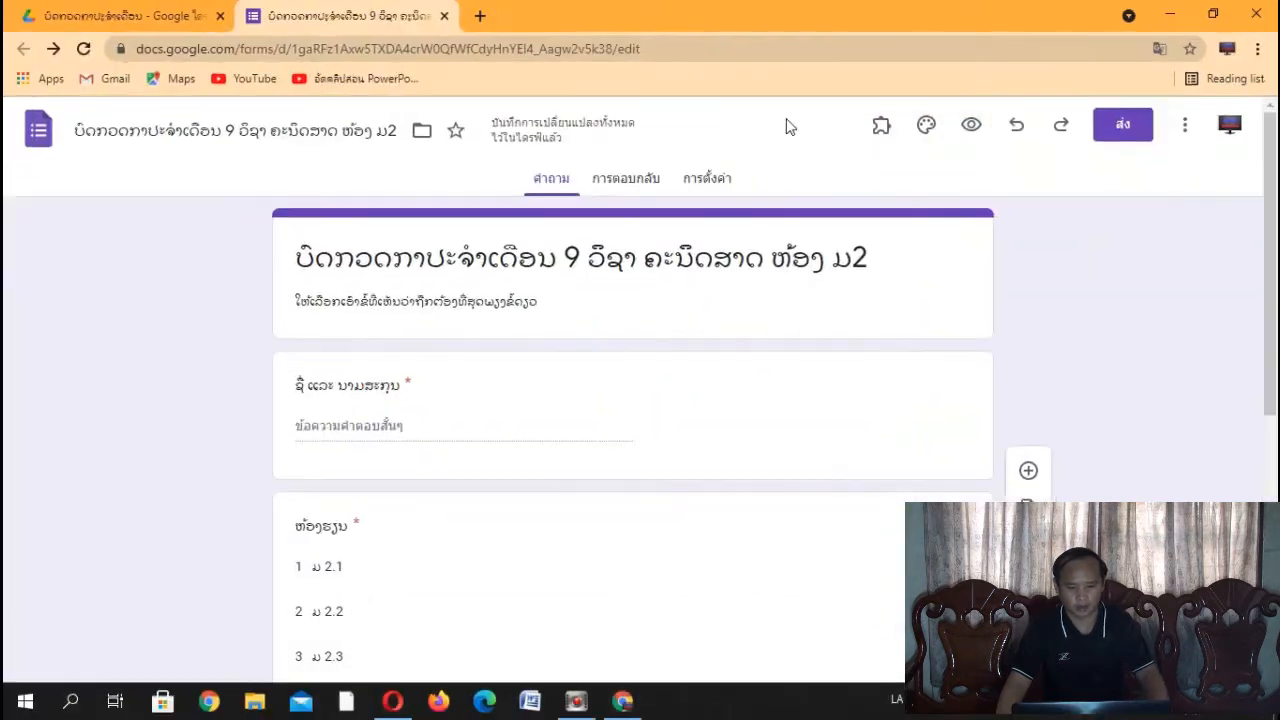
pyautogui.click(707, 182)
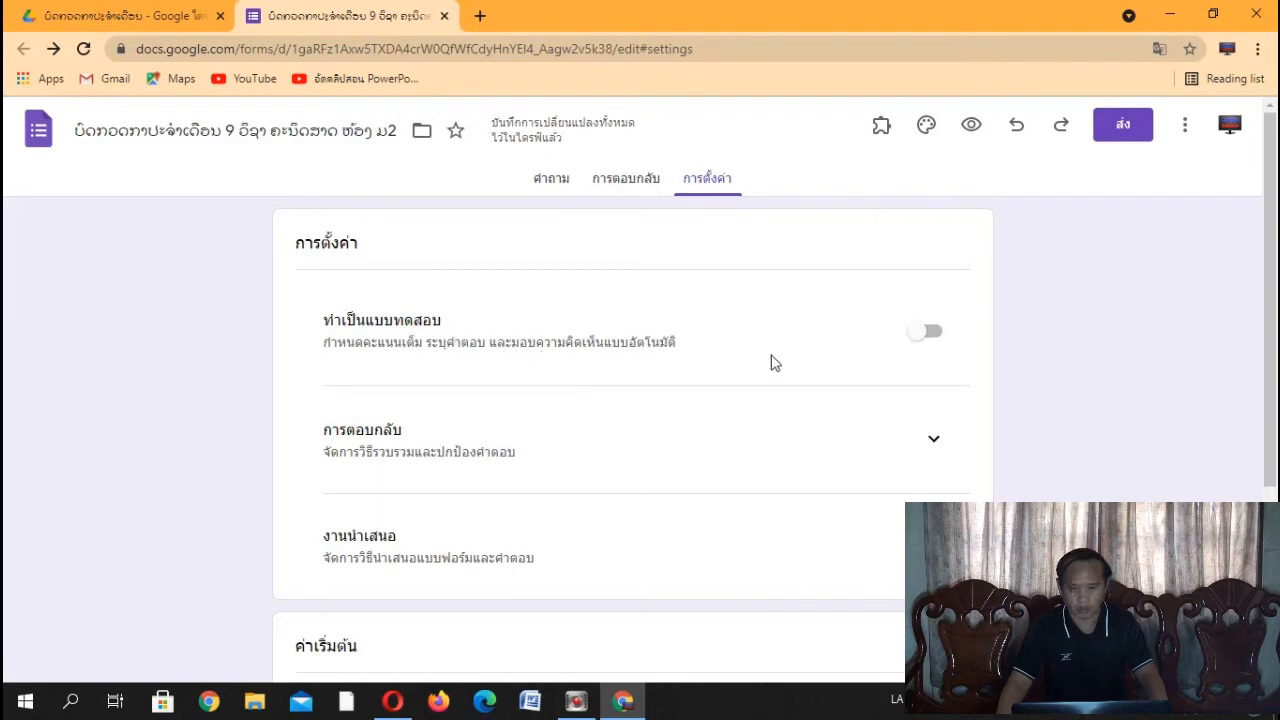
pyautogui.click(930, 333)
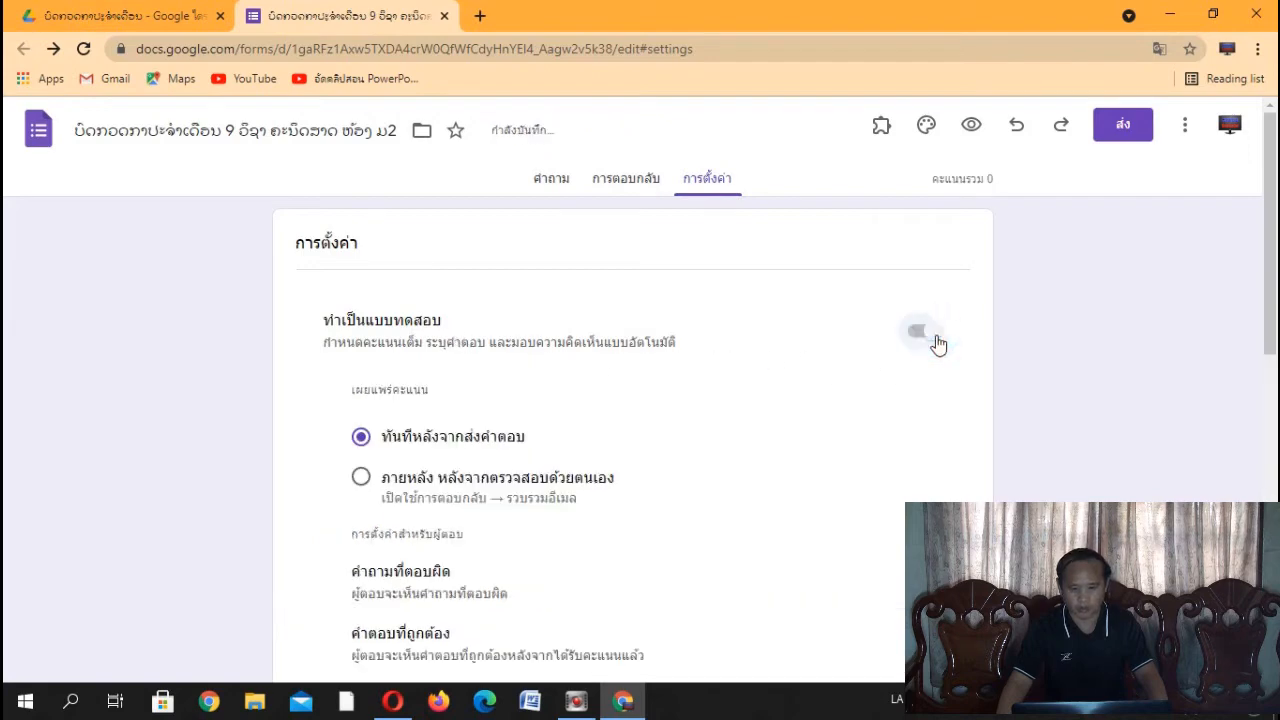
# Step: Try releasing scores after manual review, and set the score release back to immediately after submission (ทันทีหลังจากส่งคำตอบ)
pyautogui.scroll(-2, 936, 343)
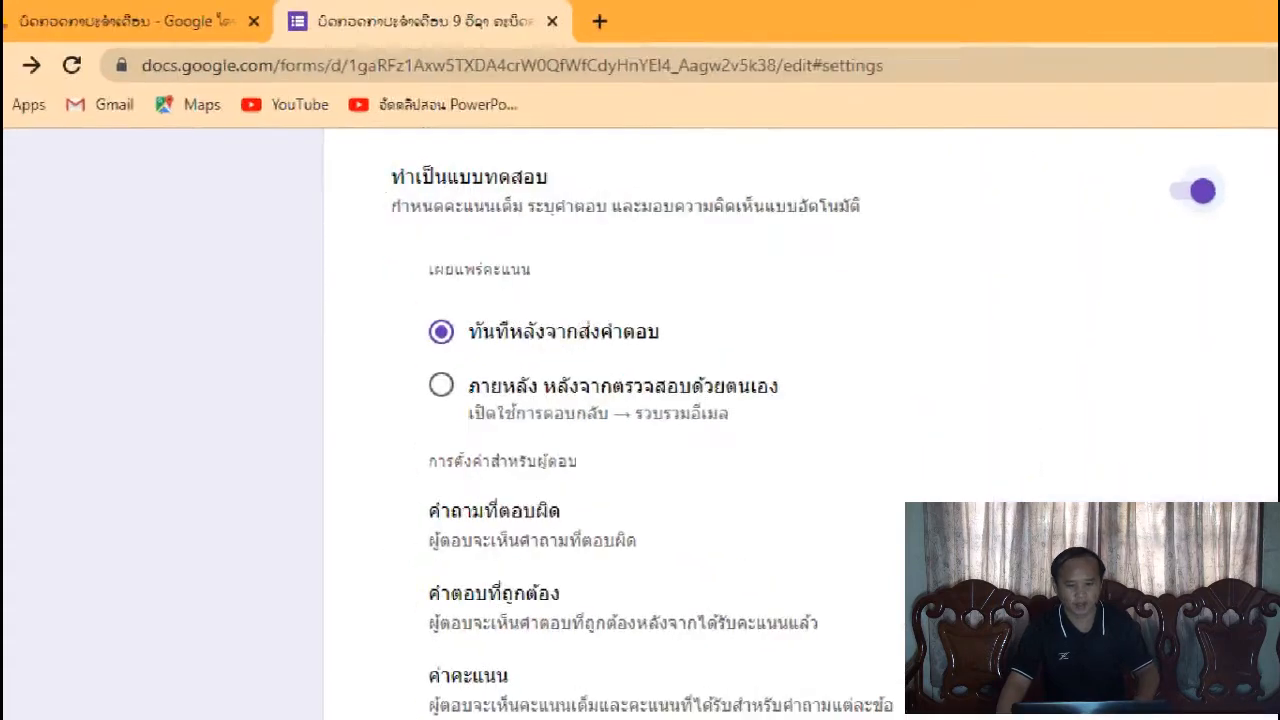
pyautogui.moveTo(414, 308); pyautogui.dragTo(561, 351)
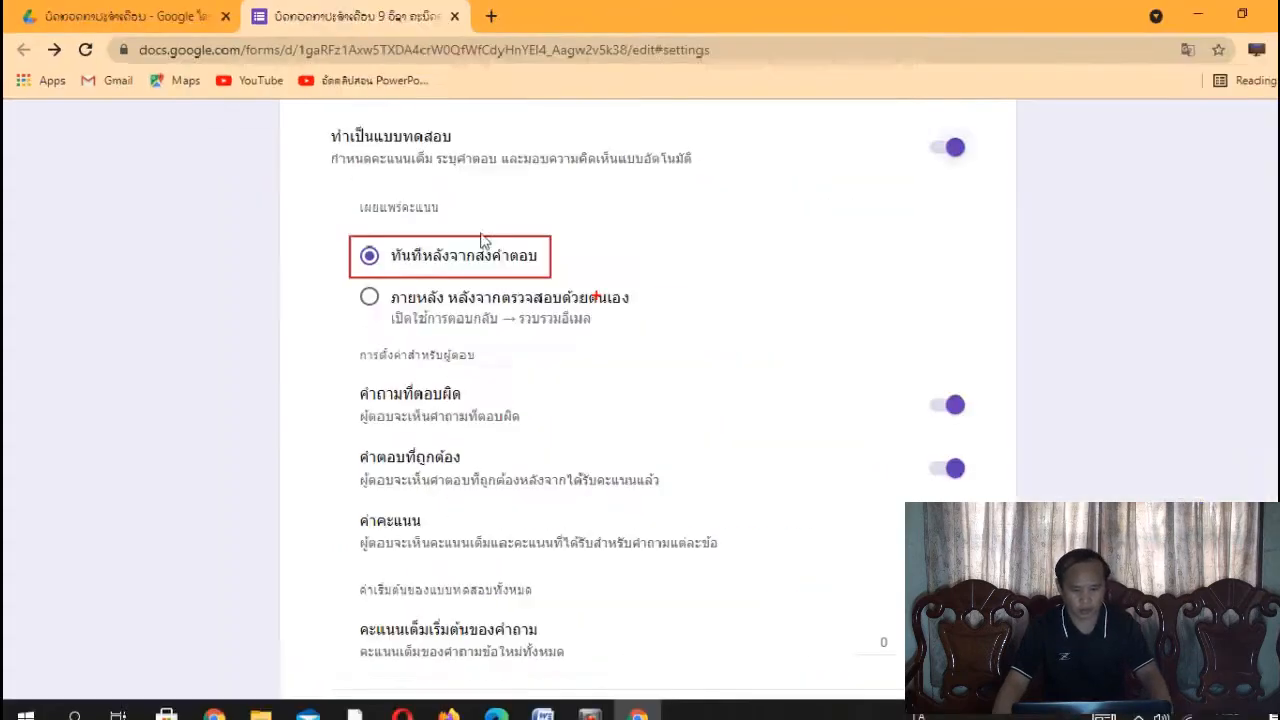
pyautogui.click(422, 256)
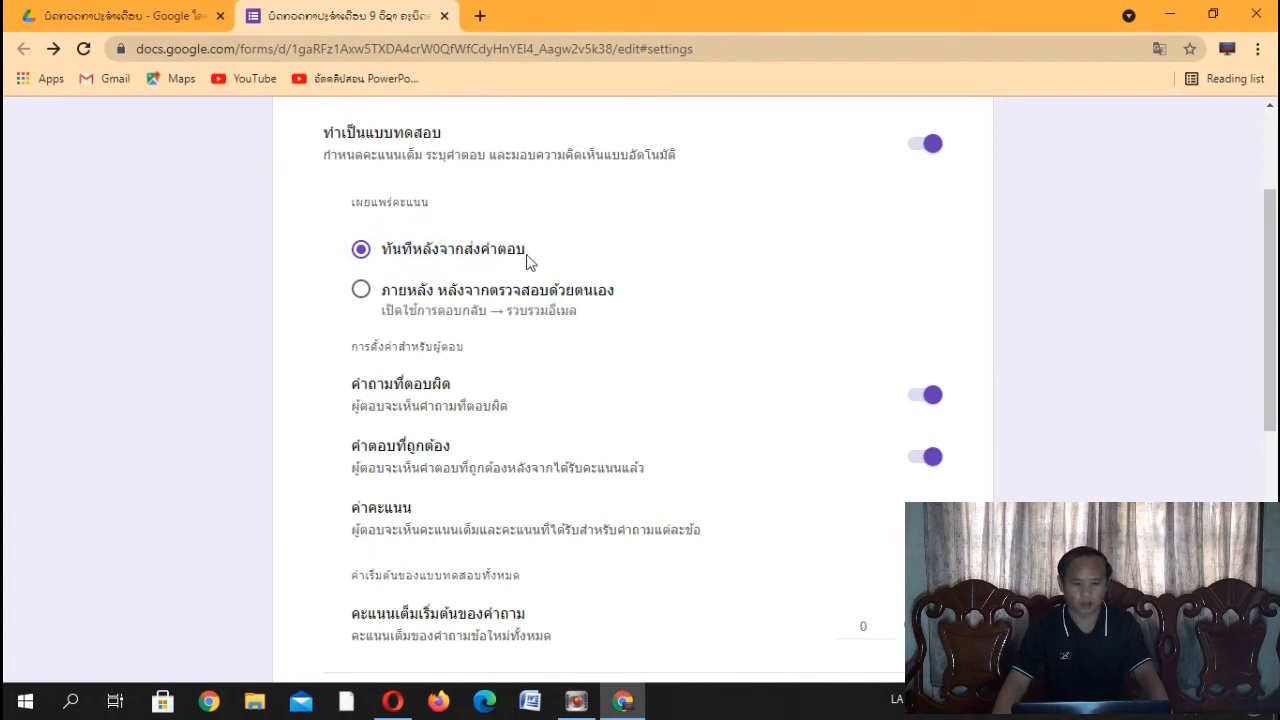
pyautogui.click(363, 293)
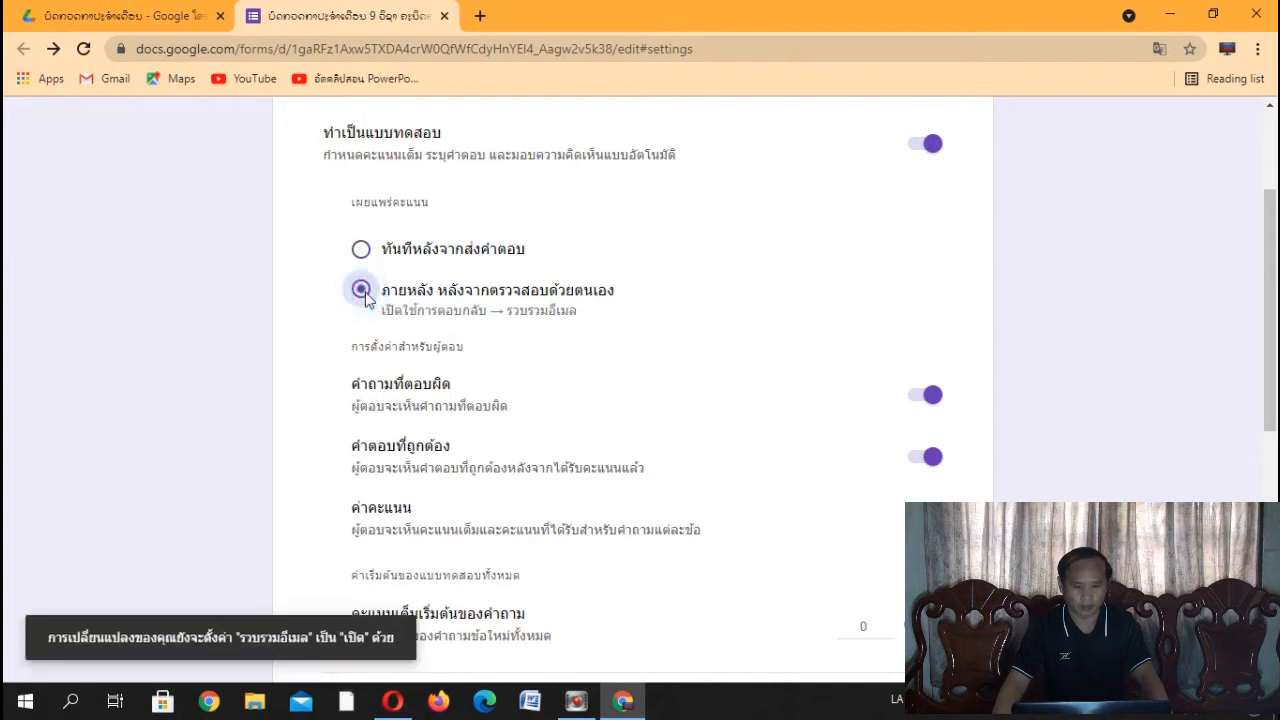
pyautogui.click(361, 249)
pyautogui.scroll(-1, 570, 305)
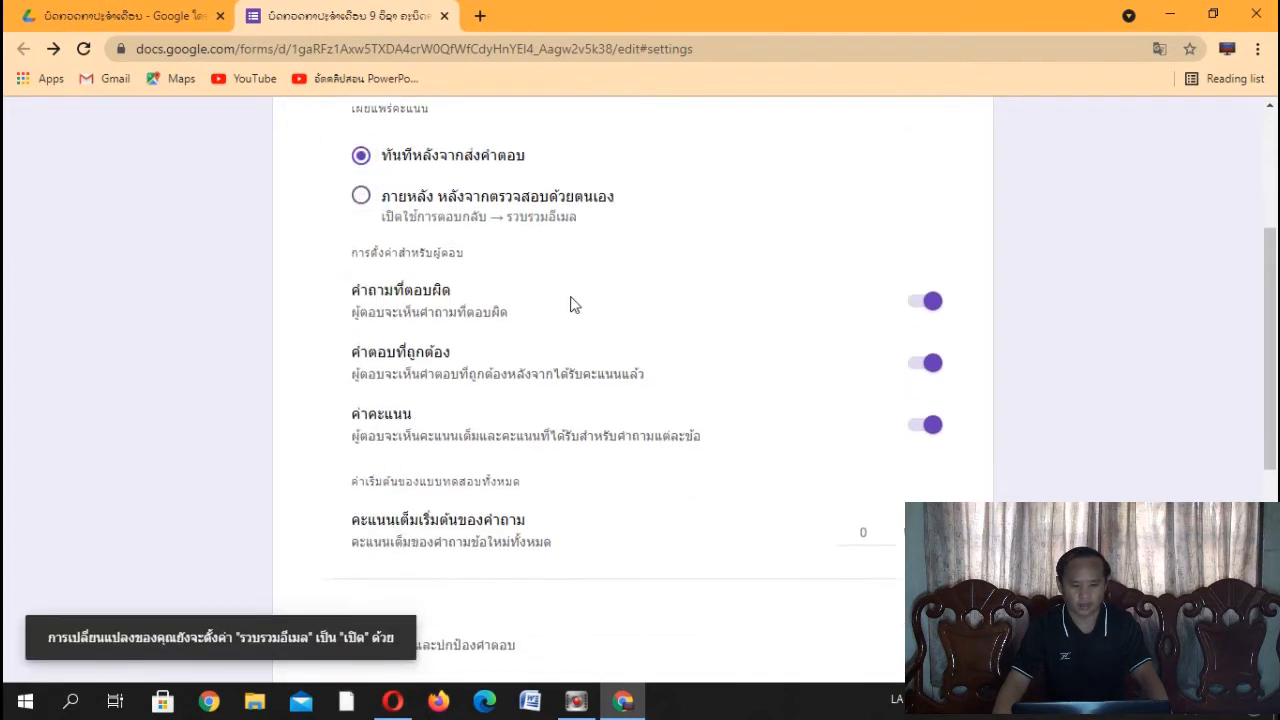
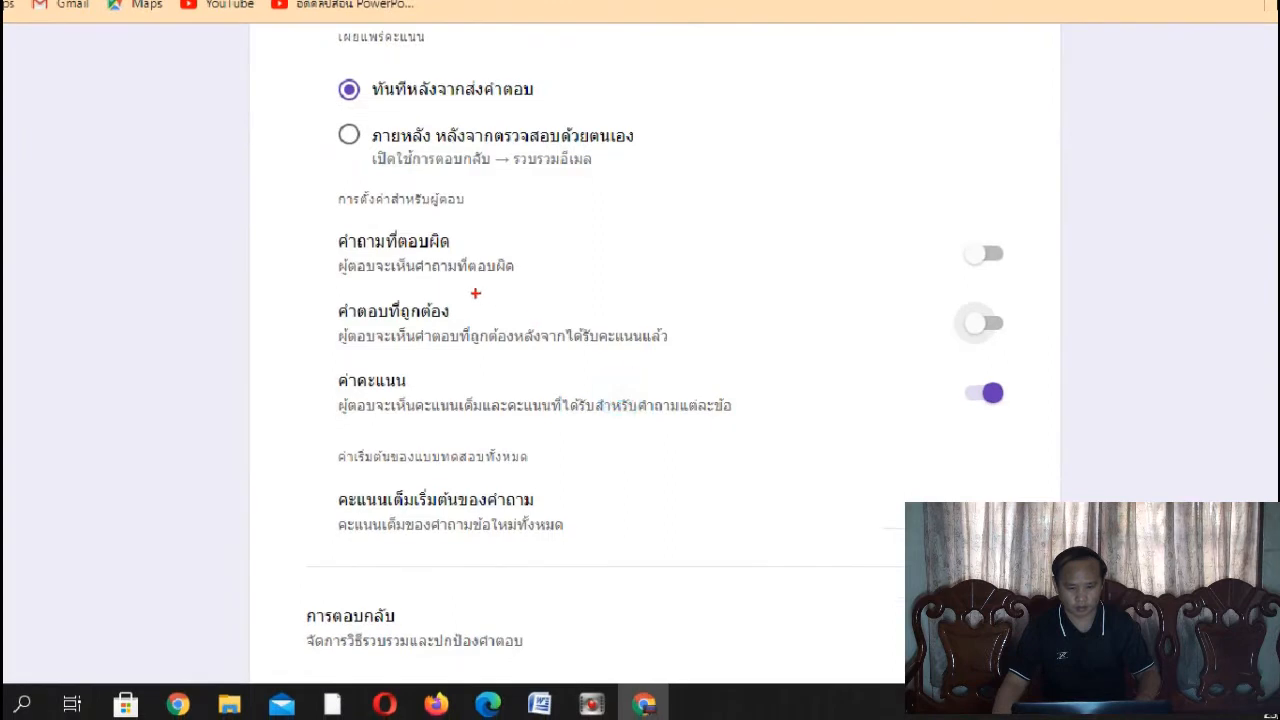
pyautogui.moveTo(317, 228)
pyautogui.mouseDown()
pyautogui.moveTo(612, 348)
pyautogui.moveTo(1050, 362)
pyautogui.moveTo(1034, 357)
pyautogui.mouseUp()
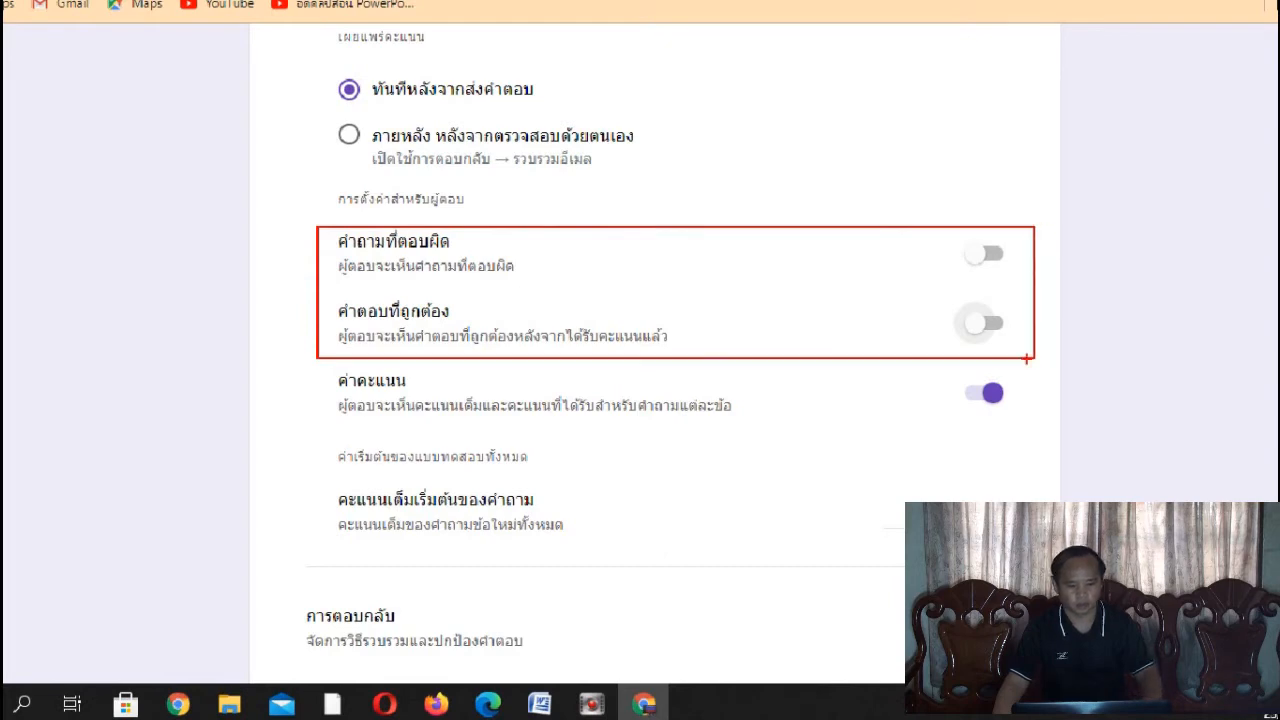
pyautogui.press('Escape')
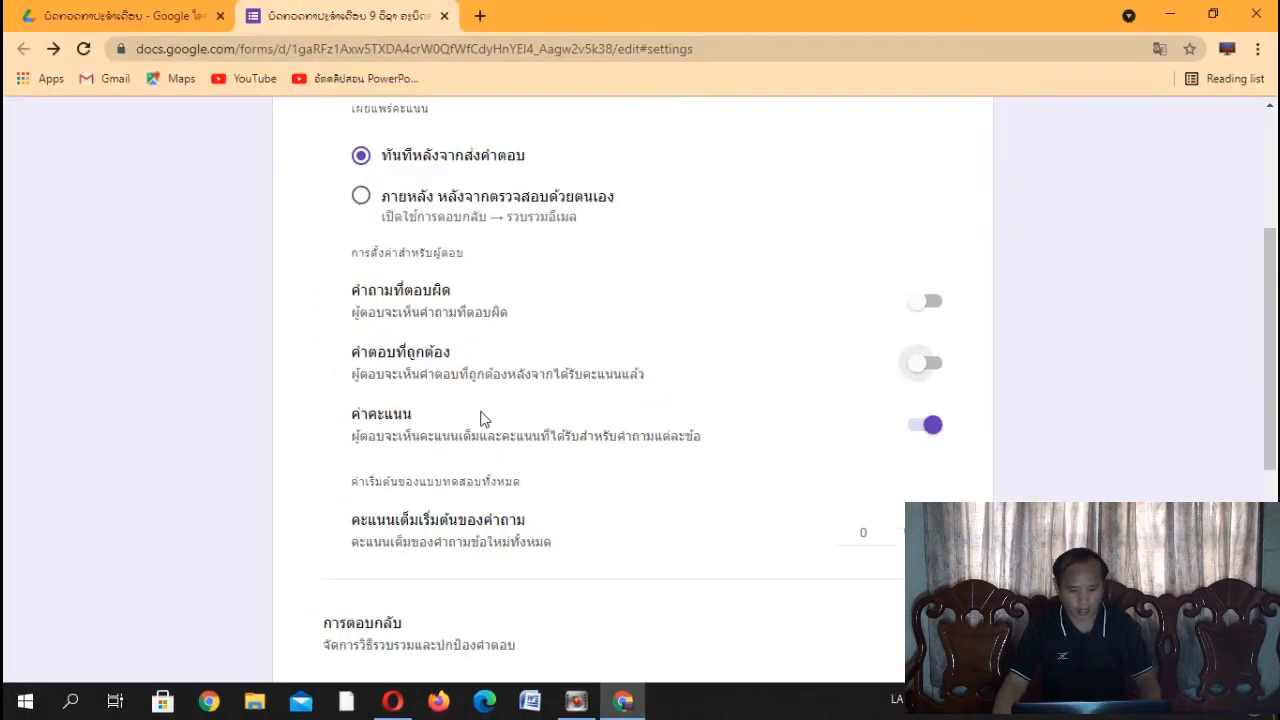
# Step: Set the default point value for new questions (คะแนนเต็มเริ่มต้นของคำถาม) to 1 in the quiz settings
pyautogui.scroll(-2, 445, 430)
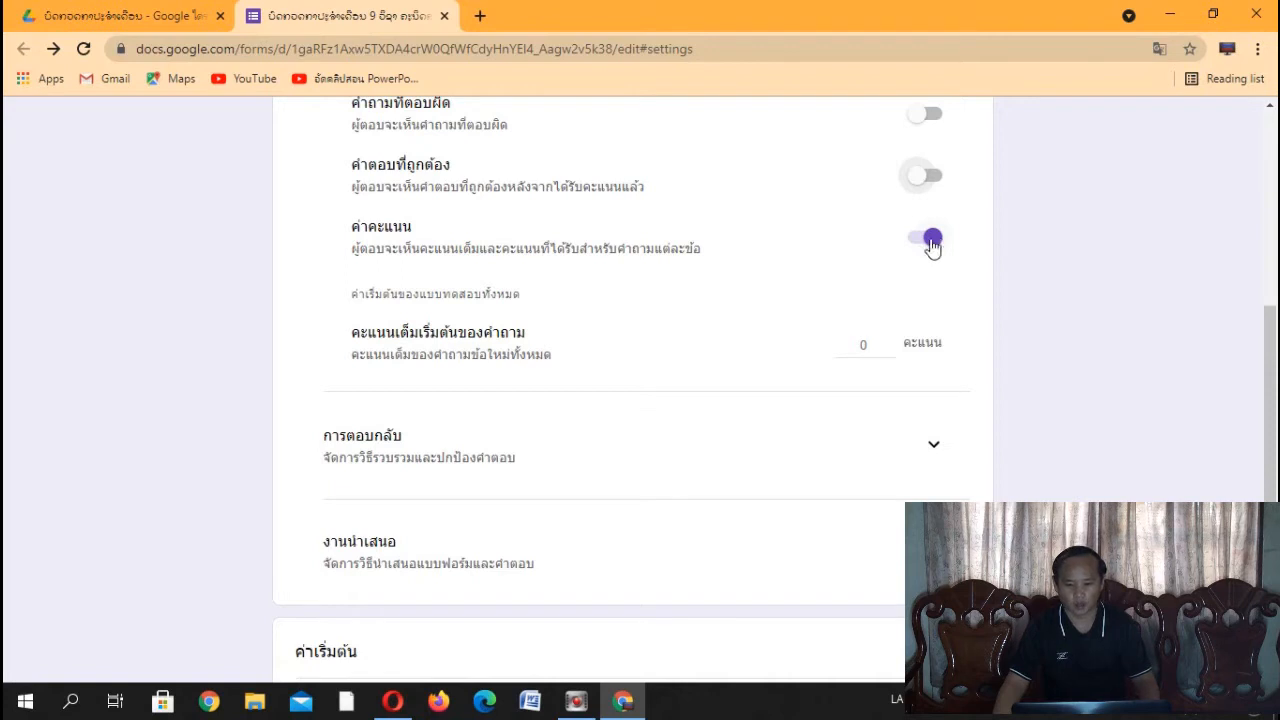
pyautogui.scroll(-1, 930, 248)
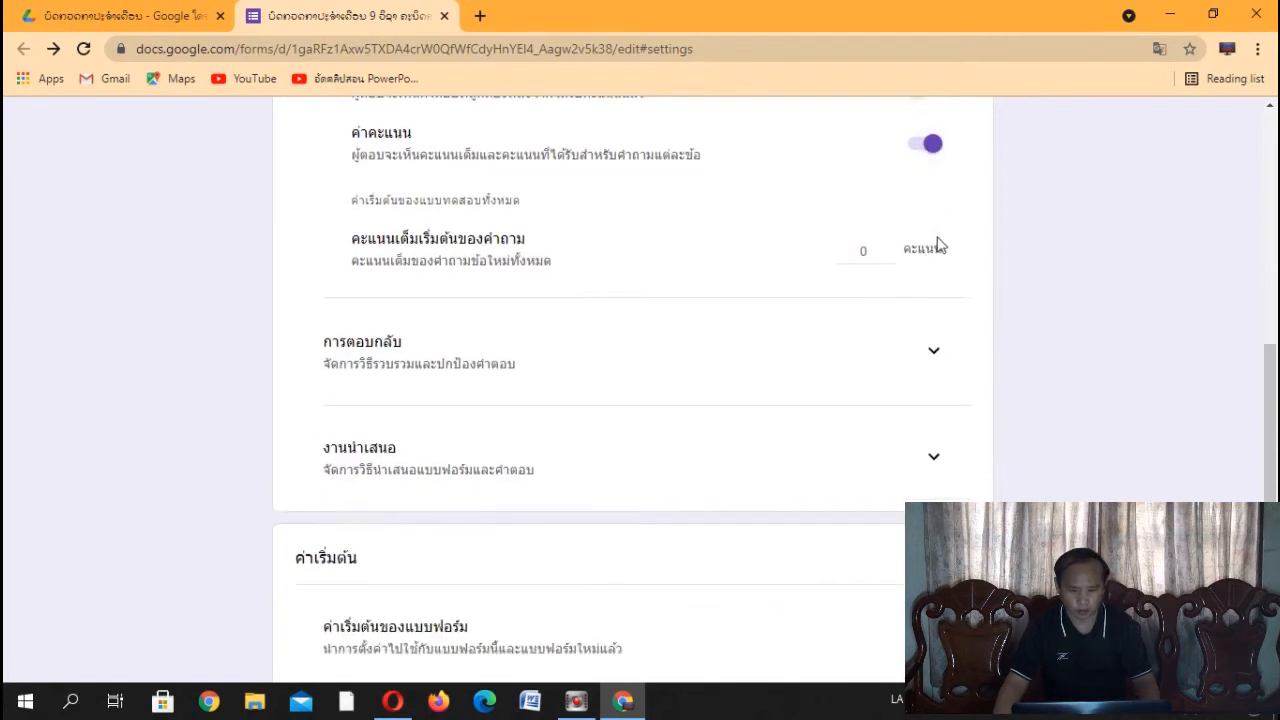
pyautogui.click(866, 252)
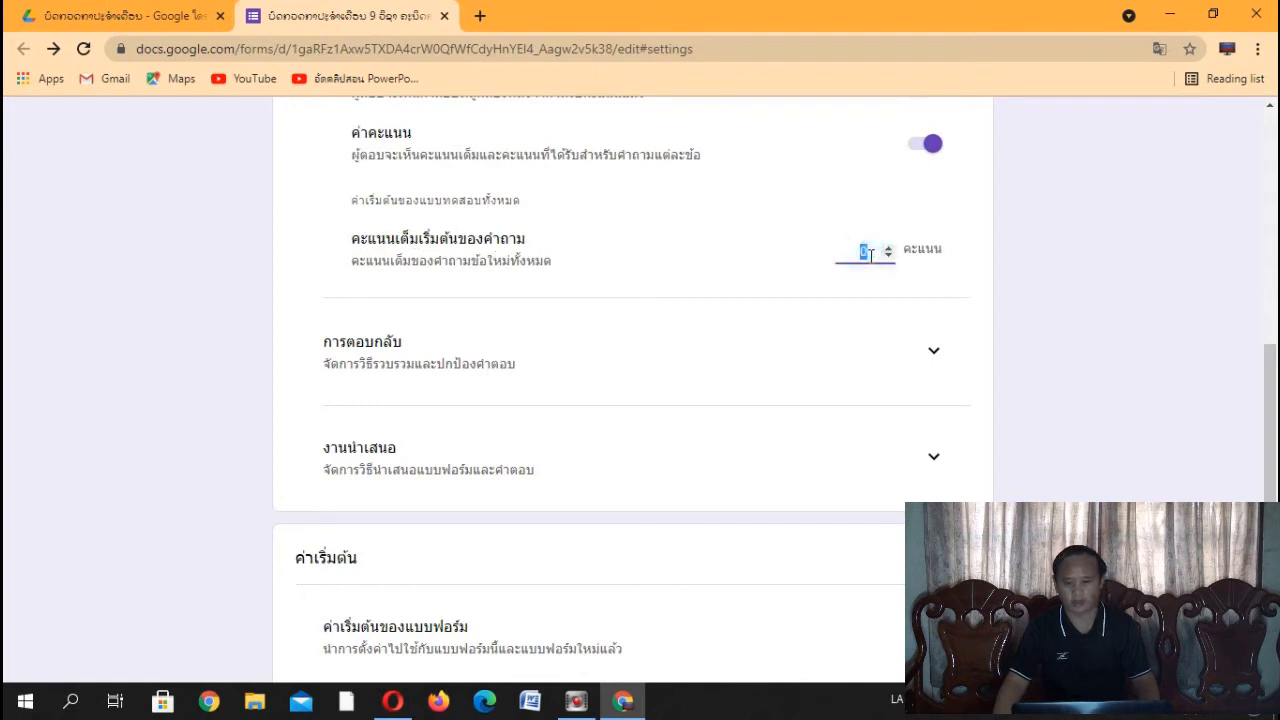
pyautogui.click(888, 251)
pyautogui.click(982, 264)
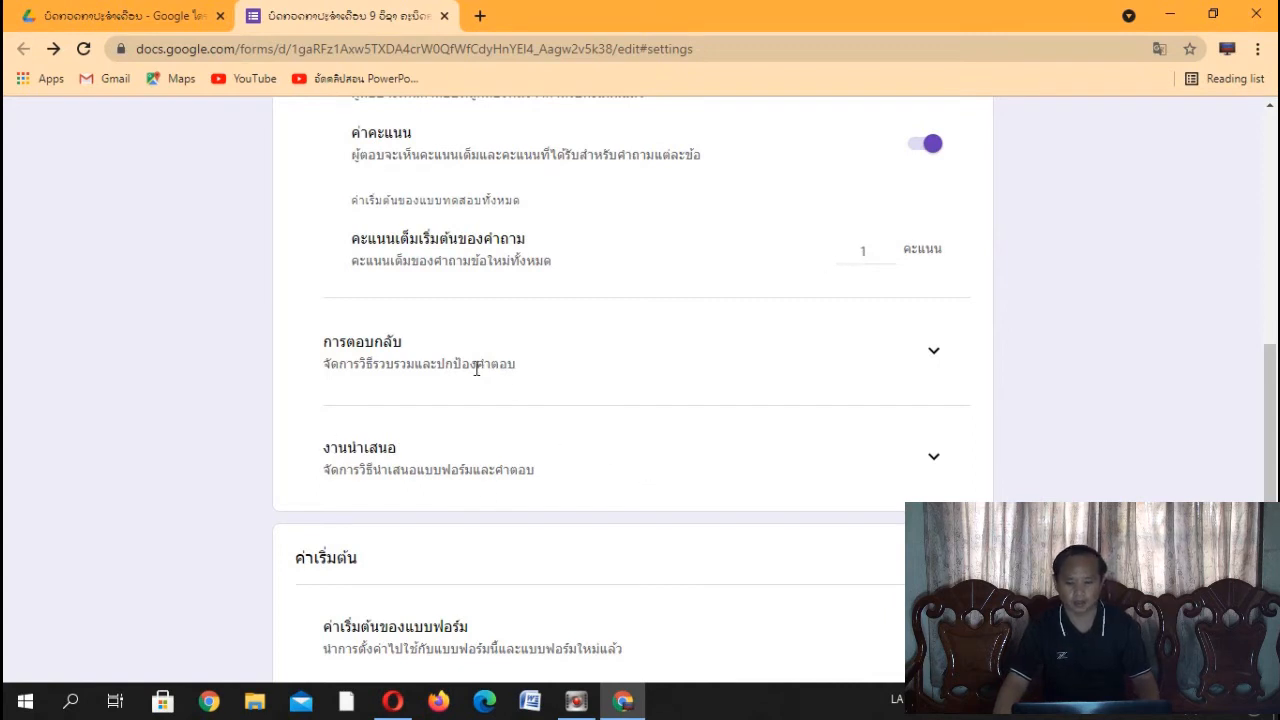
# Step: Expand the response settings (การตอบกลับ) and turn off collecting e-mail addresses (รวบรวมที่อยู่อีเมล)
pyautogui.scroll(-1, 585, 375)
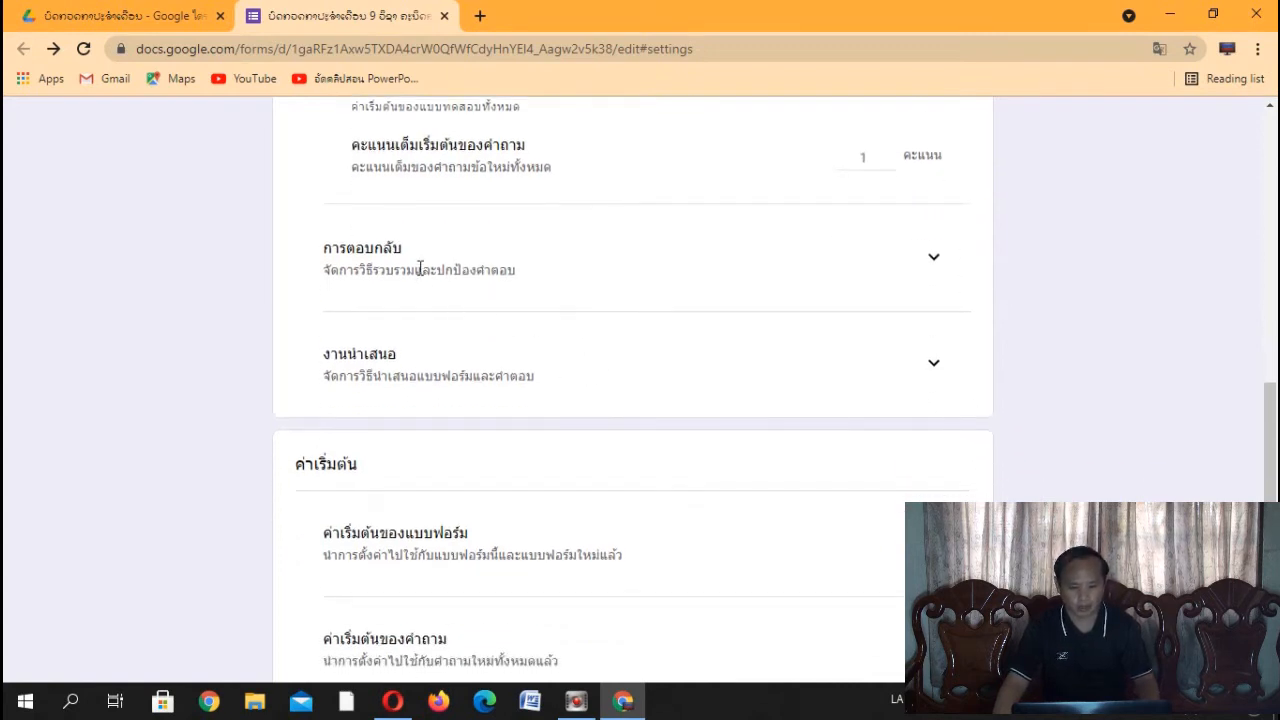
pyautogui.click(930, 262)
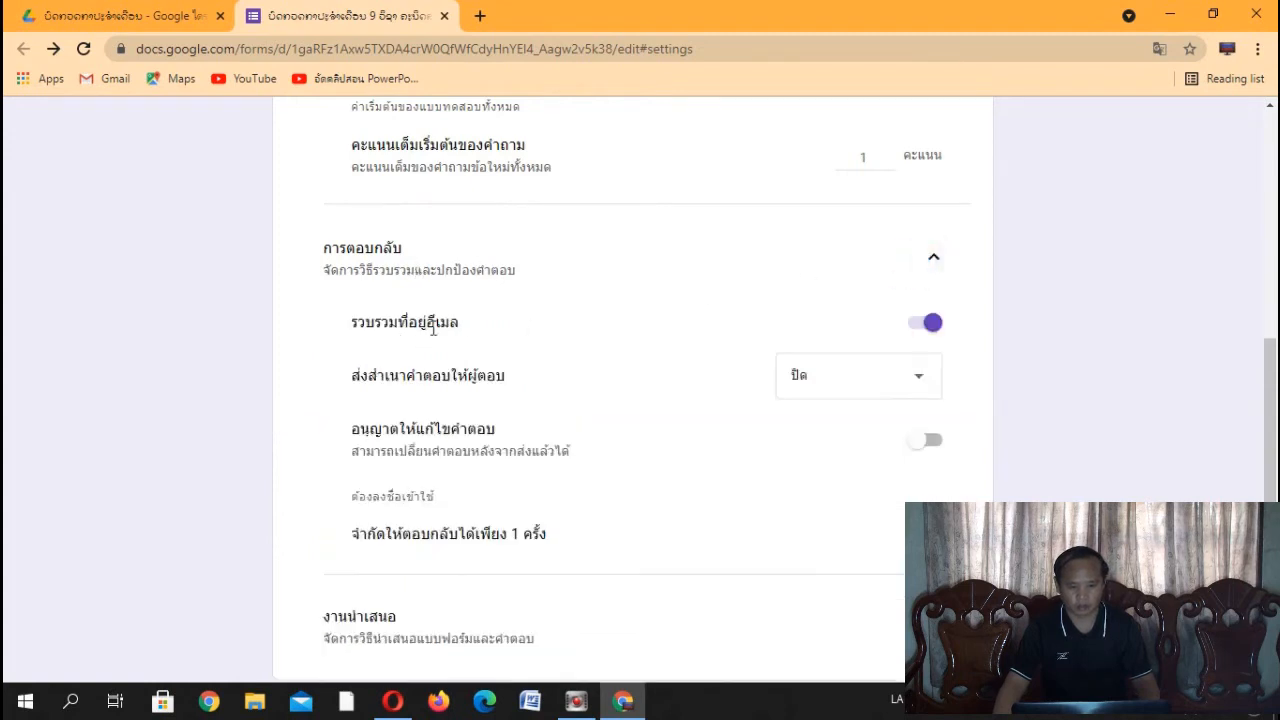
pyautogui.scroll(-1, 560, 330)
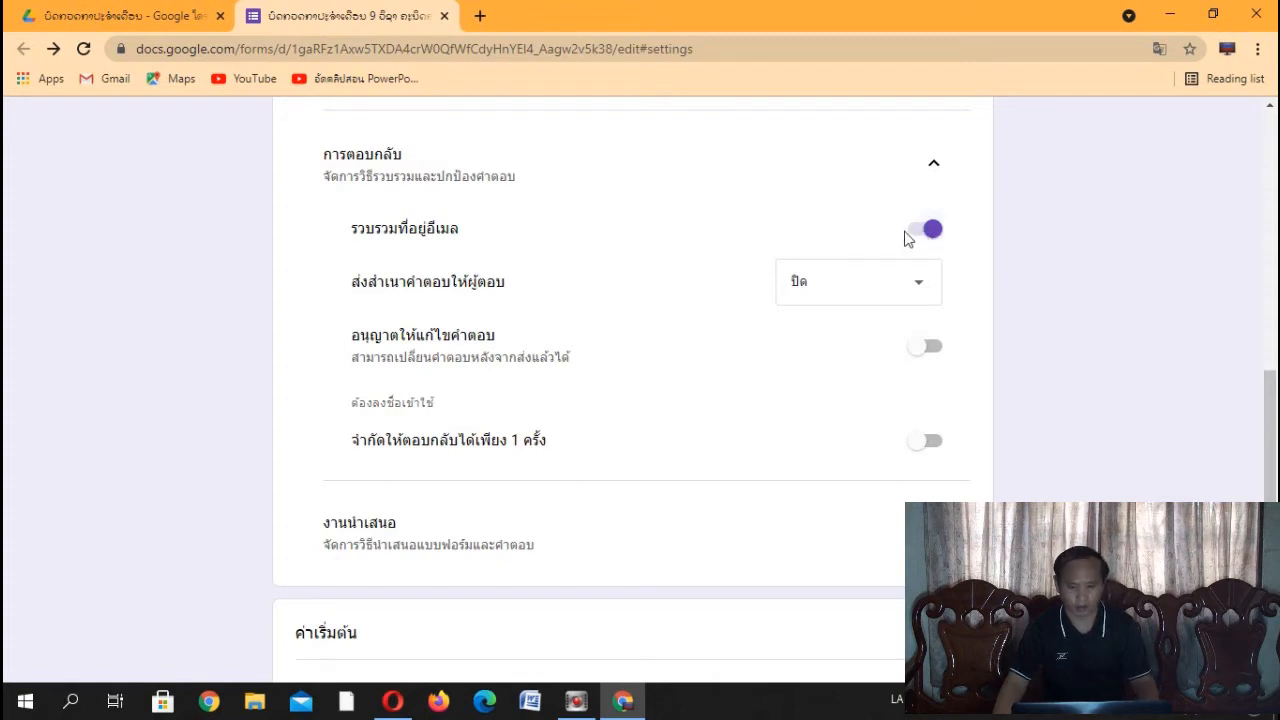
pyautogui.click(913, 236)
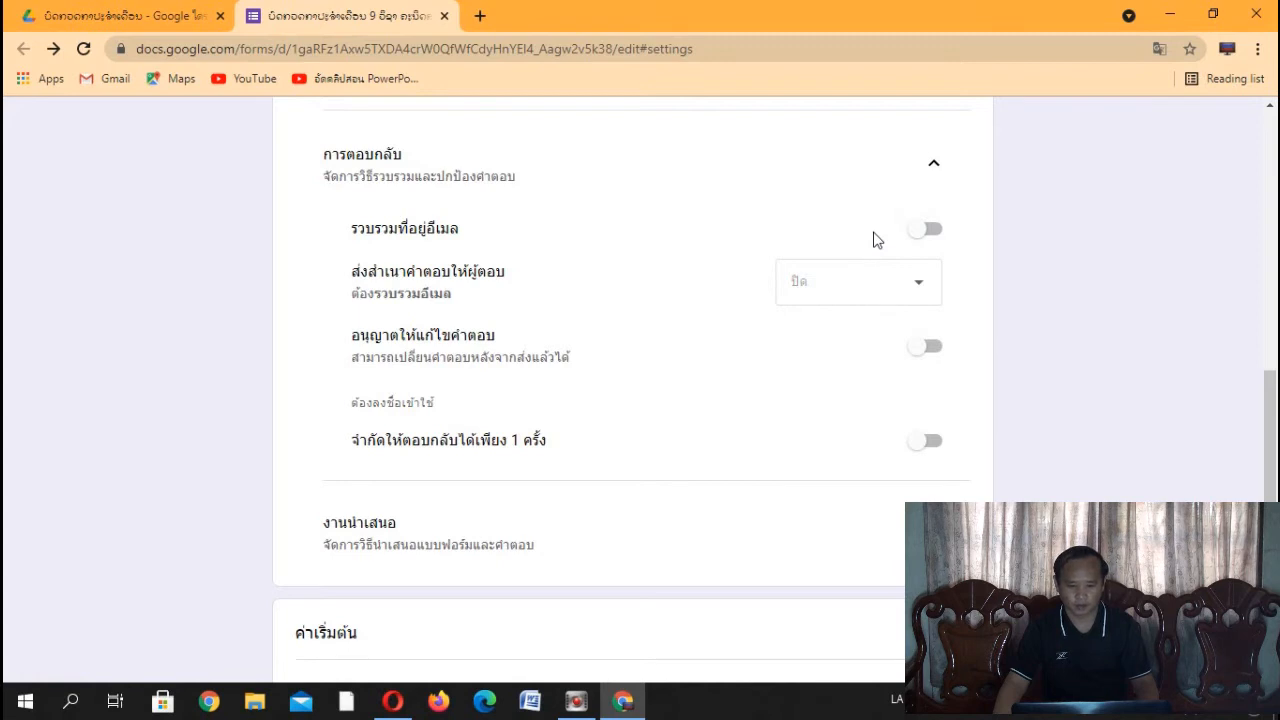
# Step: Try allowing response editing (อนุญาตให้แก้ไขคำตอบ) and limiting respondents to 1 response, switching each option back off
pyautogui.scroll(-2, 874, 240)
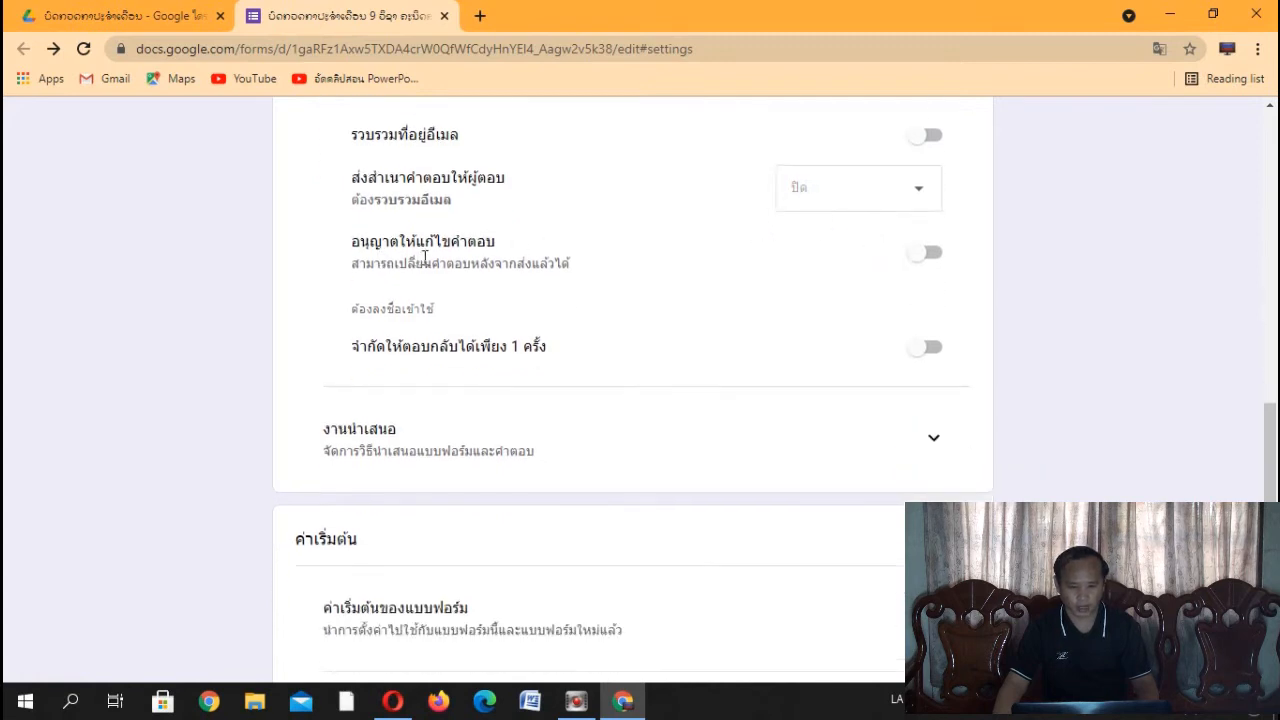
pyautogui.click(933, 256)
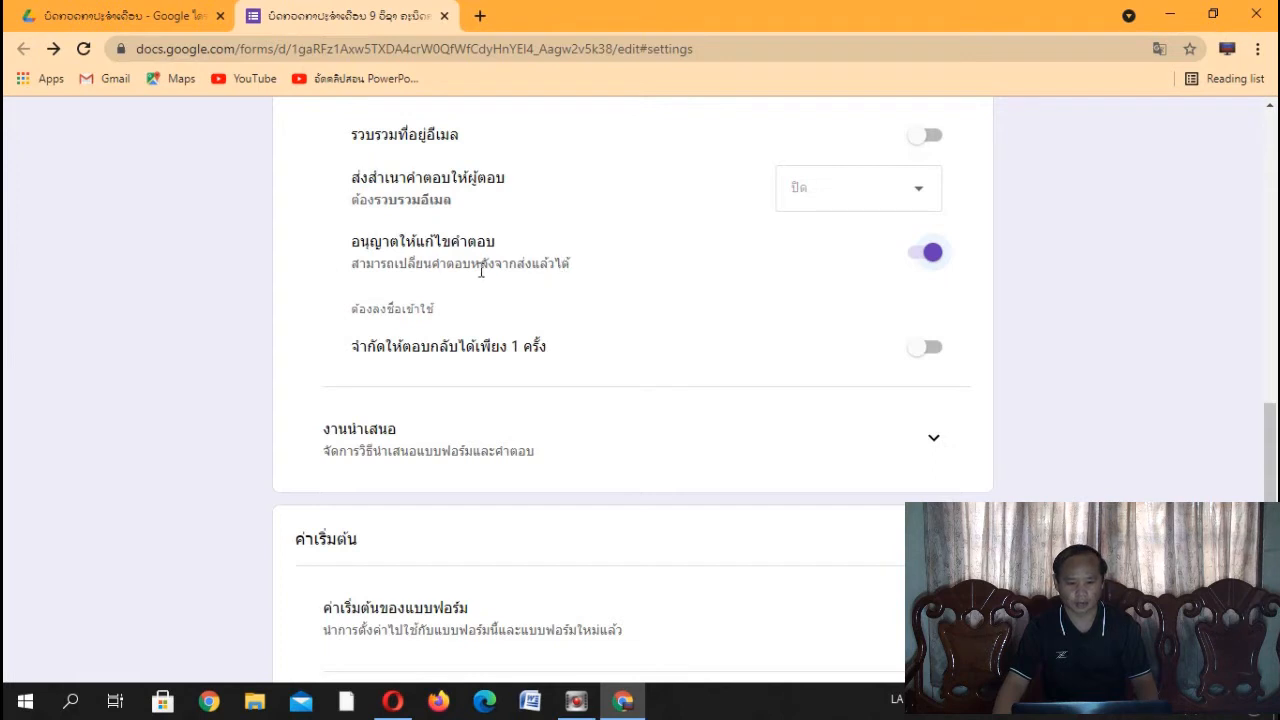
pyautogui.click(920, 262)
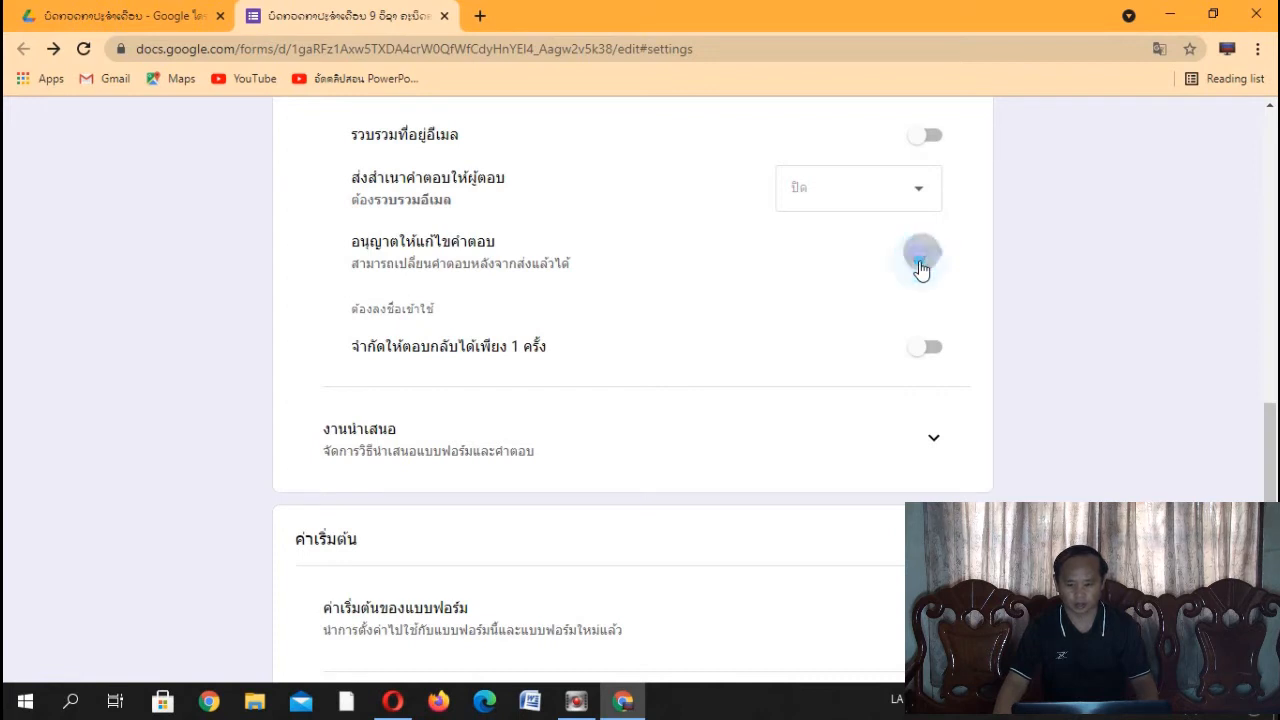
pyautogui.scroll(-1, 918, 268)
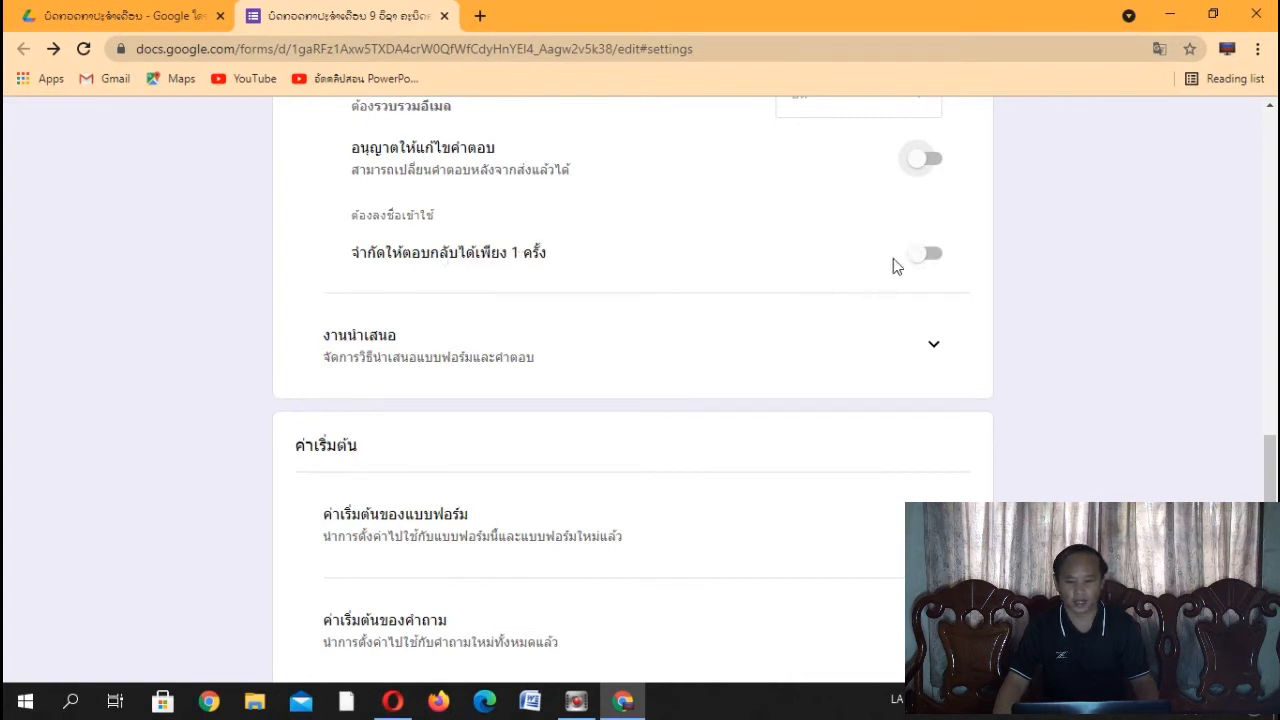
pyautogui.click(934, 260)
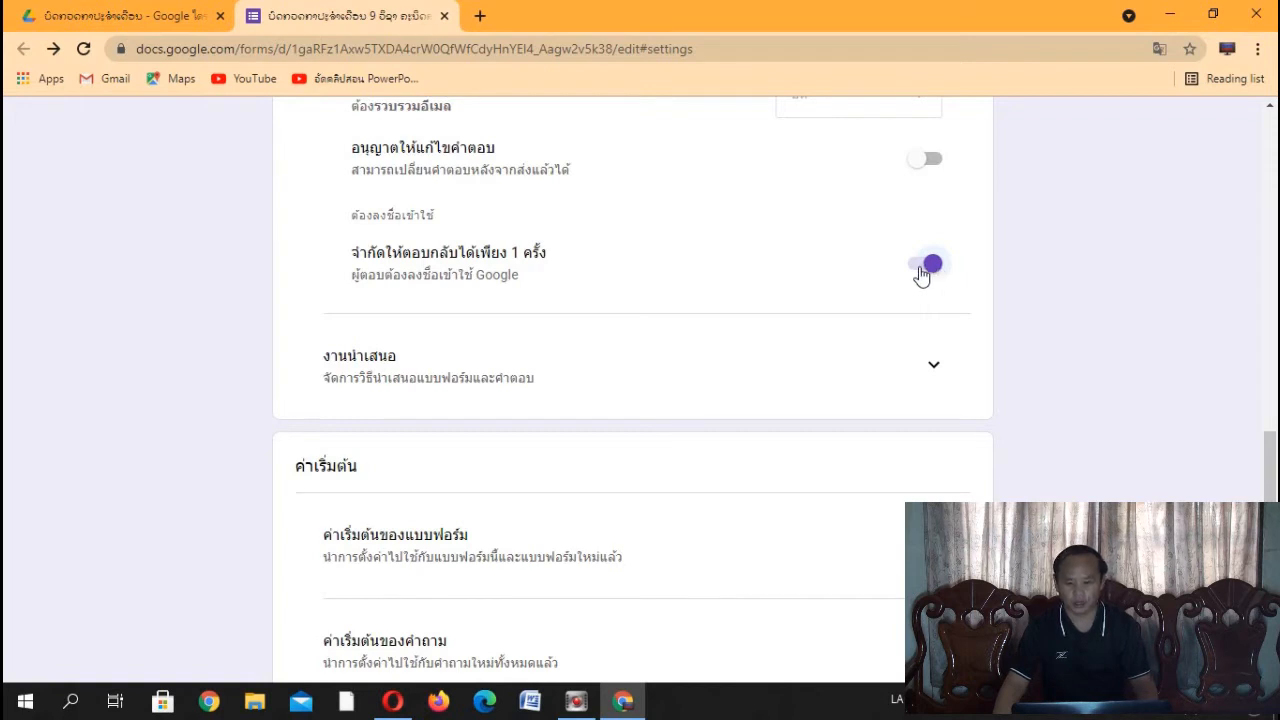
pyautogui.click(918, 266)
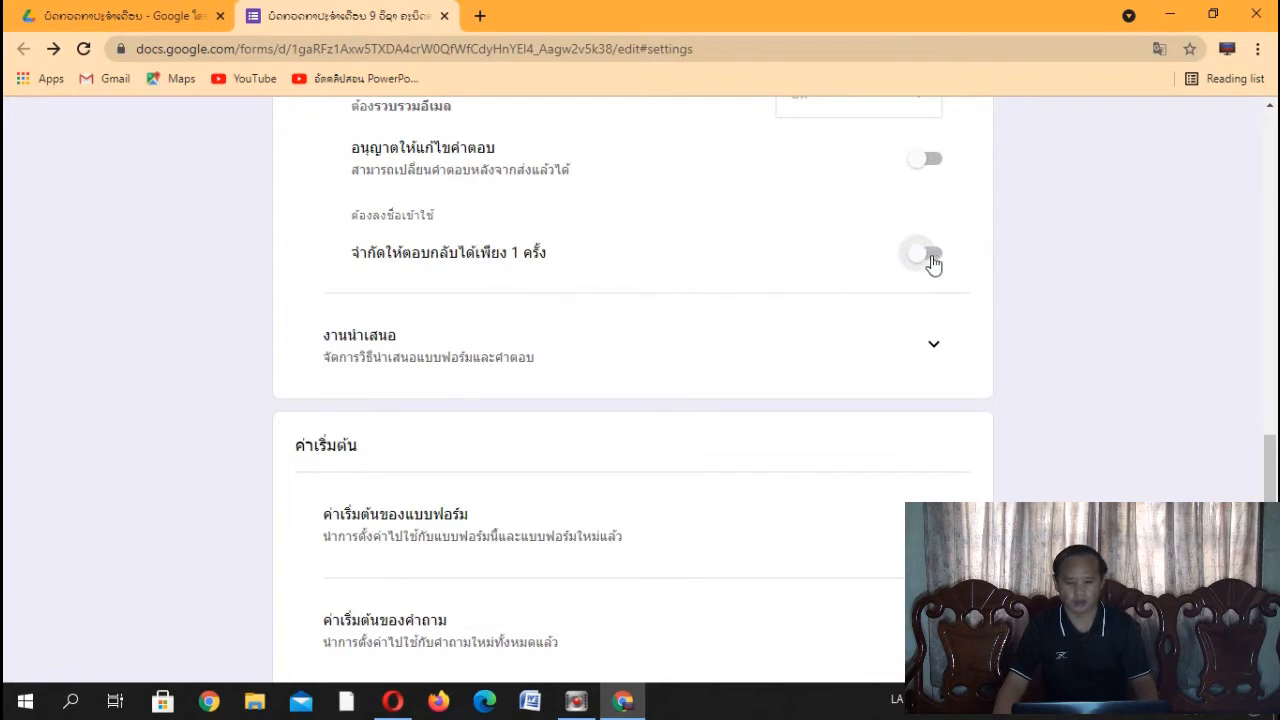
# Step: Expand the presentation settings (งานนำเสนอ) and enable shuffling of the question order (สับเปลี่ยนลำดับของคำถาม)
pyautogui.scroll(-2, 930, 256)
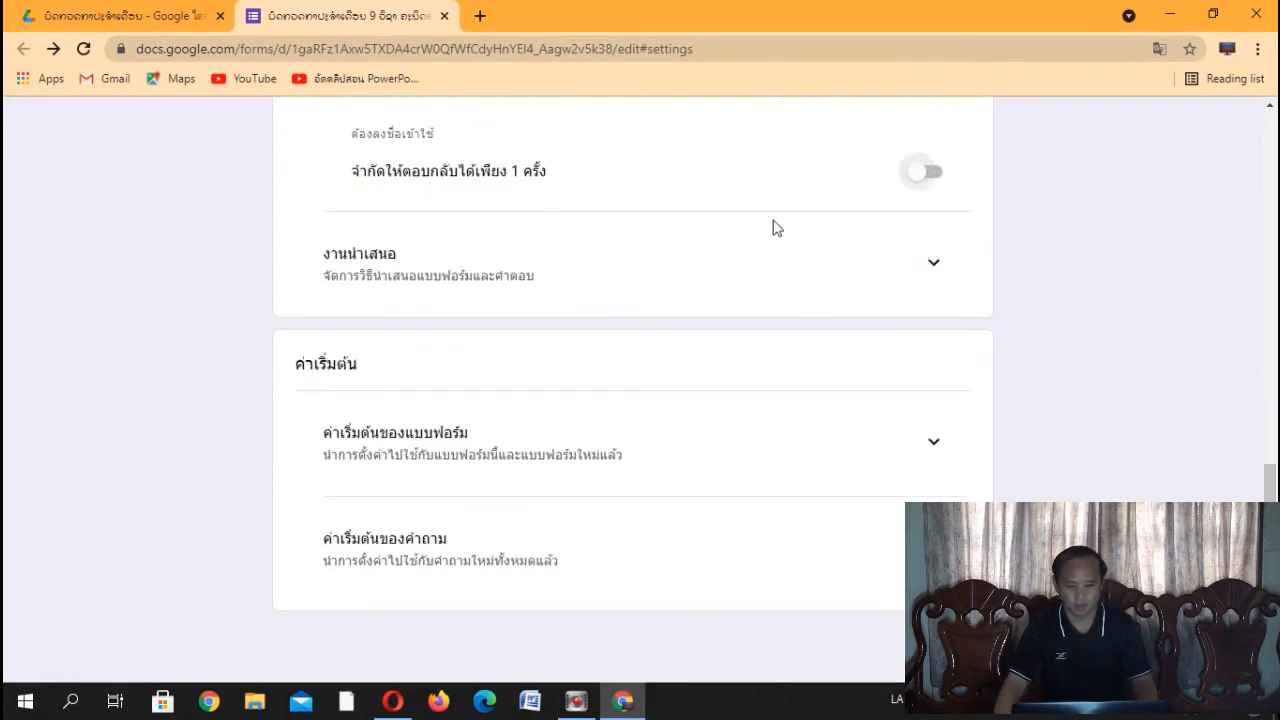
pyautogui.click(933, 268)
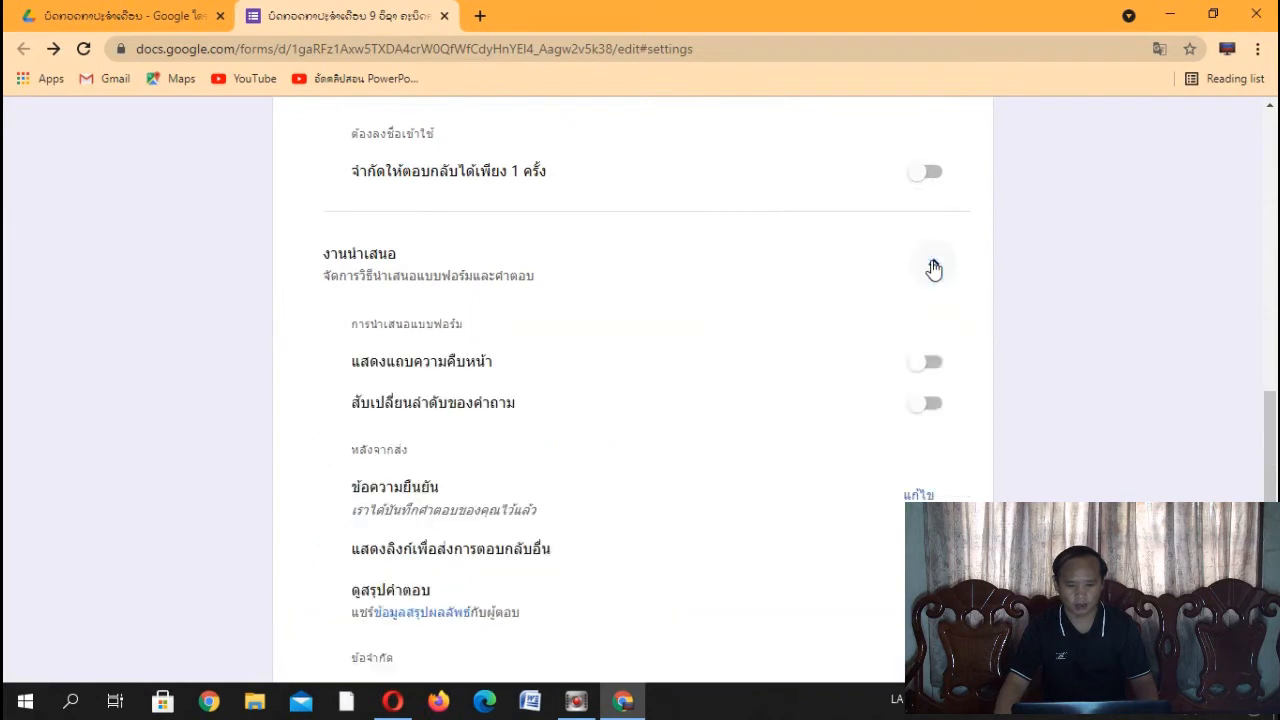
pyautogui.scroll(-1, 931, 266)
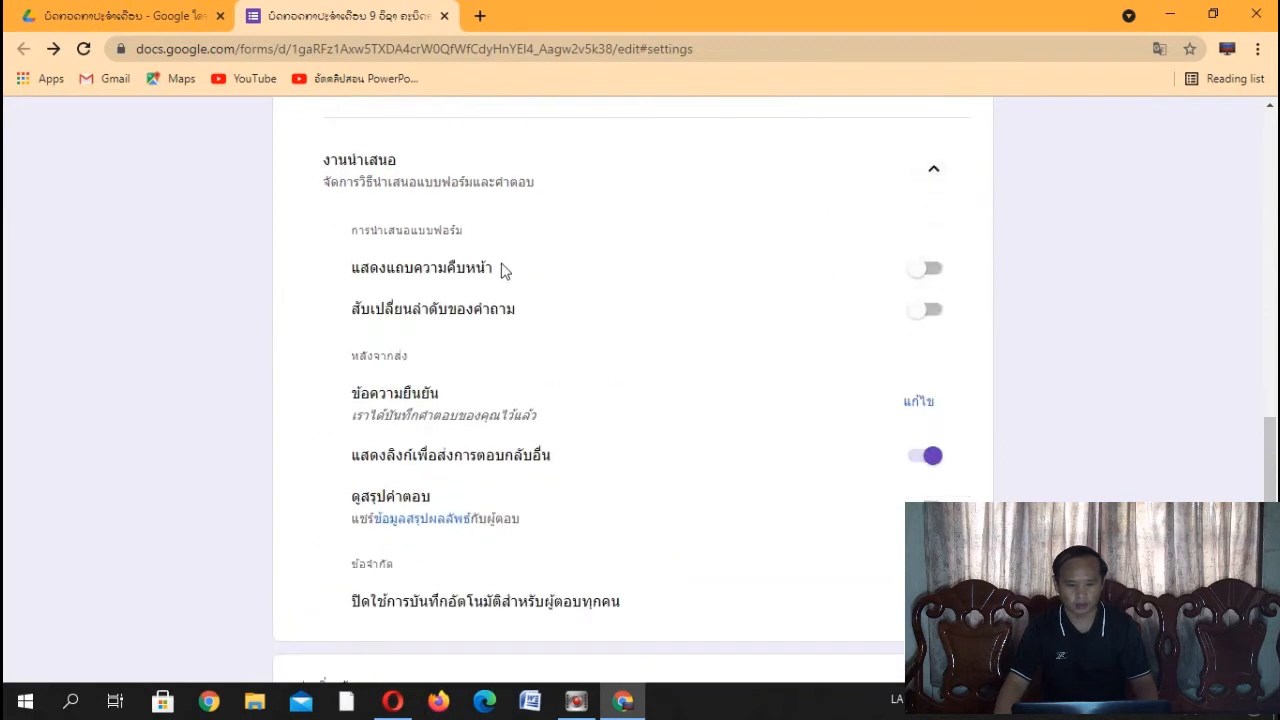
pyautogui.scroll(-1, 468, 262)
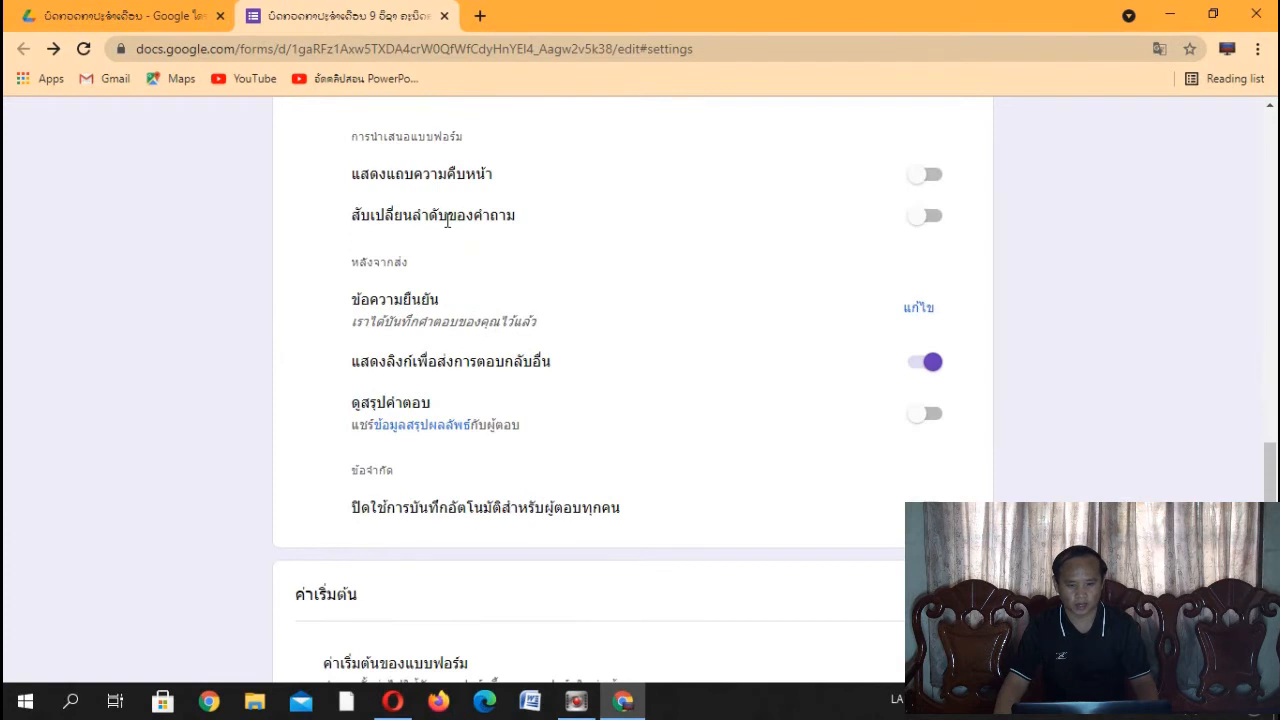
pyautogui.scroll(1, 447, 222)
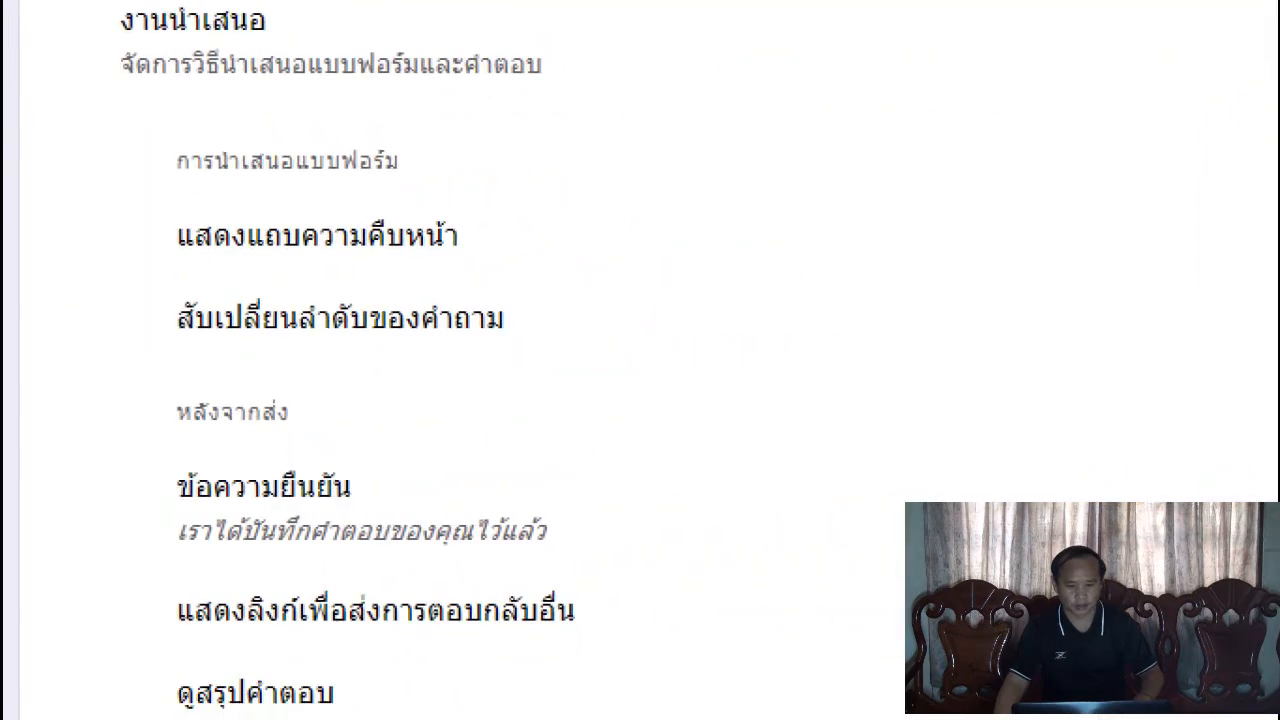
pyautogui.click(620, 326)
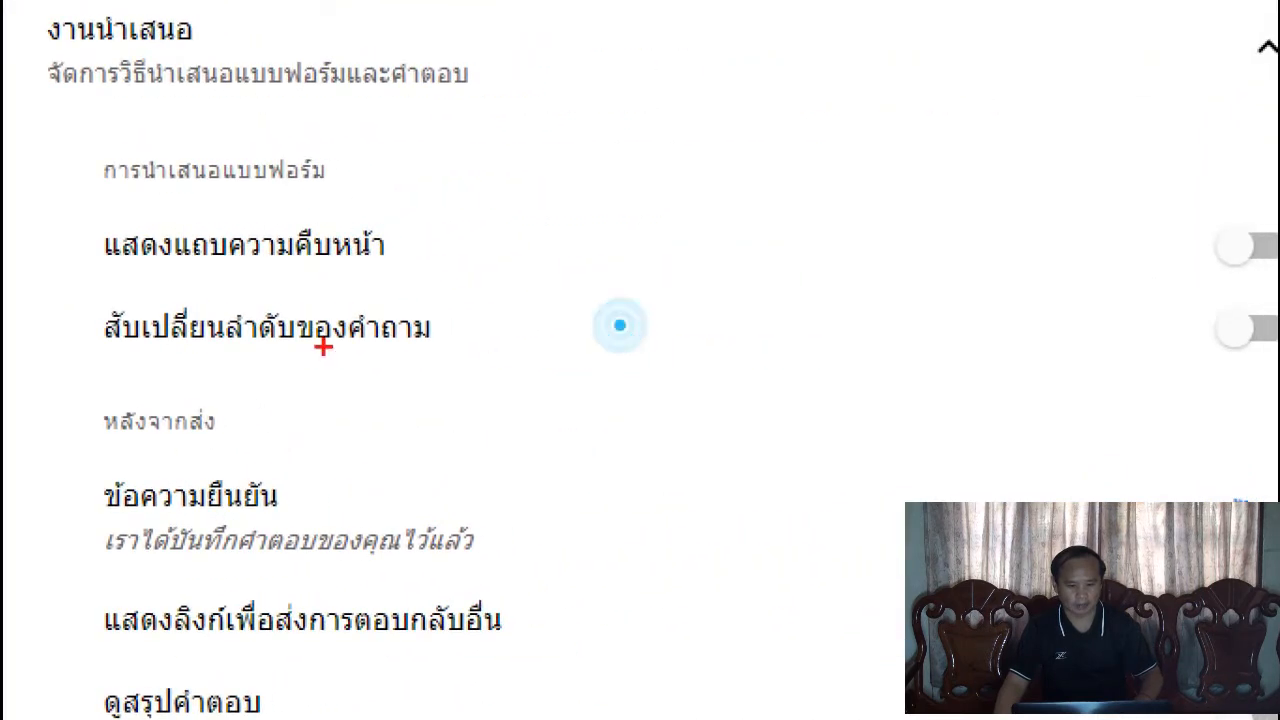
pyautogui.moveTo(83, 292)
pyautogui.mouseDown()
pyautogui.moveTo(484, 366)
pyautogui.moveTo(691, 522)
pyautogui.mouseUp()
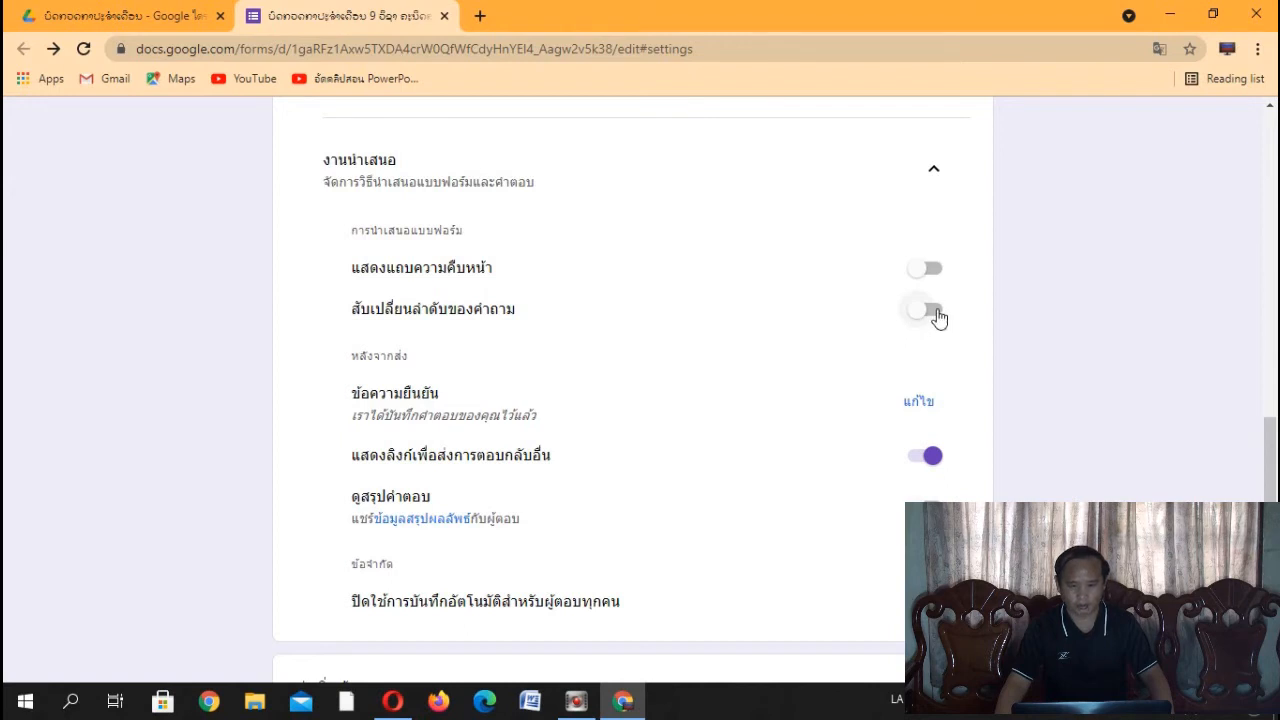
pyautogui.click(938, 318)
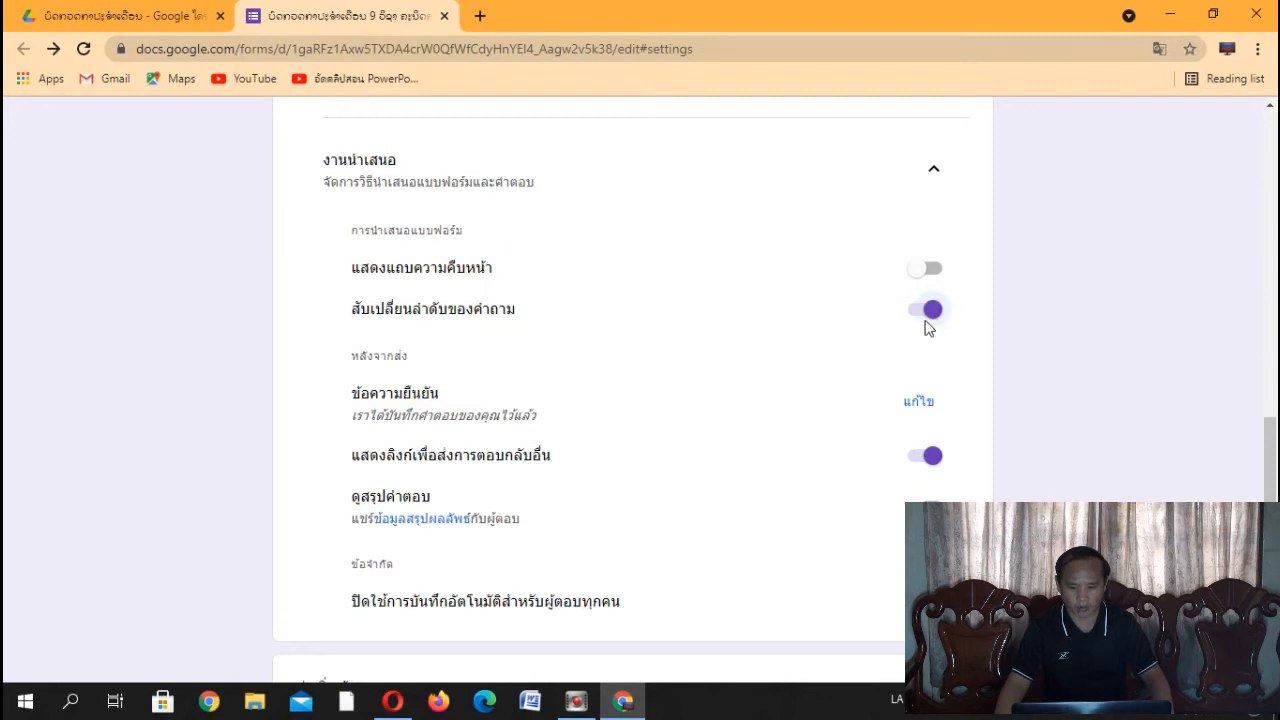
# Step: Enable sharing the results summary with respondents (ดูสรุปคำตอบ) in the presentation settings
pyautogui.scroll(-1, 929, 323)
pyautogui.scroll(1, 929, 328)
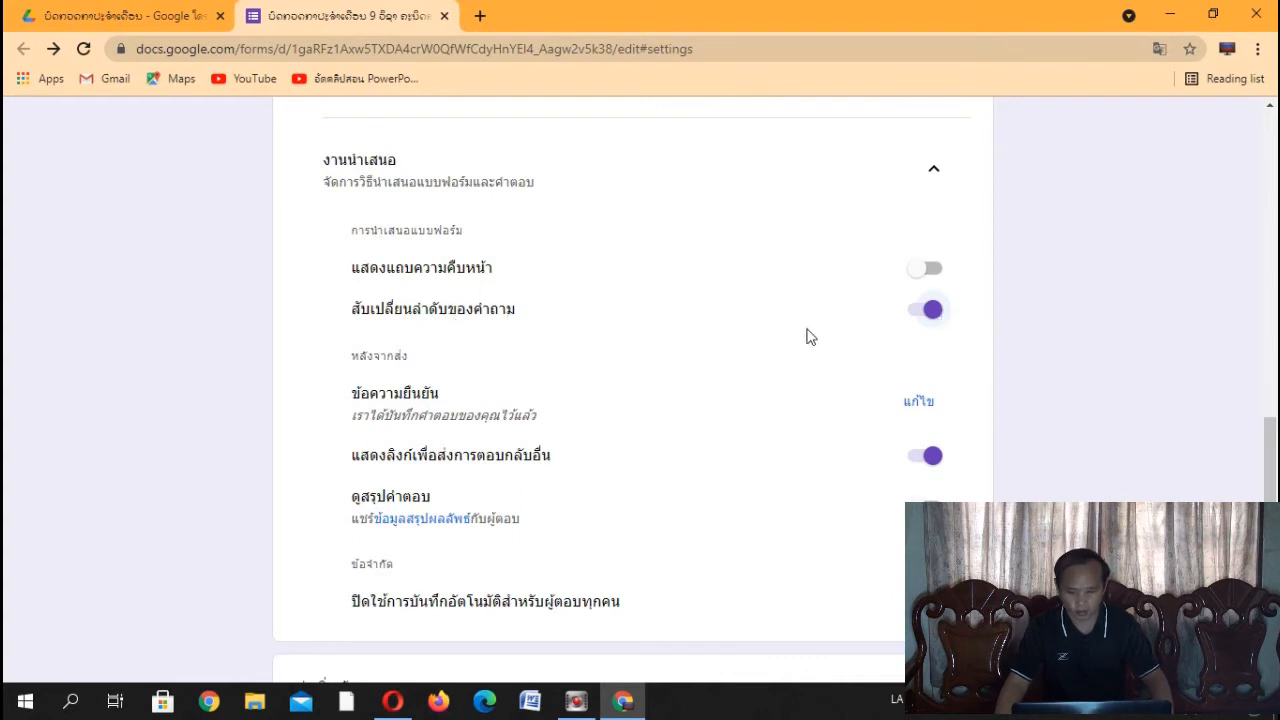
pyautogui.scroll(-1, 822, 336)
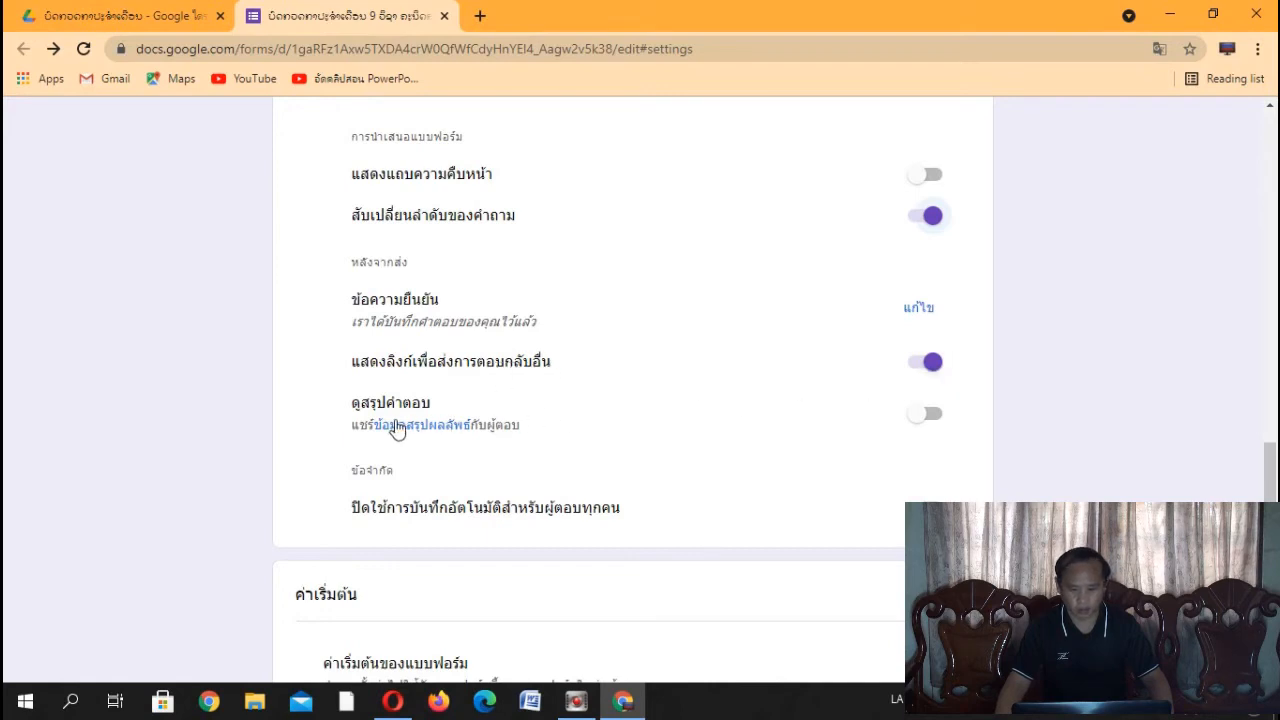
pyautogui.click(932, 415)
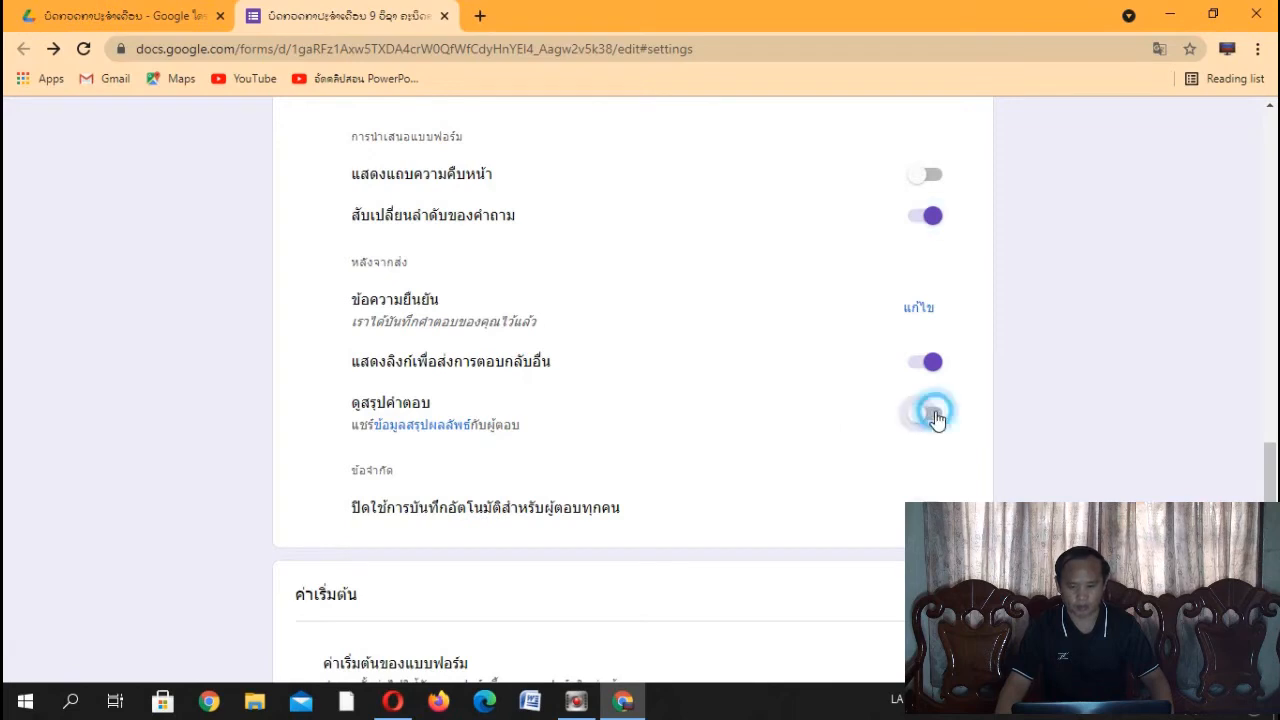
# Step: Try disabling autosave for all respondents (ปิดใช้การบันทึกอัตโนมัติสำหรับผู้ตอบทุกคน), and switch the option back off
pyautogui.scroll(-1, 937, 420)
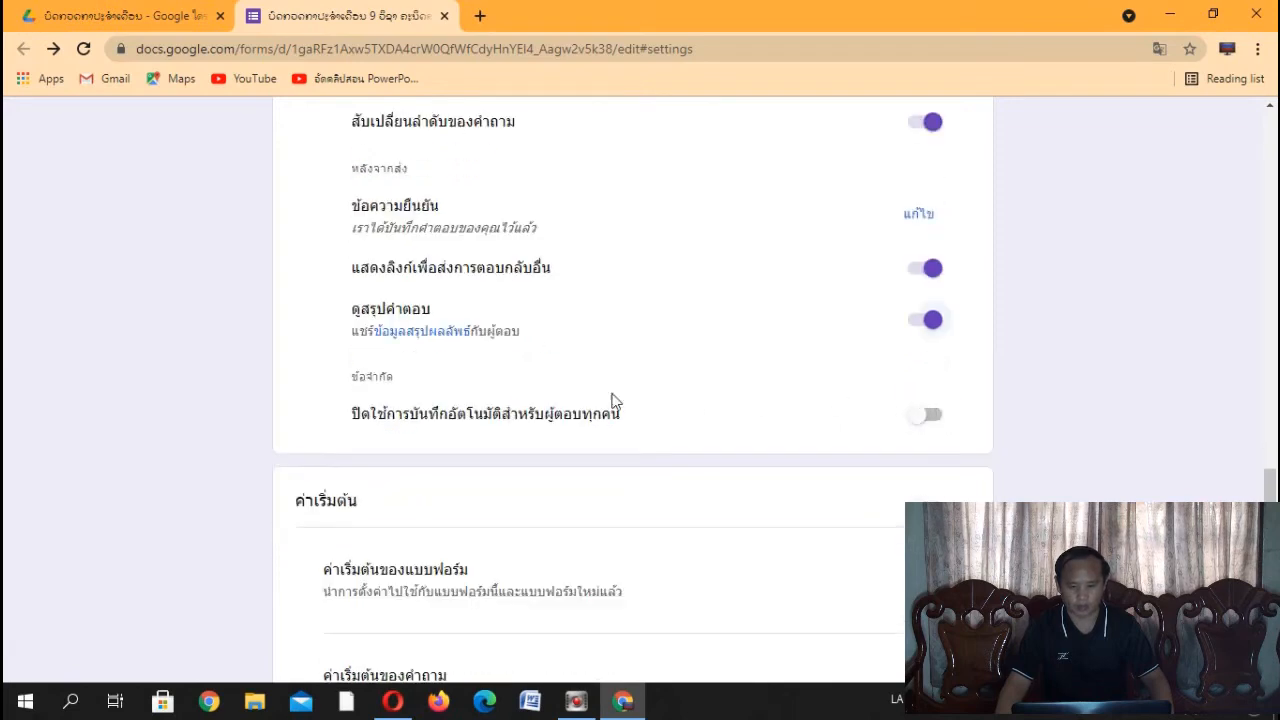
pyautogui.scroll(-1, 614, 400)
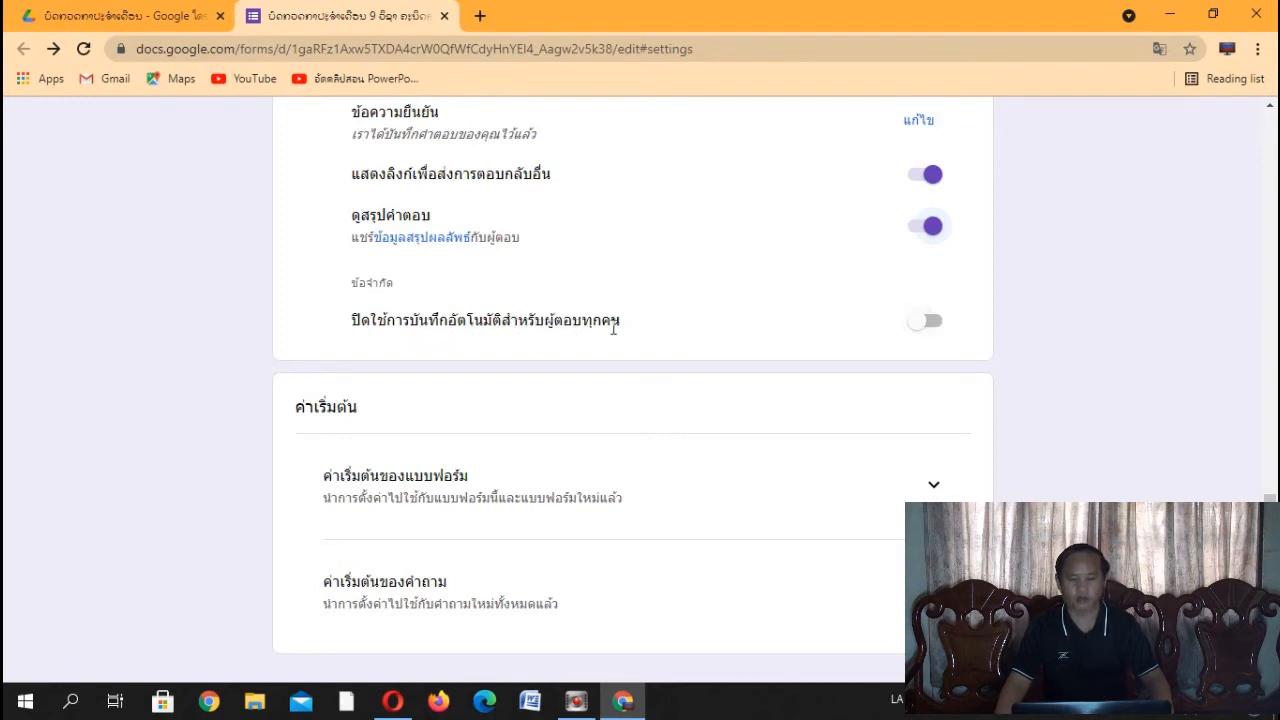
pyautogui.click(940, 333)
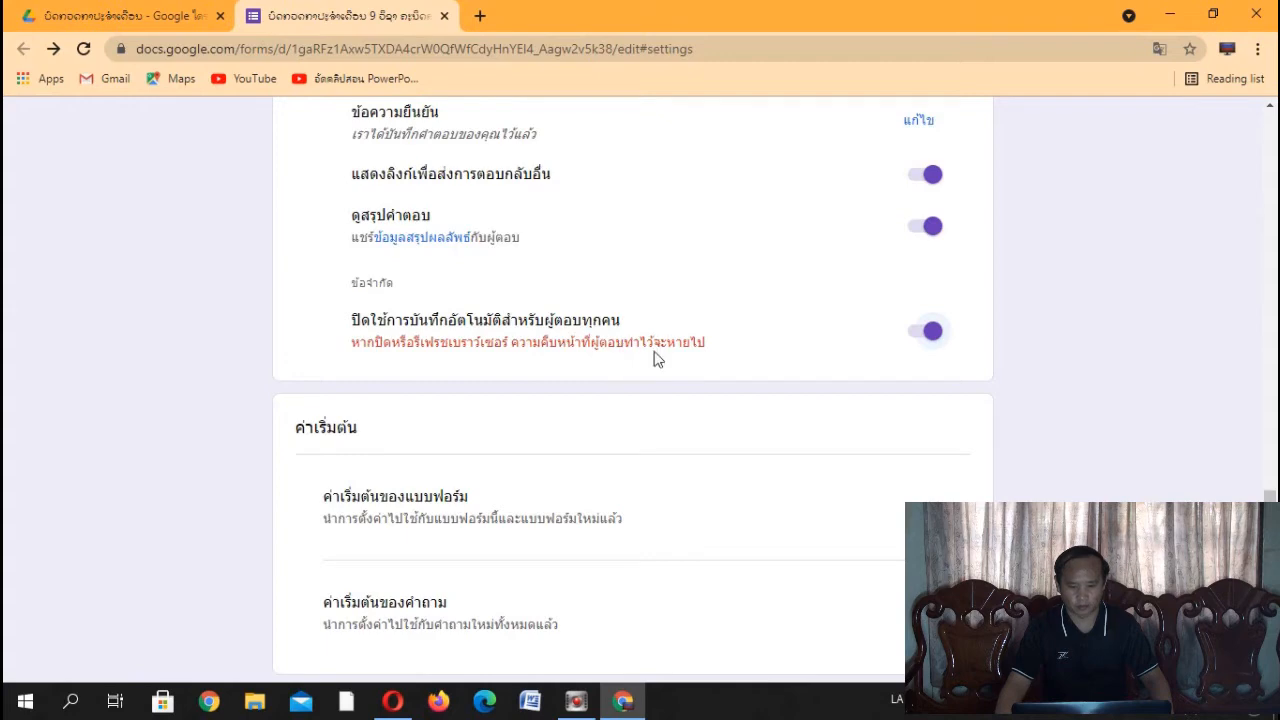
pyautogui.click(917, 338)
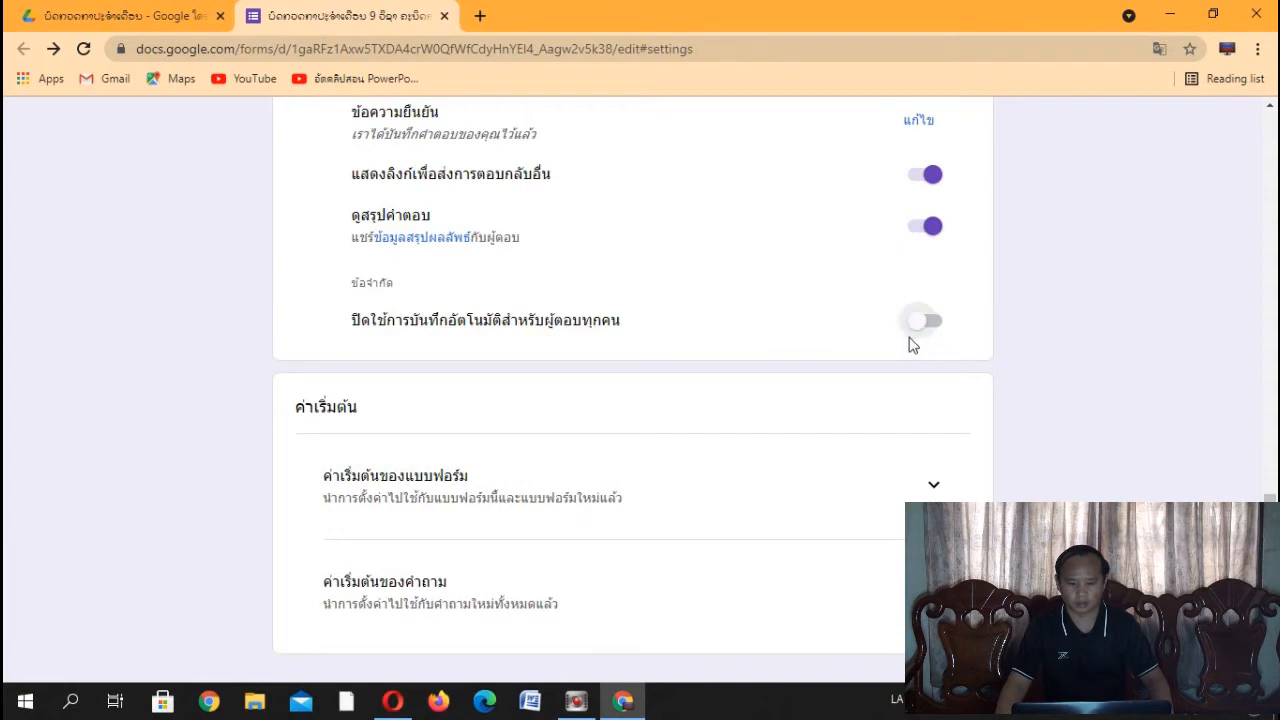
# Step: Expand the form defaults (ค่าเริ่มต้นของแบบฟอร์ม) and question defaults (ค่าเริ่มต้นของคำถาม) to examine their options
pyautogui.scroll(-1, 905, 330)
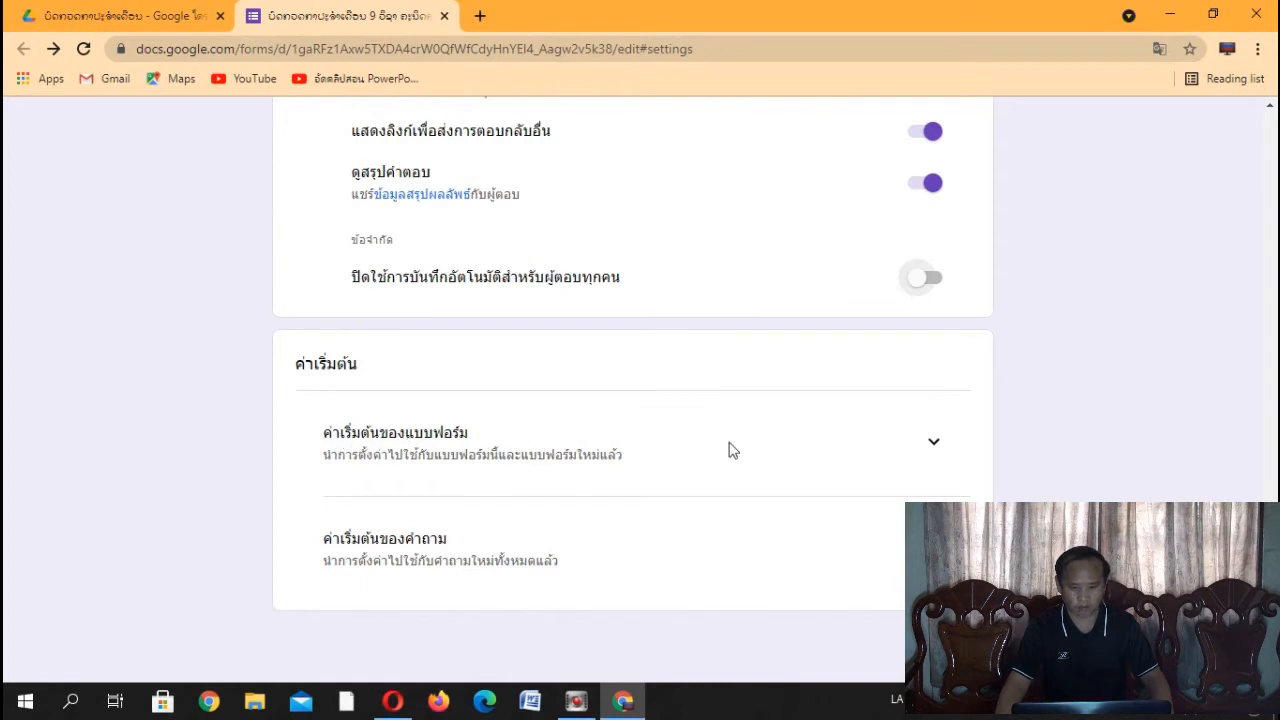
pyautogui.click(936, 450)
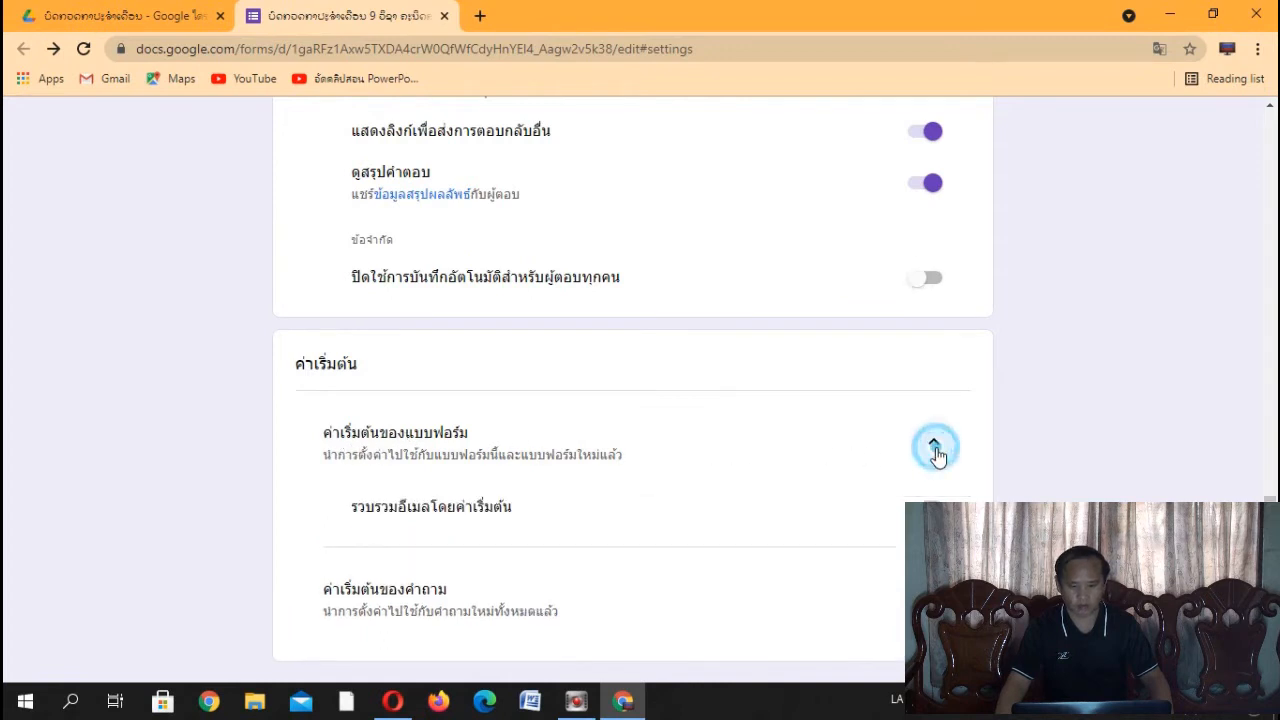
pyautogui.scroll(-1, 934, 456)
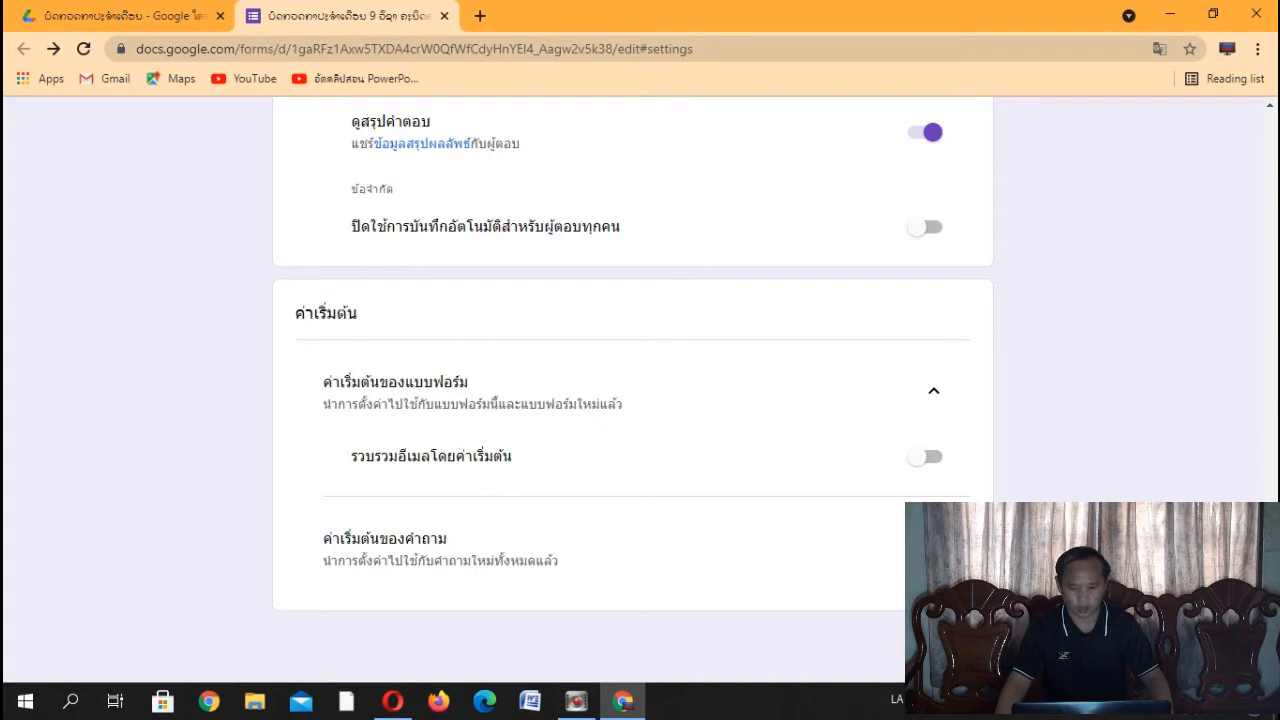
pyautogui.click(934, 547)
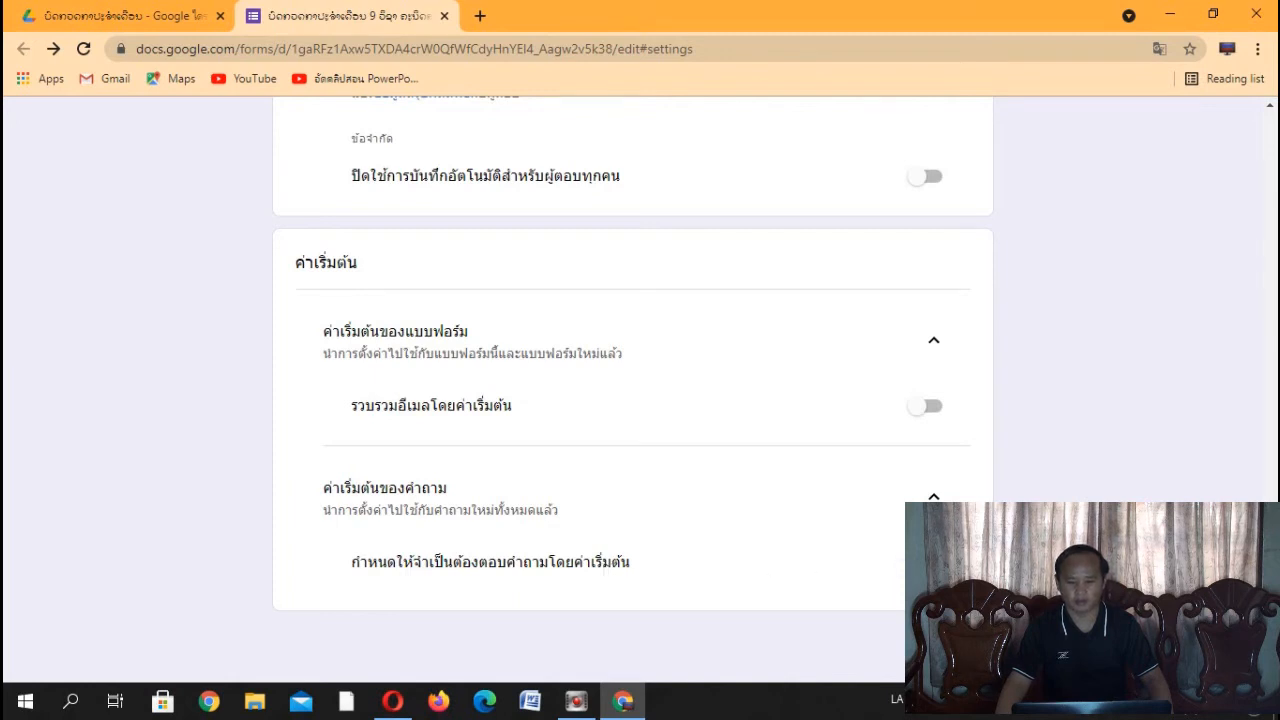
# Step: Return from the settings to the form's questions (คำถาม) and look over them
pyautogui.scroll(1, 632, 390)
pyautogui.scroll(10, 632, 390)
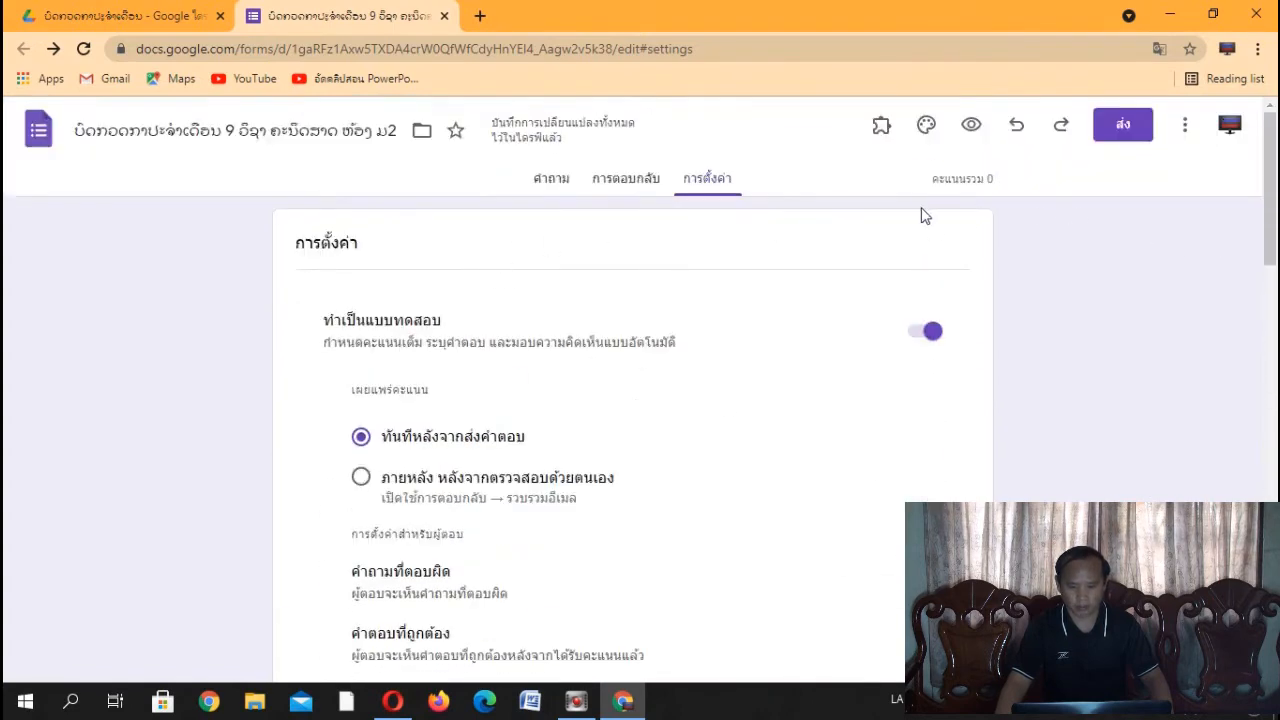
pyautogui.click(549, 186)
pyautogui.scroll(-3, 622, 263)
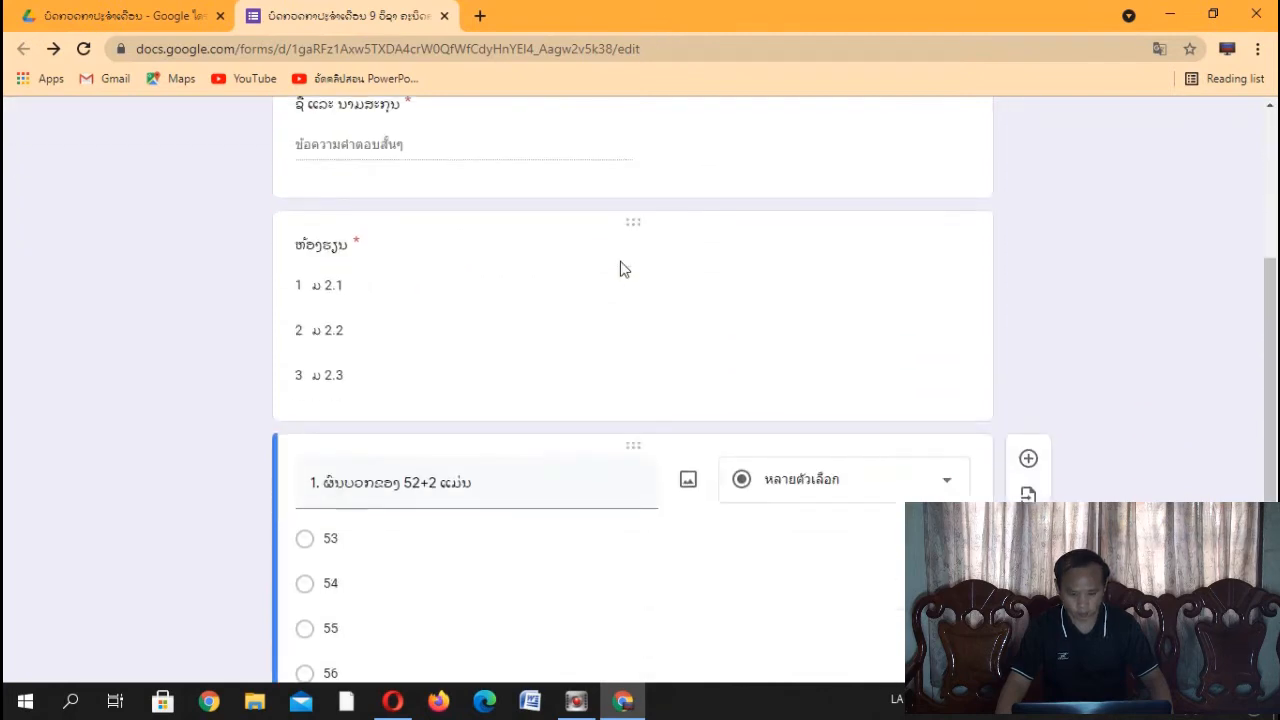
pyautogui.scroll(3, 623, 268)
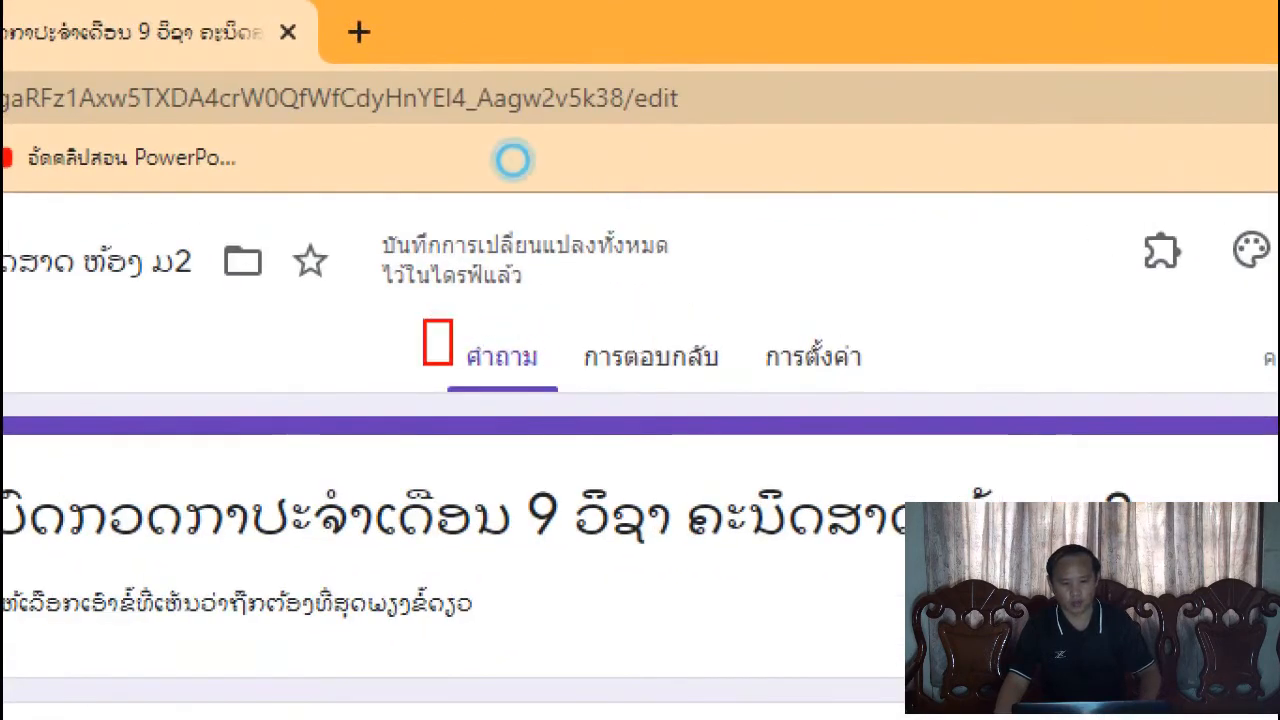
pyautogui.moveTo(452, 365); pyautogui.dragTo(562, 398)
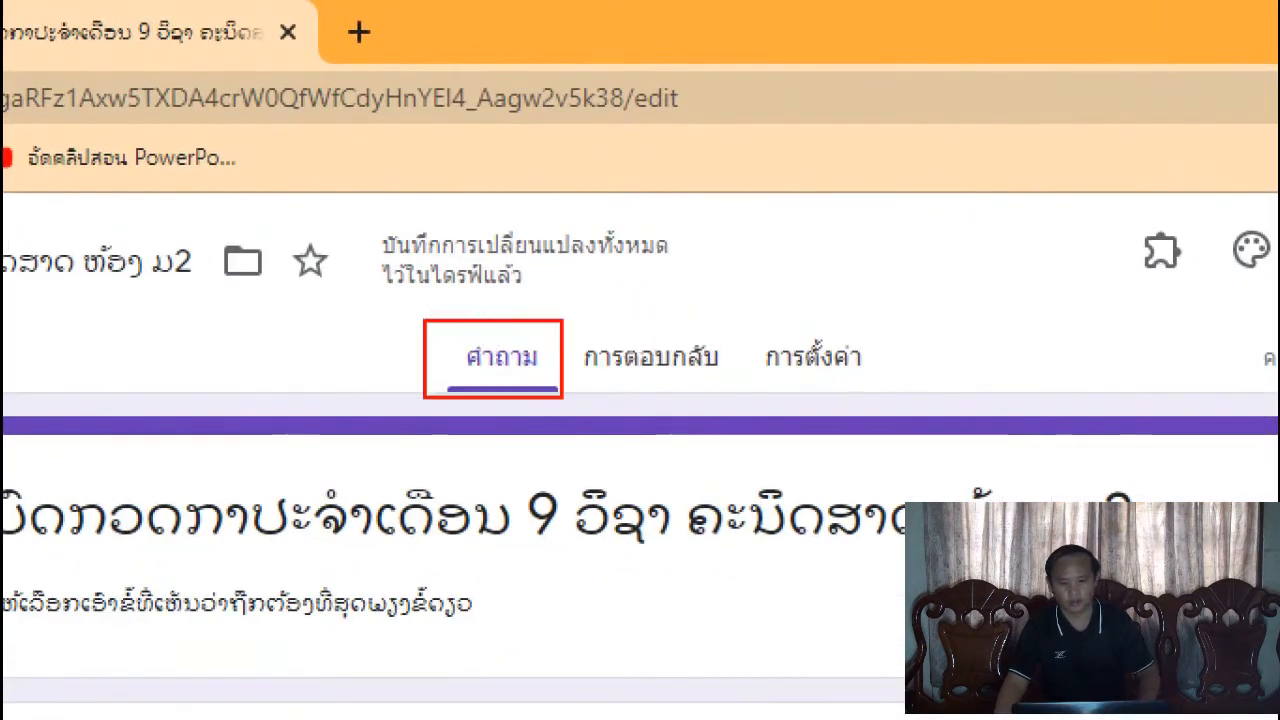
pyautogui.moveTo(568, 323)
pyautogui.mouseDown()
pyautogui.moveTo(629, 386)
pyautogui.moveTo(752, 397)
pyautogui.moveTo(735, 392)
pyautogui.mouseUp()
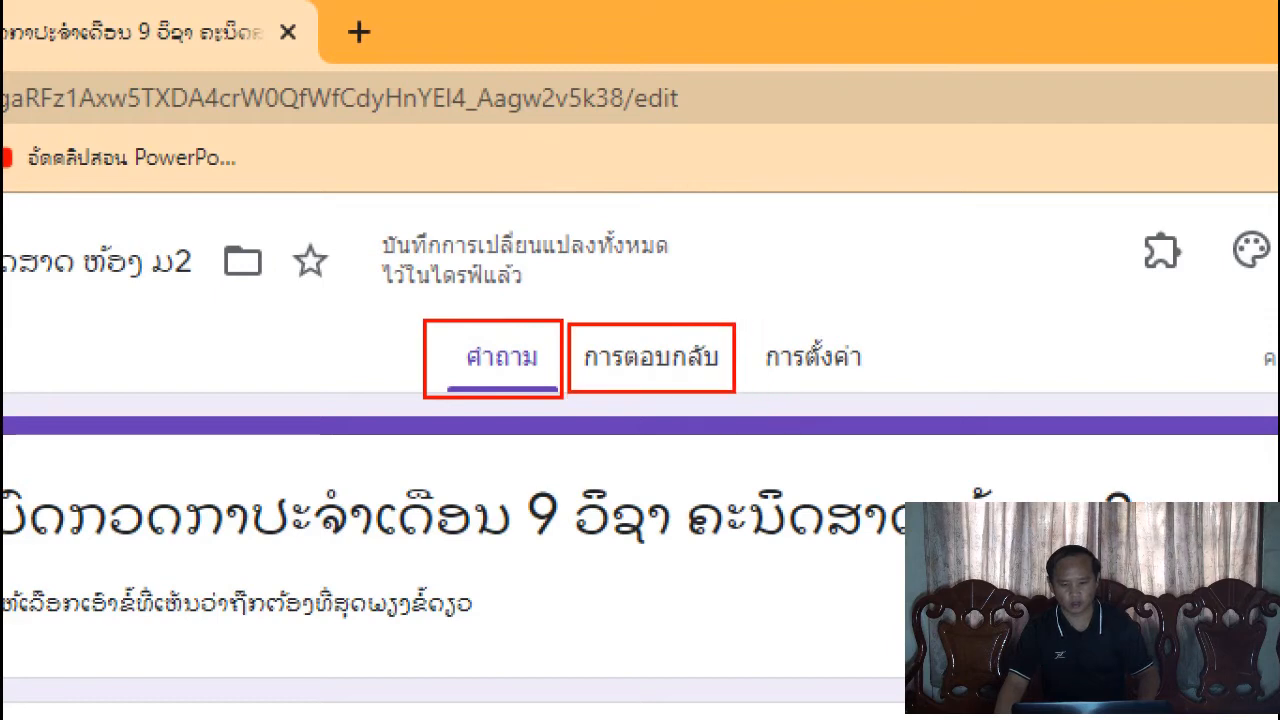
pyautogui.moveTo(742, 305)
pyautogui.mouseDown()
pyautogui.moveTo(893, 220)
pyautogui.moveTo(900, 203)
pyautogui.mouseUp()
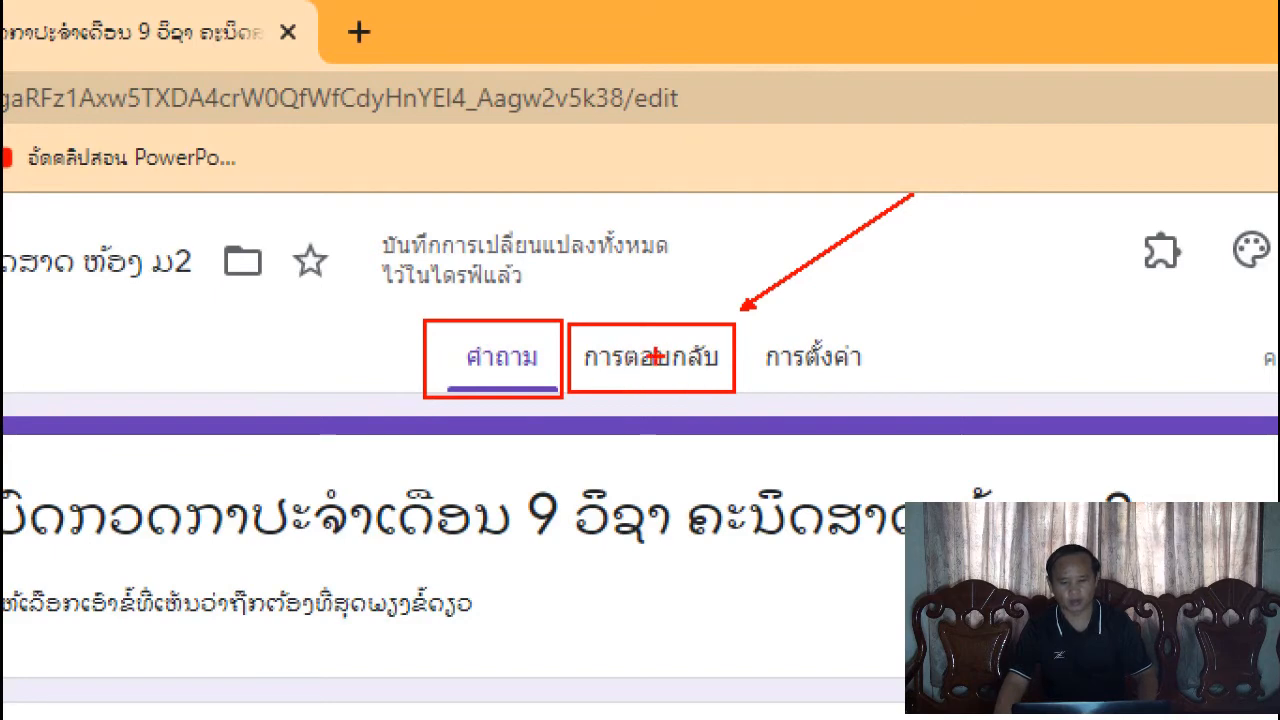
pyautogui.moveTo(755, 329)
pyautogui.mouseDown()
pyautogui.moveTo(773, 348)
pyautogui.moveTo(891, 385)
pyautogui.mouseUp()
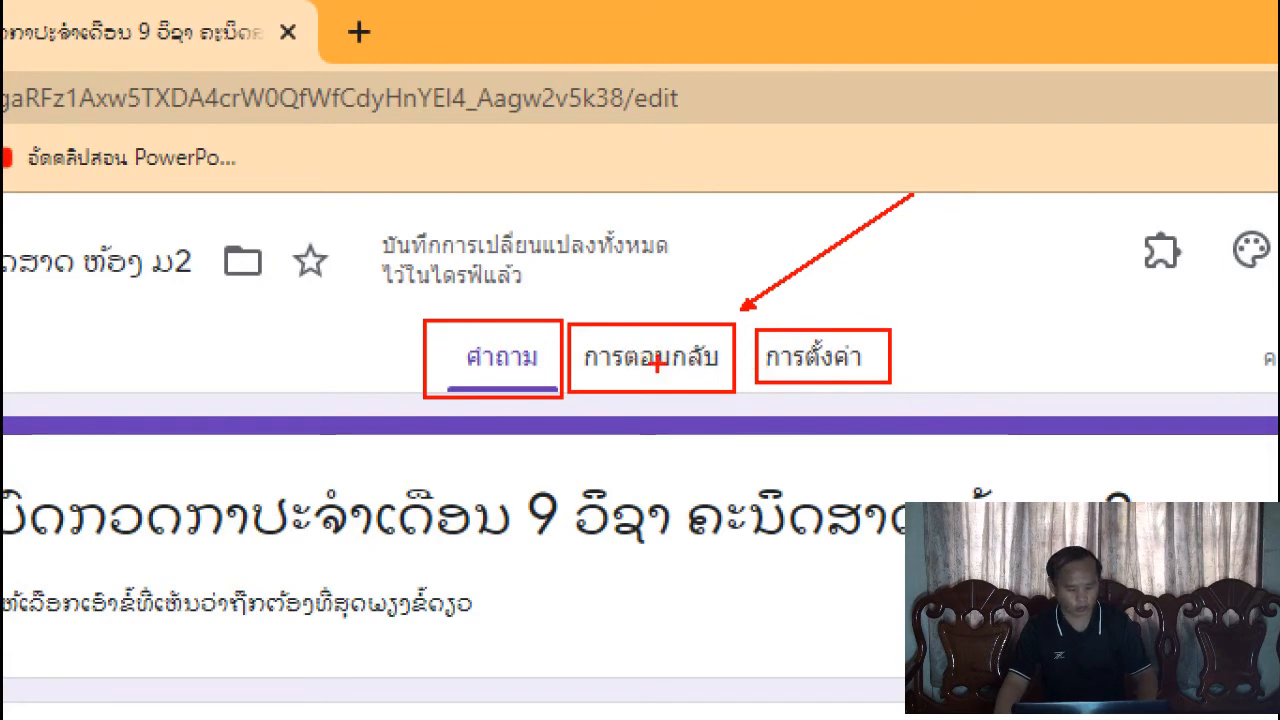
pyautogui.press('Escape')
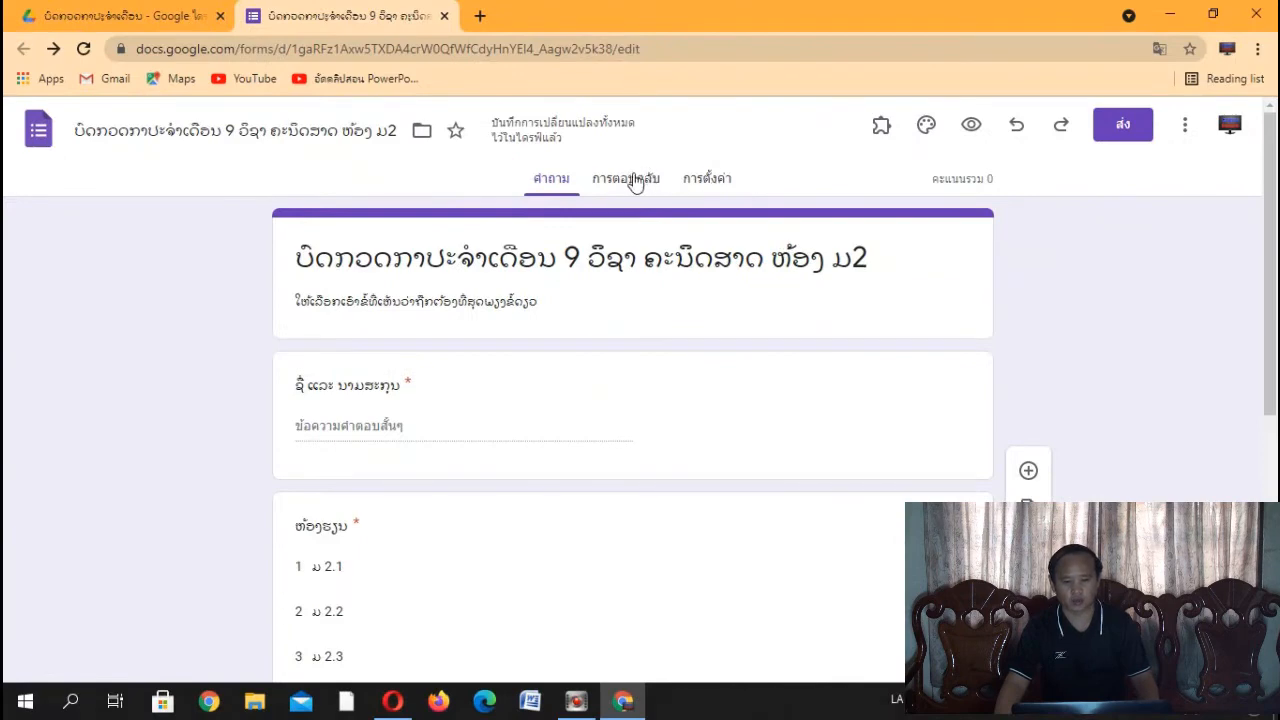
# Step: View the form's responses (การตอบกลับ), and return to the 52+2 question in the question list
pyautogui.click(625, 180)
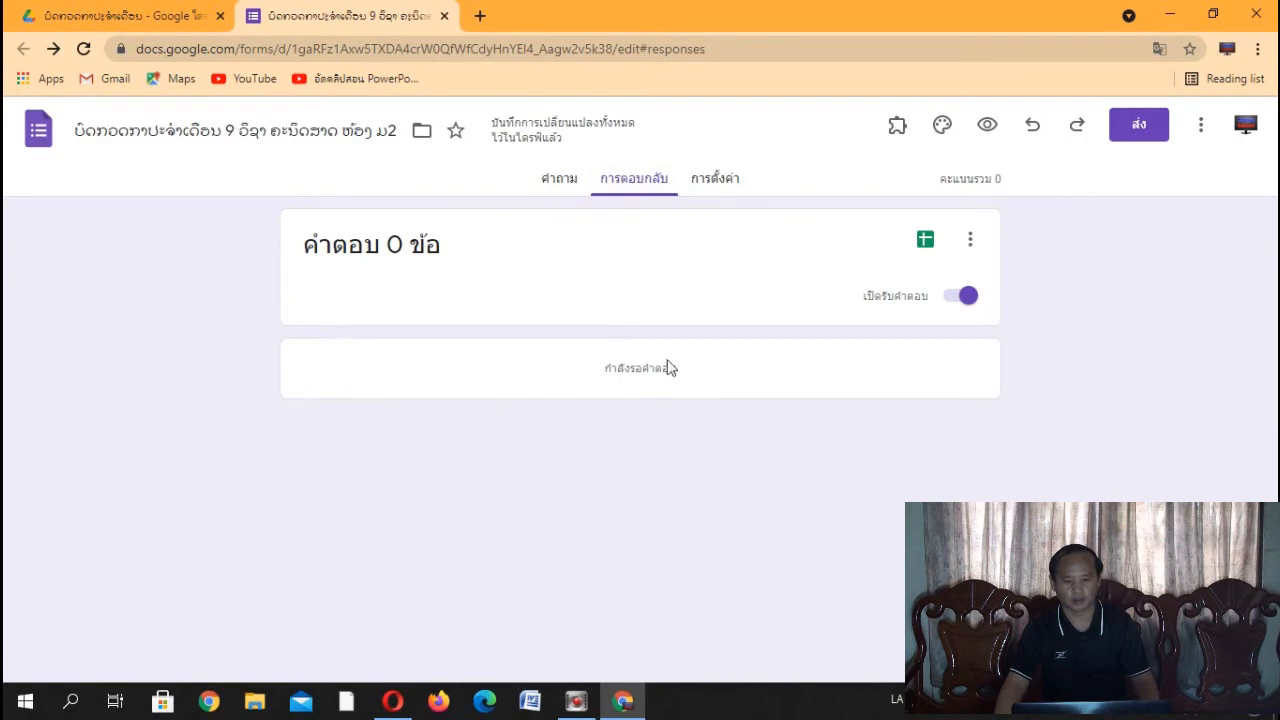
pyautogui.click(562, 184)
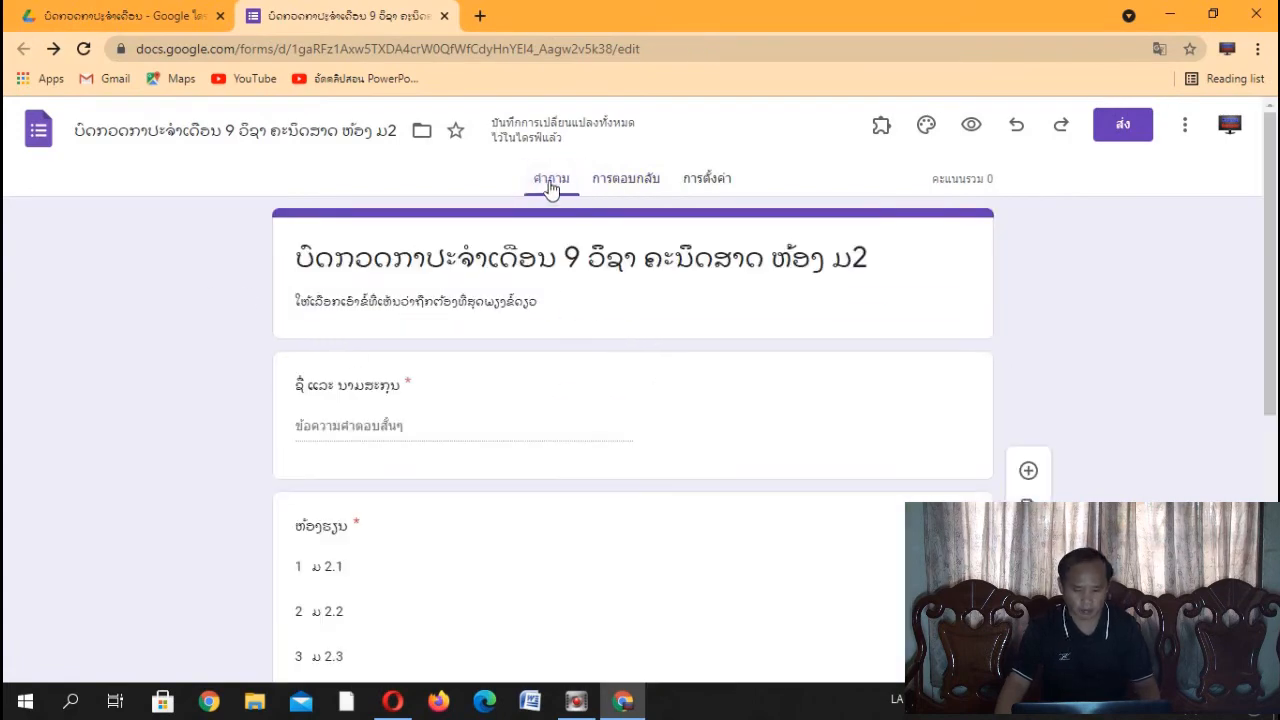
pyautogui.scroll(-5, 646, 437)
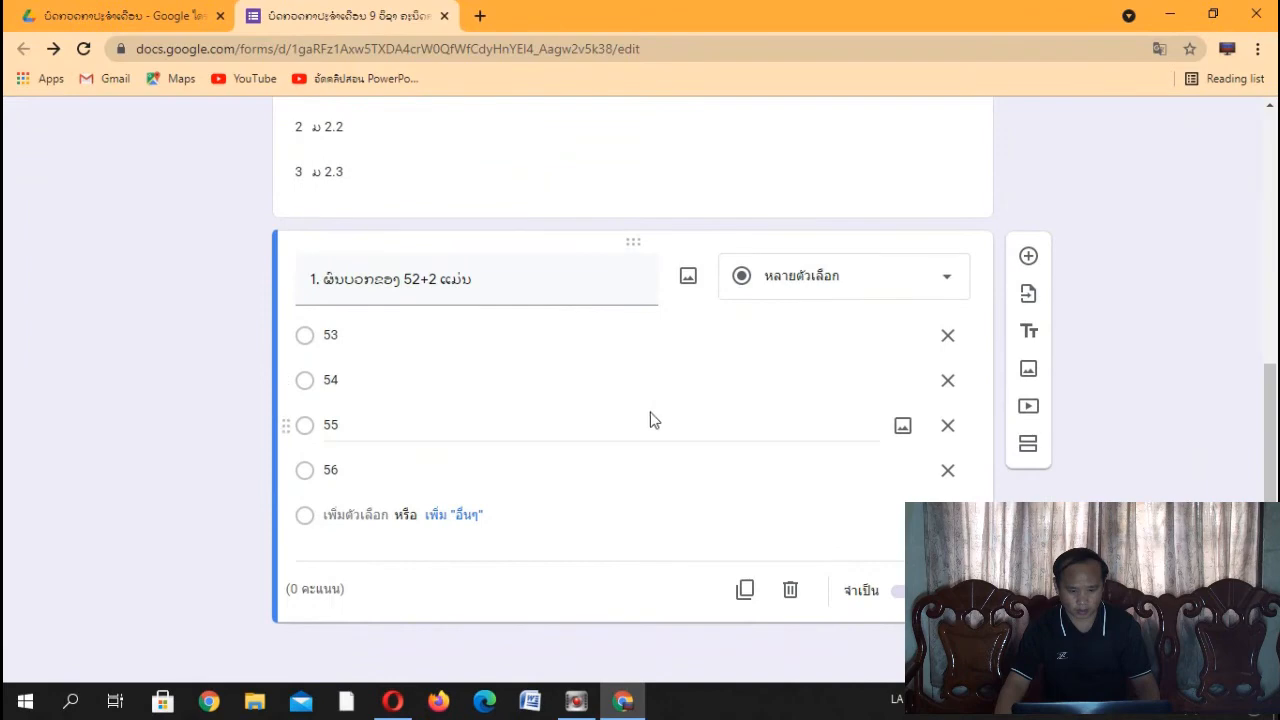
# Step: Duplicate the multiple-choice question "1. ຜົນບວກຂອງ 52+2 ແມ່ນ" with its options
pyautogui.click(461, 410)
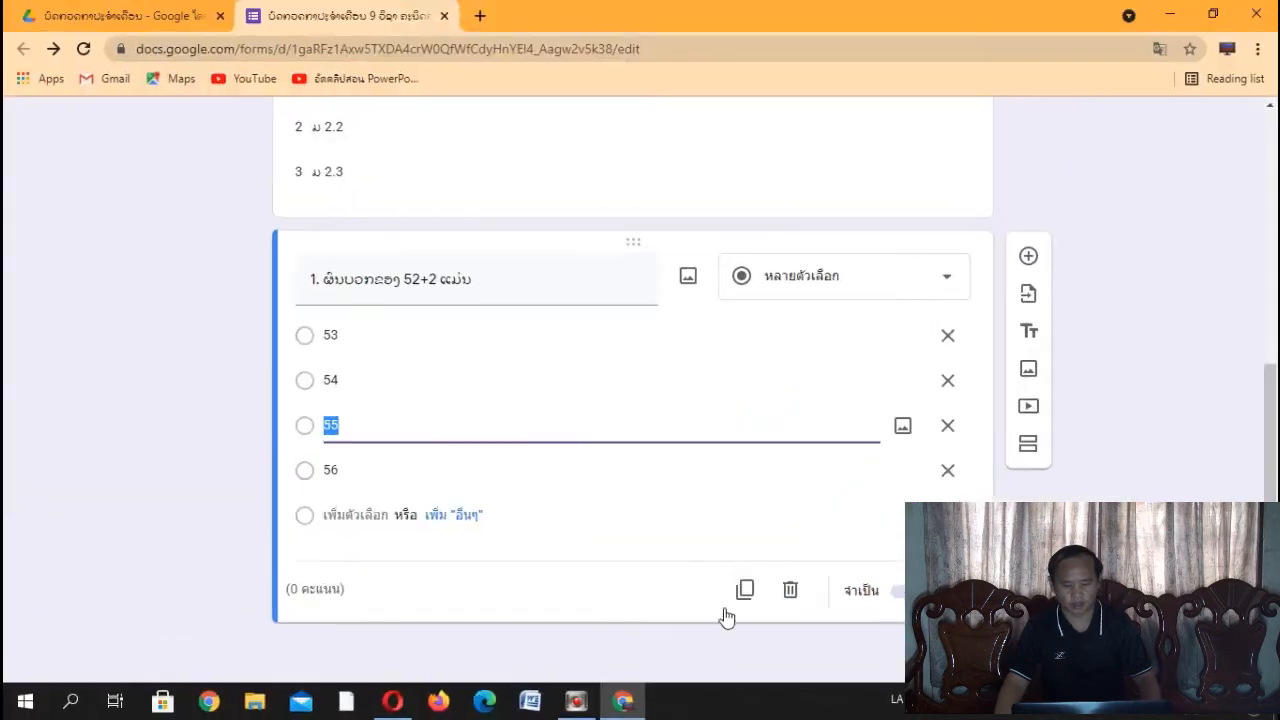
pyautogui.click(636, 460)
pyautogui.scroll(-3, 744, 594)
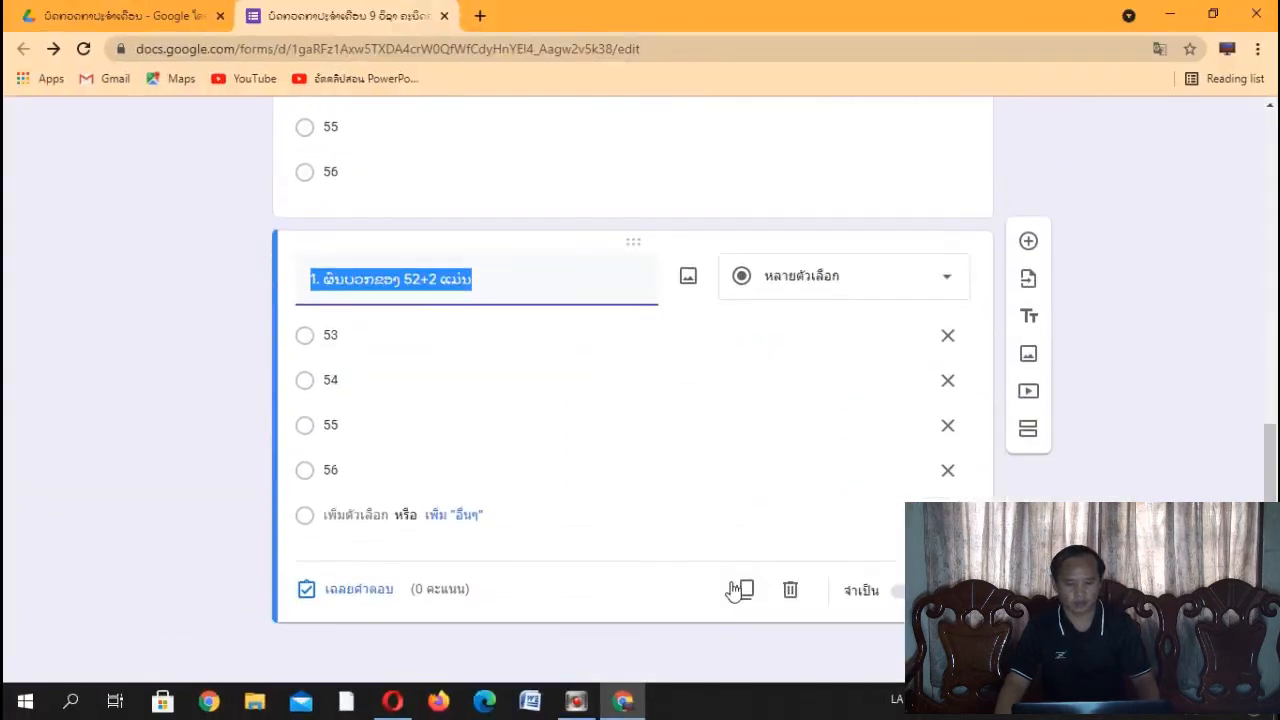
pyautogui.scroll(4, 738, 589)
pyautogui.scroll(-3, 735, 589)
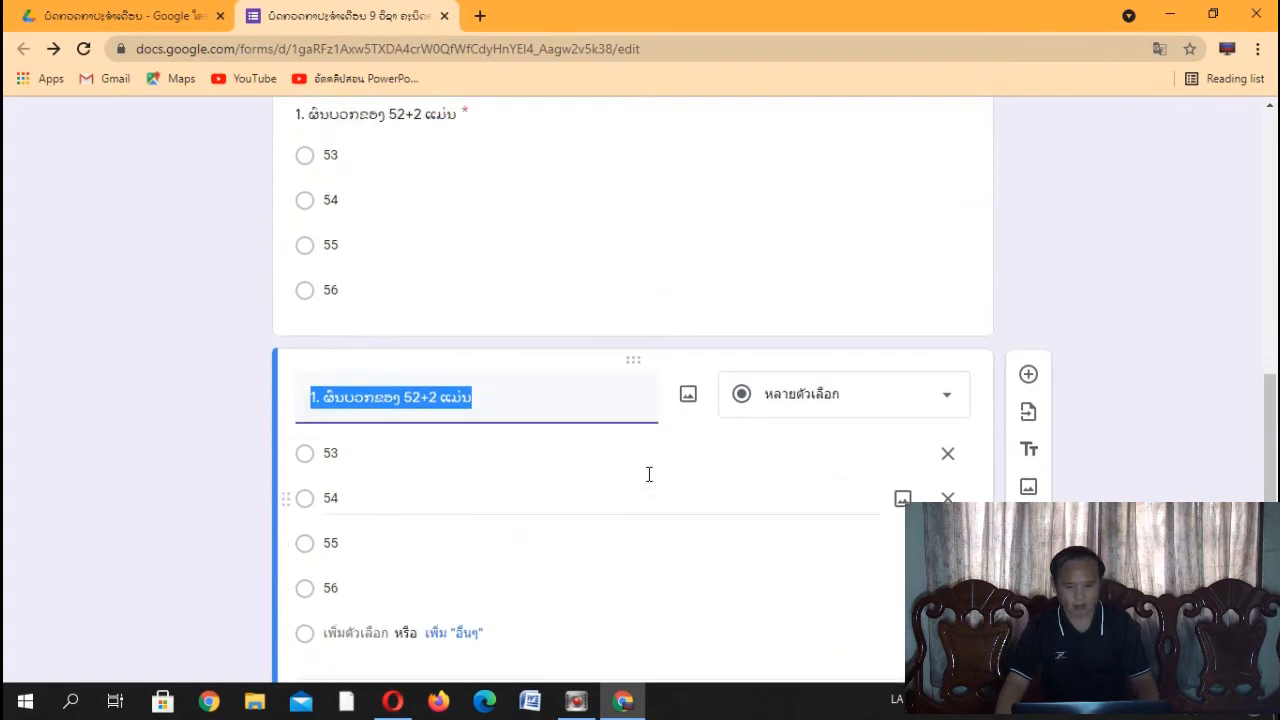
pyautogui.scroll(3, 648, 474)
# Step: Delete the upper of the two identical 52+2 questions
pyautogui.click(681, 462)
pyautogui.scroll(-3, 681, 466)
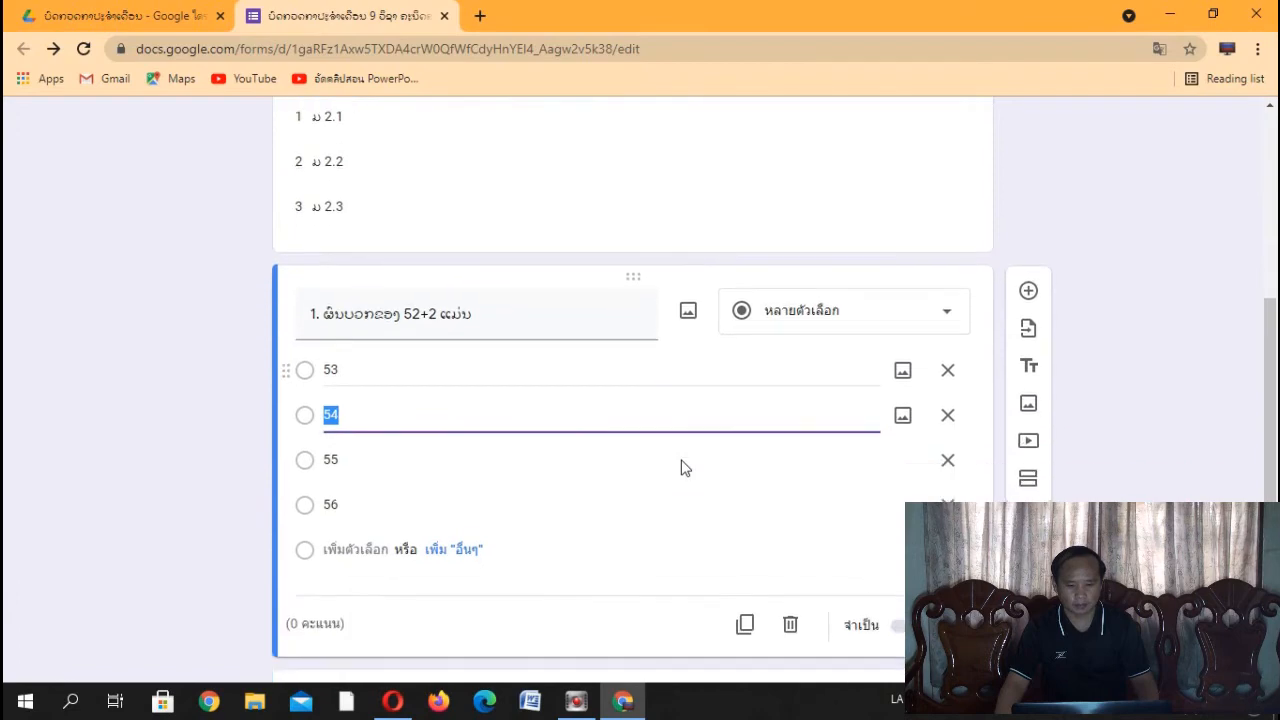
pyautogui.scroll(1, 597, 254)
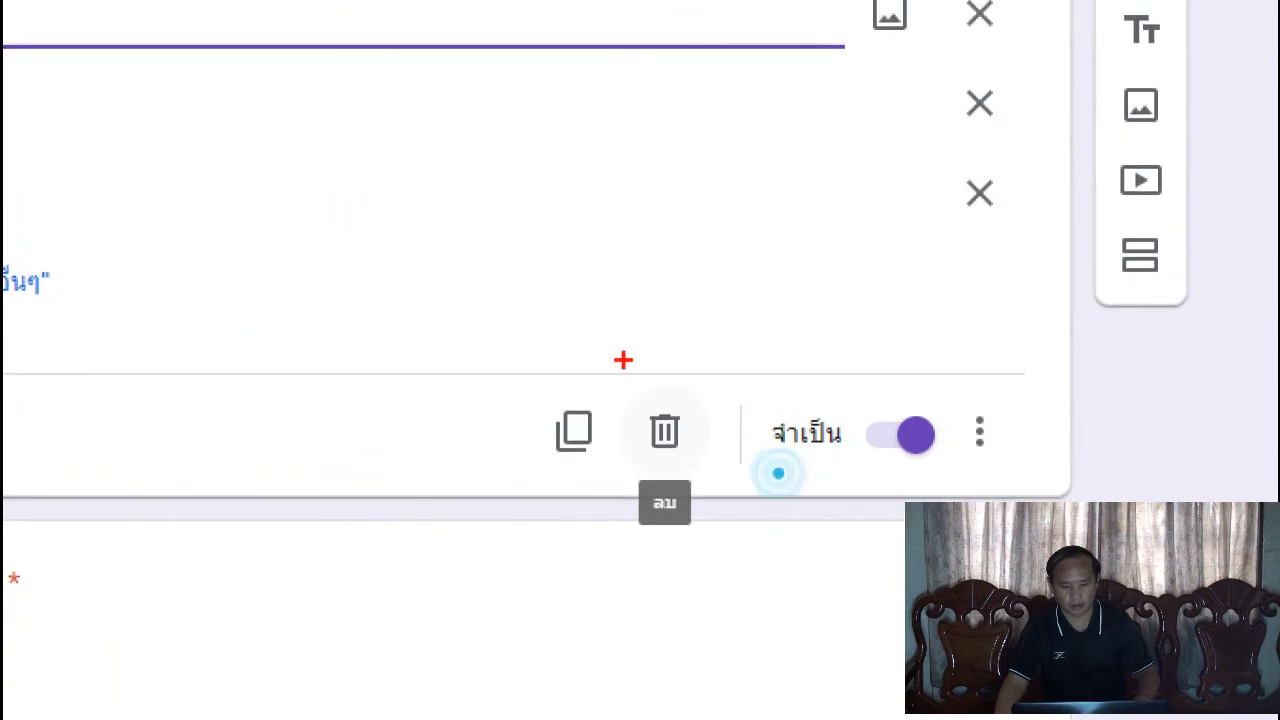
pyautogui.moveTo(624, 396); pyautogui.dragTo(713, 458)
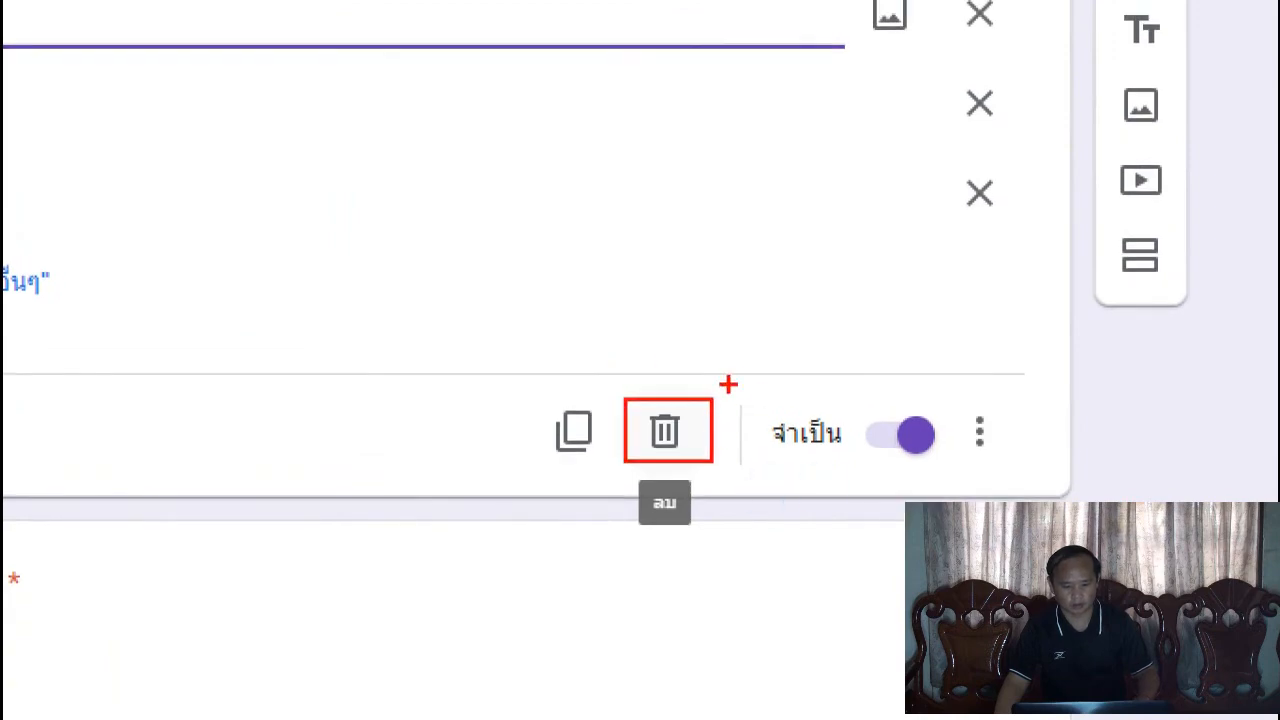
pyautogui.moveTo(729, 383); pyautogui.dragTo(896, 287)
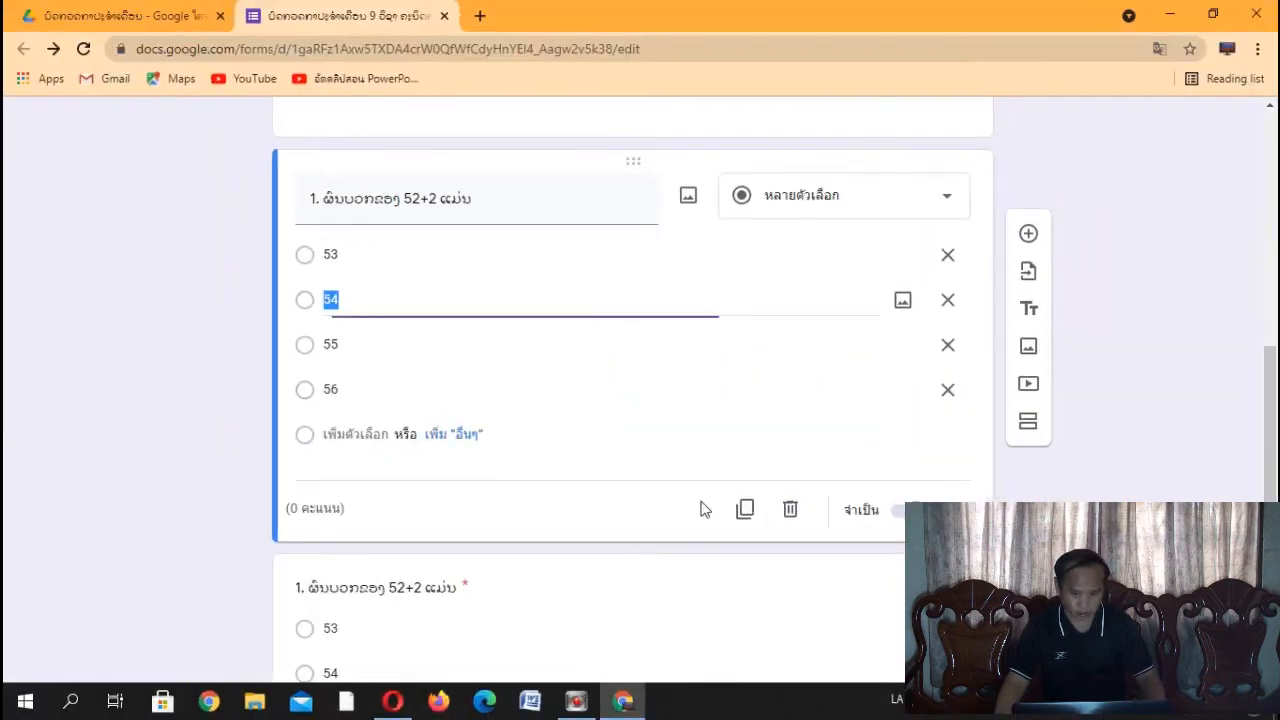
pyautogui.click(665, 431)
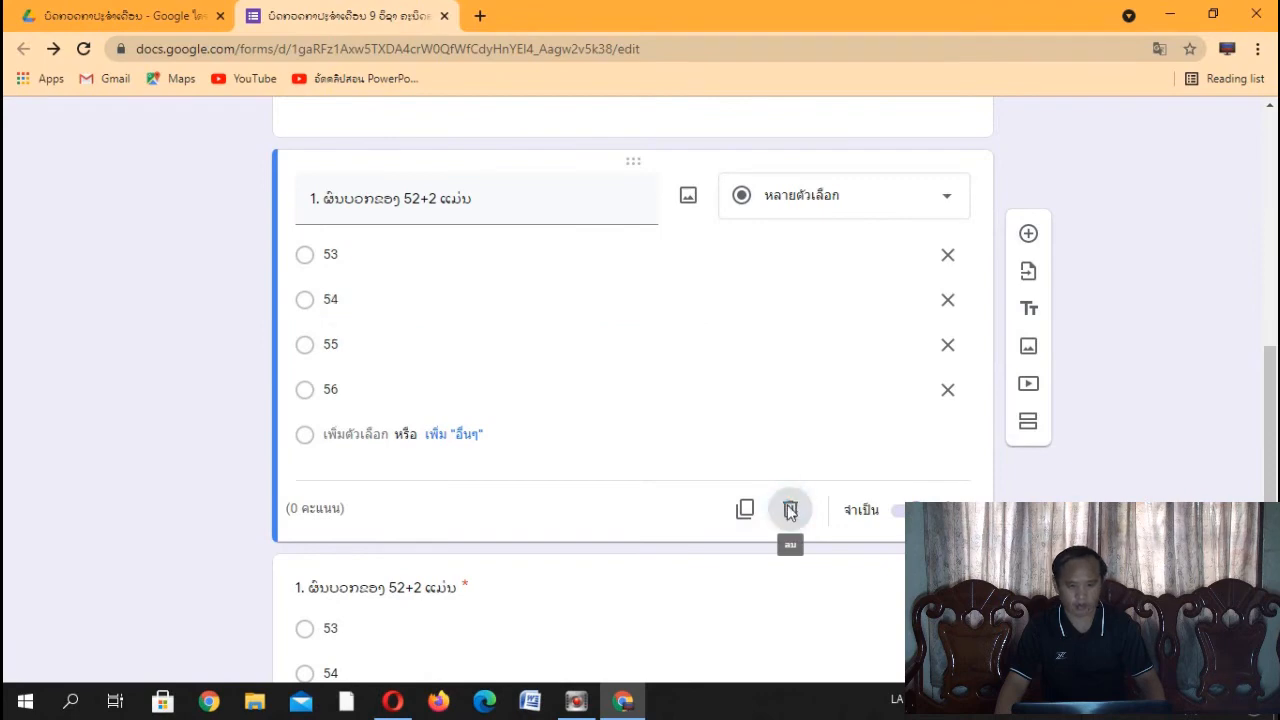
# Step: Review the form from its title through the name and classroom questions to the 52+2 question
pyautogui.scroll(4, 815, 495)
pyautogui.scroll(-2, 795, 494)
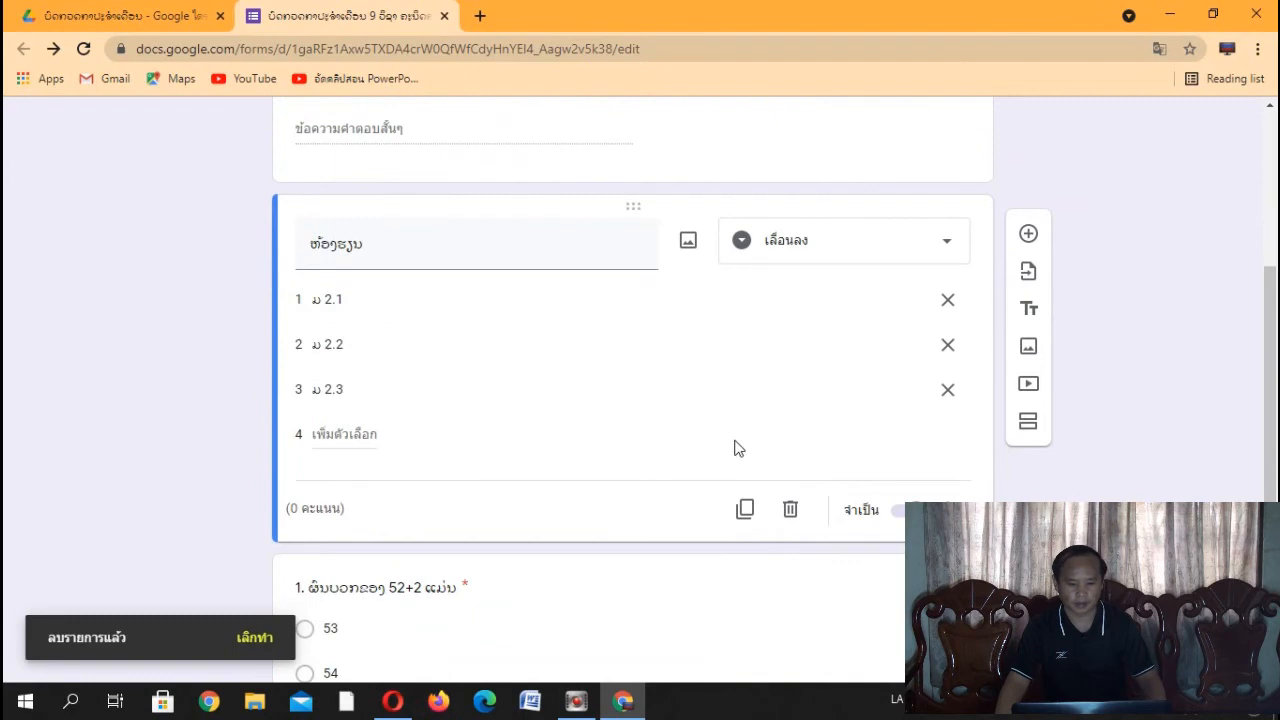
pyautogui.scroll(-2, 727, 439)
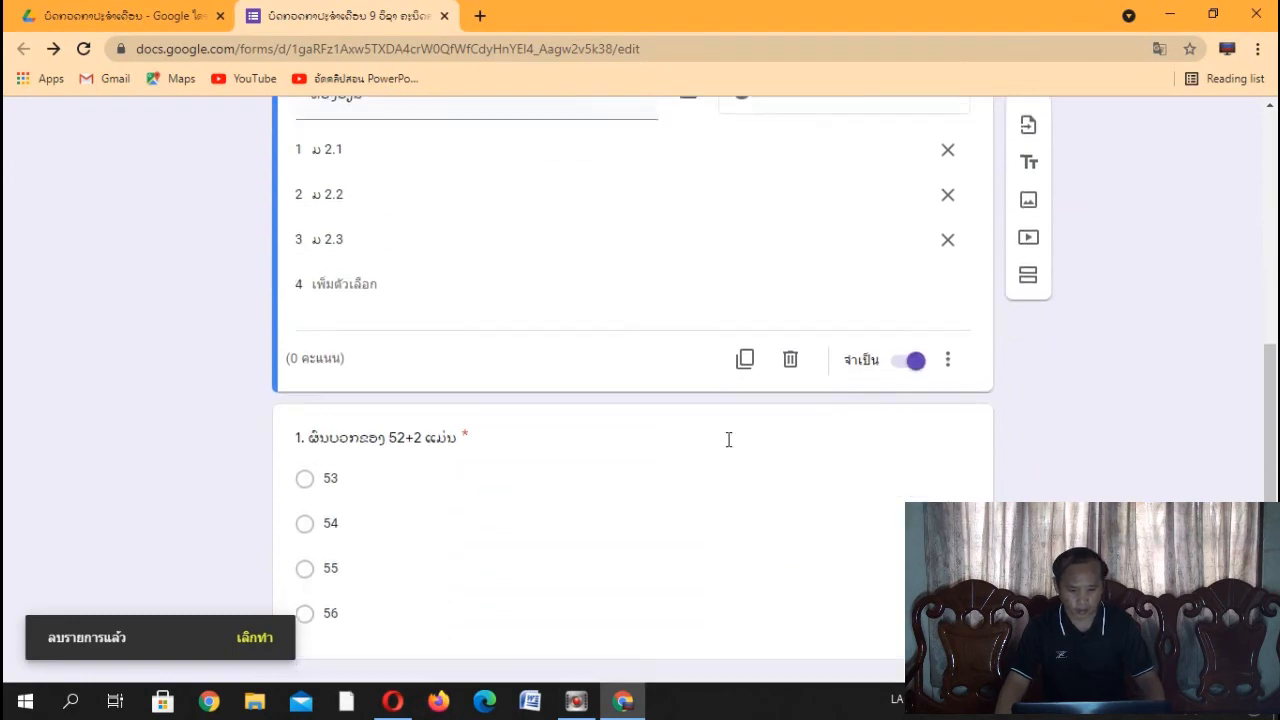
pyautogui.scroll(2, 727, 439)
pyautogui.scroll(3, 403, 366)
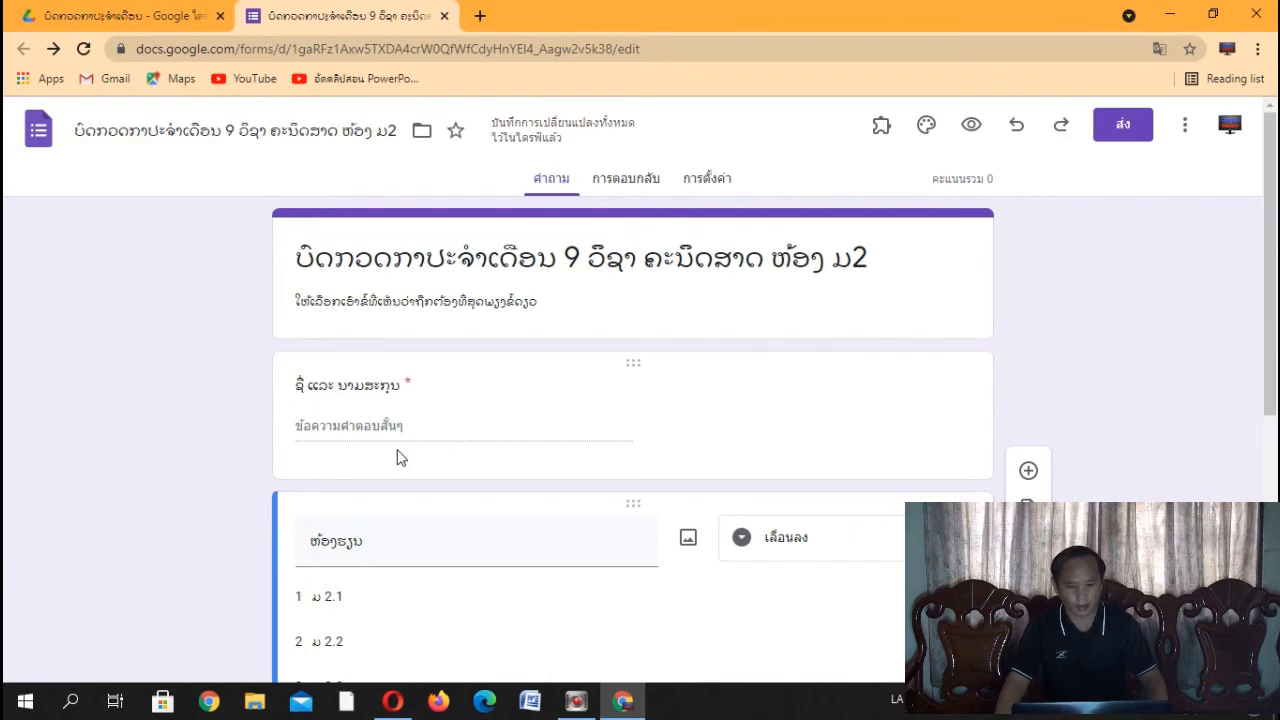
pyautogui.scroll(-3, 420, 425)
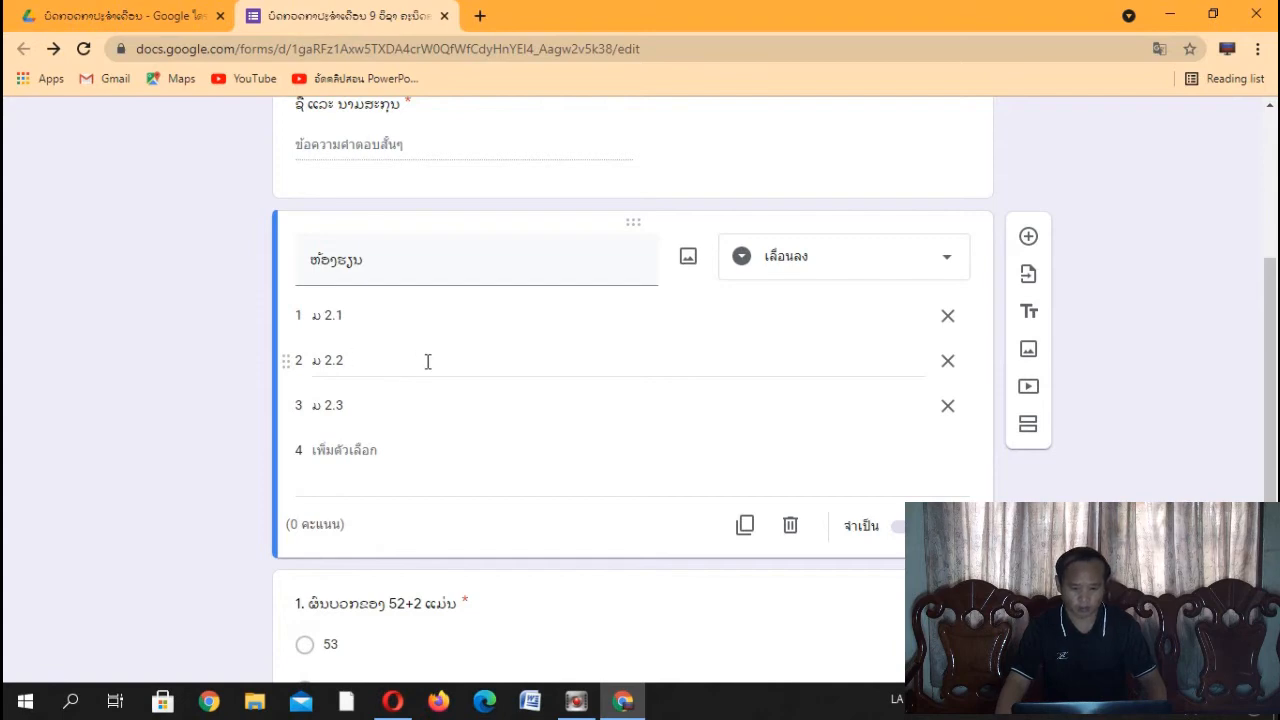
pyautogui.scroll(-2, 435, 363)
# Step: Open the answer key (เฉลยคำตอบ) of the 52+2 question and mark 54 as the correct answer
pyautogui.click(529, 474)
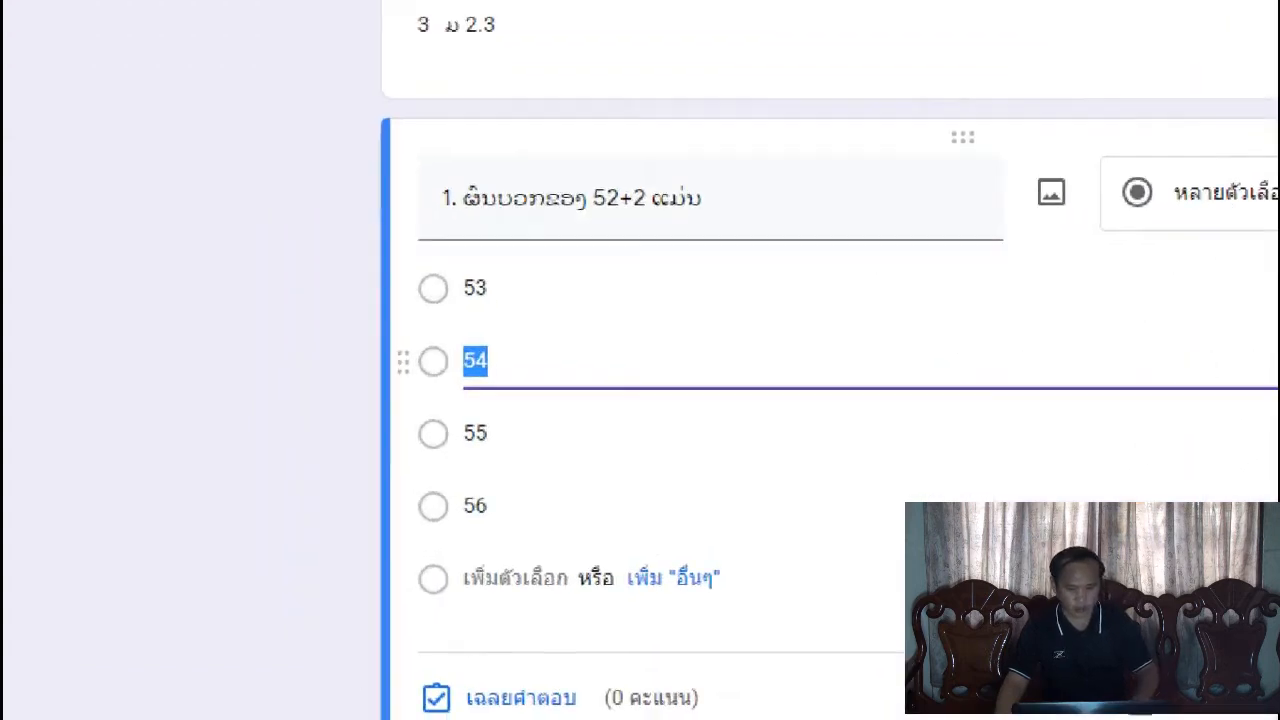
pyautogui.moveTo(320, 431); pyautogui.dragTo(540, 499)
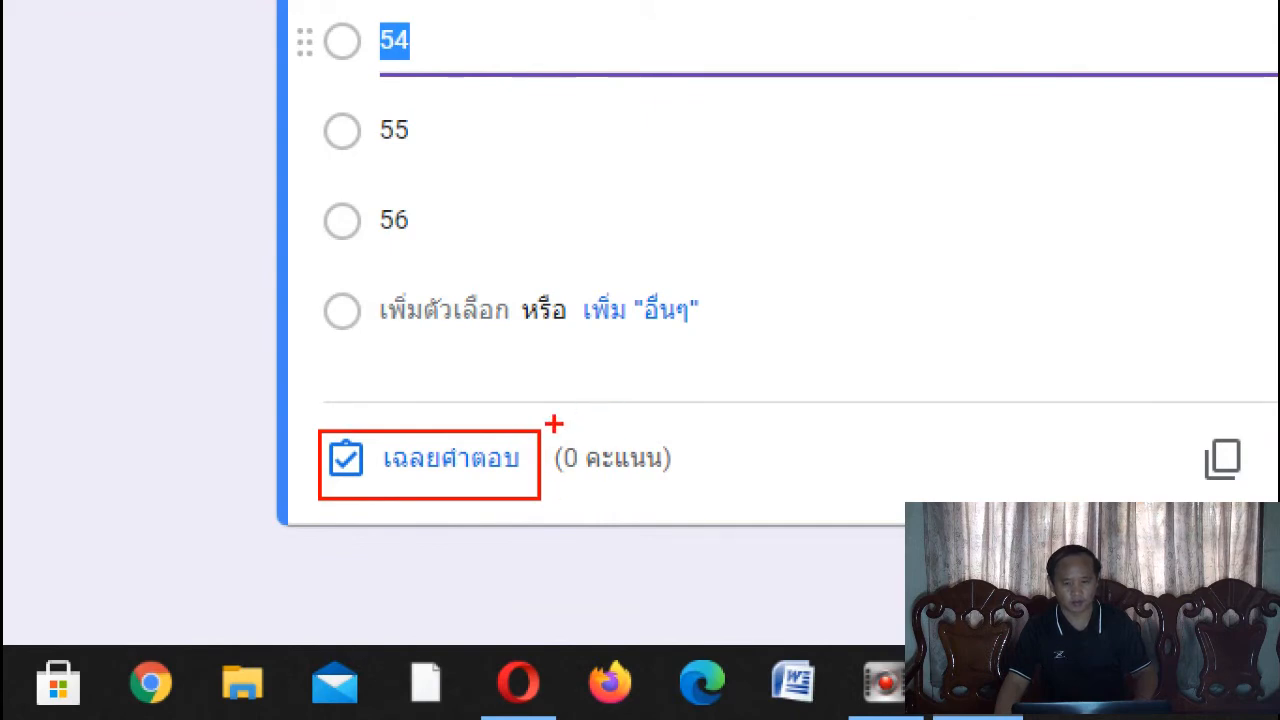
pyautogui.moveTo(552, 418); pyautogui.dragTo(800, 325)
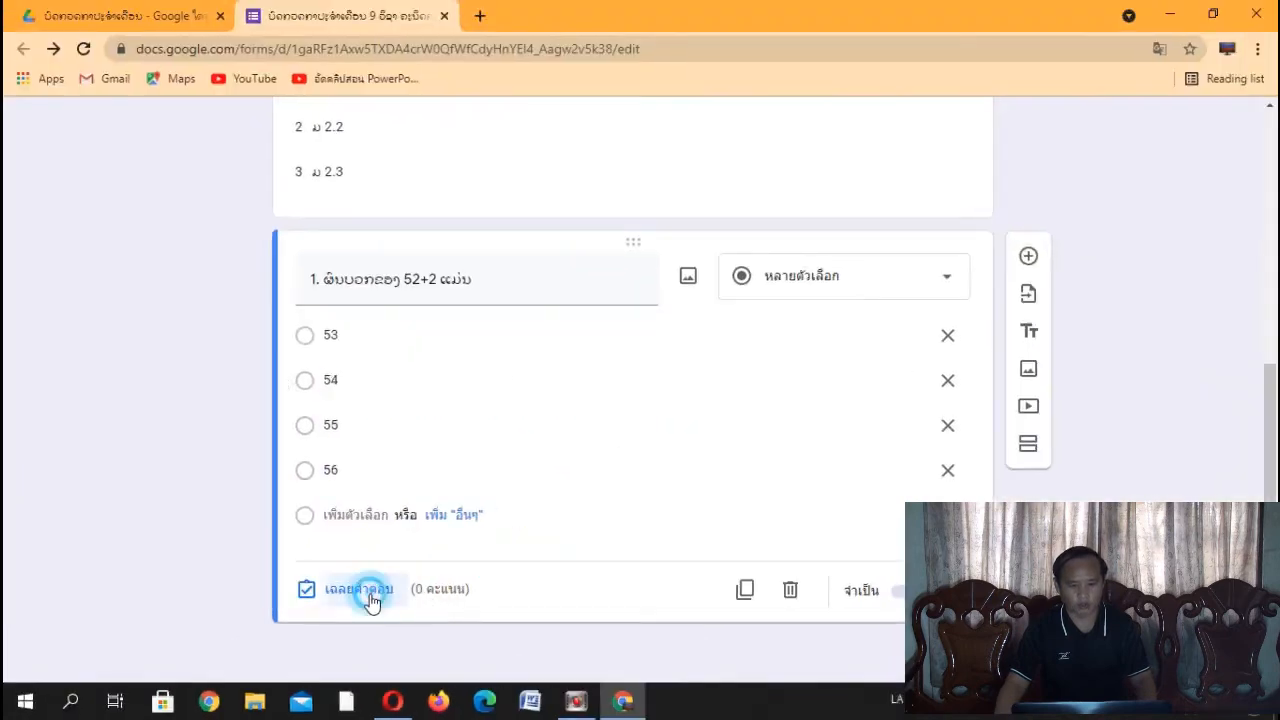
pyautogui.click(455, 458)
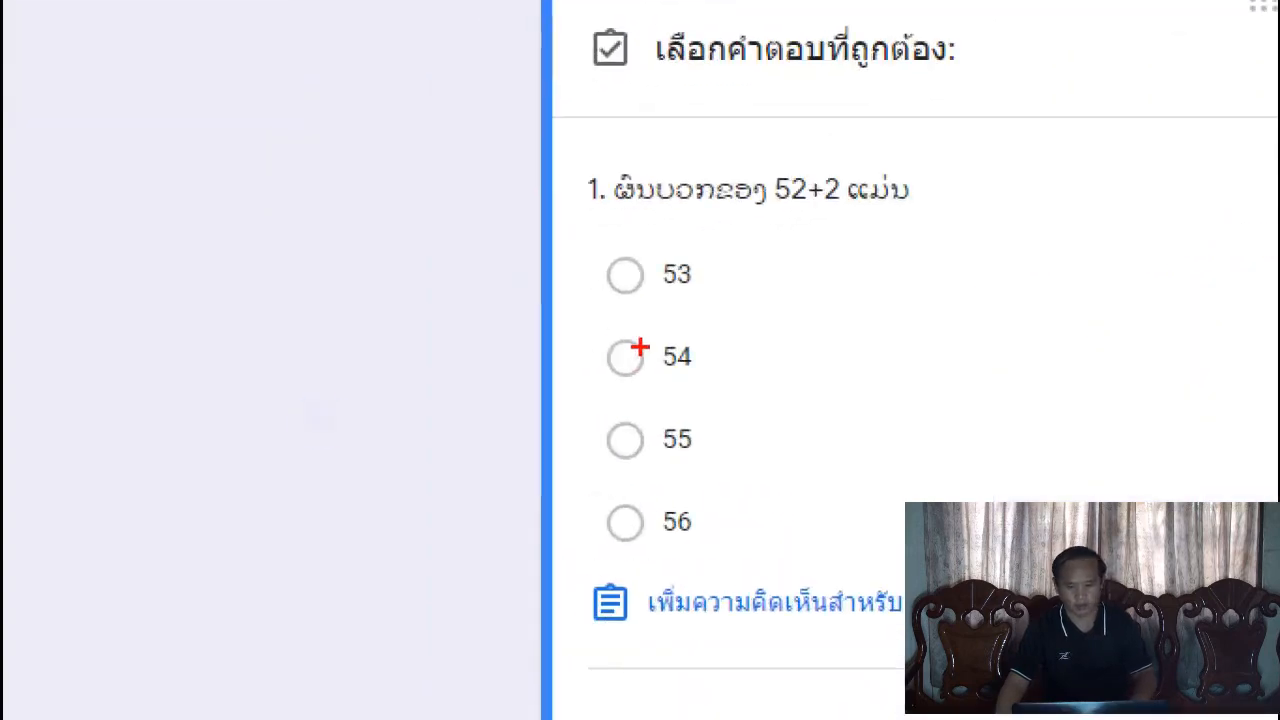
pyautogui.moveTo(600, 322); pyautogui.dragTo(722, 383)
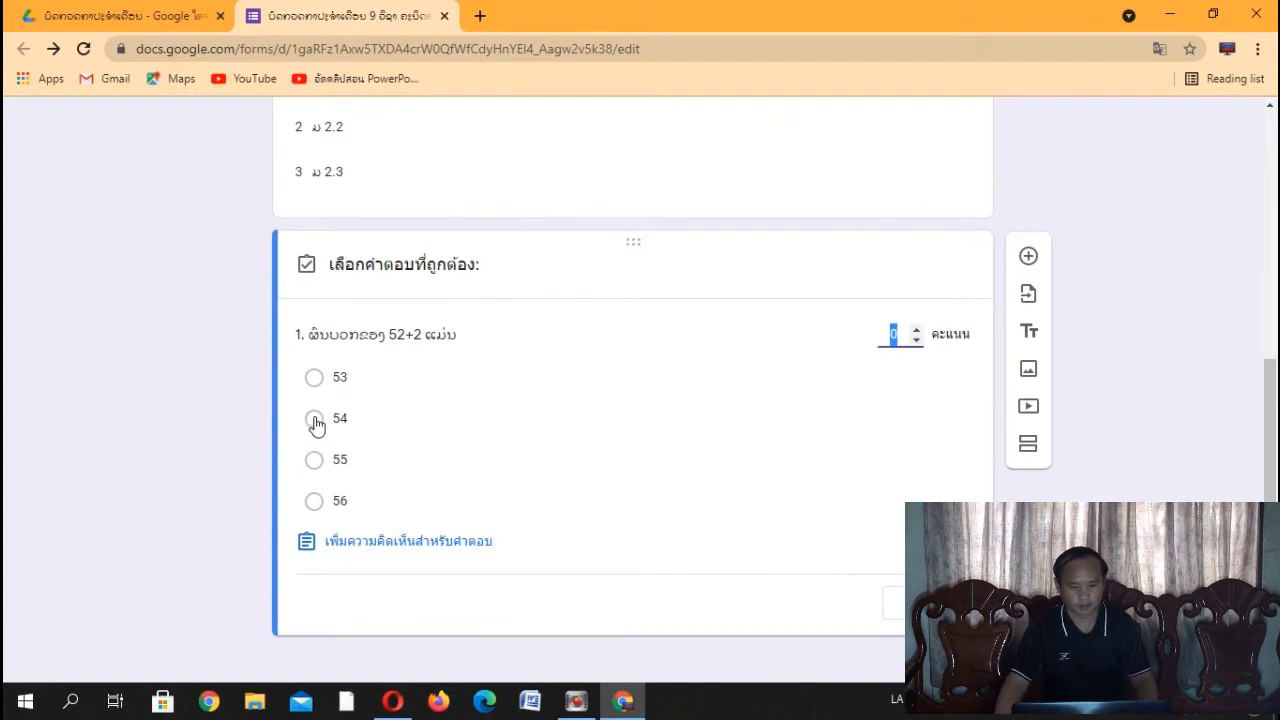
pyautogui.click(625, 362)
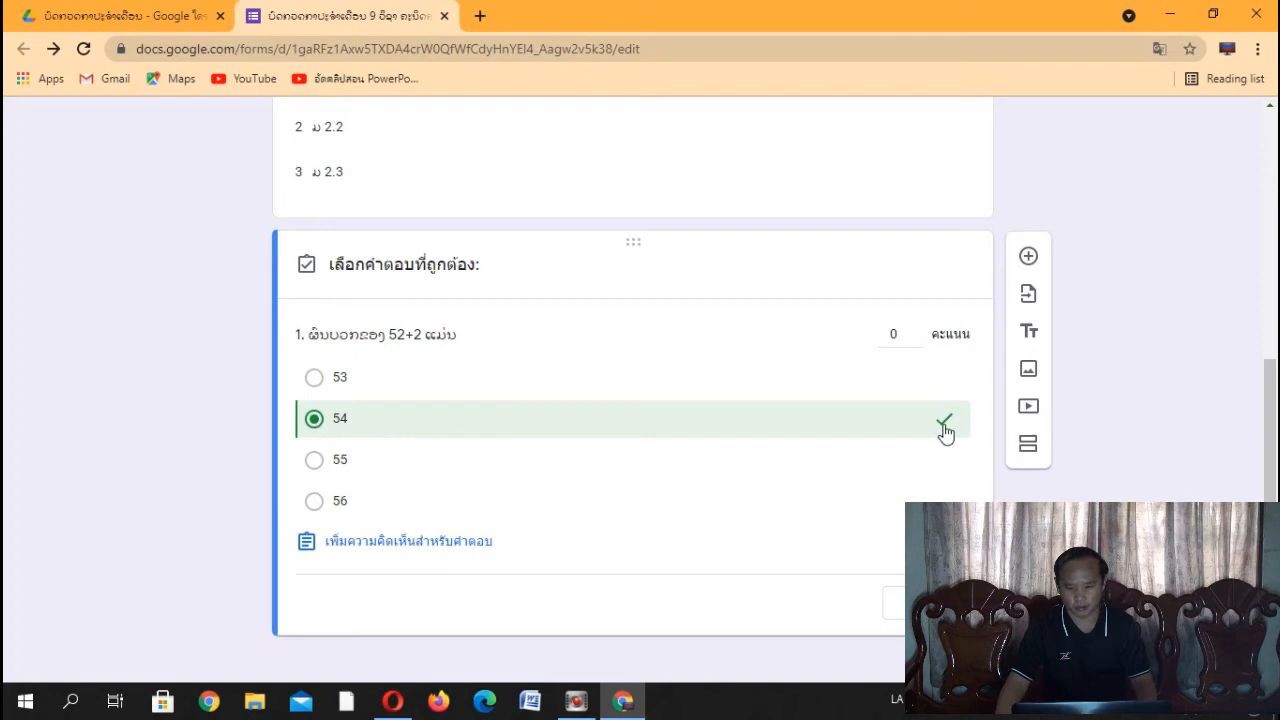
# Step: Set the score of the 52+2 question to 1 point (คะแนน) in its answer key
pyautogui.hotkey('ctrl', '1')
pyautogui.click(914, 332)
pyautogui.moveTo(864, 315); pyautogui.dragTo(975, 363)
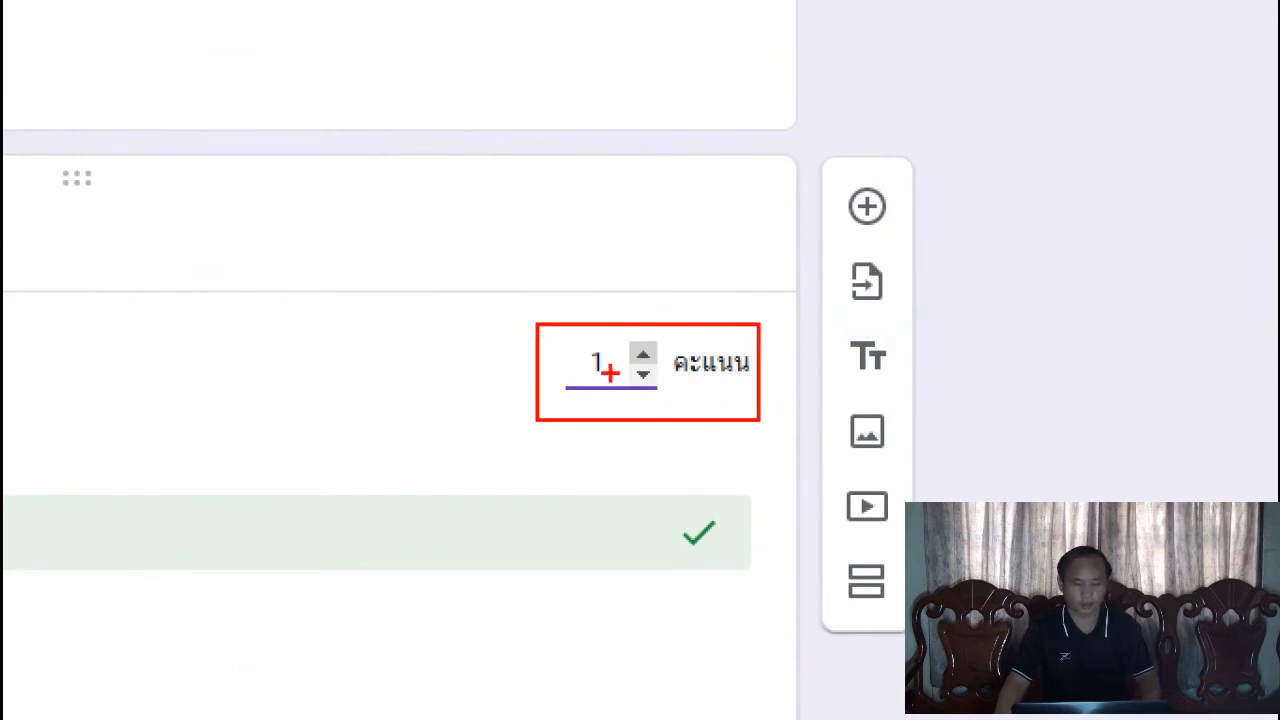
# Step: Finish the answer key of question 1 and duplicate the question
pyautogui.press('Escape')
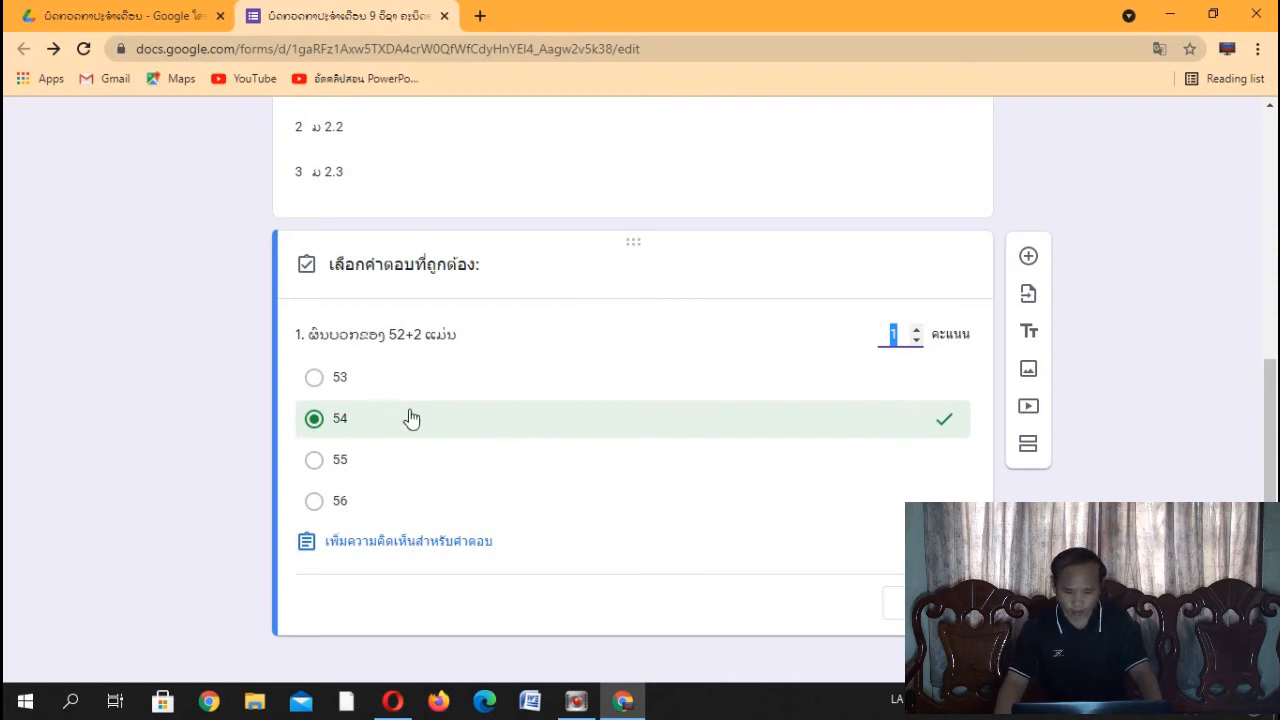
pyautogui.click(893, 604)
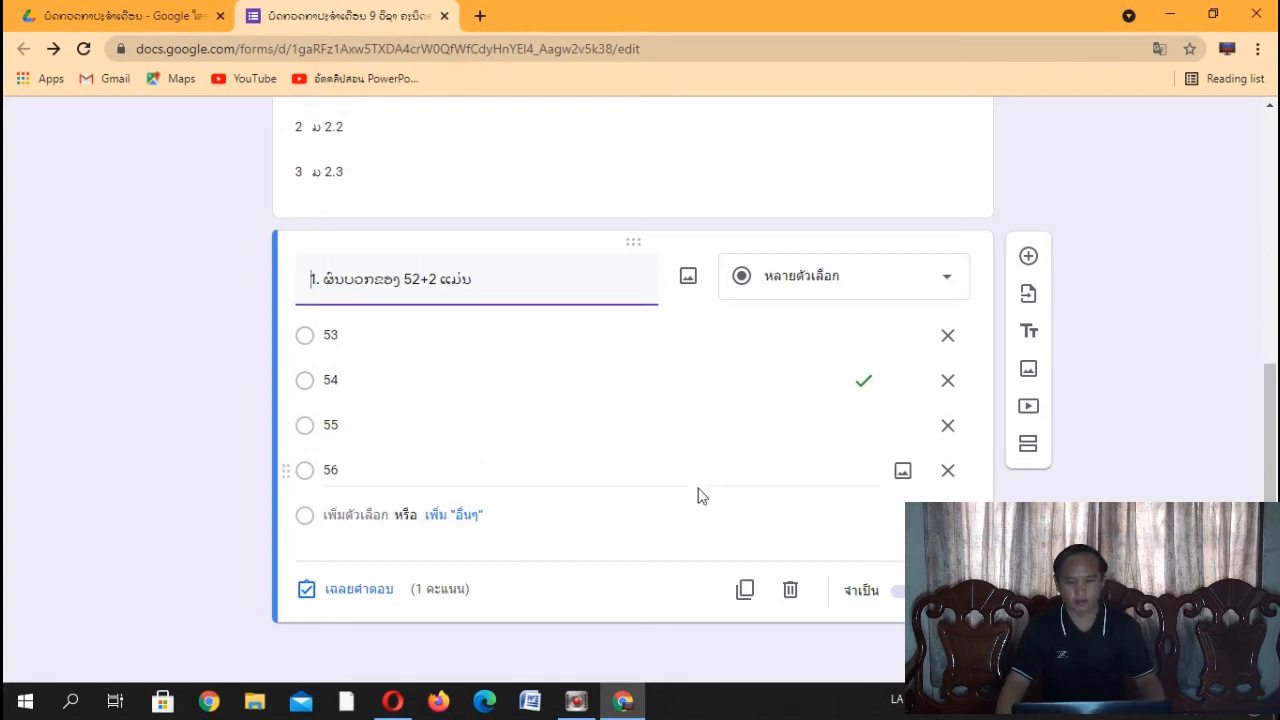
pyautogui.click(747, 591)
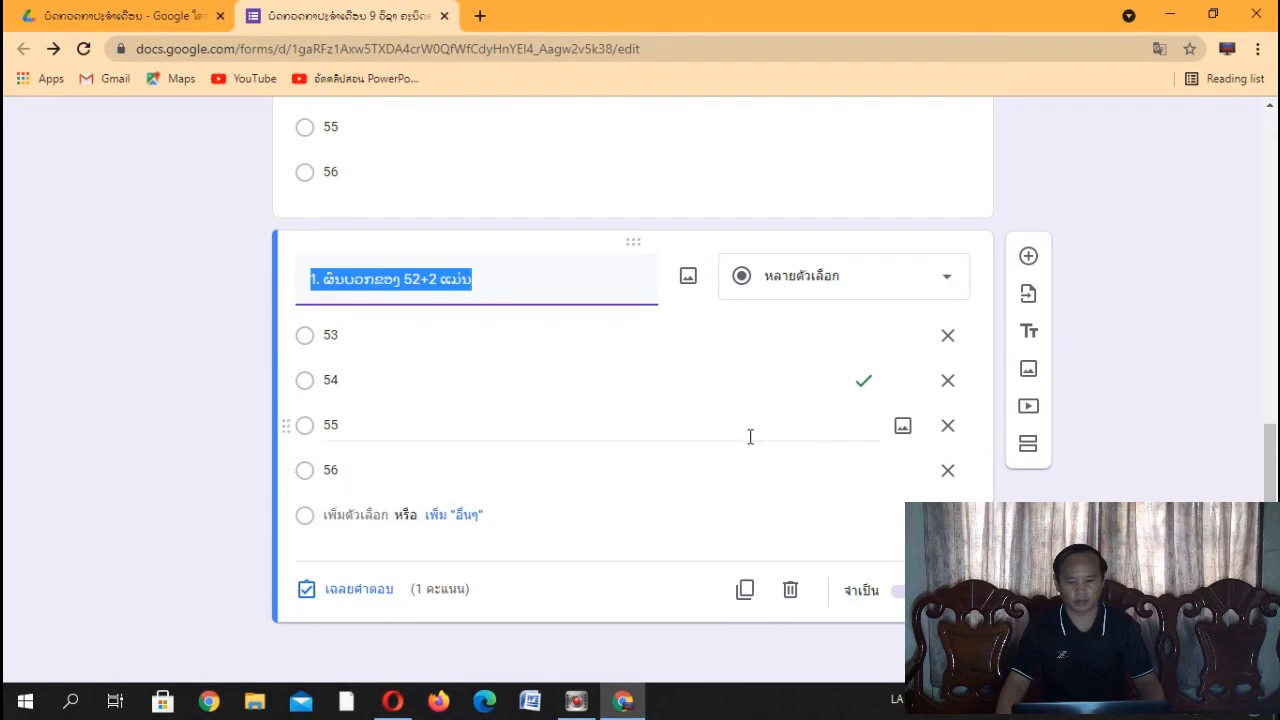
# Step: Replace the duplicated question's title with "2. ຜົນລົບ 20-15 ແມ່ນ"
pyautogui.scroll(1, 700, 440)
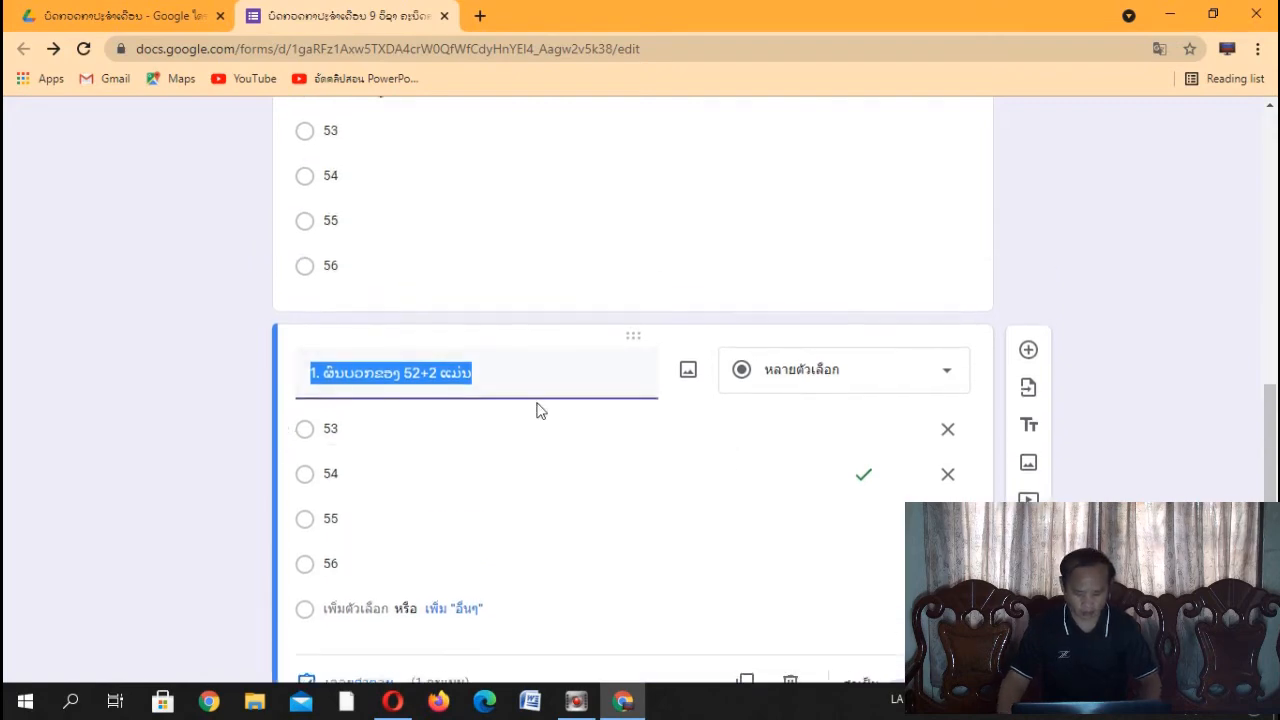
pyautogui.write('2')
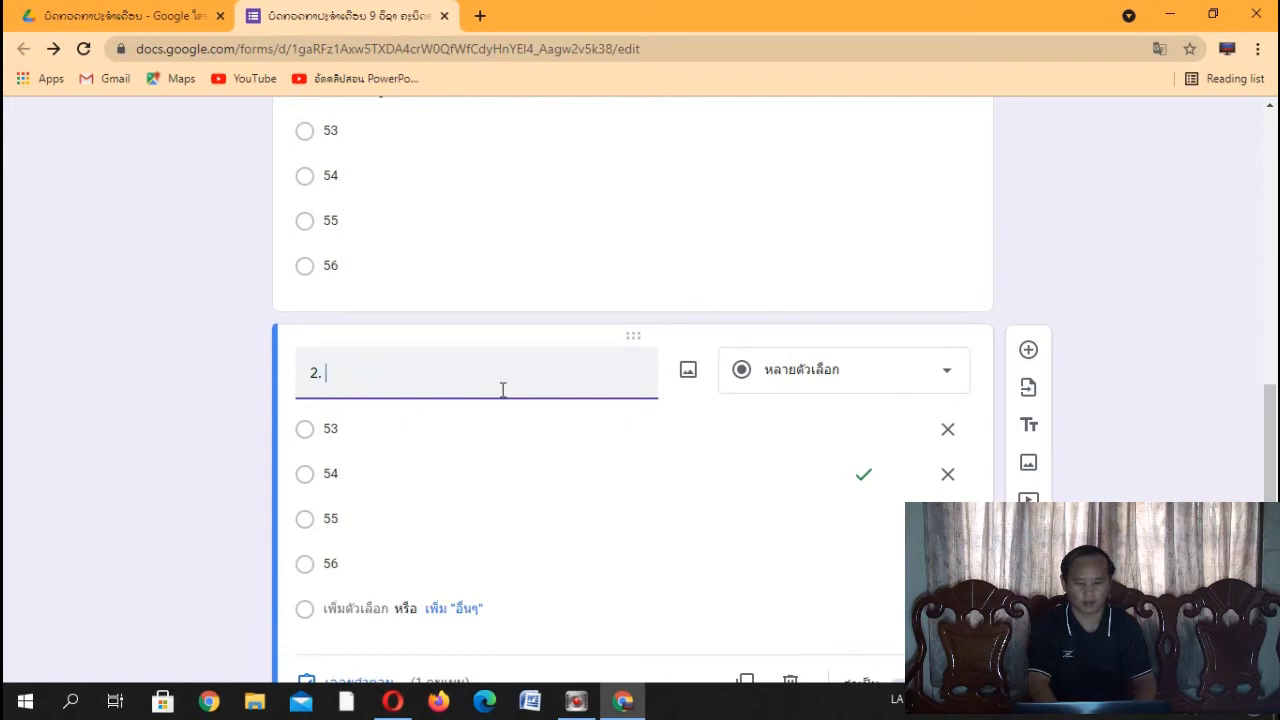
pyautogui.write('. ຜົນບວ')
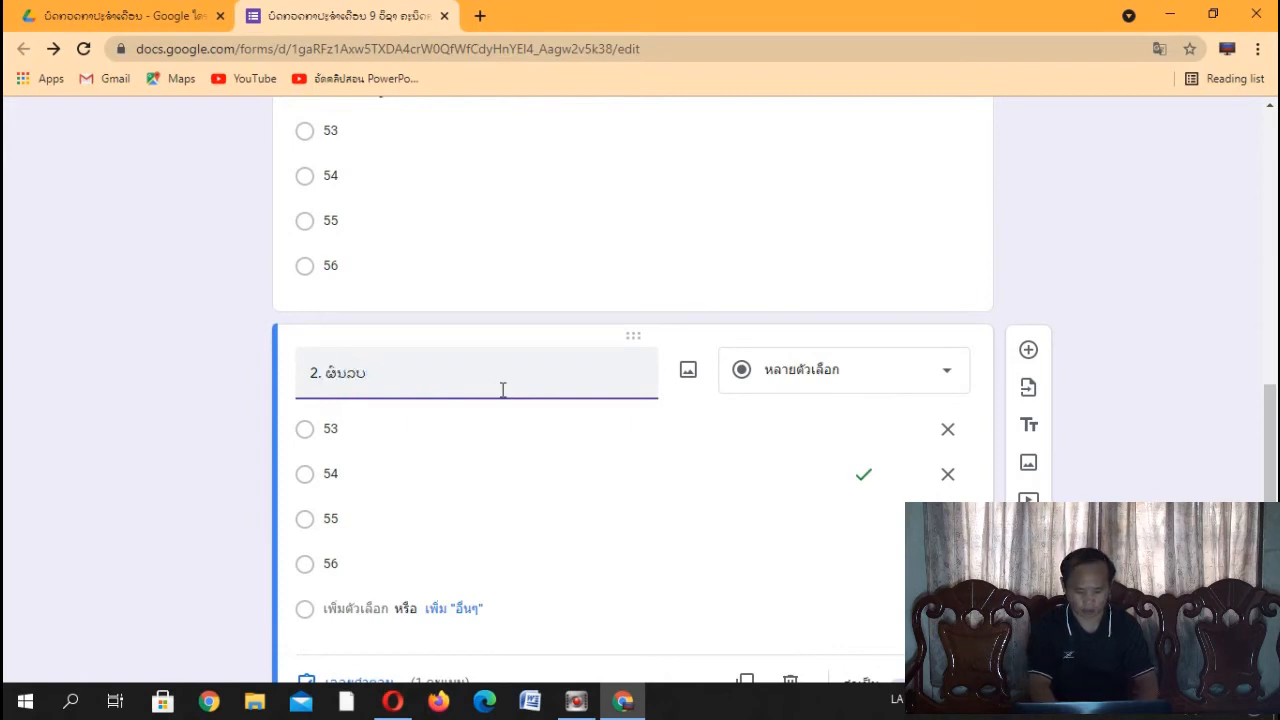
pyautogui.write('ົບ')
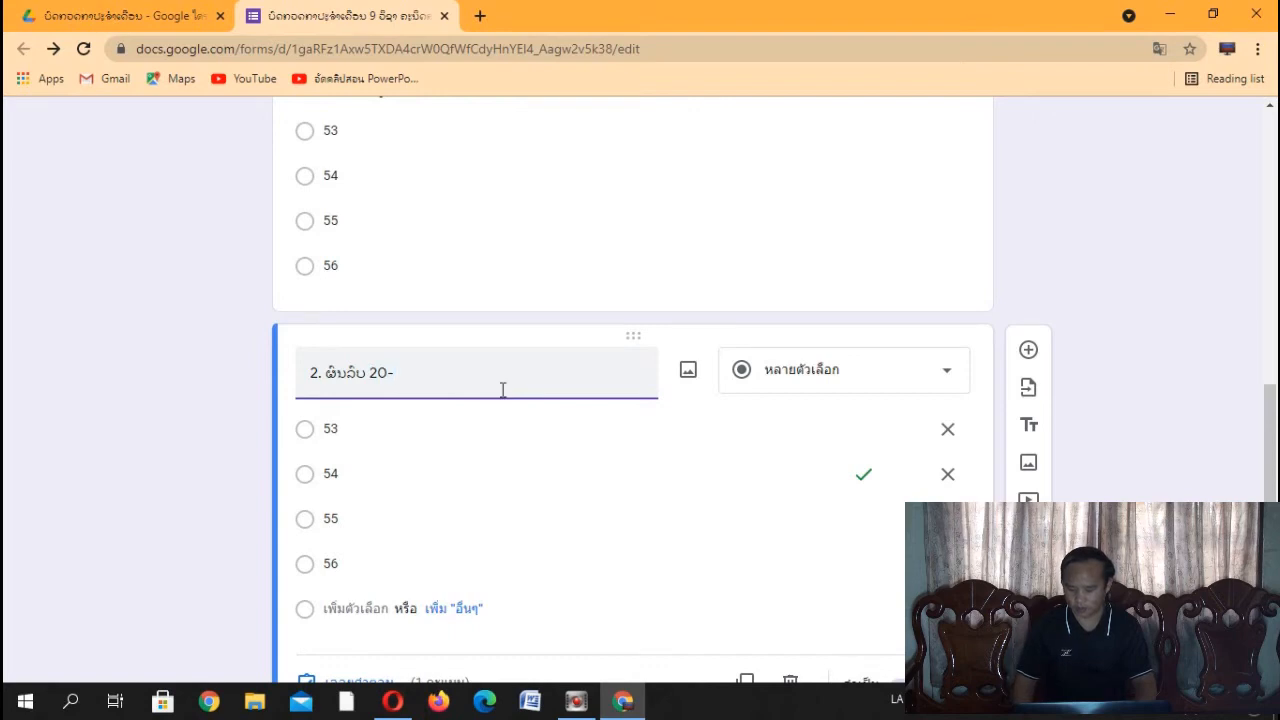
pyautogui.write(' 20-15')
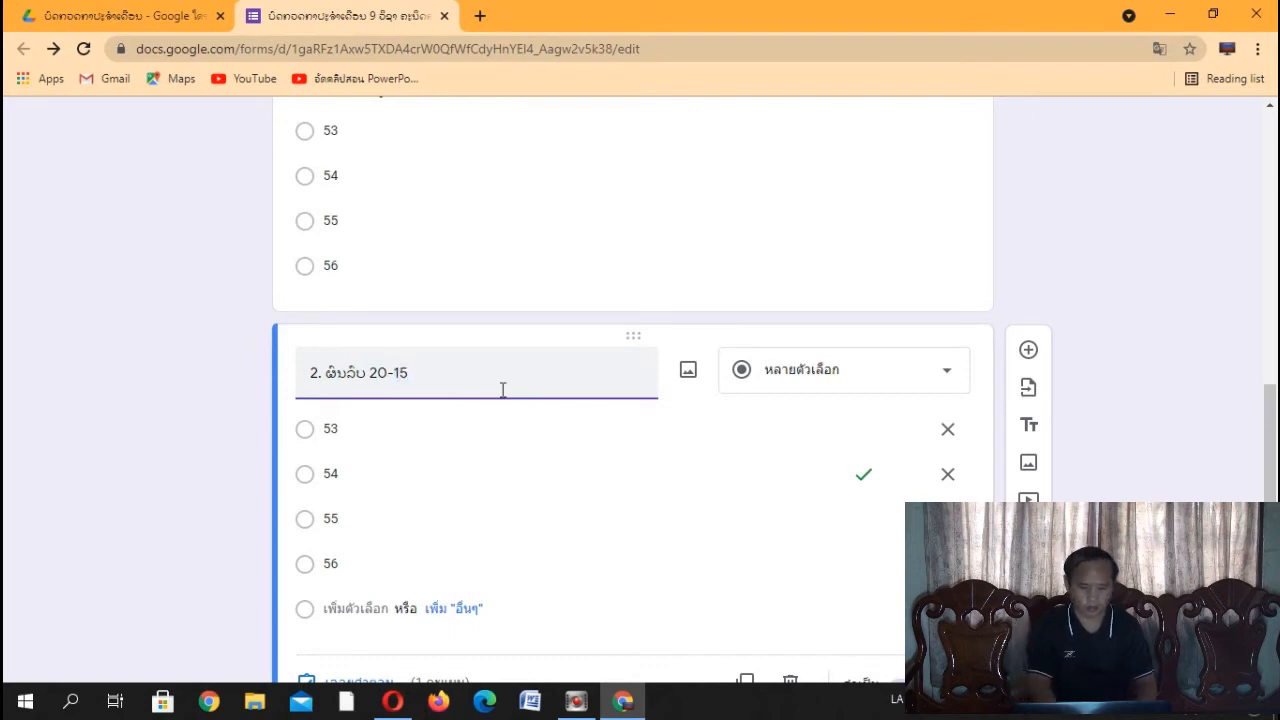
pyautogui.write(' ແມ່ນ')
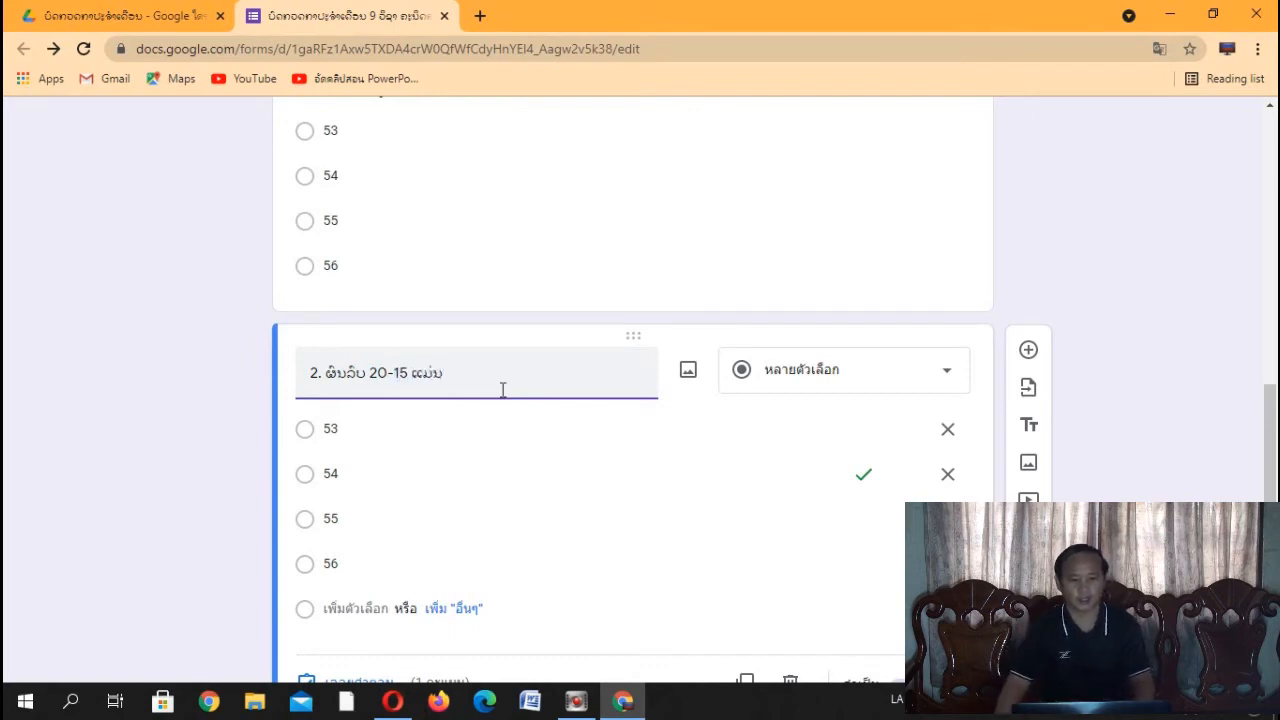
# Step: Change question 2's four answer options to 18, 6, 5 and 12
pyautogui.click(420, 429)
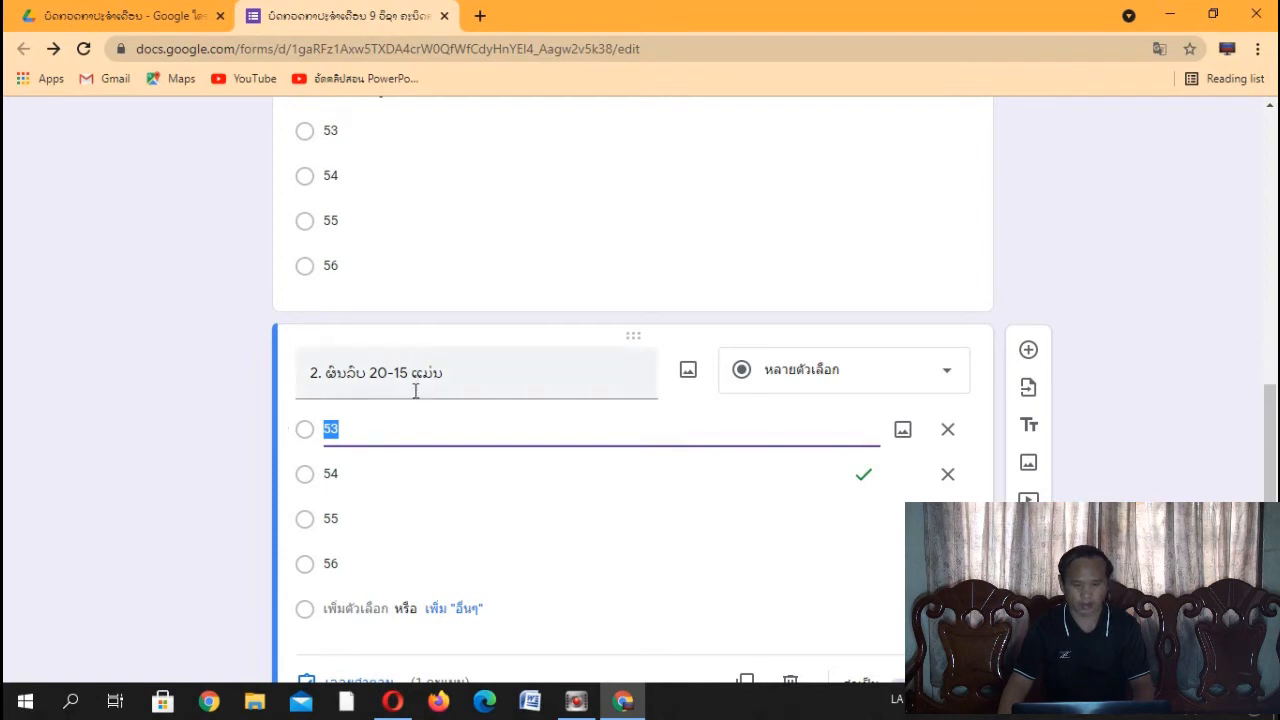
pyautogui.write('18')
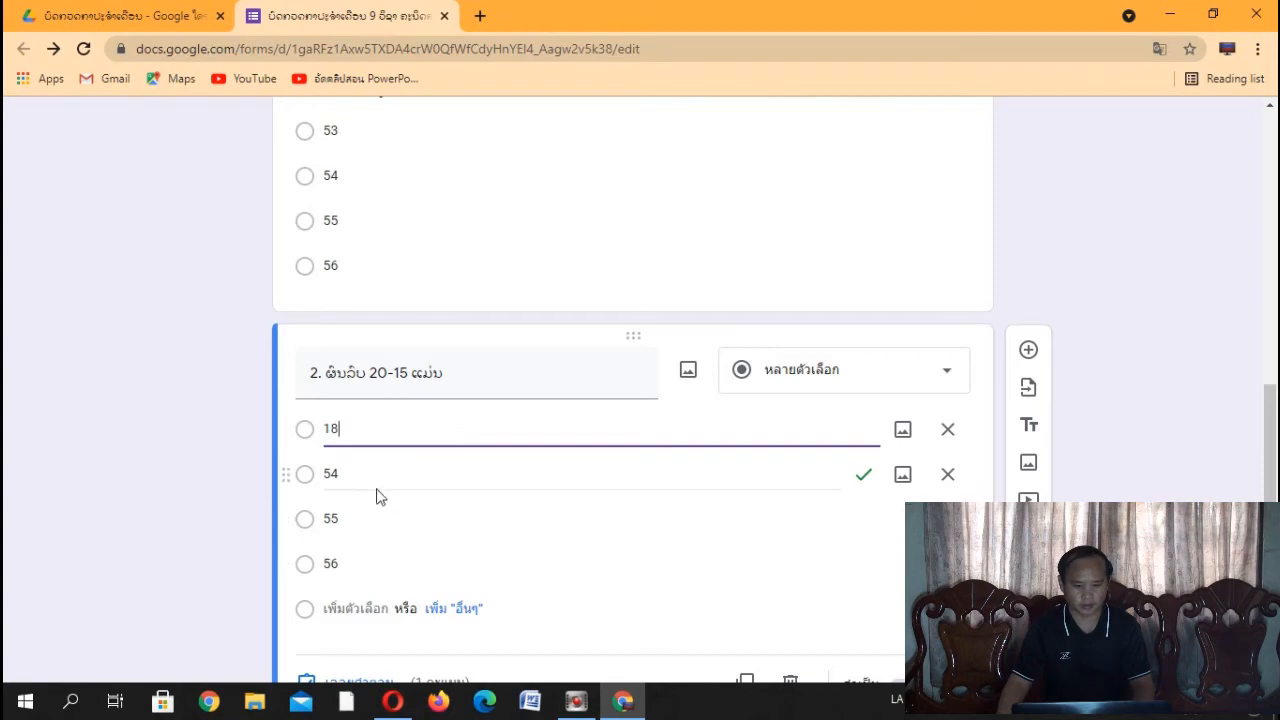
pyautogui.click(378, 479)
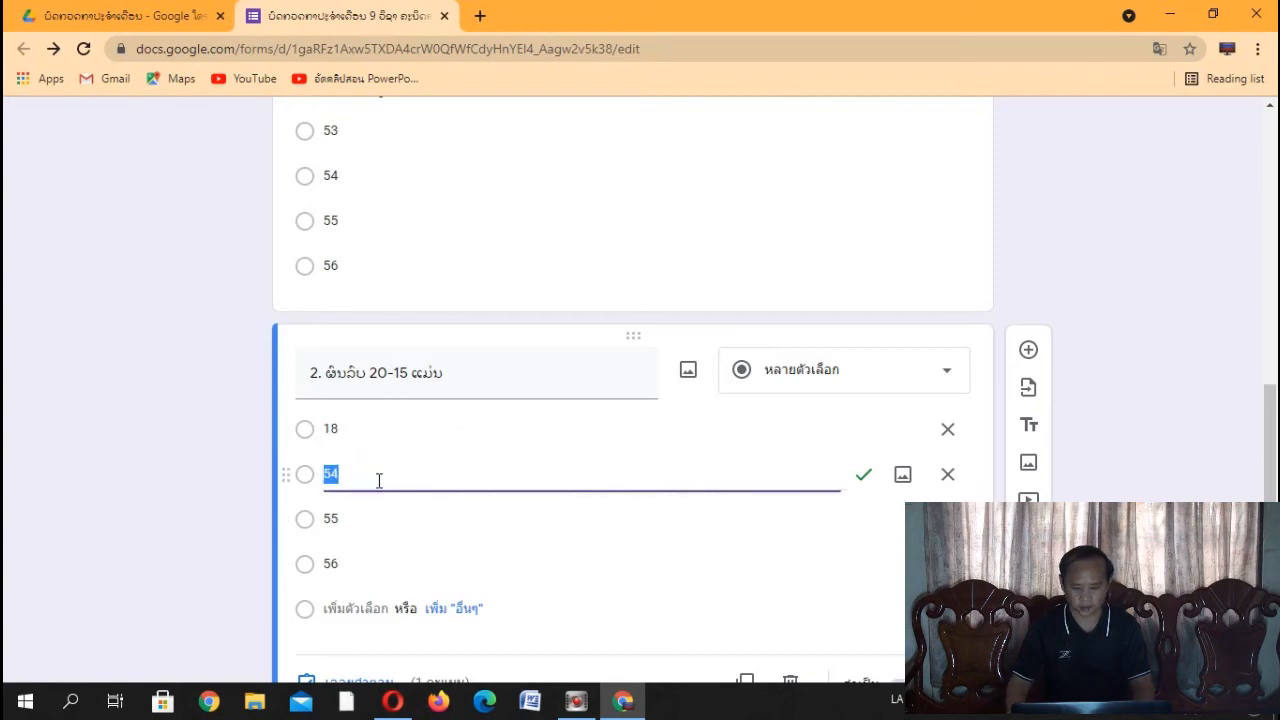
pyautogui.write('6')
pyautogui.click(419, 513)
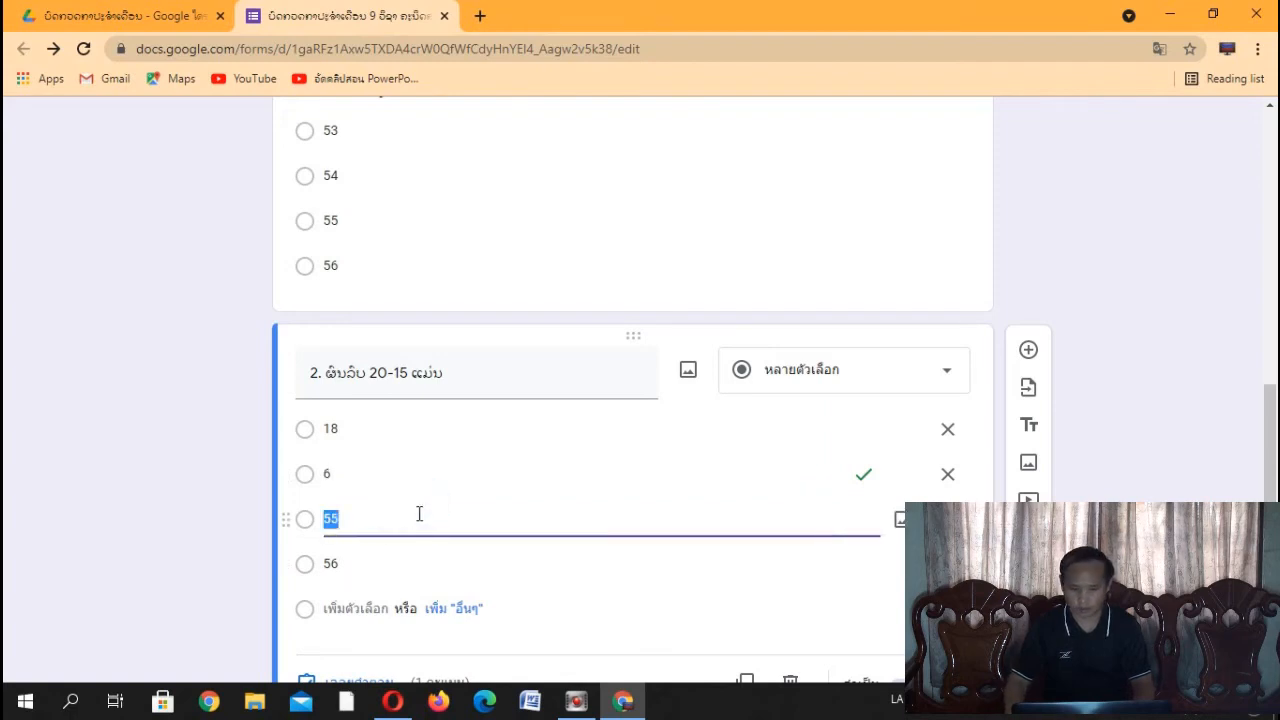
pyautogui.write('5')
pyautogui.click(373, 565)
pyautogui.write('12')
pyautogui.click(1116, 307)
pyautogui.scroll(-1, 700, 420)
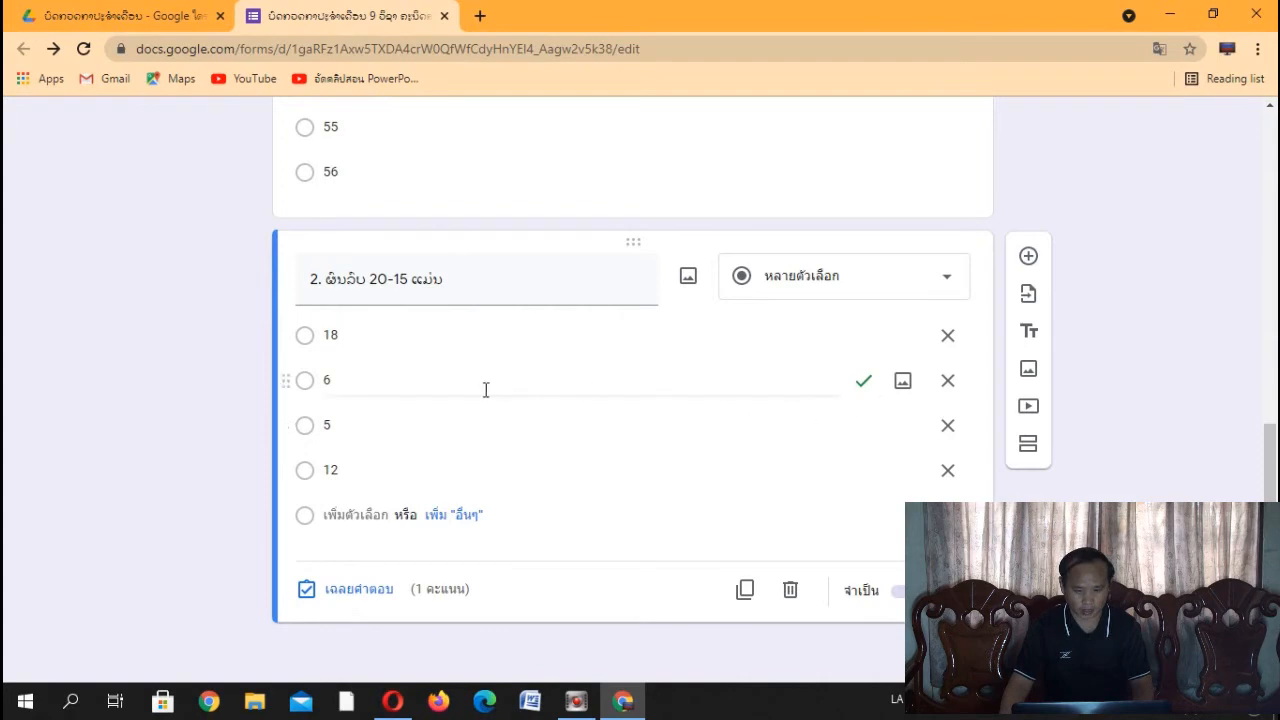
# Step: Set 5 as the only correct answer in question 2's answer key and finish the key
pyautogui.click(361, 381)
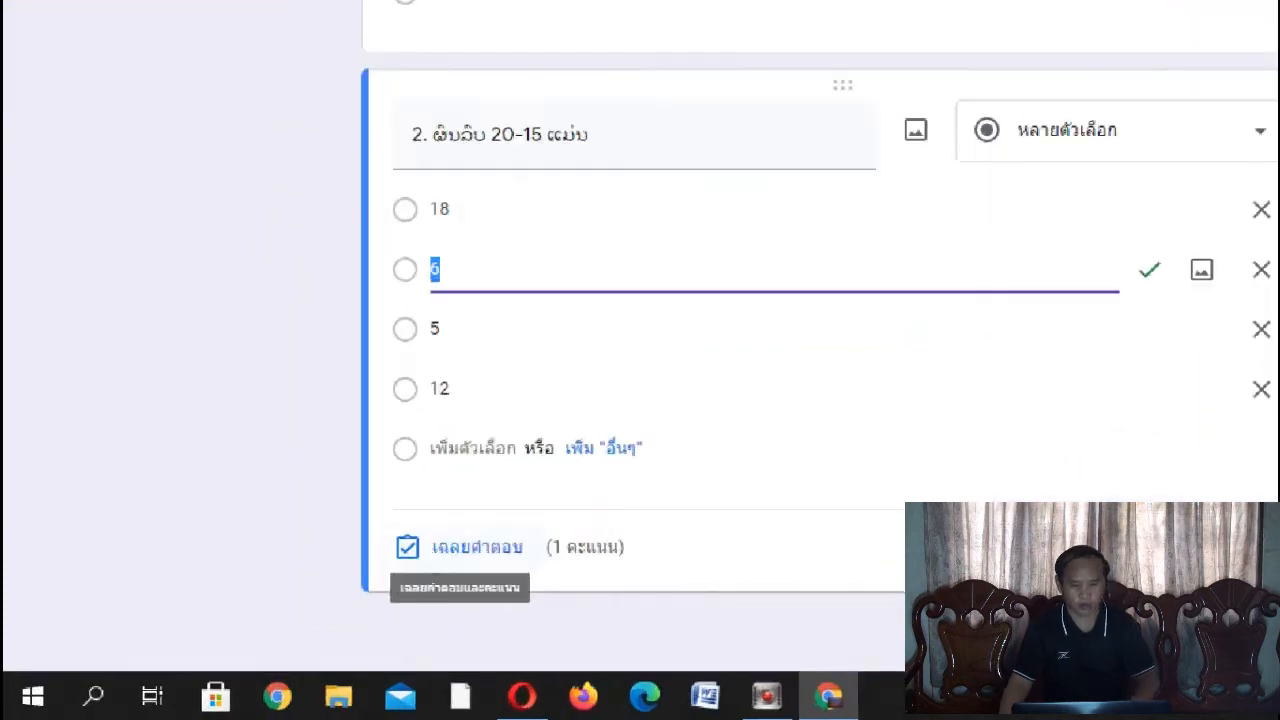
pyautogui.click(346, 591)
pyautogui.moveTo(538, 433)
pyautogui.mouseDown()
pyautogui.moveTo(769, 497)
pyautogui.moveTo(751, 497)
pyautogui.mouseUp()
pyautogui.press('Escape')
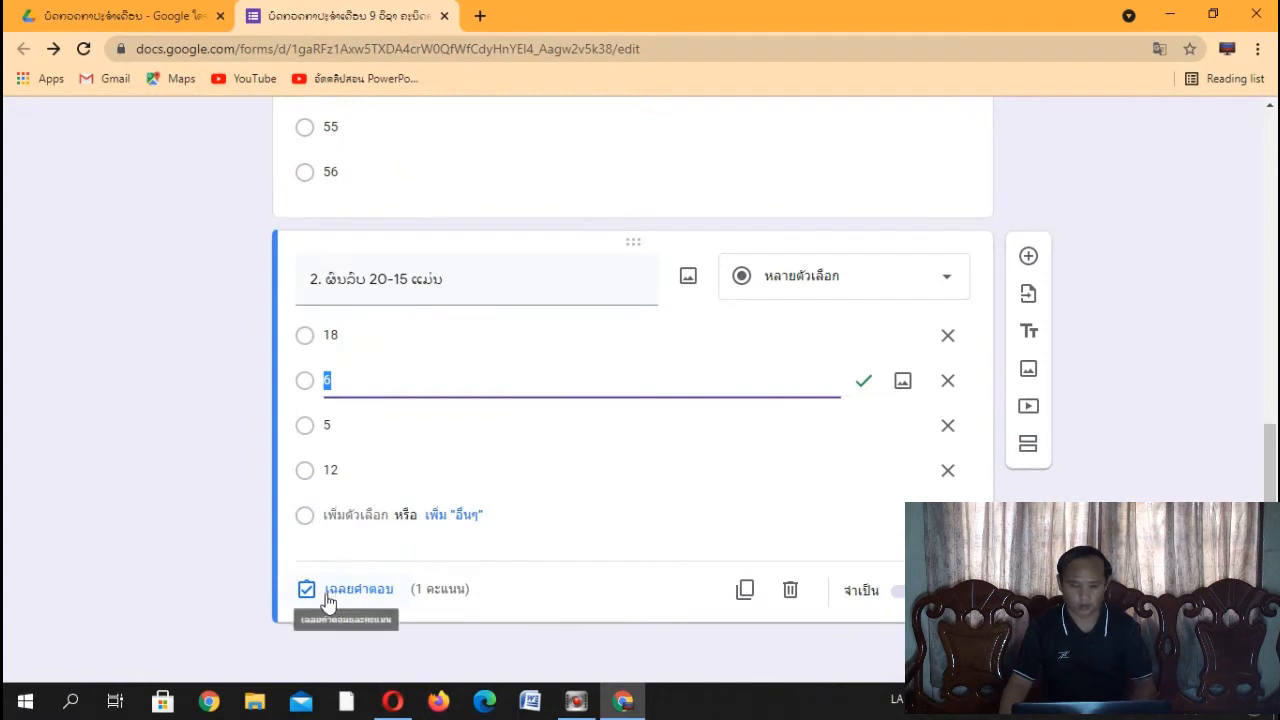
pyautogui.click(352, 594)
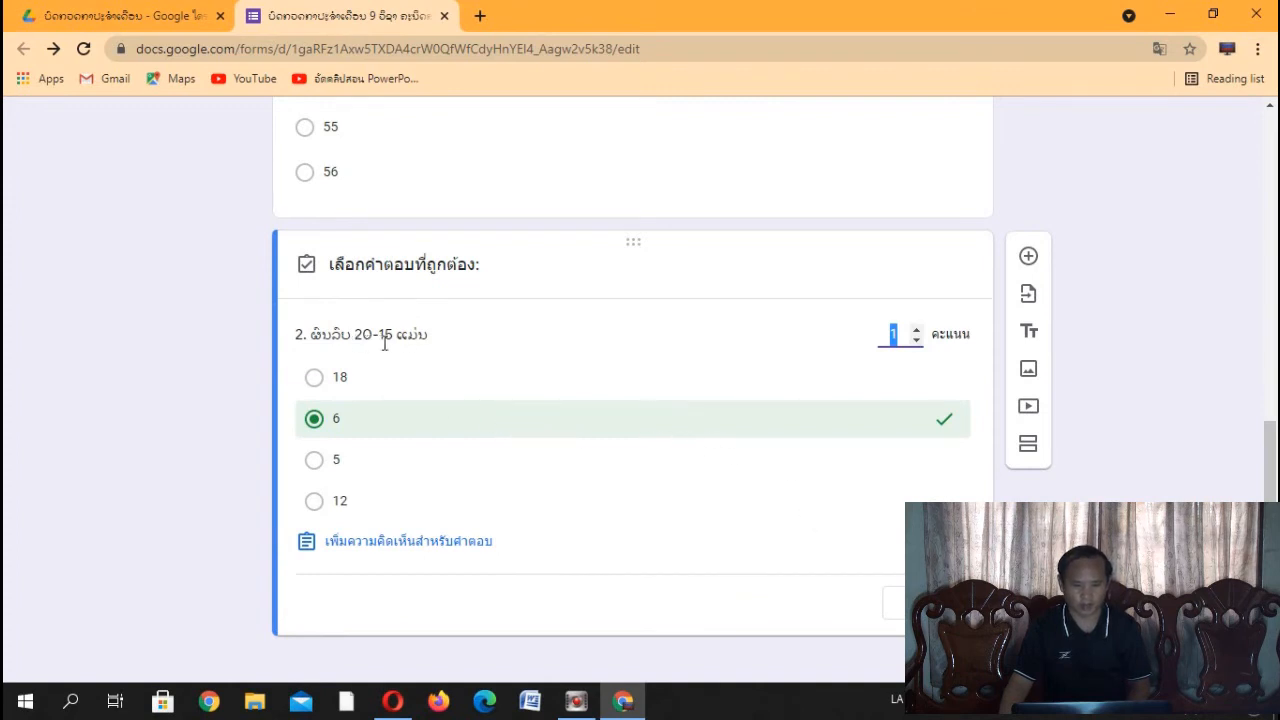
pyautogui.click(355, 463)
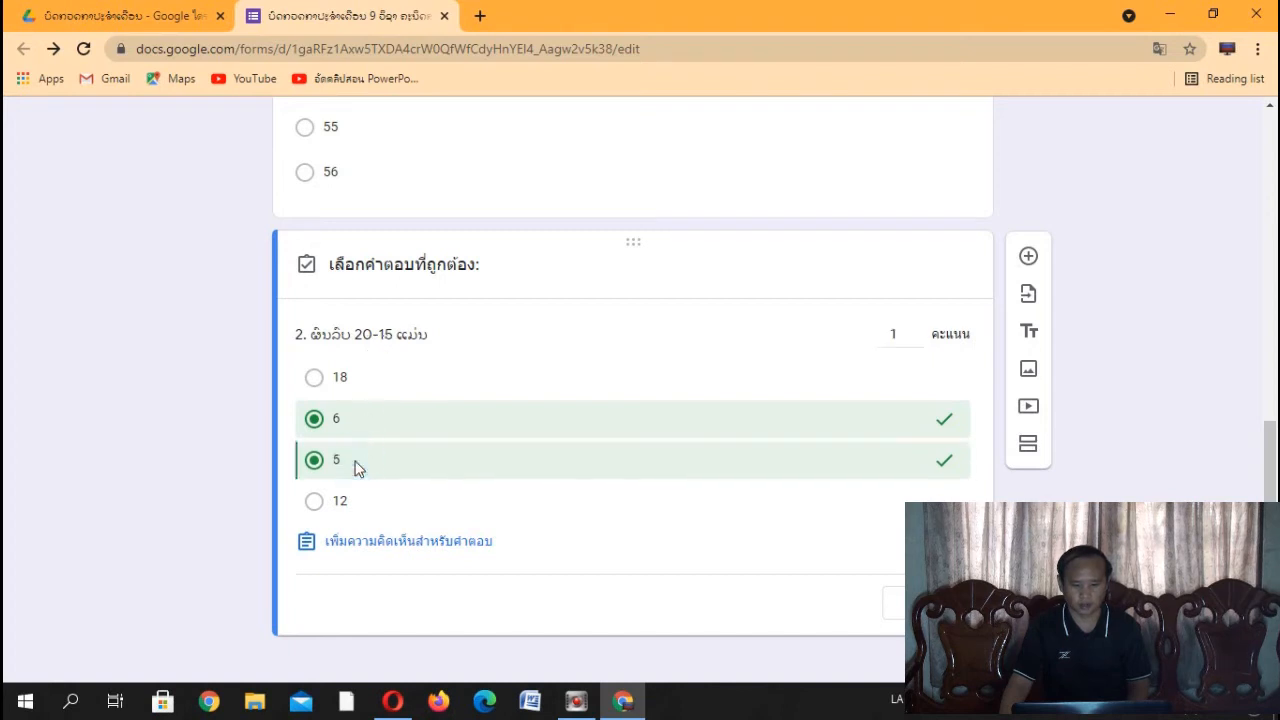
pyautogui.click(424, 433)
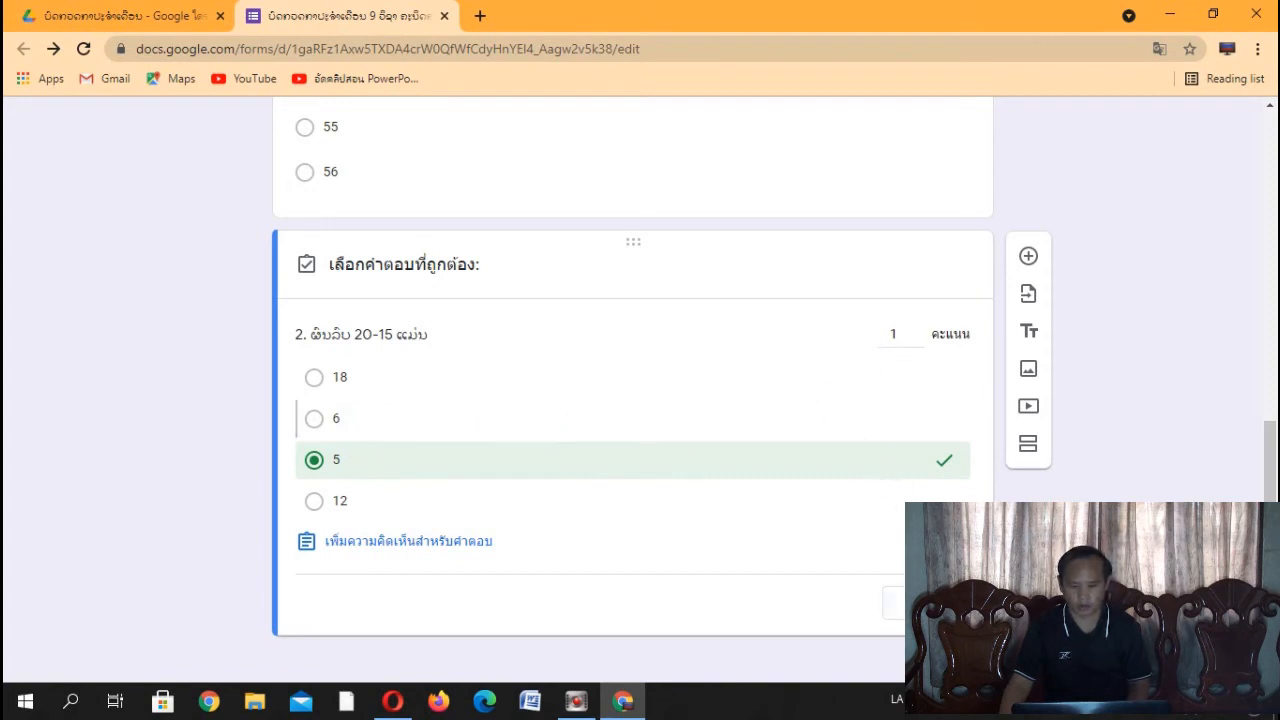
pyautogui.click(893, 604)
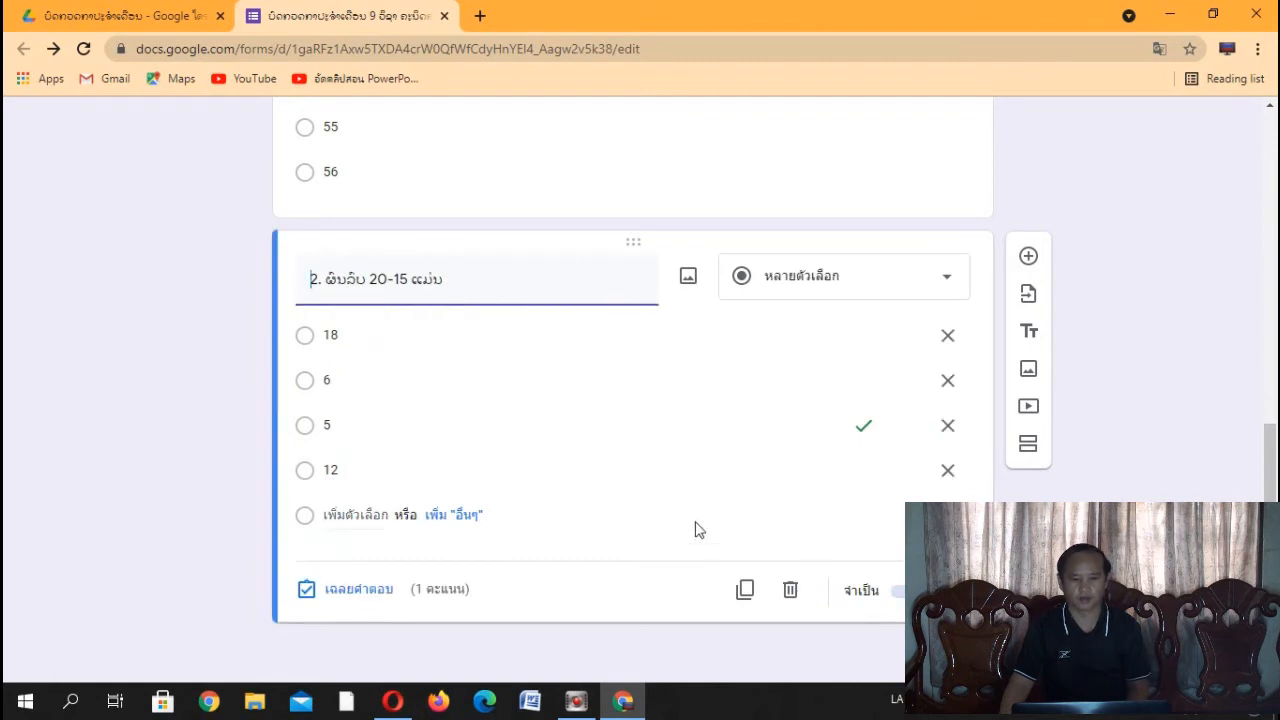
# Step: Duplicate question 2 and title the copy "3. ປະຫັວດສາດແມ່ນຫຍັງ"
pyautogui.scroll(3, 707, 447)
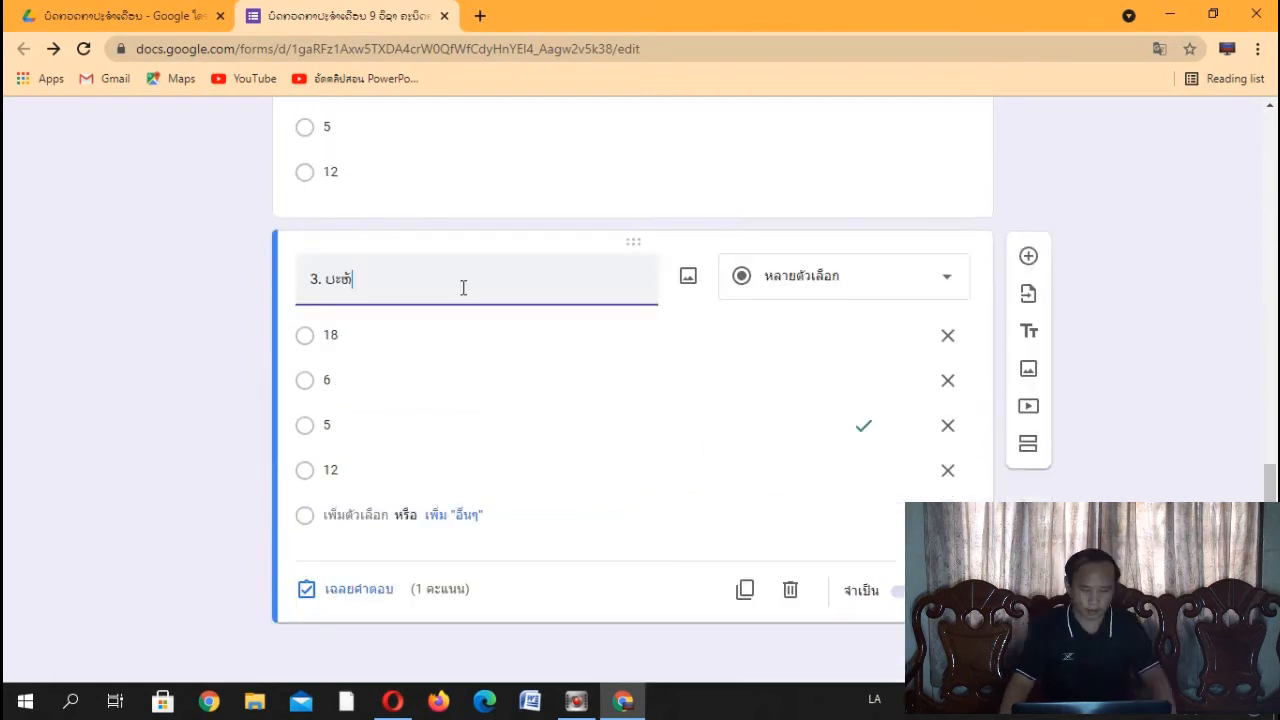
pyautogui.write('ອດສາ')
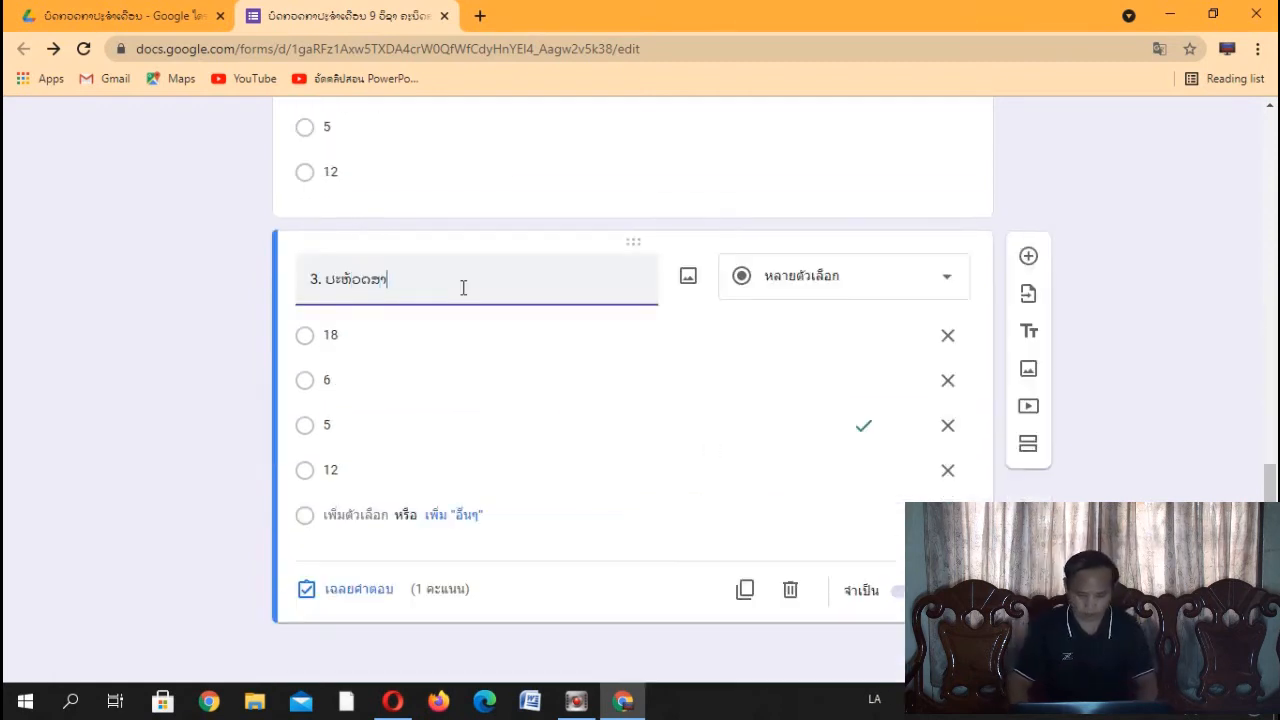
pyautogui.write('ດແມ່ນຫຍັງ')
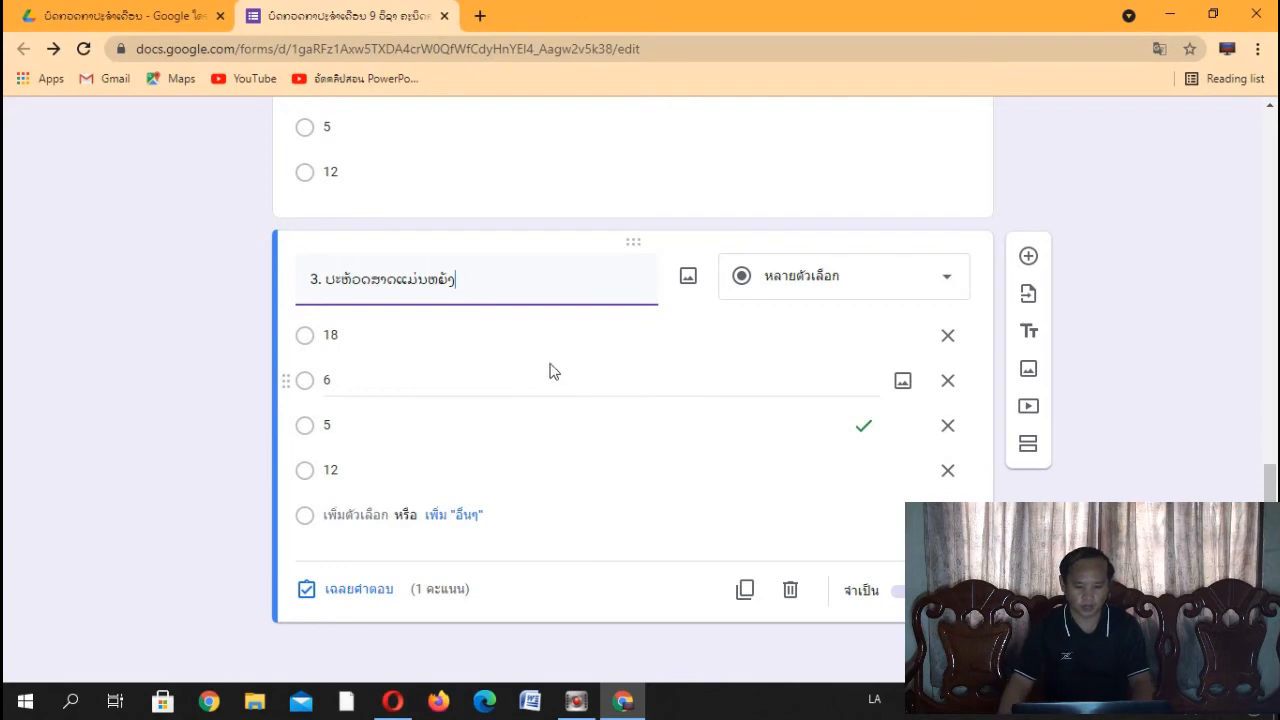
# Step: Change the type of question 3 from multiple choice to paragraph (ย่อหน้า)
pyautogui.click(946, 281)
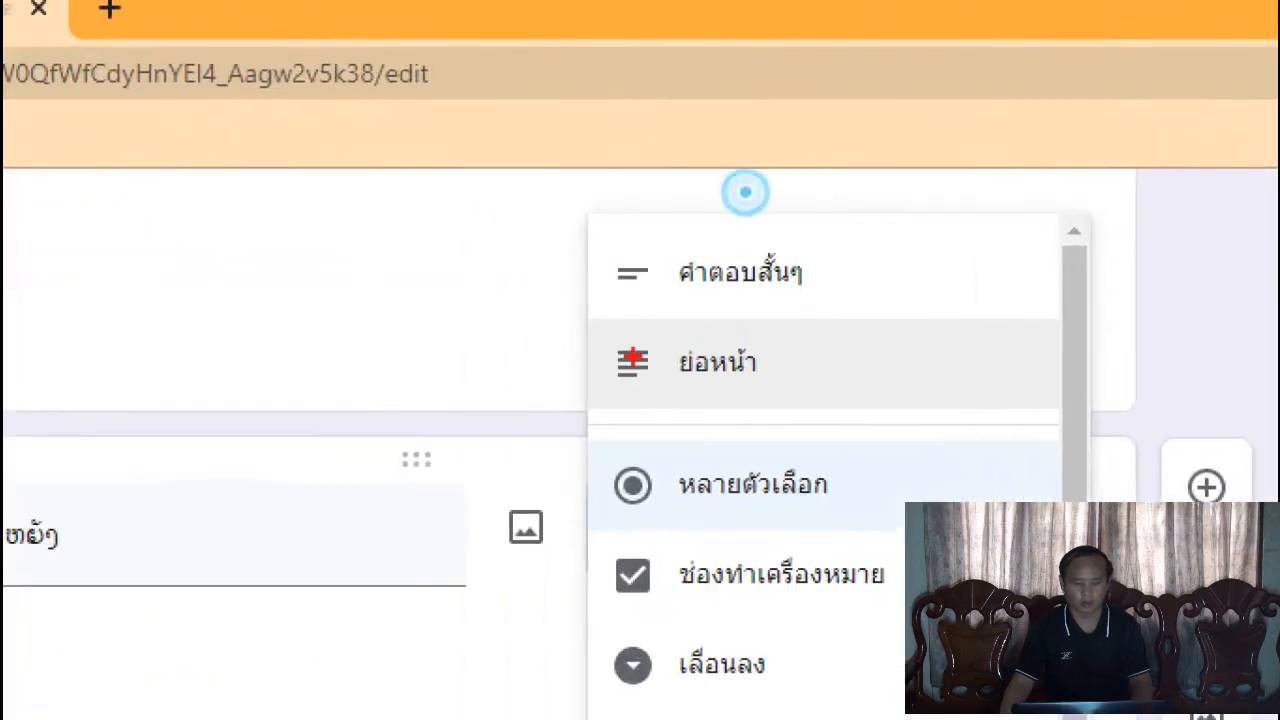
pyautogui.moveTo(586, 324); pyautogui.dragTo(822, 396)
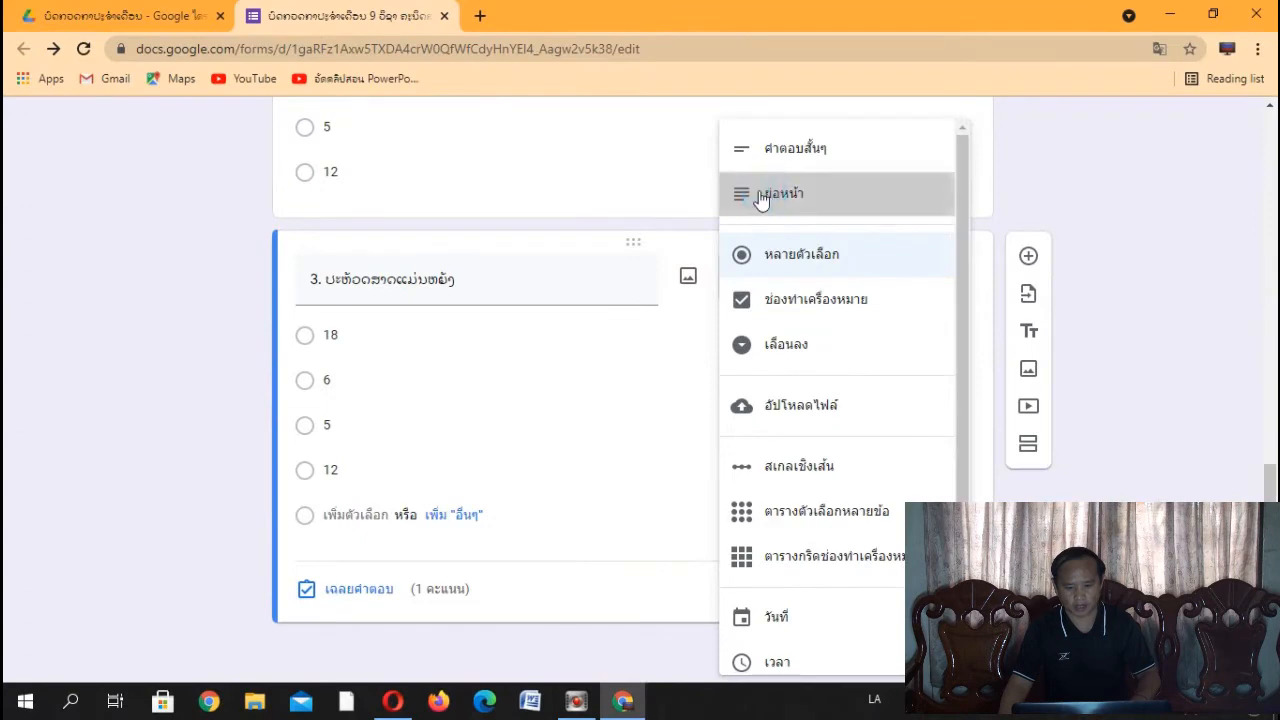
pyautogui.click(684, 362)
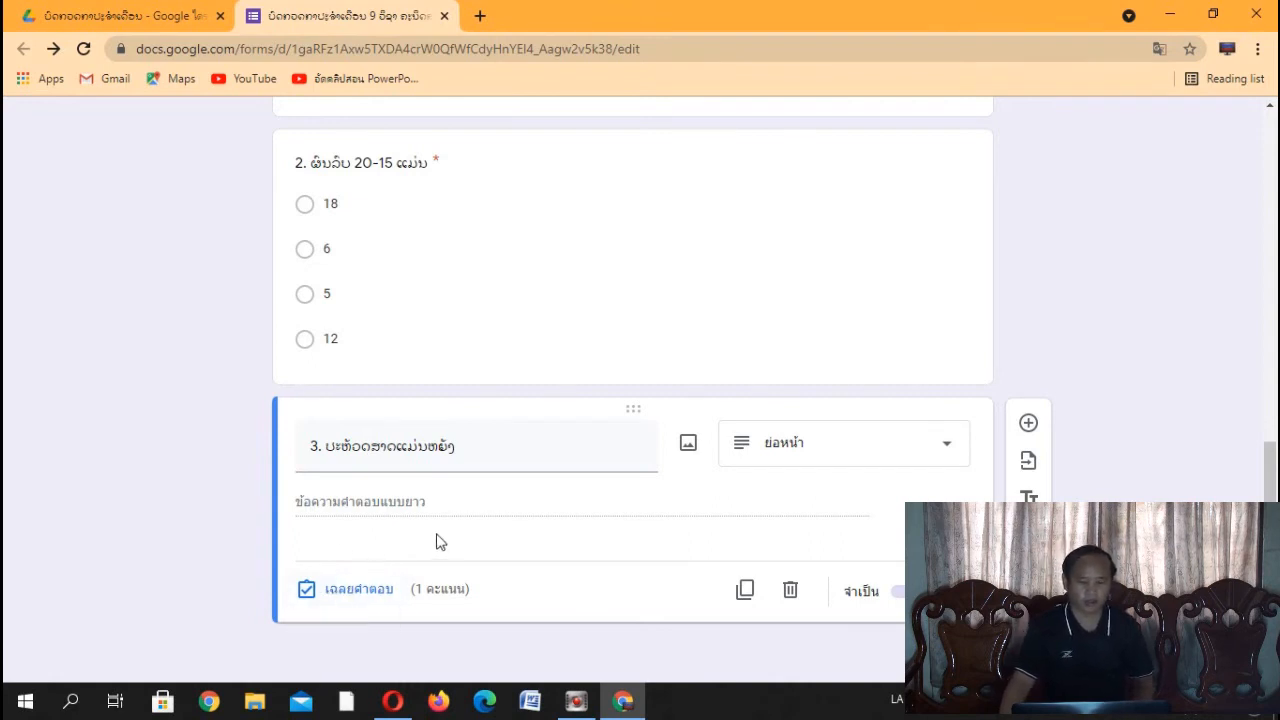
pyautogui.click(506, 504)
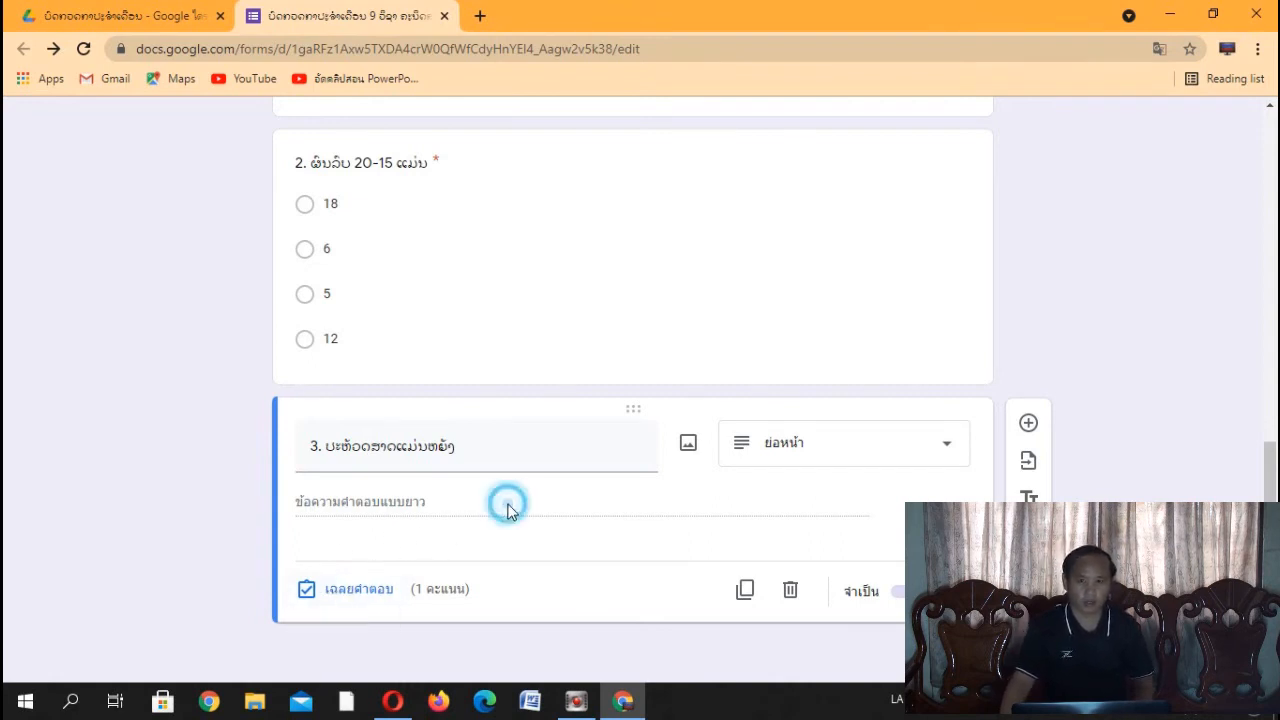
pyautogui.tripleClick(495, 452)
pyautogui.click(498, 450)
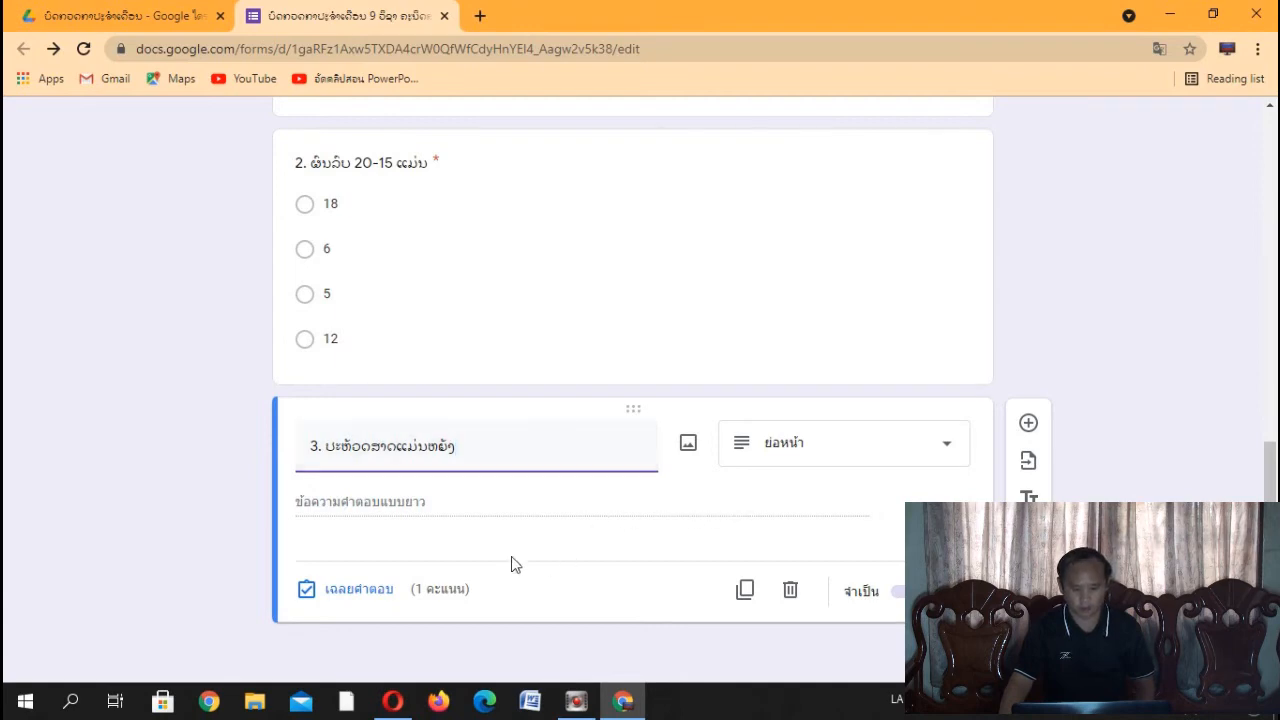
# Step: Duplicate the paragraph question and retitle the copy "3. ຮູບລຸ່ມນີ້ແມ່ນຢູ່ໃສ?"
pyautogui.click(745, 592)
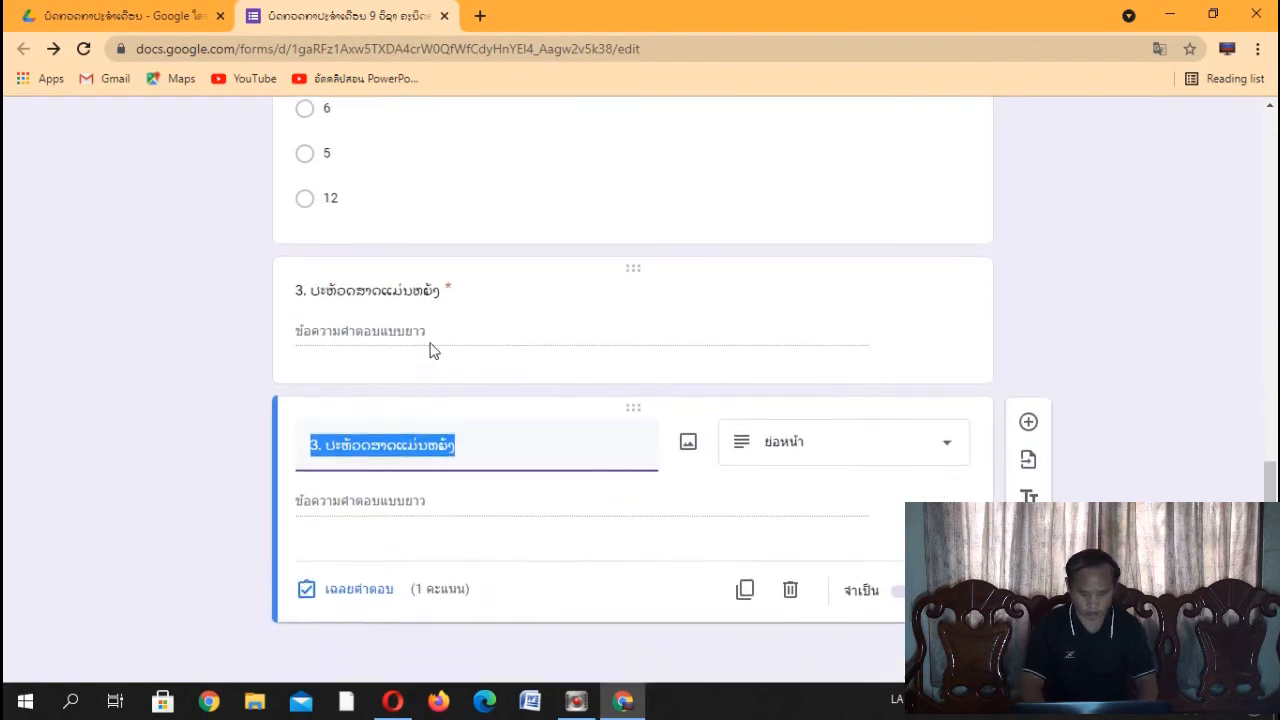
pyautogui.click(500, 448)
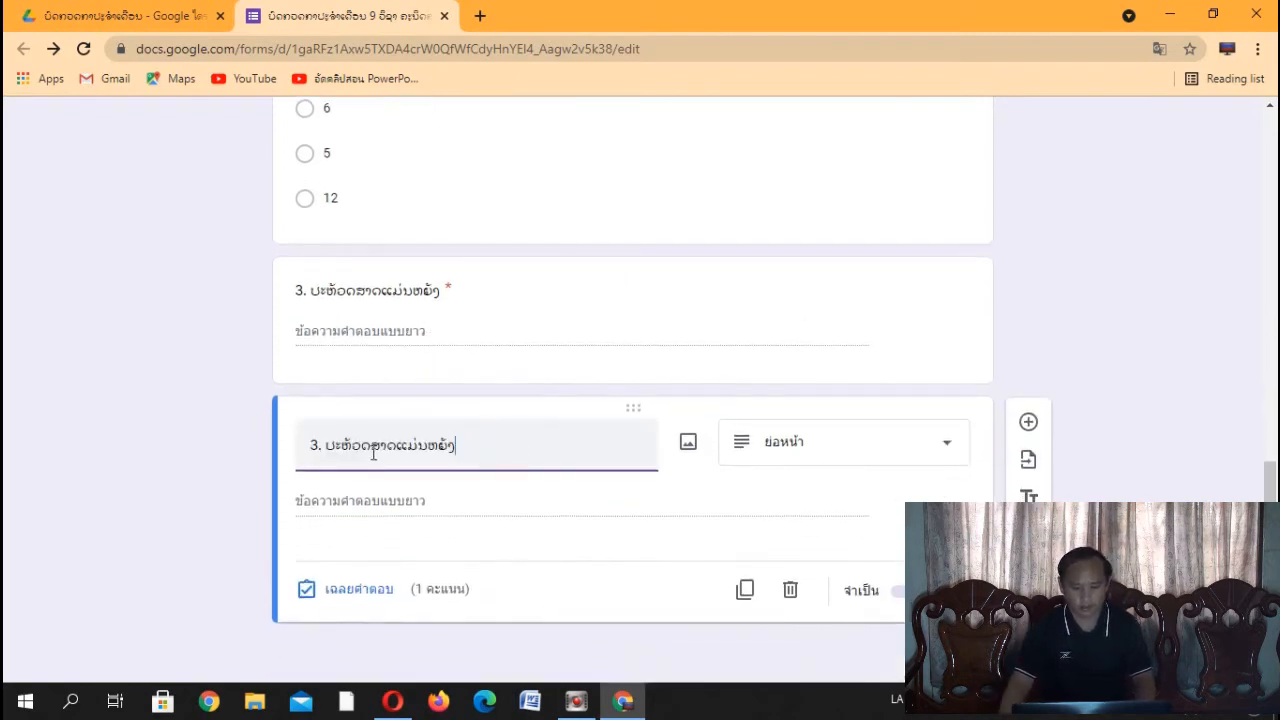
pyautogui.moveTo(329, 453); pyautogui.dragTo(462, 452)
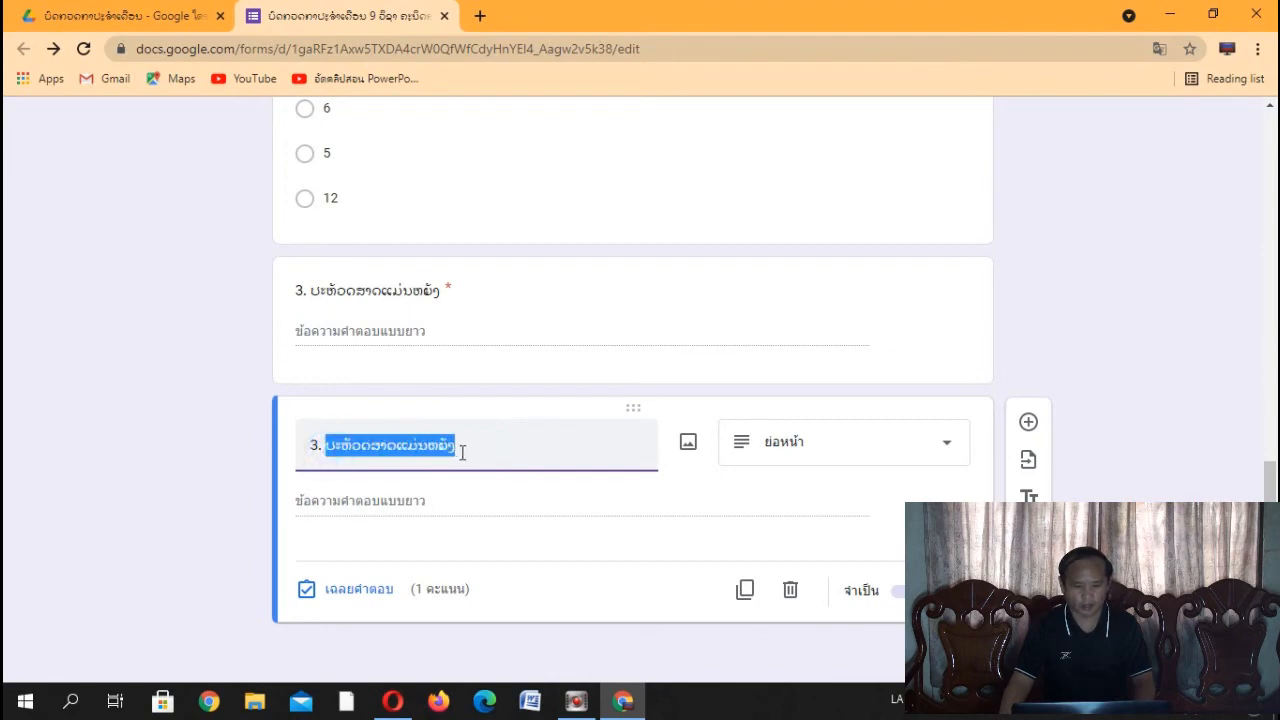
pyautogui.write('ຊູ')
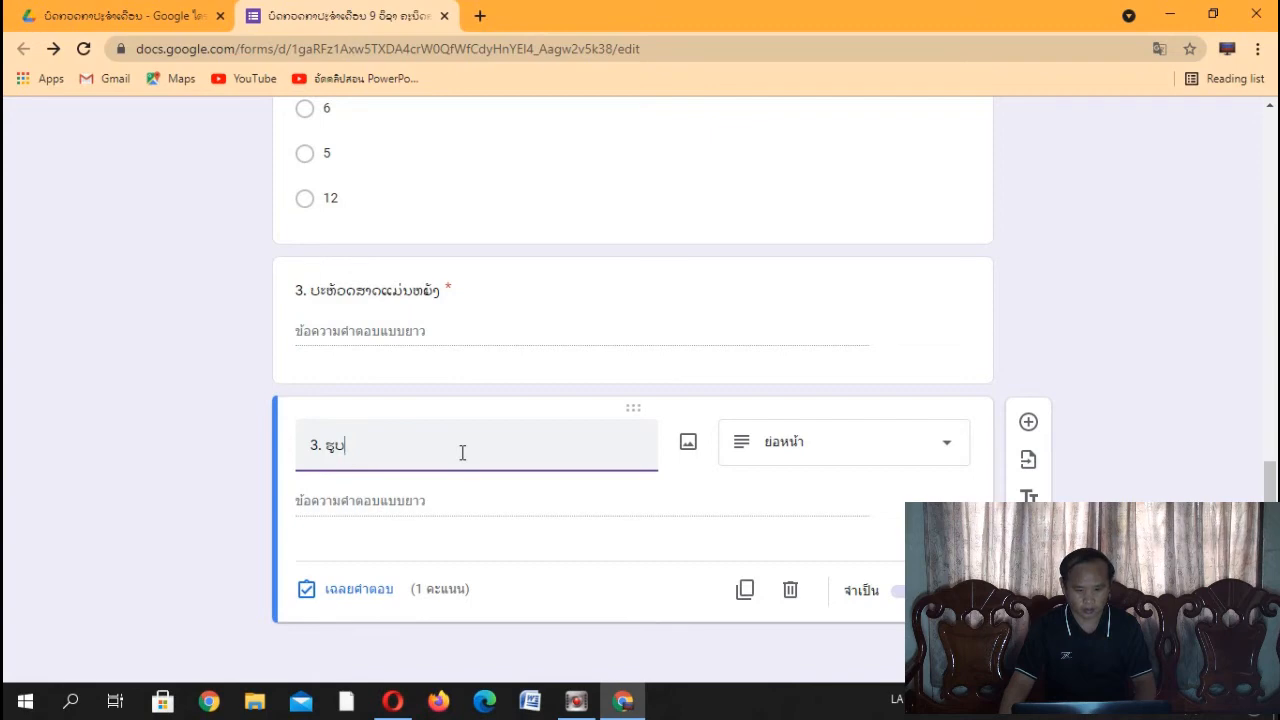
pyautogui.write('ບວຸ່ມນີ້ແມ່ນຢ')
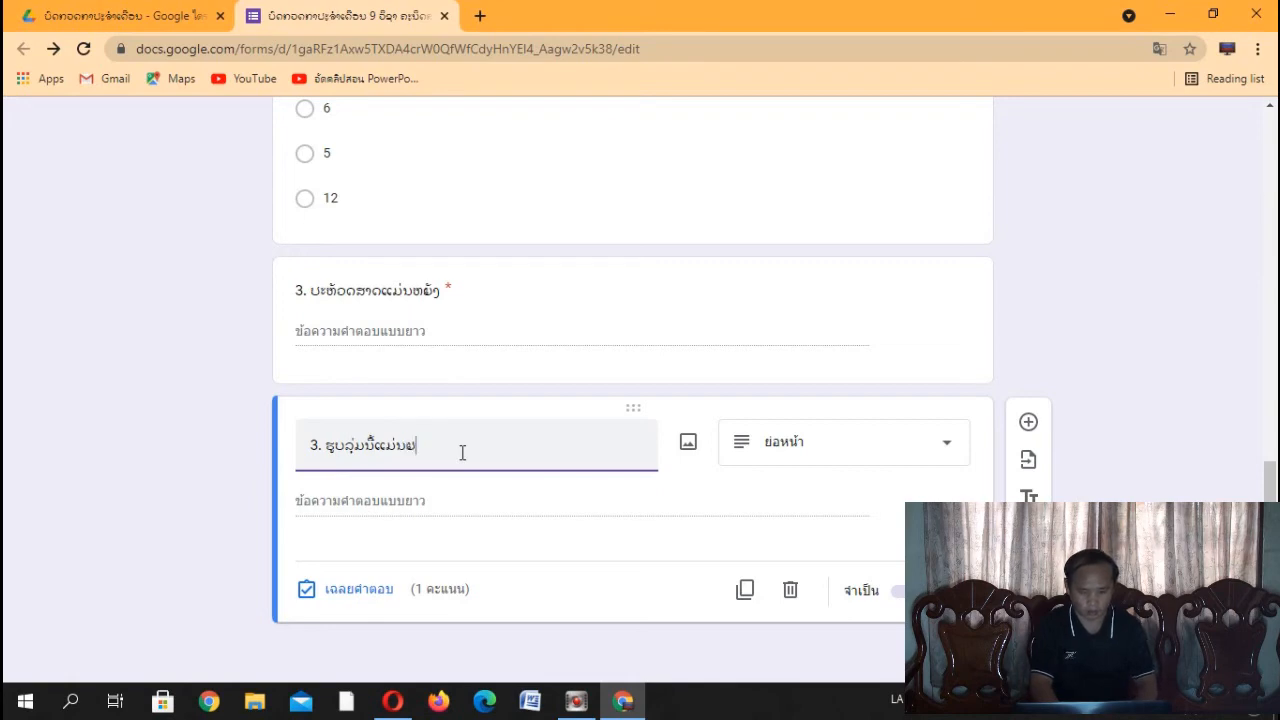
pyautogui.write('ສບ')
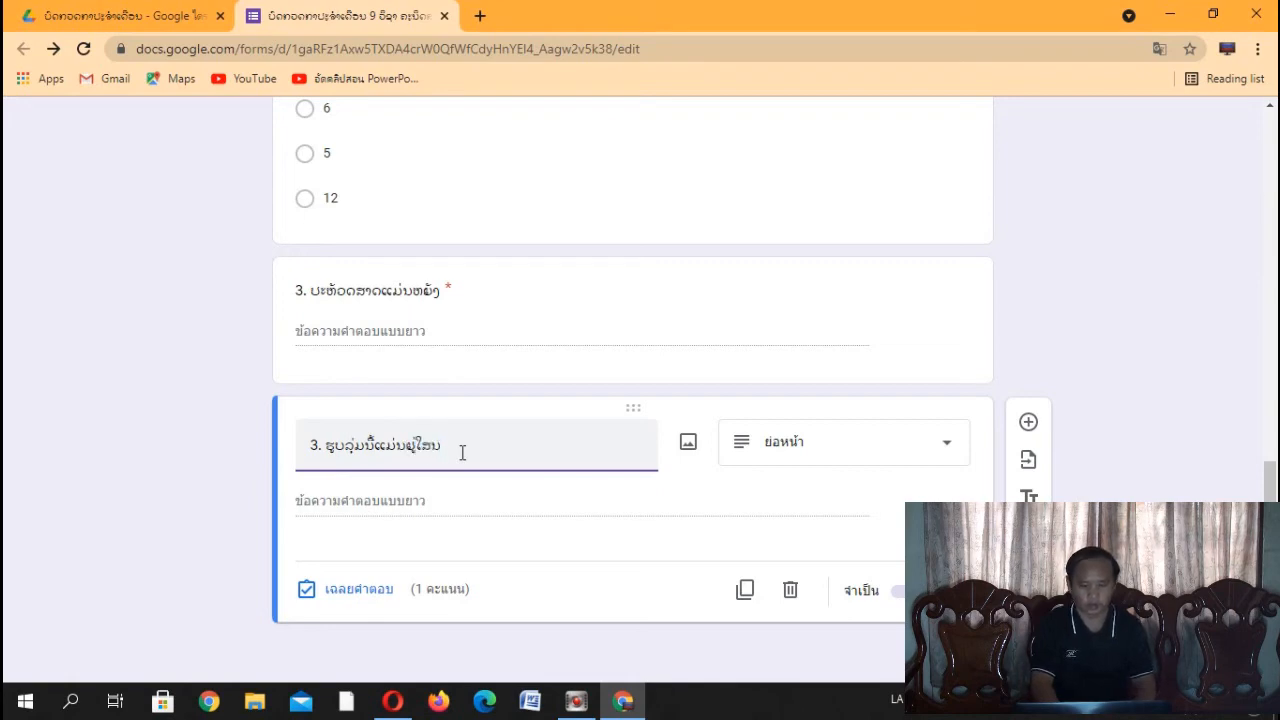
pyautogui.press('BackSpace')
pyautogui.write('?')
# Step: Change the type of the question "3. ຮູບລຸ່ມນີ້ແມ່ນຢູ່ໃສ?" from paragraph to multiple choice (หลายตัวเลือก)
pyautogui.click(651, 505)
pyautogui.click(437, 503)
pyautogui.click(945, 447)
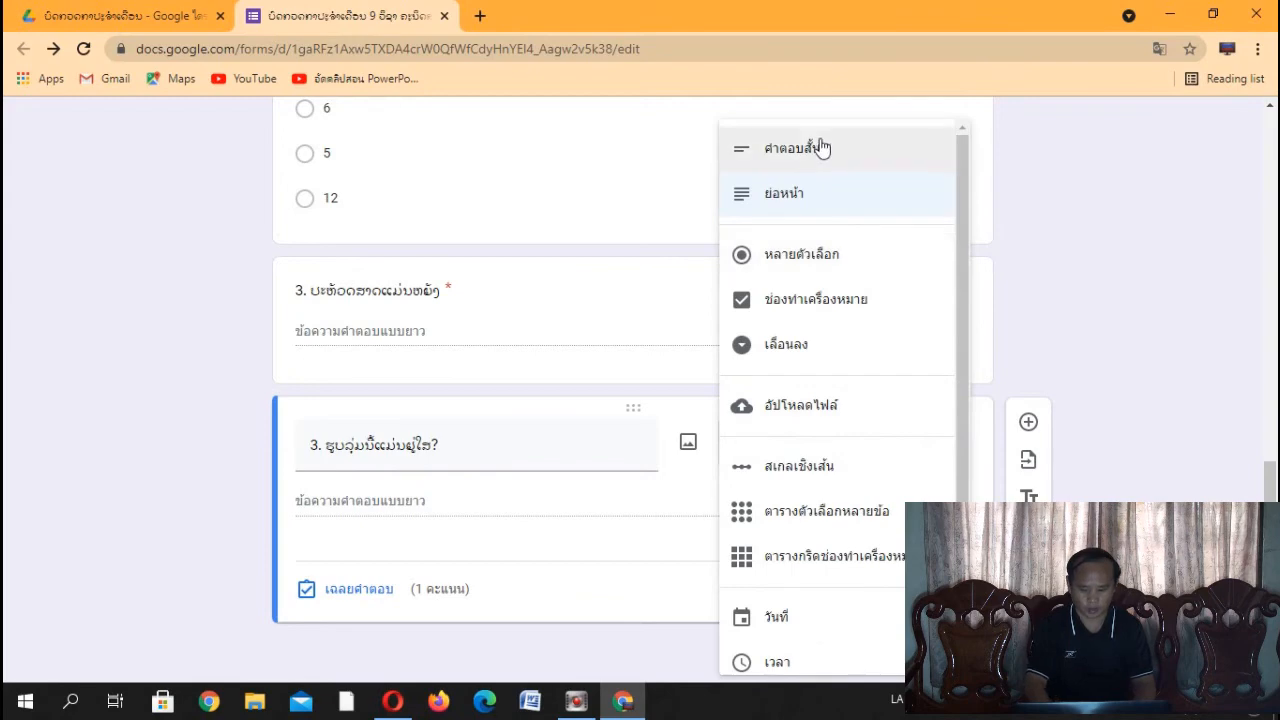
pyautogui.click(824, 268)
pyautogui.click(592, 545)
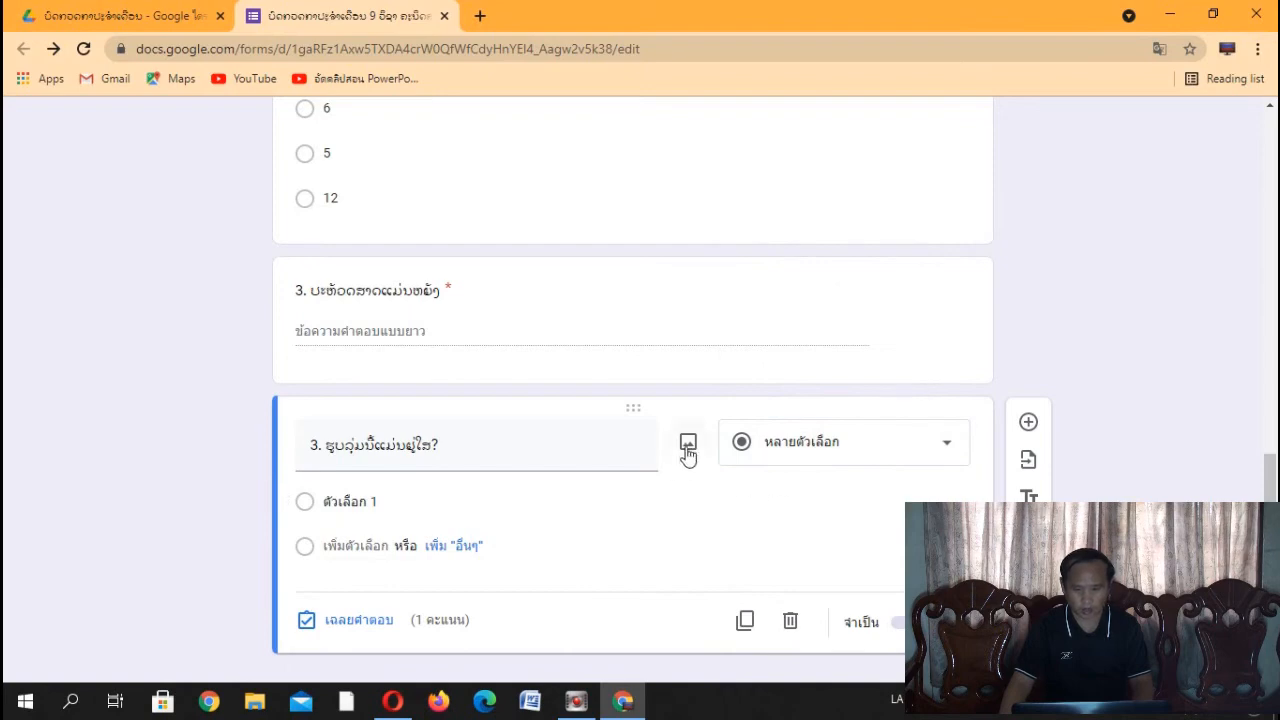
pyautogui.click(700, 549)
# Step: Upload the Vientiane-Laos picture from the Desktop and insert it below the place question
pyautogui.click(688, 441)
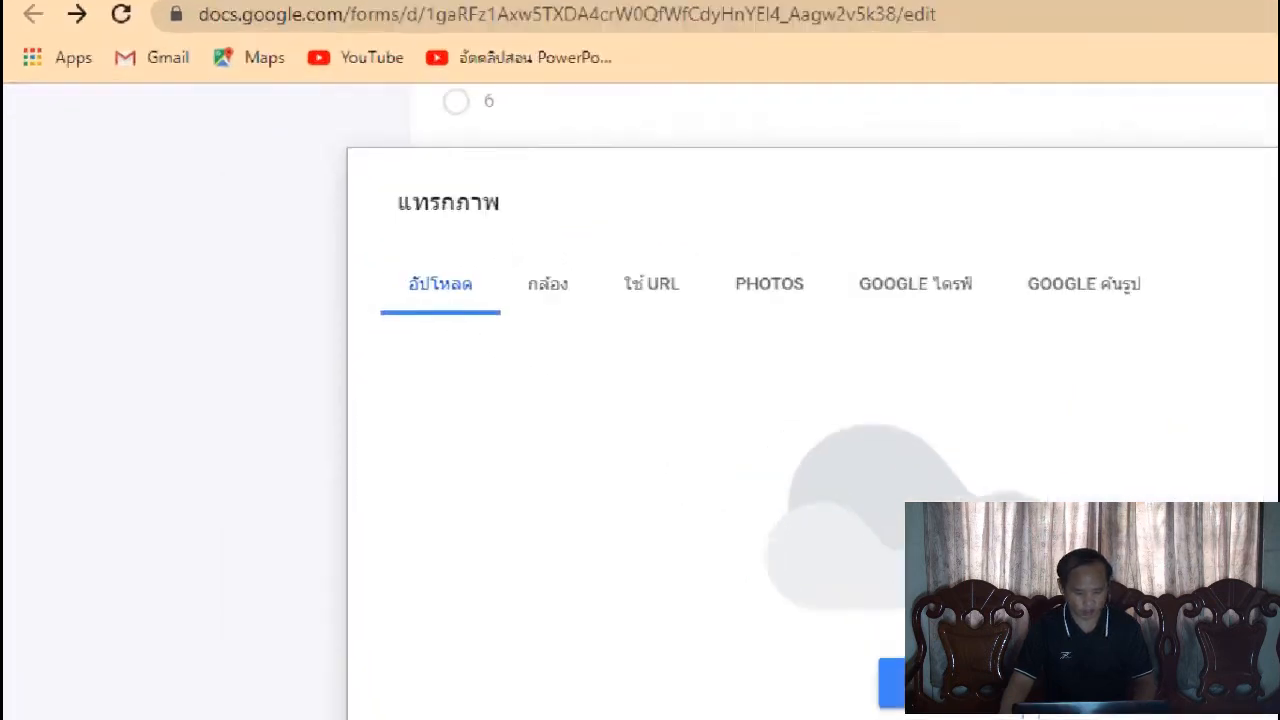
pyautogui.click(537, 369)
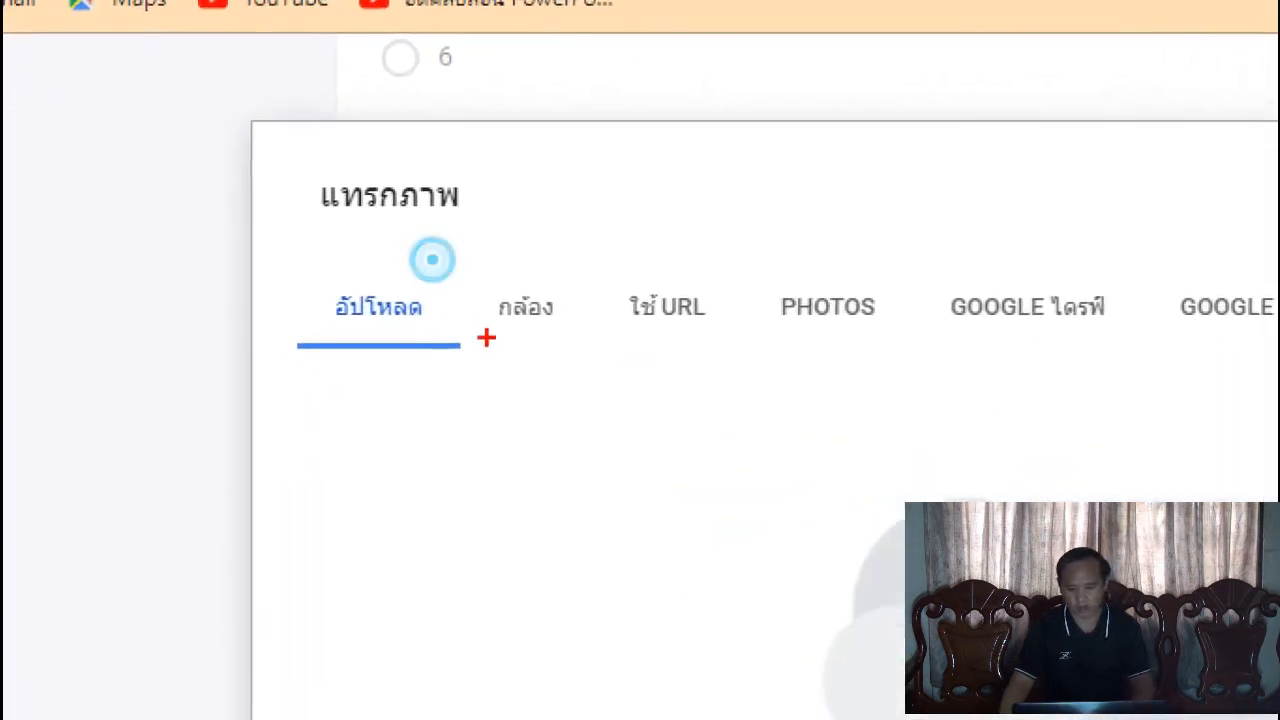
pyautogui.moveTo(306, 285)
pyautogui.mouseDown()
pyautogui.moveTo(404, 383)
pyautogui.moveTo(474, 376)
pyautogui.moveTo(439, 372)
pyautogui.mouseUp()
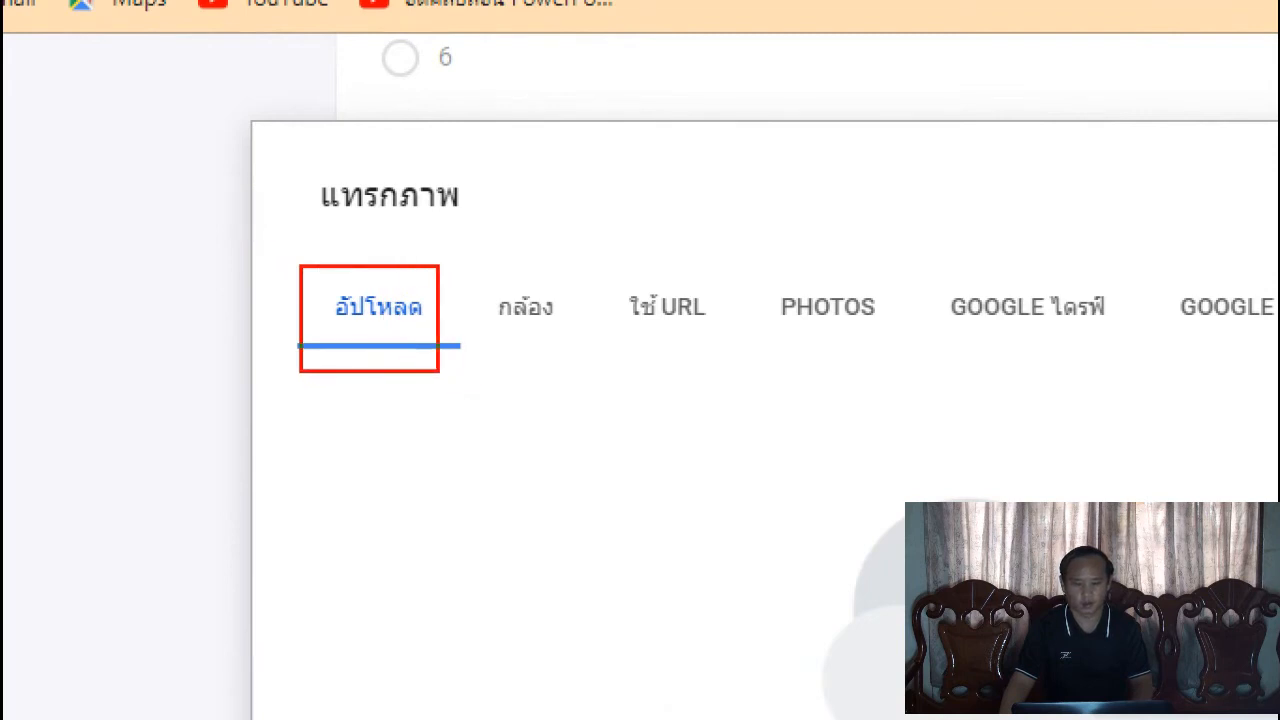
pyautogui.moveTo(471, 273); pyautogui.dragTo(576, 352)
pyautogui.moveTo(615, 254)
pyautogui.mouseDown()
pyautogui.moveTo(751, 320)
pyautogui.moveTo(750, 340)
pyautogui.moveTo(1174, 360)
pyautogui.moveTo(1108, 366)
pyautogui.moveTo(1151, 360)
pyautogui.mouseUp()
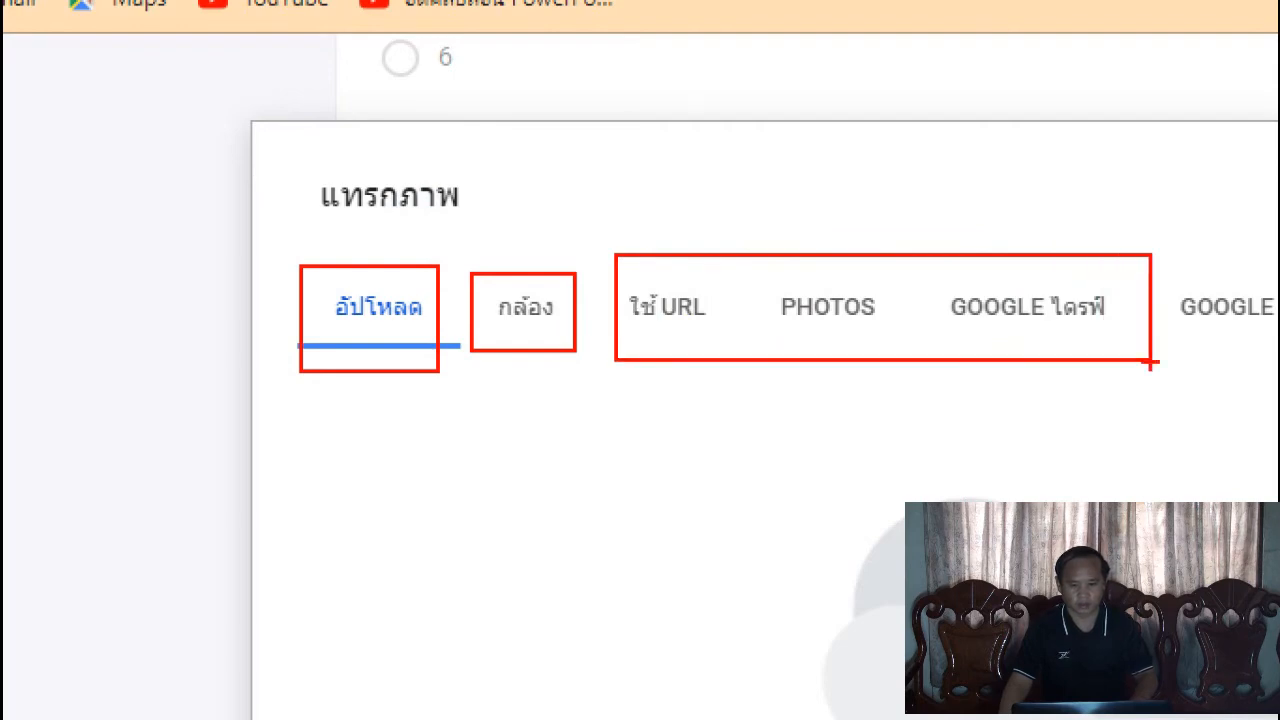
pyautogui.click(617, 505)
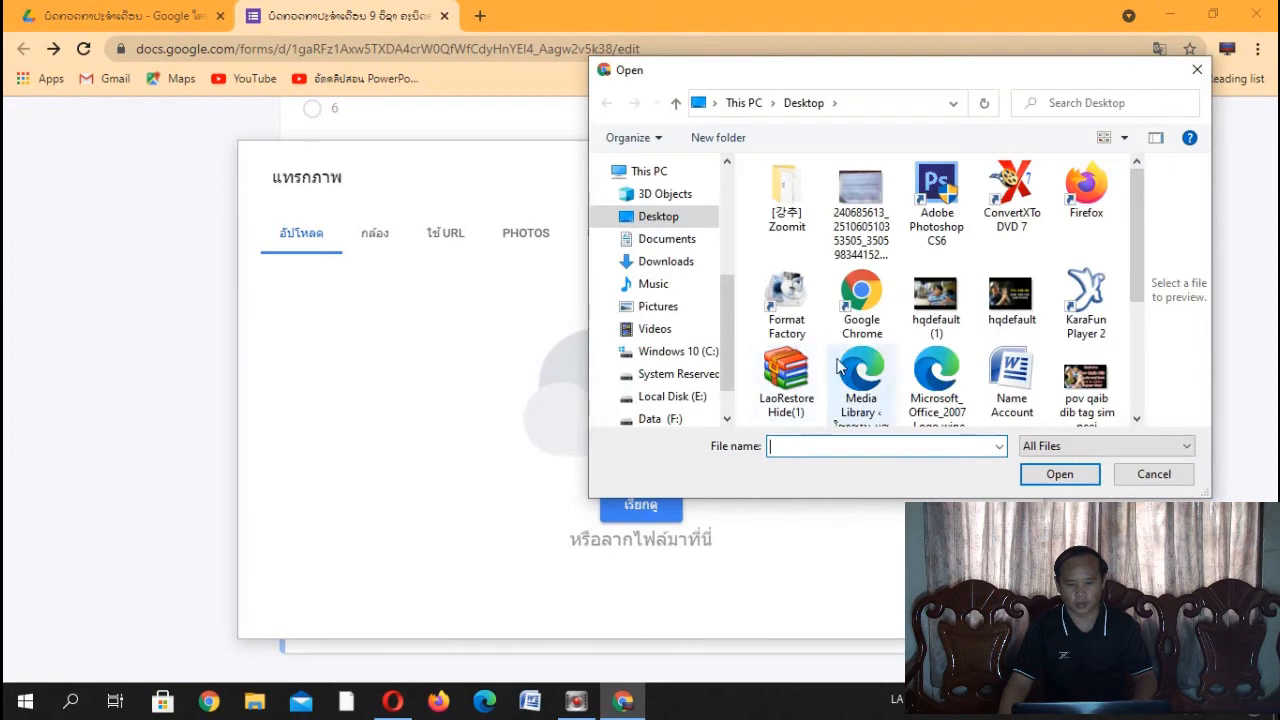
pyautogui.scroll(-1, 1045, 340)
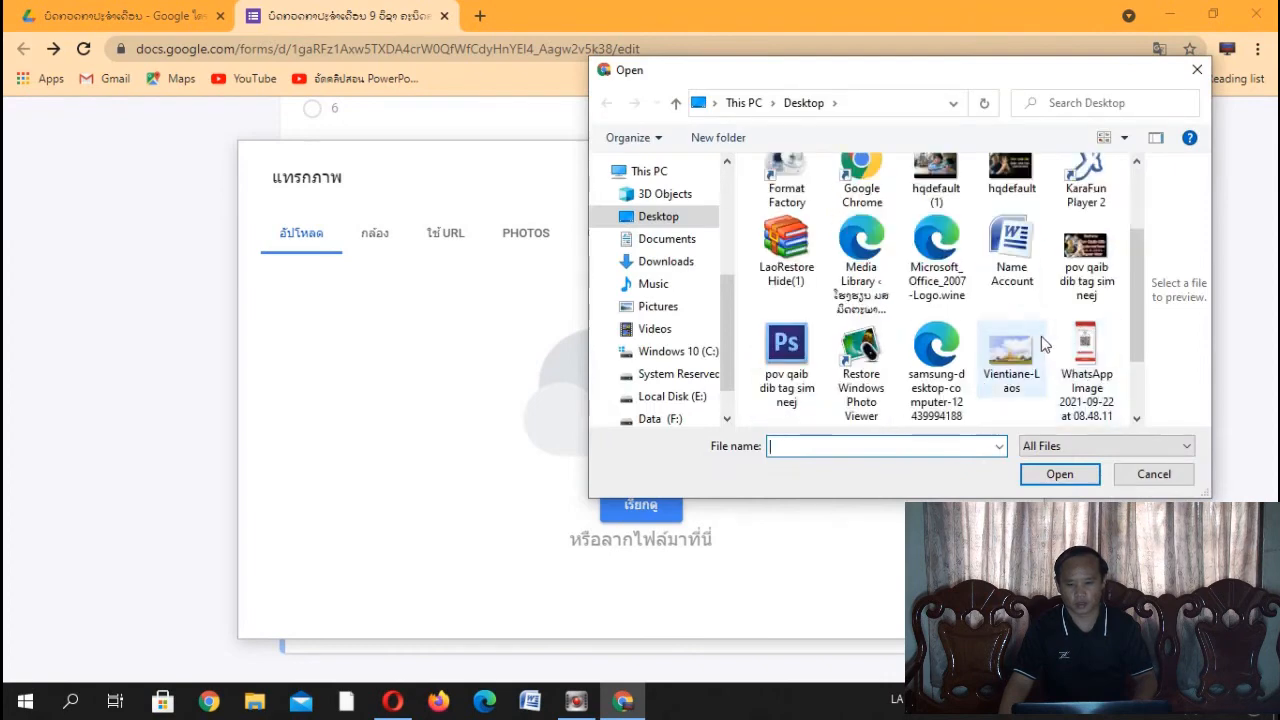
pyautogui.click(1011, 355)
pyautogui.click(1050, 477)
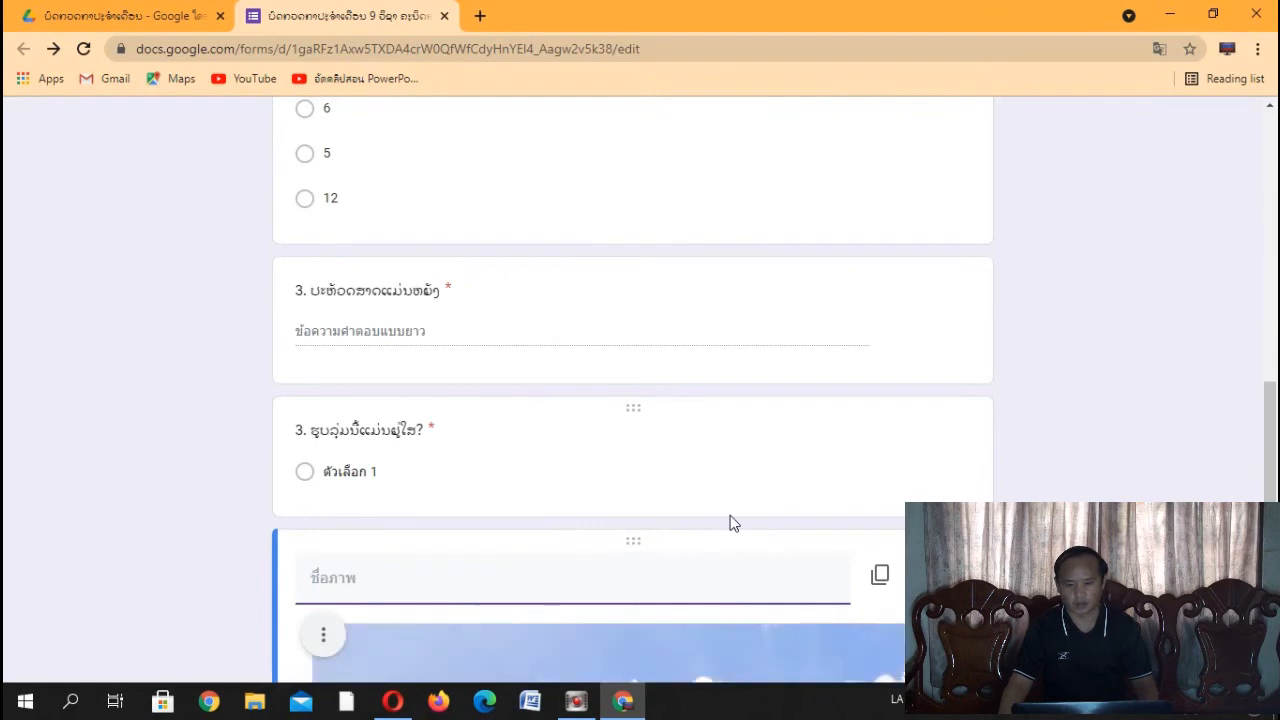
# Step: Examine the inserted temple picture and its title field below the place question
pyautogui.scroll(-5, 730, 523)
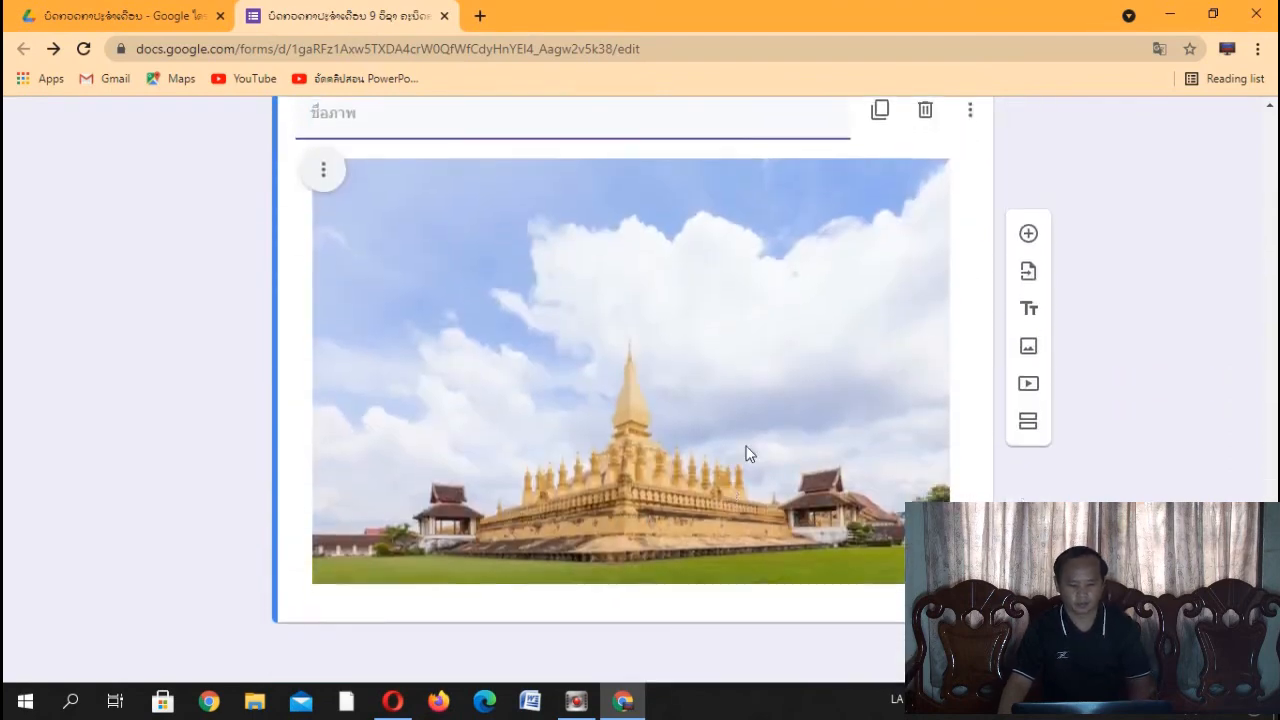
pyautogui.scroll(2, 746, 451)
pyautogui.scroll(-2, 746, 451)
pyautogui.scroll(1, 693, 434)
pyautogui.scroll(1, 693, 436)
pyautogui.click(334, 296)
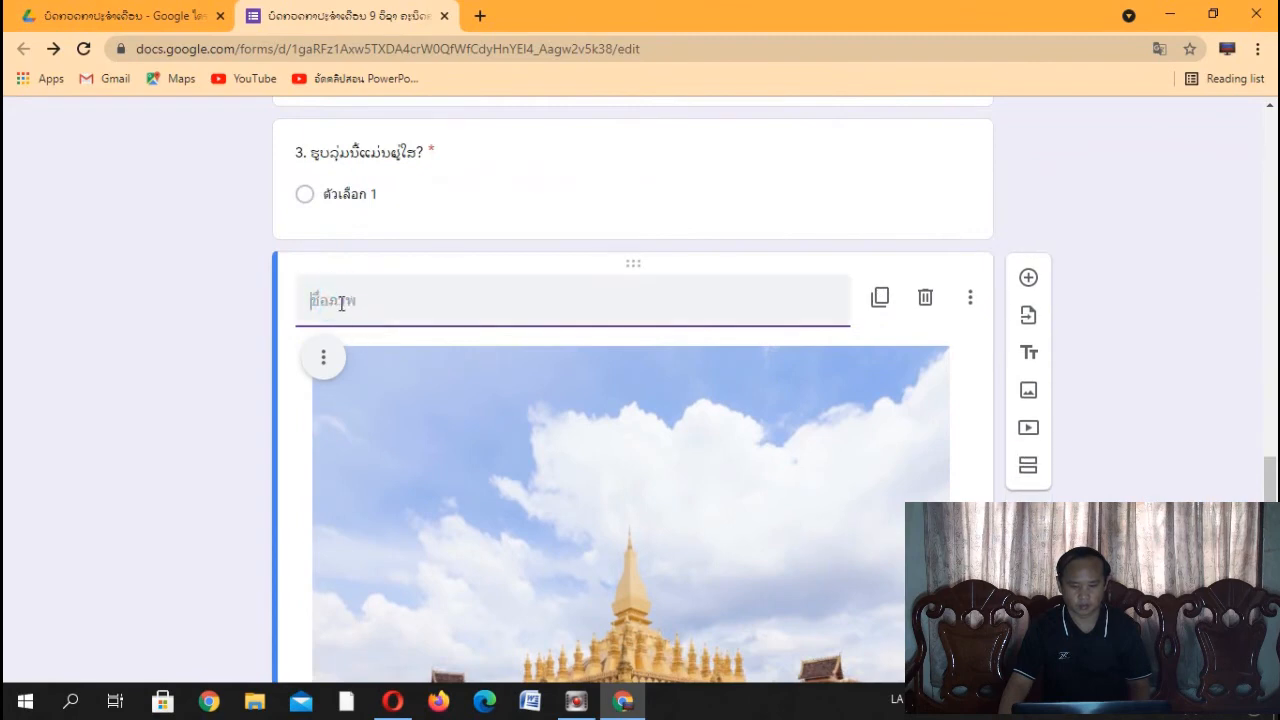
pyautogui.scroll(1, 745, 320)
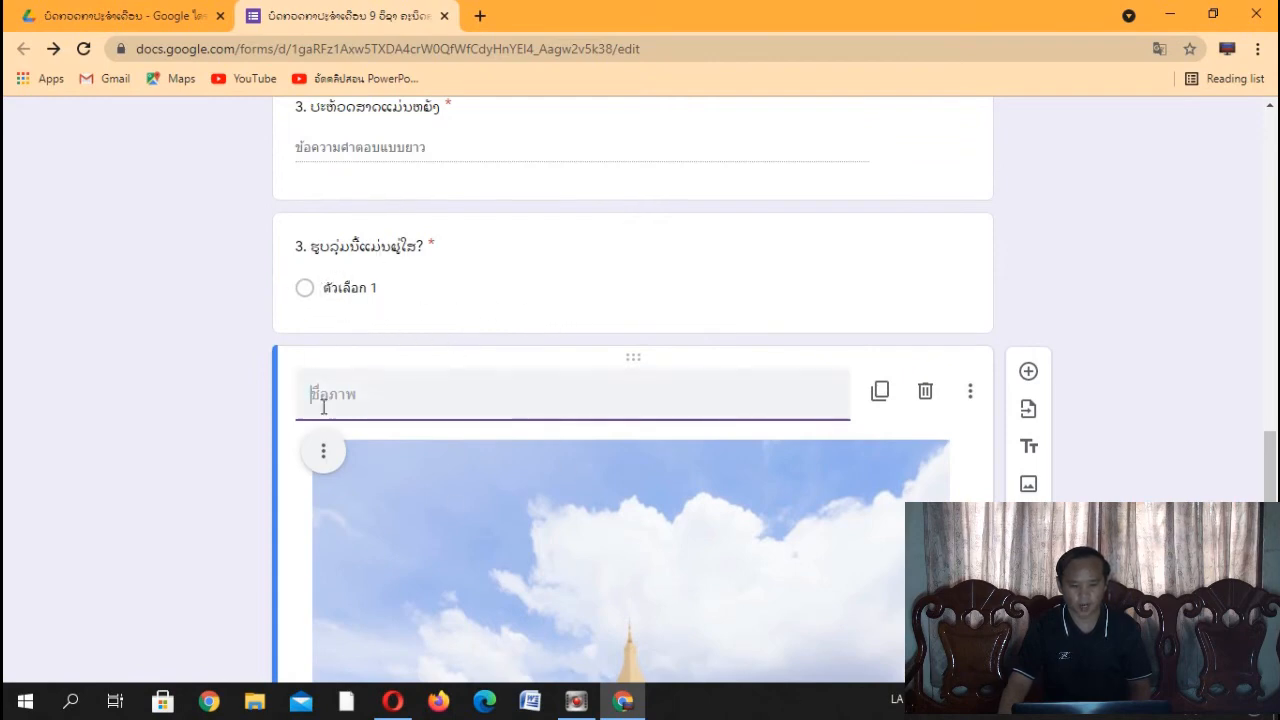
pyautogui.scroll(-3, 743, 363)
pyautogui.click(682, 377)
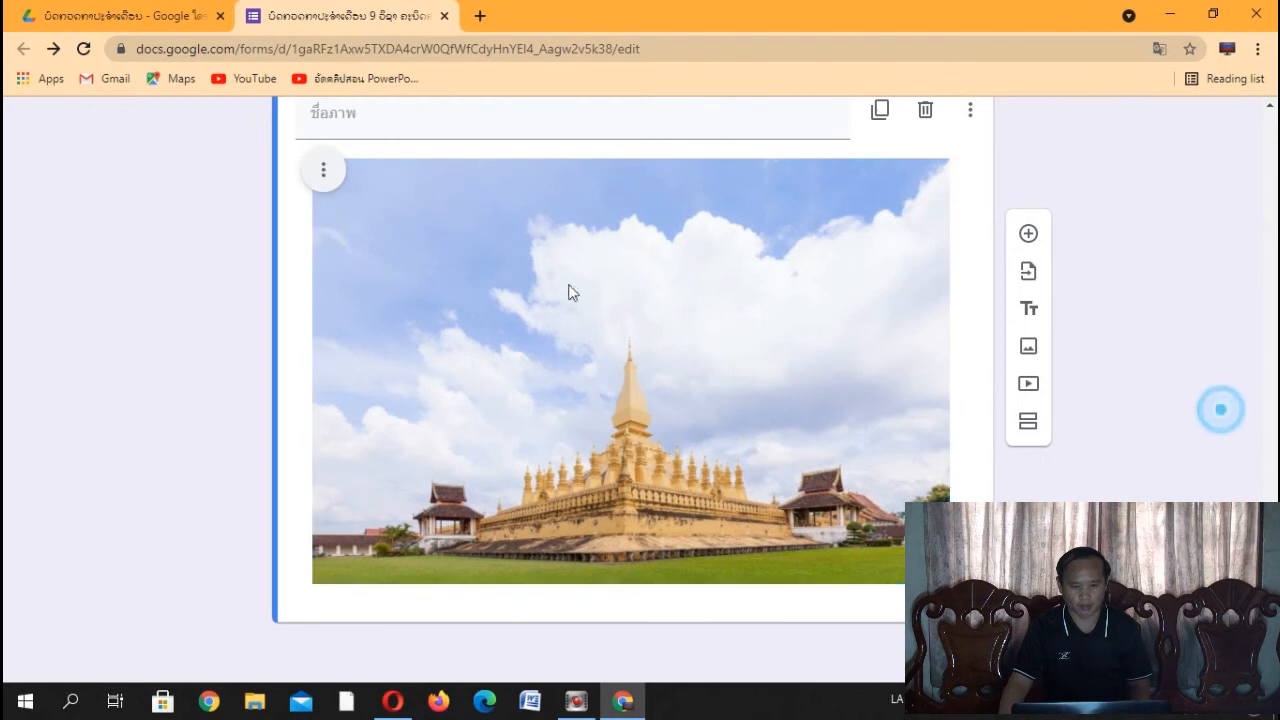
# Step: Examine the inserted picture's options for alignment, replacement and removal
pyautogui.click(316, 168)
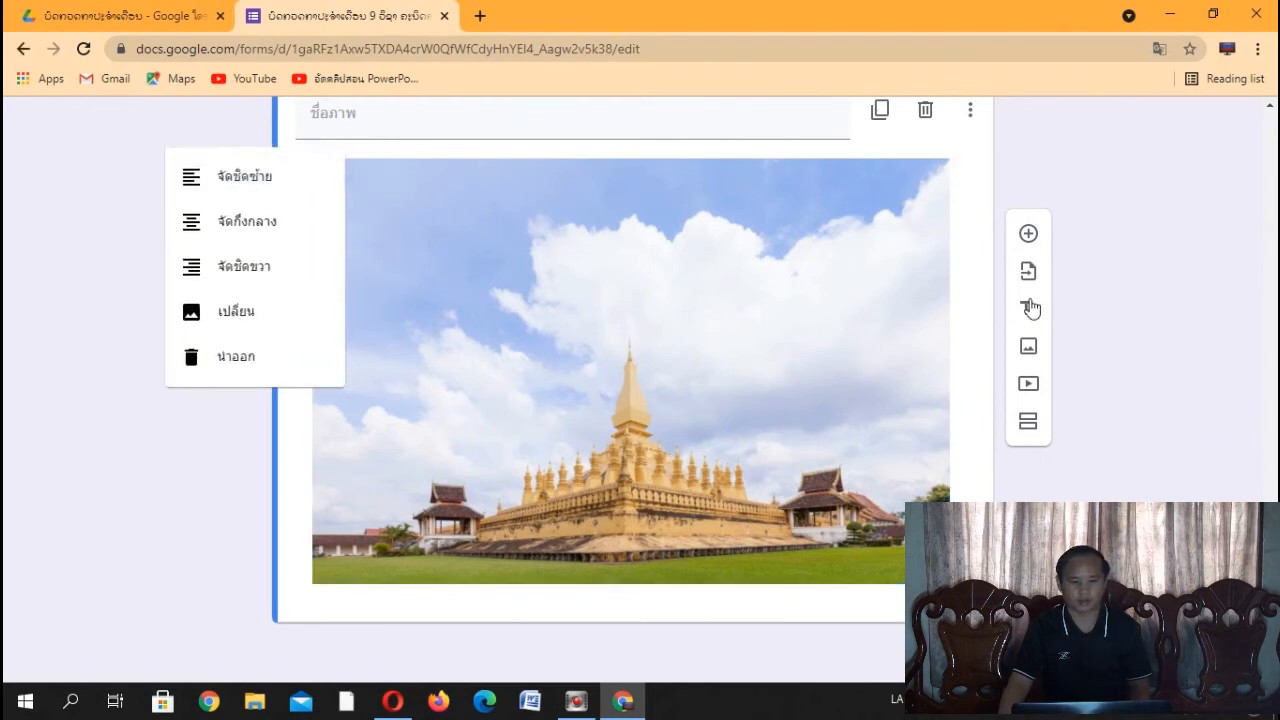
pyautogui.click(1143, 283)
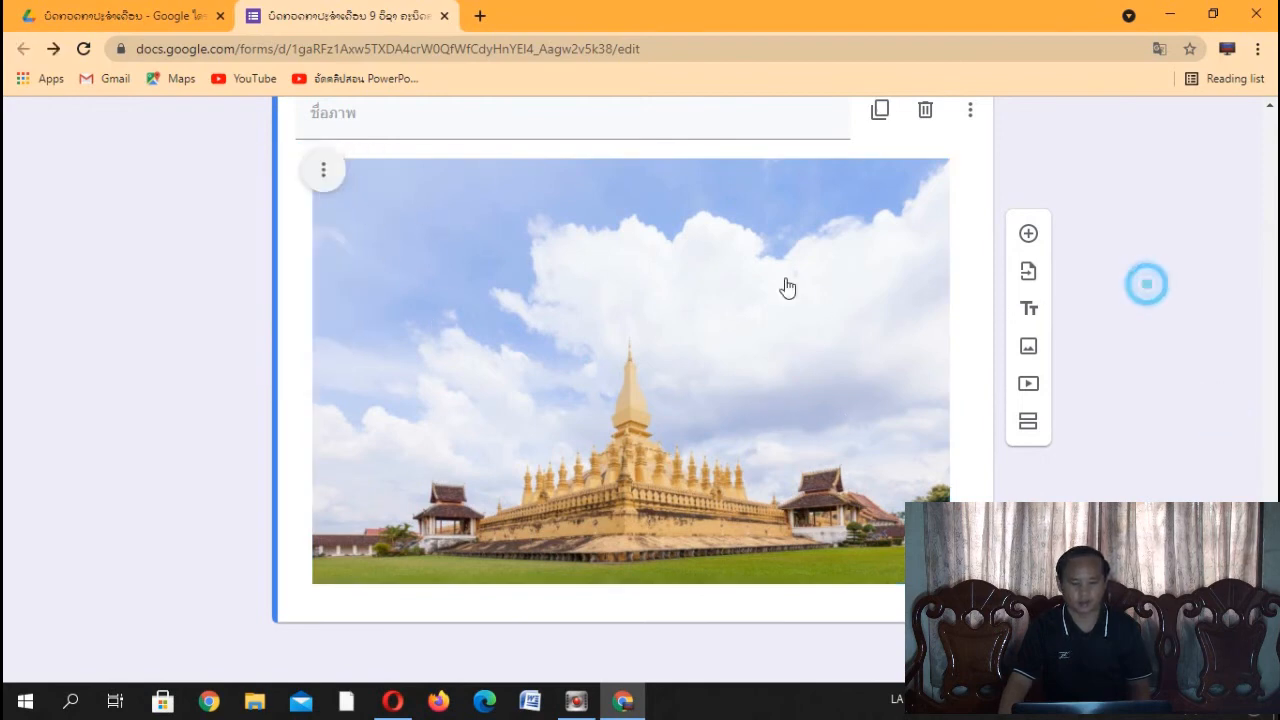
pyautogui.hotkey('ctrl', '1')
pyautogui.click(337, 178)
pyautogui.moveTo(291, 148); pyautogui.dragTo(346, 190)
pyautogui.moveTo(656, 381); pyautogui.dragTo(660, 388)
pyautogui.moveTo(547, 405); pyautogui.dragTo(387, 573)
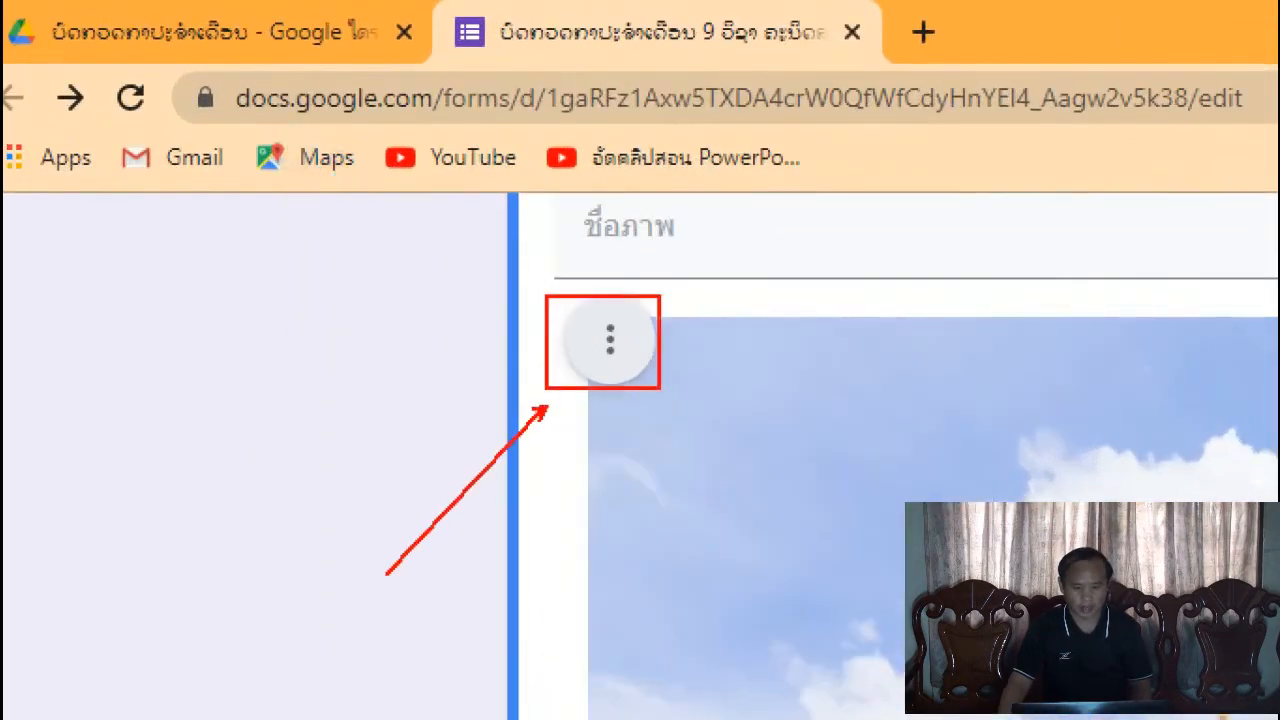
pyautogui.press('Escape')
pyautogui.click(328, 172)
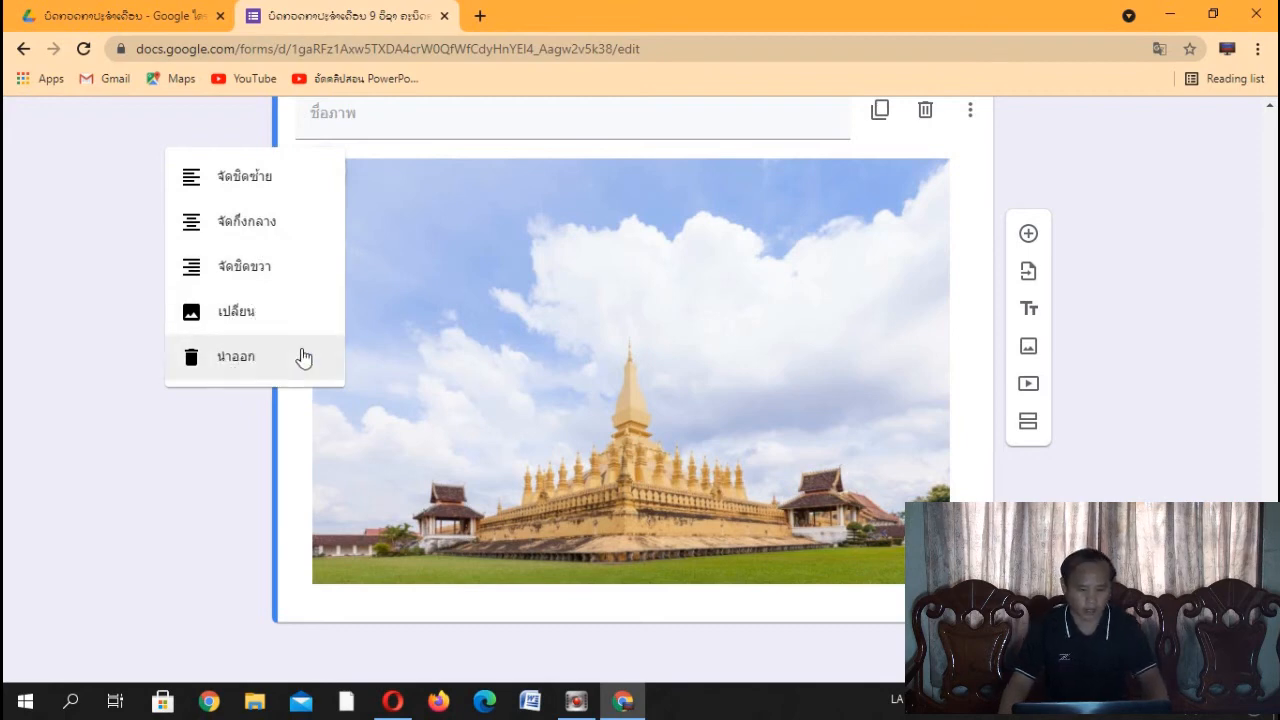
pyautogui.click(1080, 492)
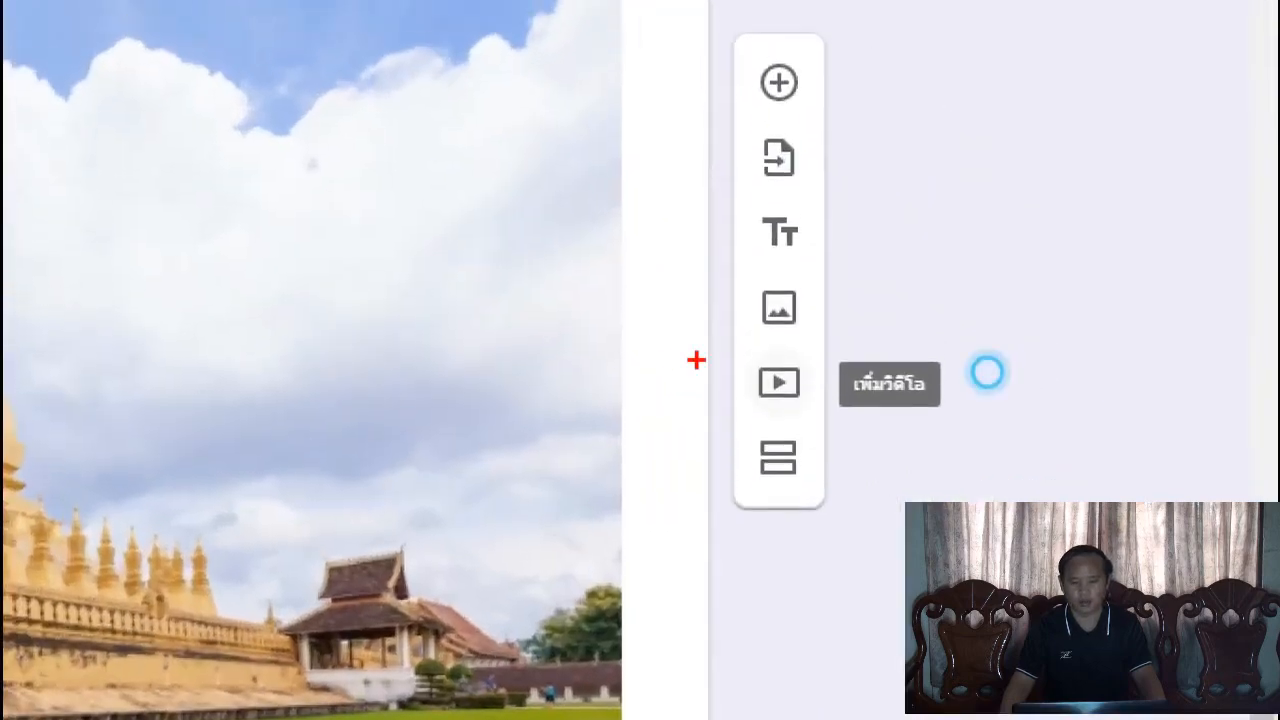
pyautogui.moveTo(721, 349); pyautogui.dragTo(842, 412)
pyautogui.press('Escape')
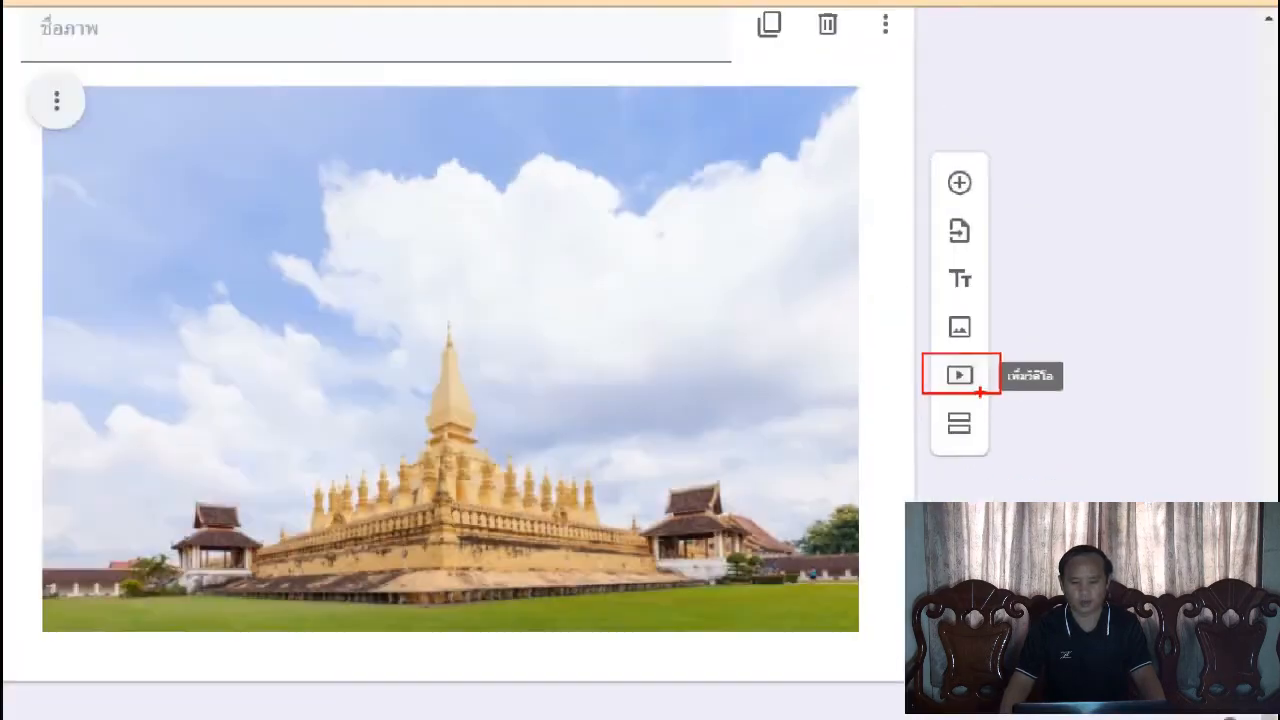
# Step: Start adding a video below the picture and search YouTube for "ສອນຄອມ"
pyautogui.click(1027, 386)
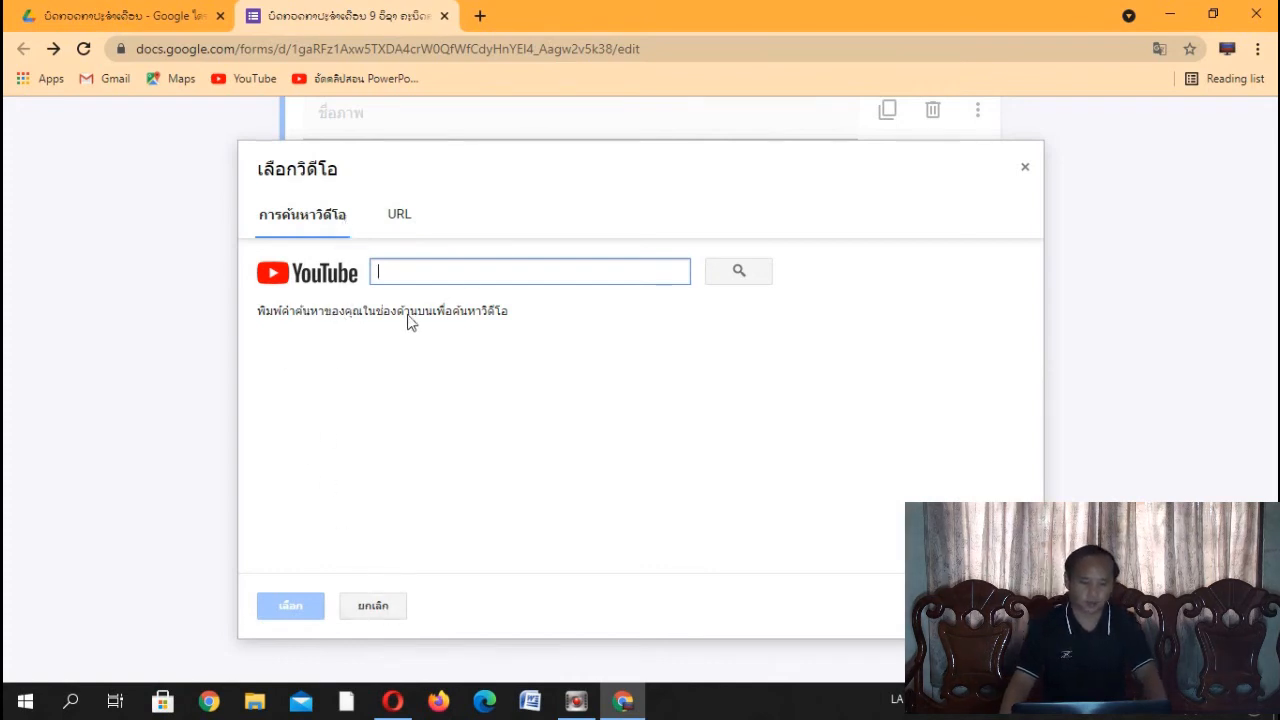
pyautogui.click(435, 279)
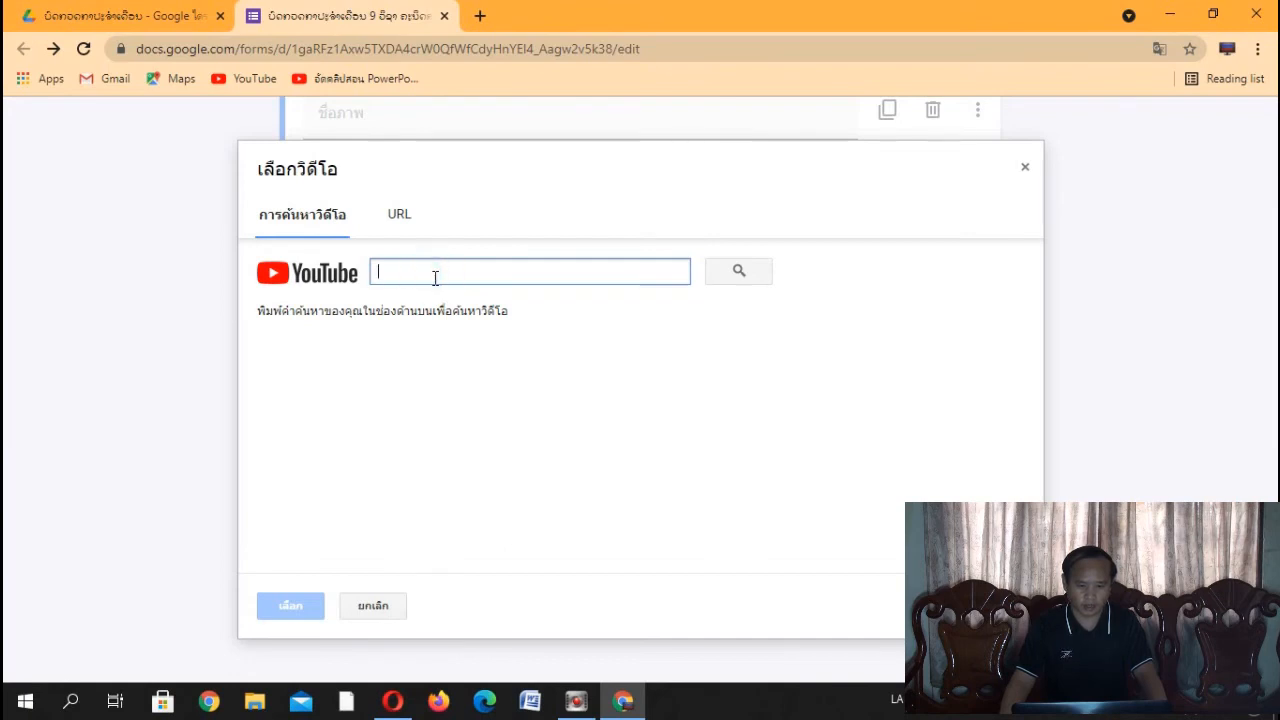
pyautogui.click(395, 210)
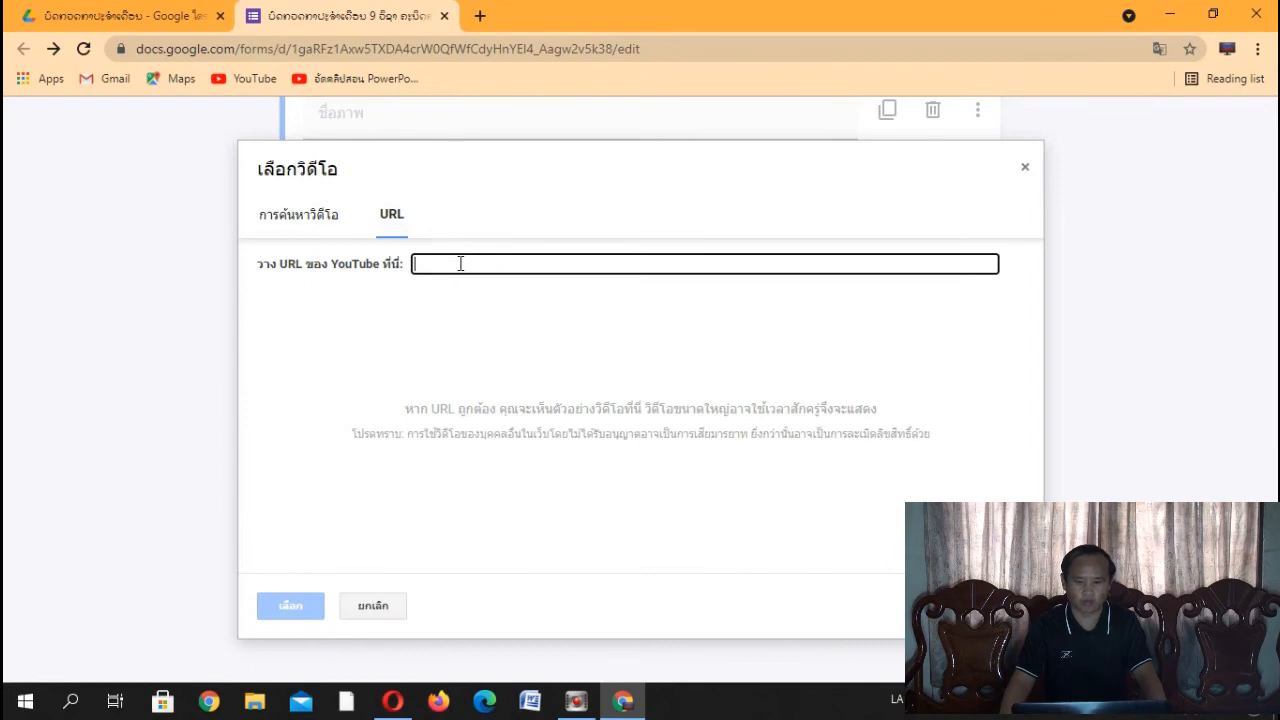
pyautogui.click(290, 222)
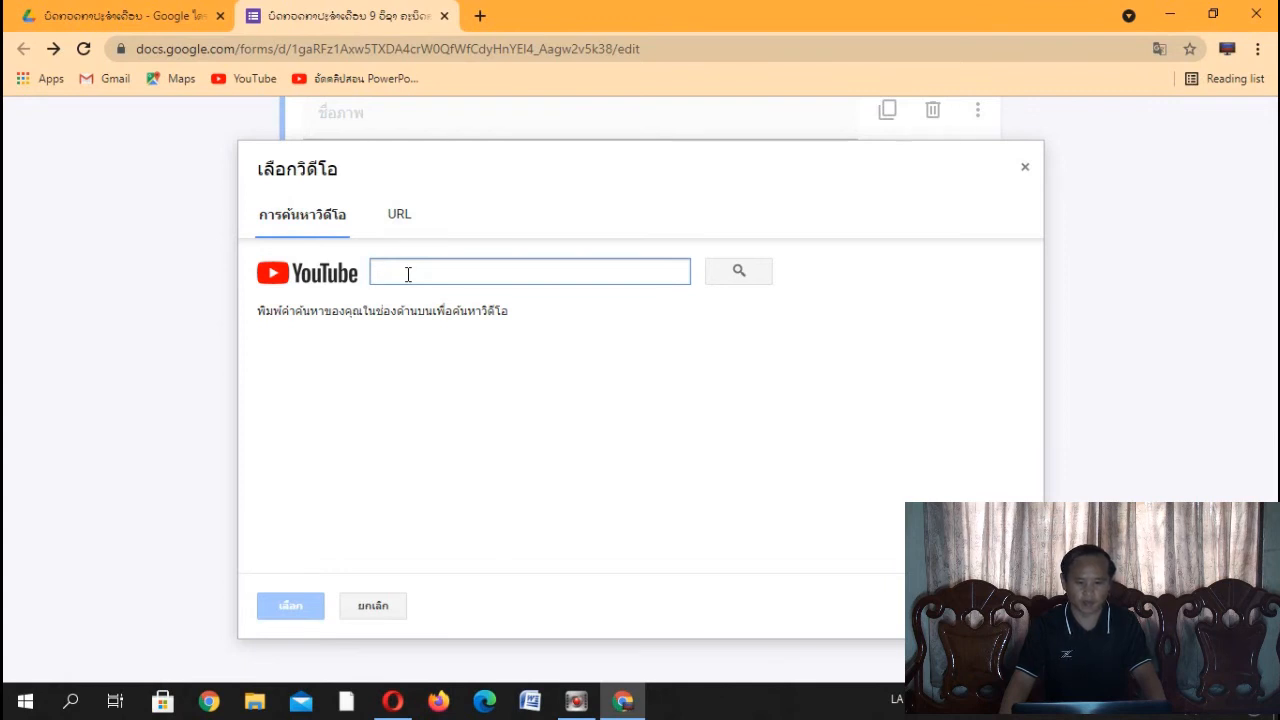
pyautogui.write('ສອນ')
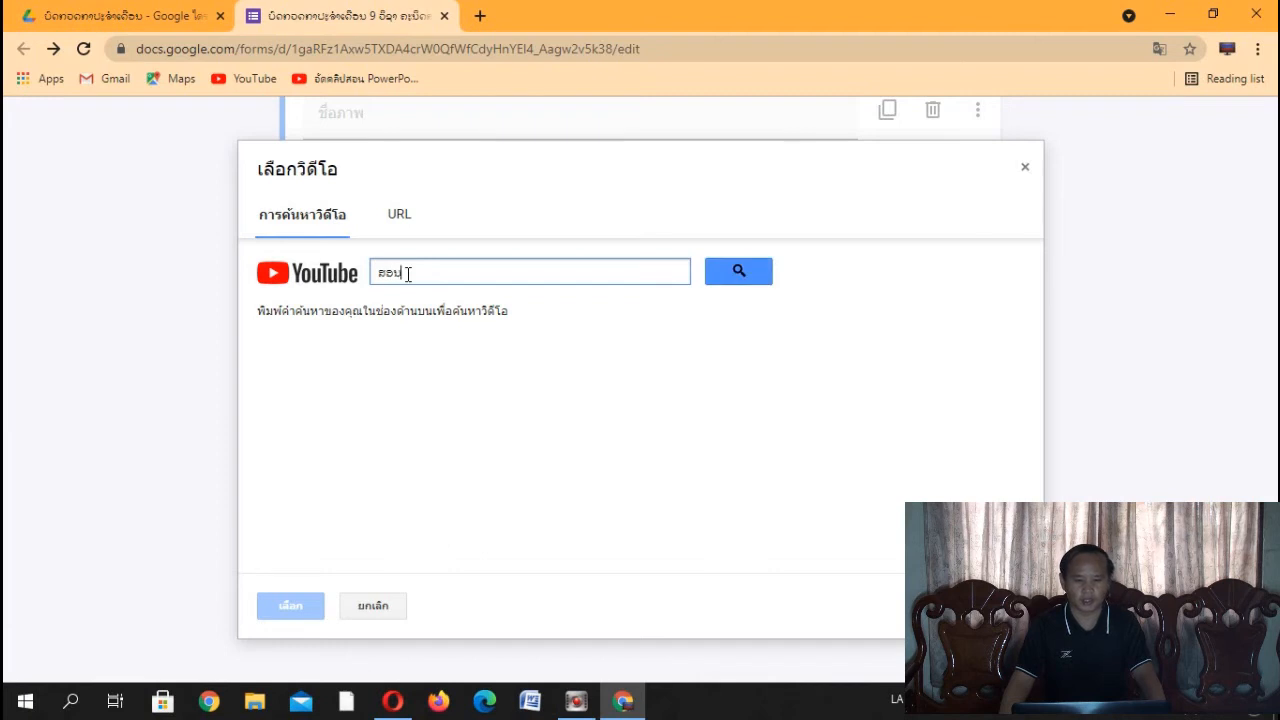
pyautogui.write('ເສີມ')
pyautogui.press('Return')
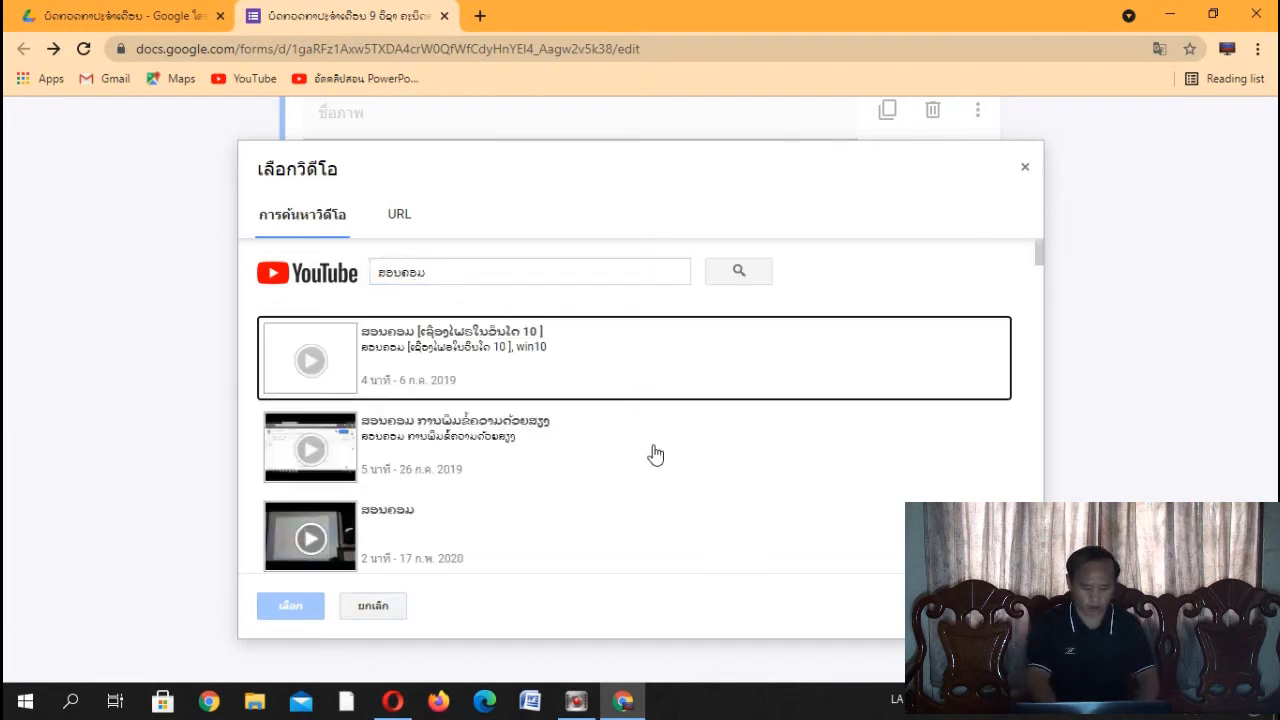
# Step: Insert the video titled "วิธีทำสไลด์โชว์ ใน Powerpoint", with the red curtain thumbnail, from the search results
pyautogui.scroll(-3, 540, 440)
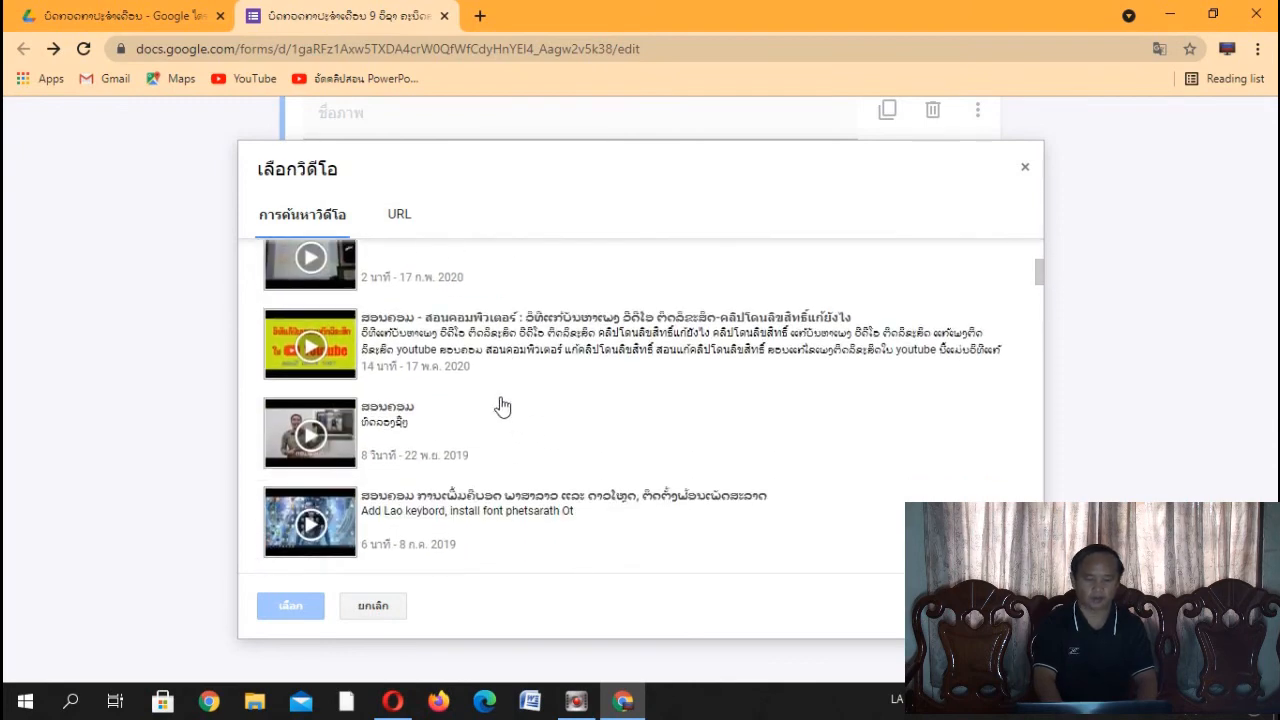
pyautogui.scroll(-2, 480, 374)
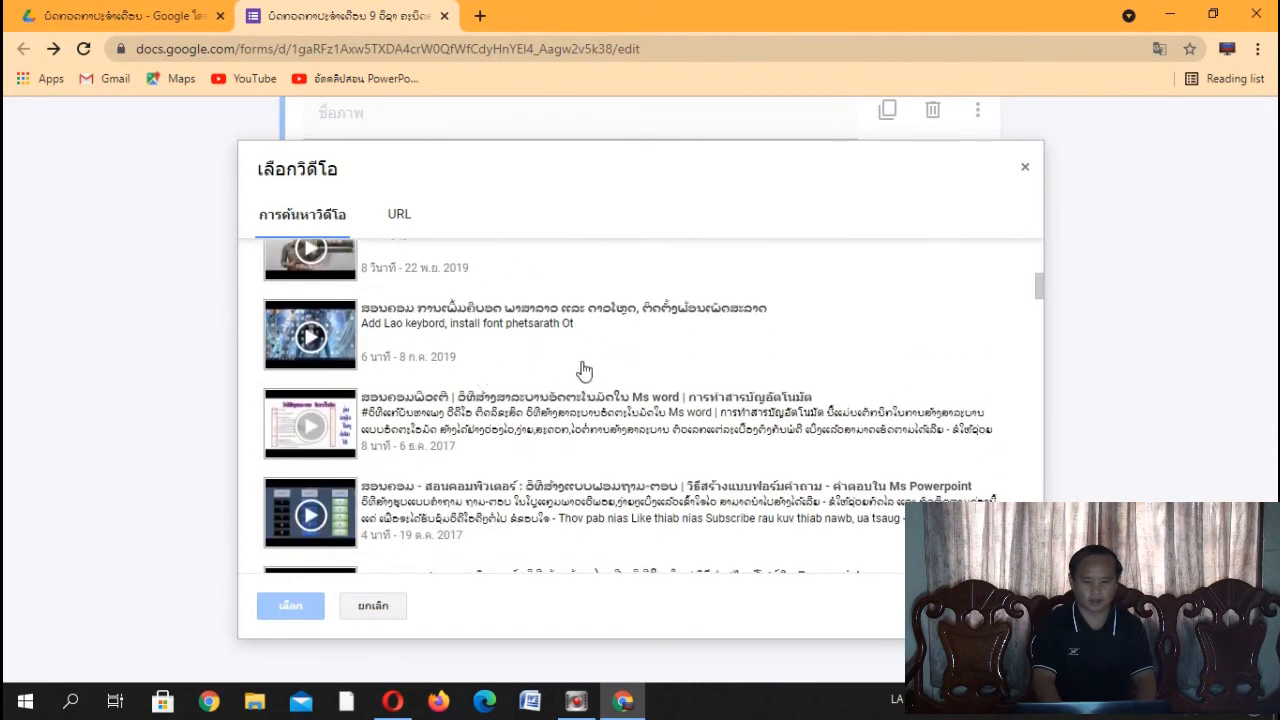
pyautogui.scroll(-1, 540, 388)
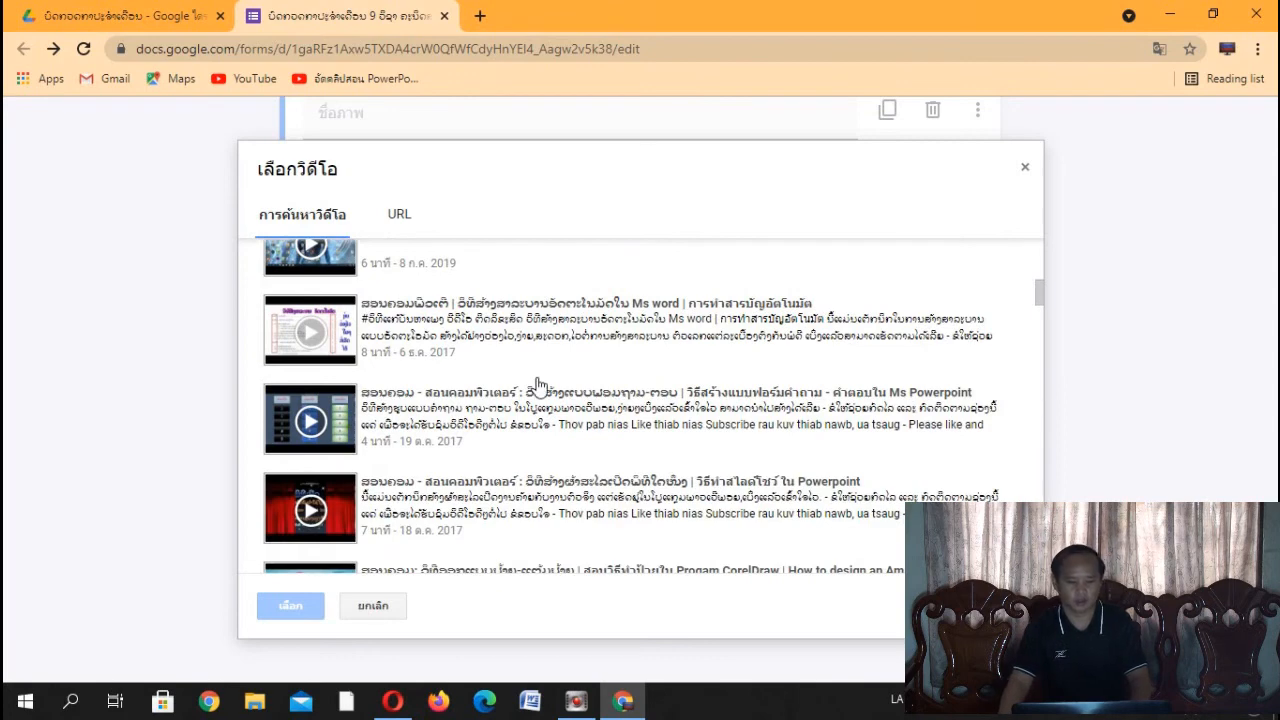
pyautogui.scroll(-1, 540, 386)
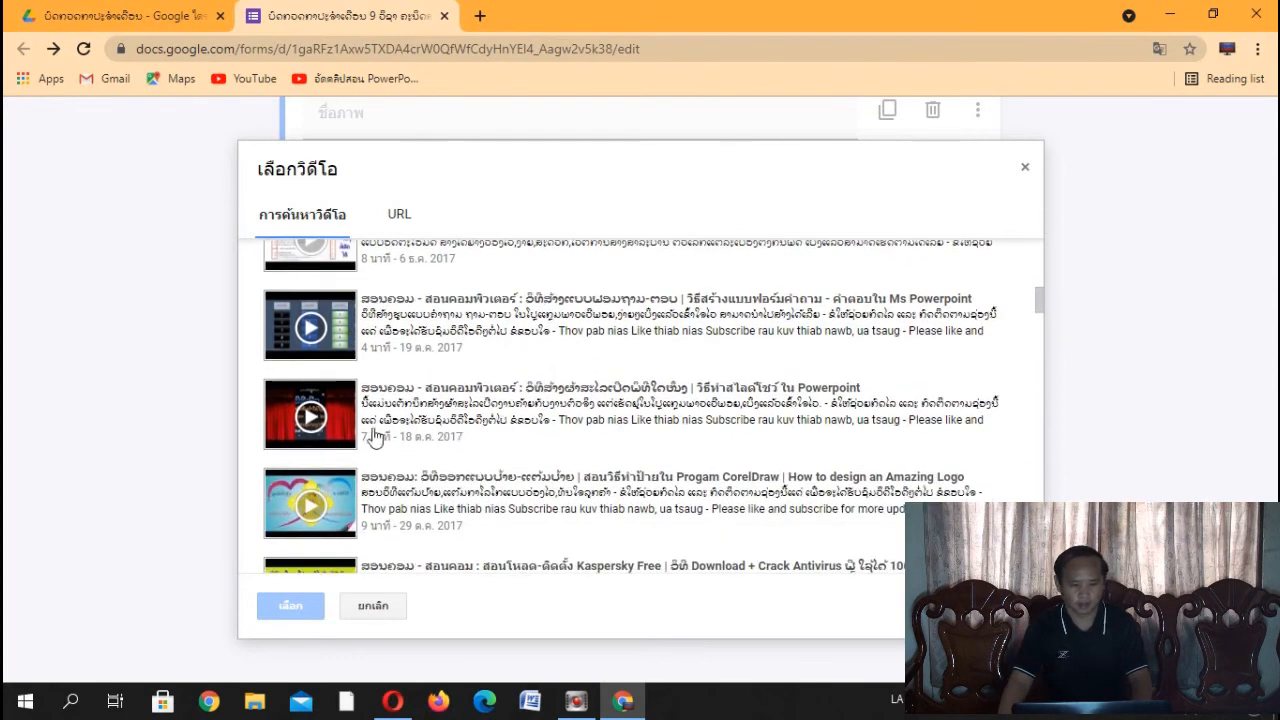
pyautogui.click(418, 437)
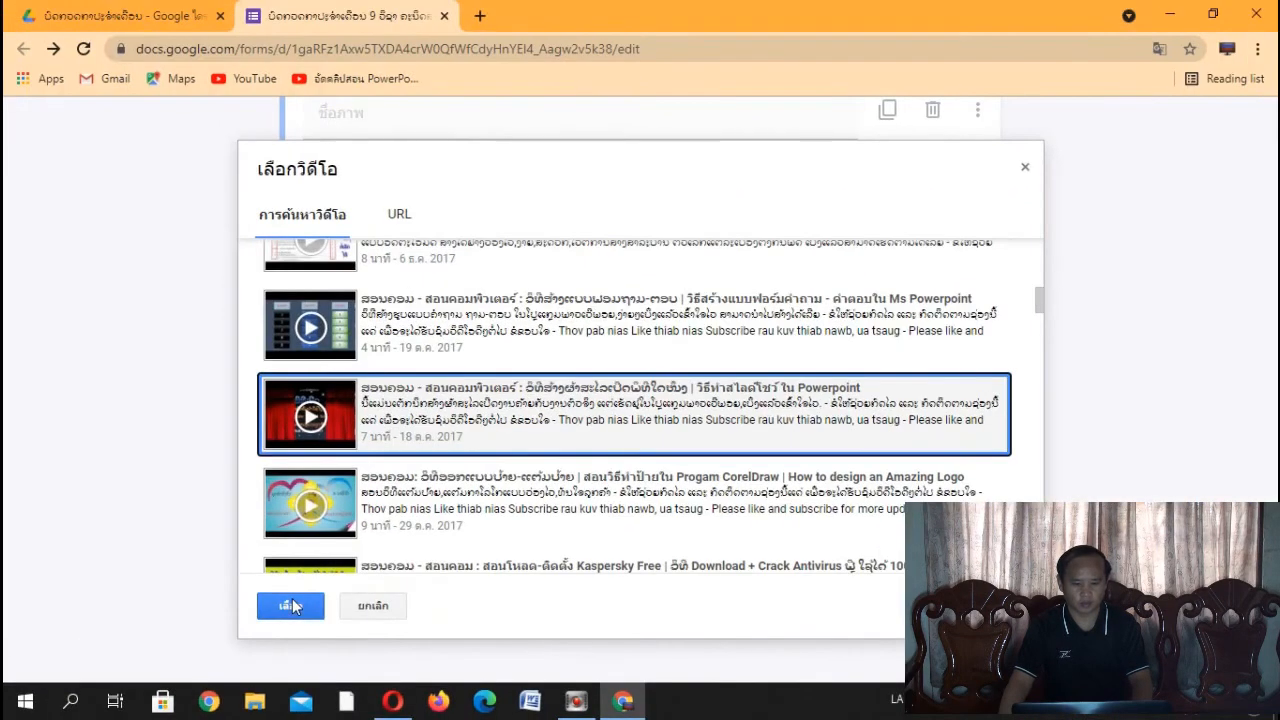
pyautogui.click(291, 605)
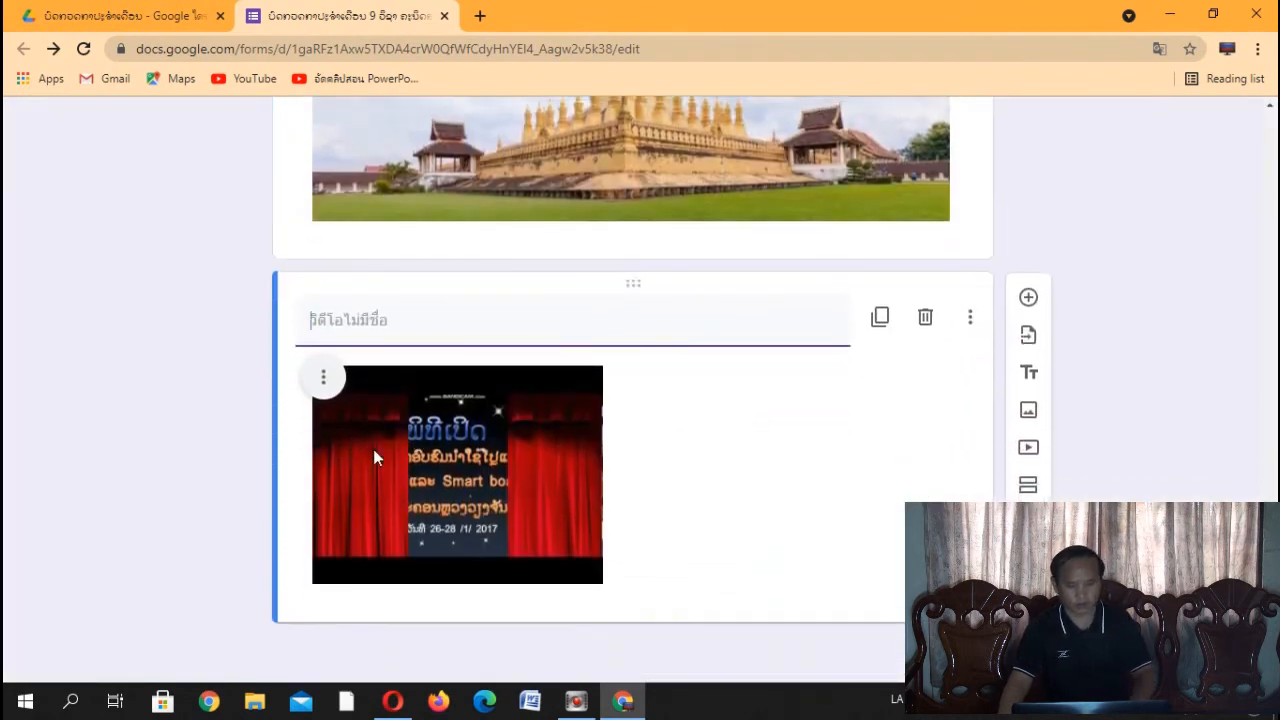
# Step: Try centre alignment on the inserted video and set it to right alignment (จัดชิดขวา)
pyautogui.click(323, 380)
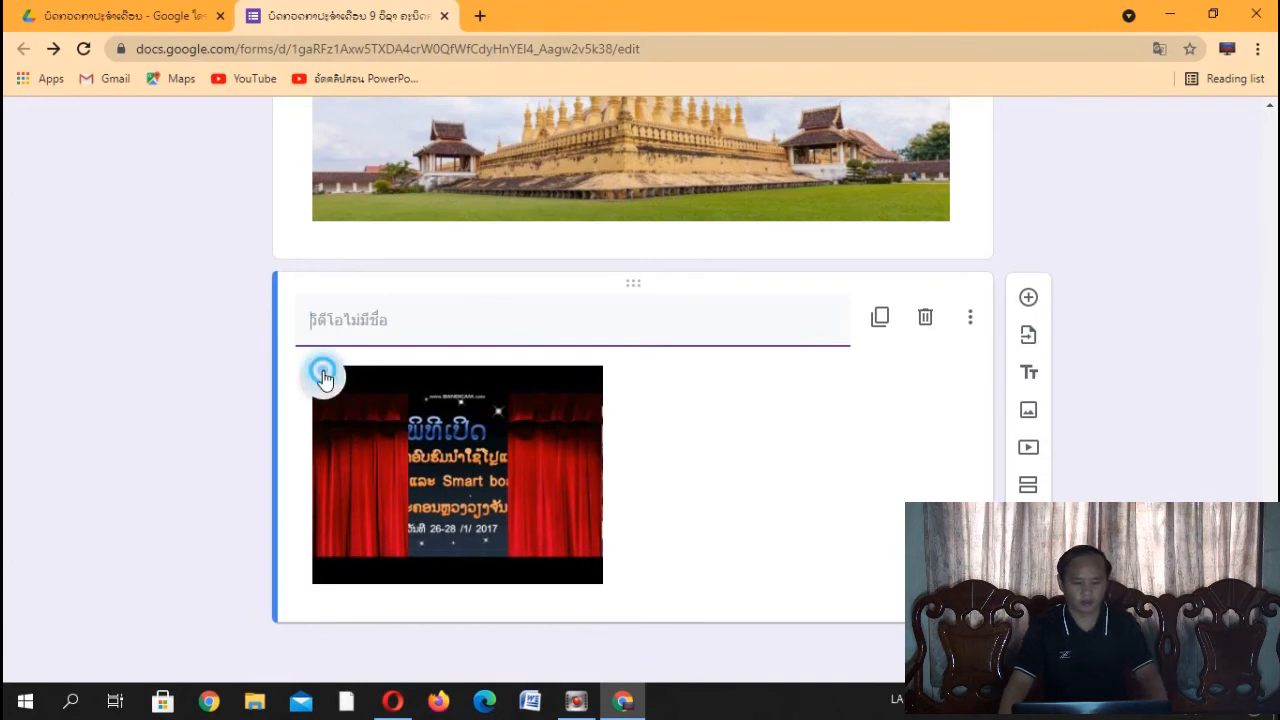
pyautogui.click(245, 444)
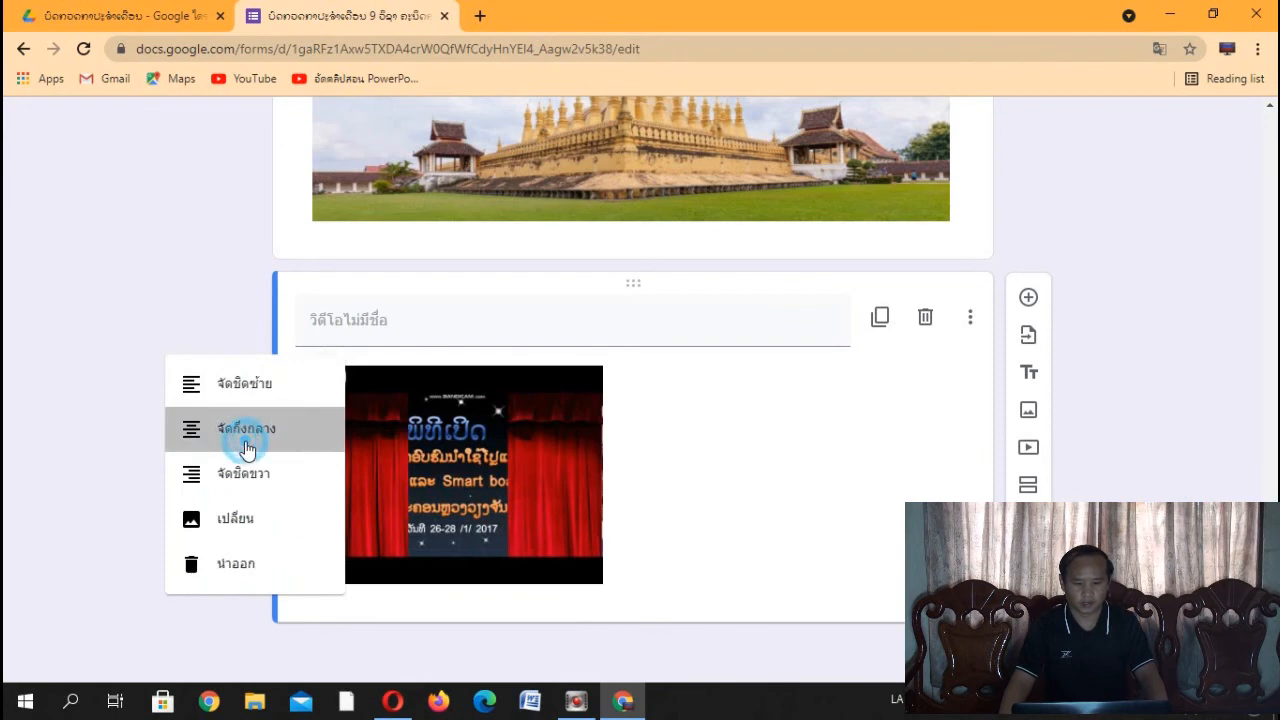
pyautogui.click(501, 377)
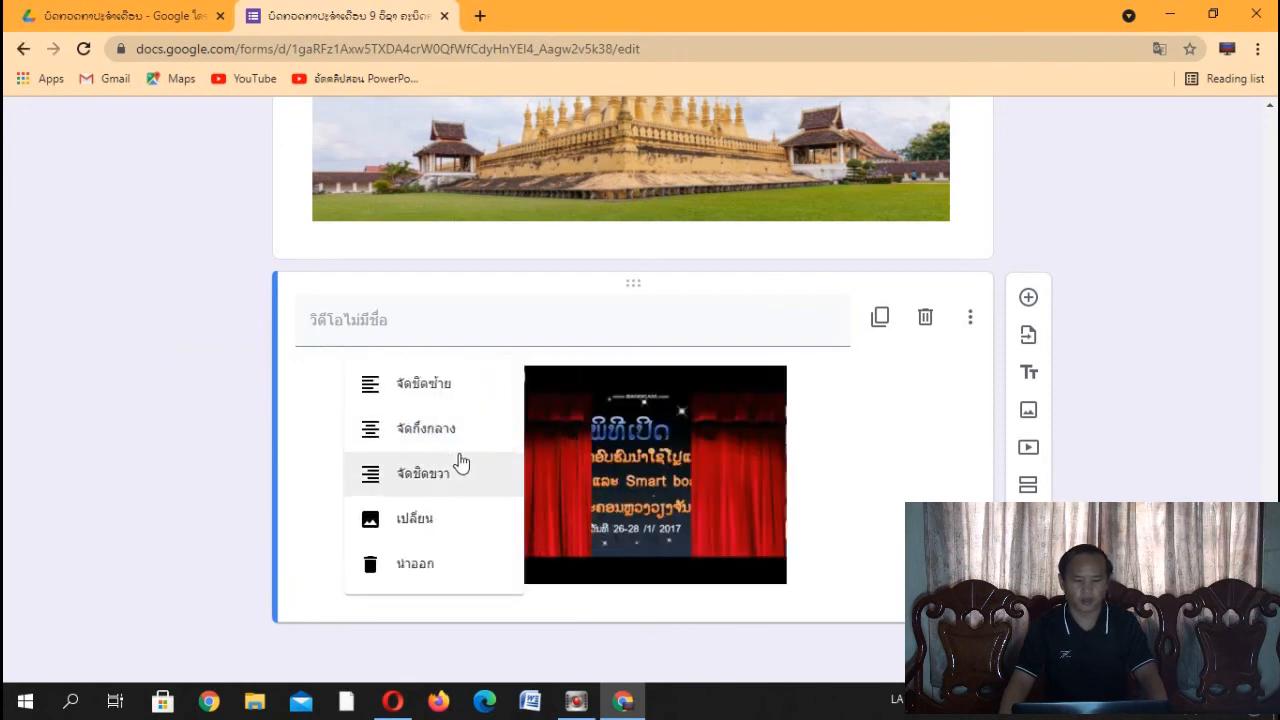
pyautogui.click(424, 482)
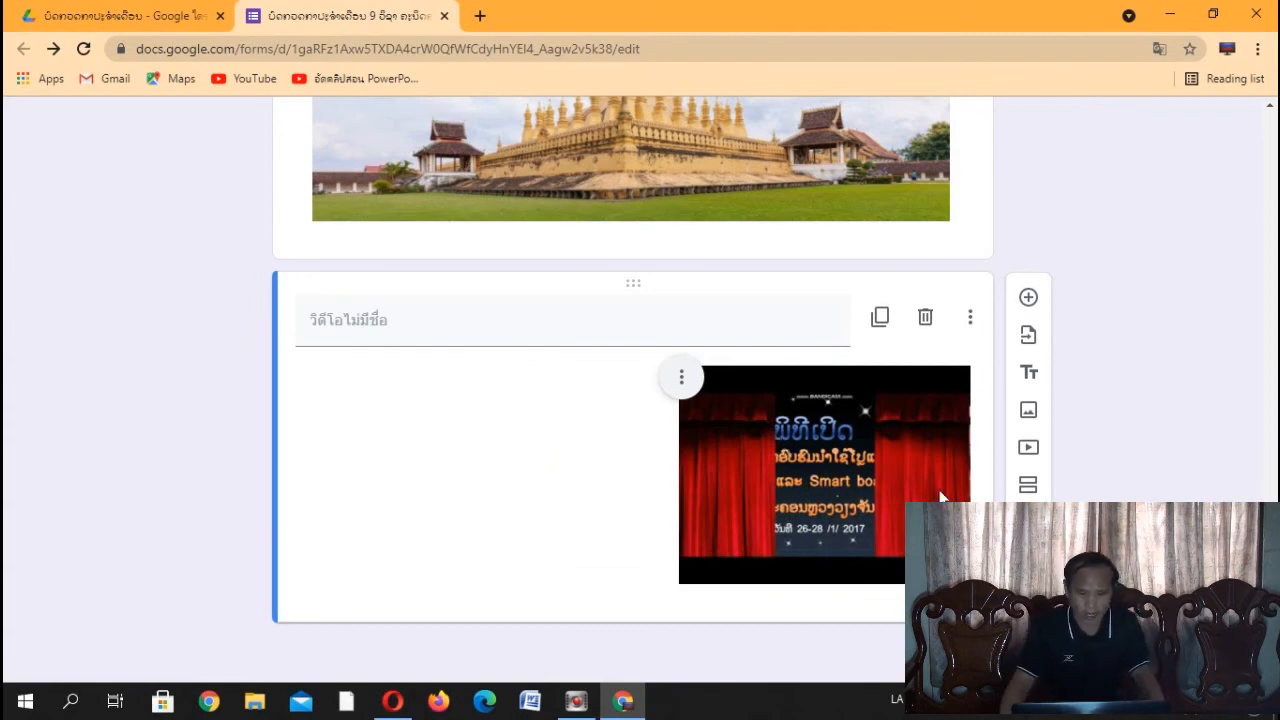
# Step: Examine the inserted temple picture and video together with the question 3 items above them
pyautogui.scroll(3, 632, 390)
pyautogui.scroll(-3, 632, 390)
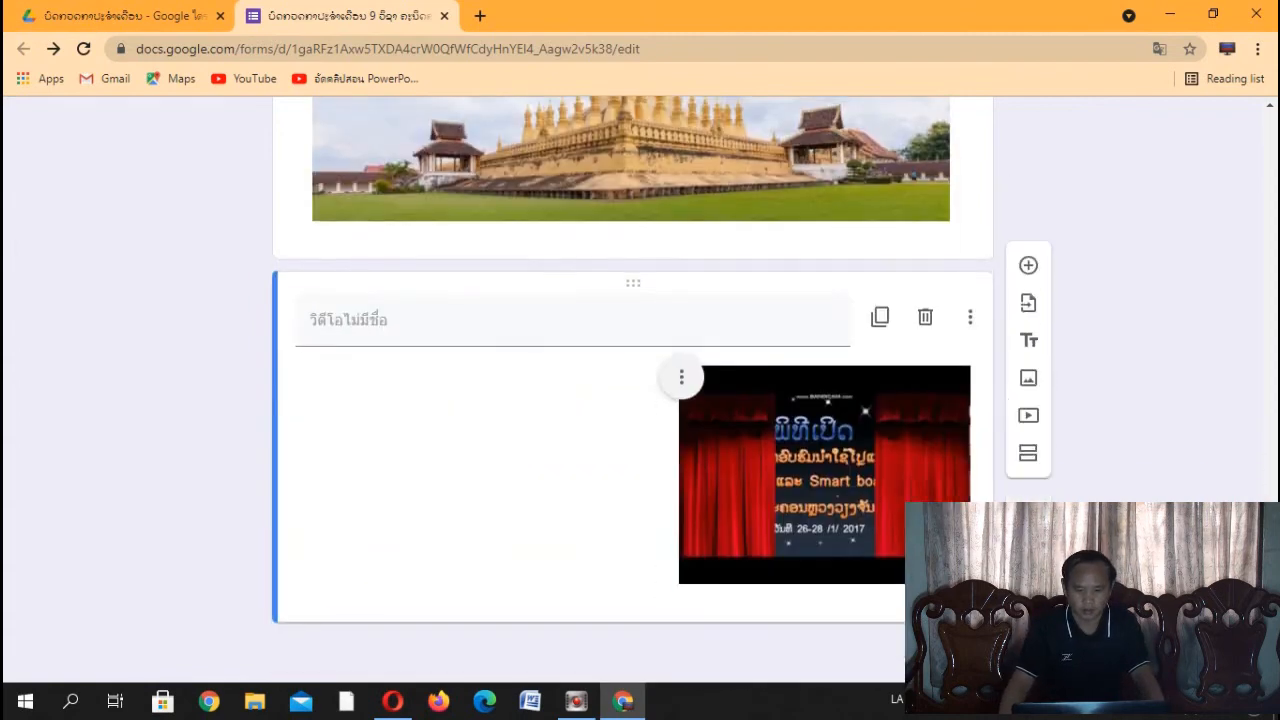
pyautogui.scroll(5, 850, 490)
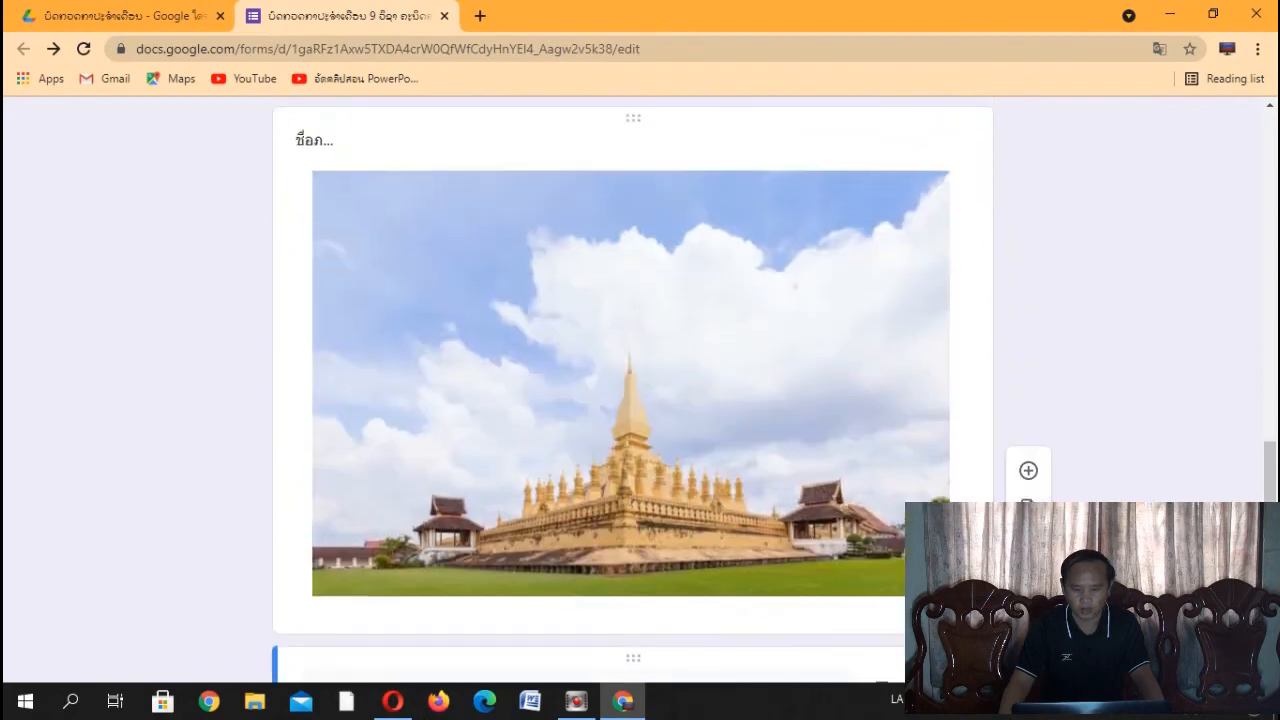
pyautogui.scroll(5, 890, 505)
pyautogui.scroll(-2, 840, 489)
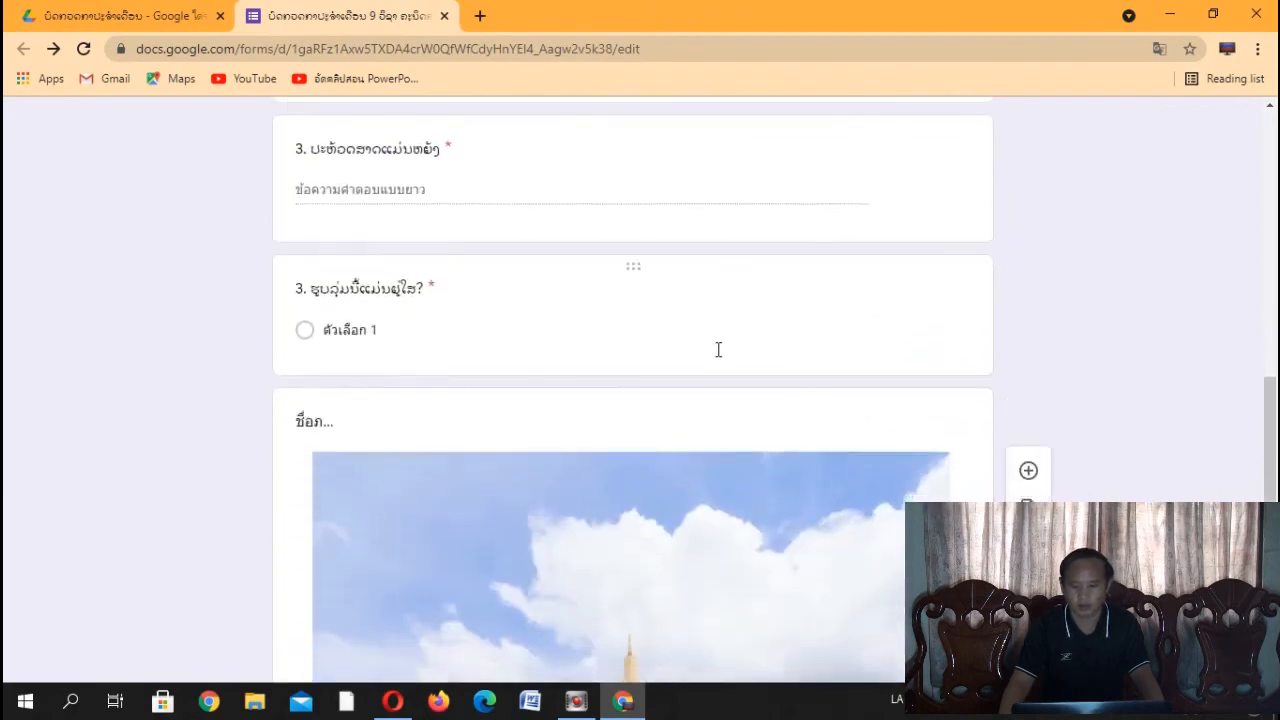
pyautogui.scroll(-3, 660, 355)
pyautogui.scroll(-4, 559, 338)
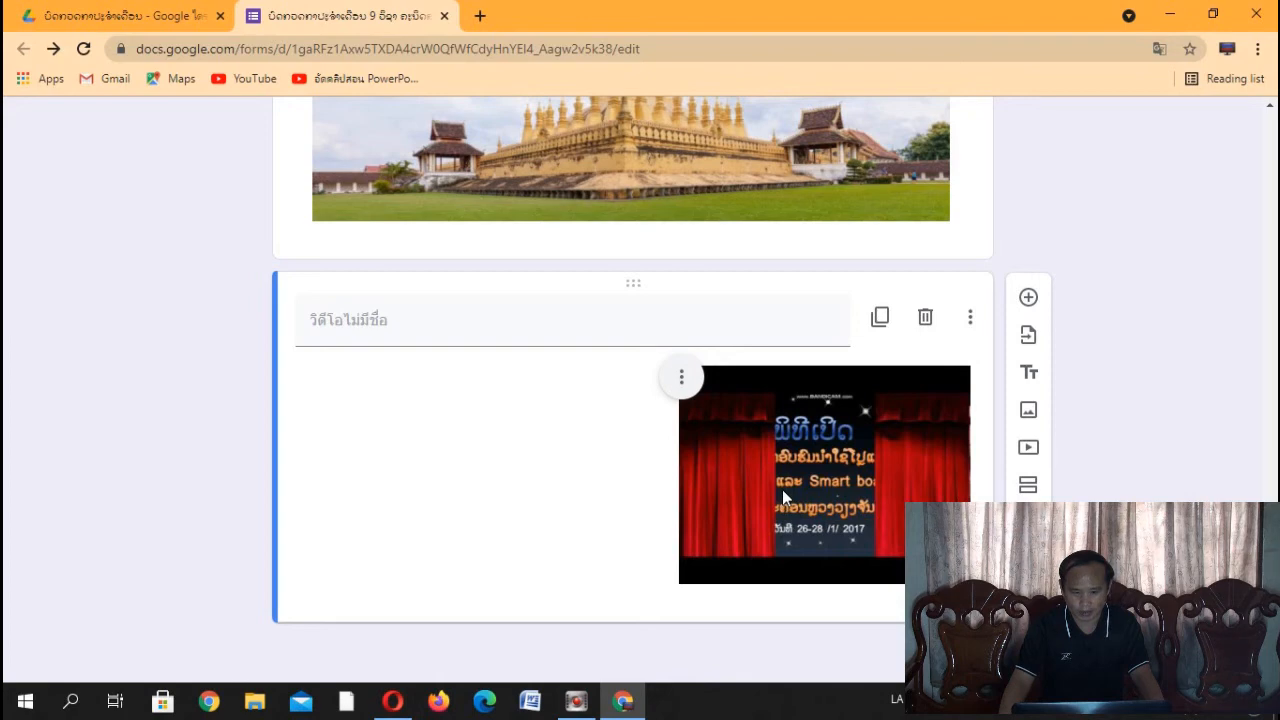
pyautogui.scroll(1, 674, 323)
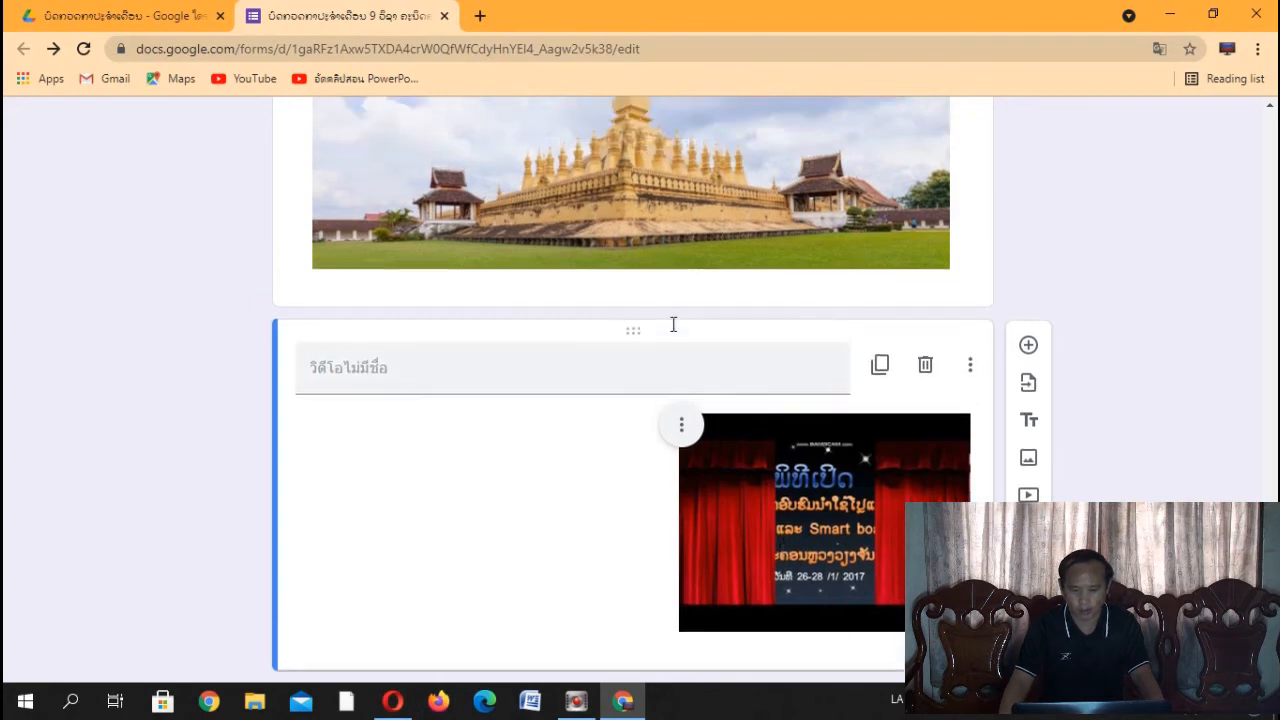
pyautogui.scroll(-1, 674, 333)
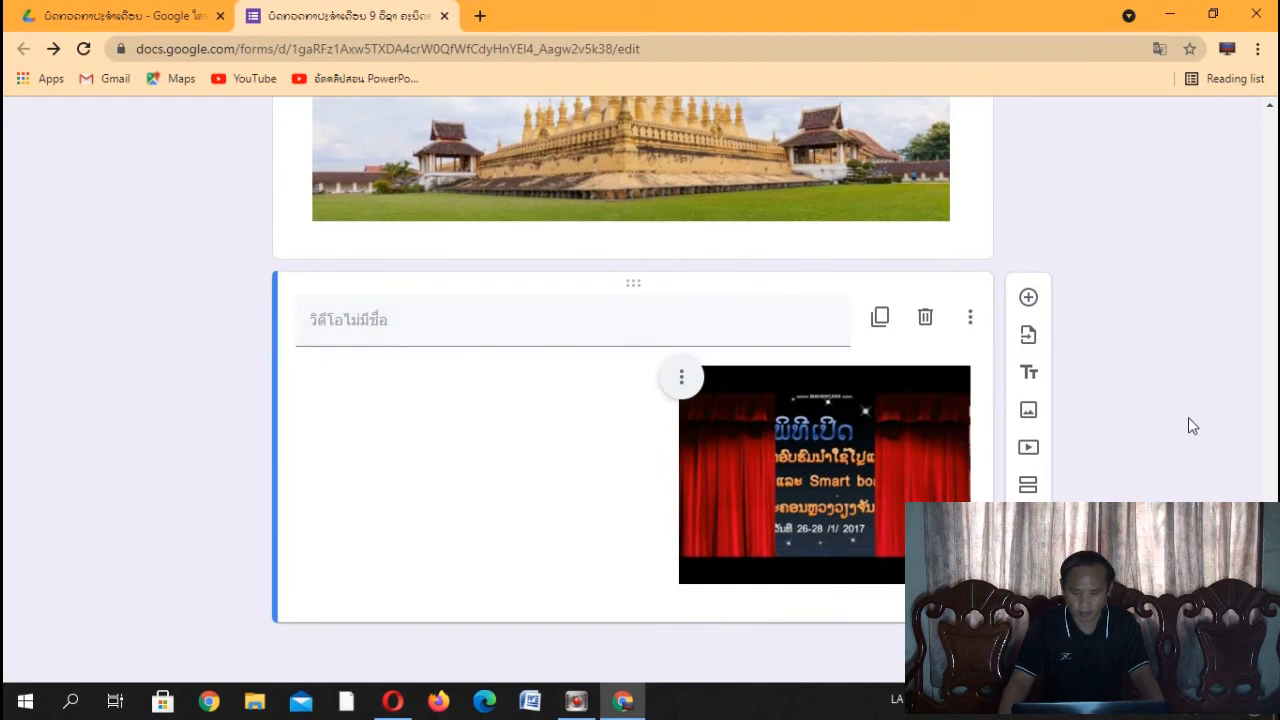
# Step: Review the whole form, covering the title, the name and classroom fields and the numbered questions
pyautogui.scroll(10, 1188, 425)
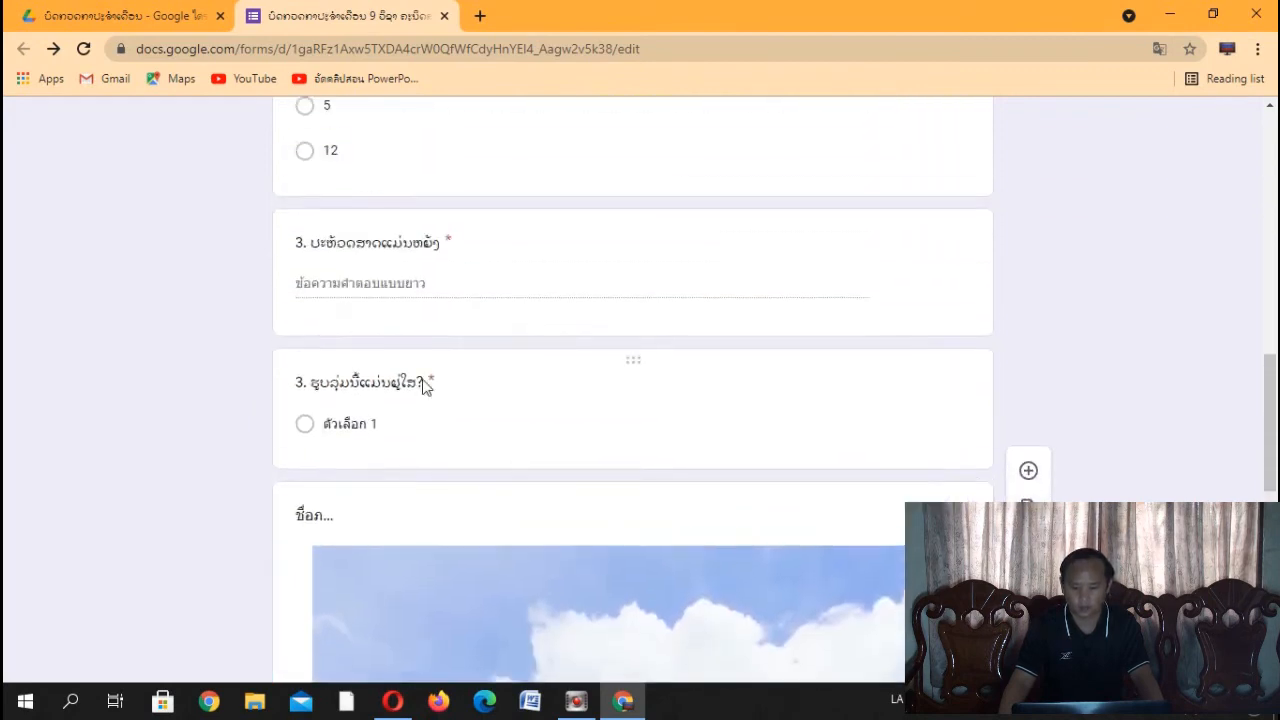
pyautogui.scroll(10, 764, 411)
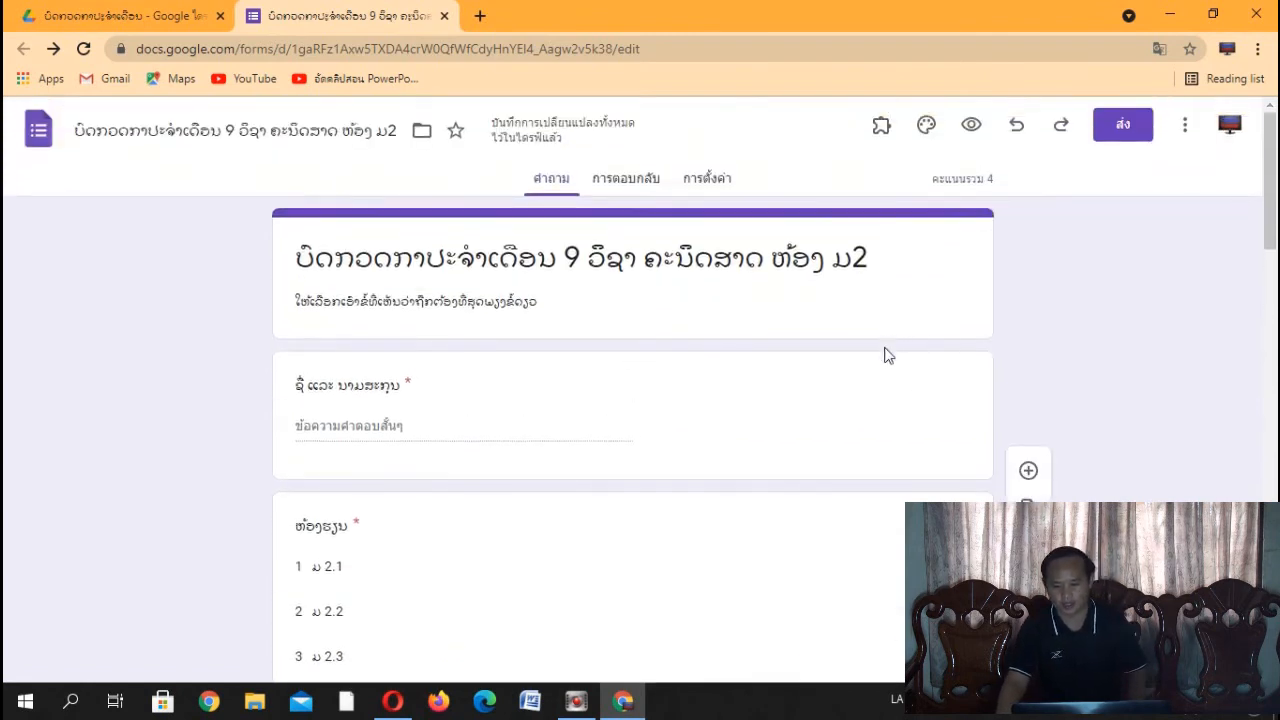
pyautogui.scroll(-4, 884, 355)
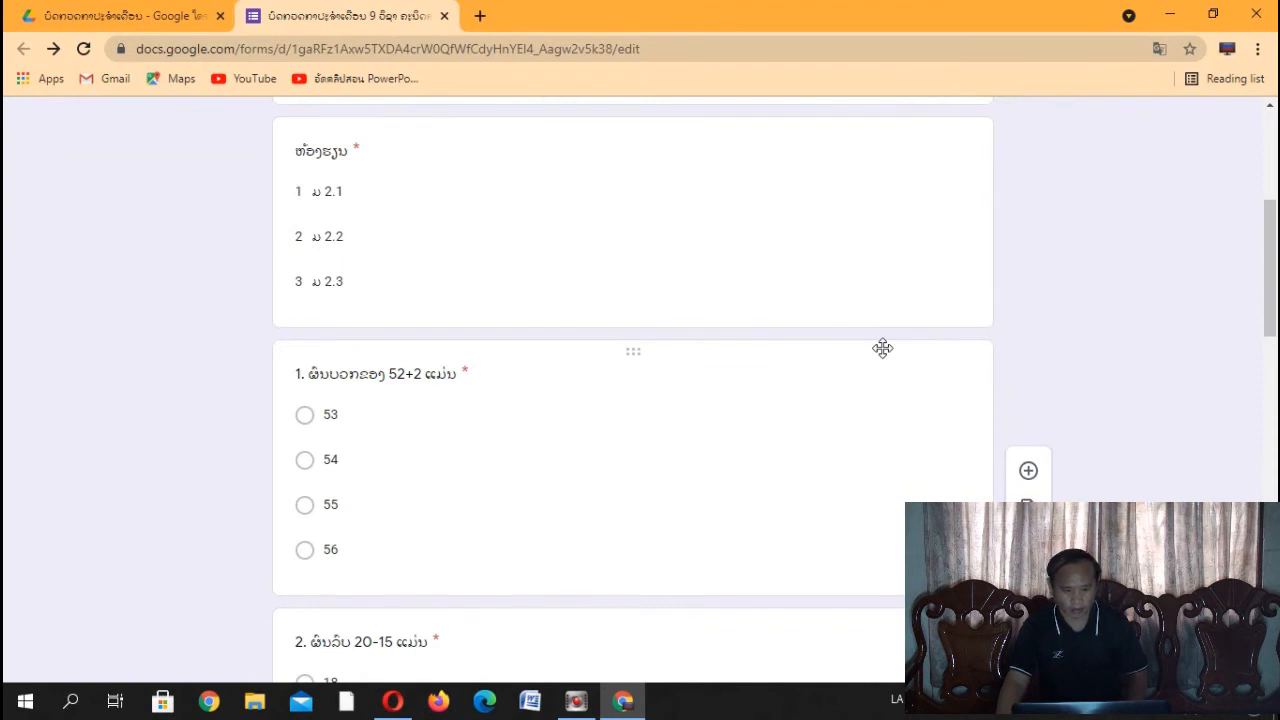
pyautogui.scroll(-2, 875, 355)
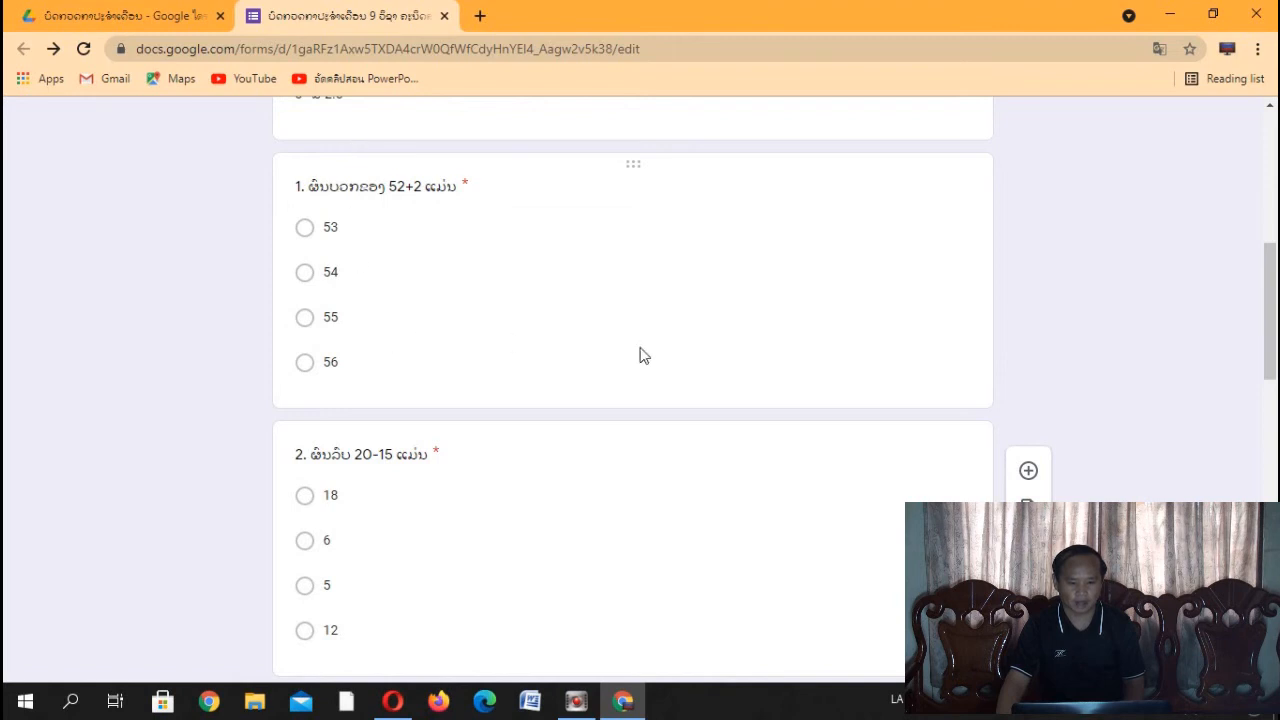
pyautogui.scroll(2, 591, 374)
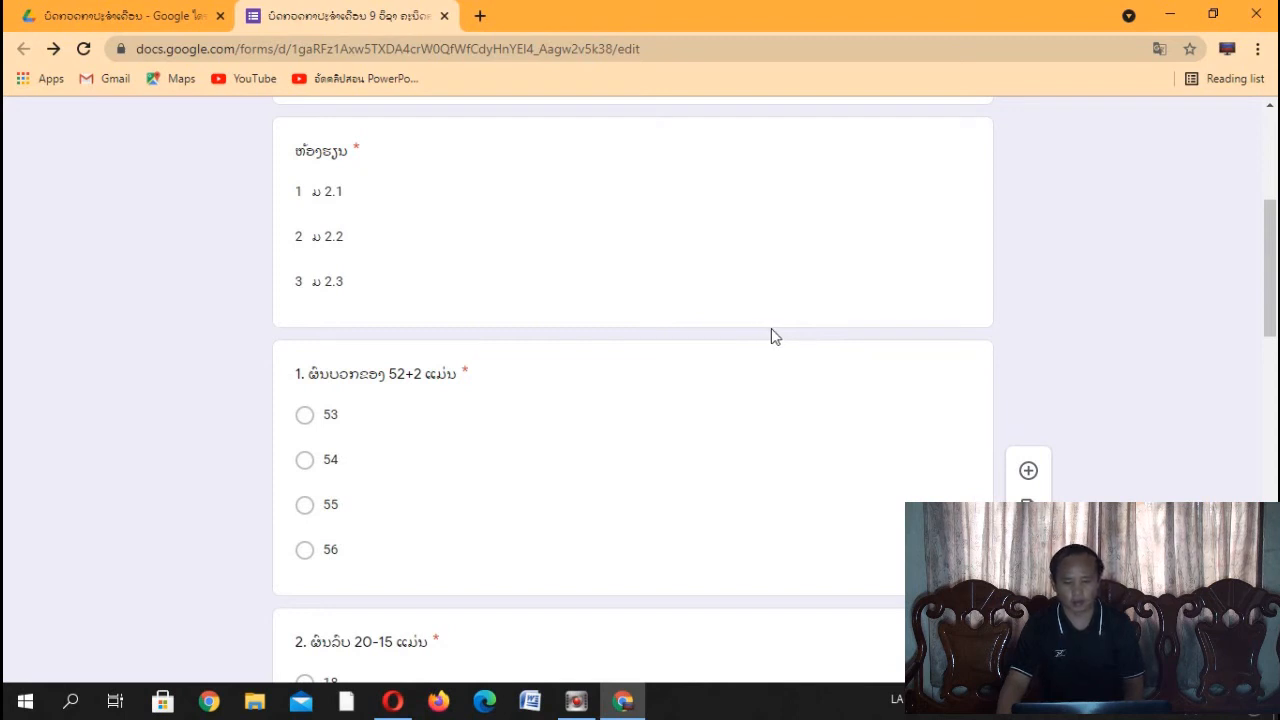
pyautogui.scroll(-4, 772, 336)
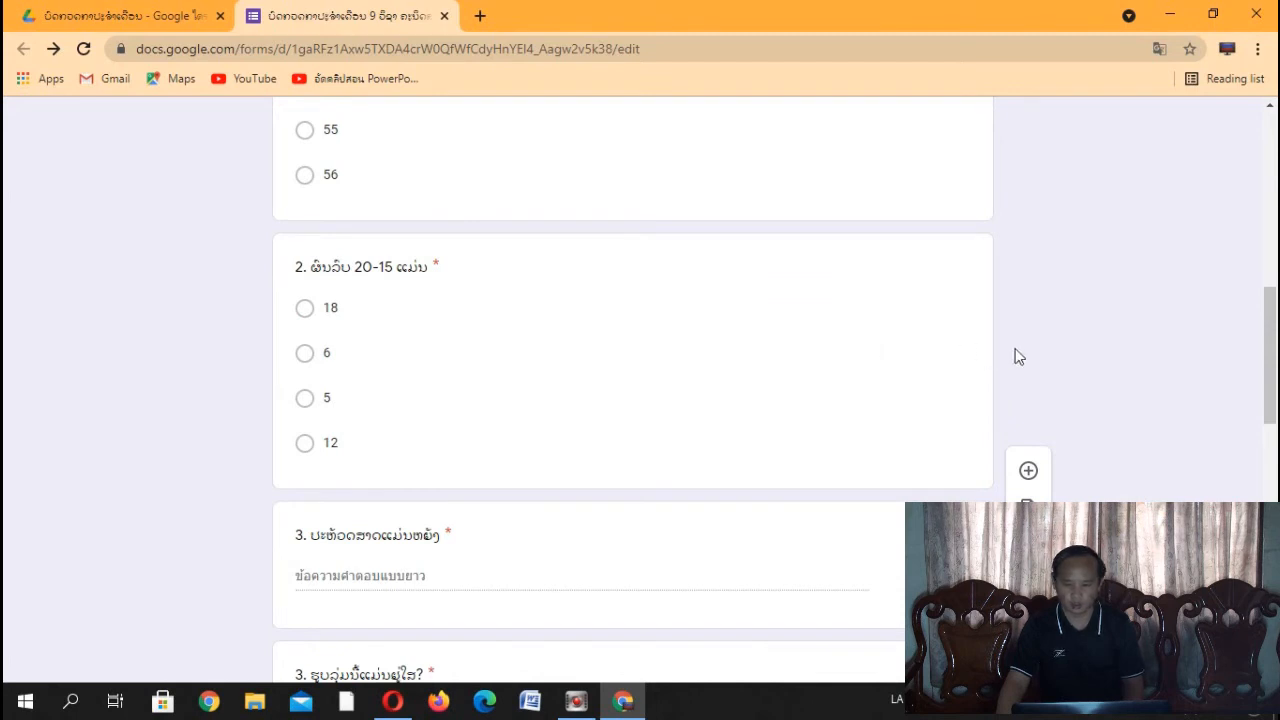
pyautogui.scroll(2, 1018, 357)
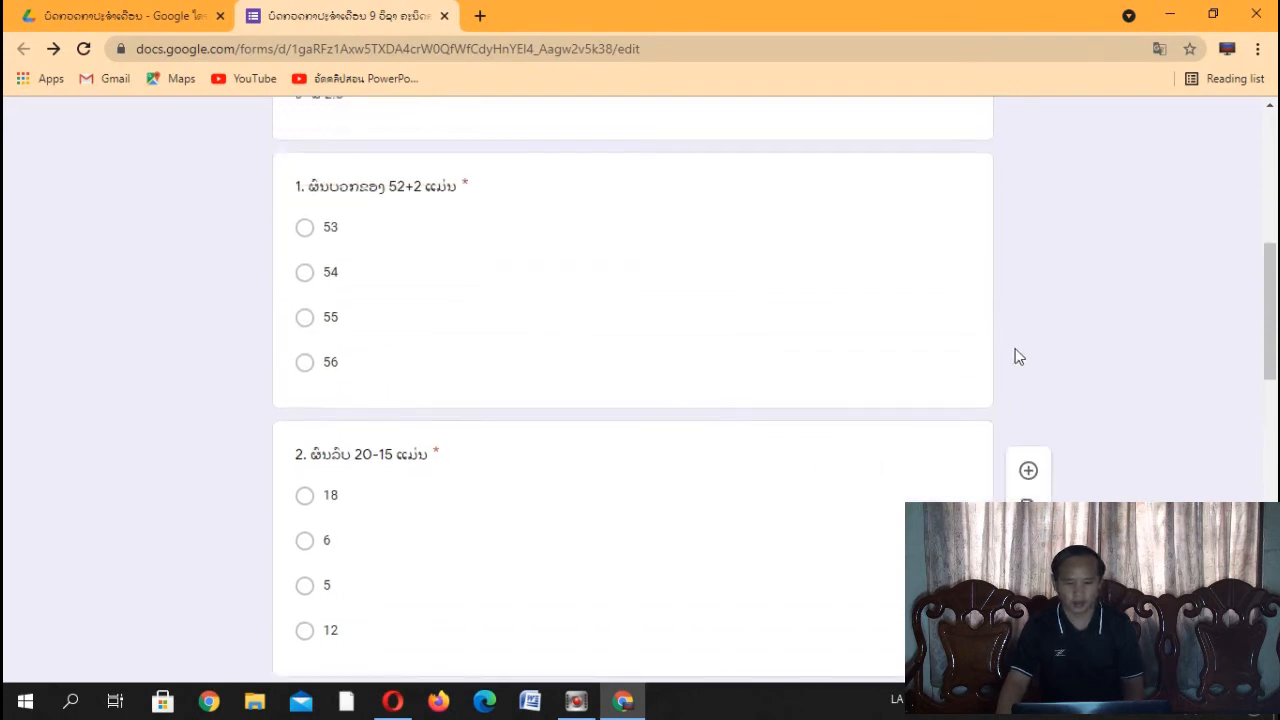
pyautogui.scroll(2, 1018, 357)
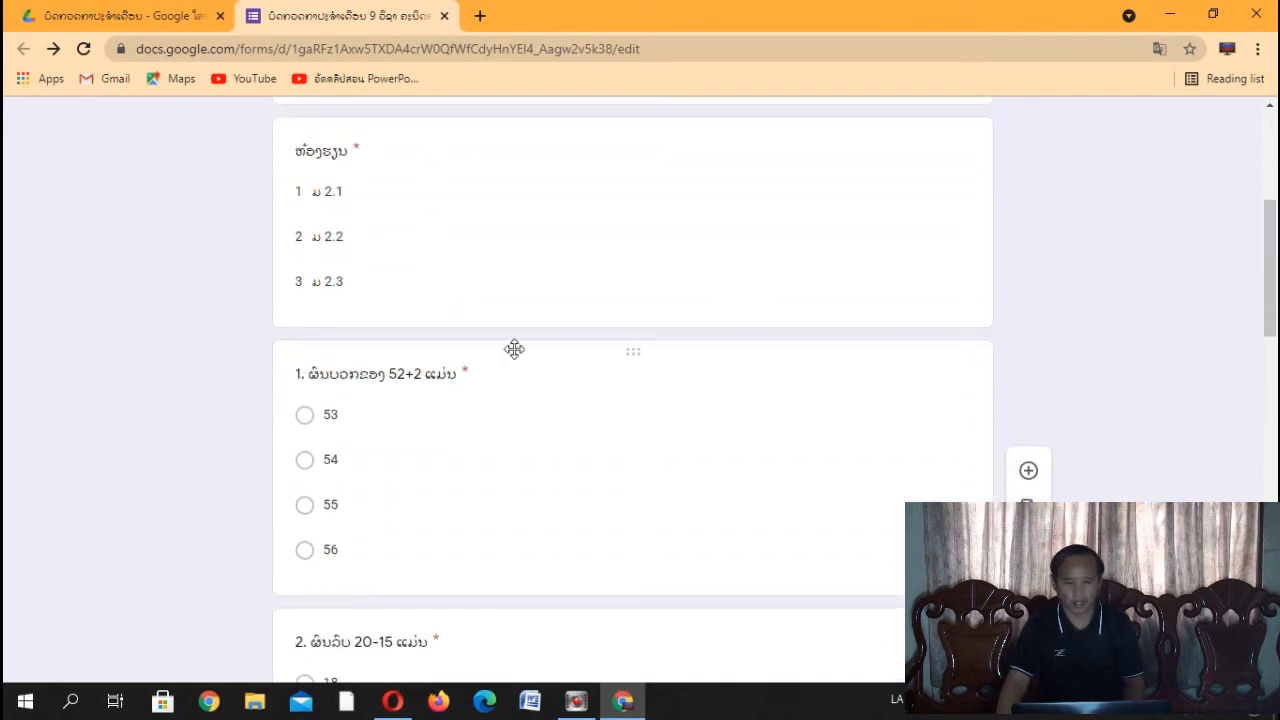
pyautogui.scroll(2, 703, 298)
pyautogui.scroll(2, 703, 298)
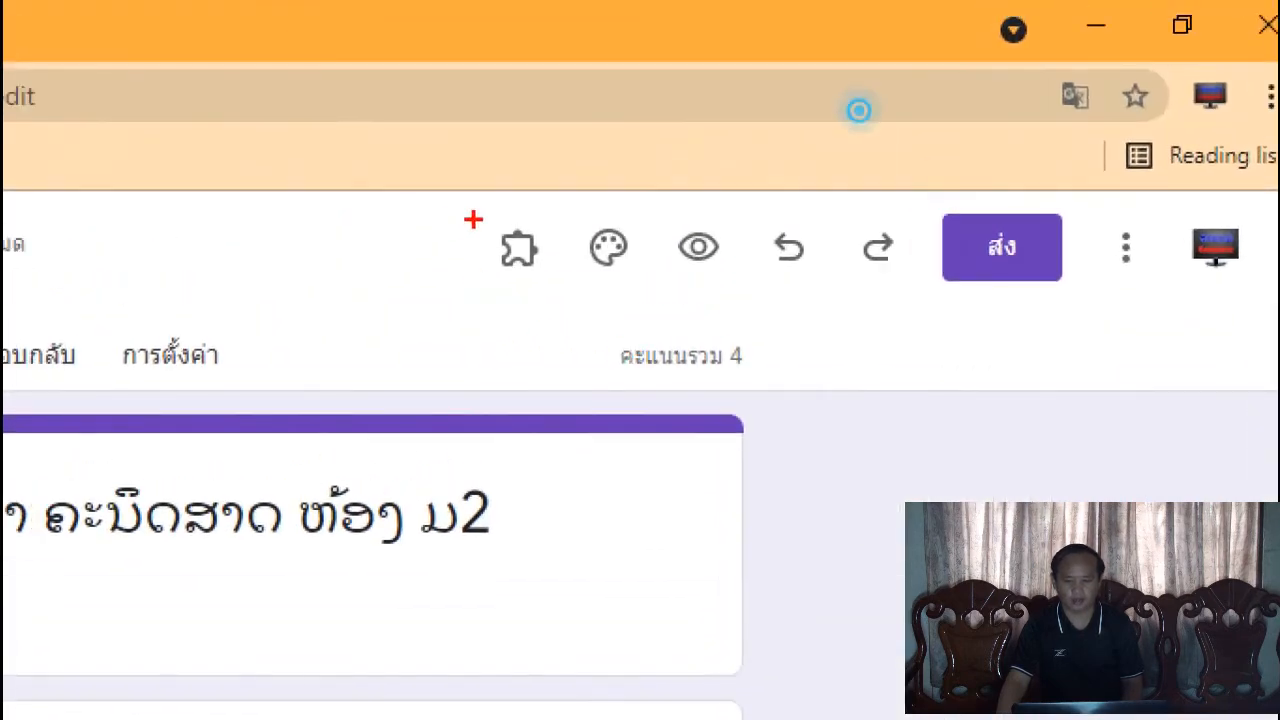
pyautogui.moveTo(473, 219); pyautogui.dragTo(555, 284)
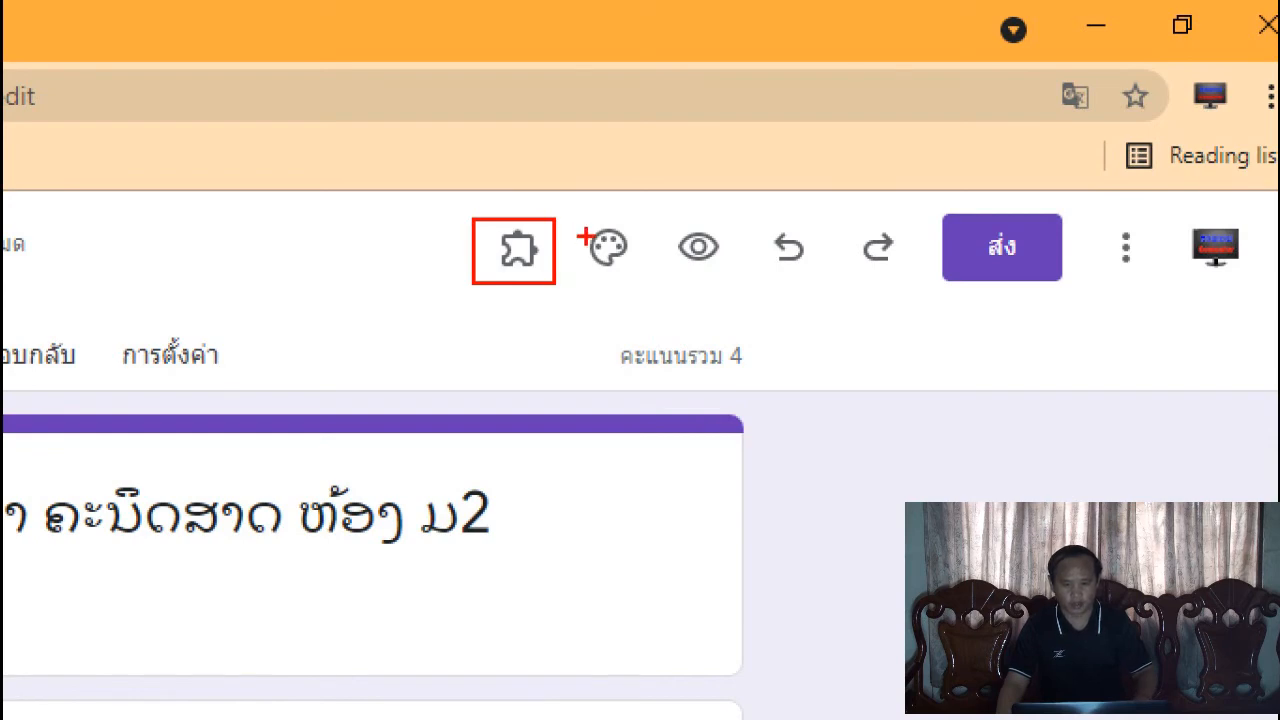
pyautogui.press('Escape')
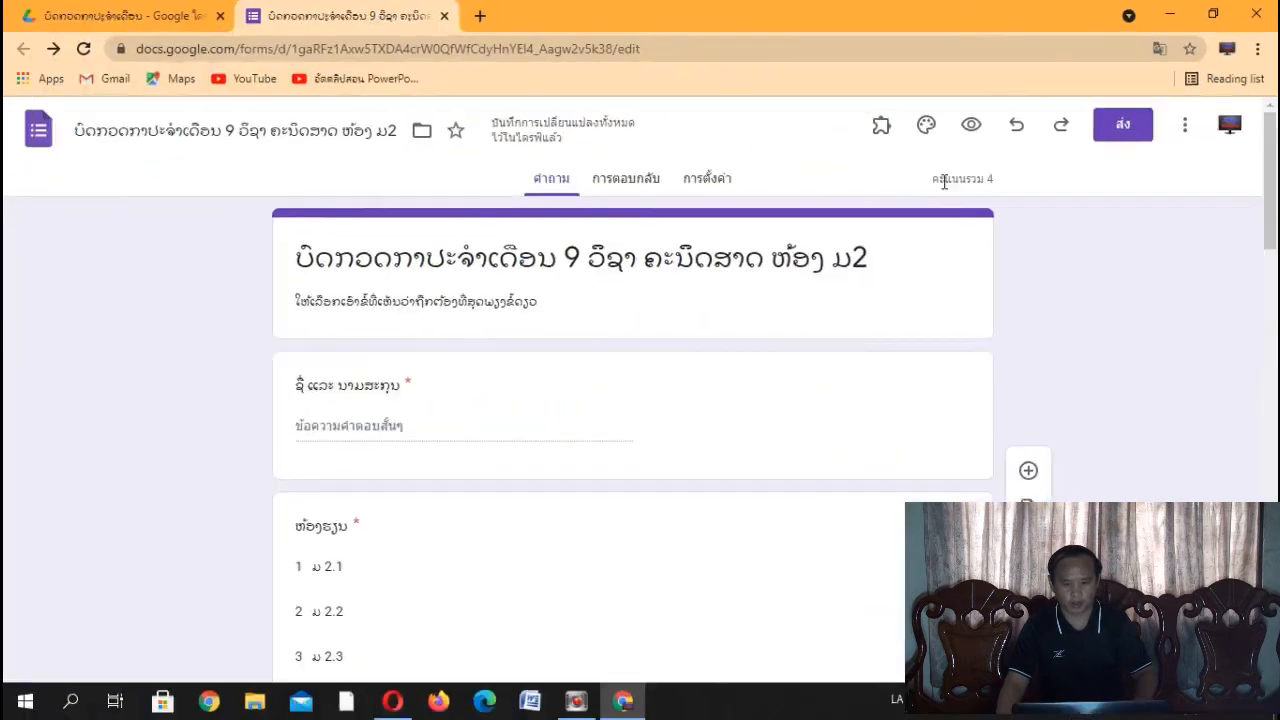
pyautogui.hotkey('ctrl', '1')
pyautogui.click(926, 122)
pyautogui.moveTo(898, 109); pyautogui.dragTo(942, 144)
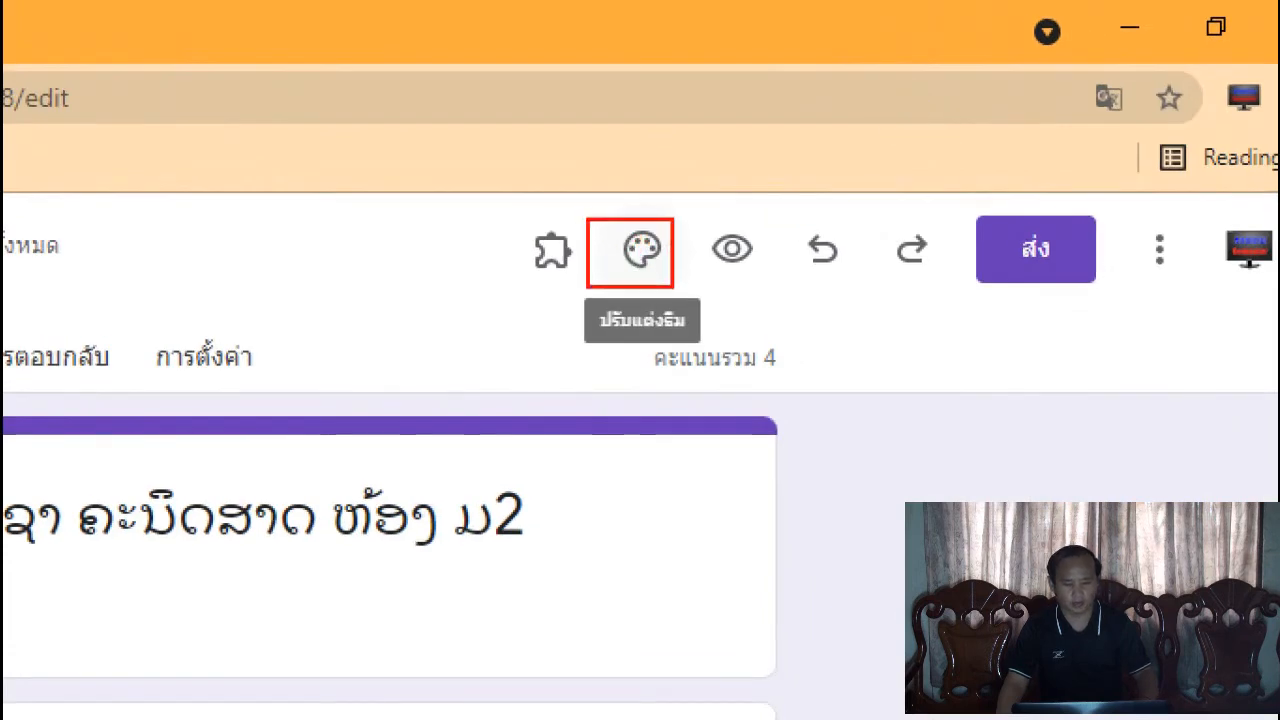
pyautogui.press('Escape')
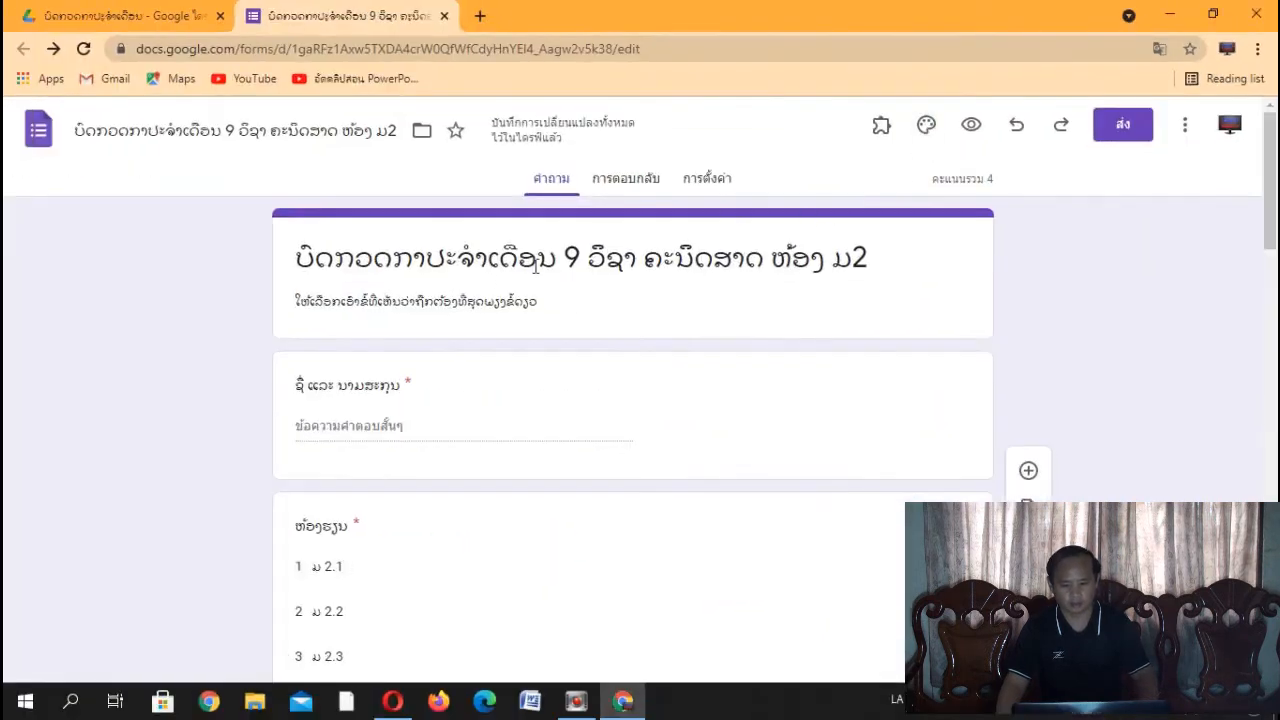
# Step: Open the theme options (ตัวเลือกธีม) and start choosing a header image for the form
pyautogui.click(926, 125)
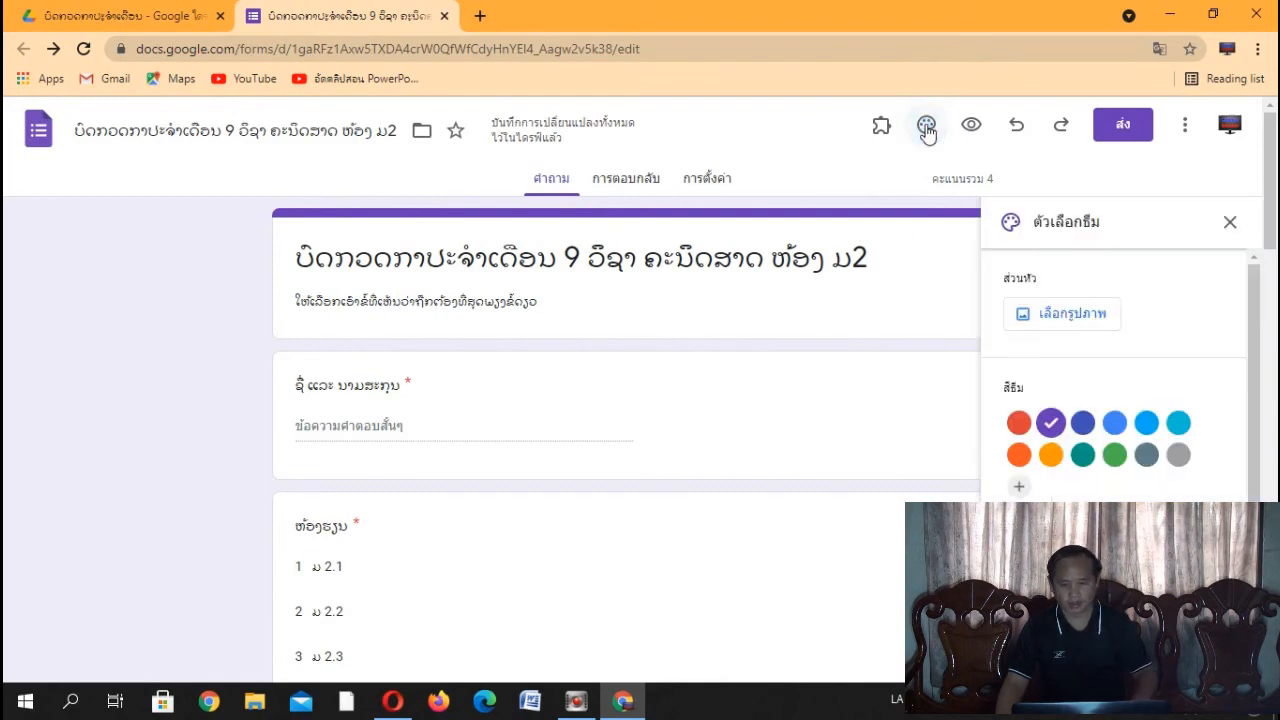
pyautogui.hotkey('ctrl', '1')
pyautogui.click(1064, 321)
pyautogui.moveTo(720, 304)
pyautogui.mouseDown()
pyautogui.moveTo(872, 400)
pyautogui.moveTo(998, 398)
pyautogui.mouseUp()
pyautogui.press('Escape')
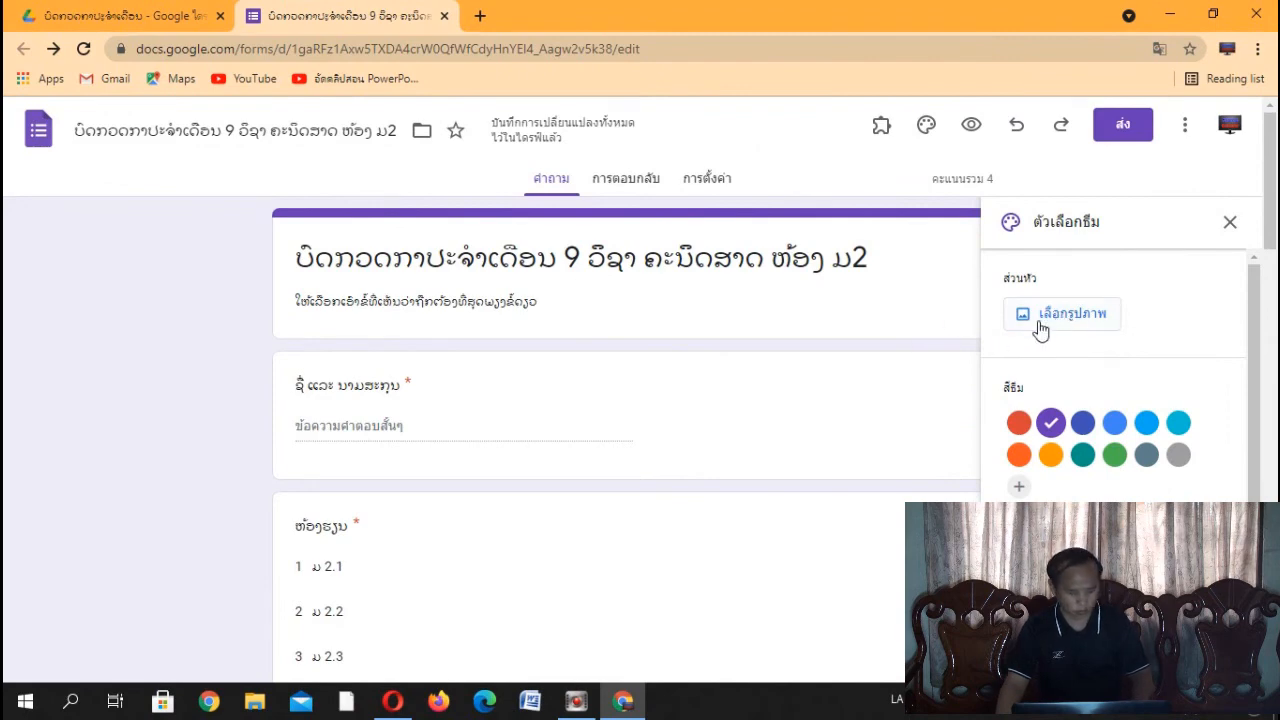
pyautogui.click(1038, 324)
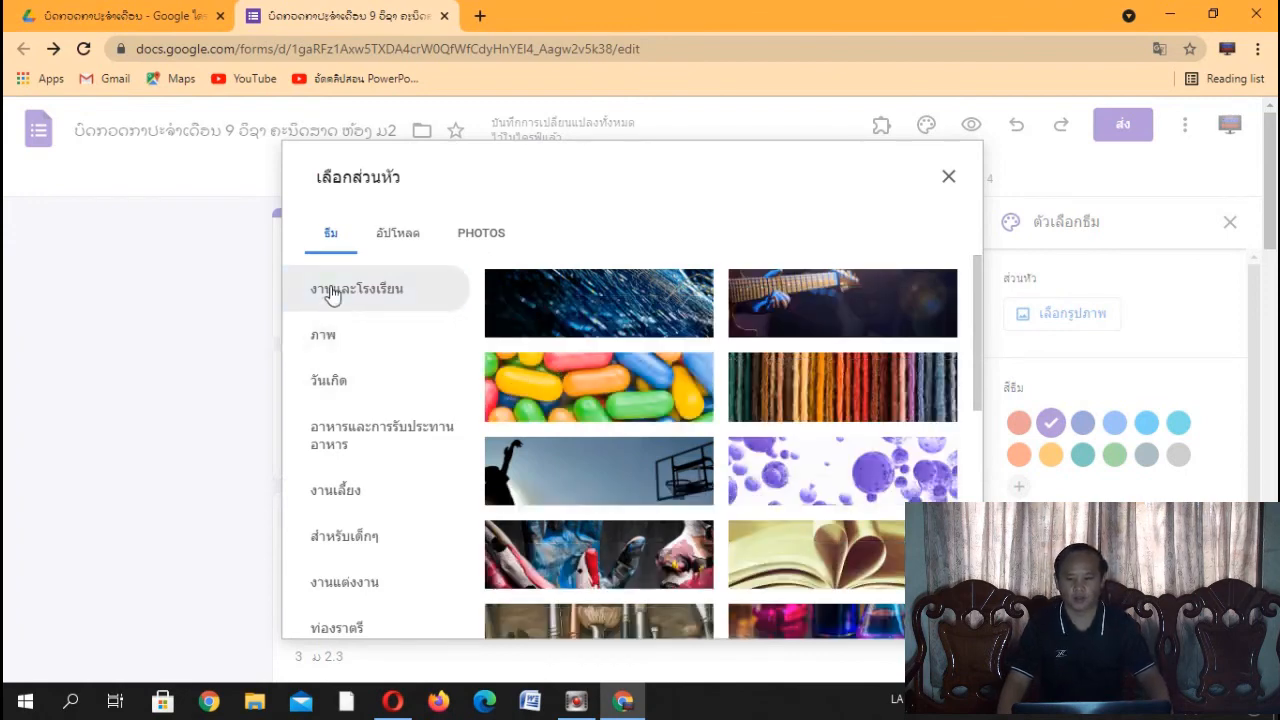
# Step: Insert the illustrated bookshelf picture from the work and school category (งานและโรงเรียน) as the form's header
pyautogui.scroll(-5, 757, 347)
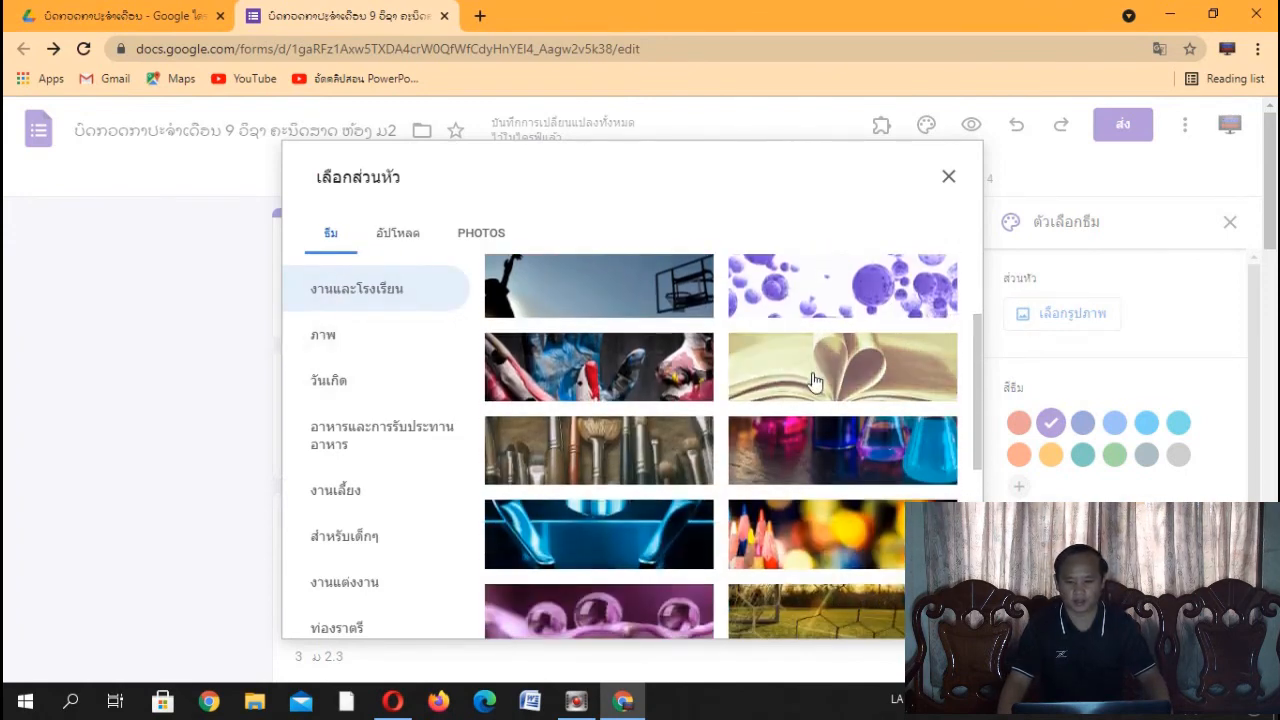
pyautogui.scroll(-10, 822, 402)
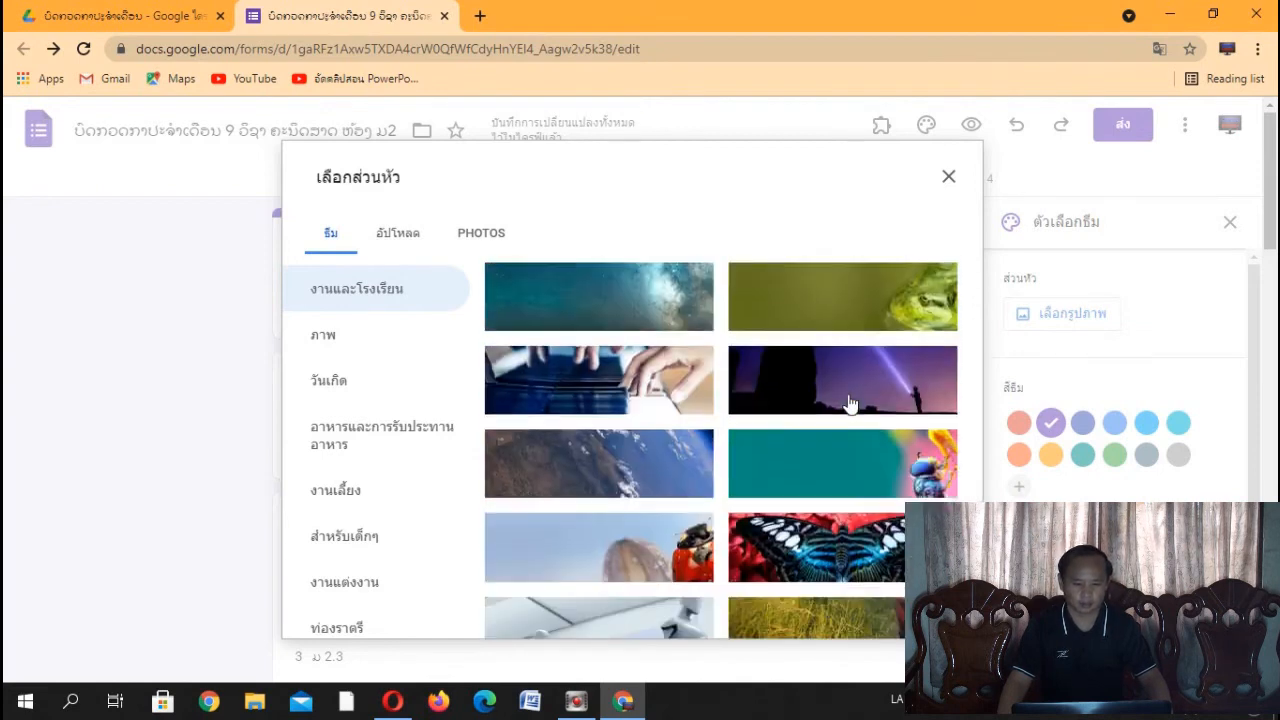
pyautogui.scroll(-2, 400, 419)
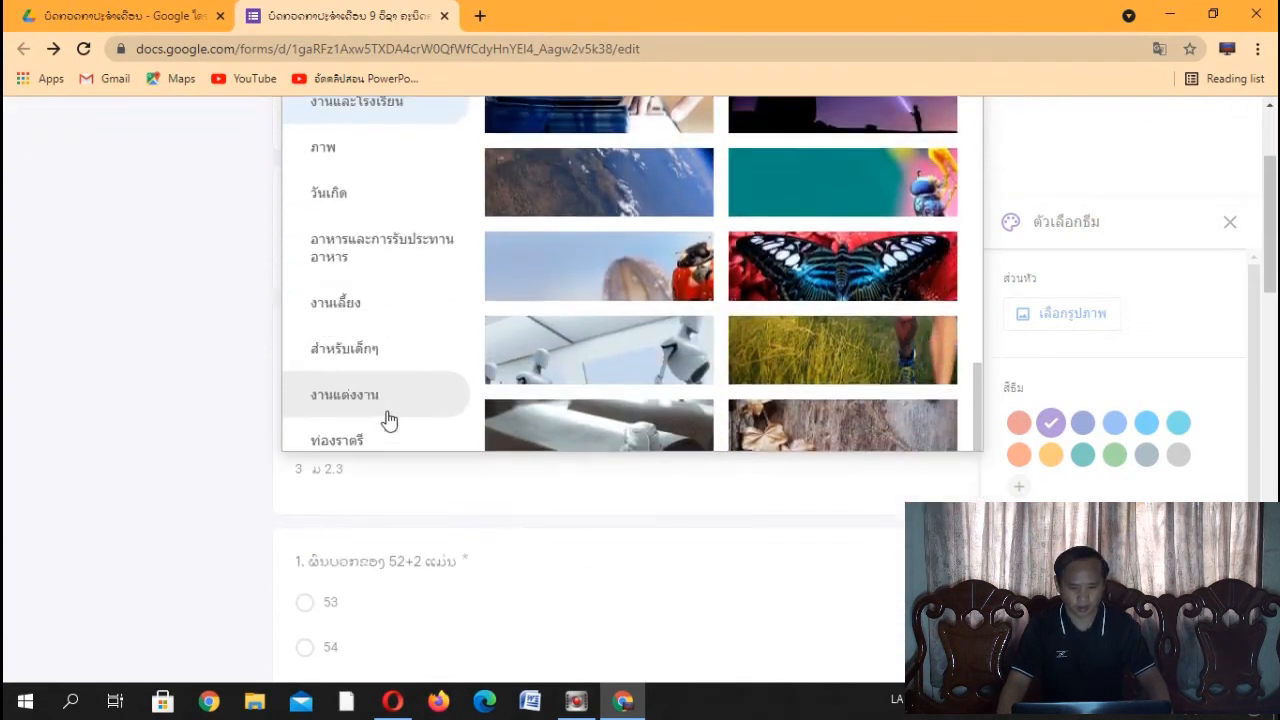
pyautogui.scroll(2, 374, 411)
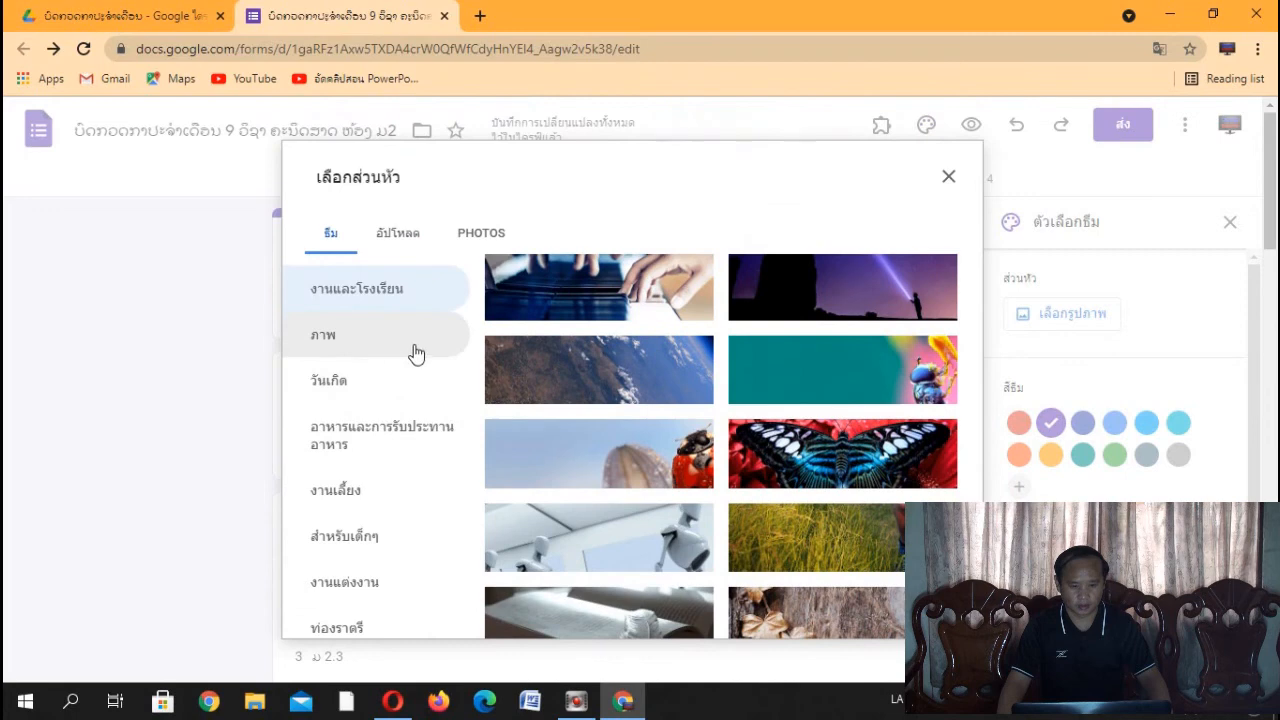
pyautogui.click(375, 292)
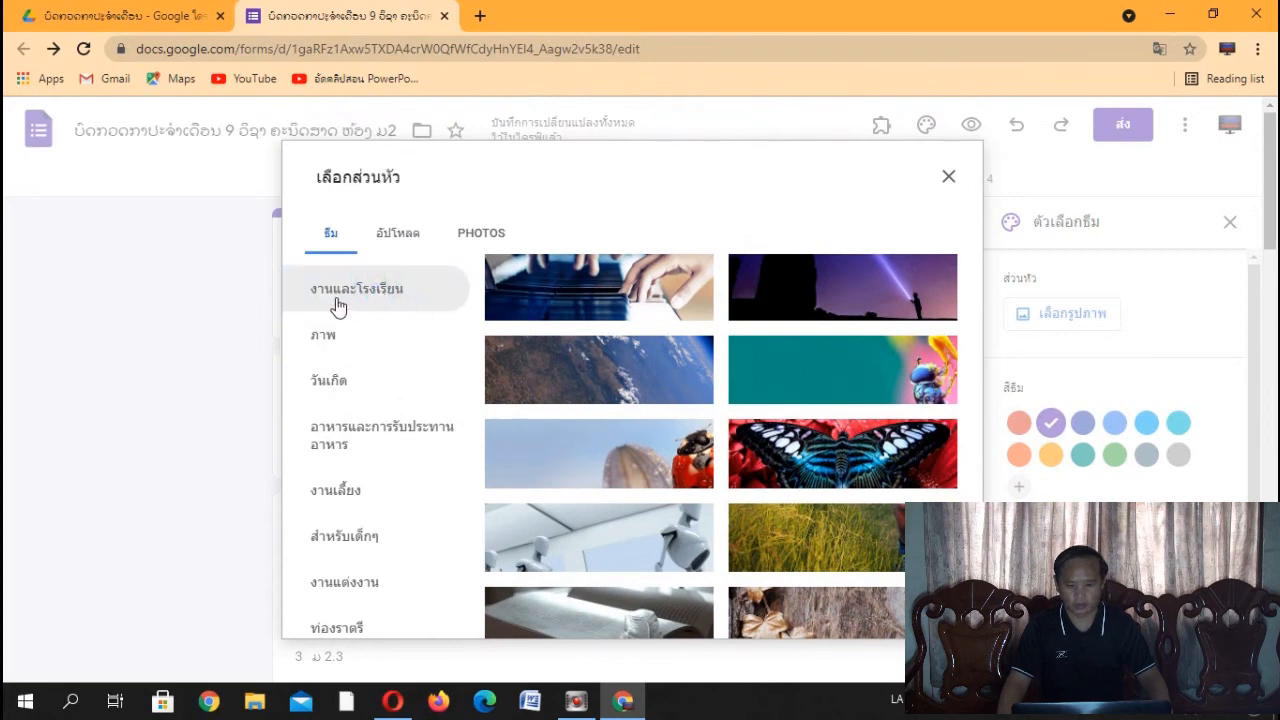
pyautogui.scroll(-5, 806, 404)
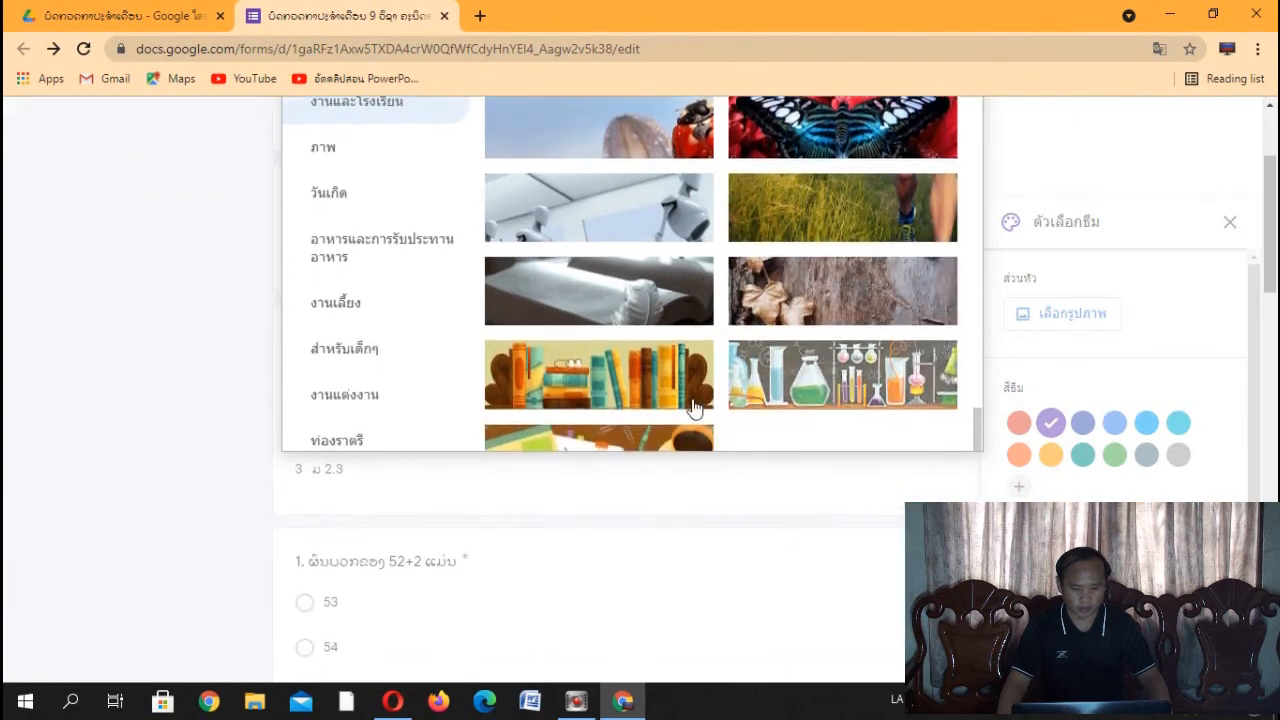
pyautogui.click(618, 392)
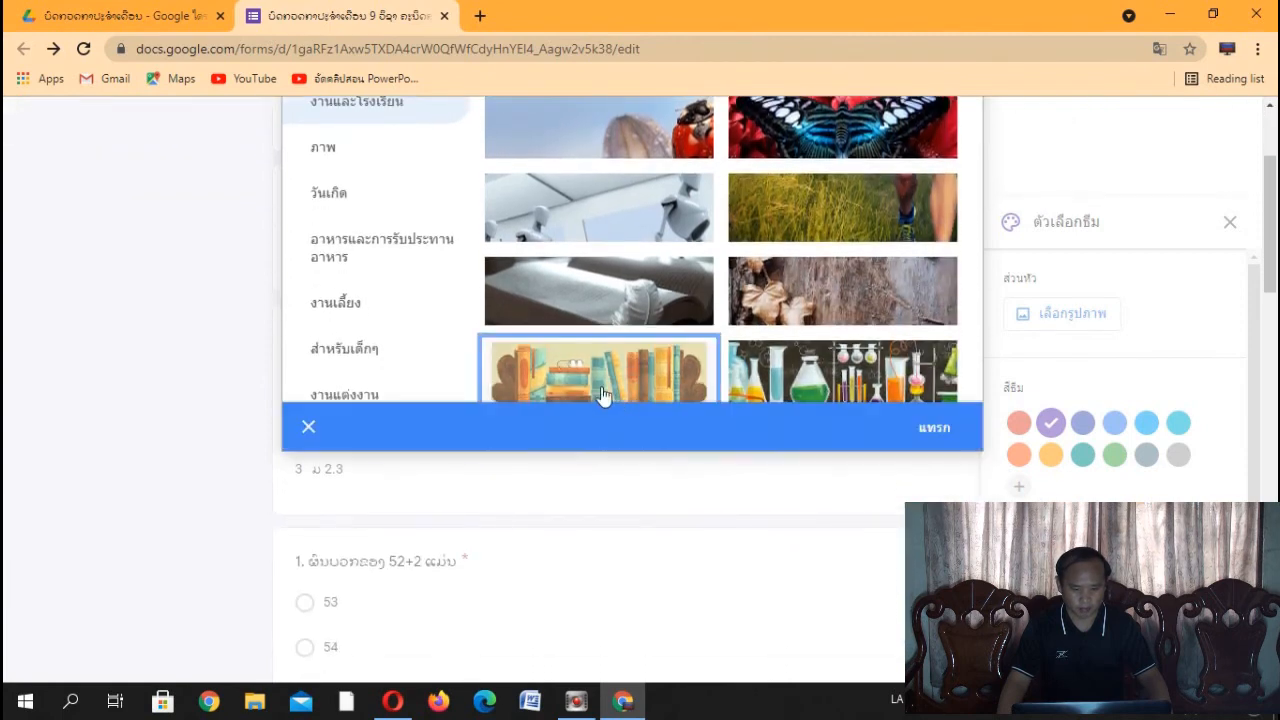
pyautogui.click(931, 432)
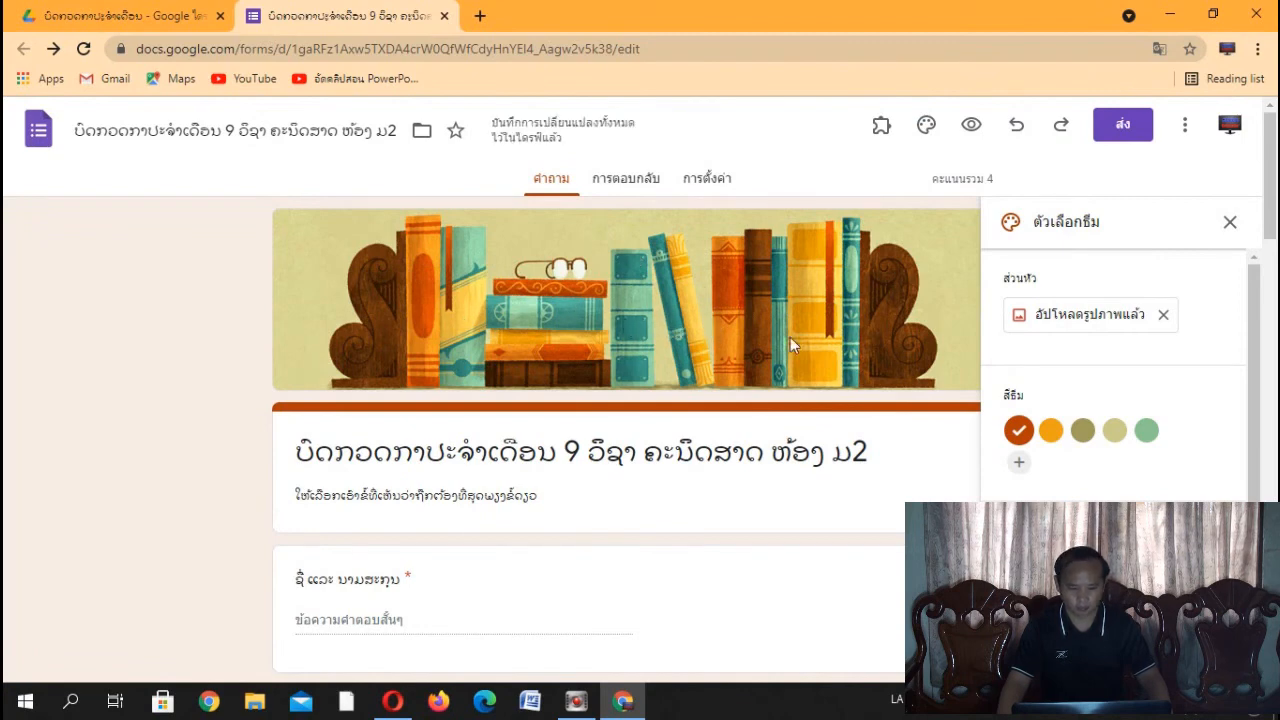
# Step: Try the orange, olive and beige theme colours, set the theme colour to green, and check the form's look
pyautogui.click(1050, 432)
pyautogui.click(1082, 431)
pyautogui.click(1115, 432)
pyautogui.click(1147, 434)
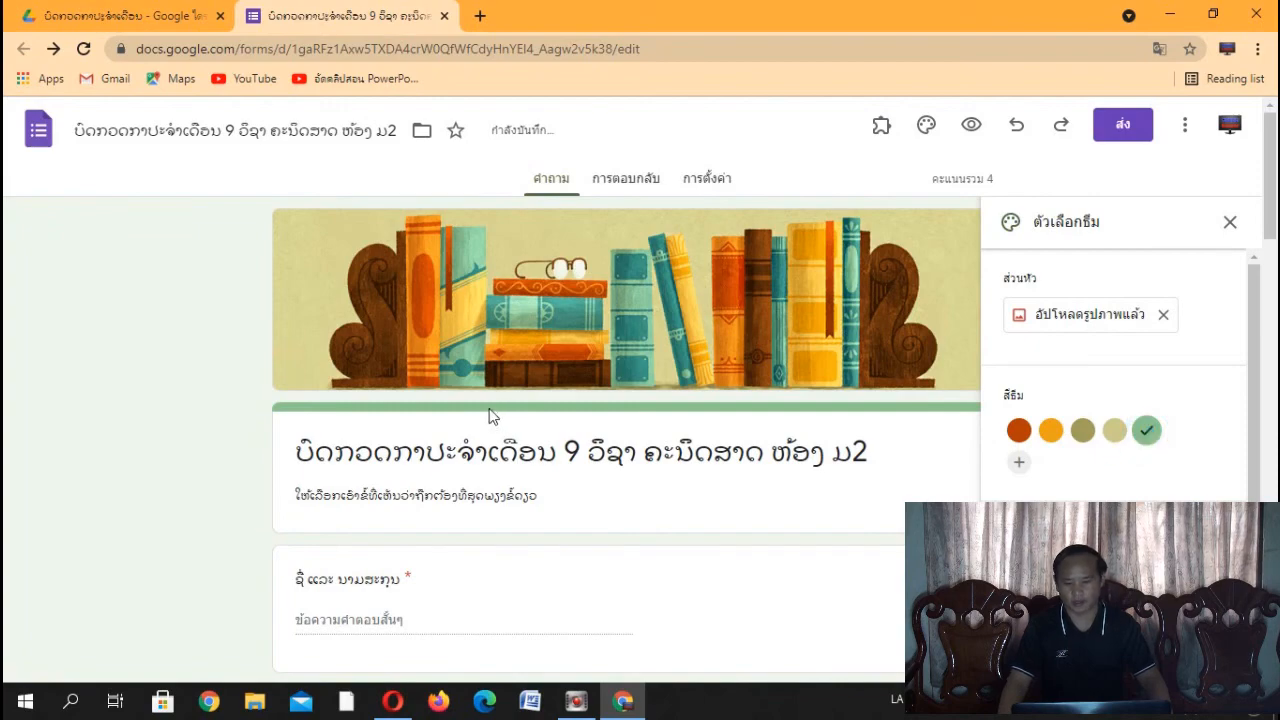
pyautogui.scroll(-5, 700, 430)
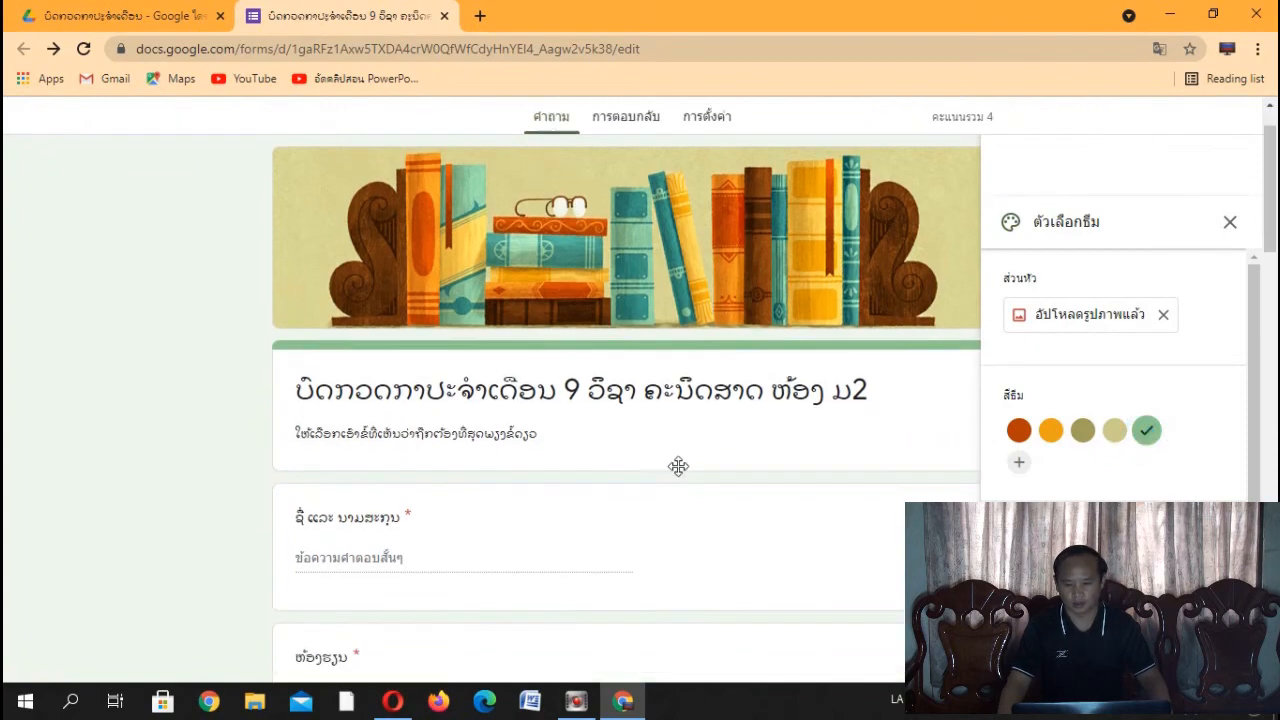
pyautogui.scroll(-4, 700, 472)
pyautogui.scroll(9, 780, 475)
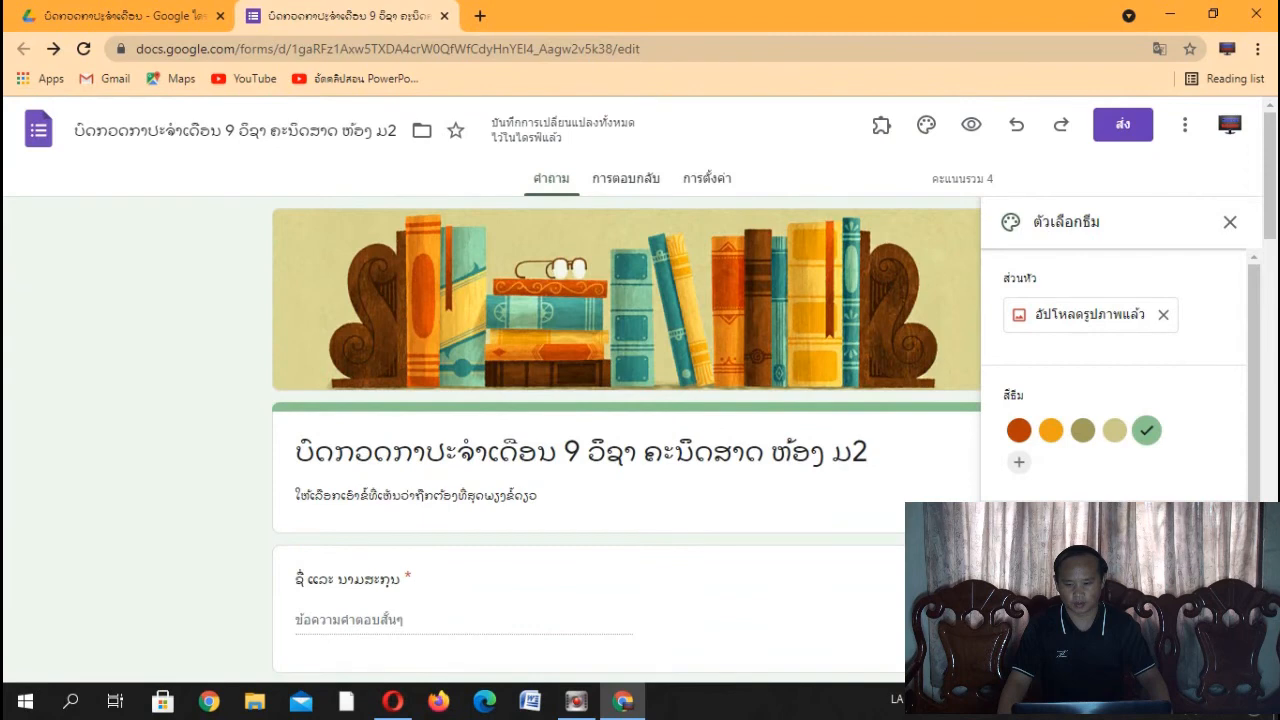
# Step: Close the theme options and open a preview of the form
pyautogui.click(1232, 226)
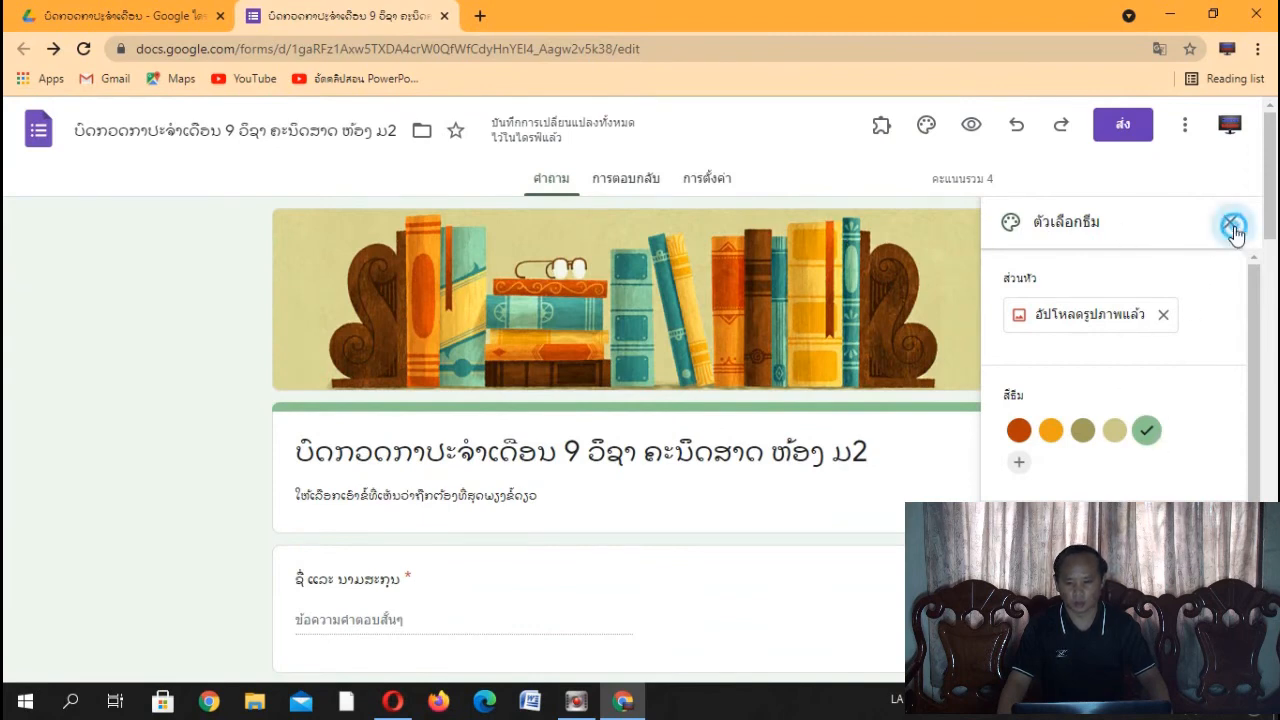
pyautogui.click(977, 126)
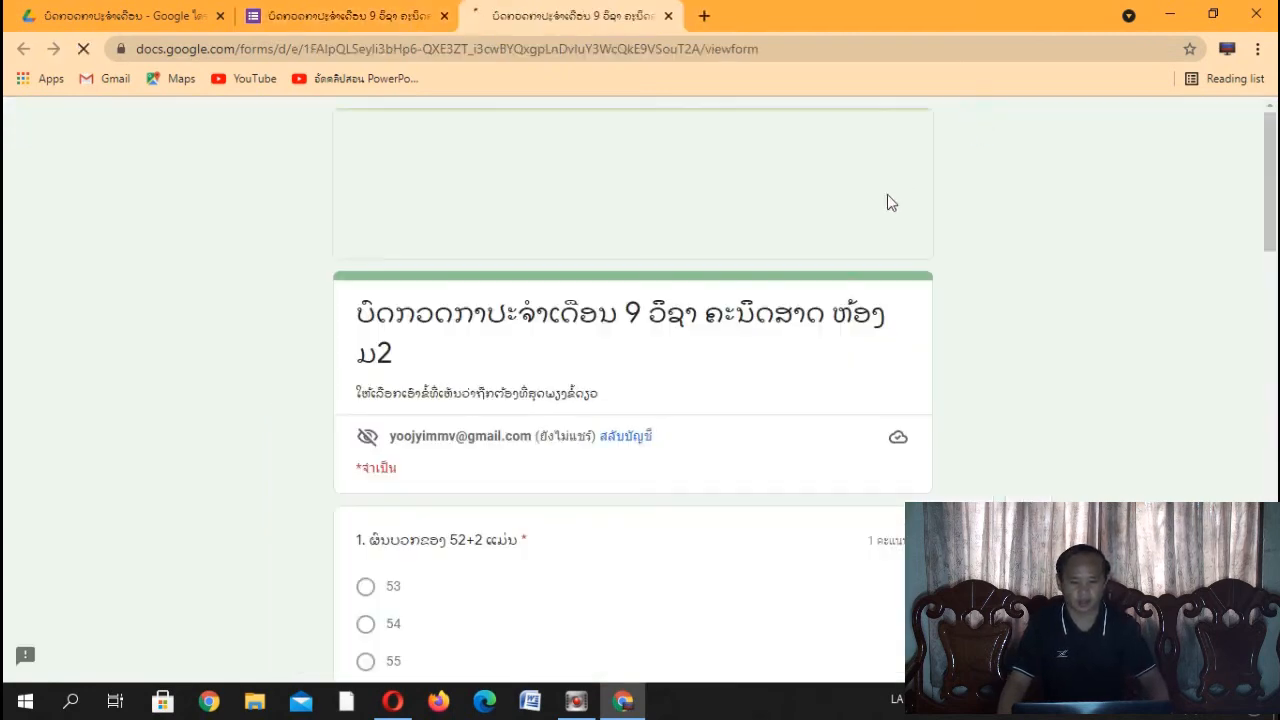
# Step: Examine the previewed form's header image, first question and embedded video, and close the preview
pyautogui.scroll(-3, 849, 357)
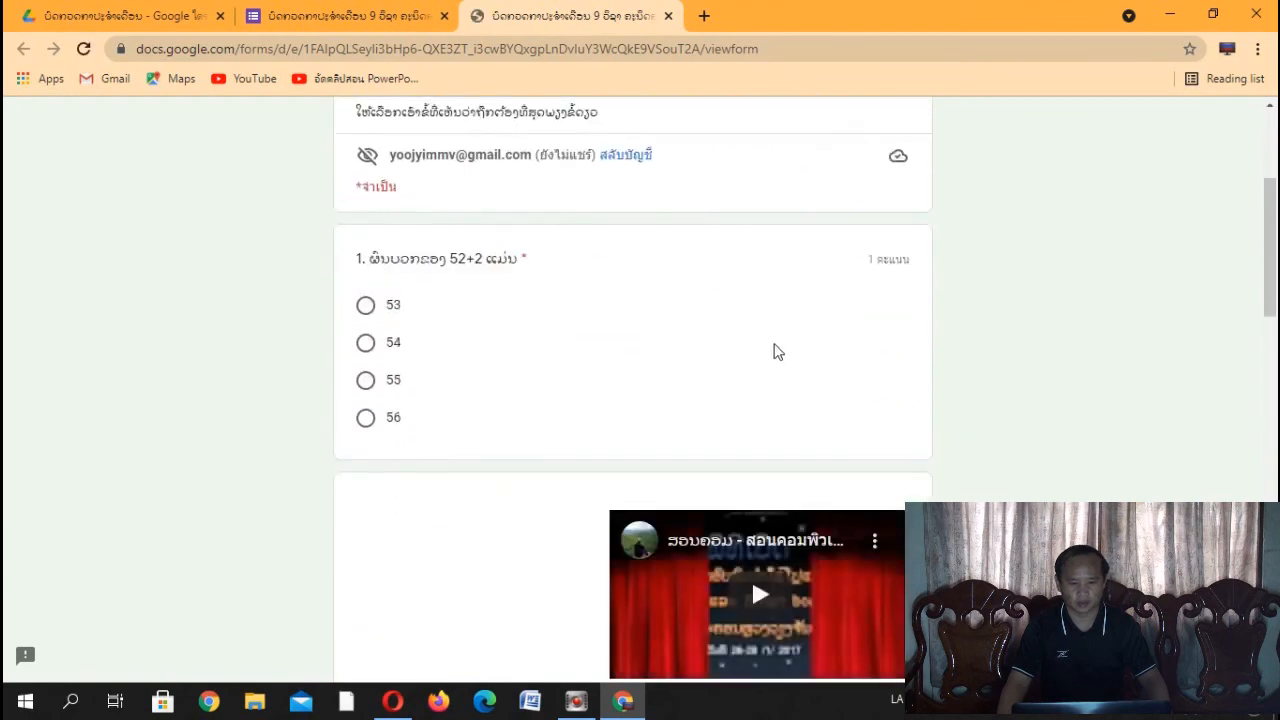
pyautogui.scroll(-2, 567, 292)
pyautogui.scroll(1, 409, 317)
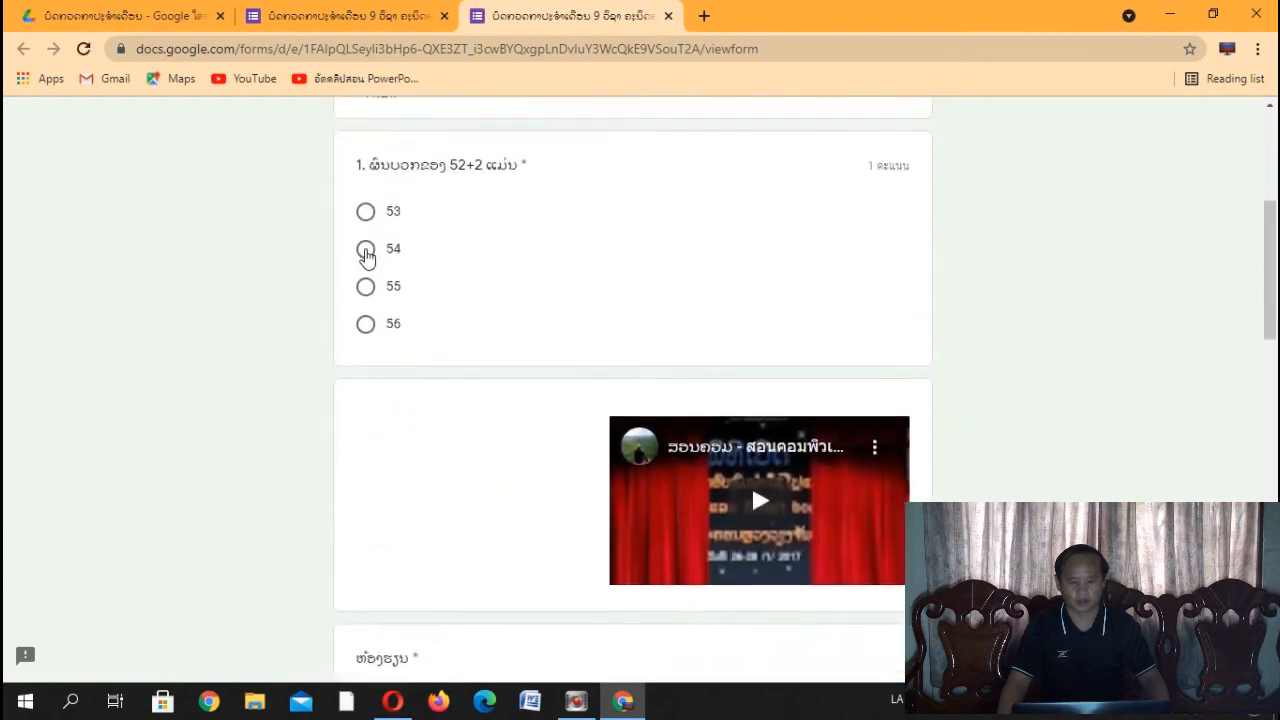
pyautogui.scroll(-2, 650, 348)
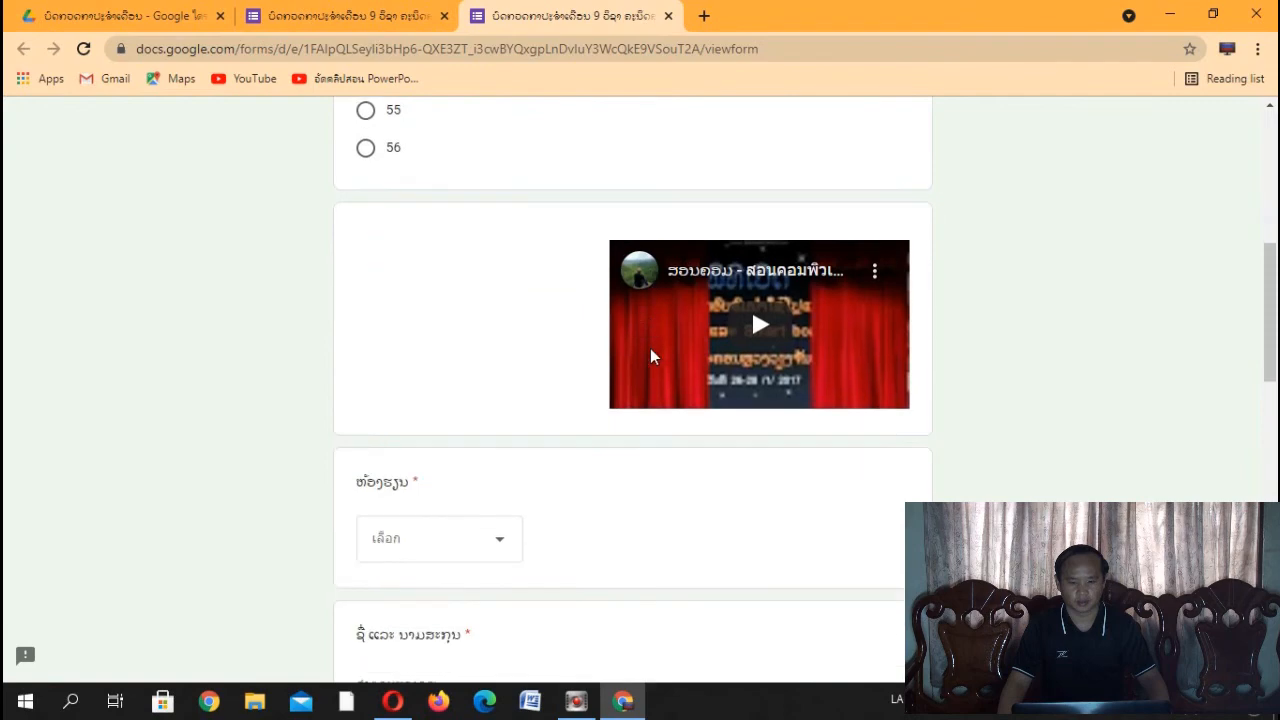
pyautogui.scroll(6, 534, 437)
pyautogui.scroll(-2, 534, 430)
pyautogui.scroll(2, 470, 400)
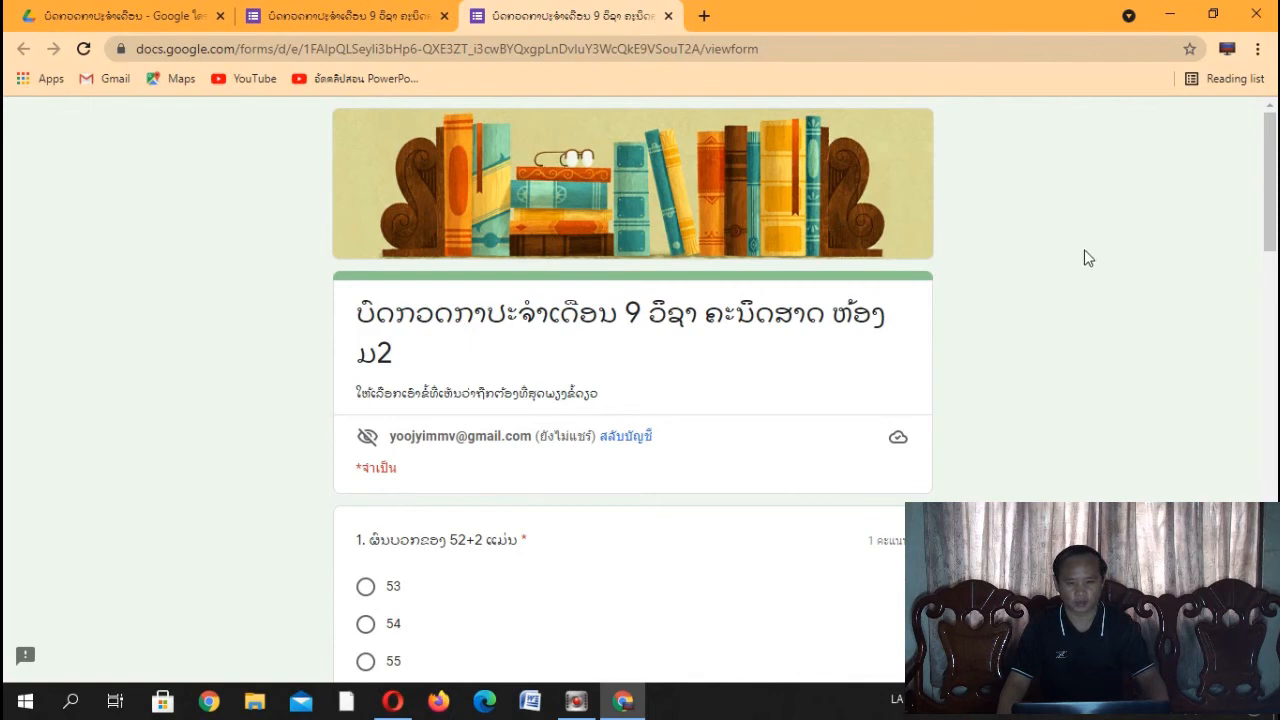
pyautogui.click(343, 16)
pyautogui.click(571, 16)
pyautogui.click(668, 16)
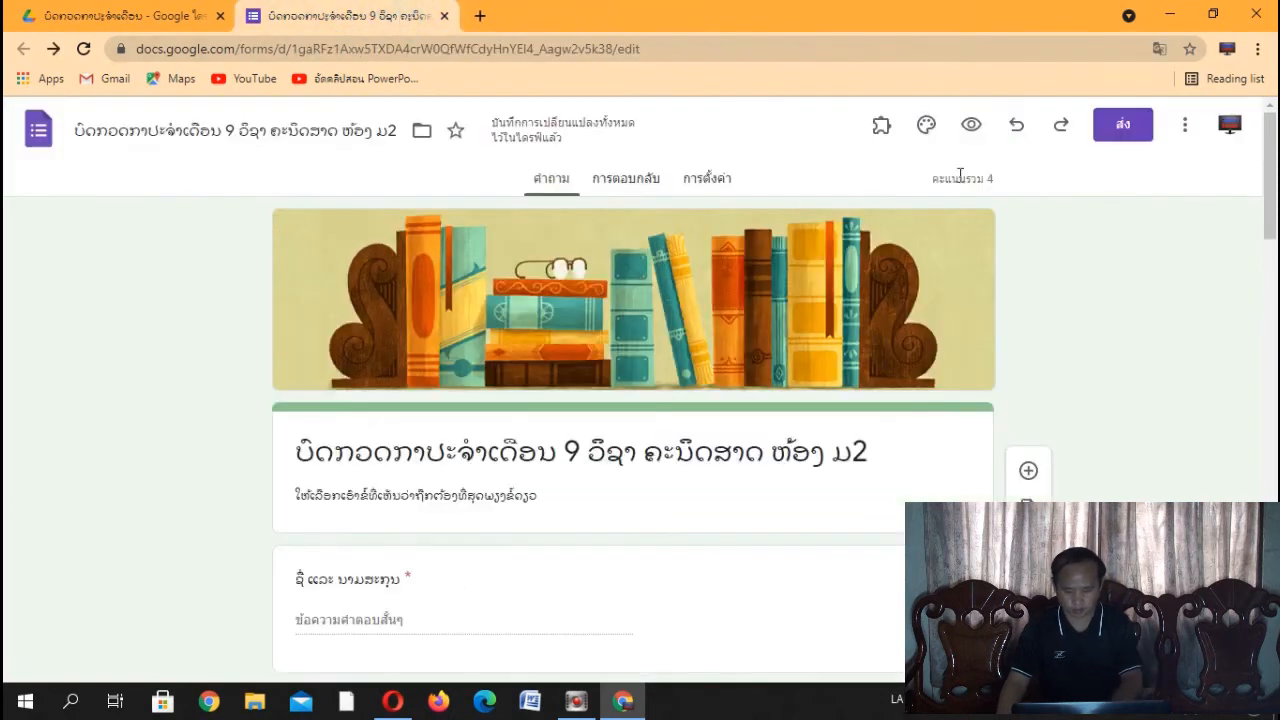
# Step: Review the whole form in the editor, from the name and classroom fields through the questions to the picture and video
pyautogui.click(713, 176)
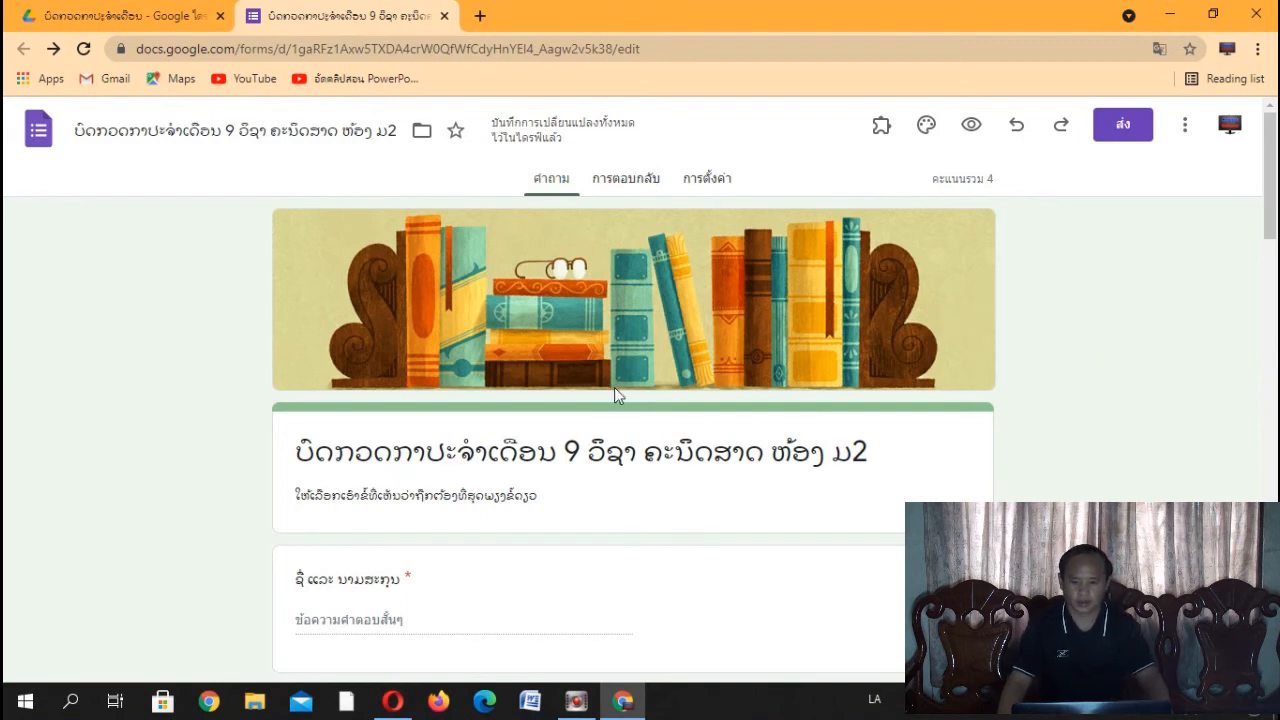
pyautogui.scroll(-4, 616, 387)
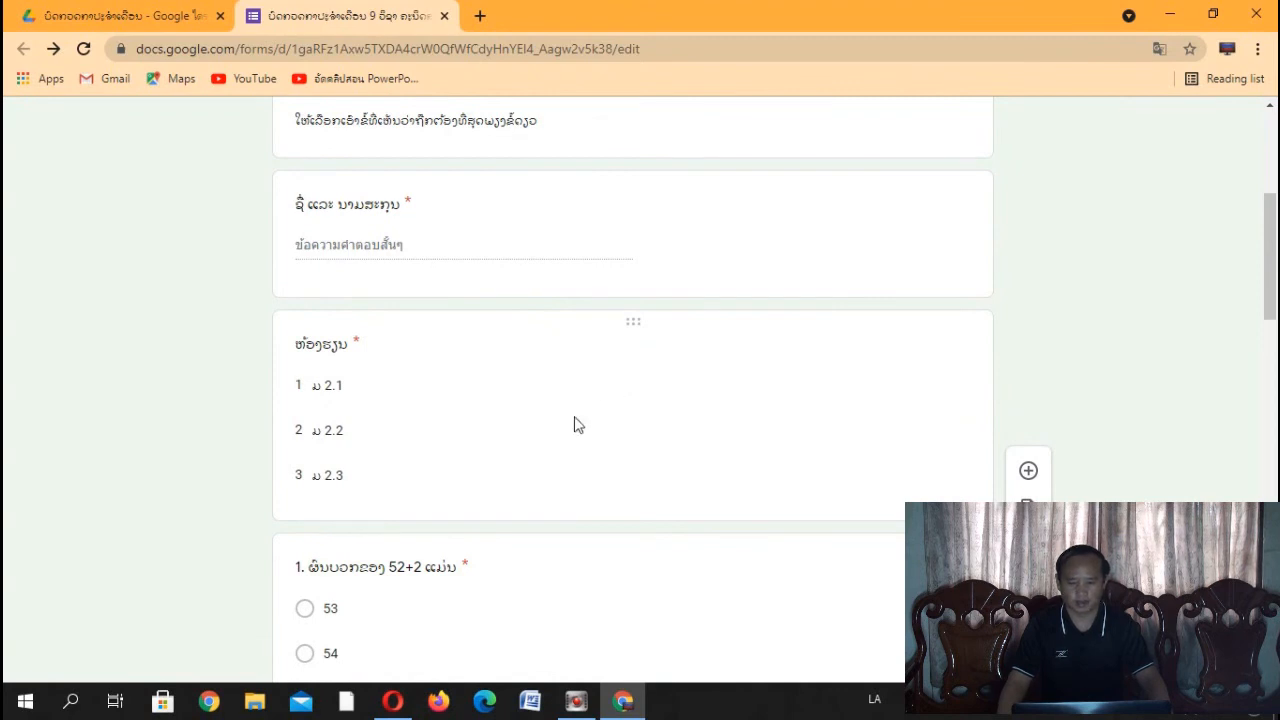
pyautogui.scroll(-1, 573, 434)
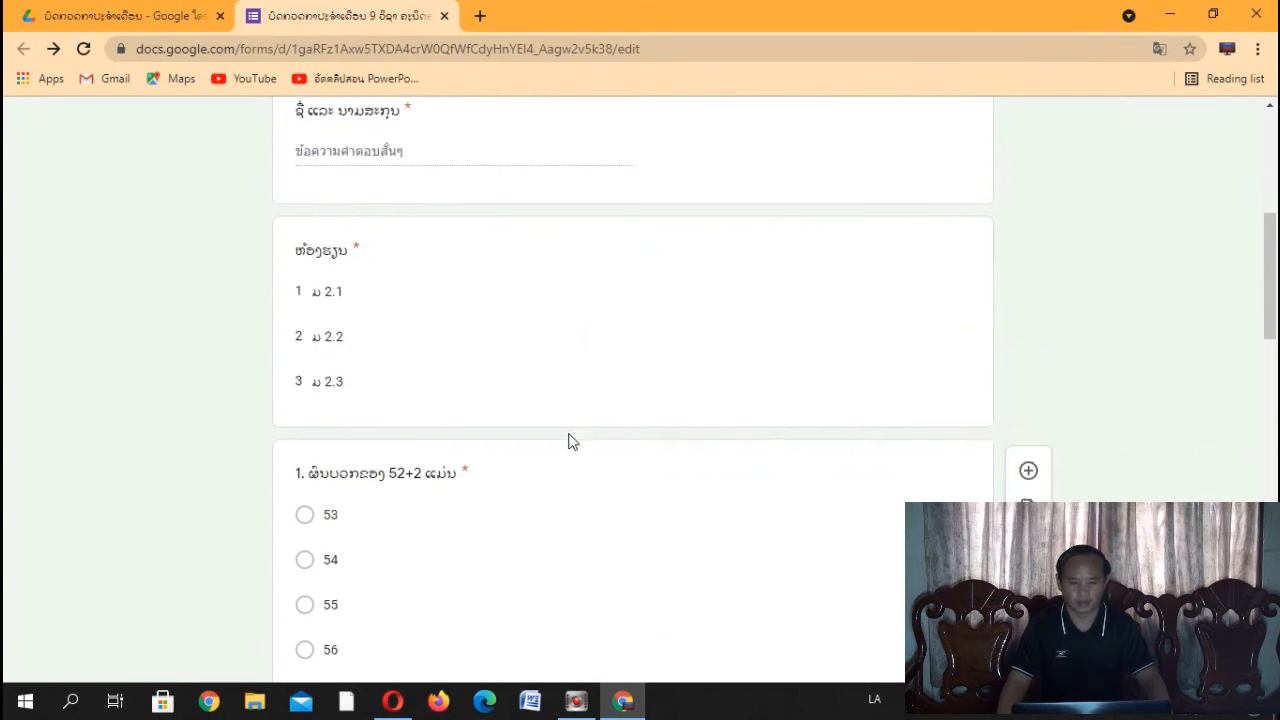
pyautogui.scroll(-6, 573, 430)
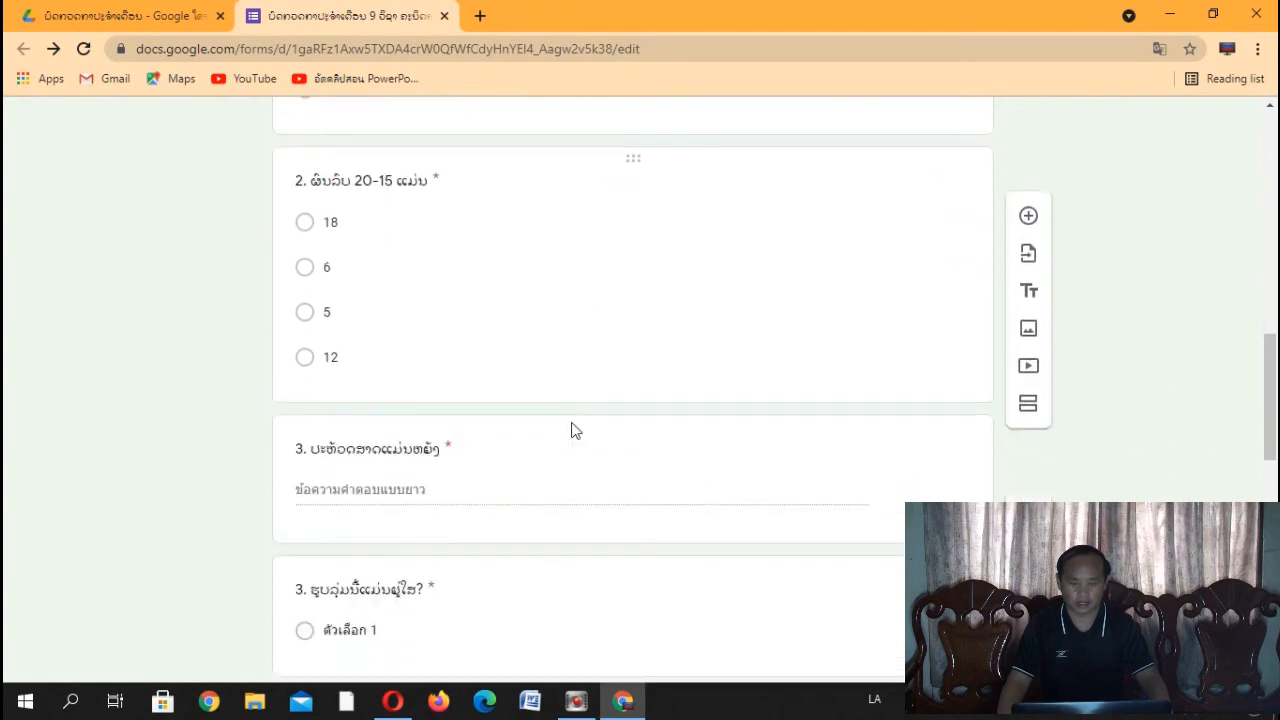
pyautogui.scroll(-3, 569, 422)
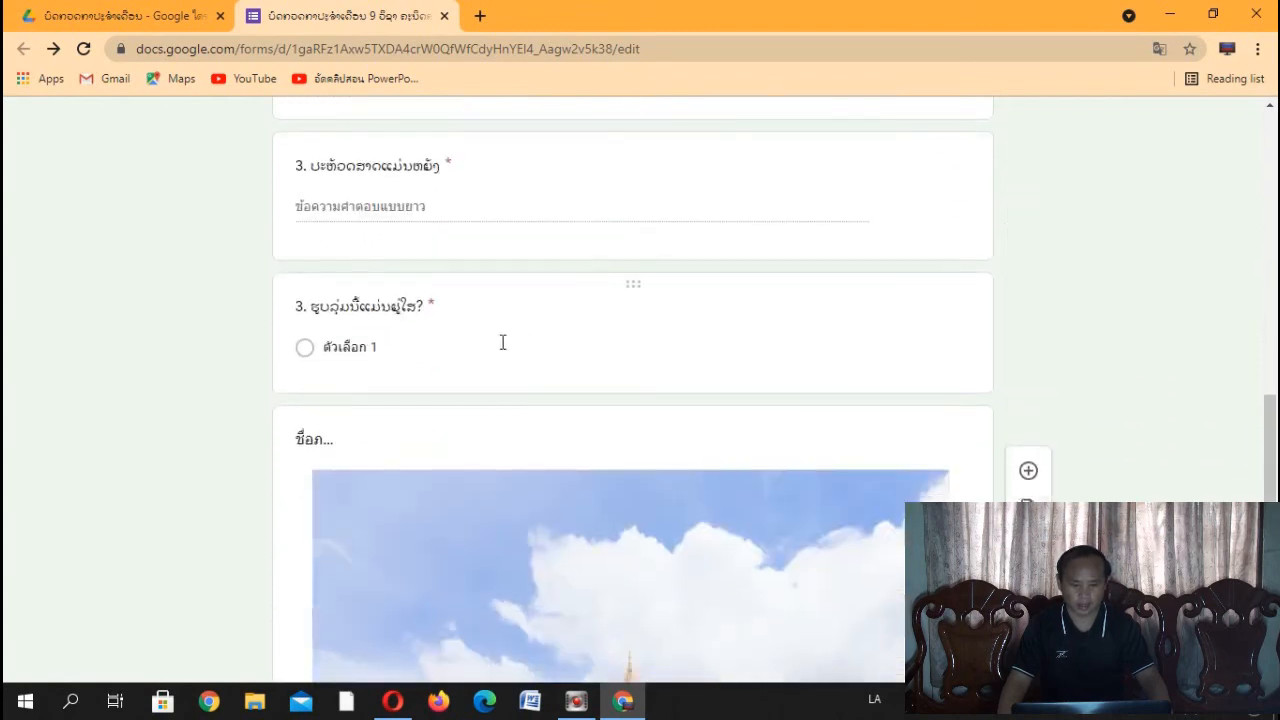
pyautogui.scroll(4, 503, 345)
pyautogui.scroll(-7, 502, 342)
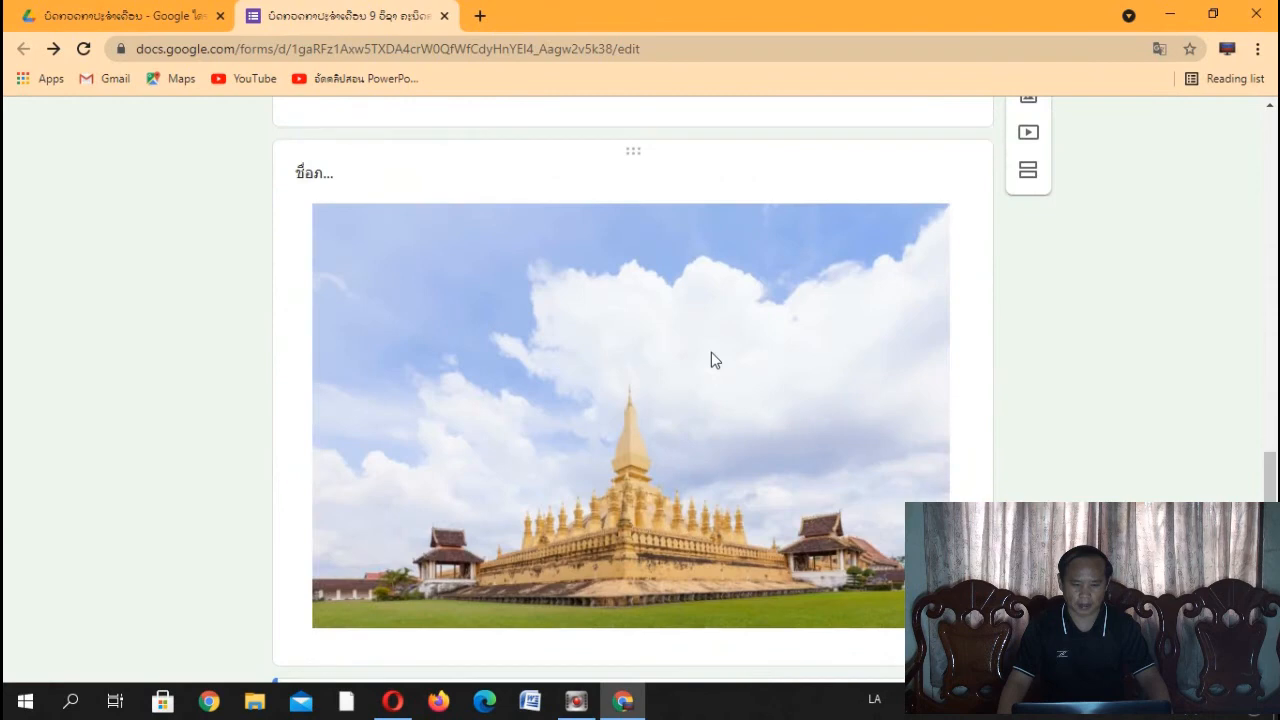
pyautogui.scroll(-1, 649, 375)
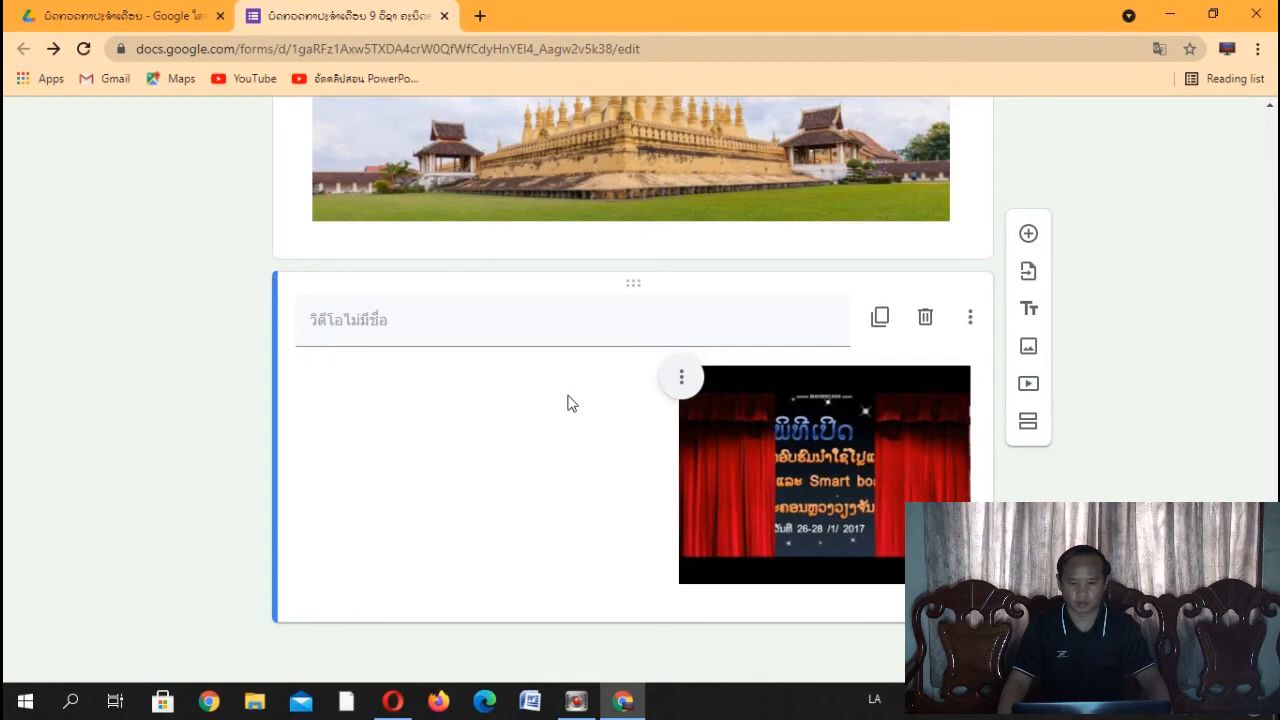
pyautogui.scroll(10, 567, 403)
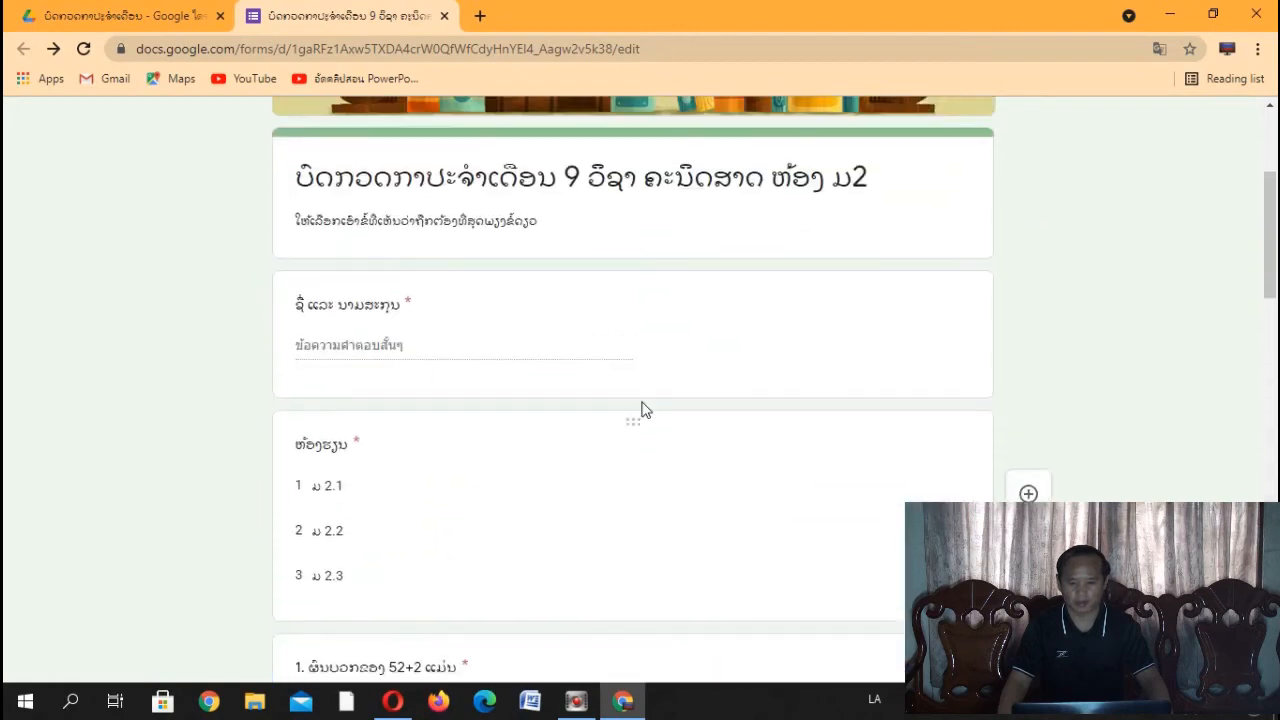
pyautogui.scroll(3, 641, 401)
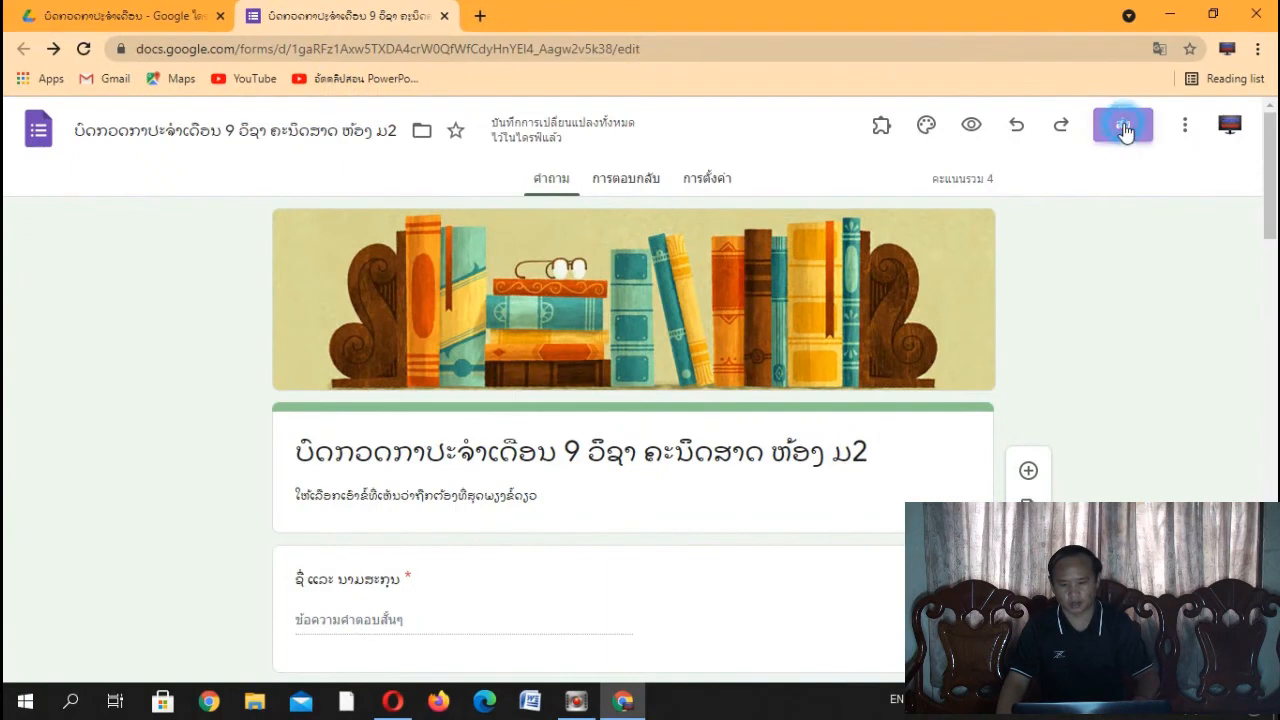
# Step: Open the form's sending options (ส่งฟอร์ม) and go to the recipient field (ถึง) of the email method
pyautogui.click(1124, 130)
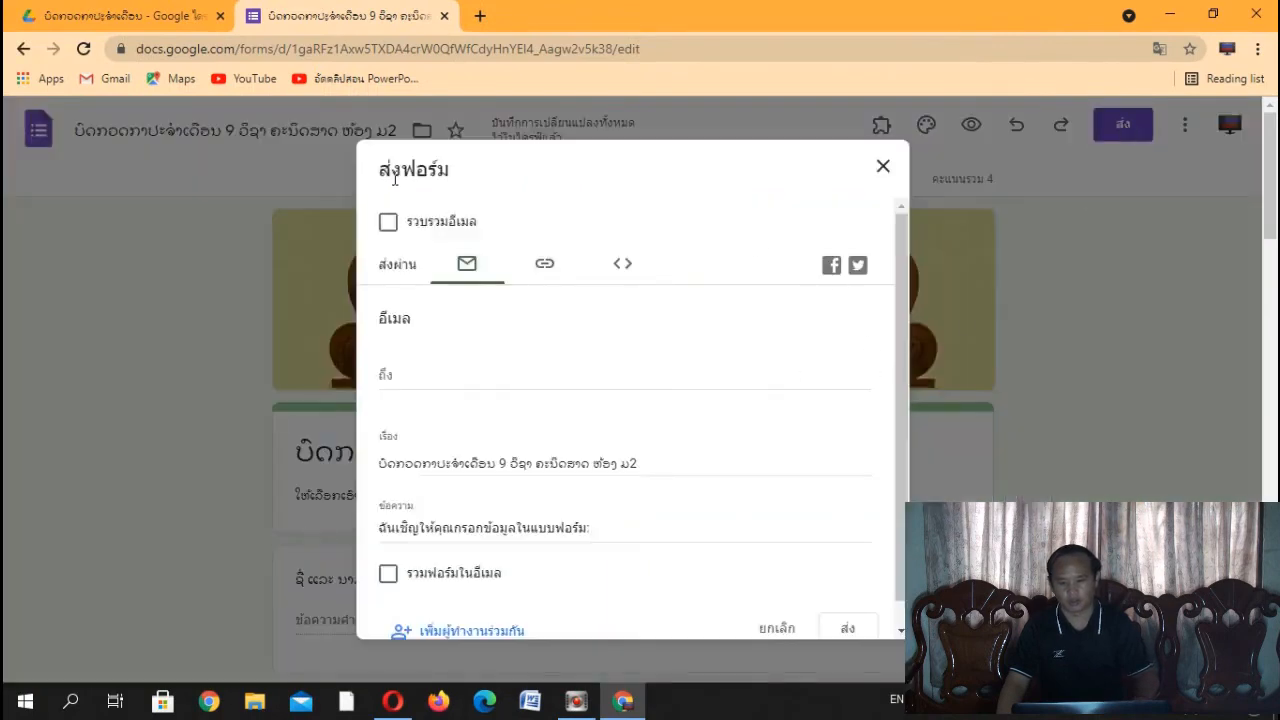
pyautogui.click(466, 270)
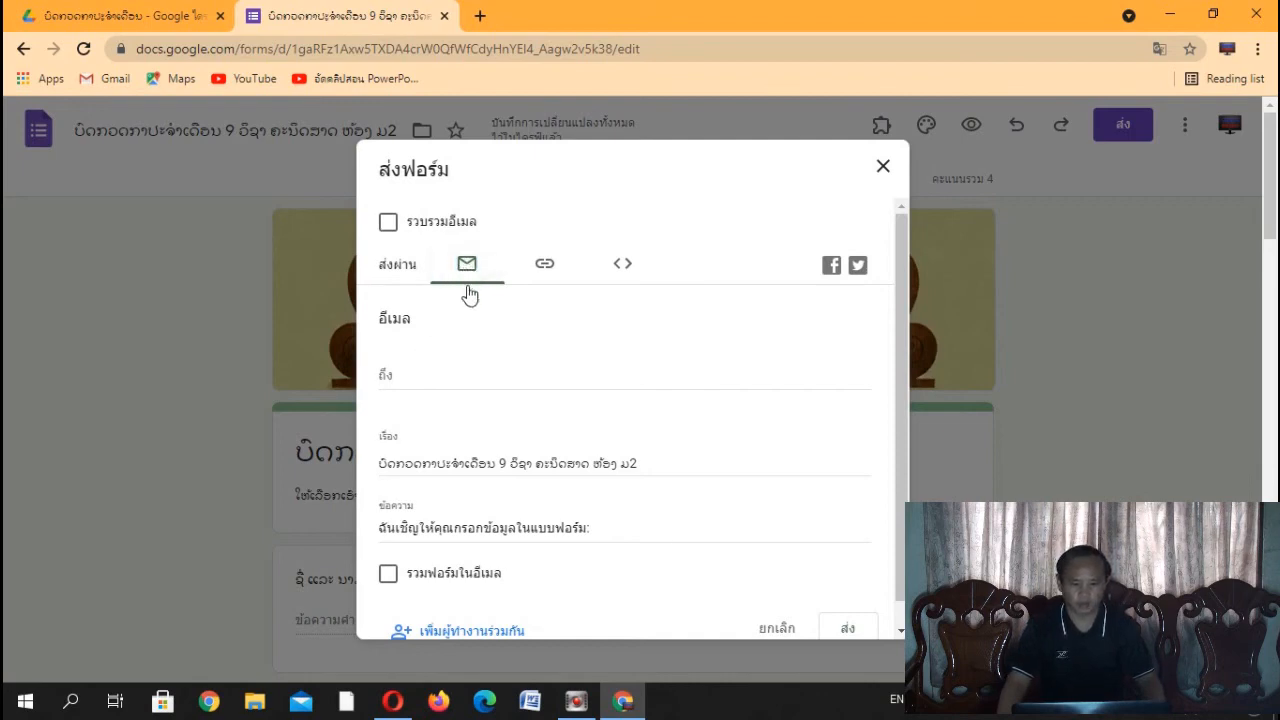
pyautogui.click(440, 376)
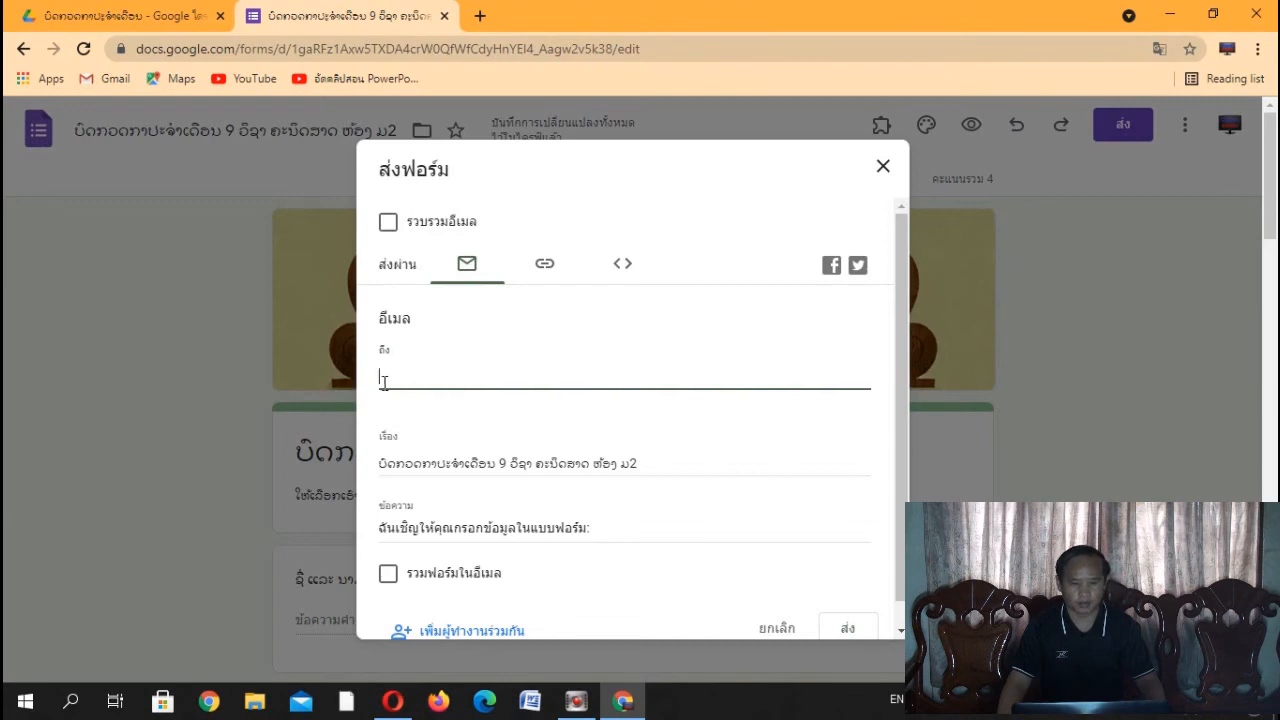
pyautogui.click(680, 379)
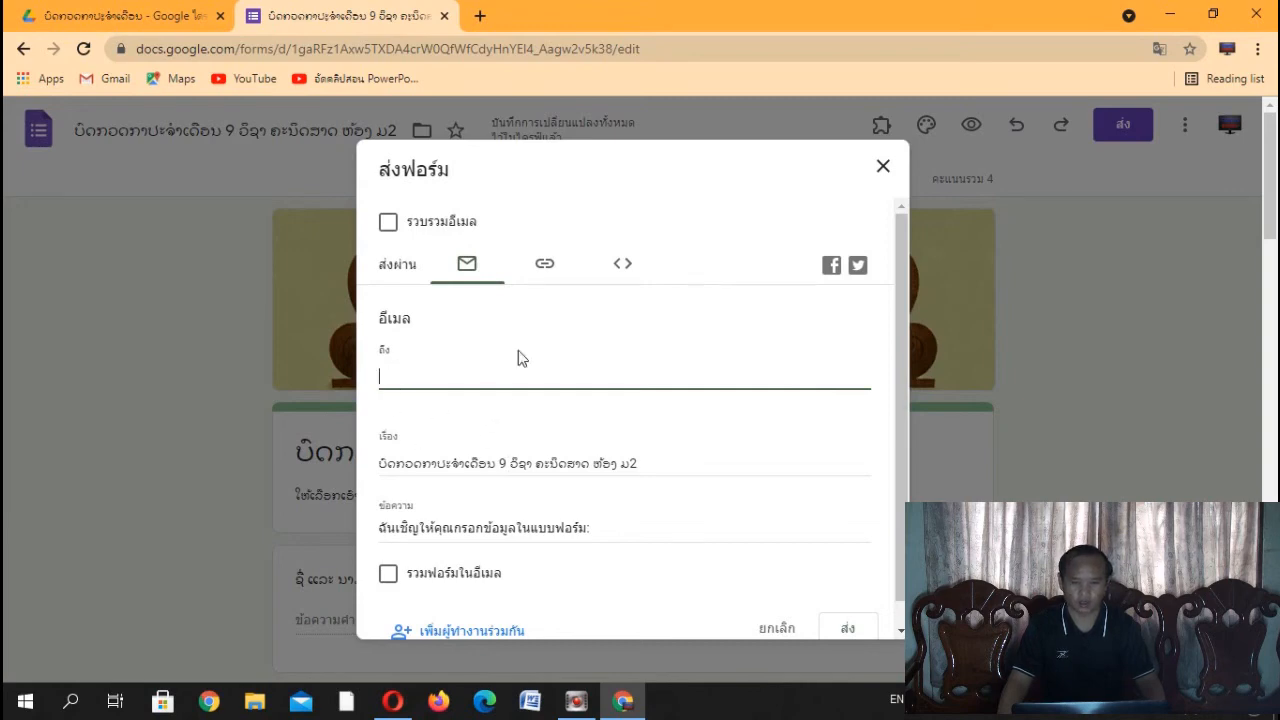
# Step: Copy the form's sharing link with the URL shortened (ตัด URL ให้สั้นลง) and close the sending options
pyautogui.click(549, 266)
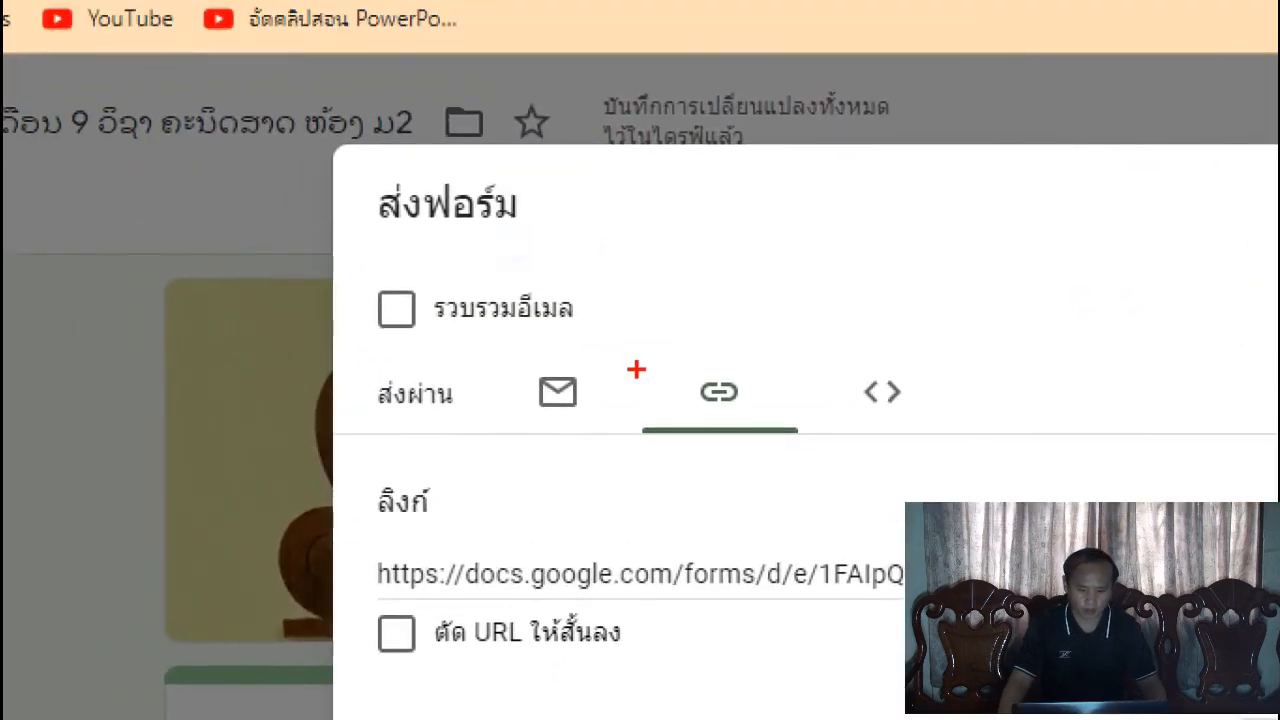
pyautogui.moveTo(624, 352); pyautogui.dragTo(812, 444)
pyautogui.moveTo(817, 337); pyautogui.dragTo(966, 194)
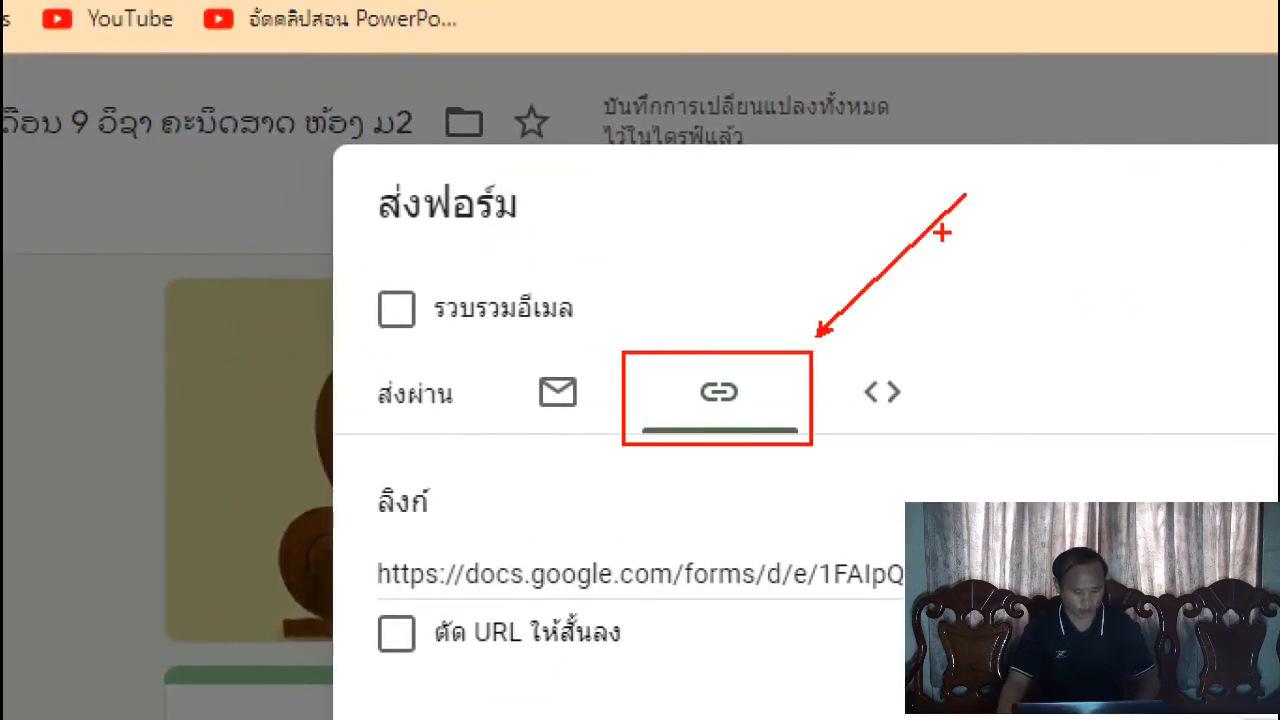
pyautogui.press('Escape')
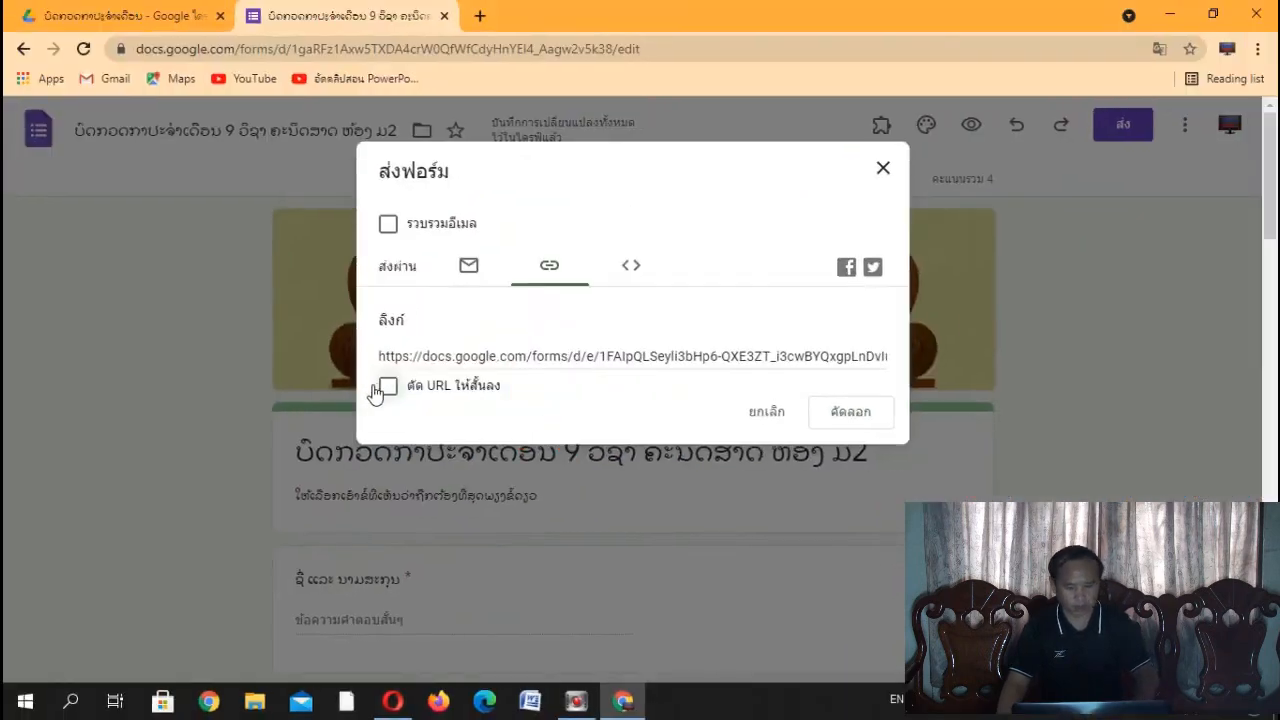
pyautogui.click(640, 353)
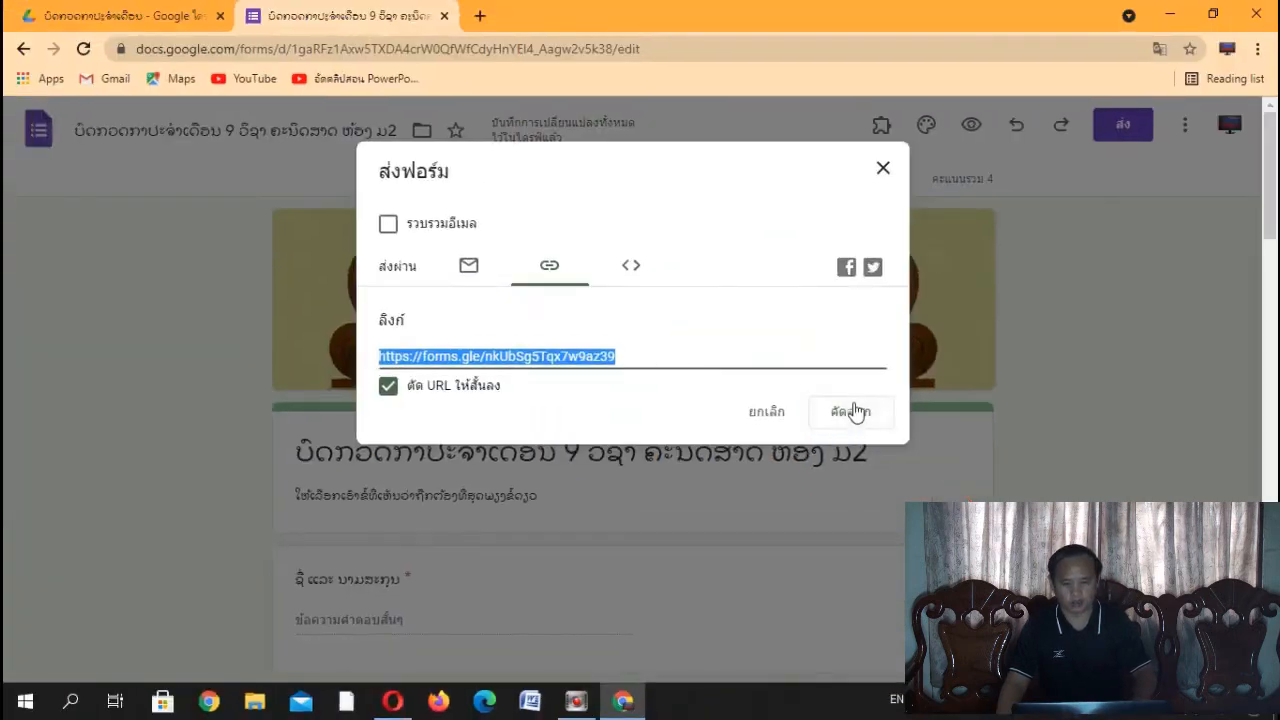
pyautogui.click(731, 359)
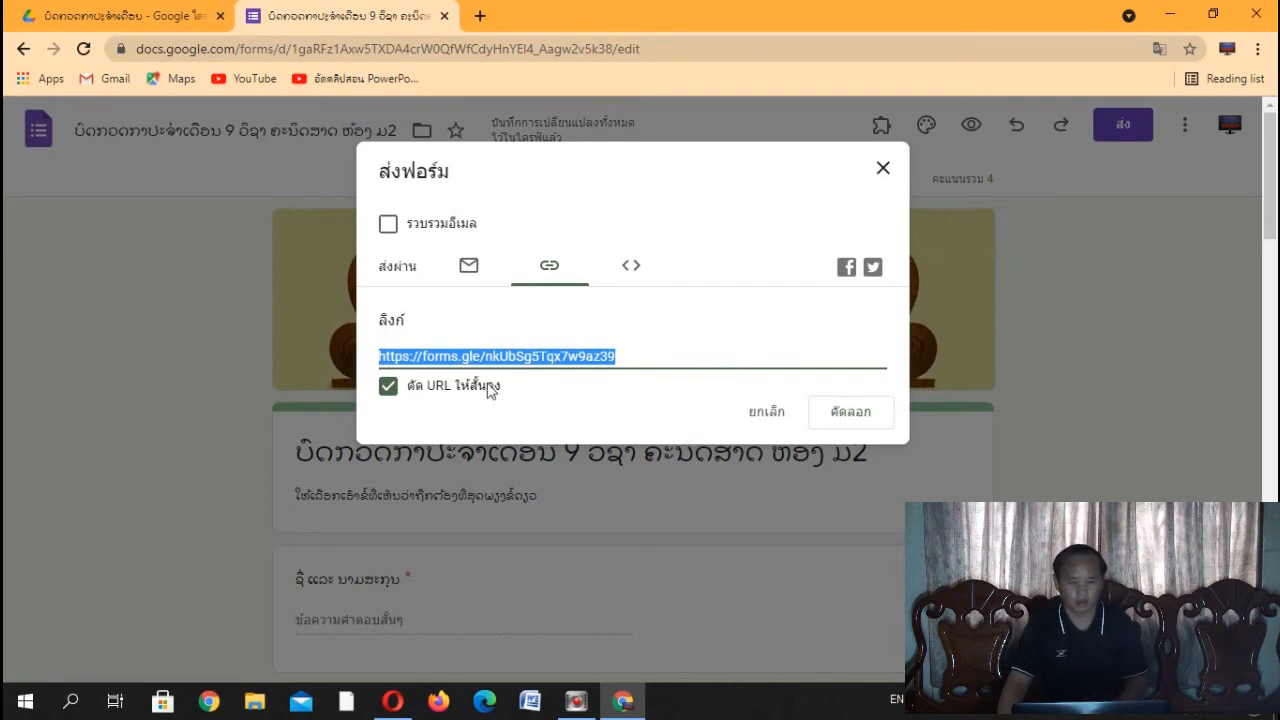
pyautogui.click(883, 170)
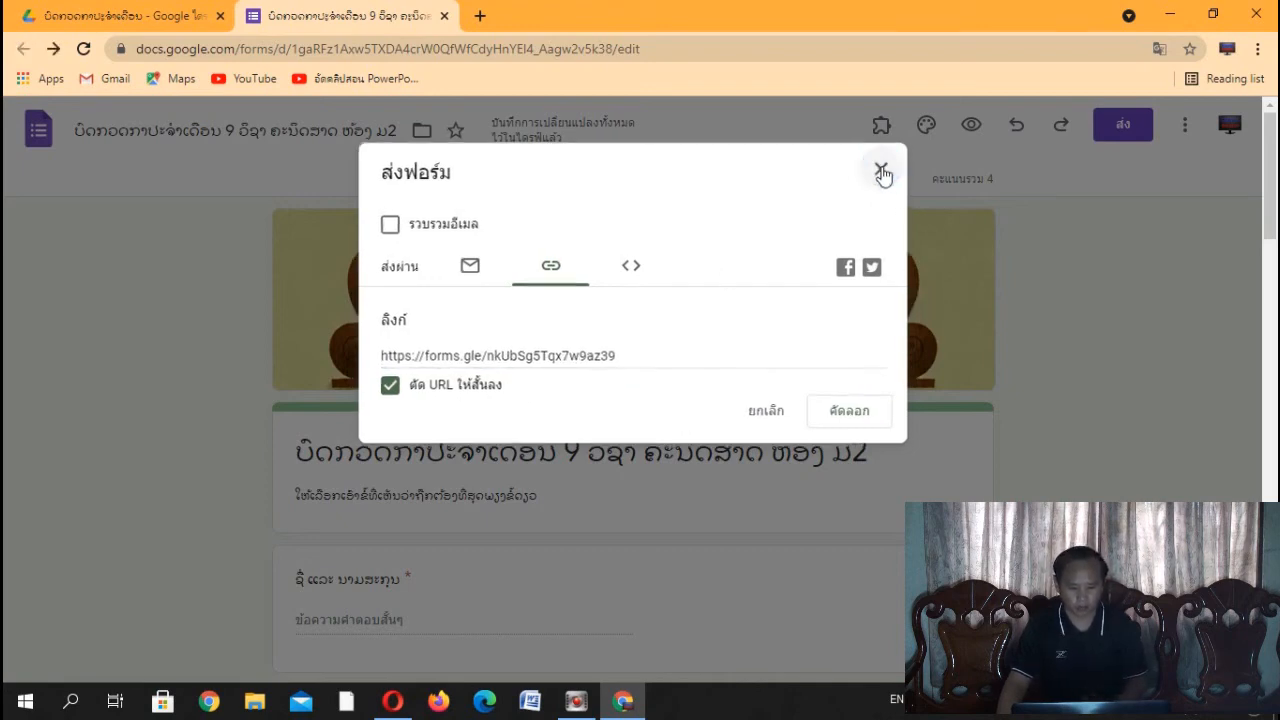
# Step: Switch to WhatsApp and paste the shortened form link into the message field of the open chat
pyautogui.click(1172, 15)
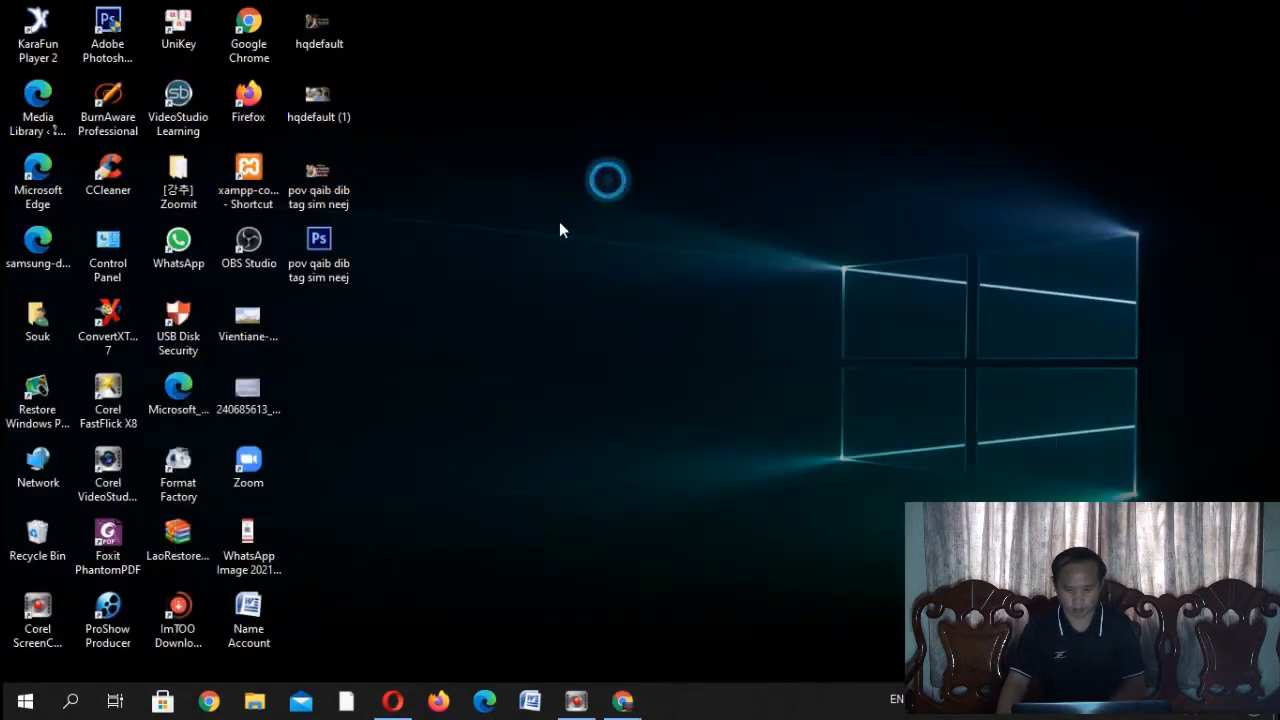
pyautogui.doubleClick(178, 245)
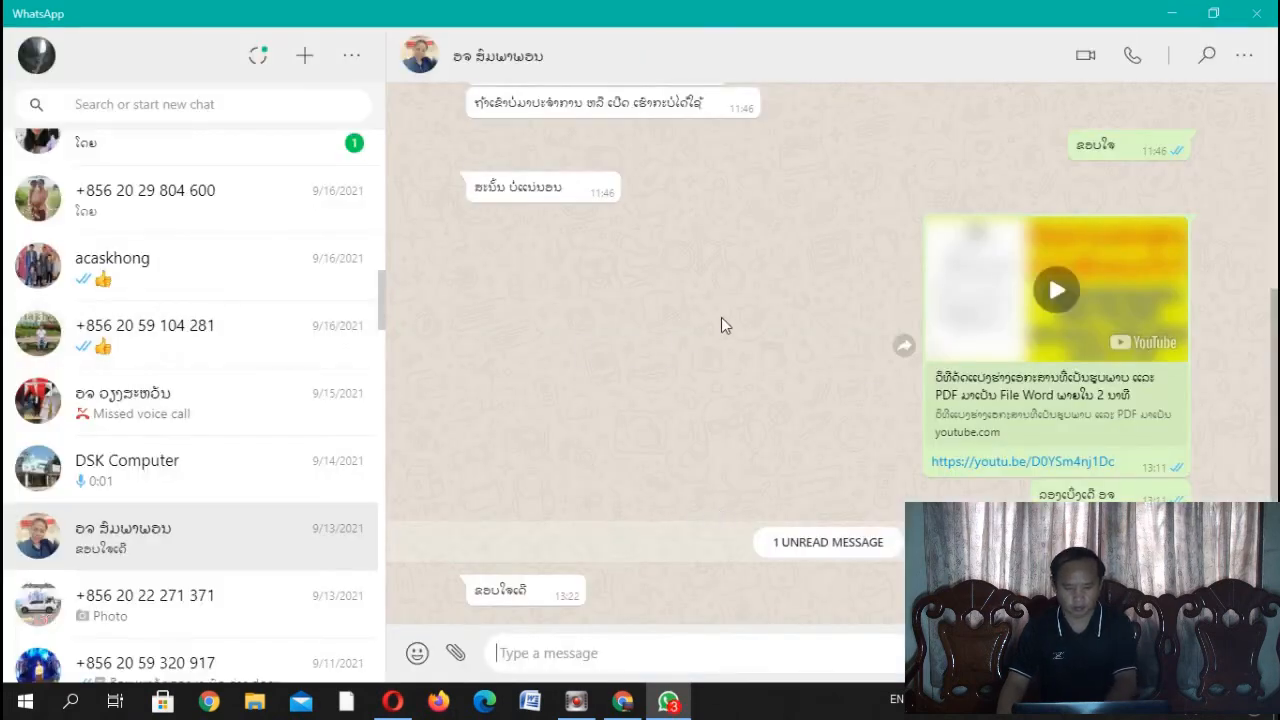
pyautogui.rightClick(566, 660)
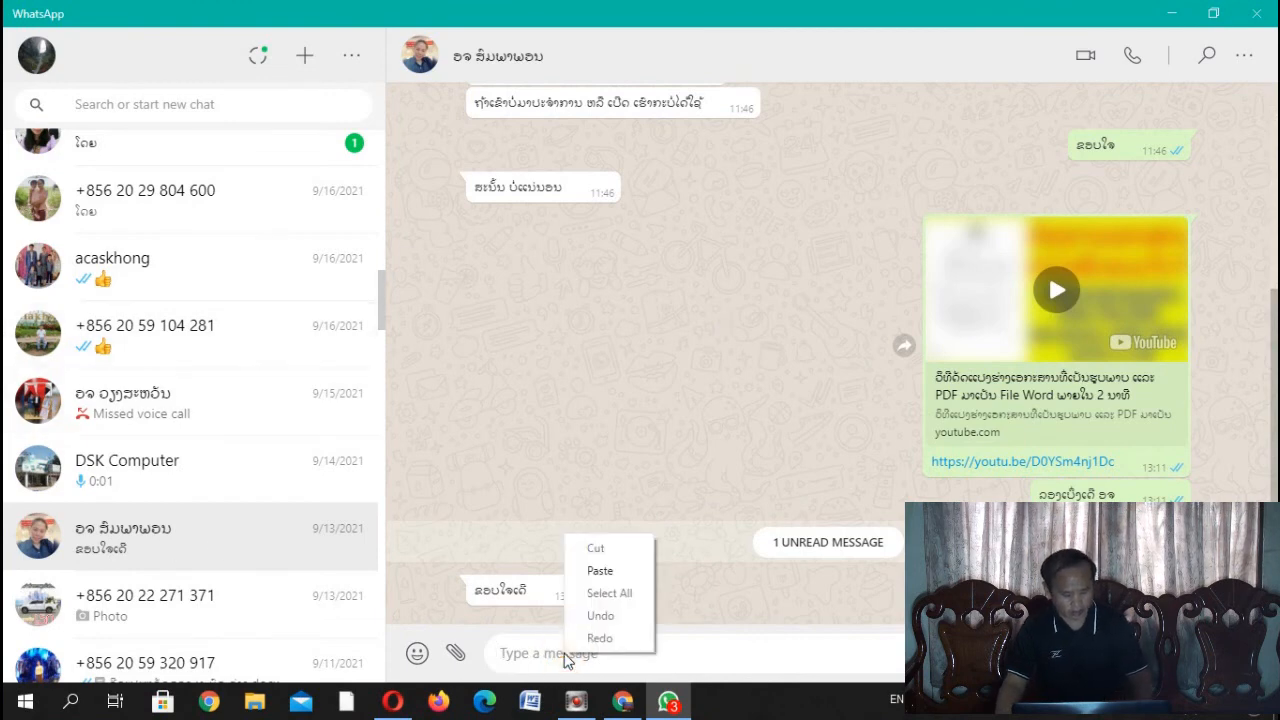
pyautogui.click(600, 571)
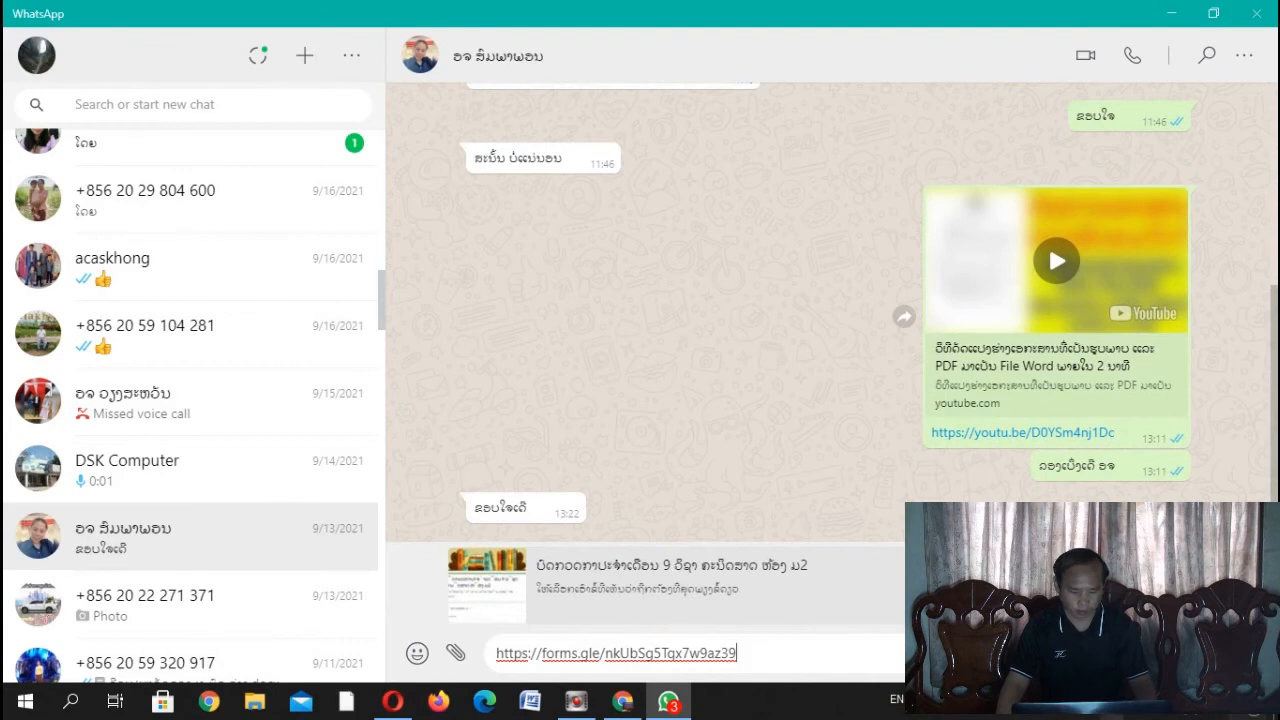
# Step: Switch to Microsoft Edge, open the copied form link, and look through the form's fields and questions
pyautogui.click(486, 704)
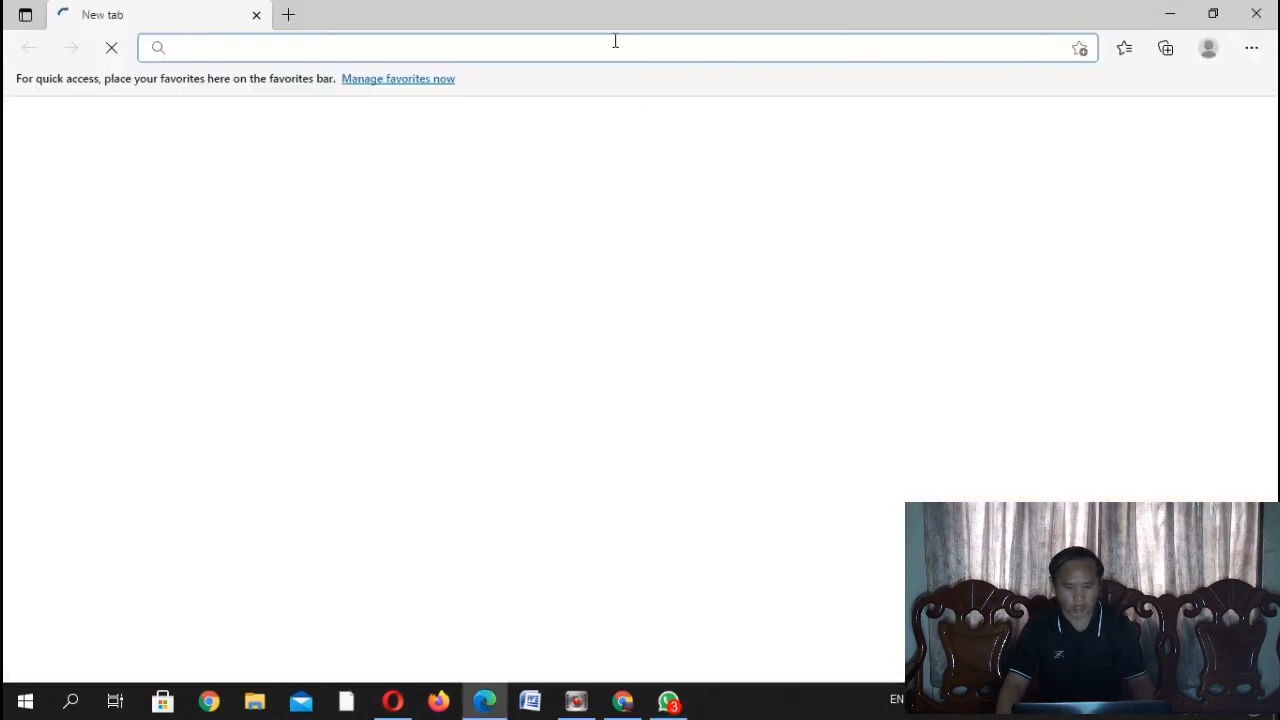
pyautogui.click(609, 48)
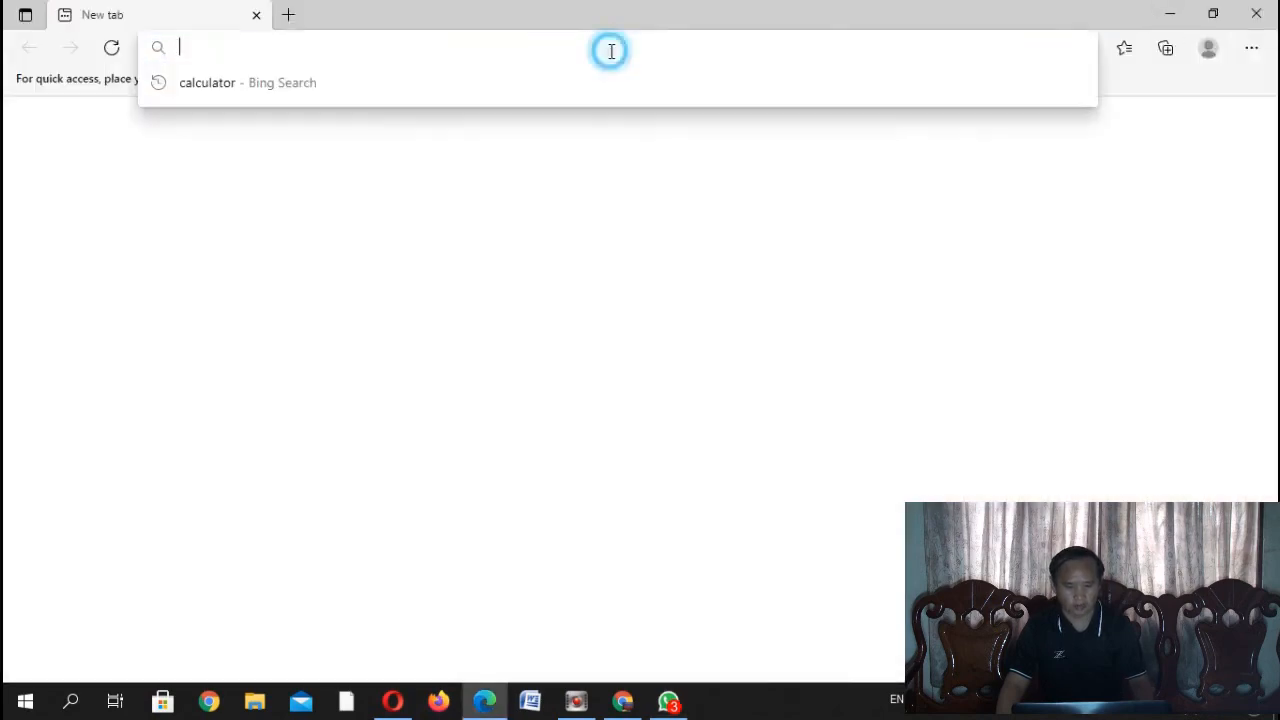
pyautogui.hotkey('ctrl', 'v')
pyautogui.press('Return')
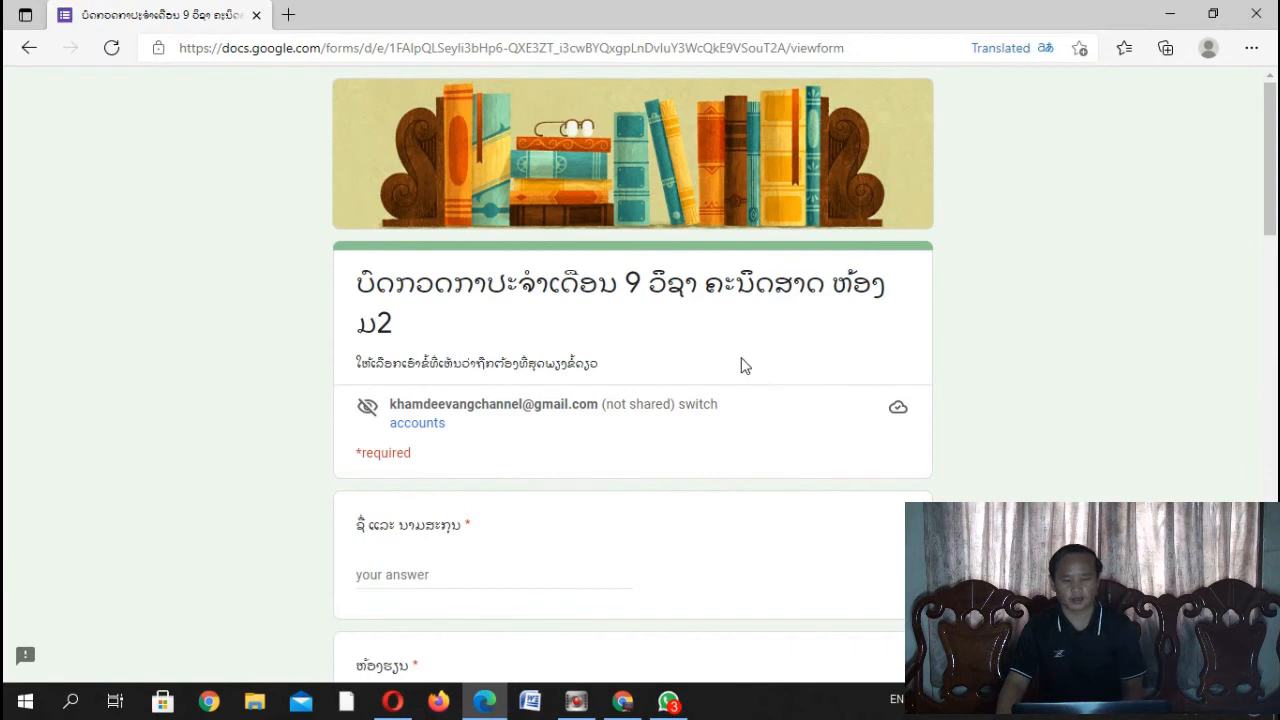
pyautogui.scroll(-2, 741, 366)
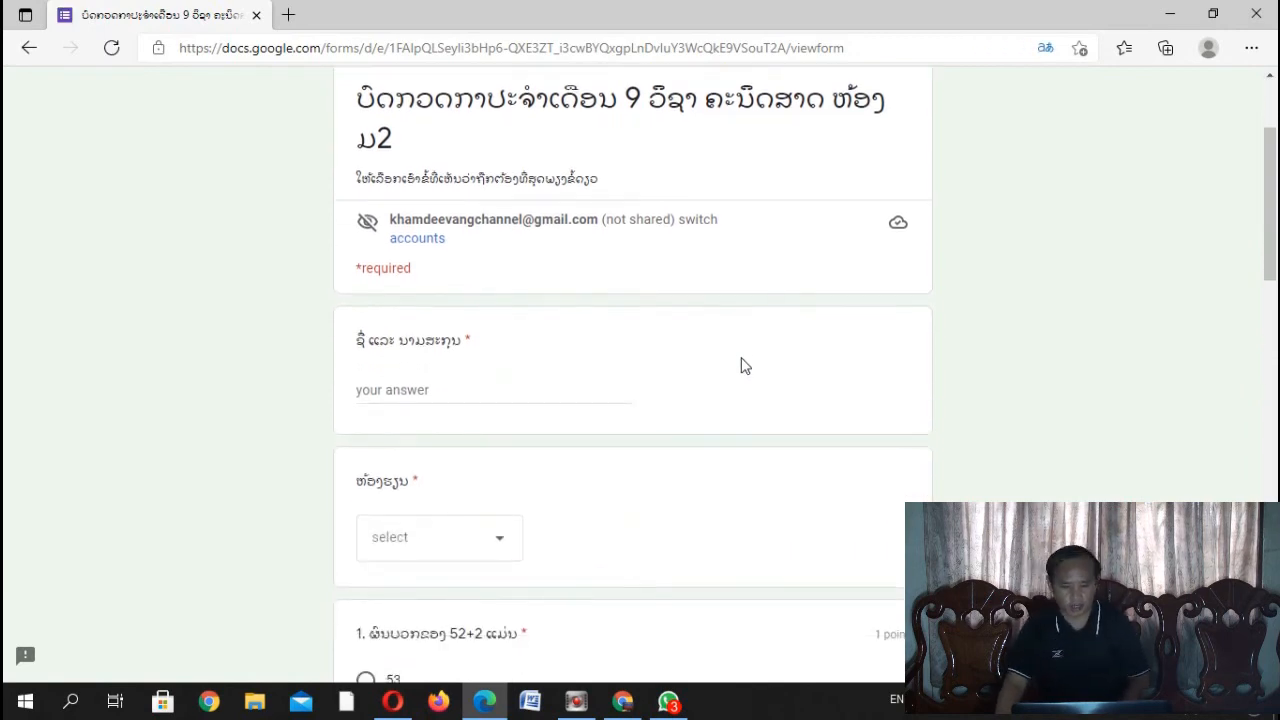
pyautogui.scroll(1, 741, 366)
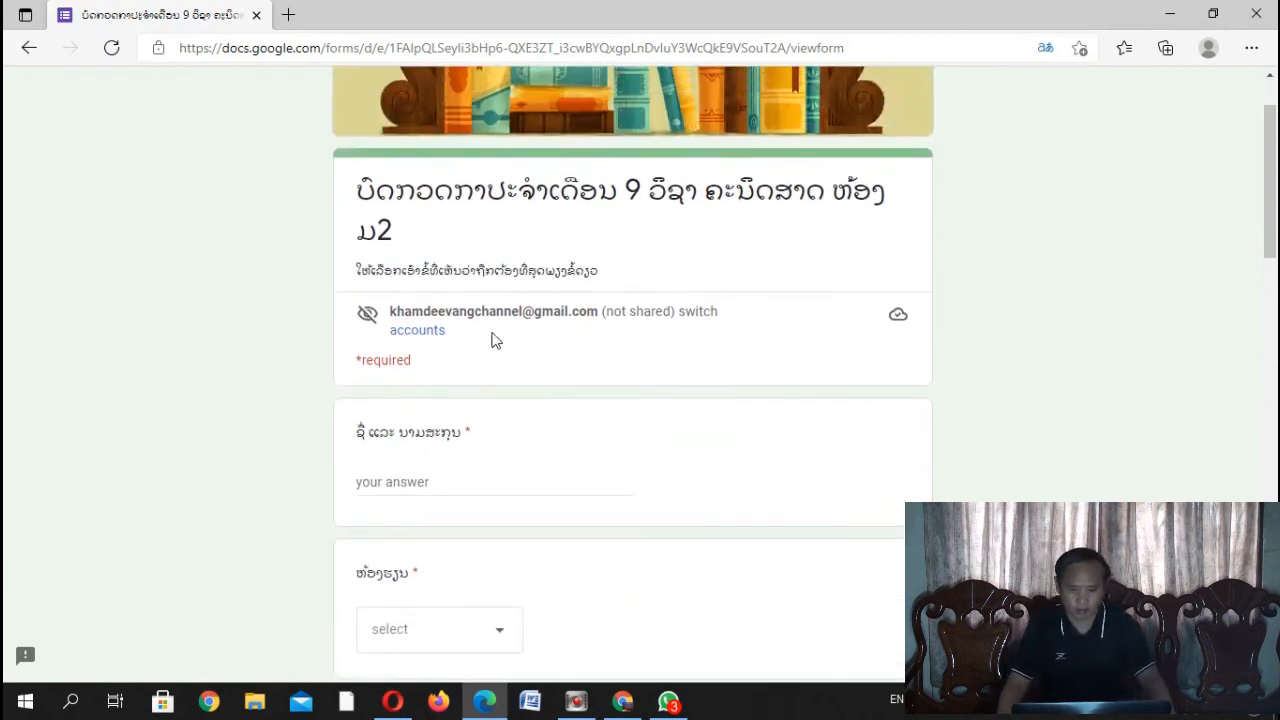
pyautogui.scroll(-3, 495, 335)
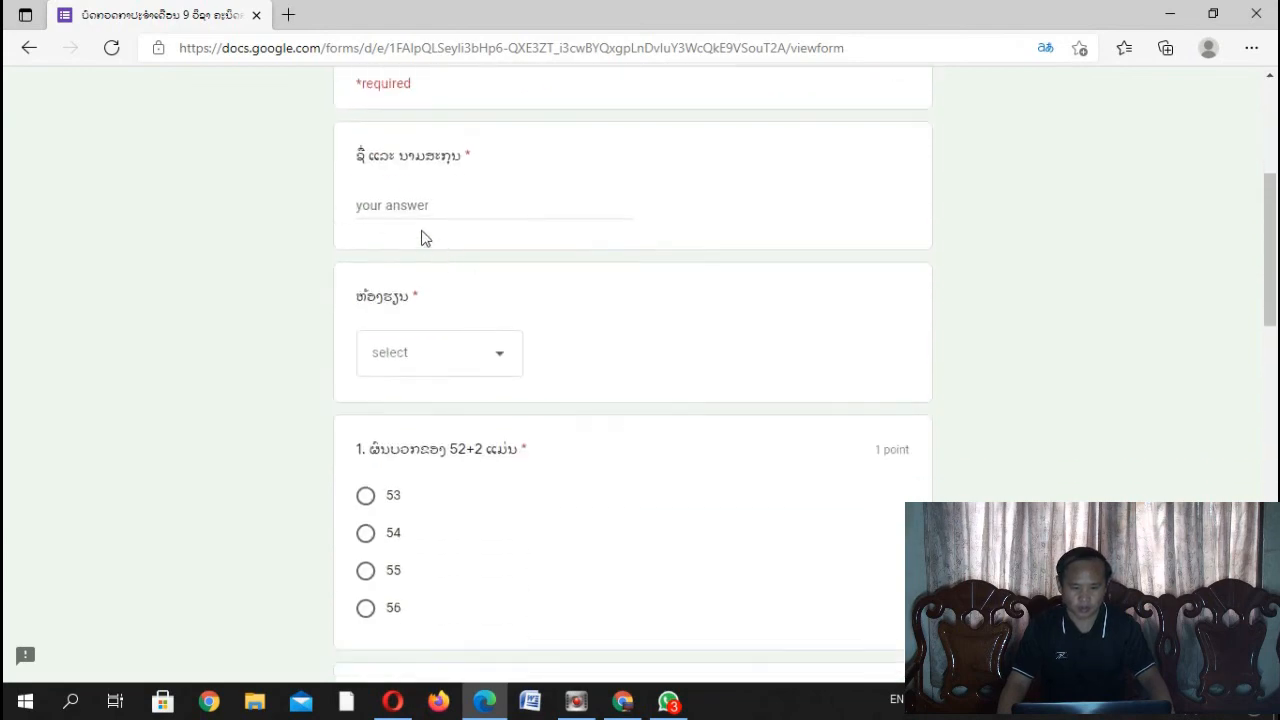
pyautogui.scroll(-3, 457, 209)
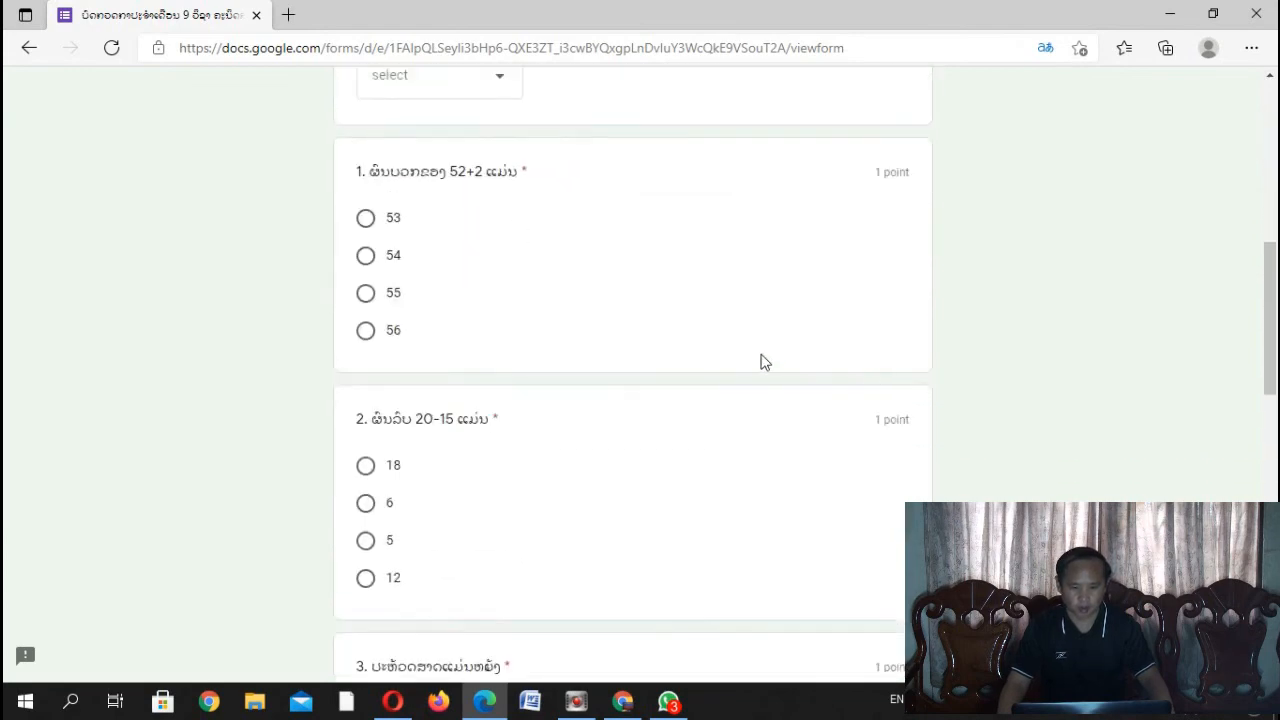
# Step: Enter the respondent's name in Lao in the ຊື່ ແລະ ນາມສະກຸນ field of the form
pyautogui.scroll(2, 763, 361)
pyautogui.scroll(3, 849, 365)
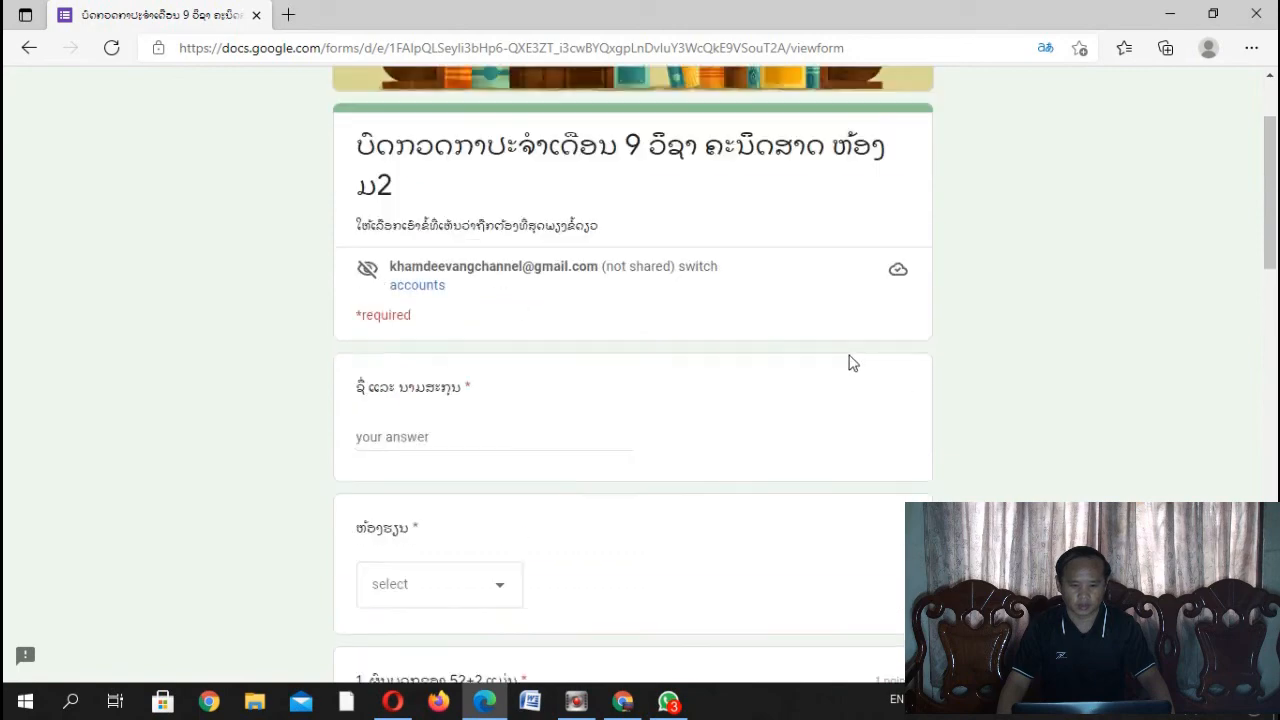
pyautogui.scroll(2, 723, 340)
pyautogui.scroll(-3, 711, 349)
pyautogui.scroll(2, 650, 360)
pyautogui.scroll(-2, 560, 420)
pyautogui.click(437, 302)
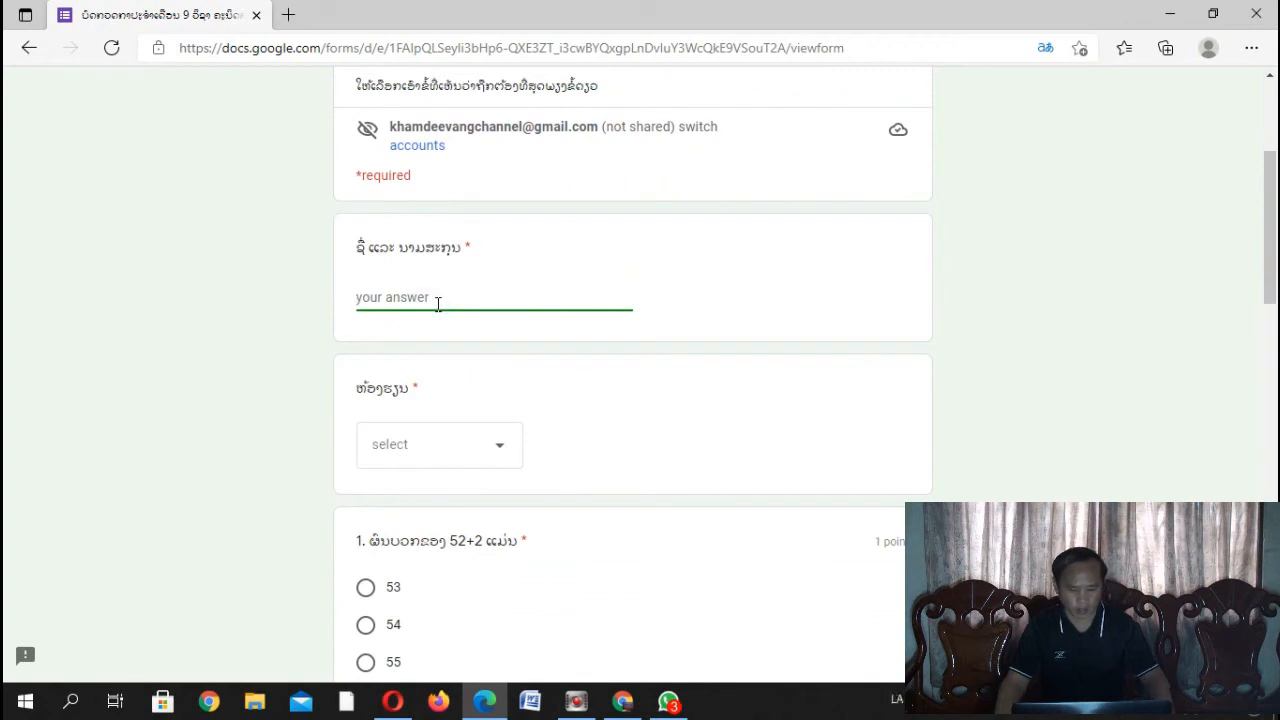
pyautogui.hotkey('alt', 'shift')
pyautogui.write('ທ ຄຳດີ')
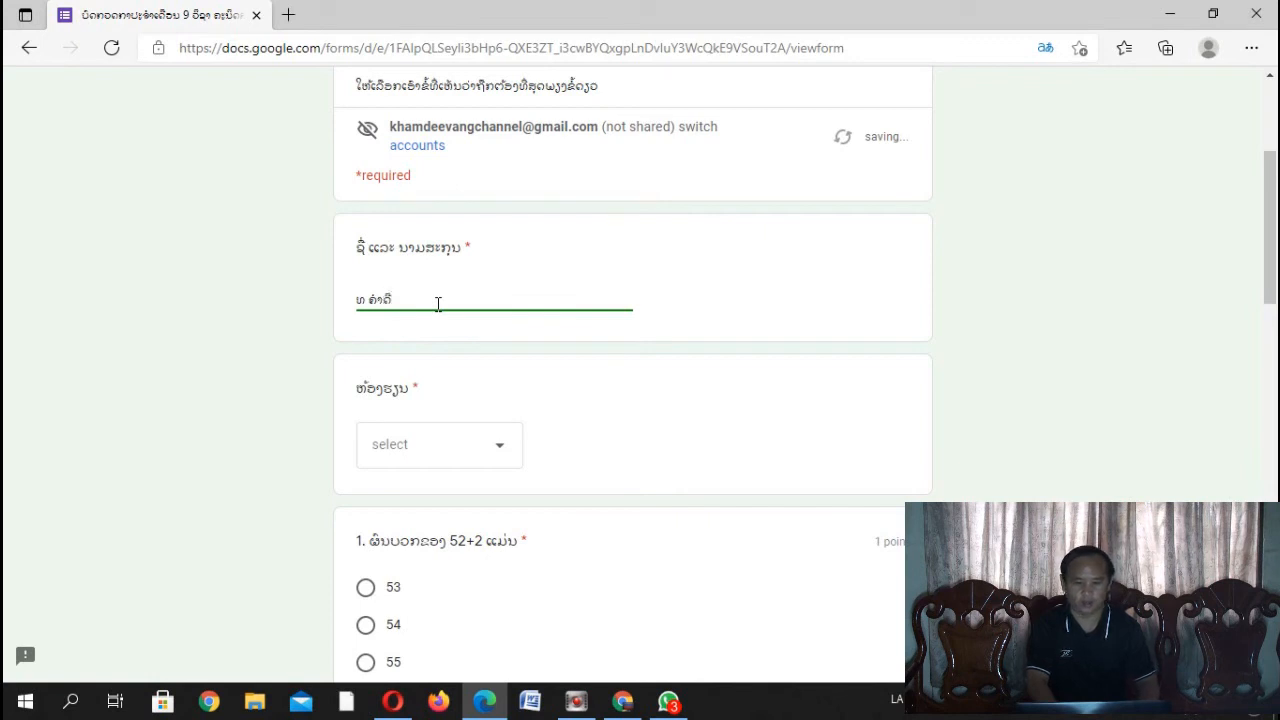
# Step: Choose ມ 2.2 as the classroom in the ຫ້ອງຮຽນ question
pyautogui.scroll(-2, 470, 434)
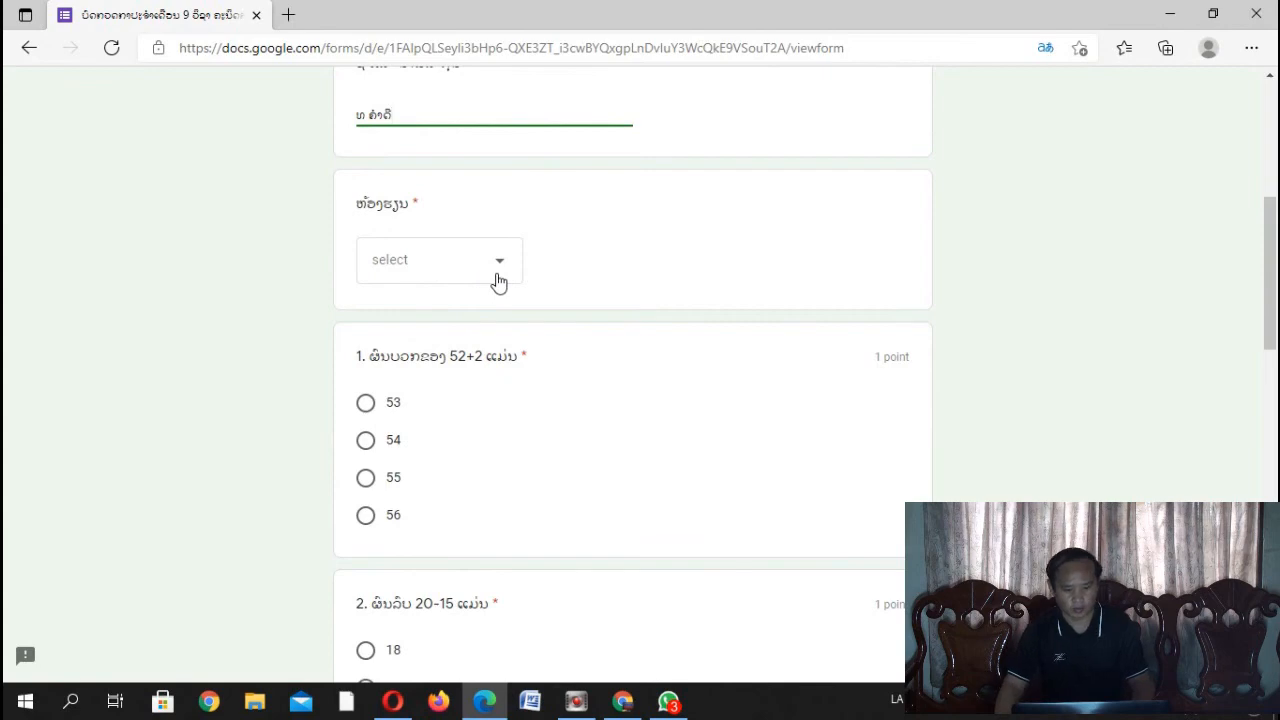
pyautogui.hotkey('ctrl', '1')
pyautogui.click(496, 273)
pyautogui.moveTo(330, 191)
pyautogui.mouseDown()
pyautogui.moveTo(389, 283)
pyautogui.moveTo(722, 397)
pyautogui.mouseUp()
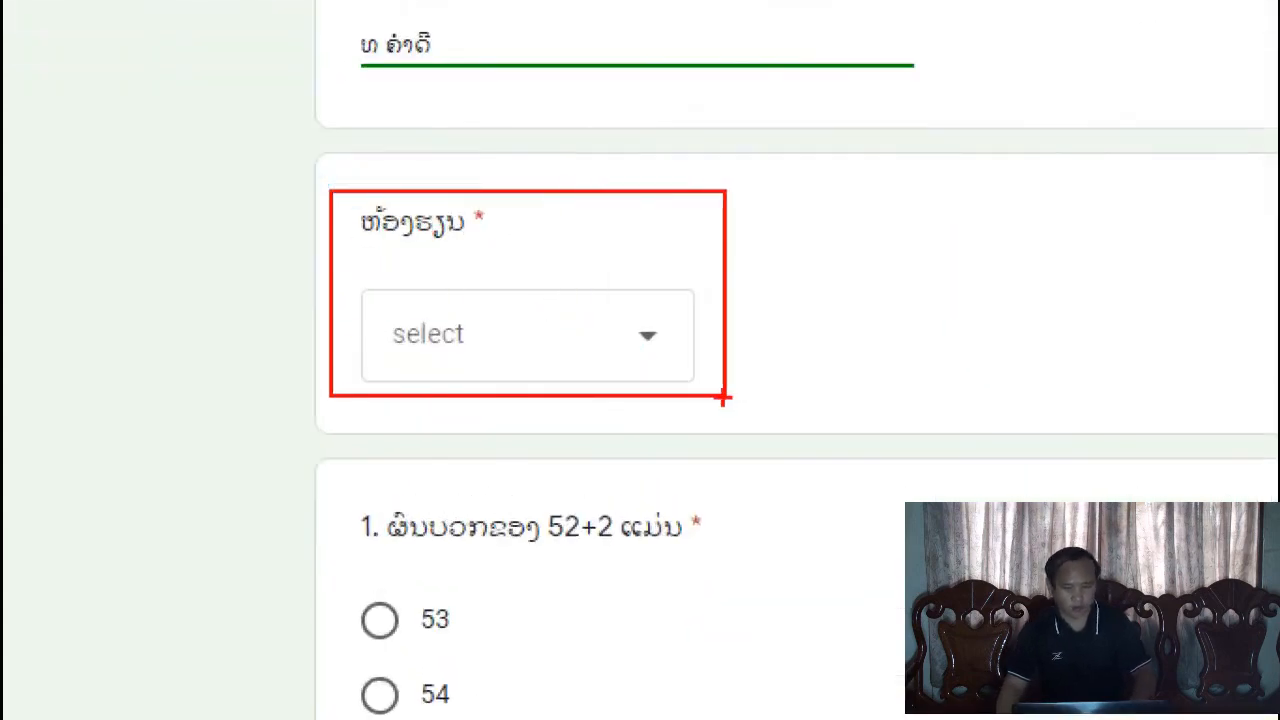
pyautogui.press('Escape')
pyautogui.click(498, 273)
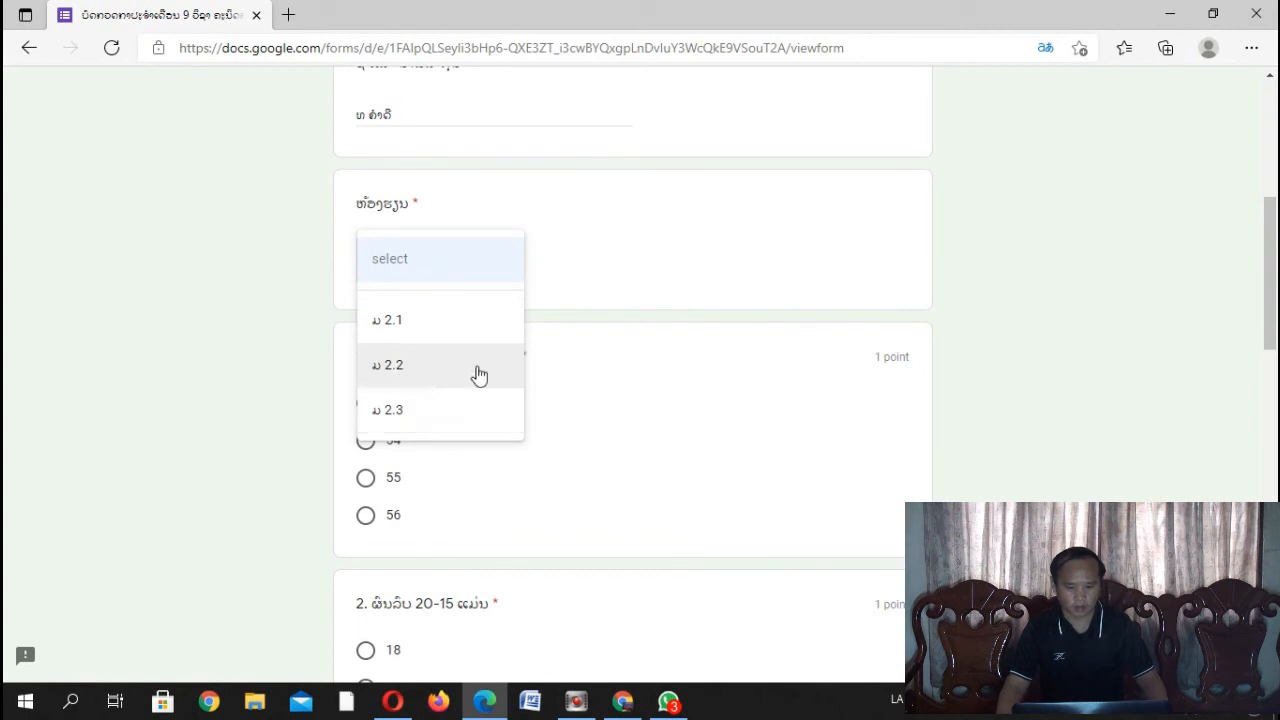
pyautogui.click(422, 368)
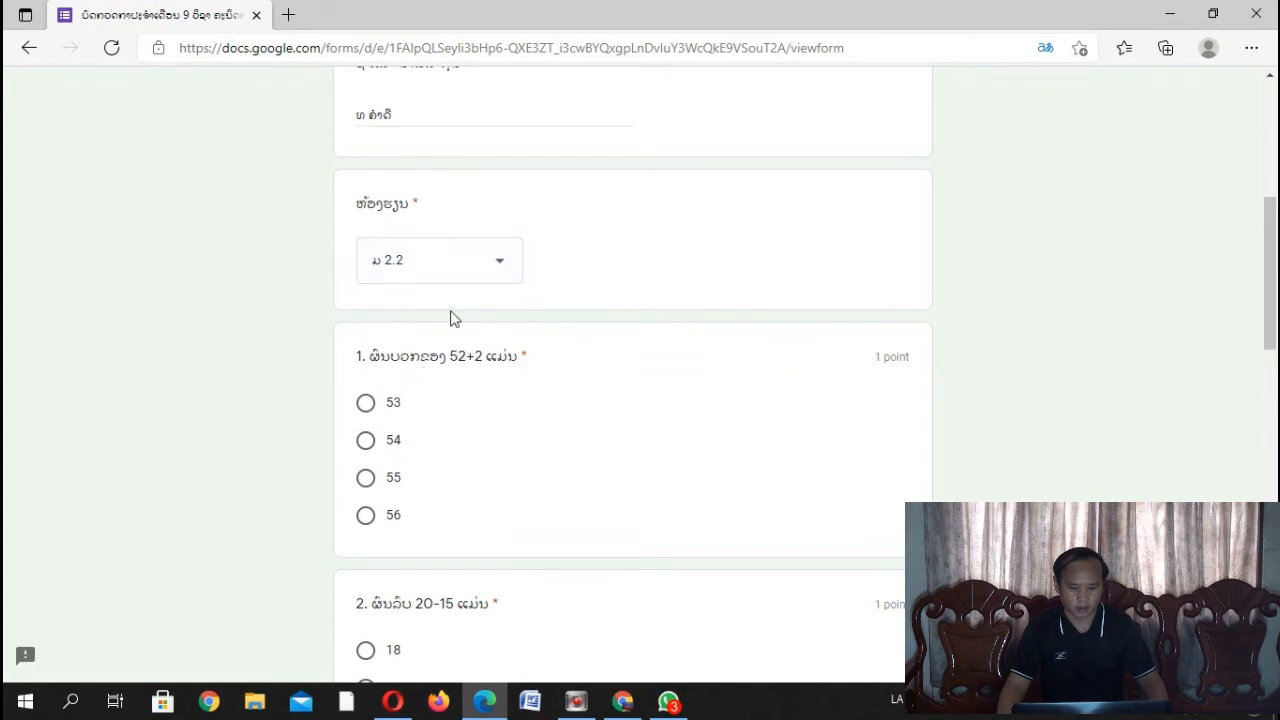
# Step: Examine the point value assigned to question 1 about the sum 52+2
pyautogui.scroll(-2, 560, 303)
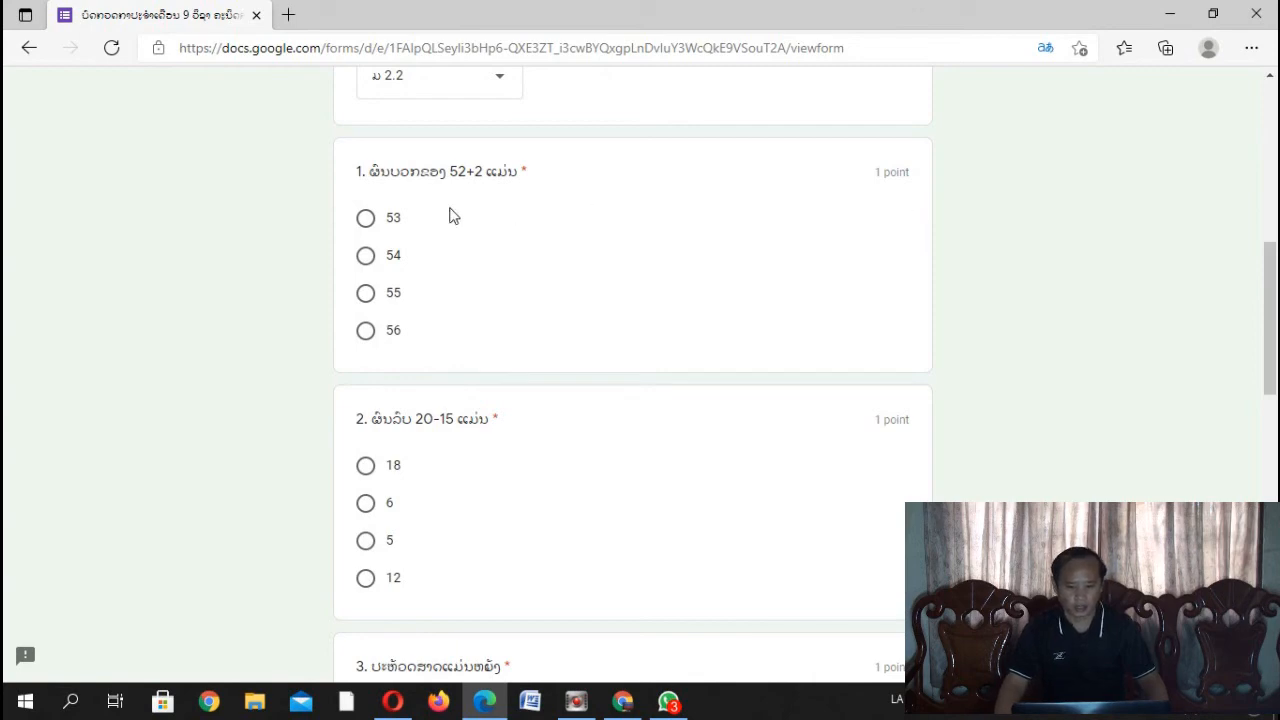
pyautogui.hotkey('ctrl', '1')
pyautogui.click(892, 187)
pyautogui.moveTo(856, 151); pyautogui.dragTo(925, 195)
pyautogui.moveTo(723, 384); pyautogui.dragTo(945, 500)
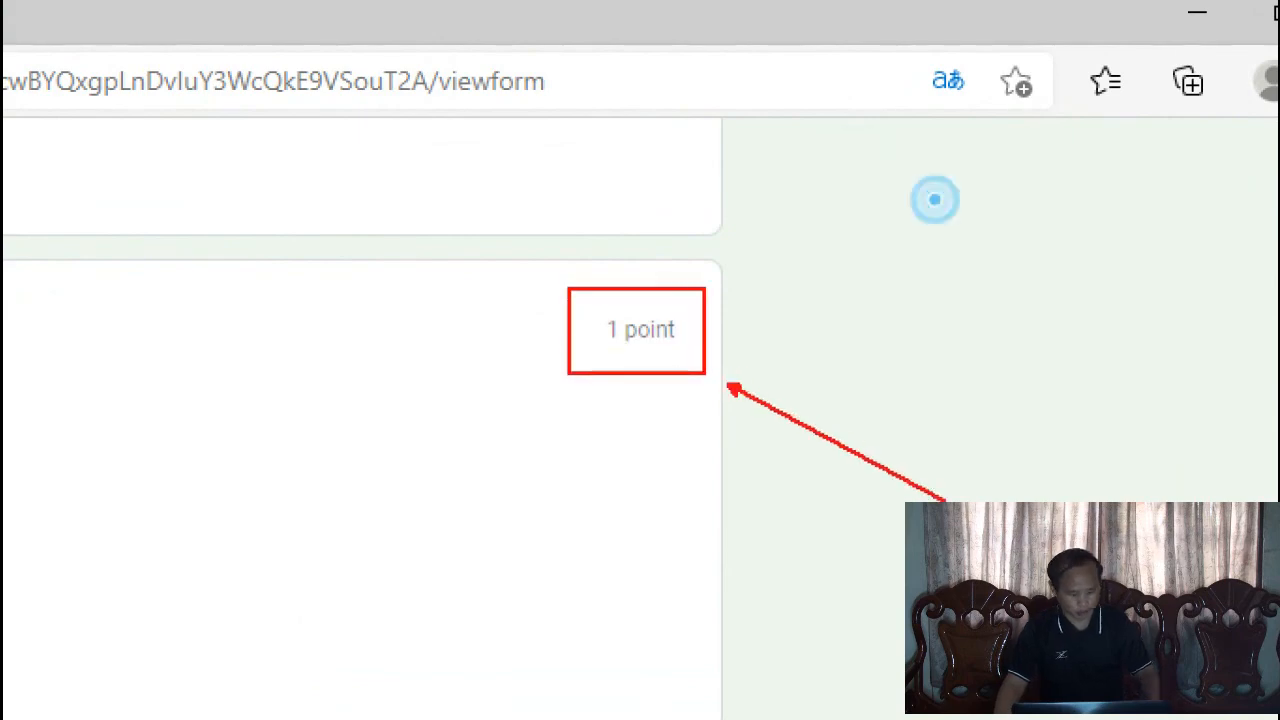
pyautogui.press('Escape')
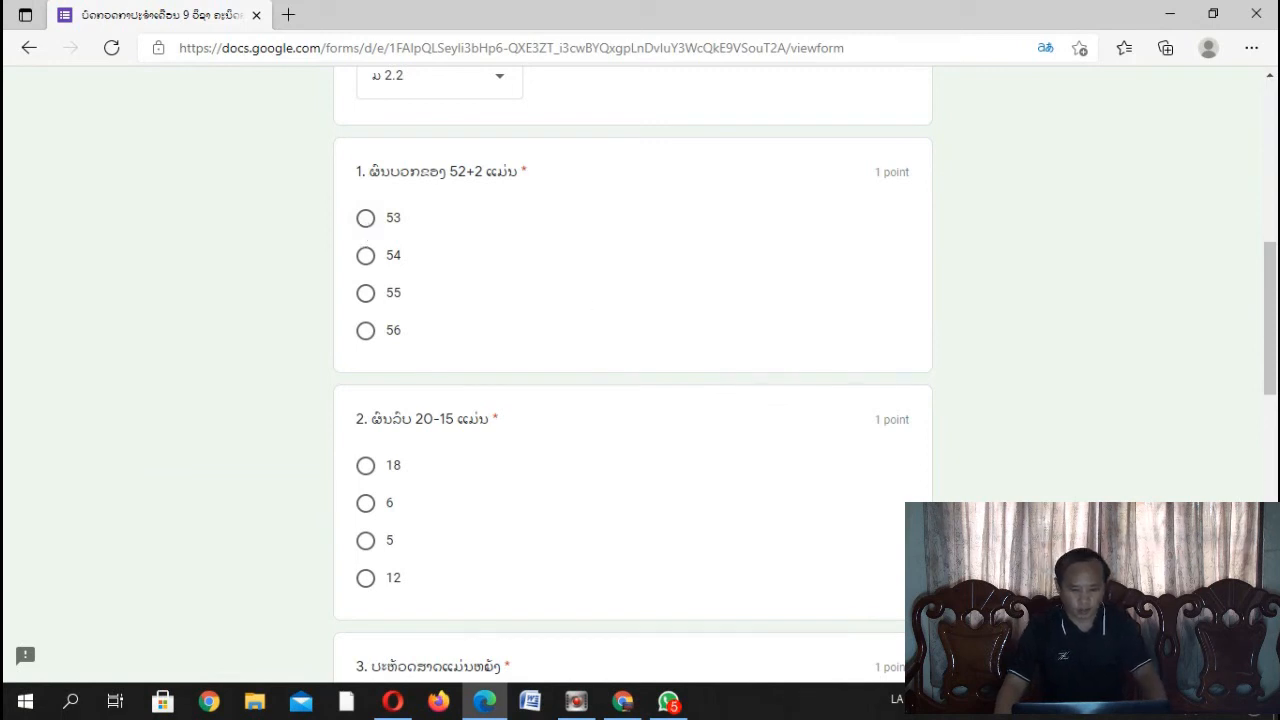
pyautogui.click(1040, 700)
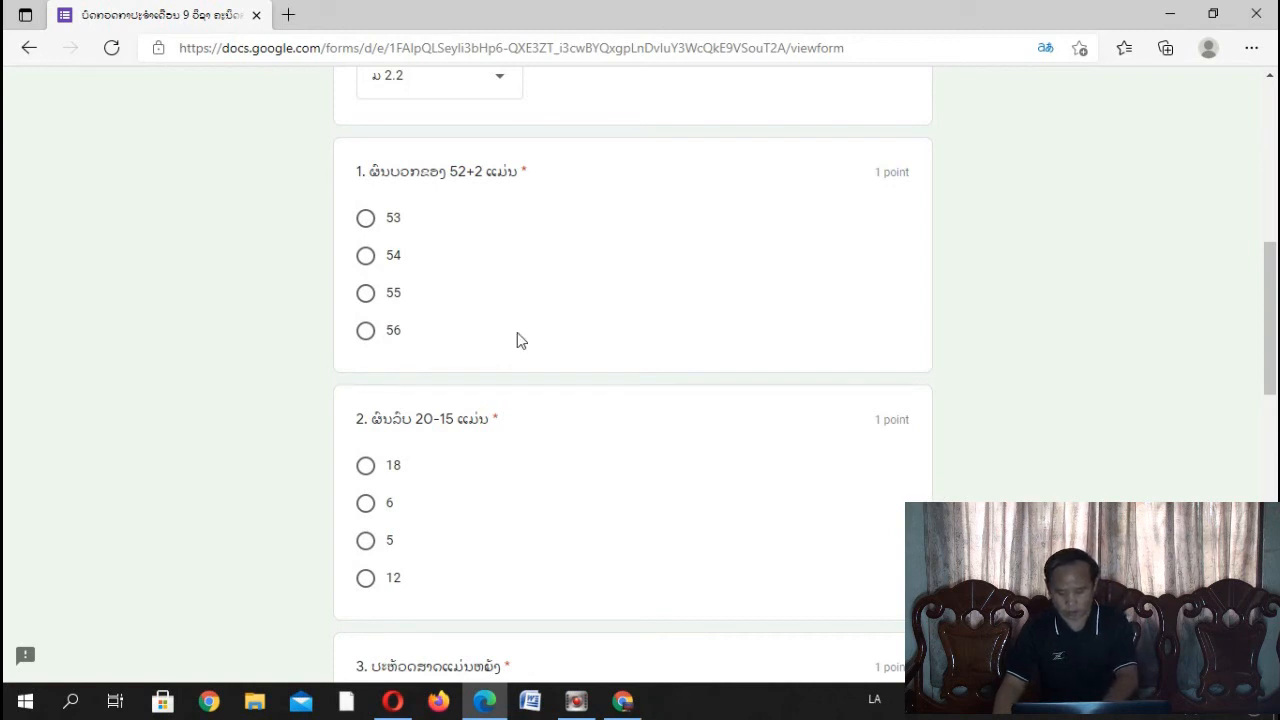
# Step: Answer question 1 (52+2) with 54 and question 2 (20-15) with 6
pyautogui.scroll(1, 577, 335)
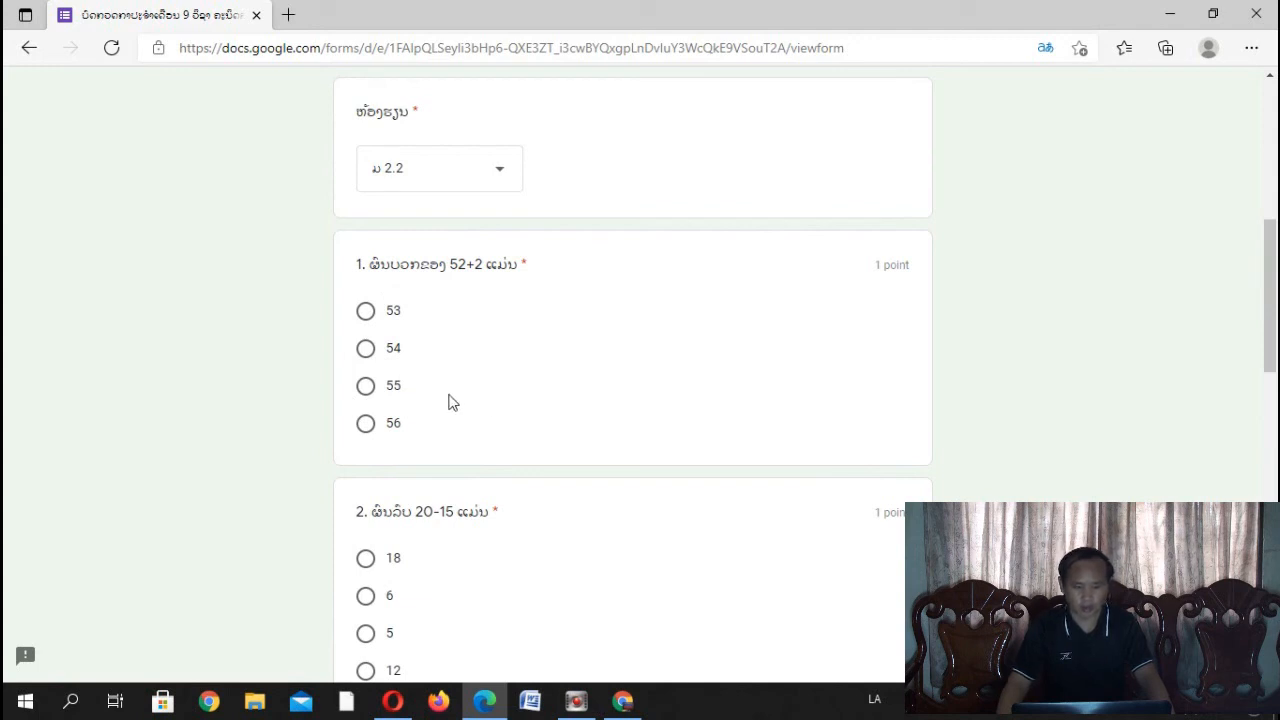
pyautogui.scroll(-1, 448, 402)
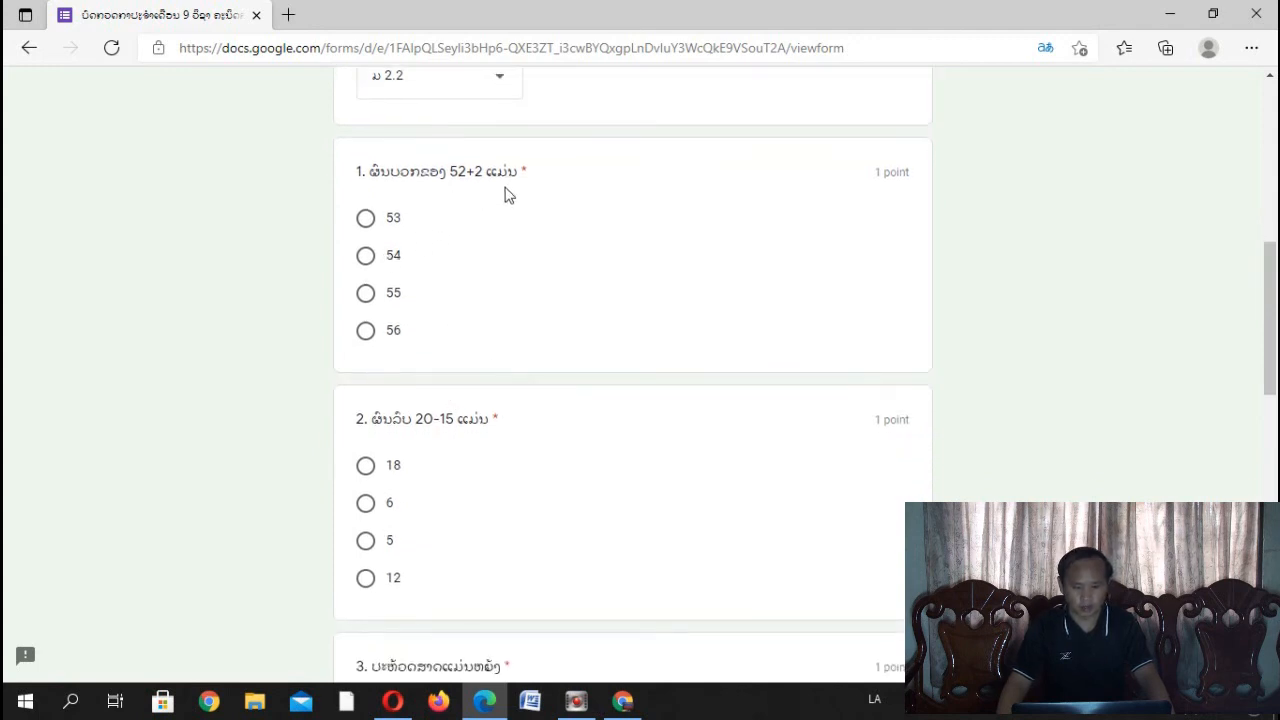
pyautogui.click(366, 257)
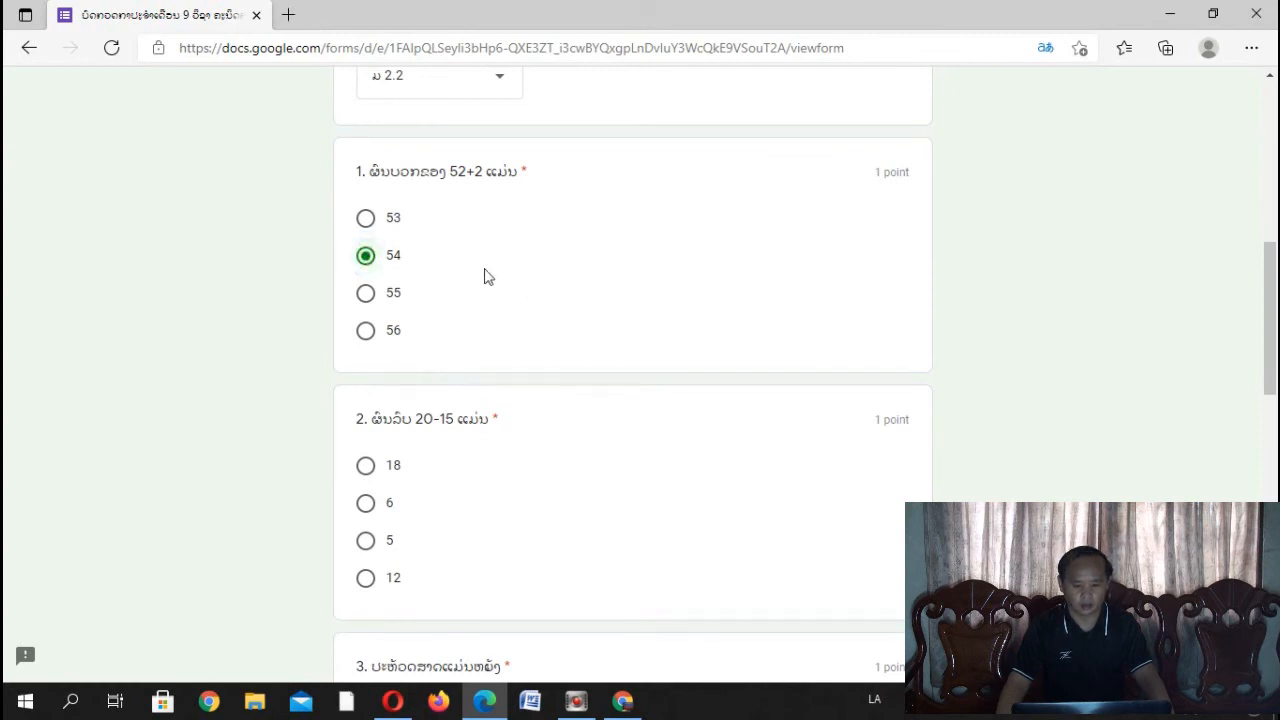
pyautogui.scroll(-1, 485, 277)
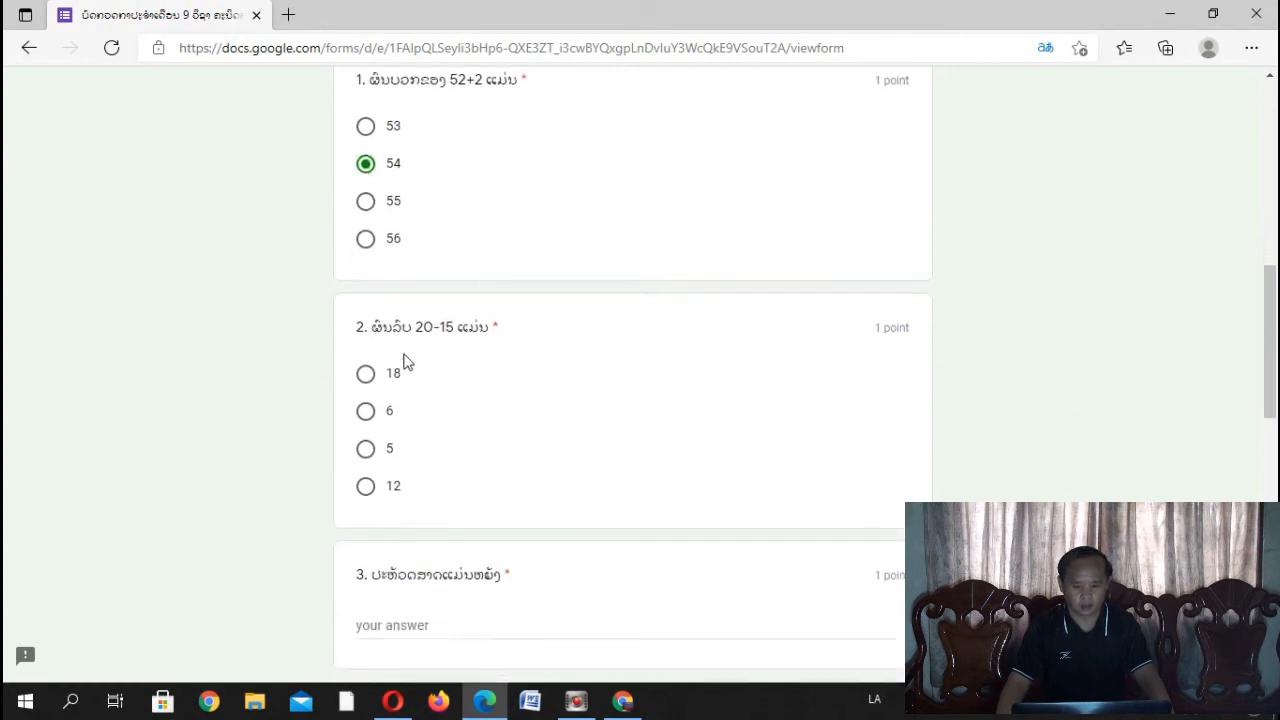
pyautogui.click(366, 413)
pyautogui.scroll(-2, 443, 420)
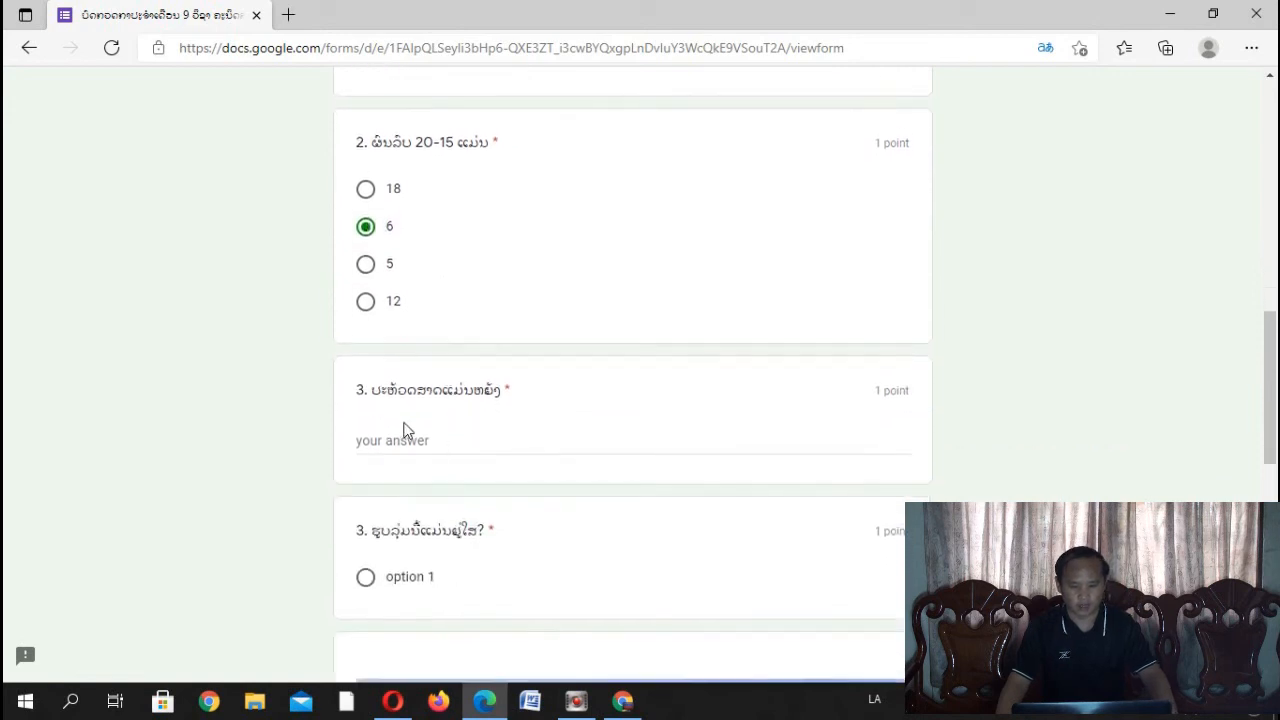
# Step: Answer the history question 3 with ປະຫວັດສາດແມ່ນ followed by a long run of dots and repeated ກ and ດ filler letters
pyautogui.click(443, 446)
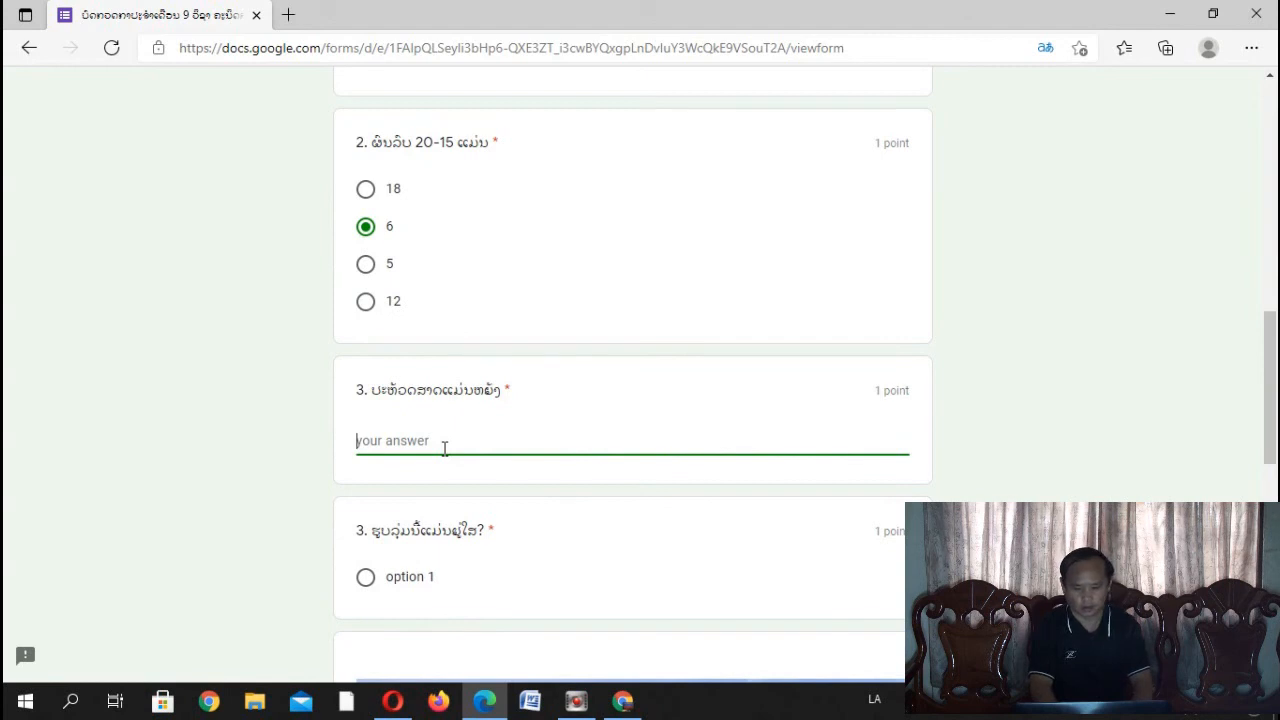
pyautogui.write('ບ')
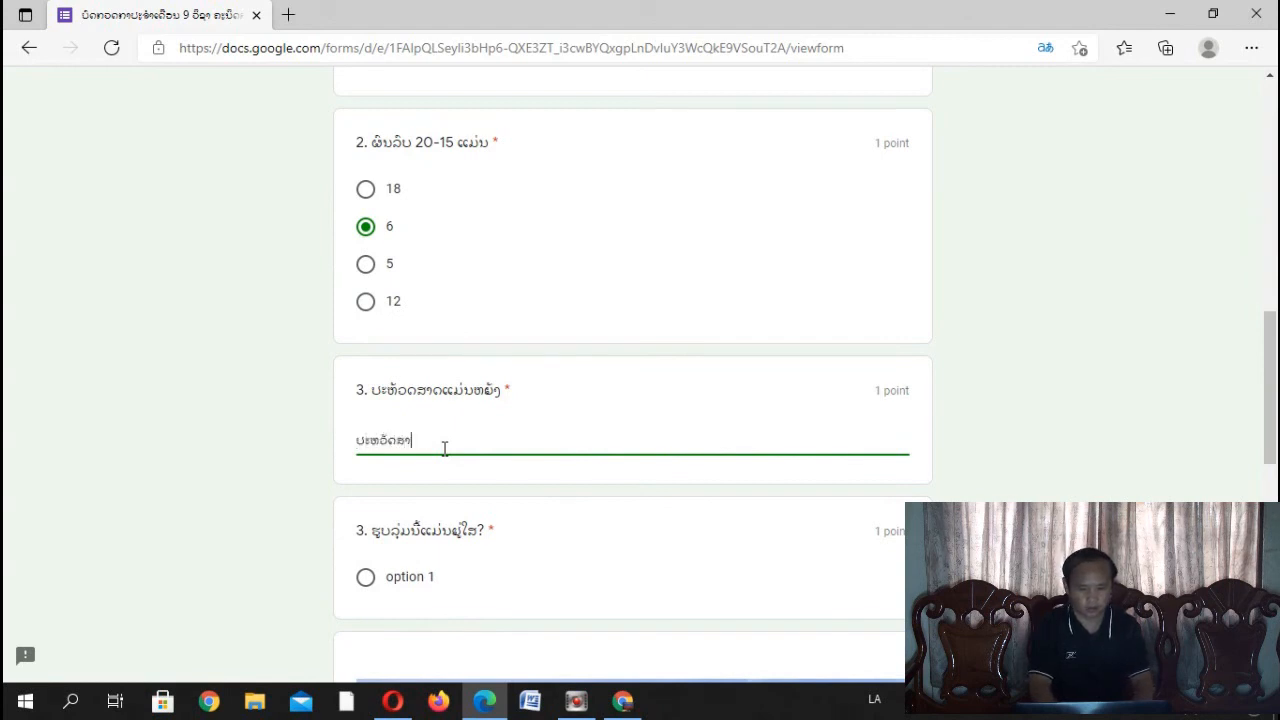
pyautogui.write('ະຫວັດສາດແມ່ນ')
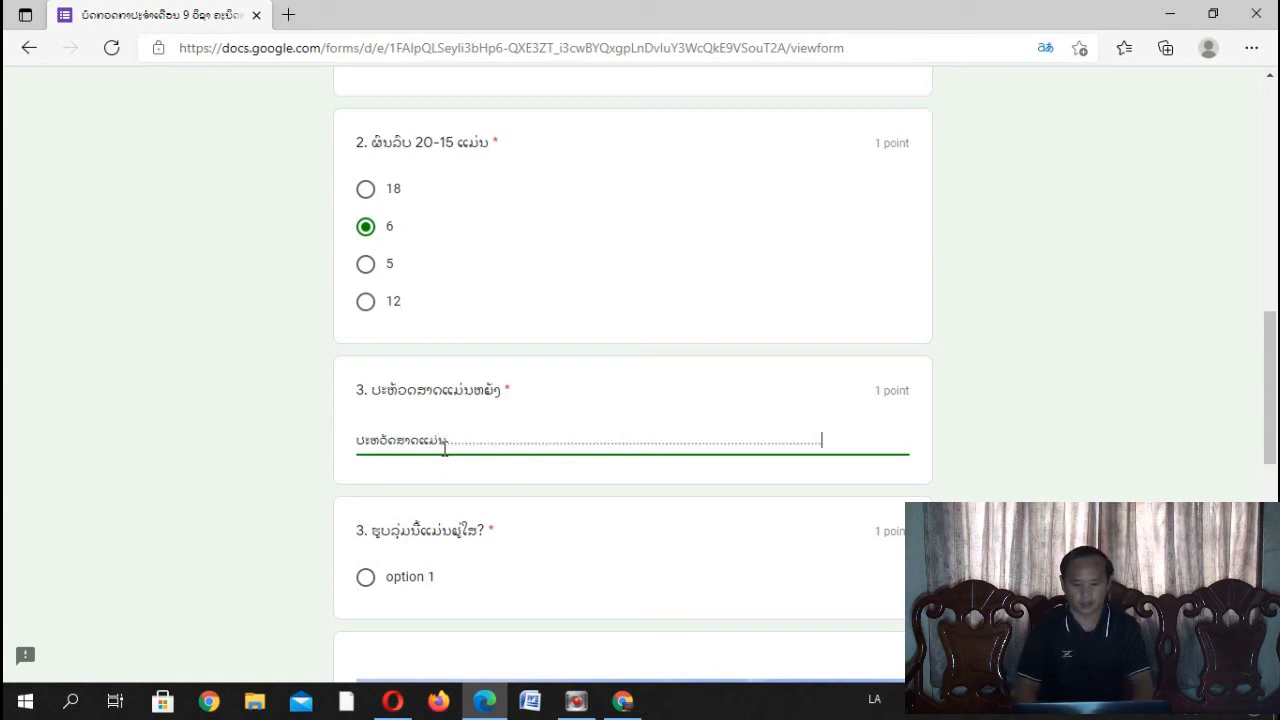
pyautogui.write('........................................')
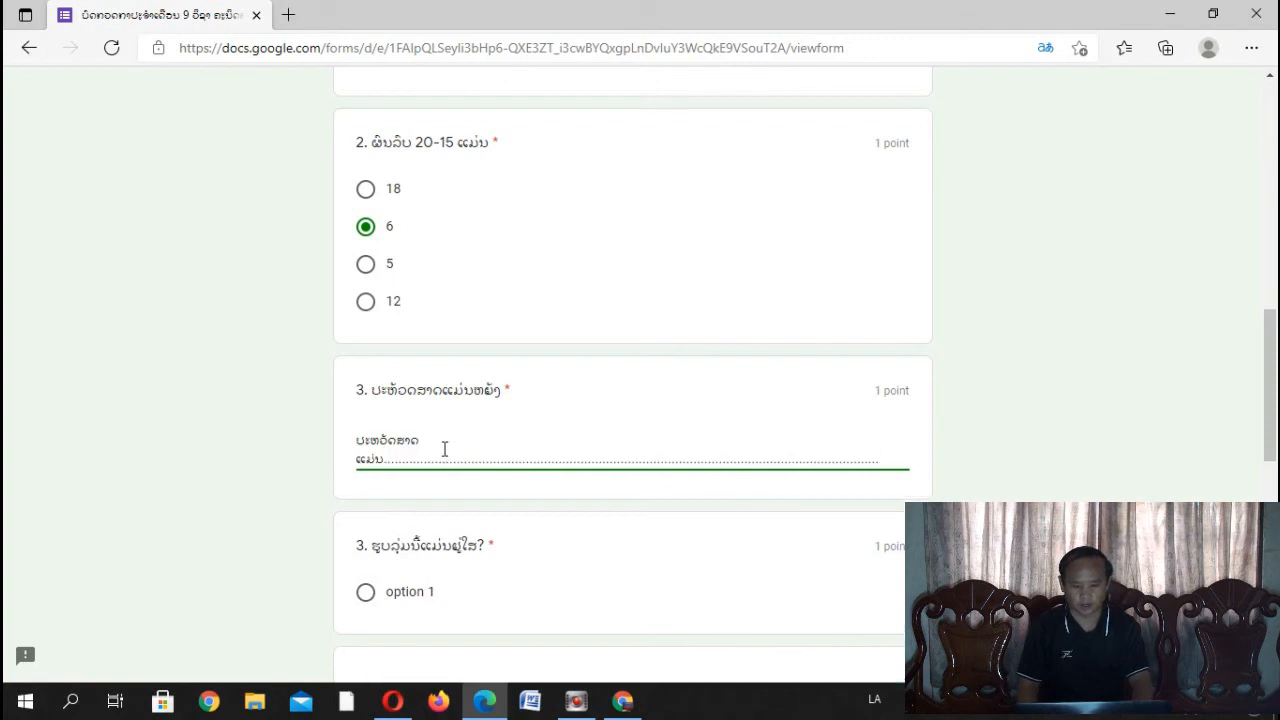
pyautogui.write('ກກກກກກກກກກກກກກກກກກກກກກກກກກກກກກກກກກກກກກກກກກກກກກ')
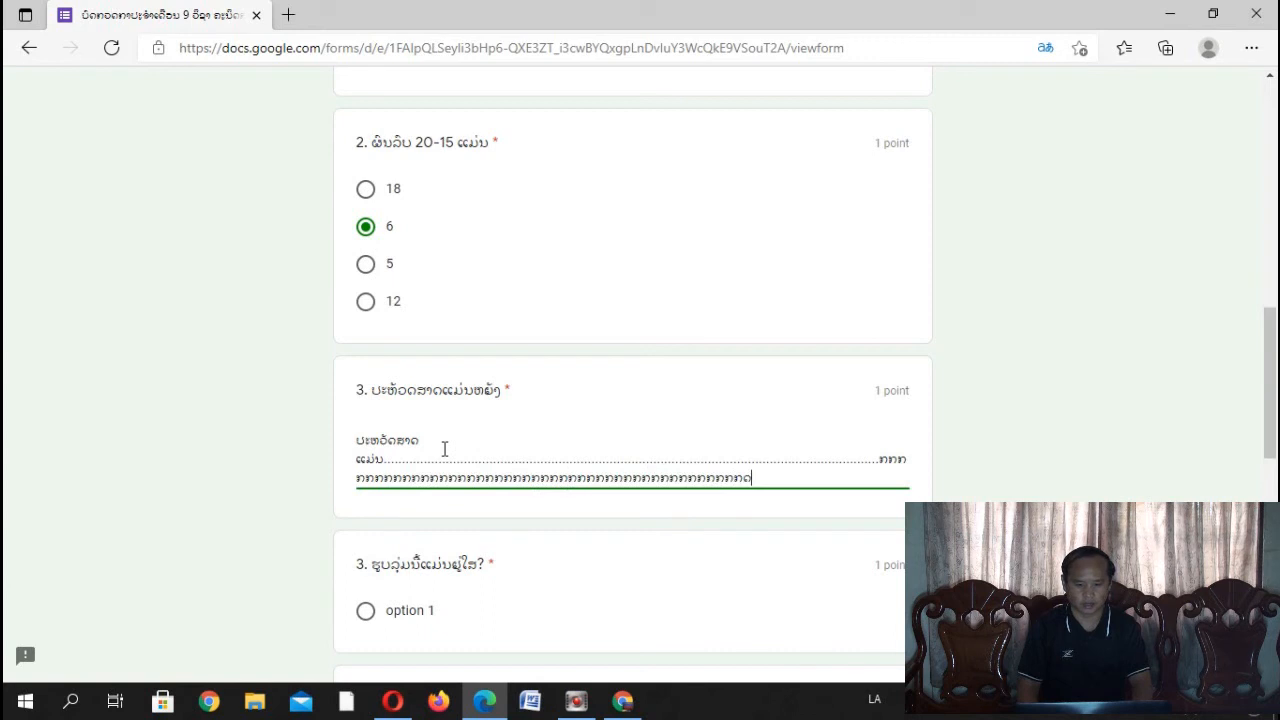
pyautogui.write('ດດດດດດດດດດດດດດດດດດດດດດດດດດດດດດດດດດດດດດດດດດດດດດດດດດດດດດດດດດ')
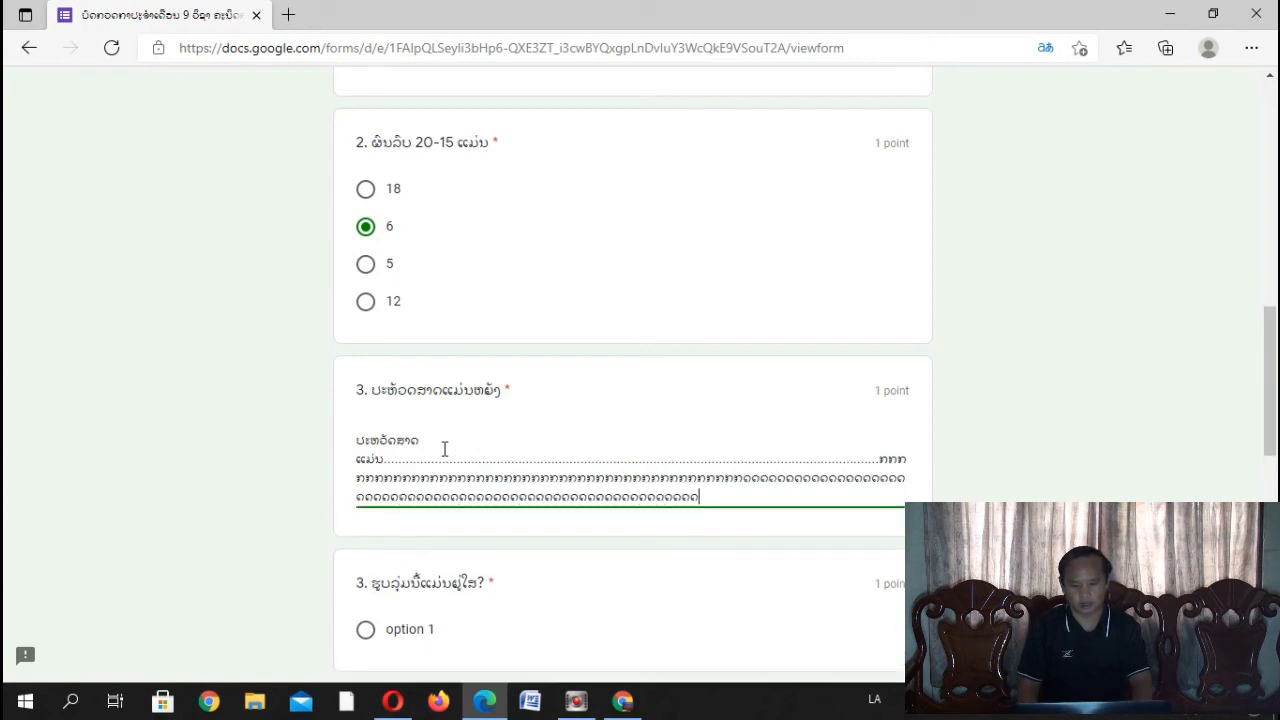
pyautogui.write('ດດດດດດດດດດດດດດດດດດດດດດດດດດດດດດດດດດດດດດດດດດດດດດດດດດດດດດ')
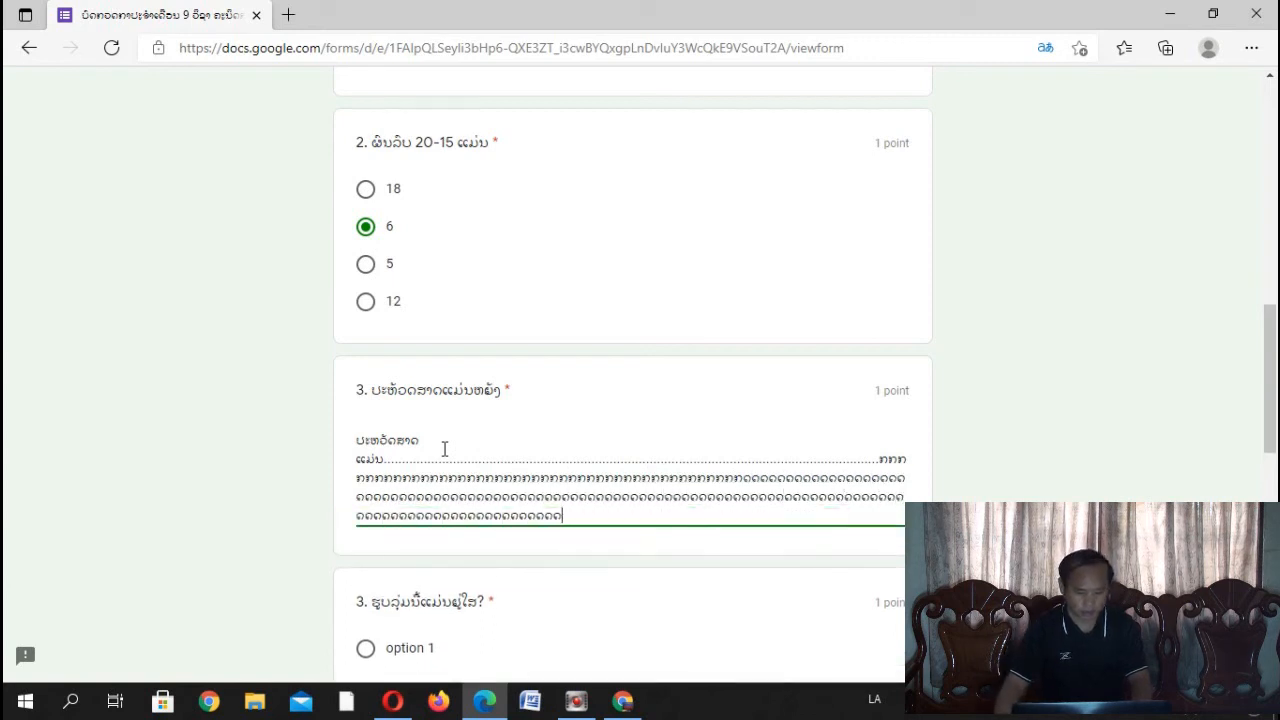
# Step: Play the embedded YouTube video near the form's end with its sound muted, check its full-screen view, and pause it
pyautogui.scroll(-2, 554, 440)
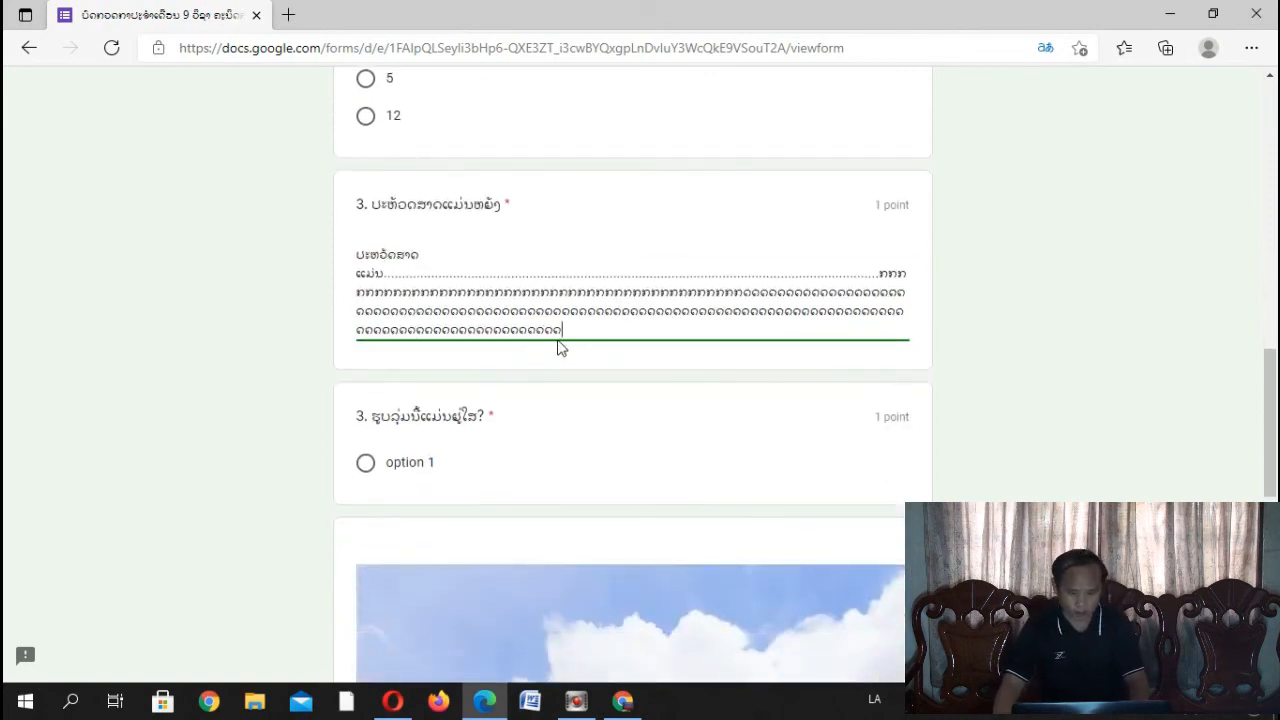
pyautogui.scroll(-2, 560, 348)
pyautogui.scroll(-5, 560, 345)
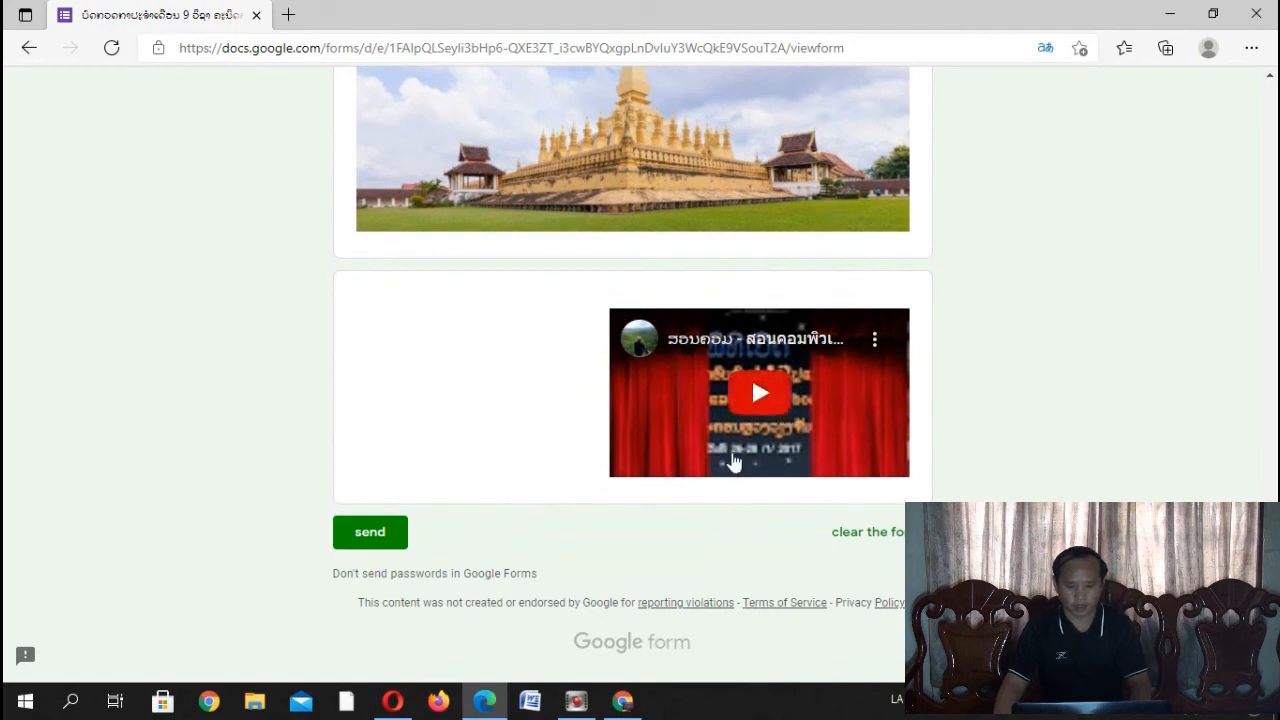
pyautogui.click(751, 402)
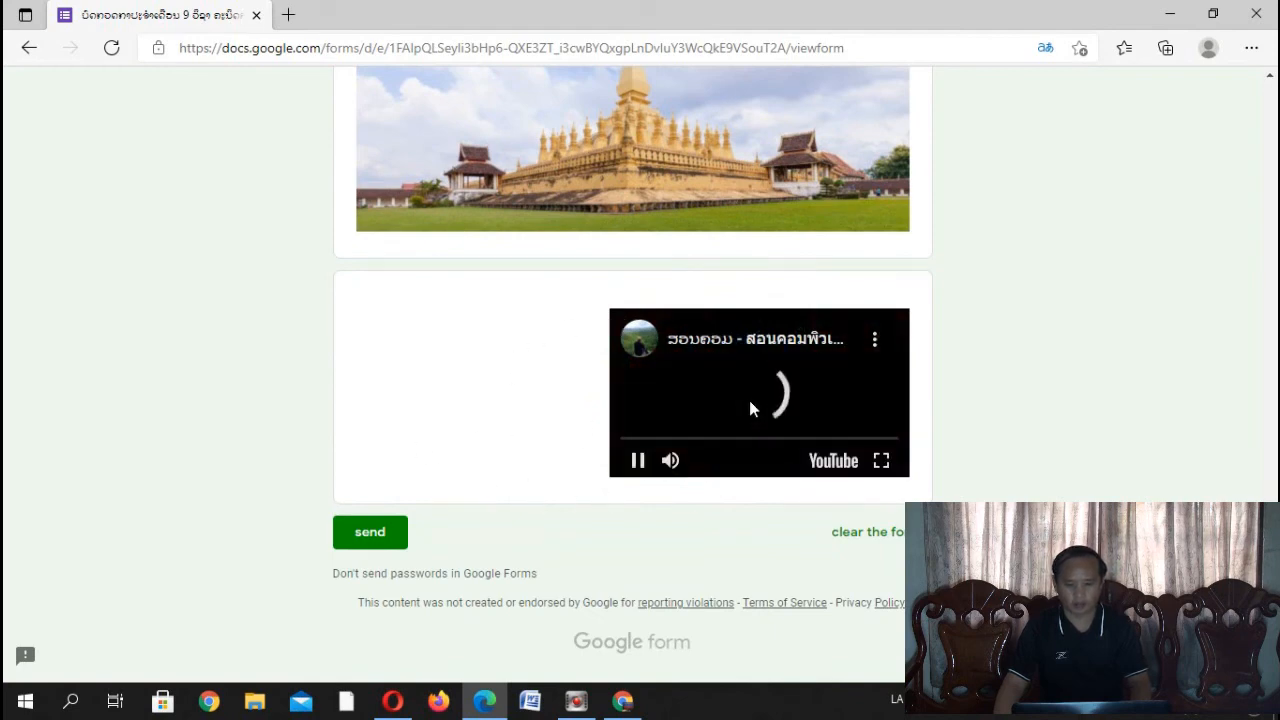
pyautogui.click(672, 460)
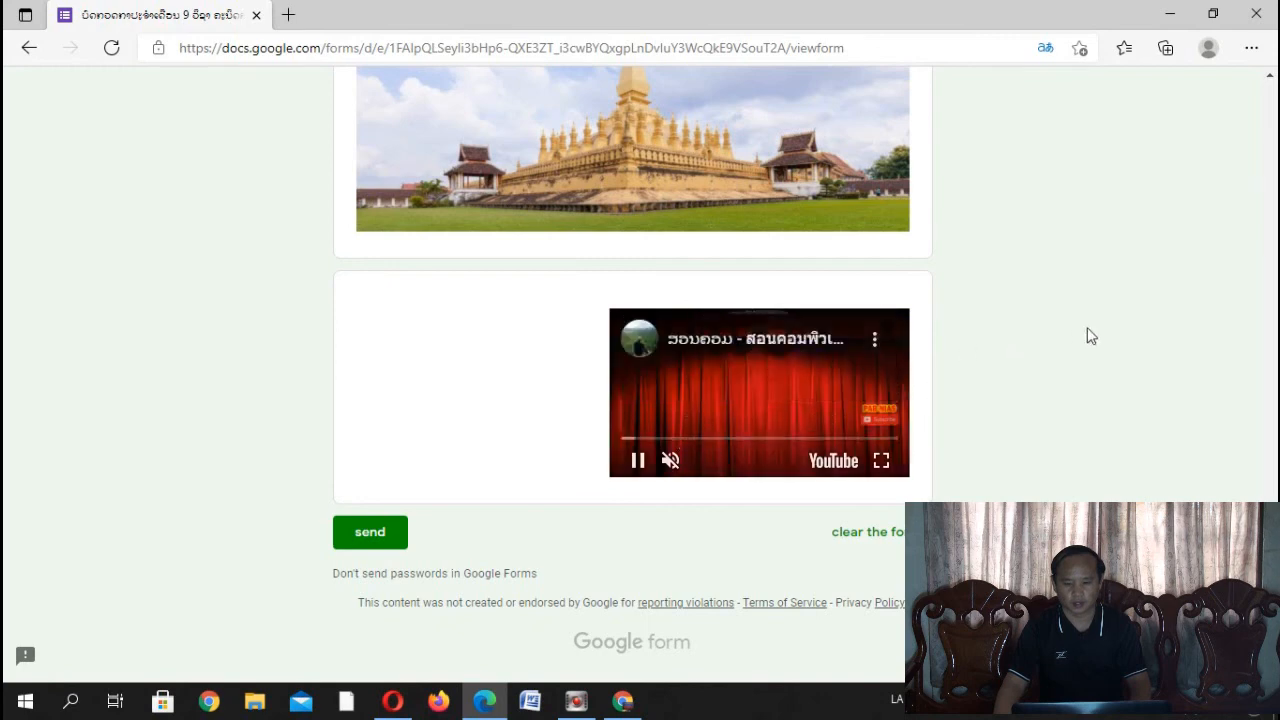
pyautogui.click(881, 460)
pyautogui.click(881, 460)
pyautogui.click(638, 461)
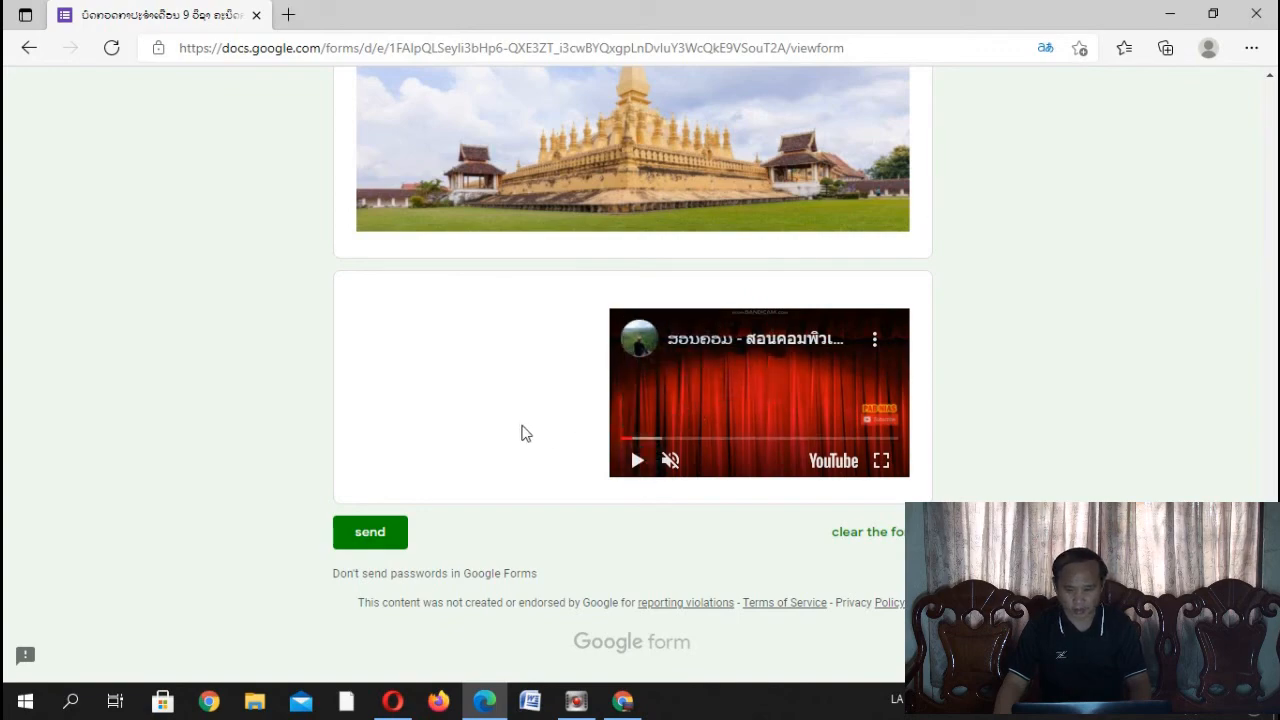
# Step: Try to send the completed form, and select option 1 for the question ຮູບລຸ່ມນີ້ແມ່ນຢູ່ໃສ?
pyautogui.scroll(1, 600, 440)
pyautogui.scroll(15, 655, 442)
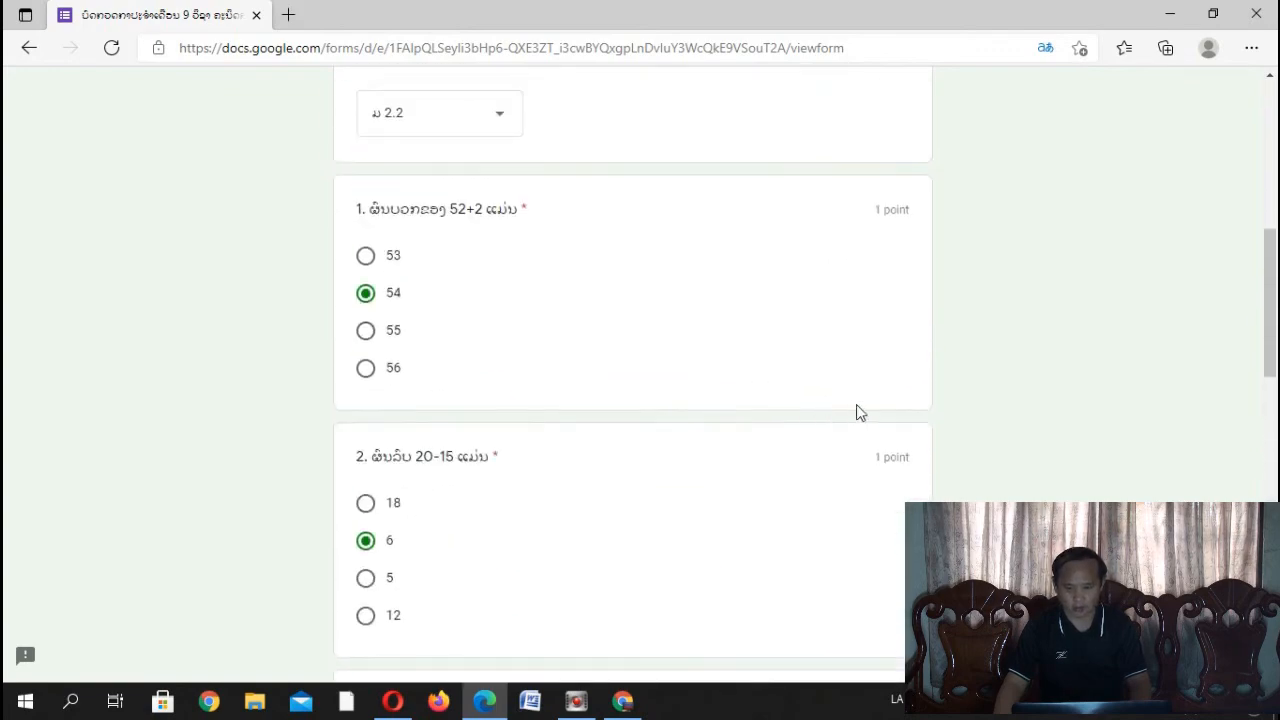
pyautogui.scroll(2, 865, 400)
pyautogui.scroll(-11, 846, 397)
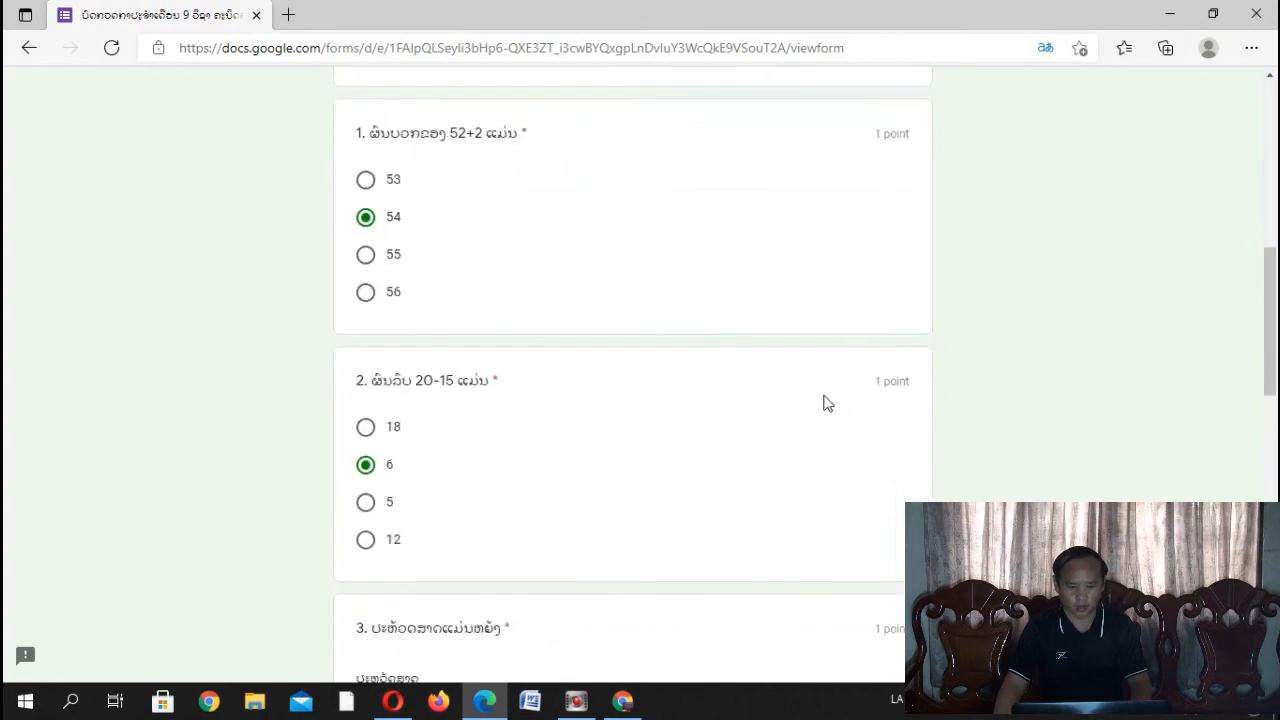
pyautogui.scroll(-7, 503, 491)
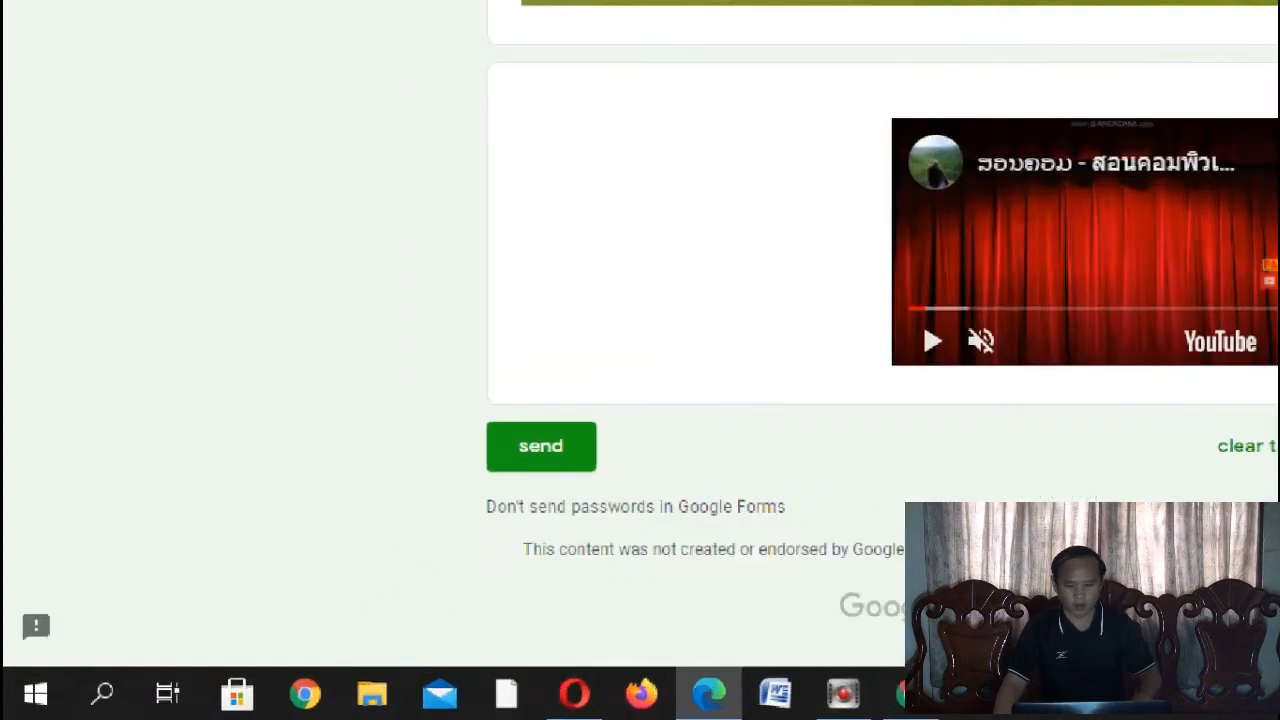
pyautogui.moveTo(560, 312)
pyautogui.mouseDown()
pyautogui.moveTo(777, 391)
pyautogui.moveTo(752, 394)
pyautogui.mouseUp()
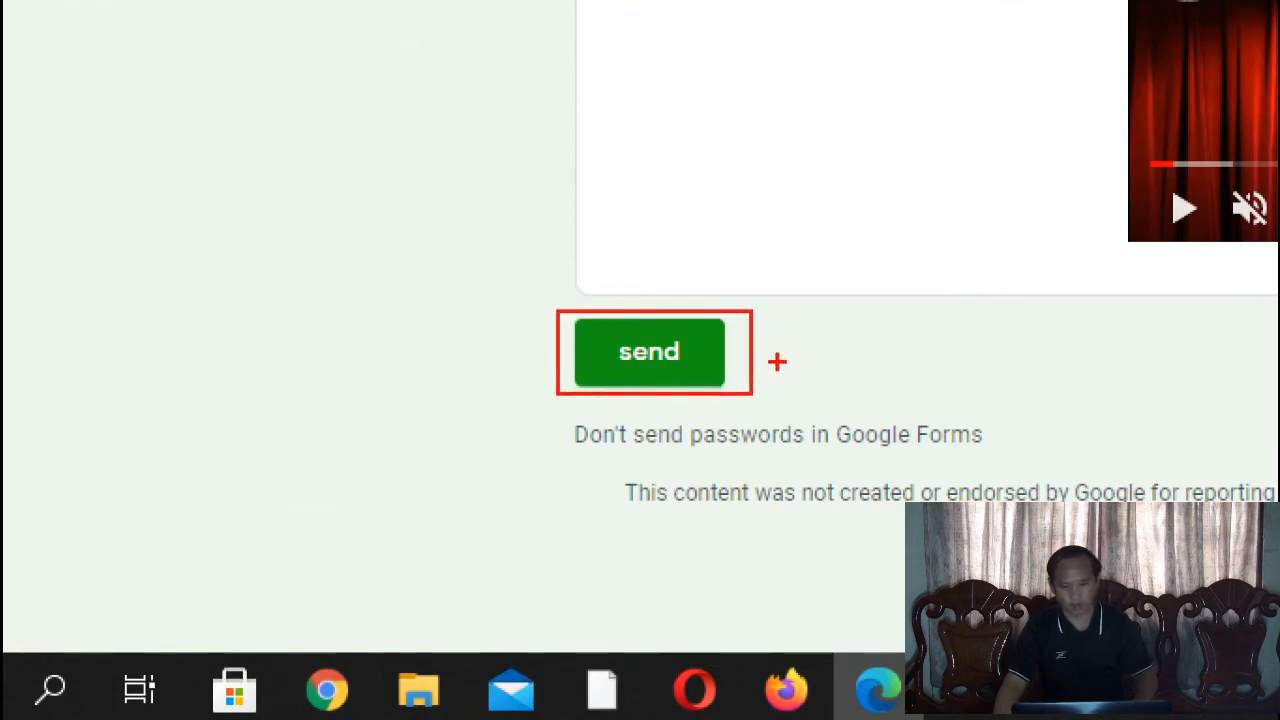
pyautogui.moveTo(781, 352); pyautogui.dragTo(1013, 208)
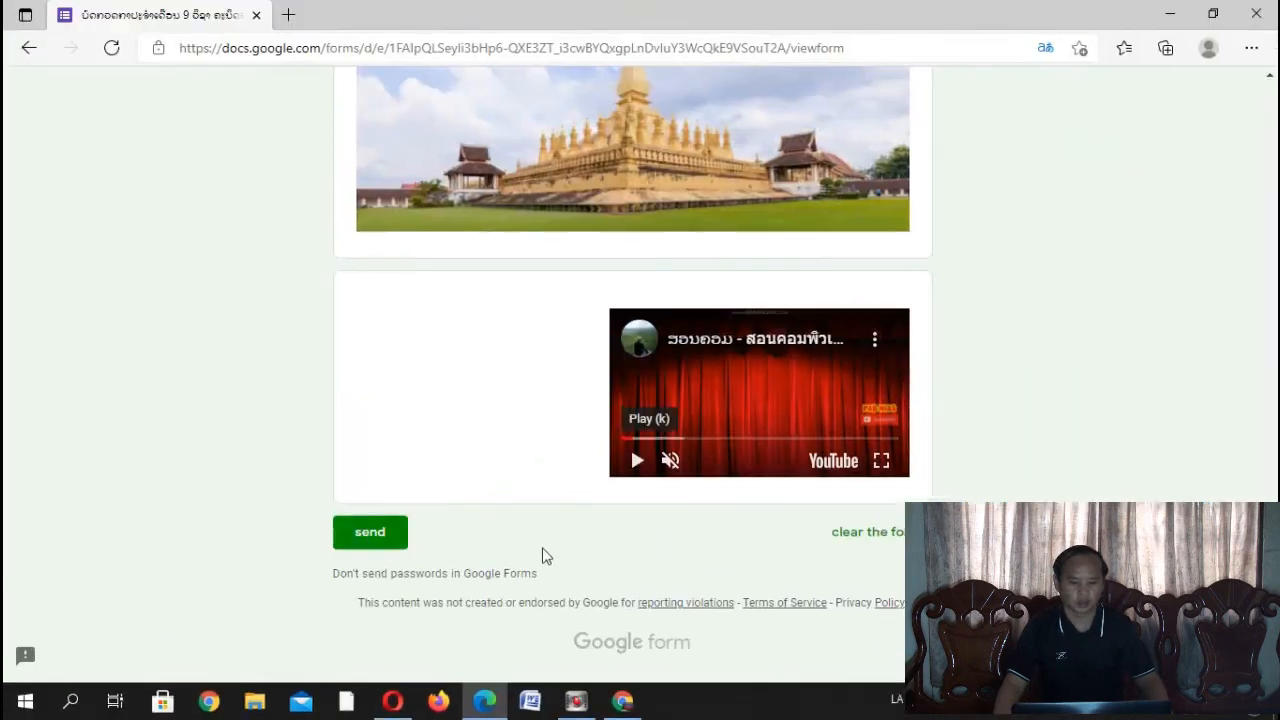
pyautogui.click(375, 539)
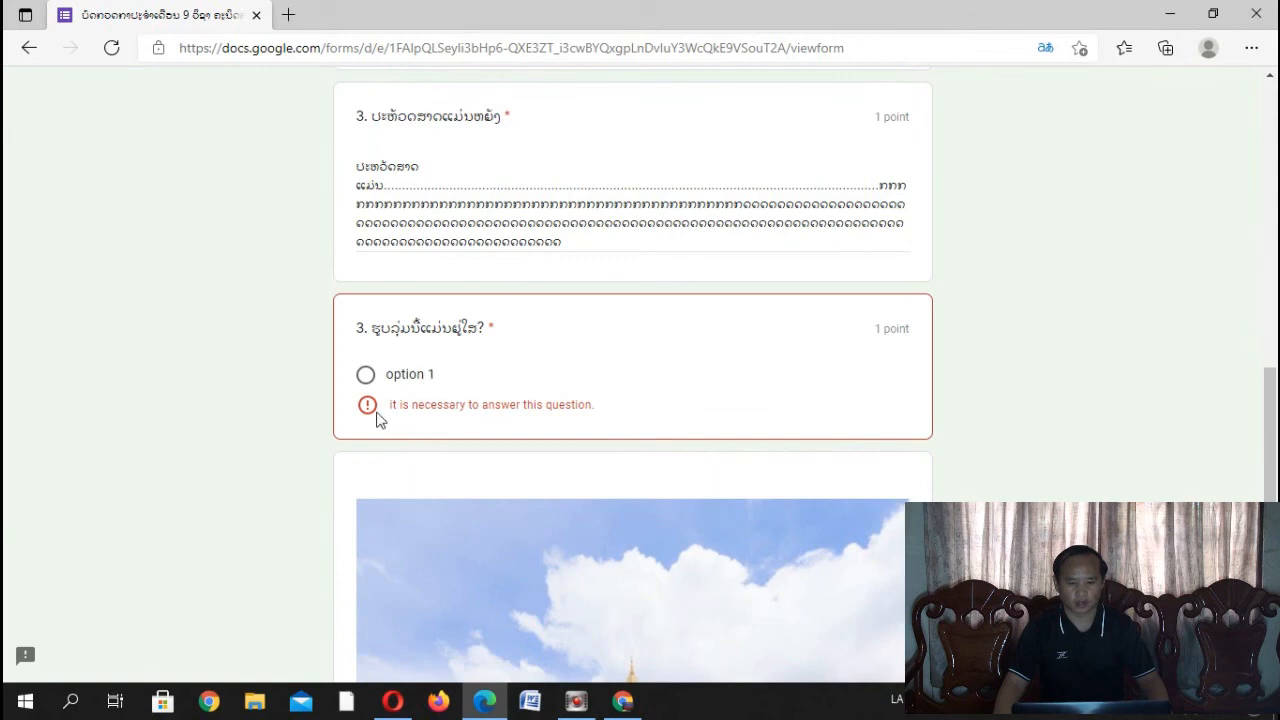
pyautogui.click(366, 376)
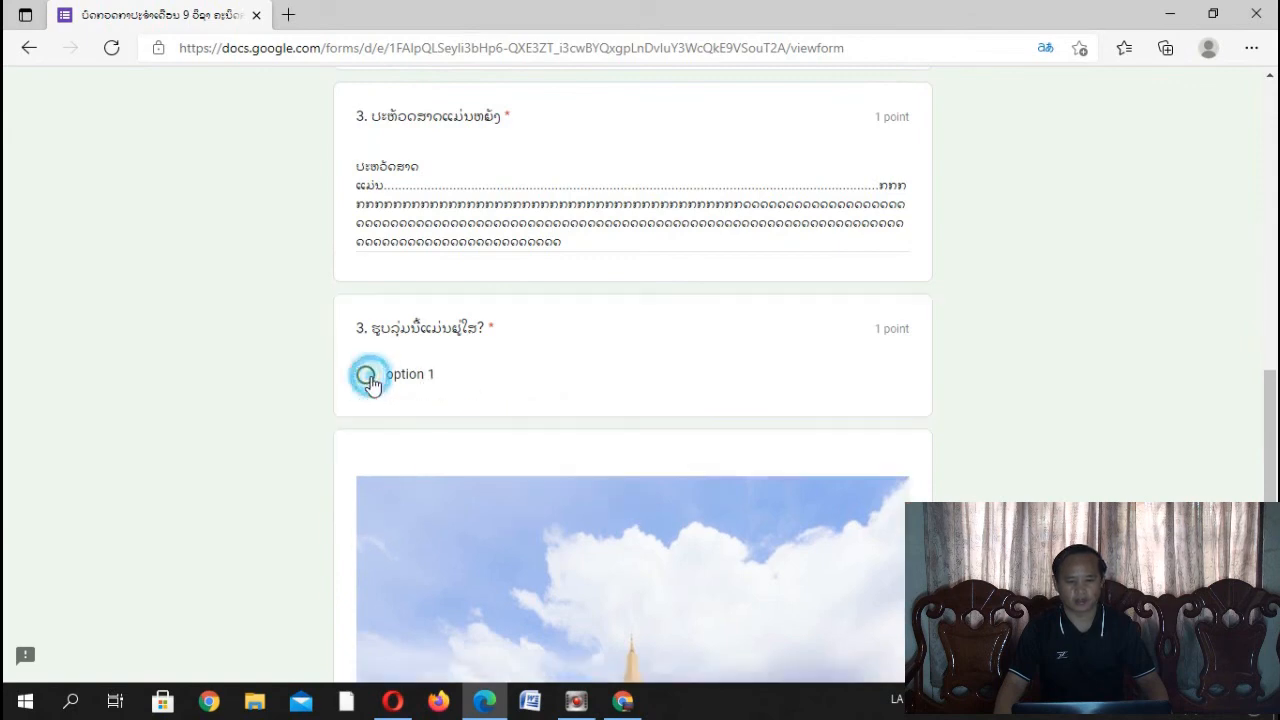
# Step: Send the completed quiz form with all required questions answered
pyautogui.scroll(-5, 513, 443)
pyautogui.scroll(-1, 513, 453)
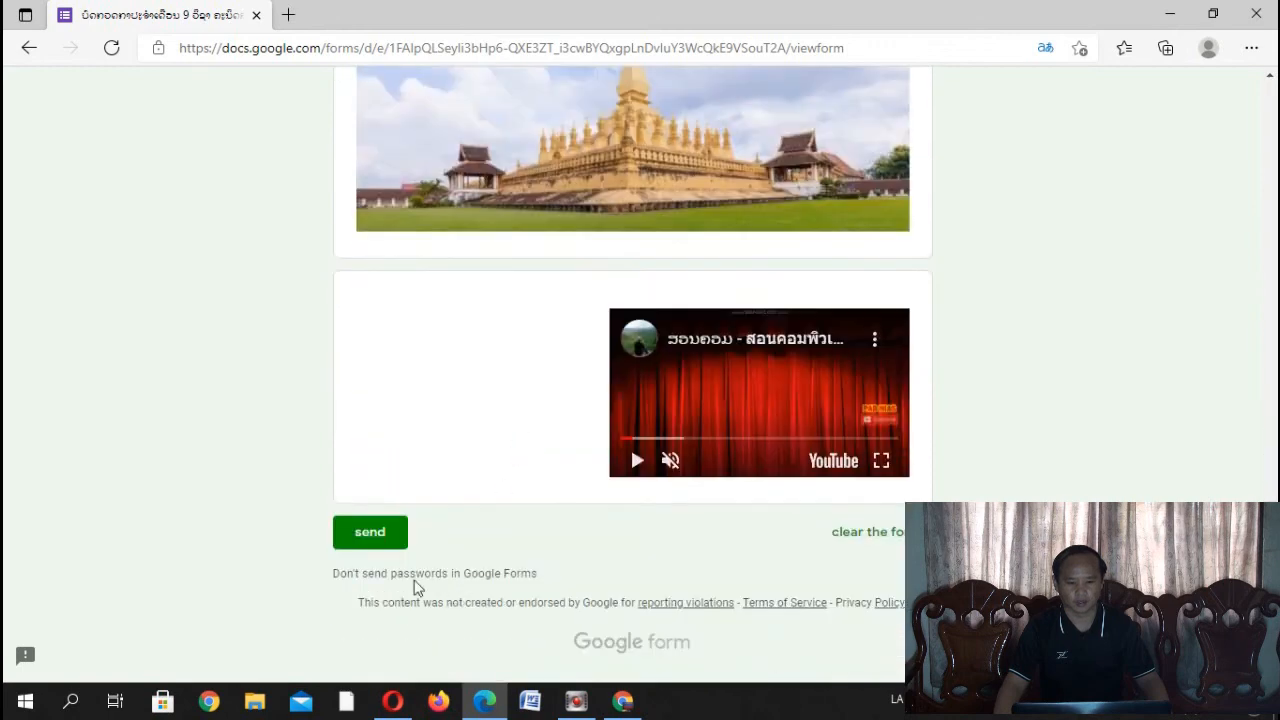
pyautogui.click(388, 532)
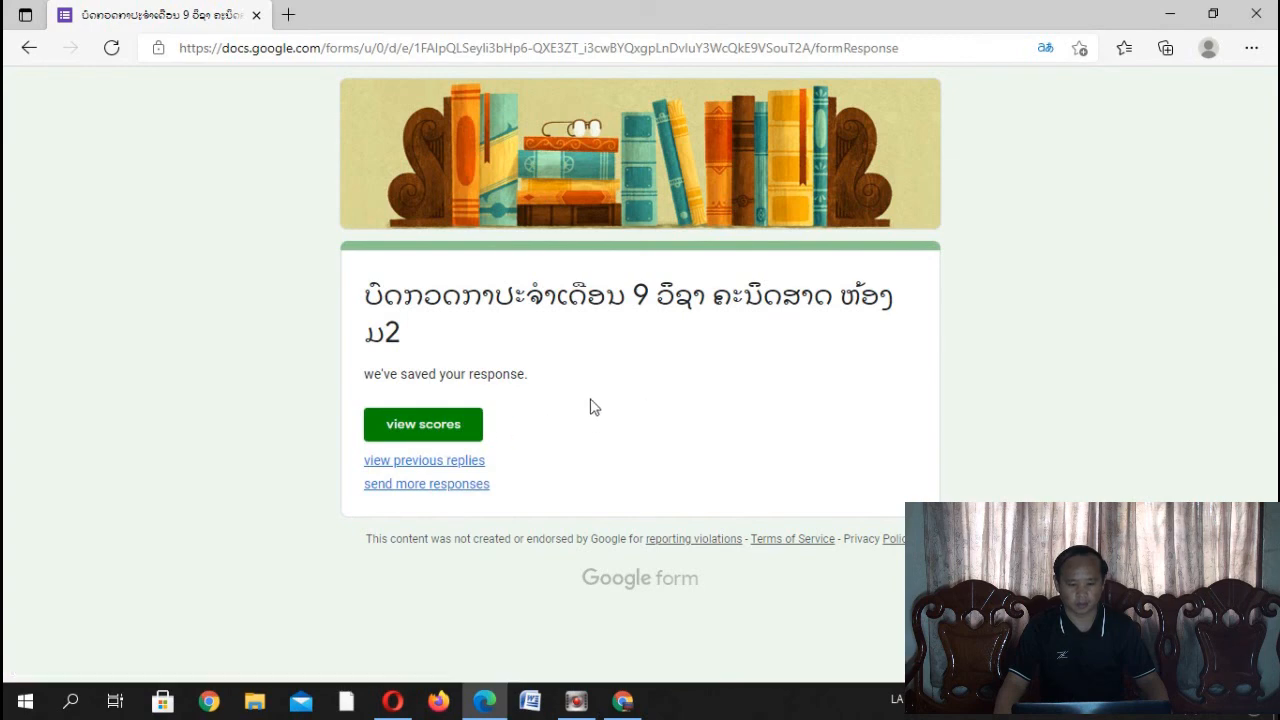
# Step: View the submitted quiz's scores, and check the total and the points given for questions 1 and 2
pyautogui.click(430, 426)
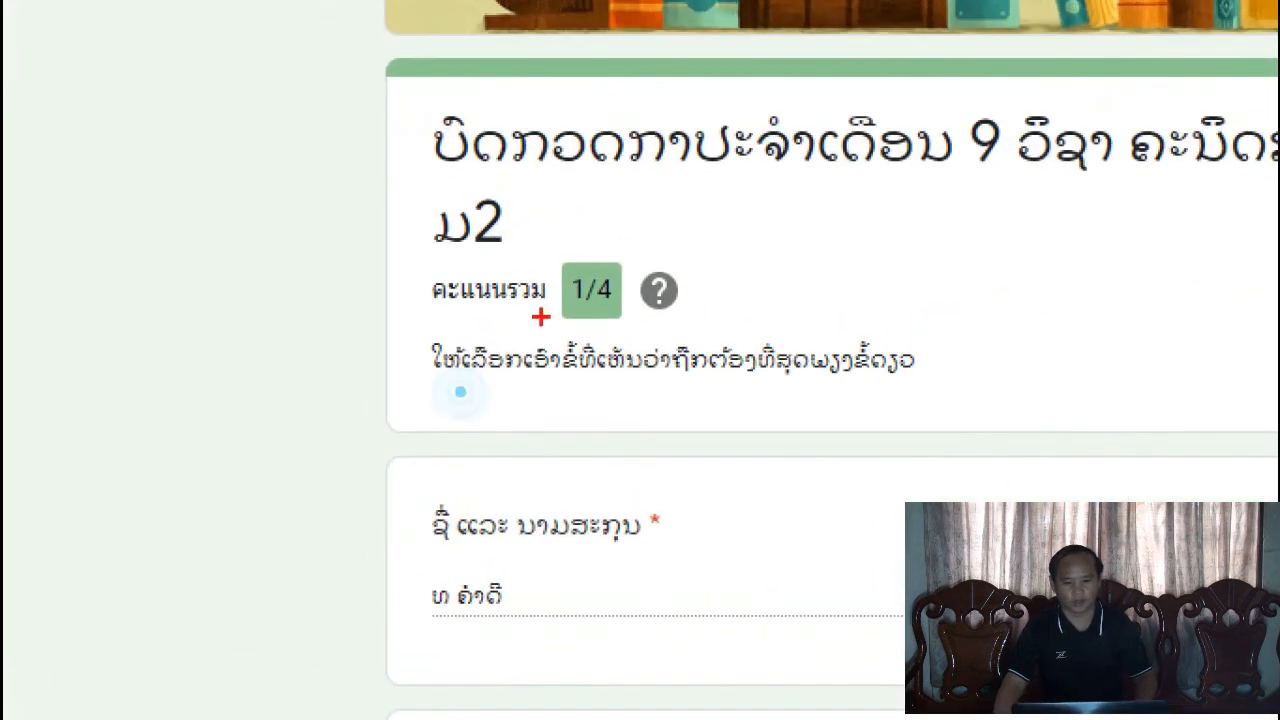
pyautogui.moveTo(397, 180)
pyautogui.mouseDown()
pyautogui.moveTo(497, 341)
pyautogui.moveTo(712, 339)
pyautogui.mouseUp()
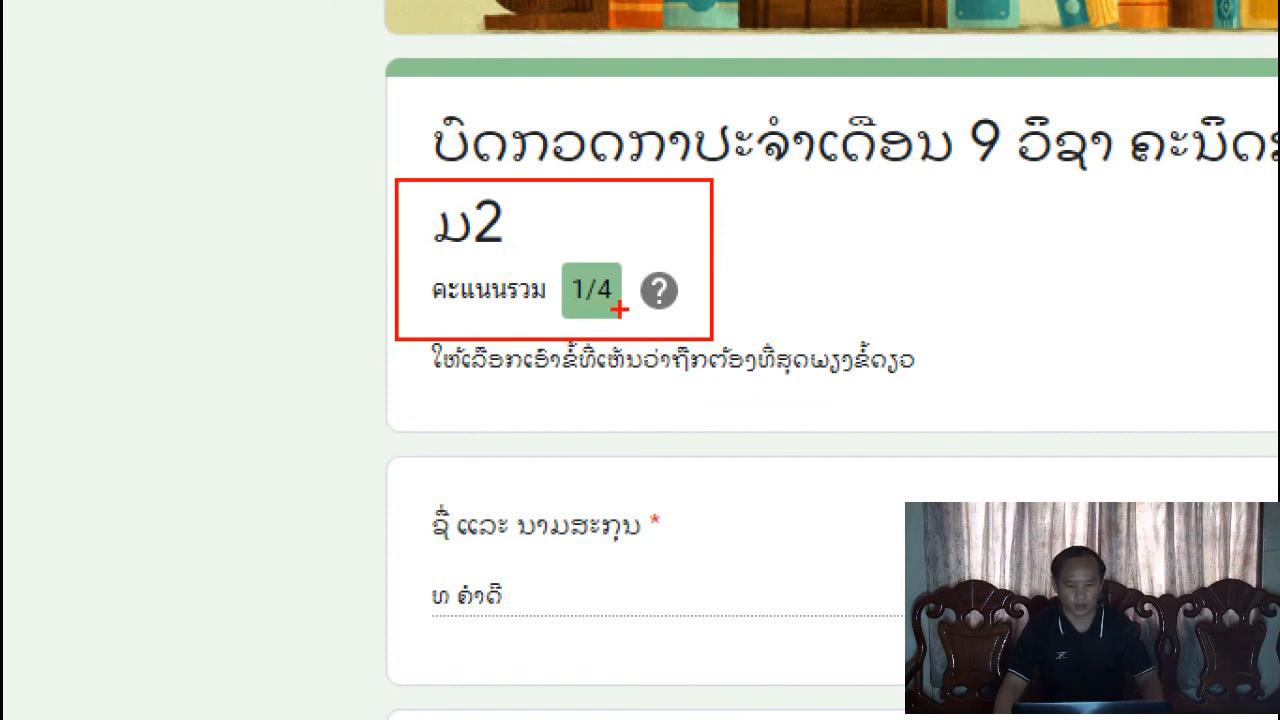
pyautogui.press('Escape')
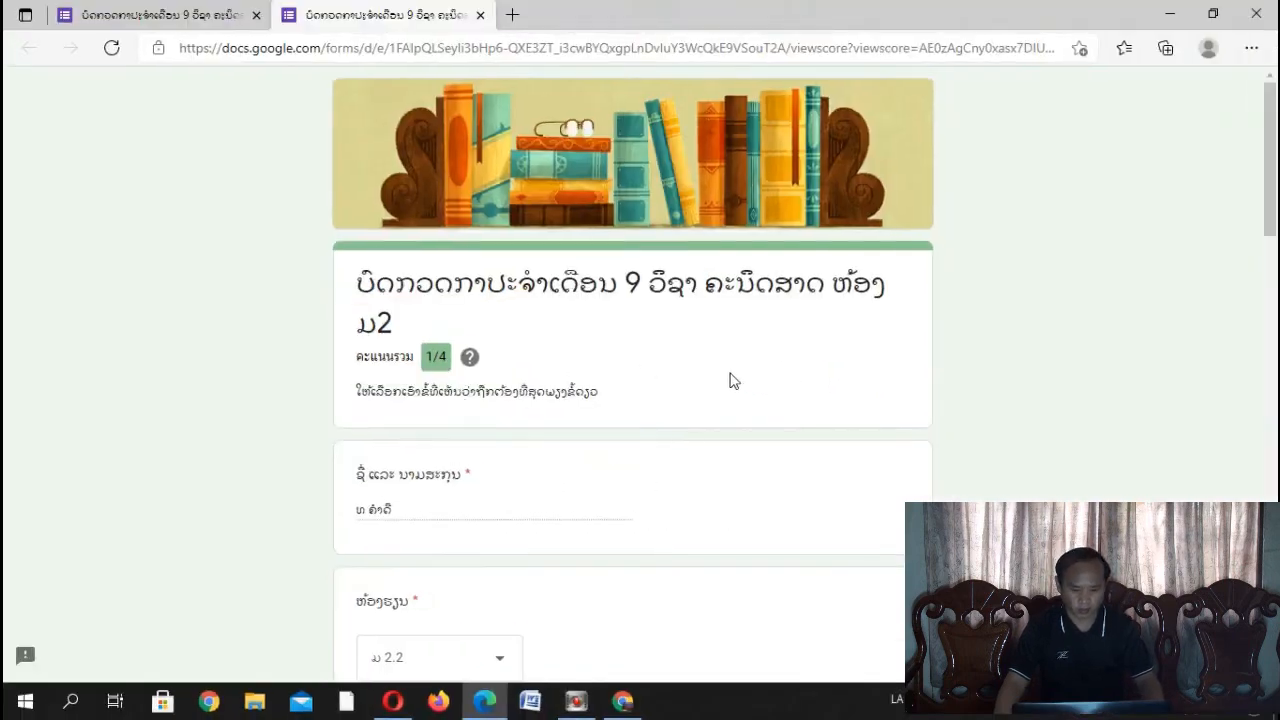
pyautogui.scroll(-3, 596, 347)
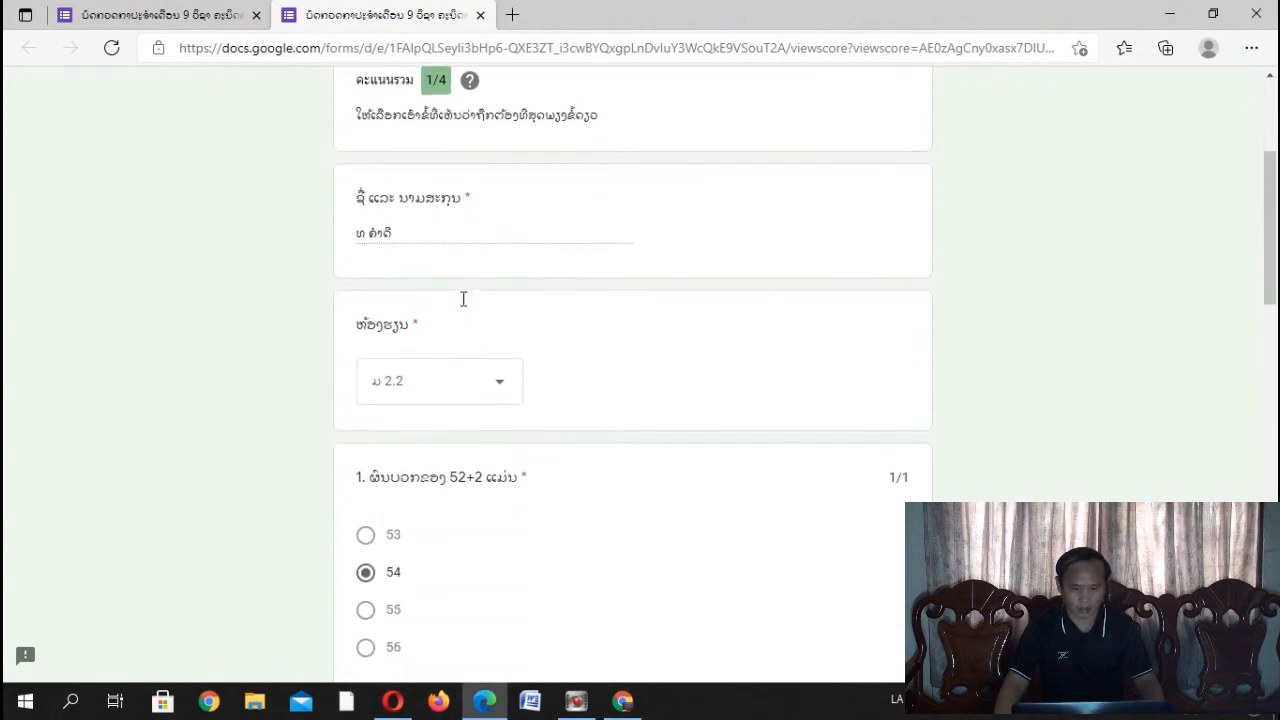
pyautogui.scroll(3, 462, 193)
pyautogui.scroll(-10, 500, 289)
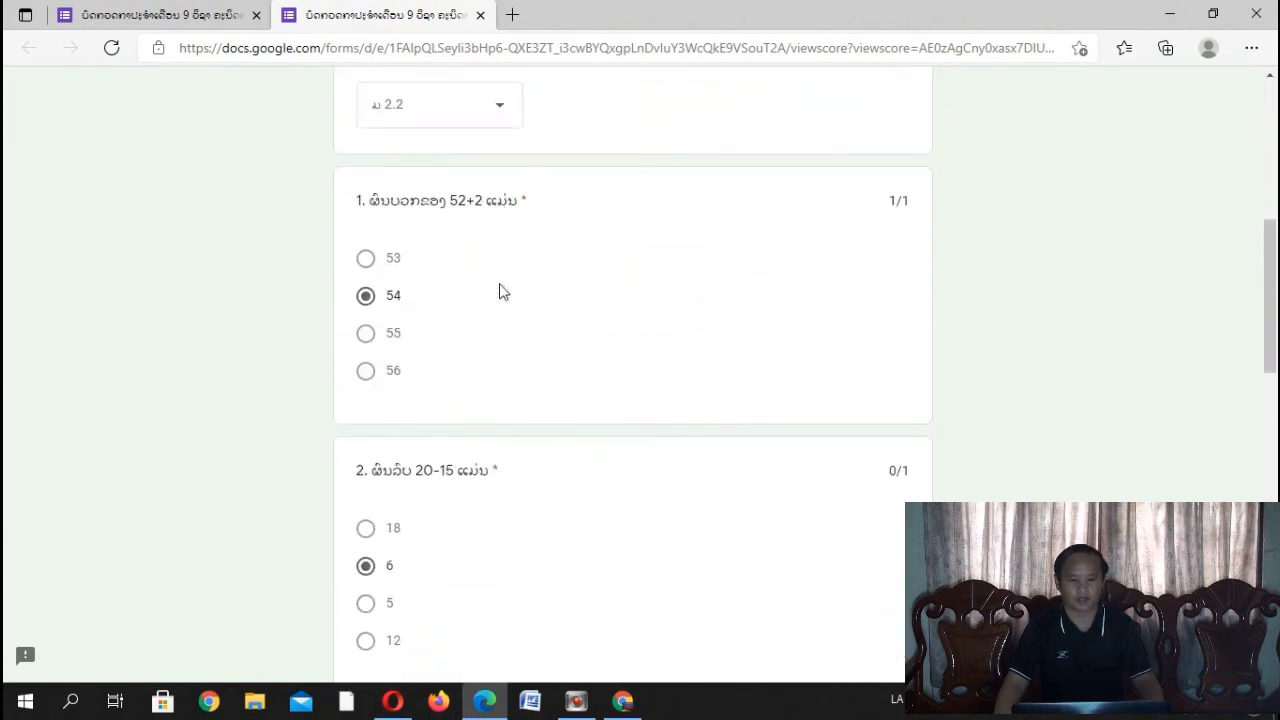
pyautogui.scroll(10, 563, 336)
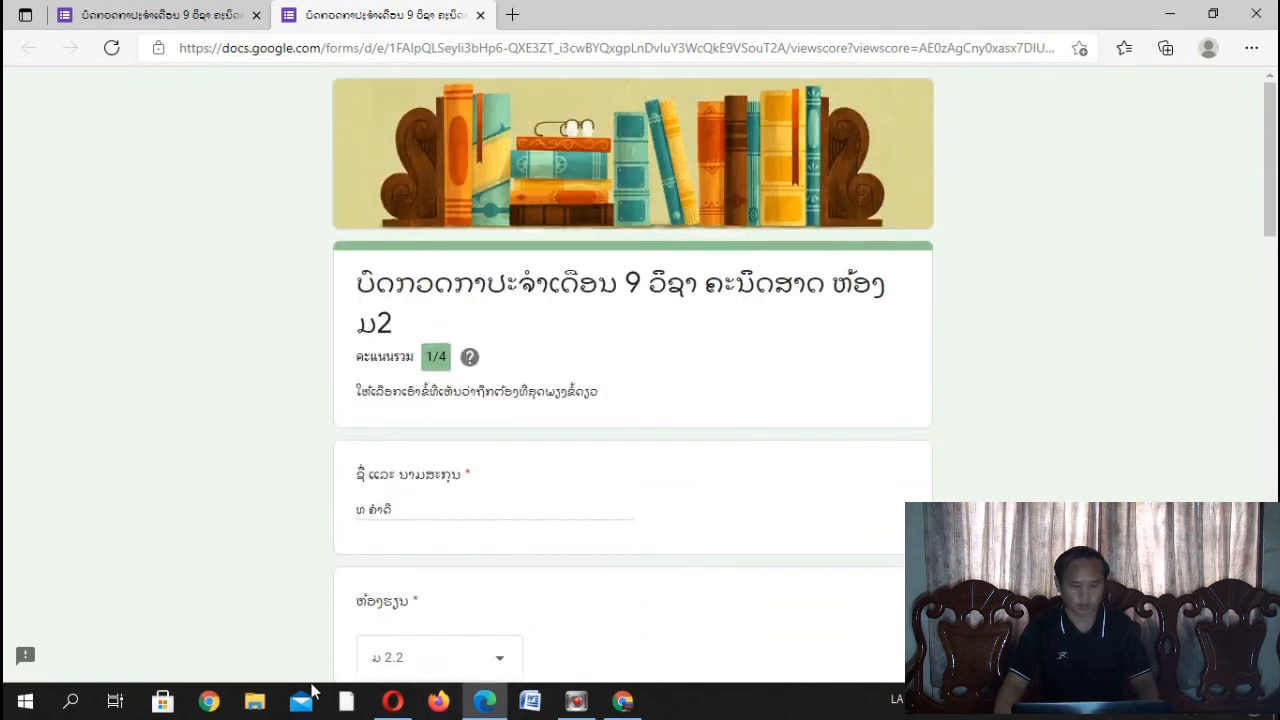
pyautogui.click(208, 700)
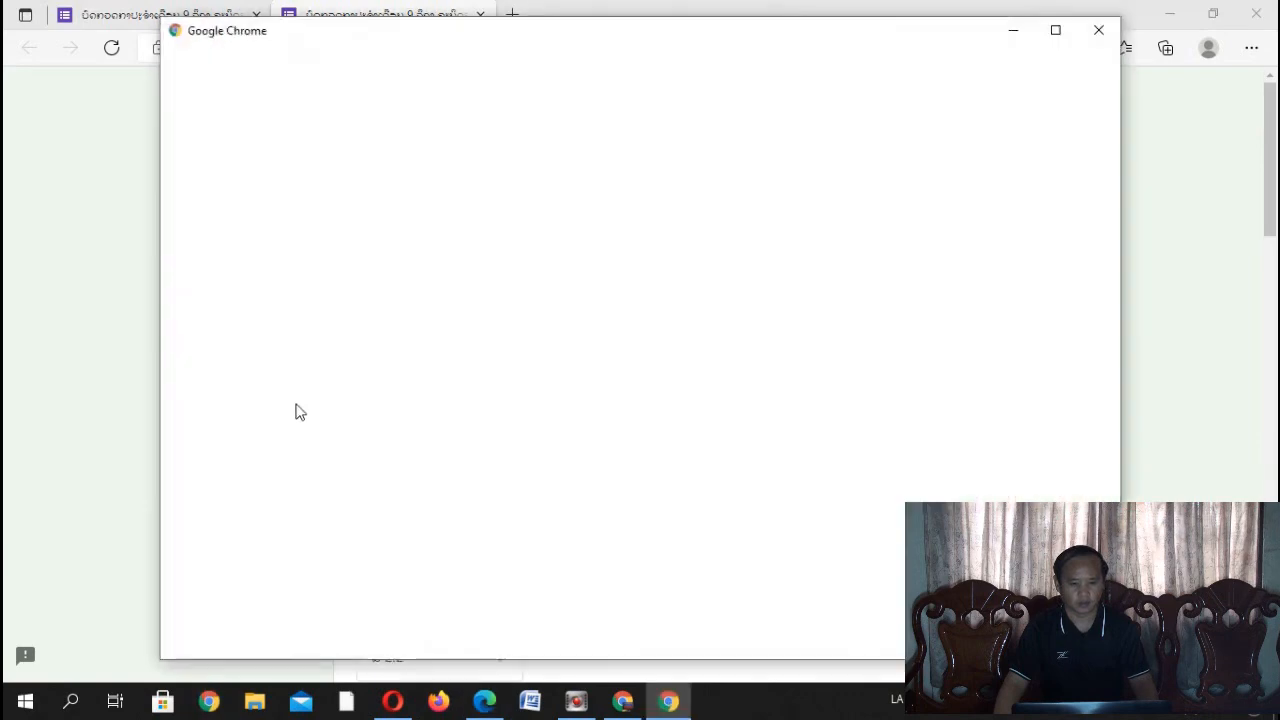
pyautogui.click(466, 392)
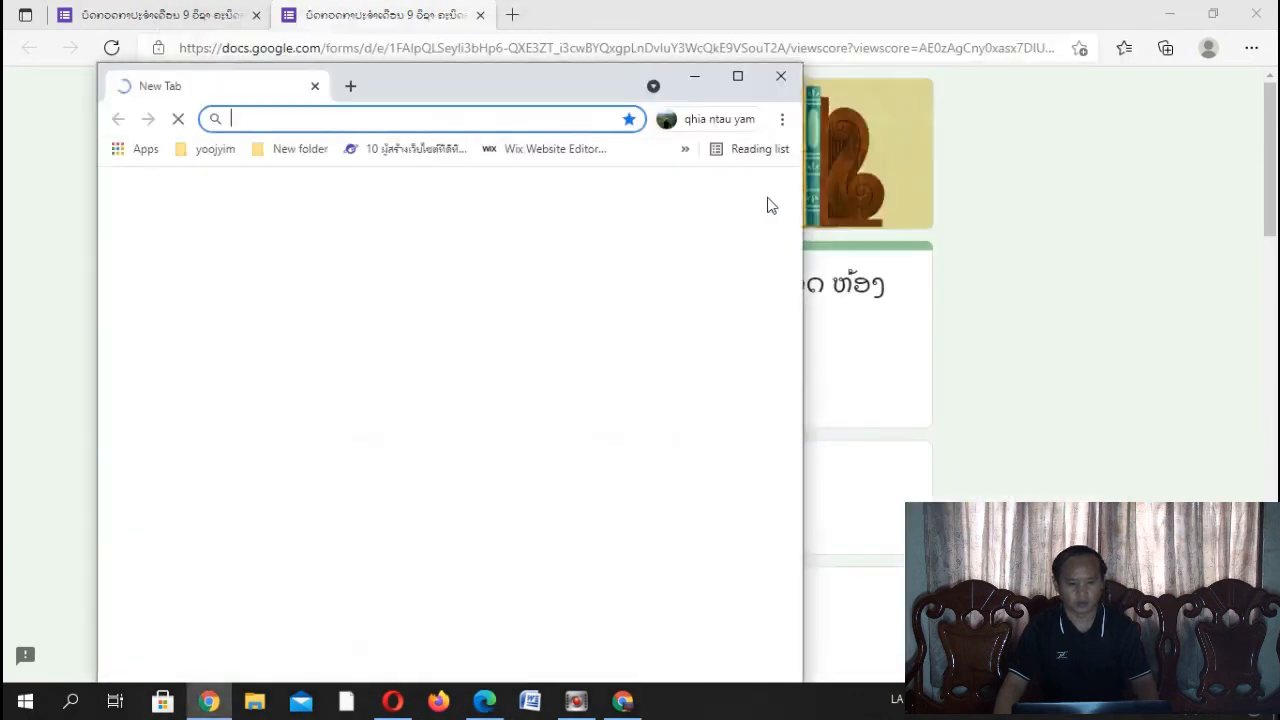
pyautogui.click(737, 77)
pyautogui.click(508, 50)
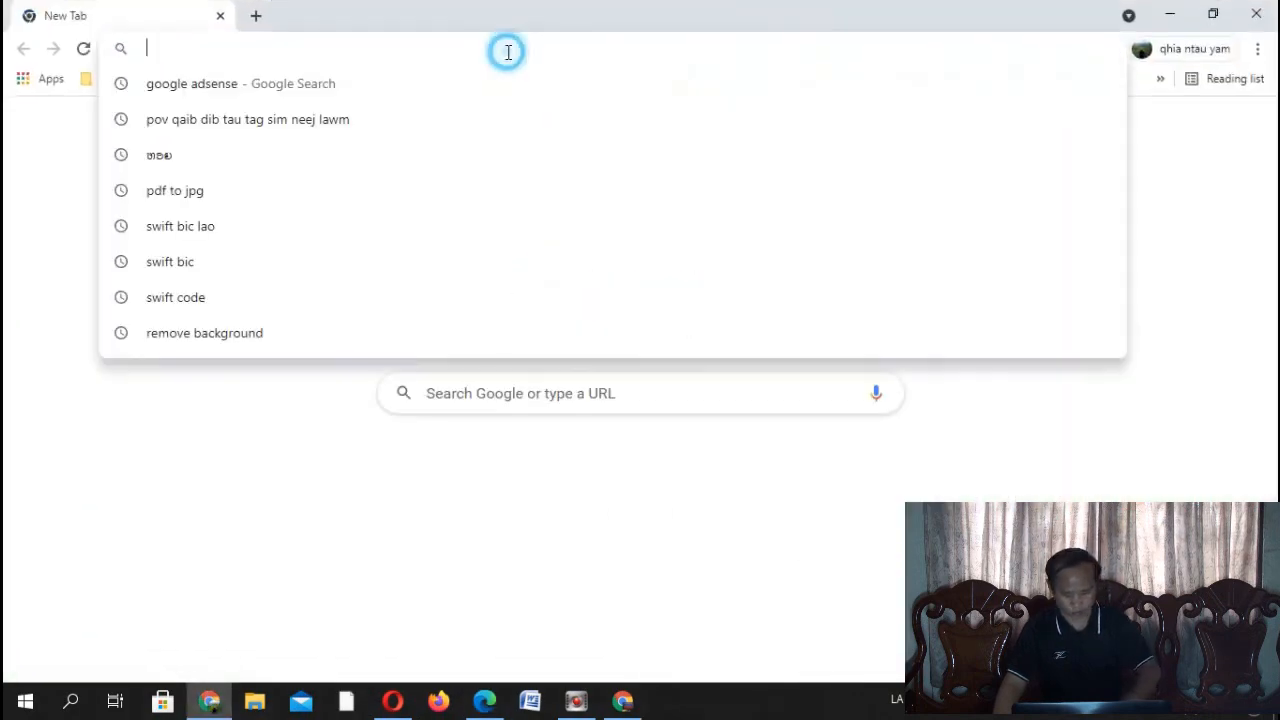
pyautogui.write('https://forms.gle/nkUbSg5Tqx7w9az39')
pyautogui.press('Return')
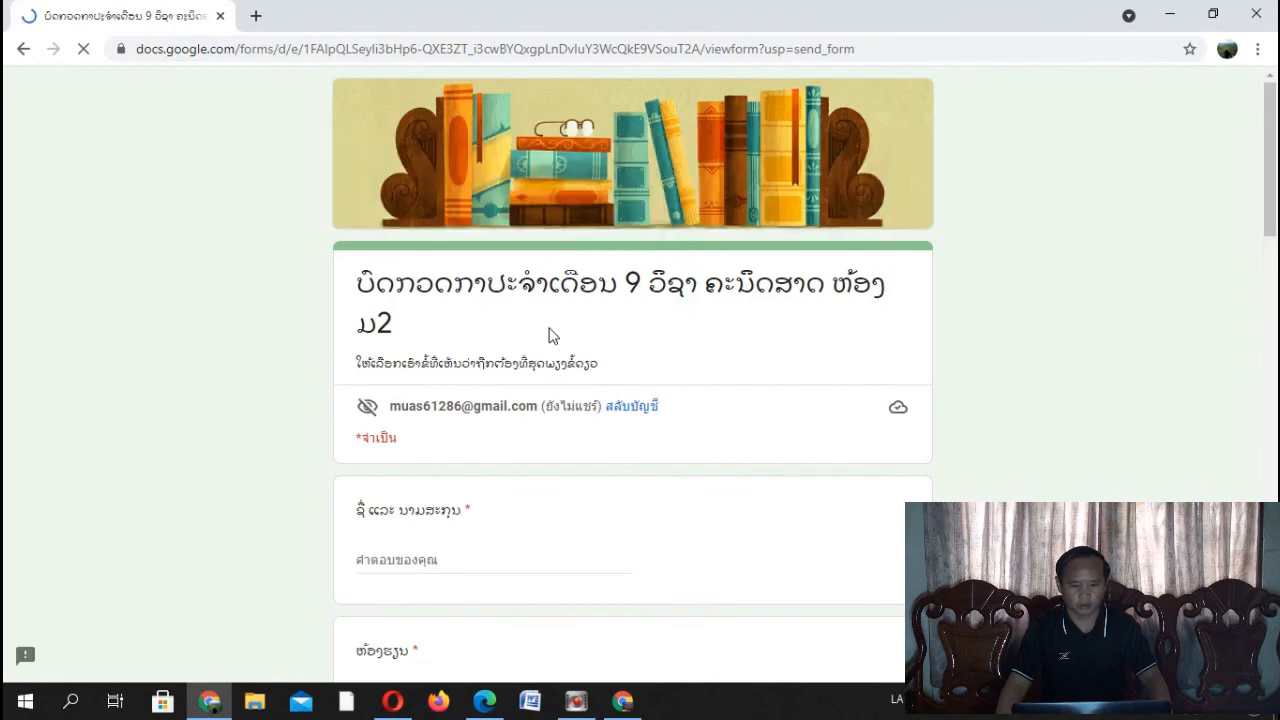
# Step: Enter the second respondent's full name and choose ມ 2.1 as the classroom
pyautogui.scroll(-1, 640, 410)
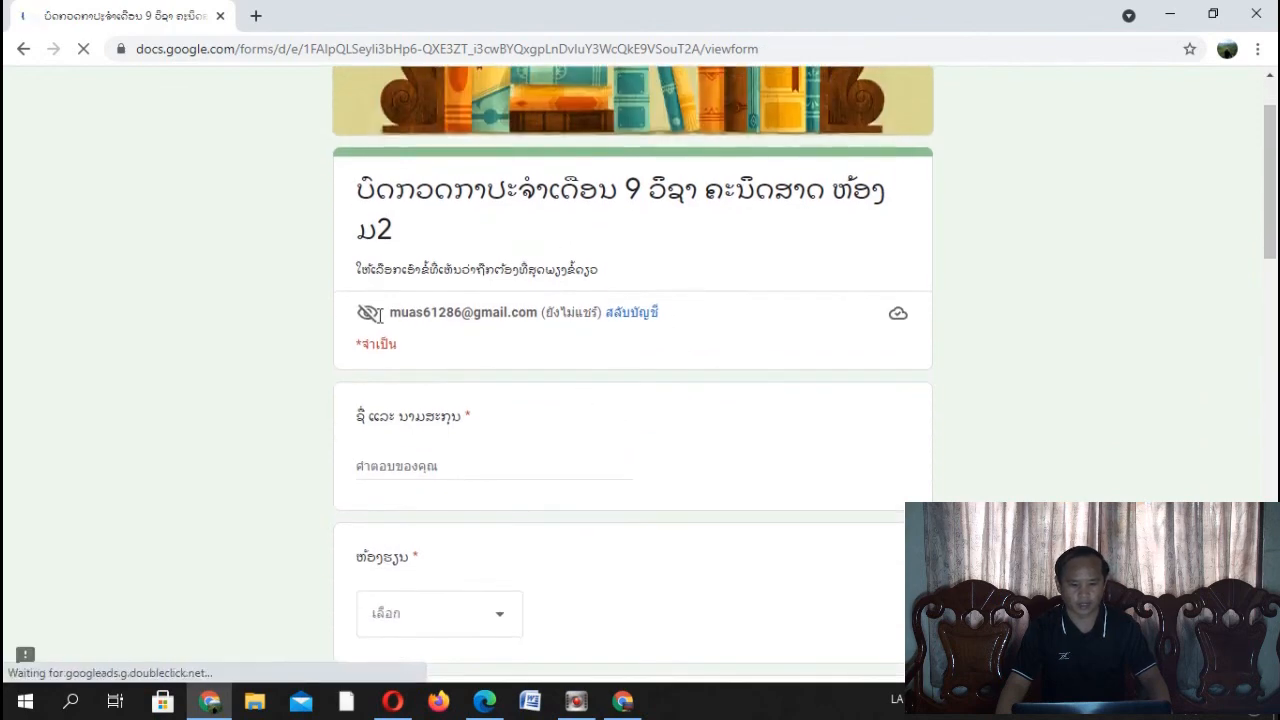
pyautogui.scroll(-2, 440, 325)
pyautogui.click(437, 277)
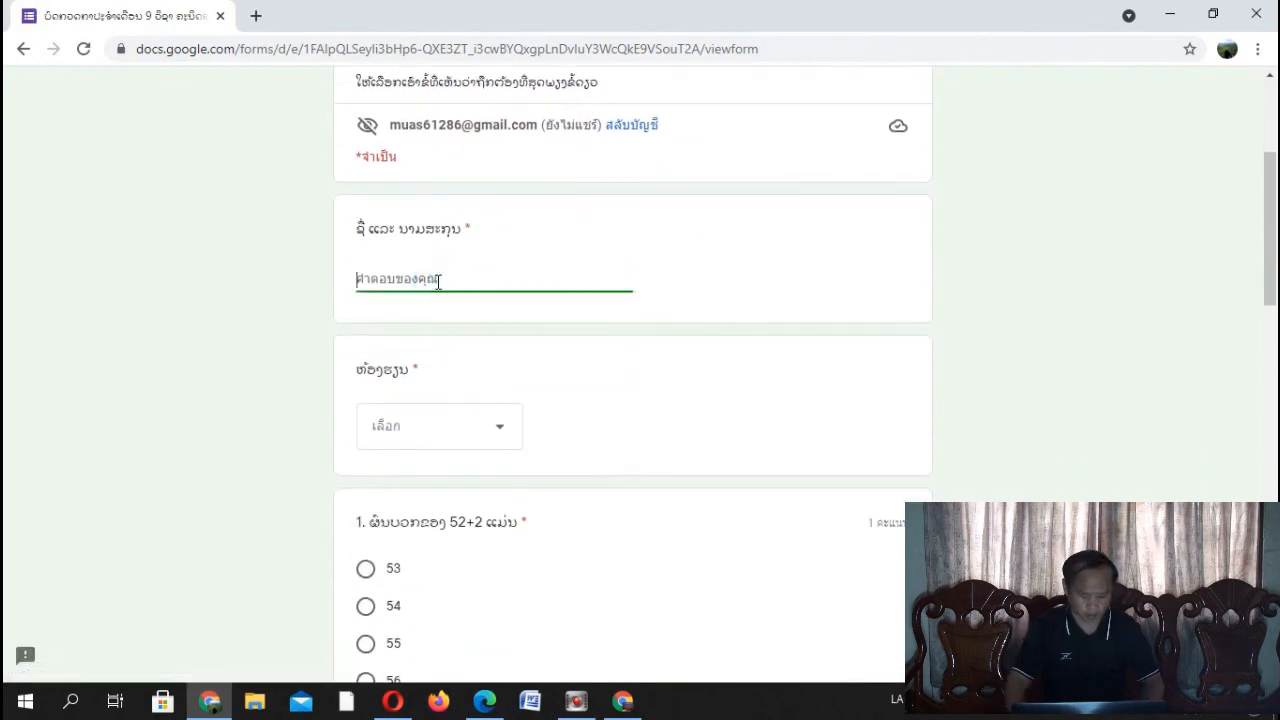
pyautogui.scroll(-1, 438, 280)
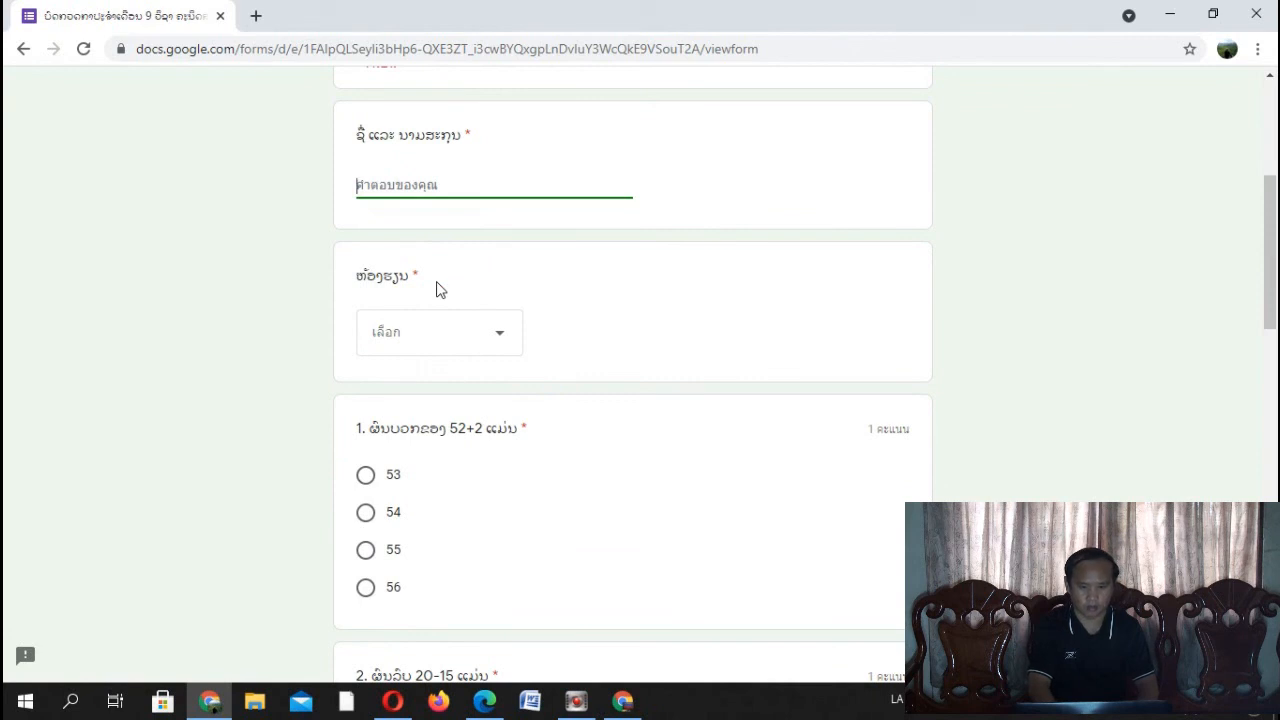
pyautogui.write('ທ ສົມ')
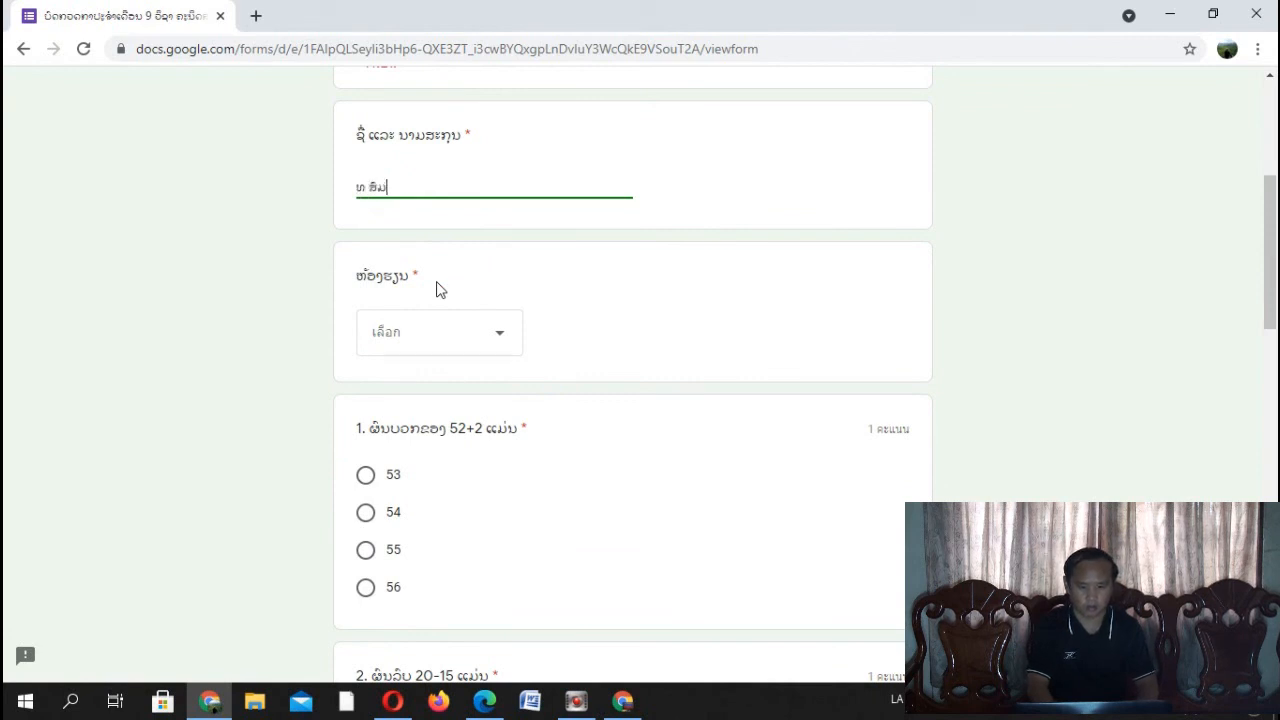
pyautogui.write('ຫວັງ')
pyautogui.click(486, 332)
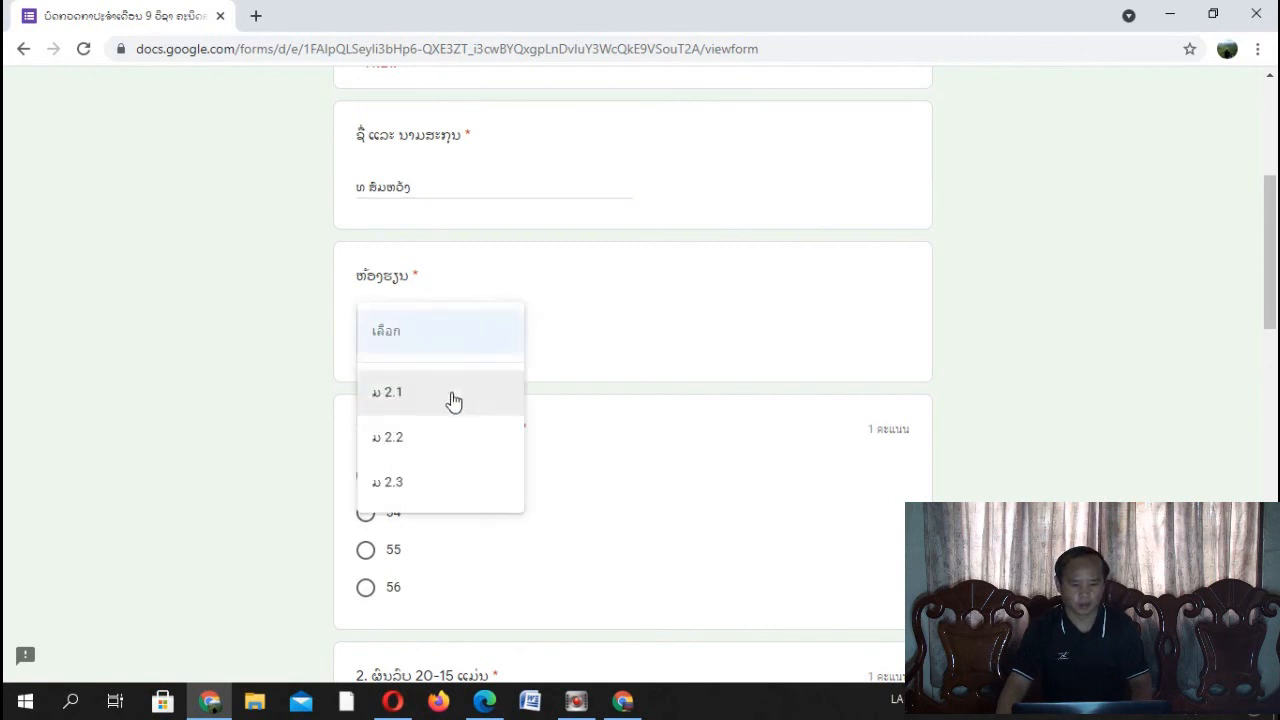
pyautogui.click(407, 400)
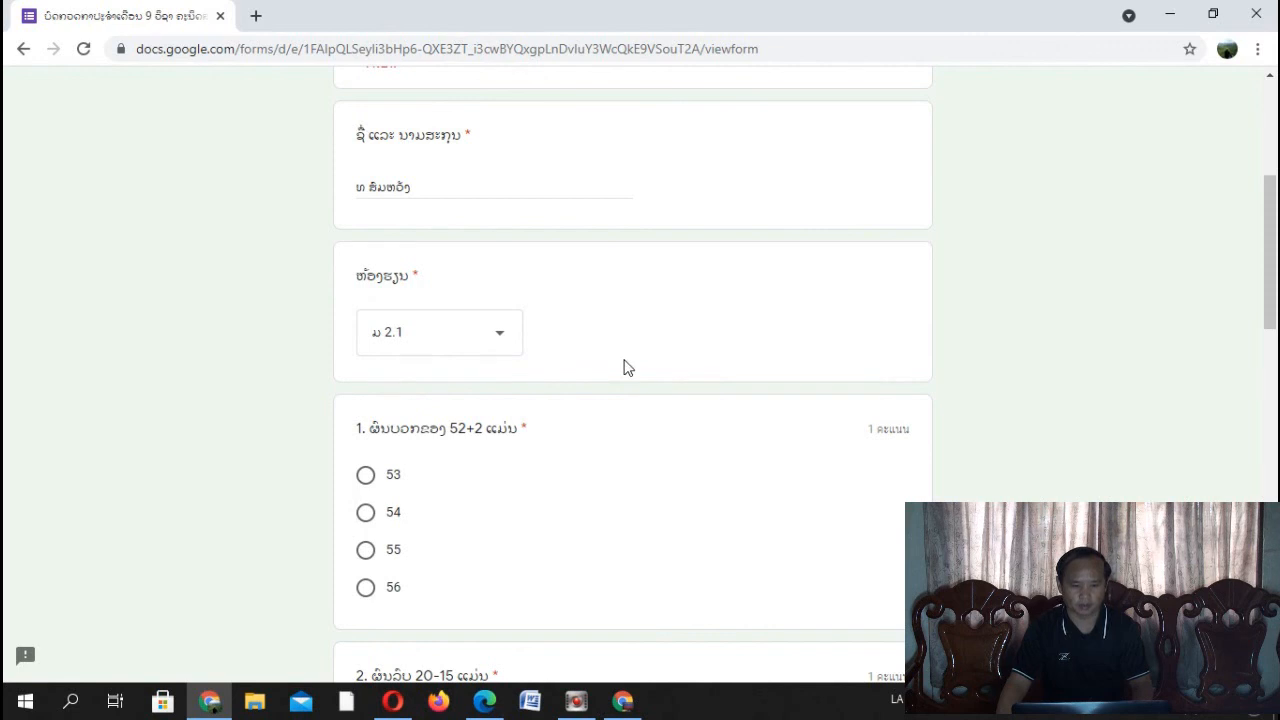
# Step: Answer question 1 (52+2) with 54 and question 2 (20-15) with 5
pyautogui.scroll(-2, 621, 367)
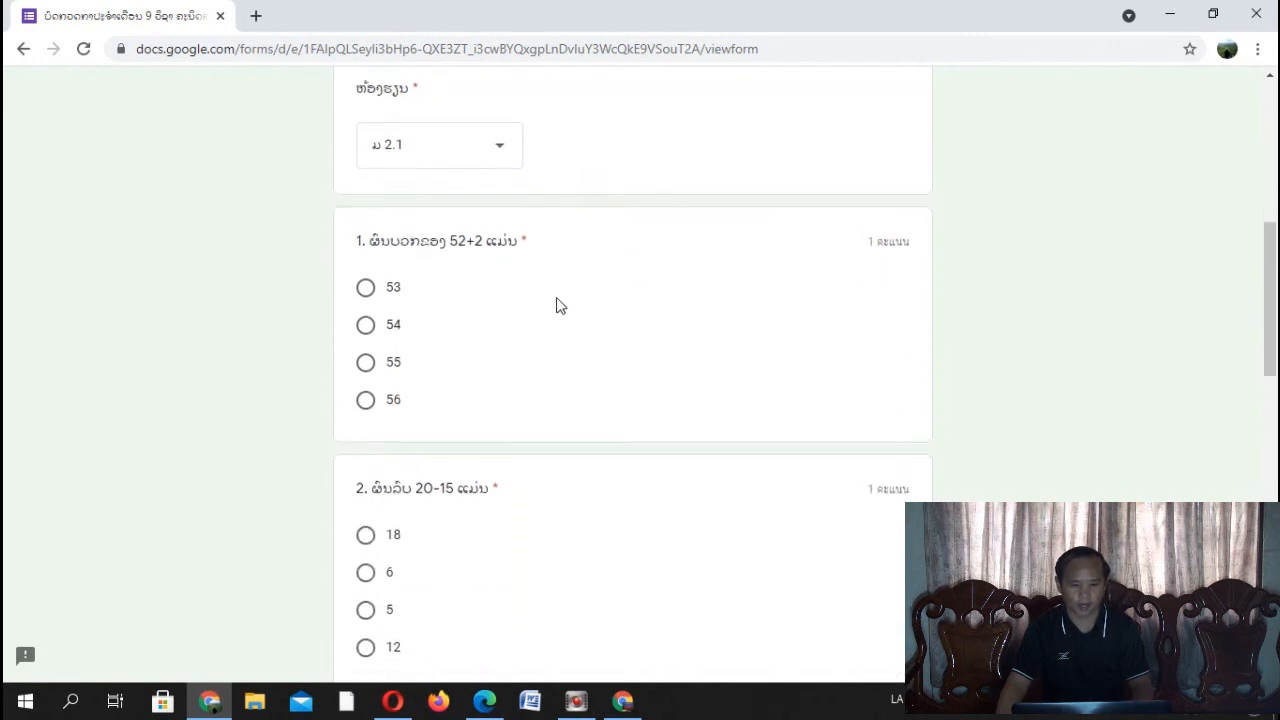
pyautogui.click(367, 290)
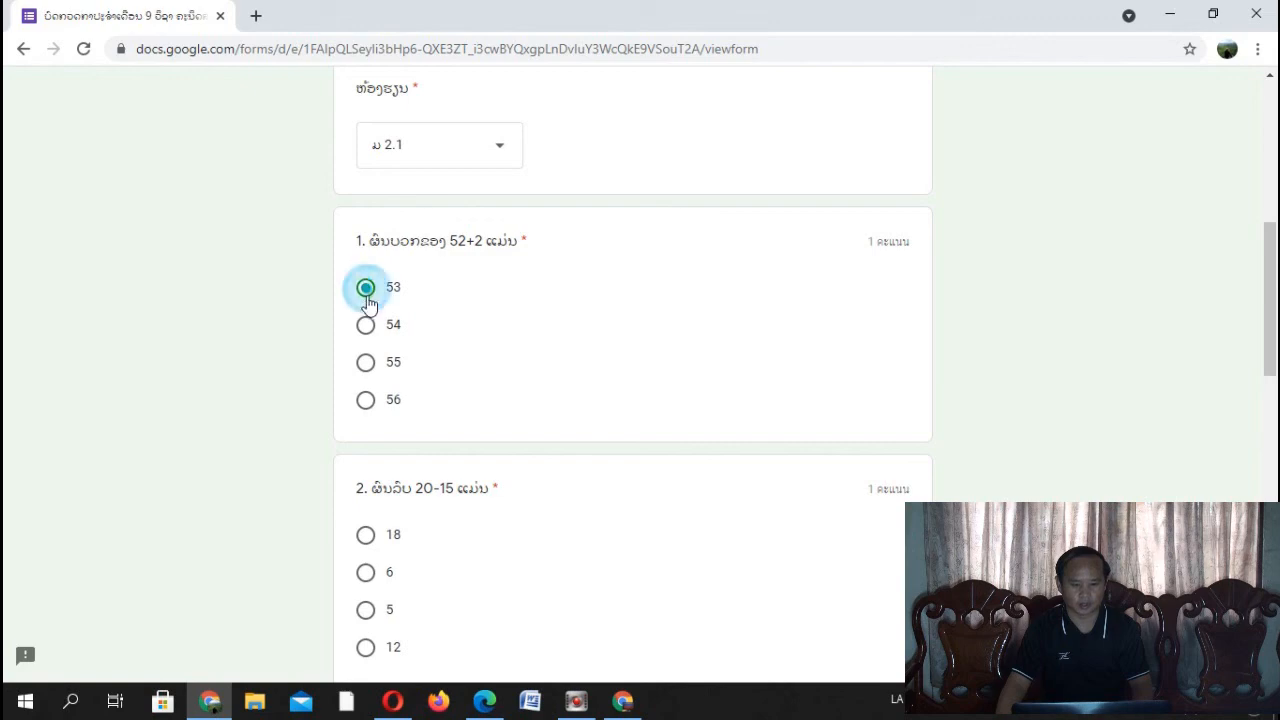
pyautogui.click(366, 327)
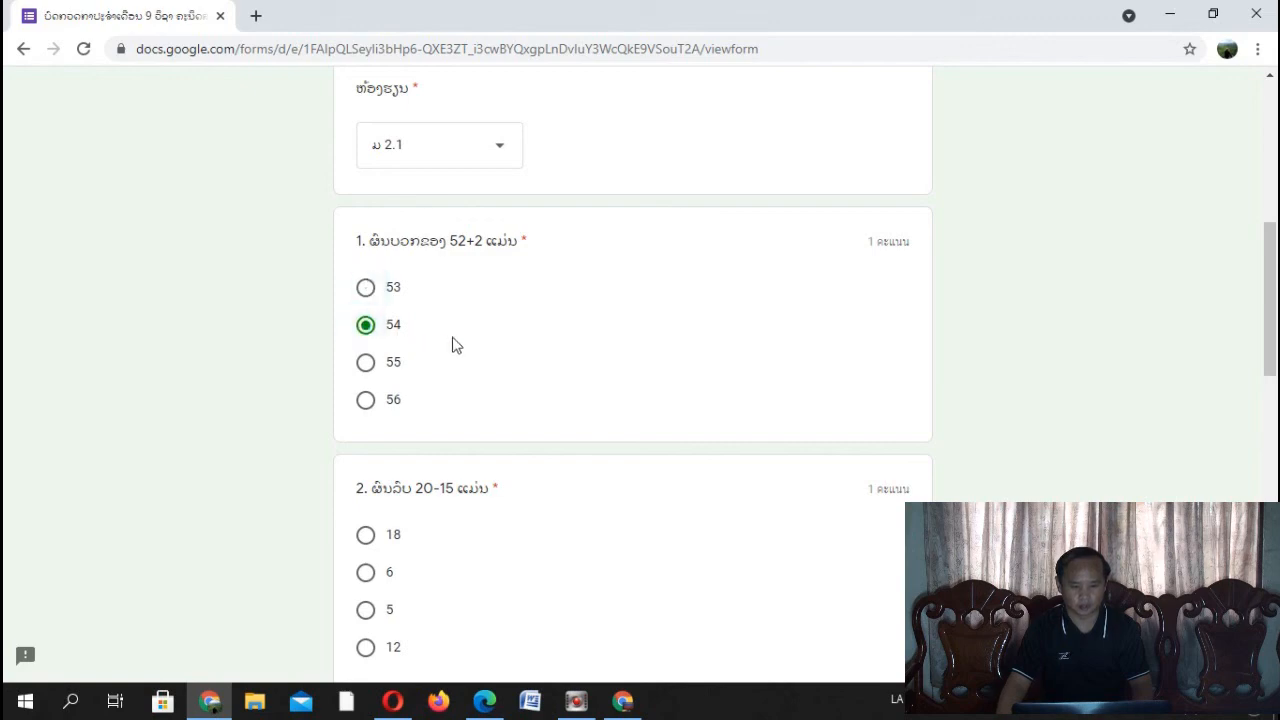
pyautogui.scroll(-2, 431, 386)
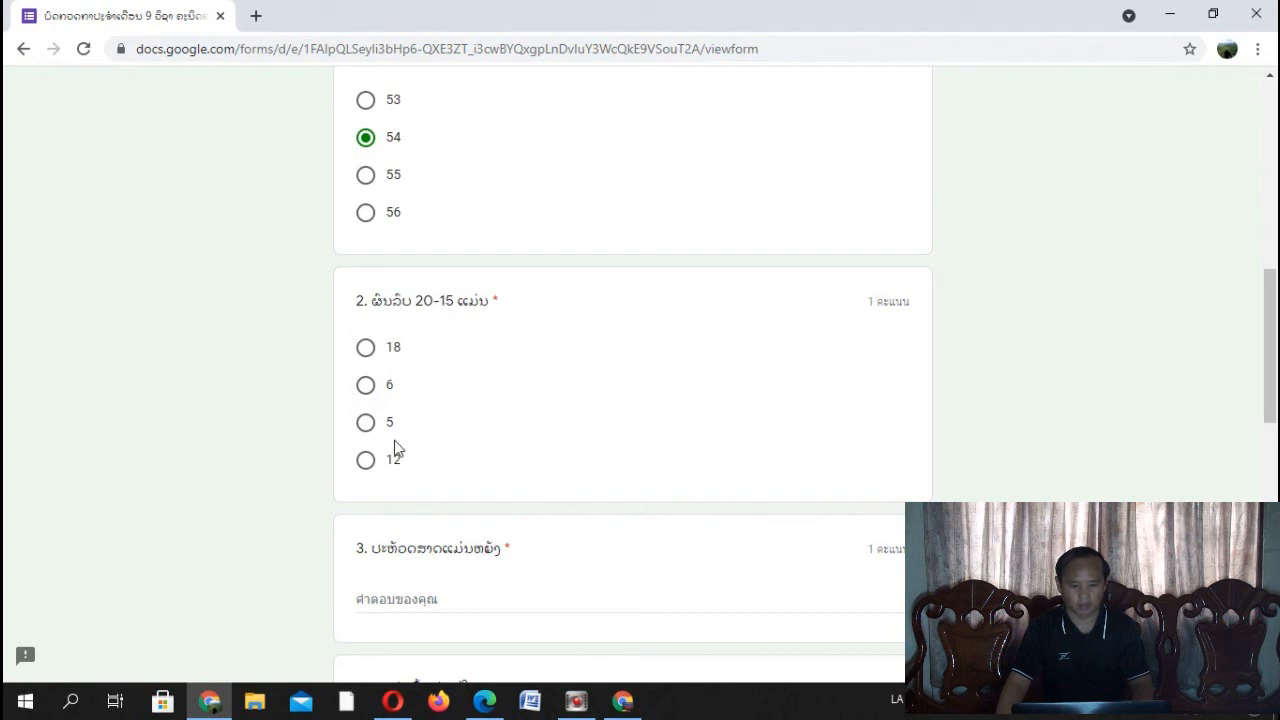
pyautogui.click(366, 426)
pyautogui.scroll(1, 440, 420)
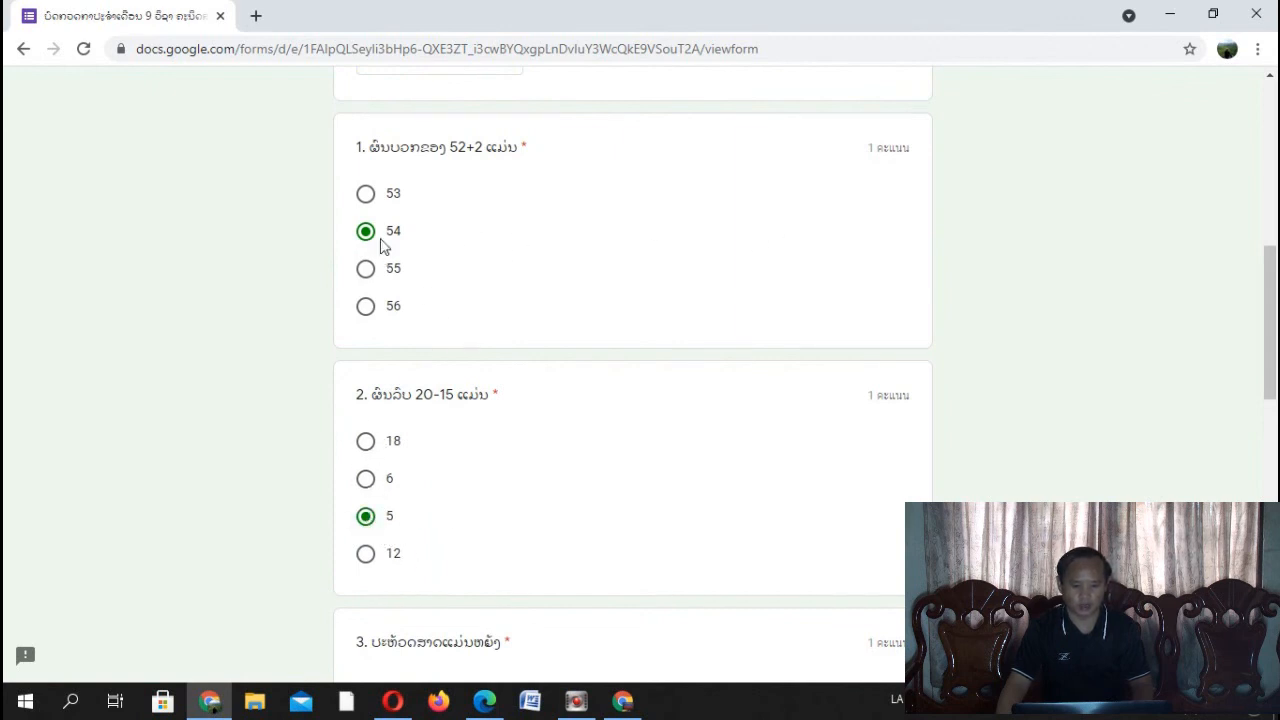
# Step: Answer the history question 3 with ປະຫວັດສາດແມ່ນ followed by about three lines of repeated ກ filler letters
pyautogui.scroll(-2, 418, 355)
pyautogui.scroll(-2, 420, 369)
pyautogui.click(417, 321)
pyautogui.write('ກ')
pyautogui.press('BackSpace')
pyautogui.write('ບະຫ້')
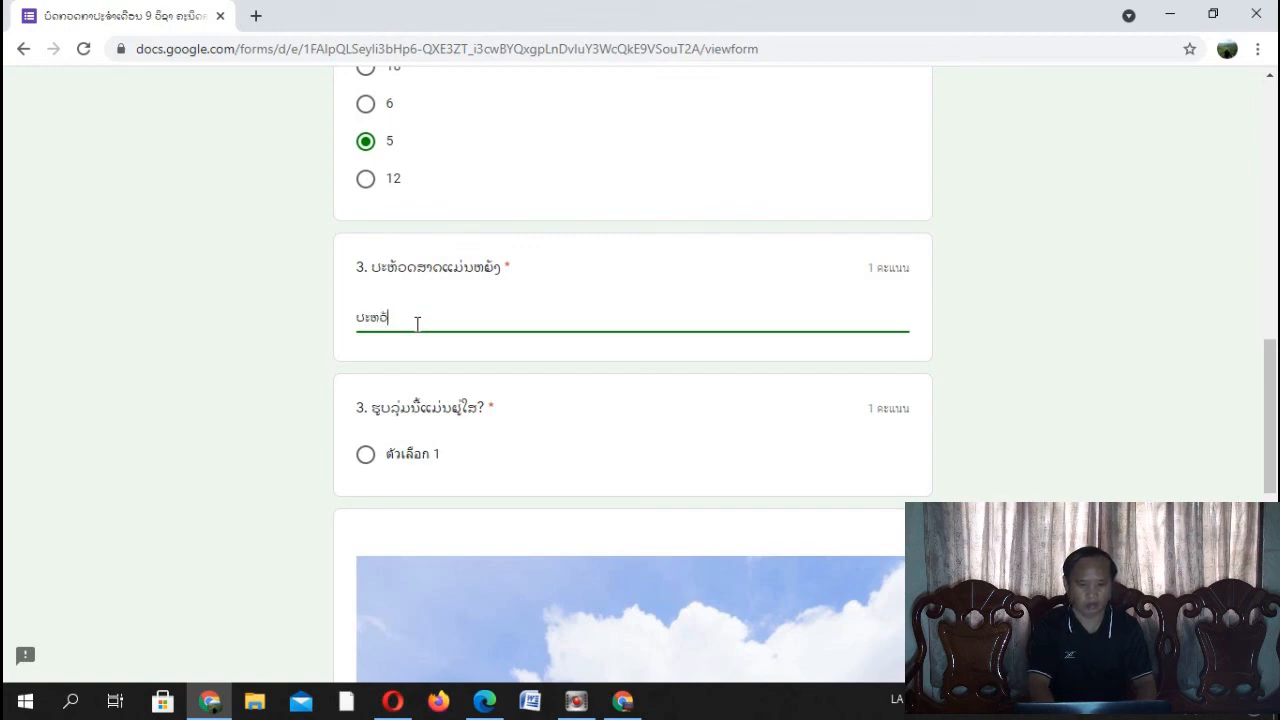
pyautogui.write('ວັດສາດແມ່ນກກກກ')
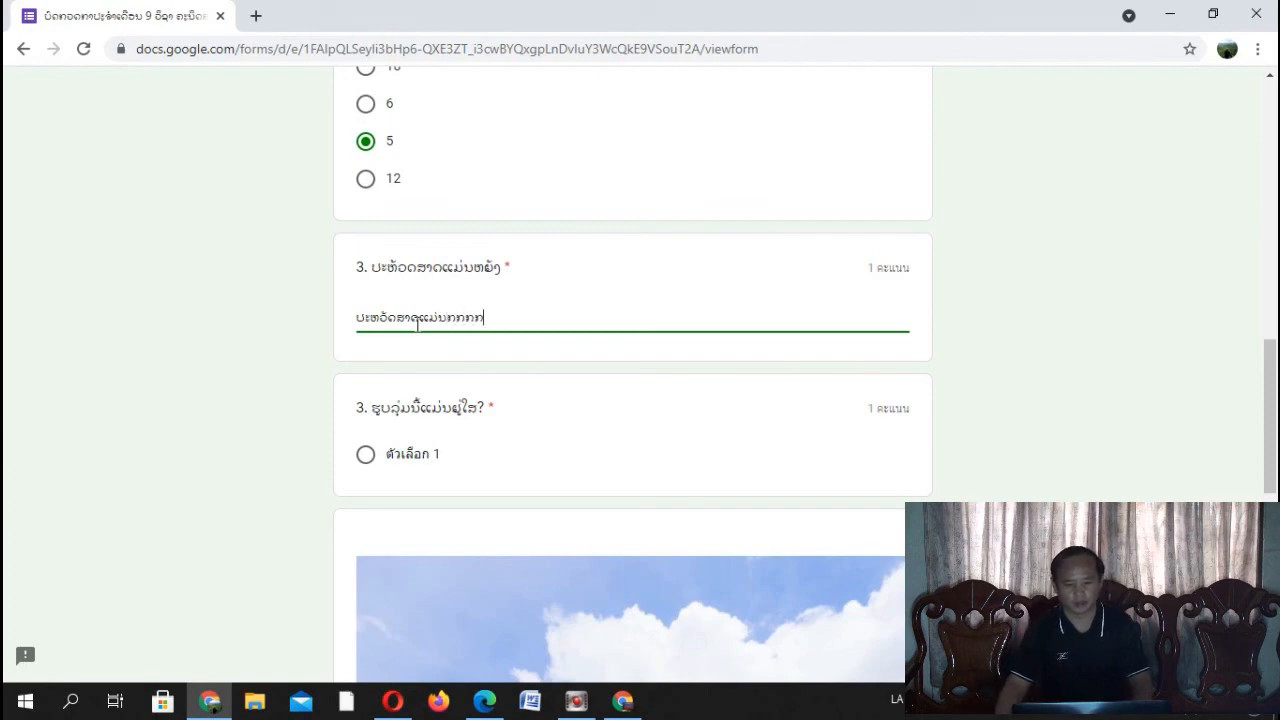
pyautogui.write('ກກກກກກກກກກກກກກກກກກກກກກກກກກກກກກກກກກກກກກກກກກກກກກກກກກກກກກກກກກກກກກກກກກກກກກກກກກກກກກກກກກກກກກກກກກກກກກກກກກກກກກກກກກກກກກກກກກກກກກກກກກກກກກກກກກກກກກກກກກກກກກກກກກກກກກກກກກກກກກກກກກ')
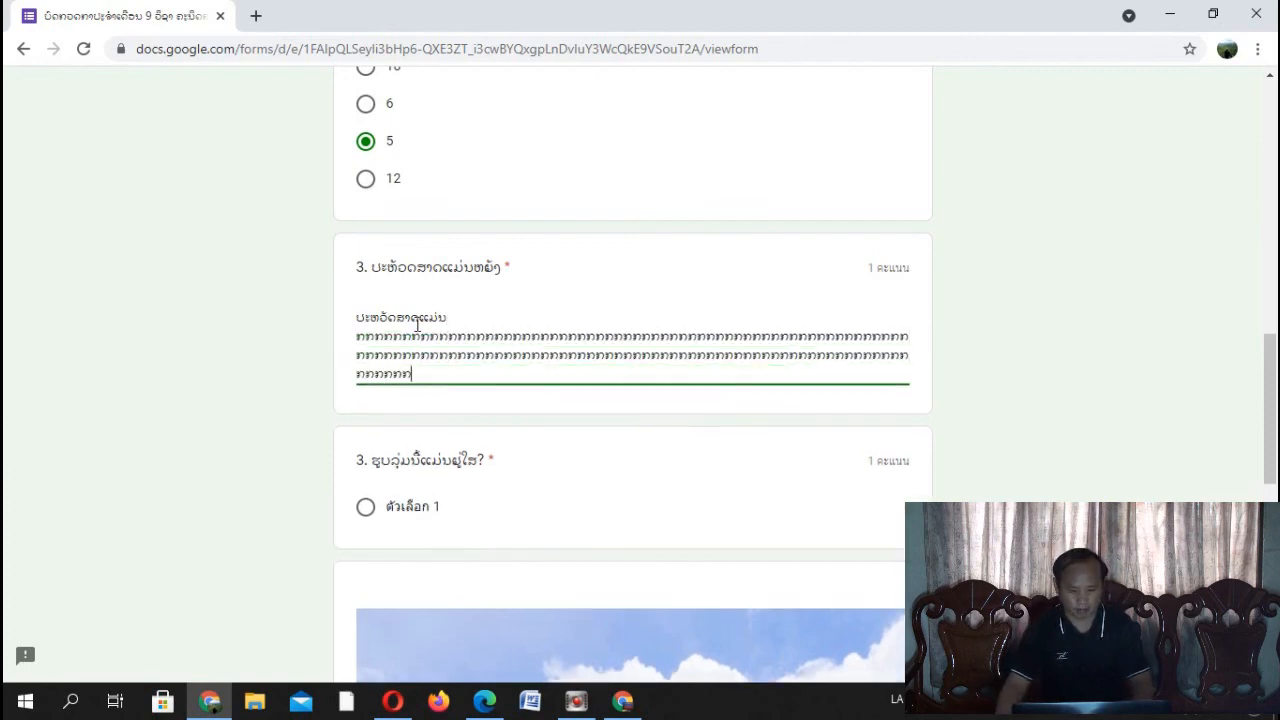
pyautogui.write('ກກກກກກກກກກກກກກກກກກກກກກກກກກກກກກກກກກກກກກກກກກກກກກກກກກກກກກກກກກກກກກກກກກກກກກກກກກກກກກກກກກກກກກກກກກກກກກກກກກກກກກກກກກກກກກກກກກກກກກກ')
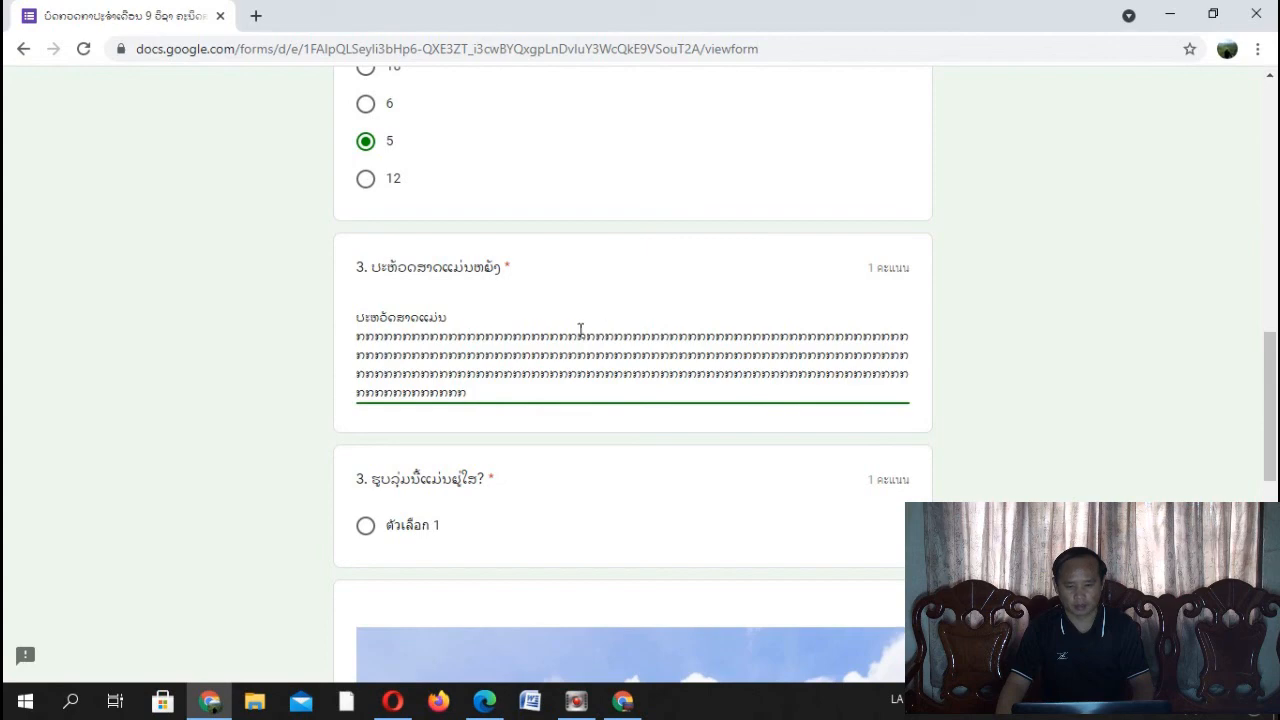
pyautogui.click(876, 270)
pyautogui.click(876, 270)
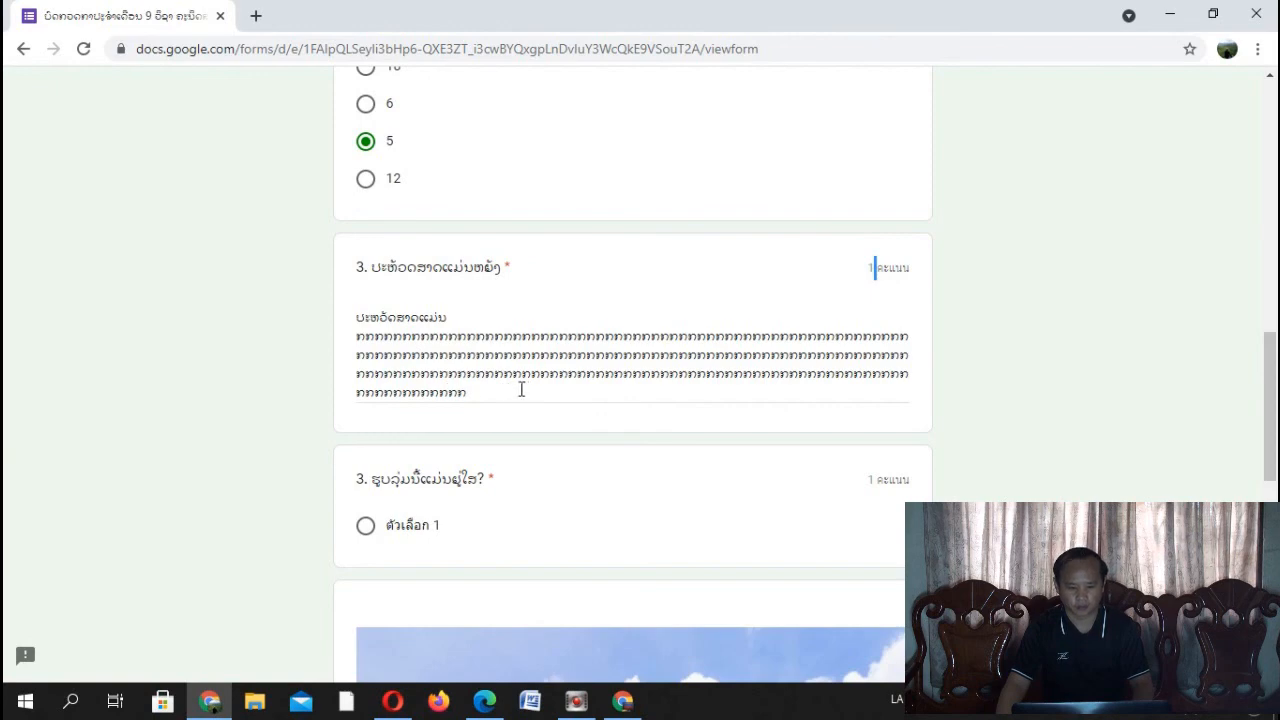
# Step: Select ตัวเลือก 1 for the question ຮູບລຸ່ມນີ້ແມ່ນຢູ່ໃສ? and submit the second response
pyautogui.scroll(-4, 521, 389)
pyautogui.click(364, 150)
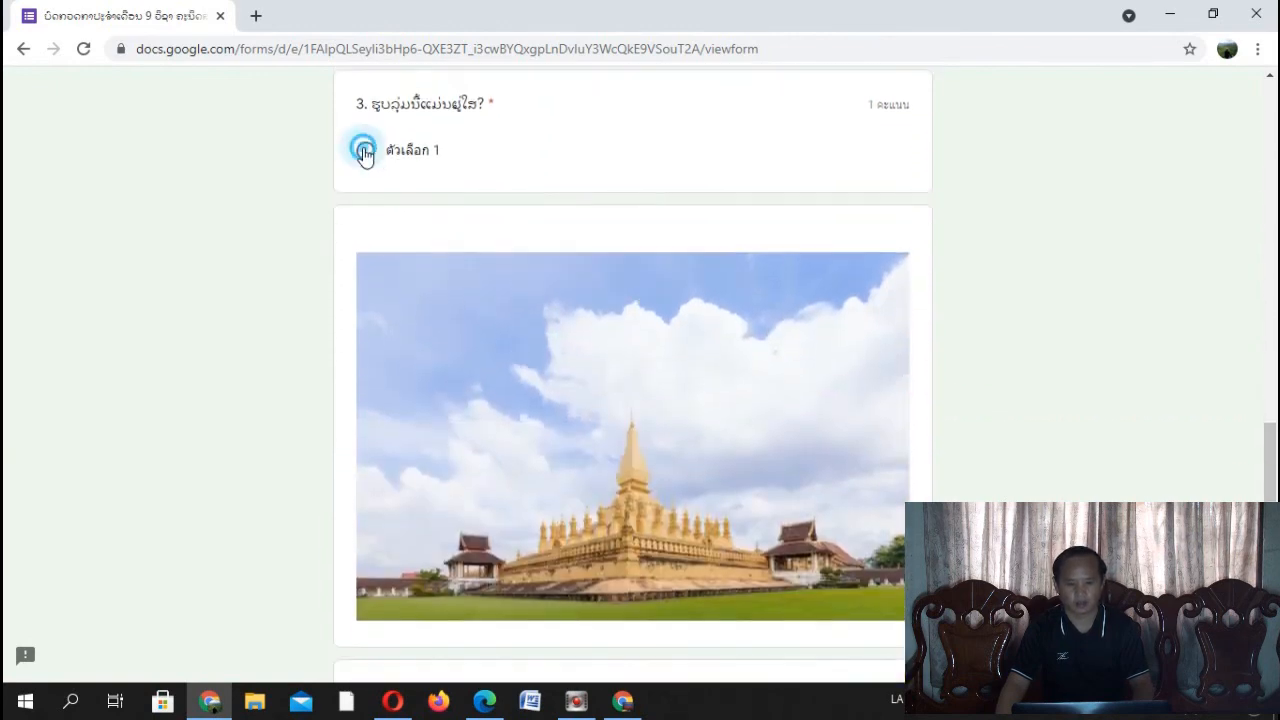
pyautogui.scroll(-4, 537, 369)
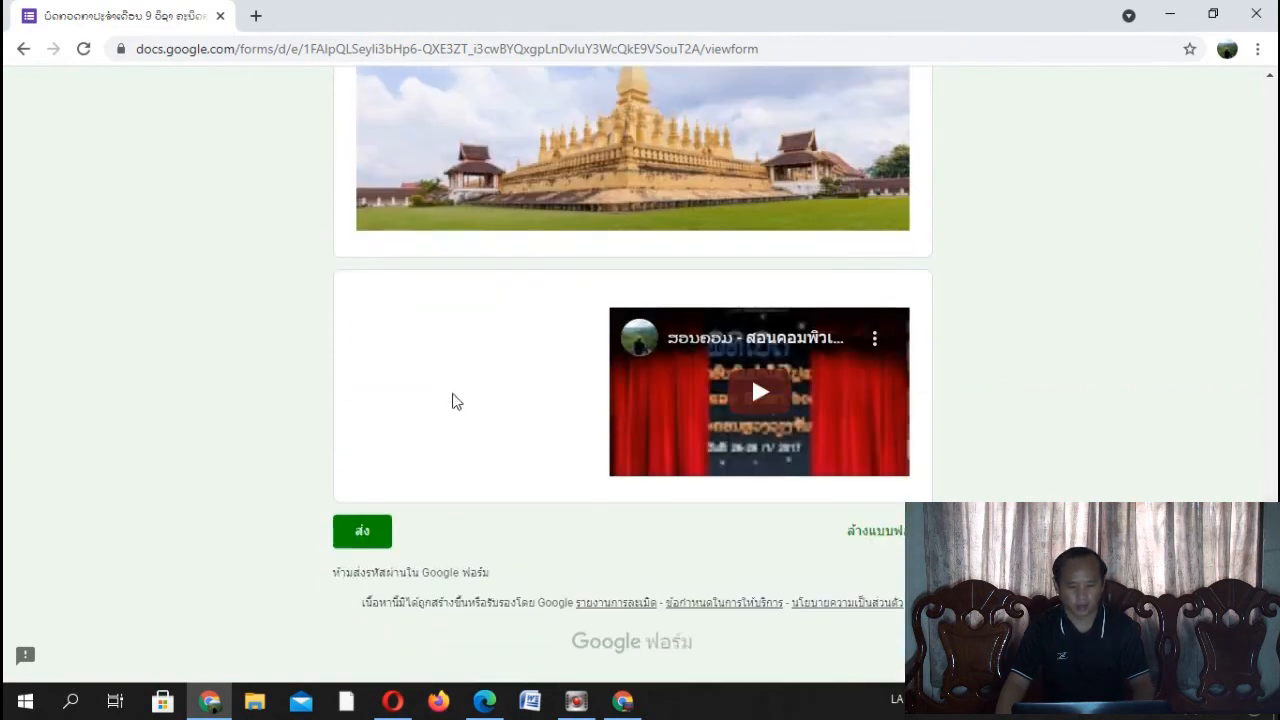
pyautogui.click(365, 533)
pyautogui.click(363, 540)
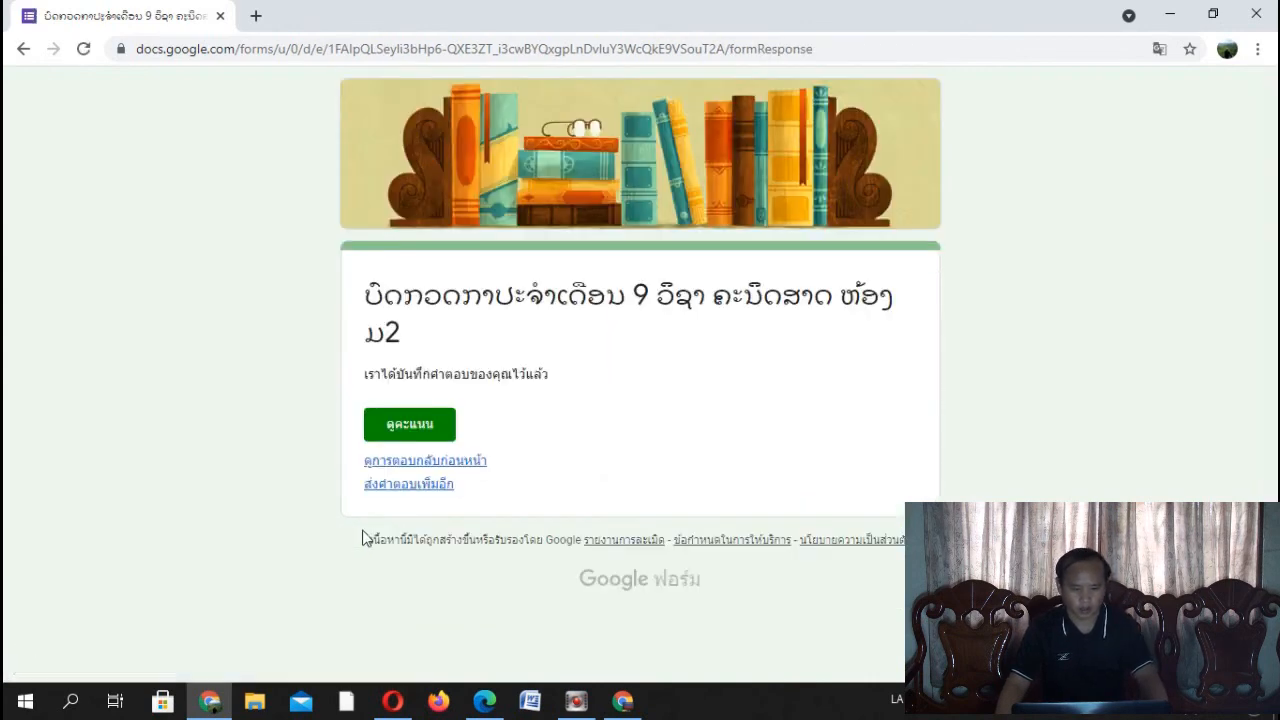
# Step: View the second response's score page and examine its total score
pyautogui.click(432, 424)
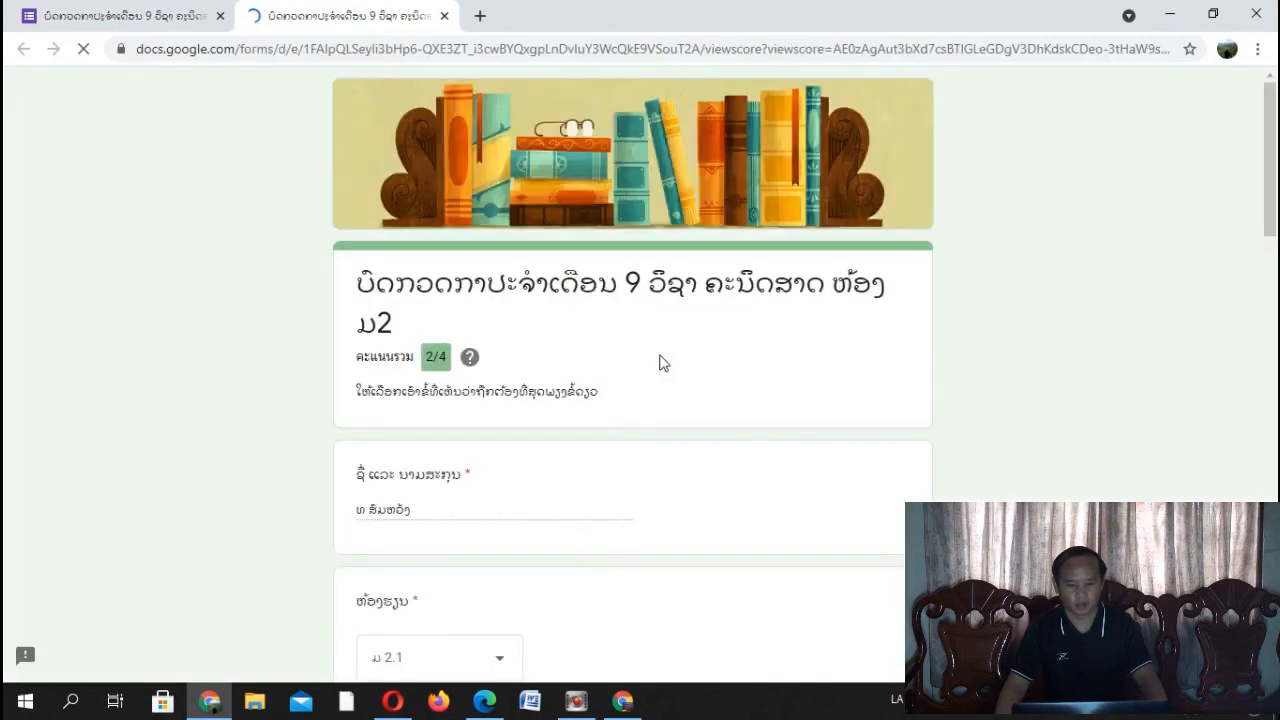
pyautogui.scroll(-1, 455, 365)
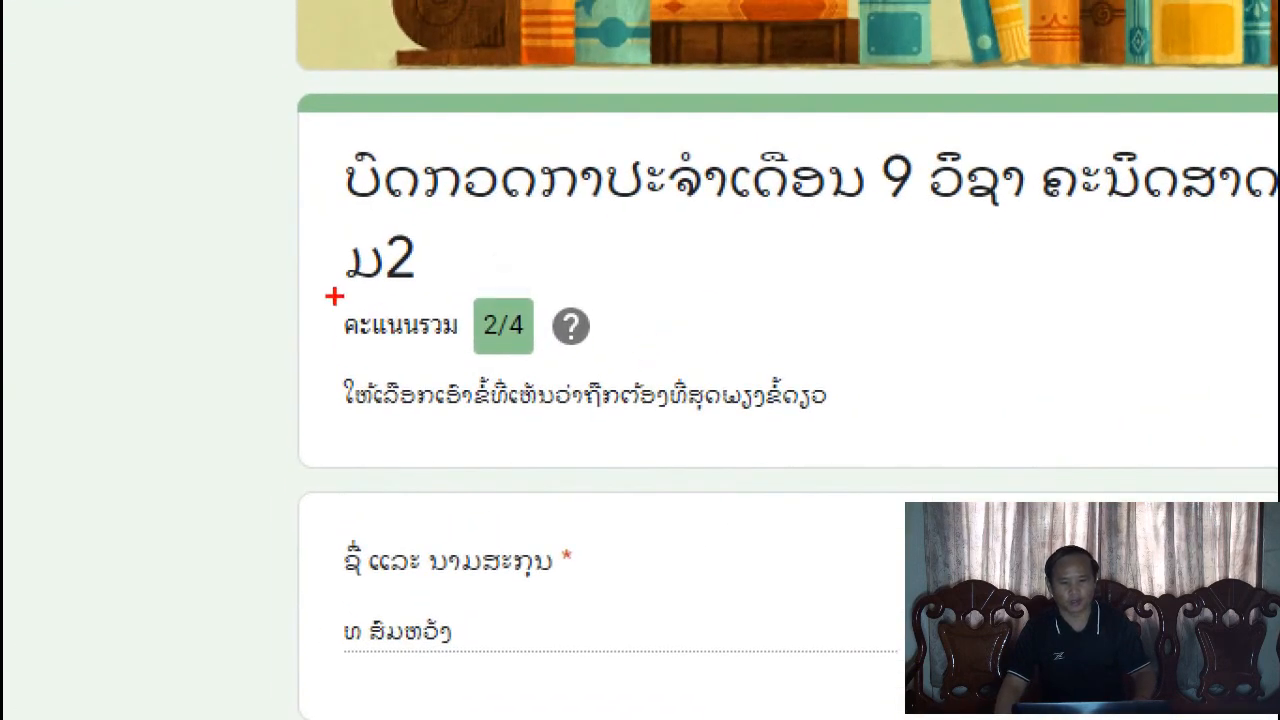
pyautogui.moveTo(320, 297); pyautogui.dragTo(369, 325)
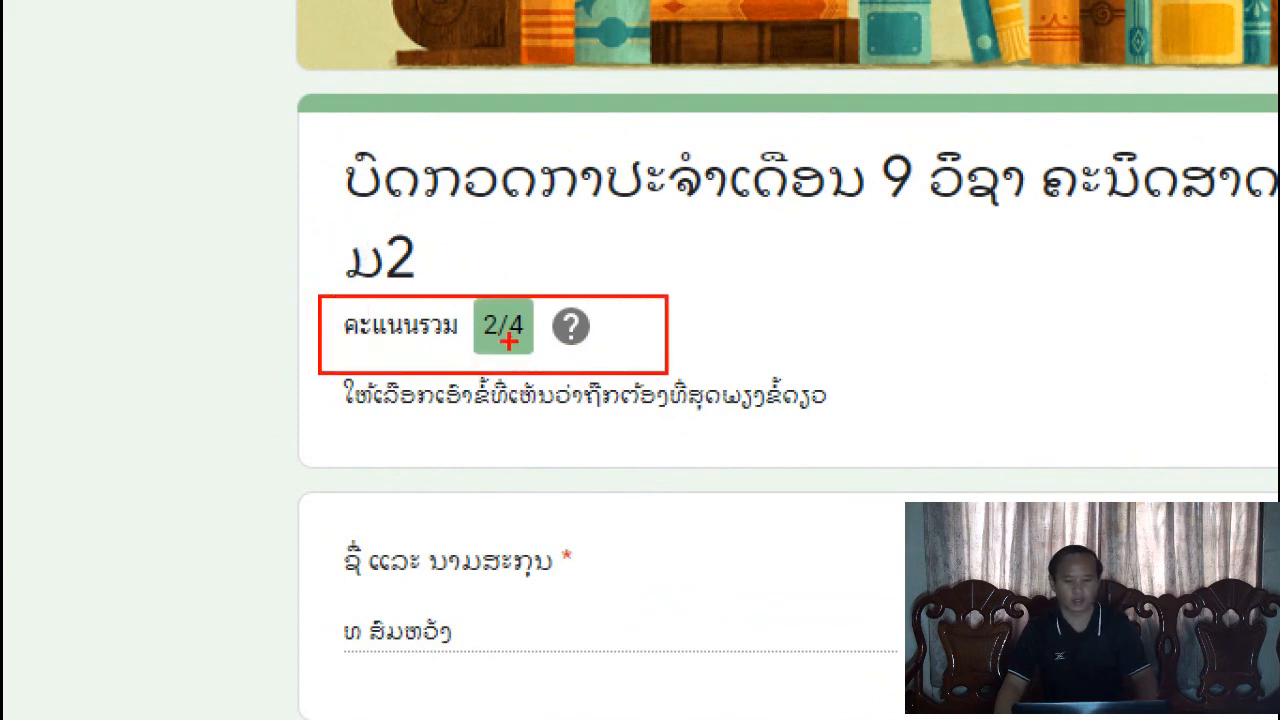
pyautogui.press('Escape')
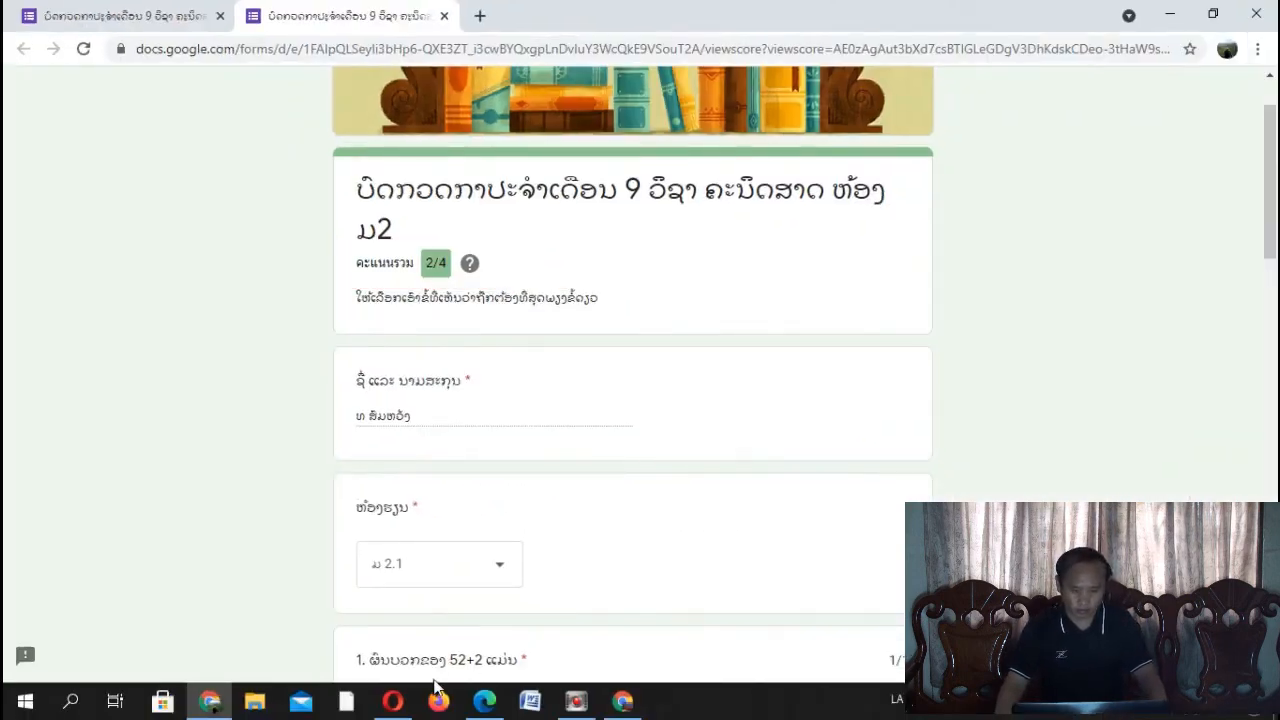
# Step: Switch back to the quiz's editor window and open its collected responses
pyautogui.click(622, 700)
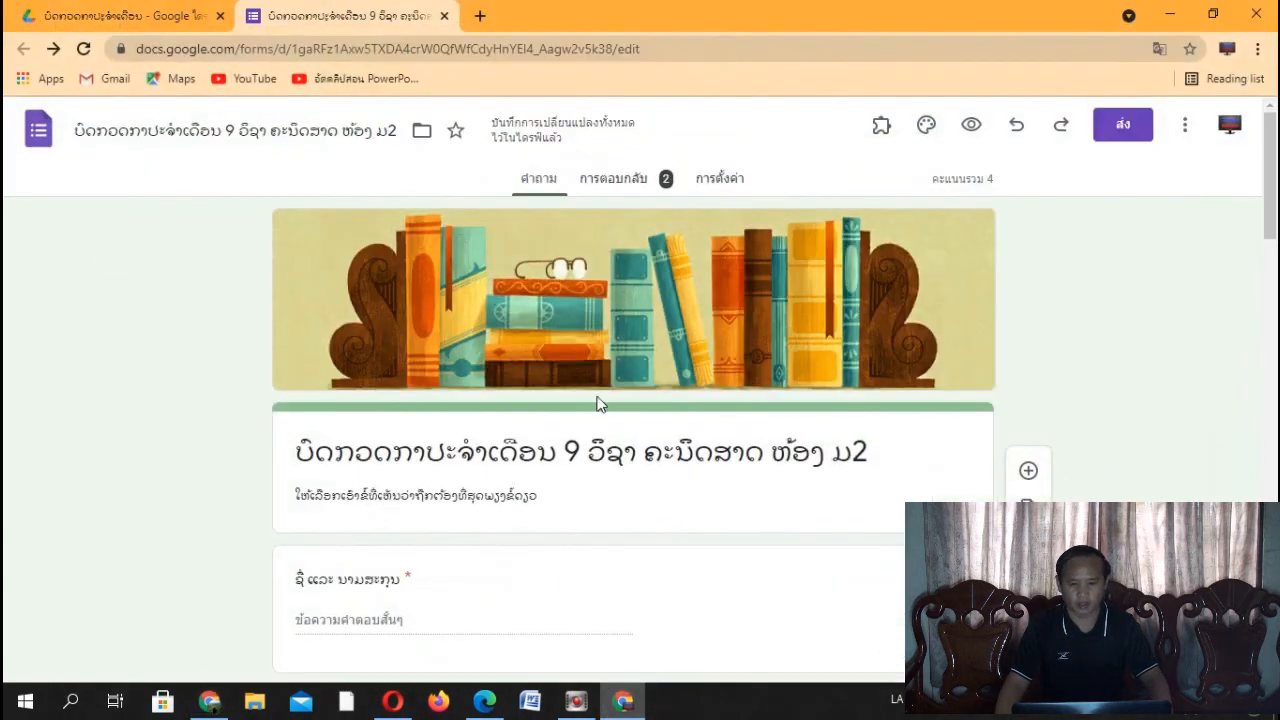
pyautogui.click(703, 48)
pyautogui.press('Return')
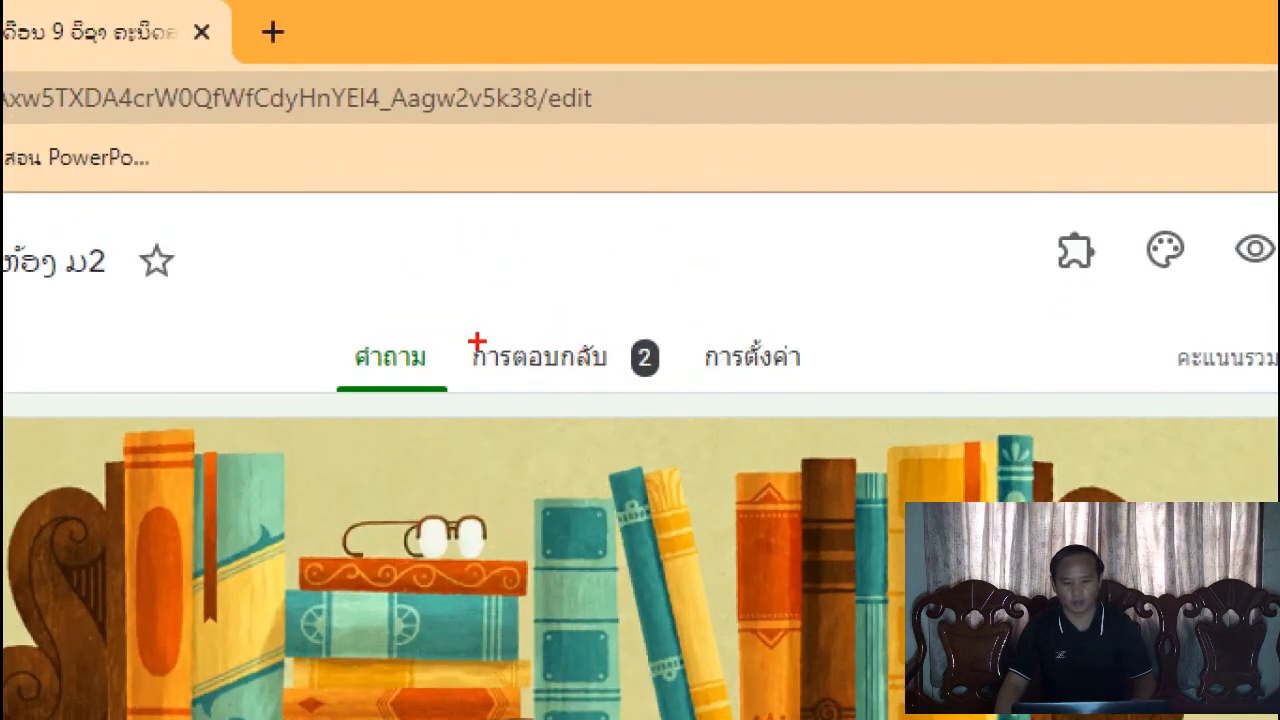
pyautogui.moveTo(446, 320)
pyautogui.mouseDown()
pyautogui.moveTo(517, 374)
pyautogui.moveTo(690, 397)
pyautogui.mouseUp()
pyautogui.moveTo(698, 327)
pyautogui.mouseDown()
pyautogui.moveTo(737, 251)
pyautogui.moveTo(856, 155)
pyautogui.mouseUp()
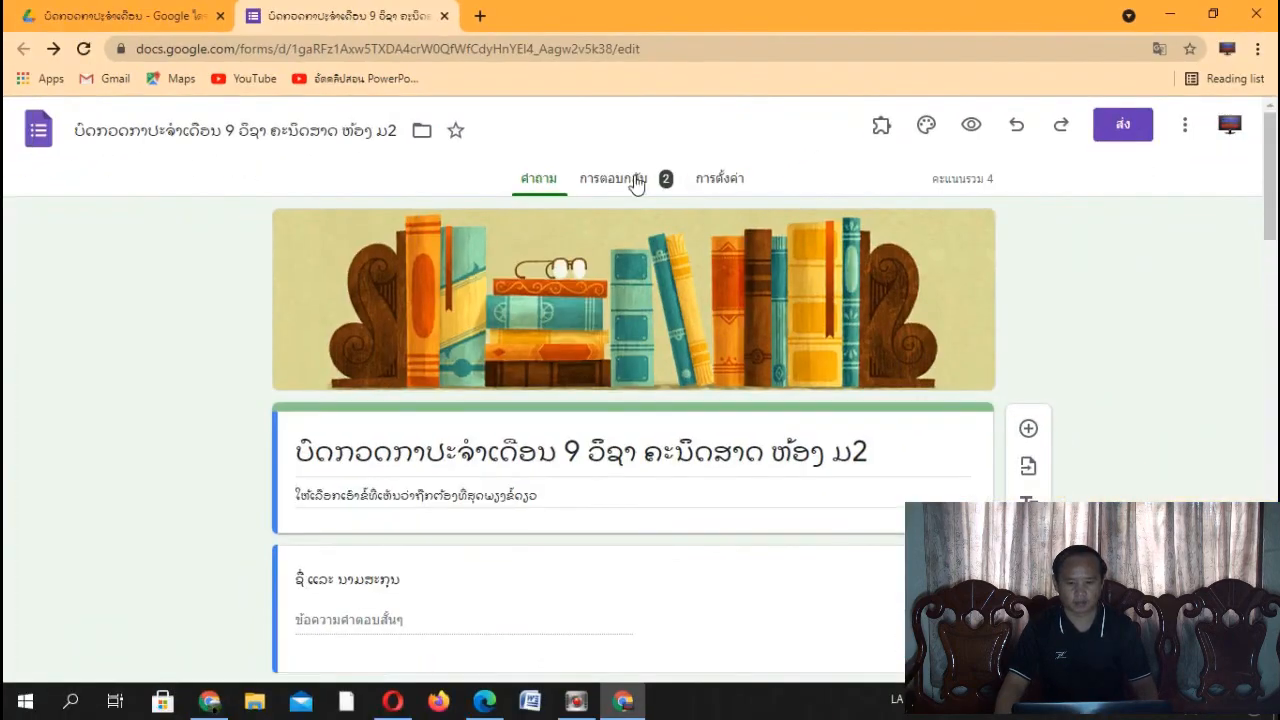
pyautogui.click(604, 231)
# Step: Examine the response summary, including score insights, respondent names, the classroom chart and the answers to each question
pyautogui.scroll(-1, 661, 265)
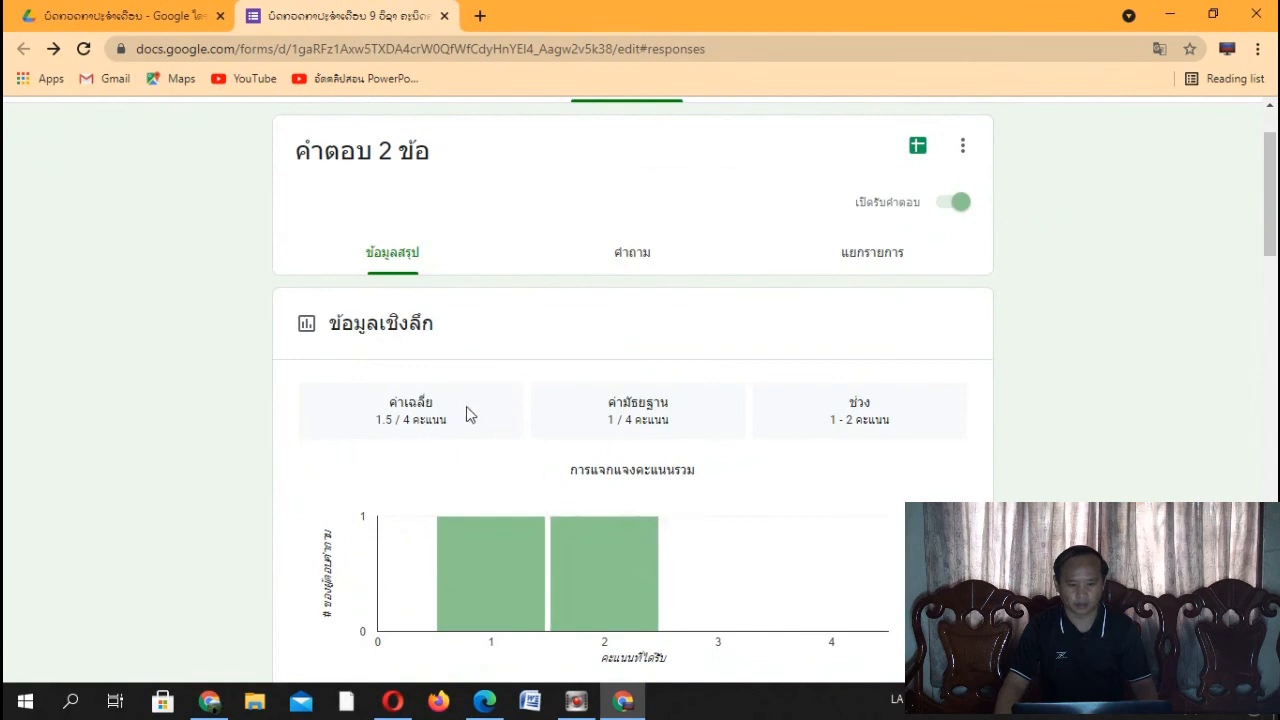
pyautogui.scroll(1, 529, 363)
pyautogui.scroll(-2, 562, 370)
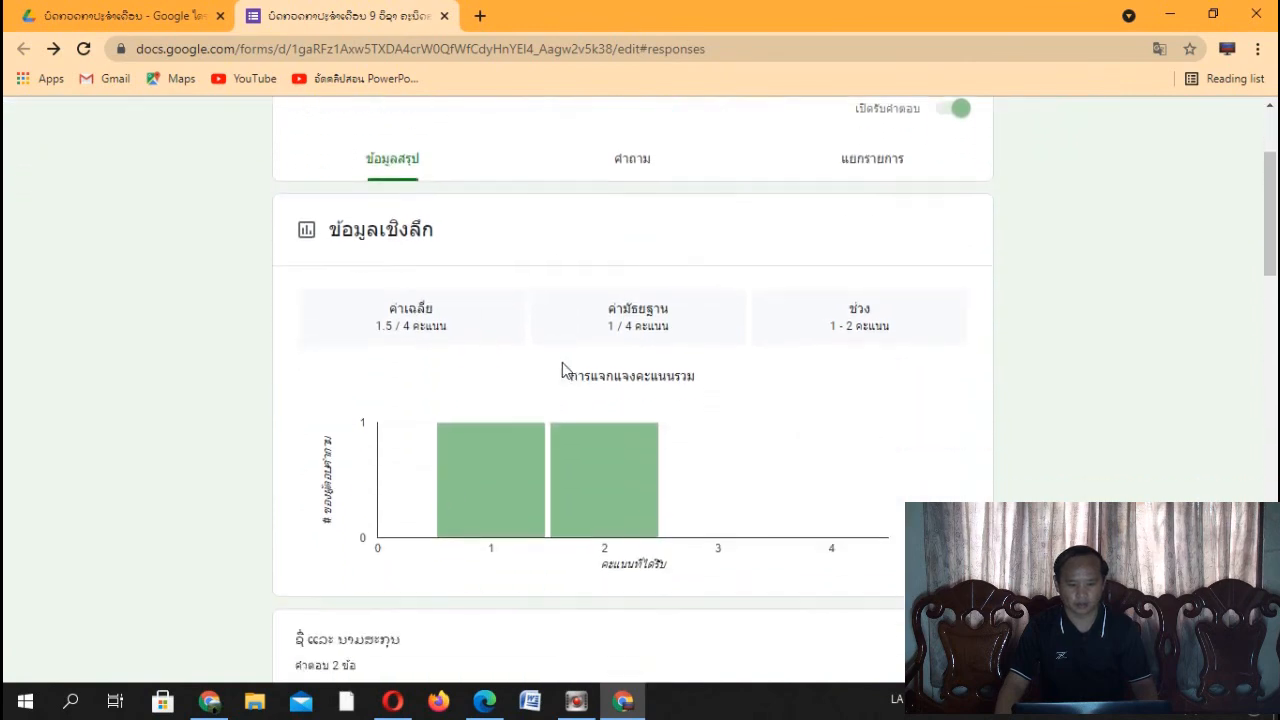
pyautogui.scroll(-4, 565, 368)
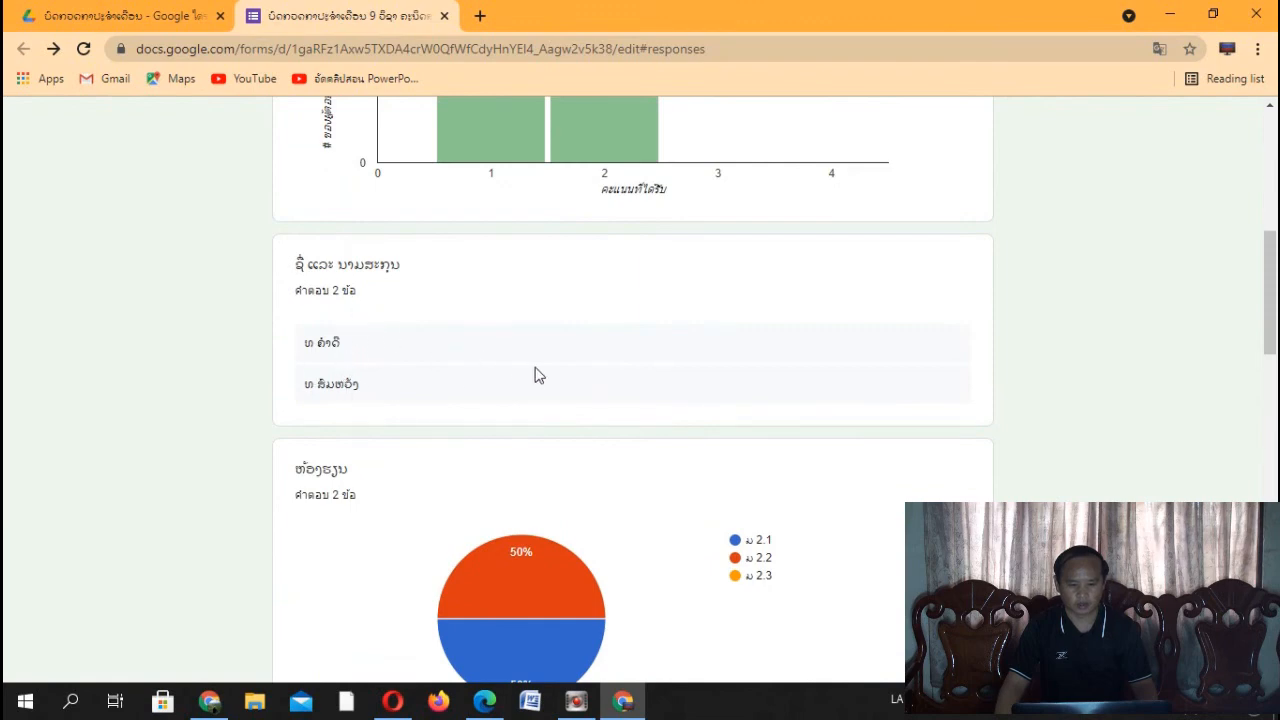
pyautogui.scroll(-3, 537, 375)
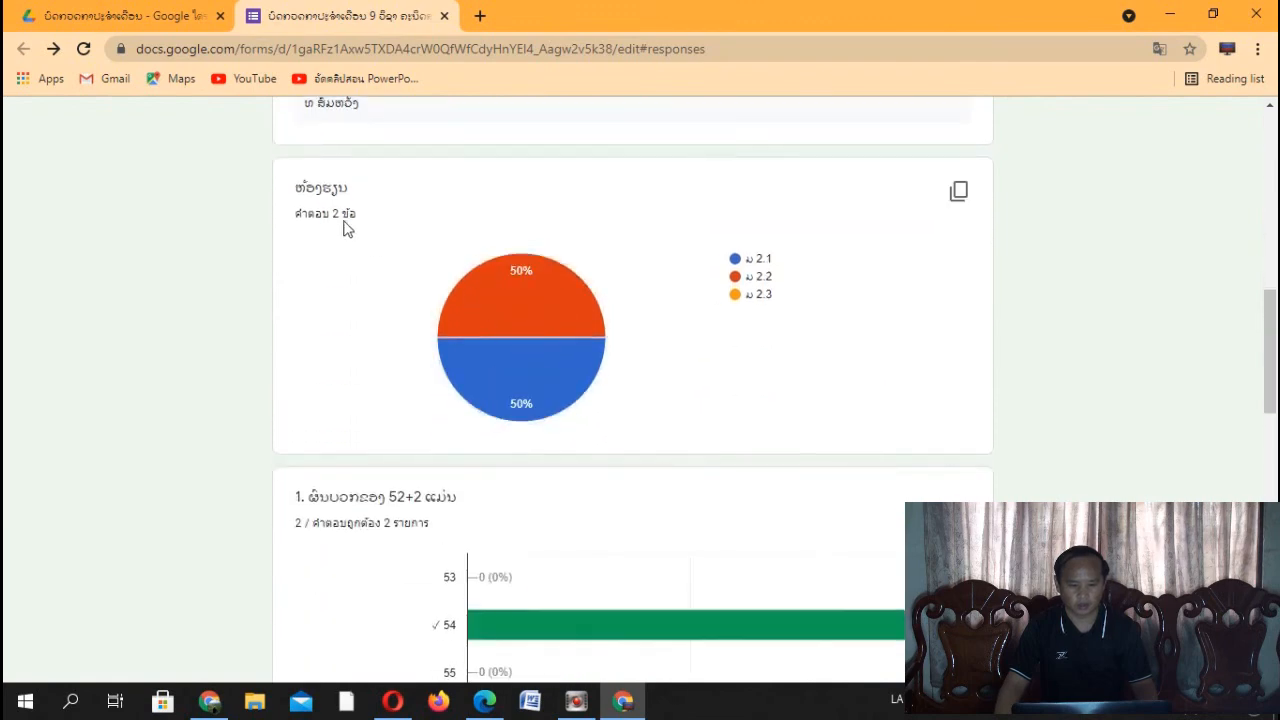
pyautogui.scroll(-2, 400, 250)
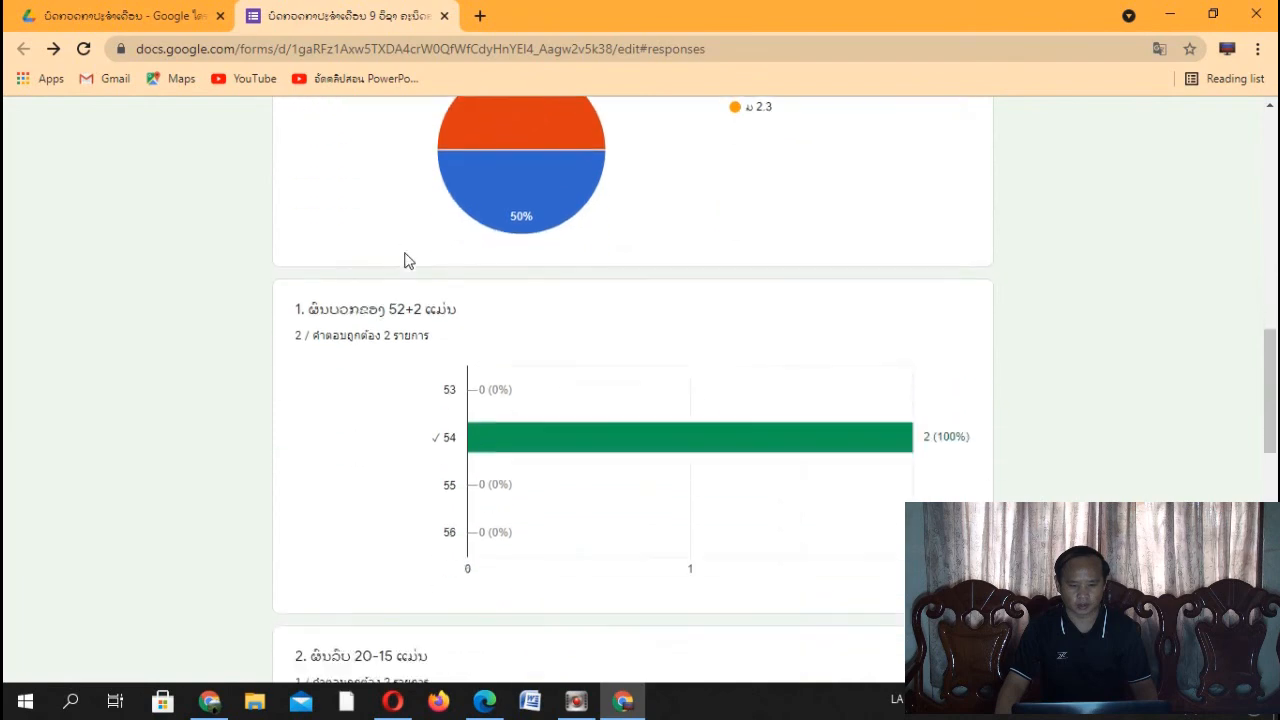
pyautogui.scroll(-4, 440, 326)
pyautogui.scroll(-5, 449, 329)
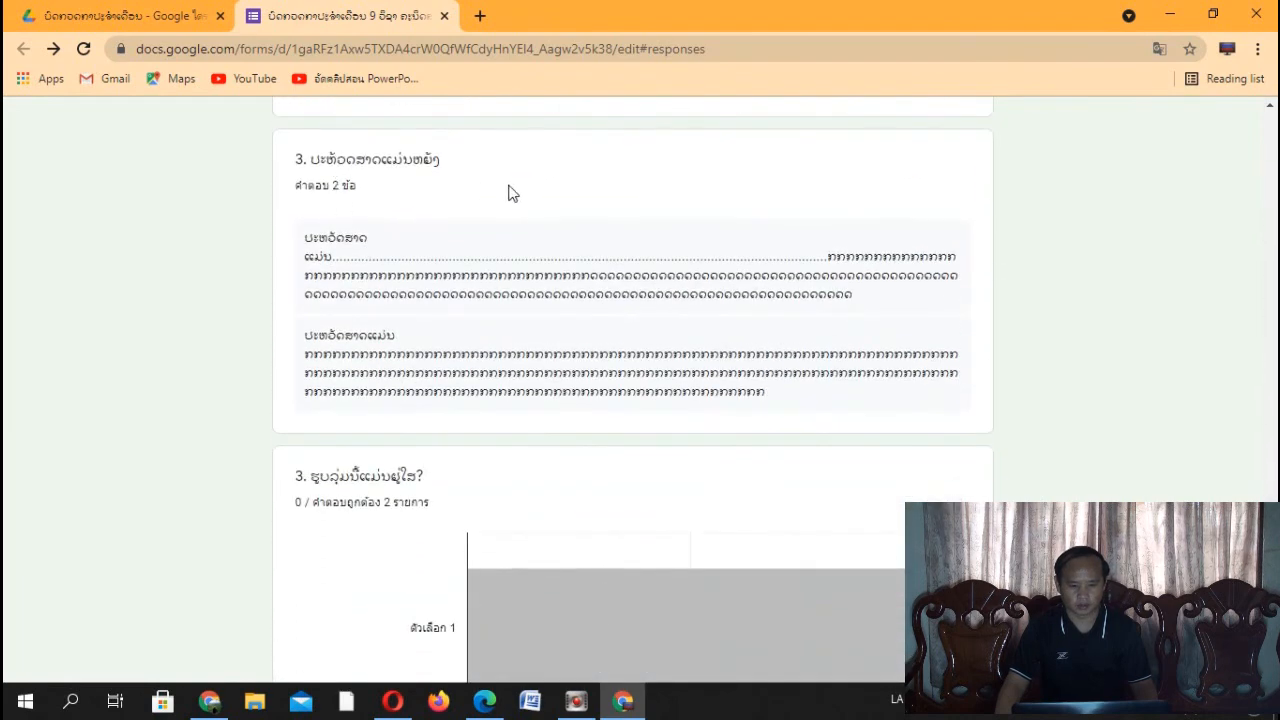
pyautogui.scroll(-2, 466, 434)
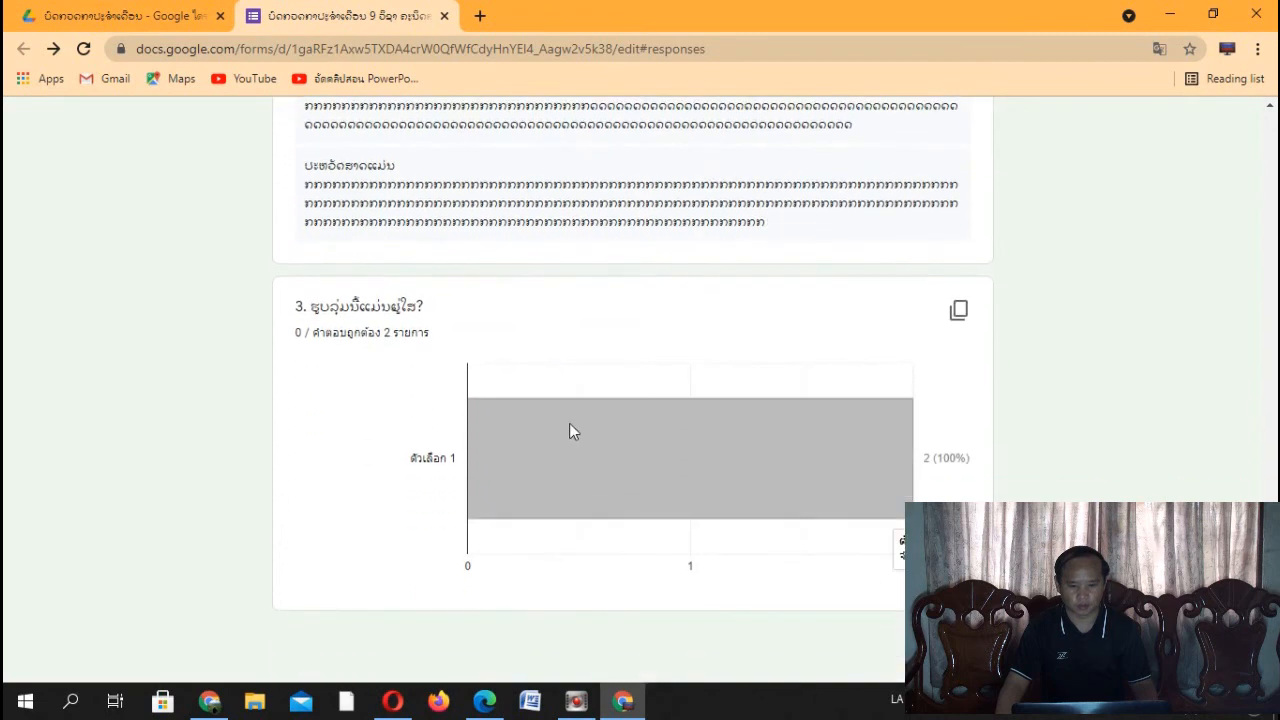
pyautogui.scroll(10, 666, 428)
pyautogui.scroll(10, 660, 427)
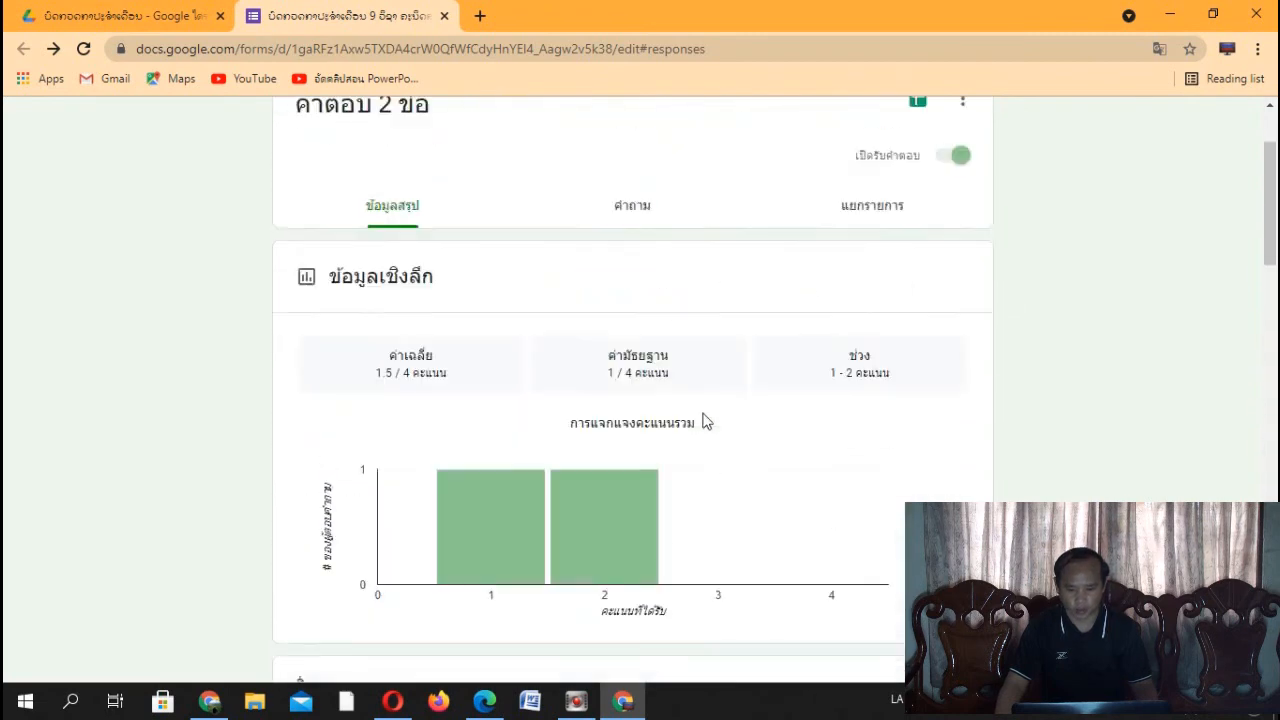
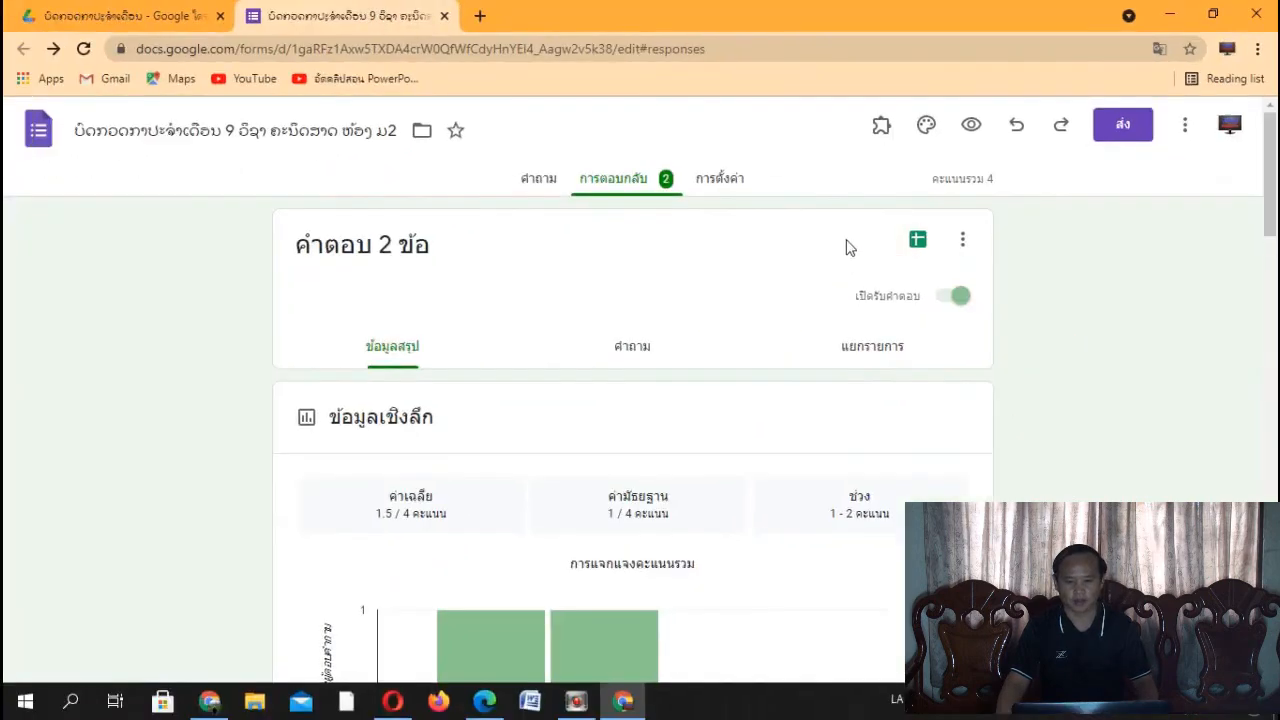
# Step: Create a new spreadsheet as the destination for the quiz responses
pyautogui.click(743, 291)
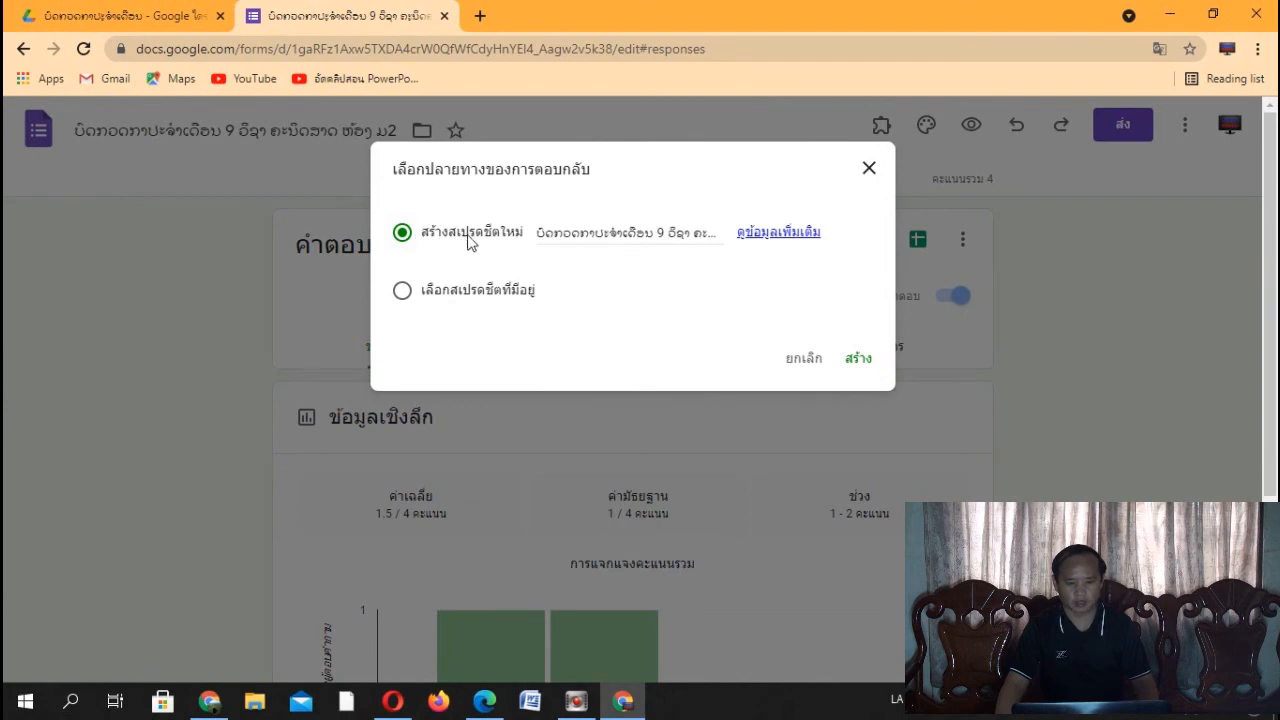
pyautogui.click(857, 360)
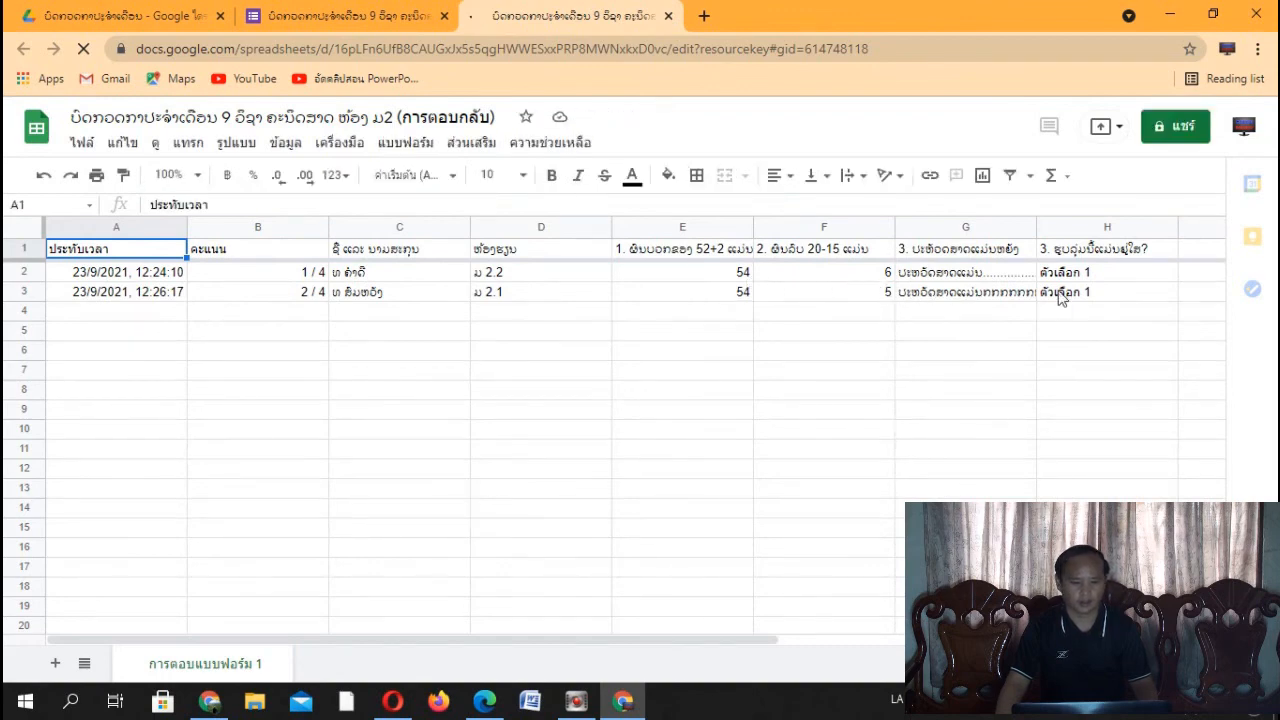
# Step: Examine the submission timestamps, scores and answers of both responses in the response spreadsheet
pyautogui.click(113, 294)
pyautogui.click(129, 277)
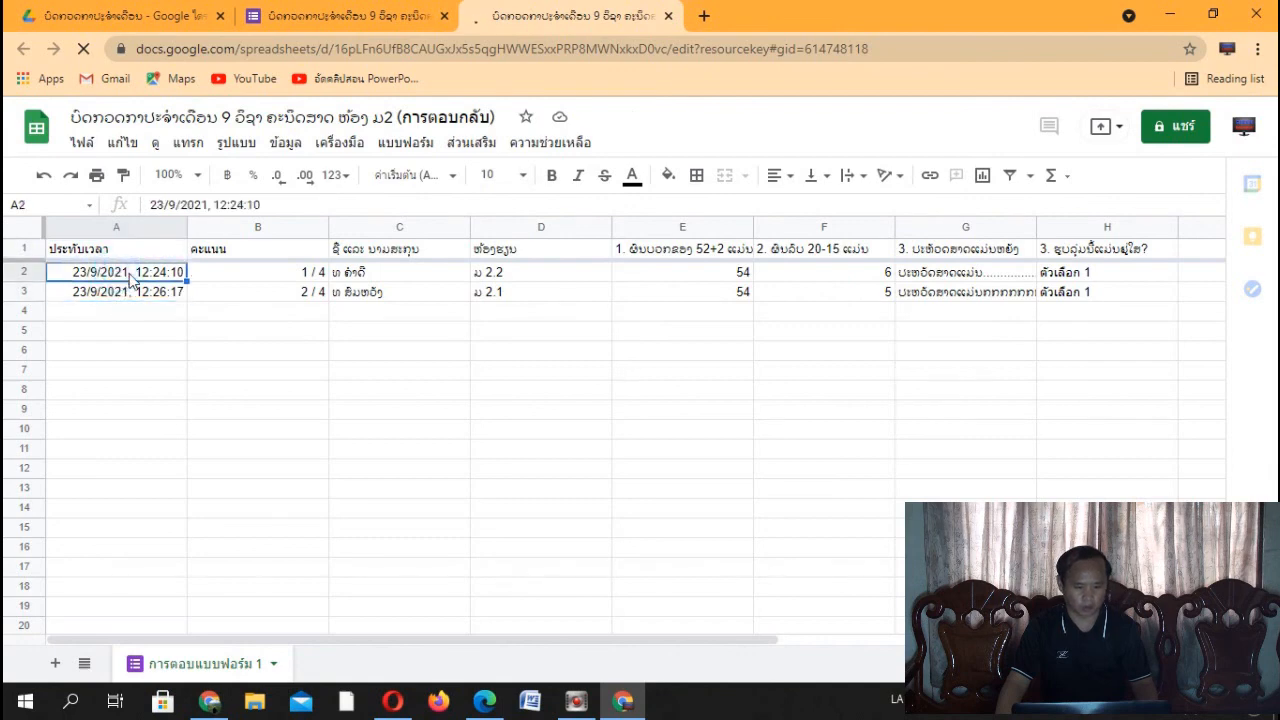
pyautogui.click(127, 292)
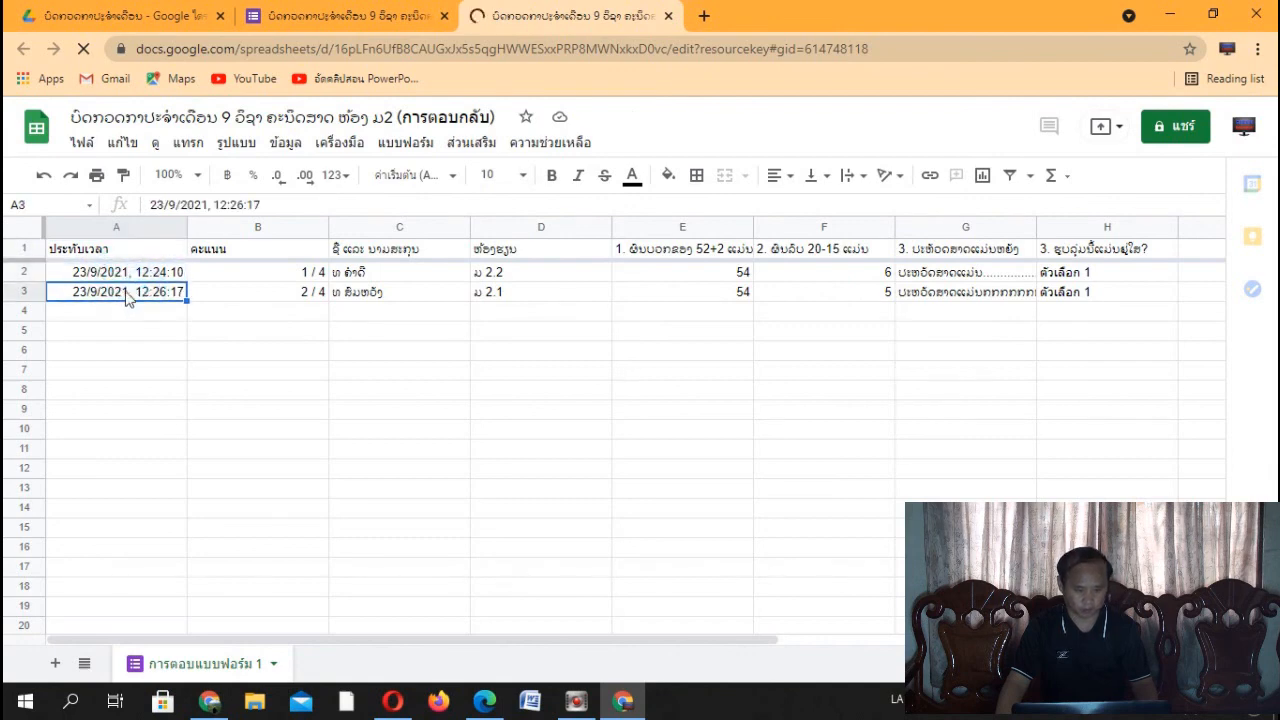
pyautogui.click(120, 271)
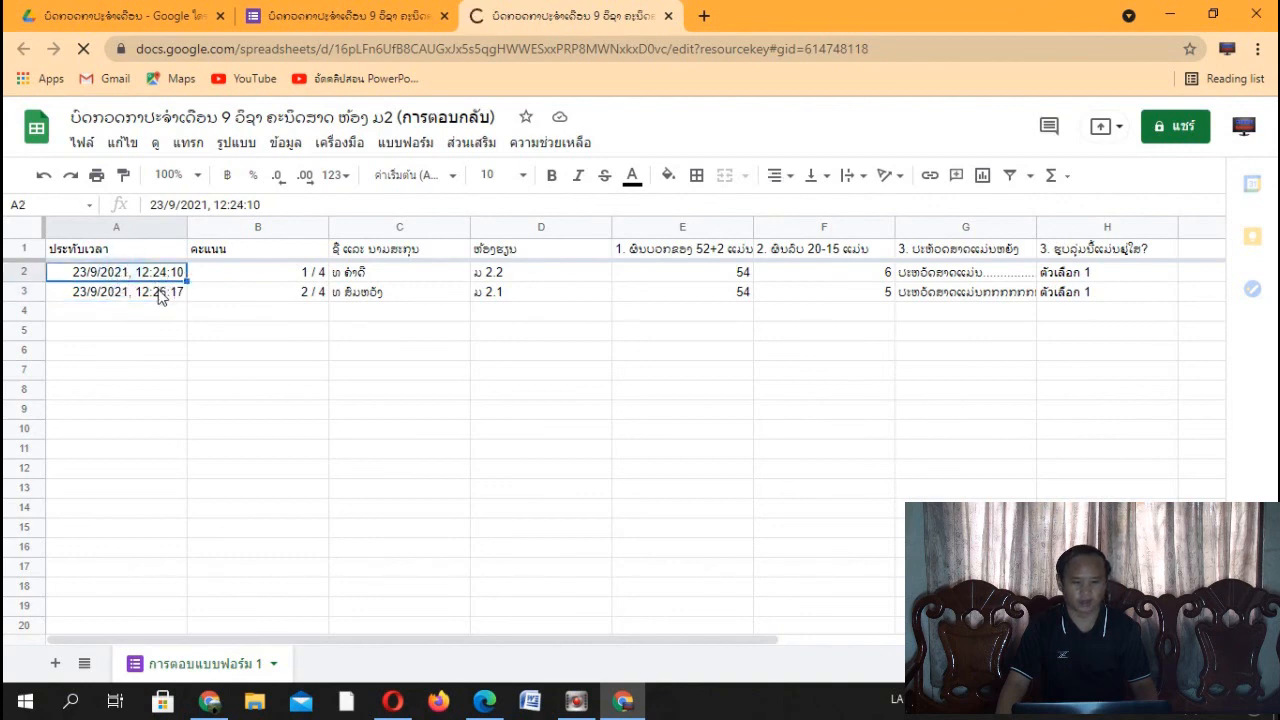
pyautogui.click(152, 292)
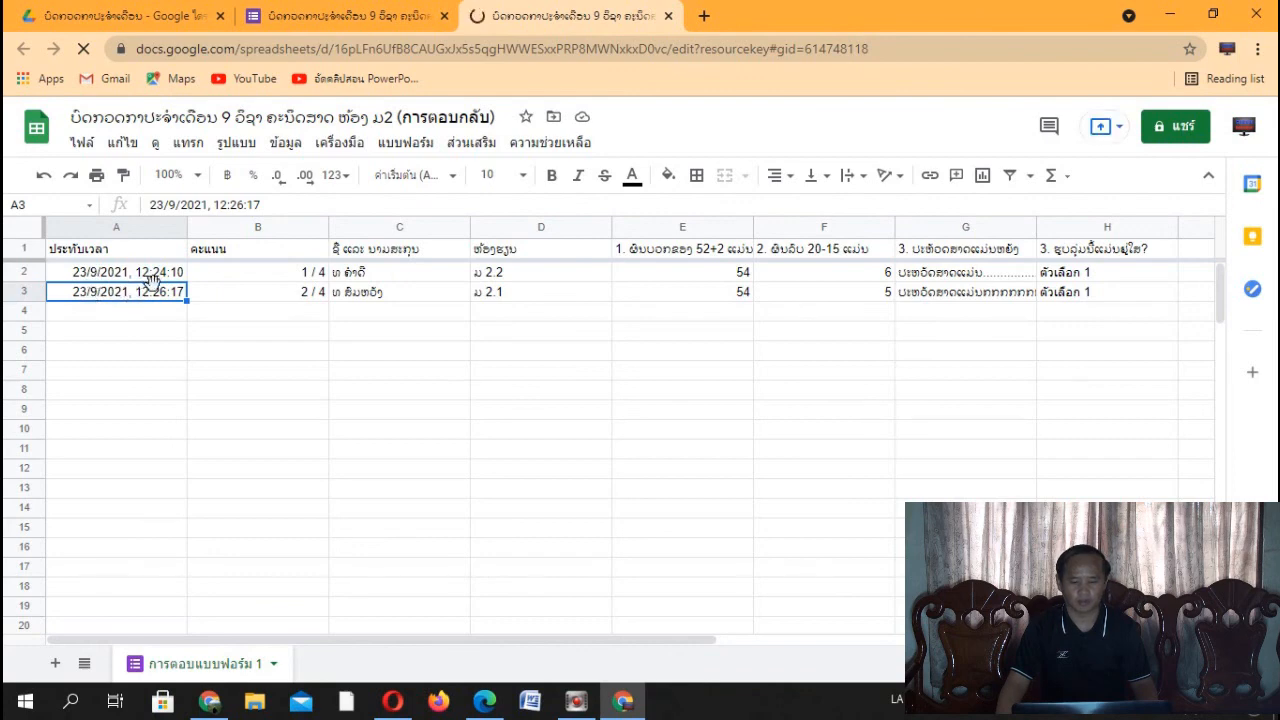
pyautogui.click(812, 494)
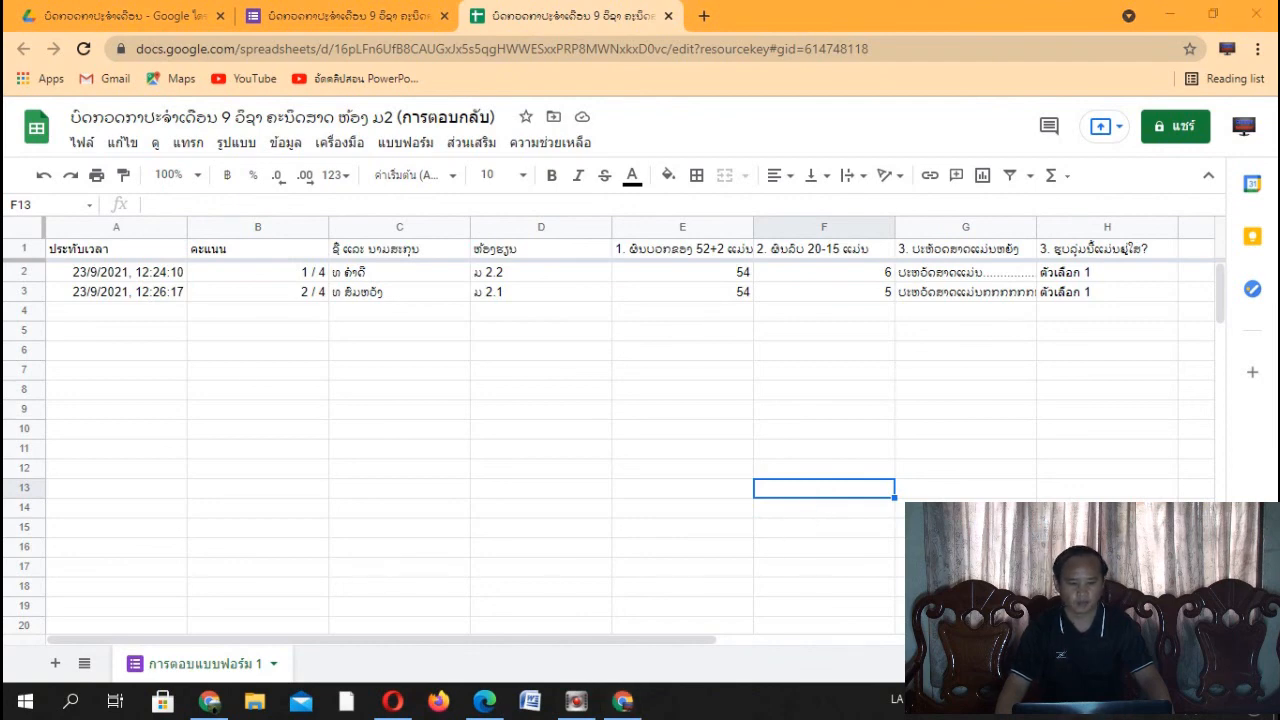
pyautogui.click(674, 565)
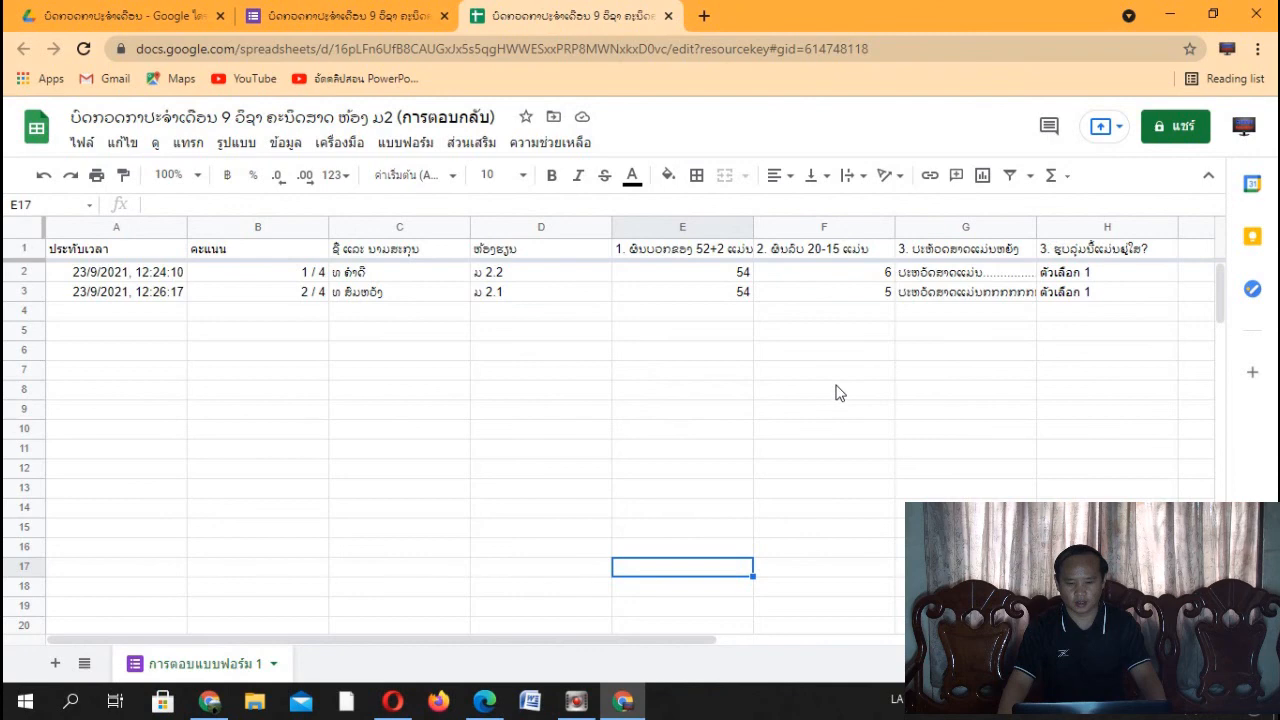
pyautogui.scroll(-2, 845, 395)
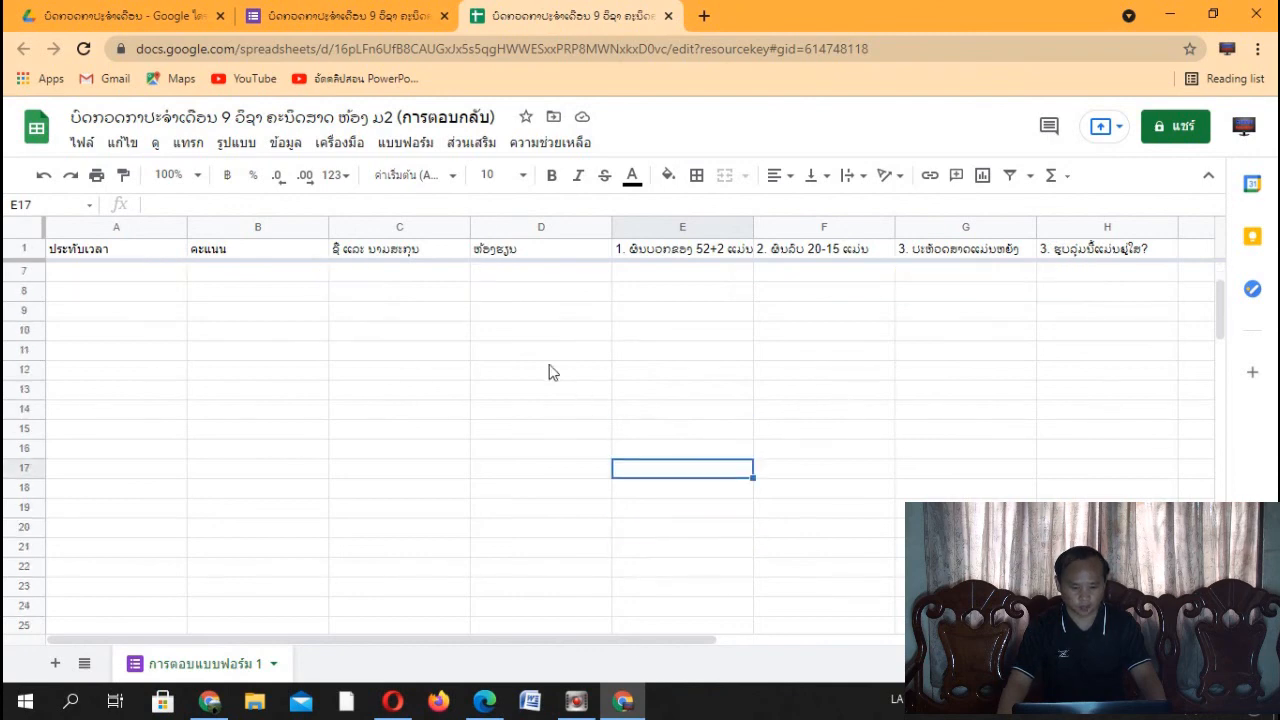
# Step: Return to the quiz form and look over its questions
pyautogui.click(373, 18)
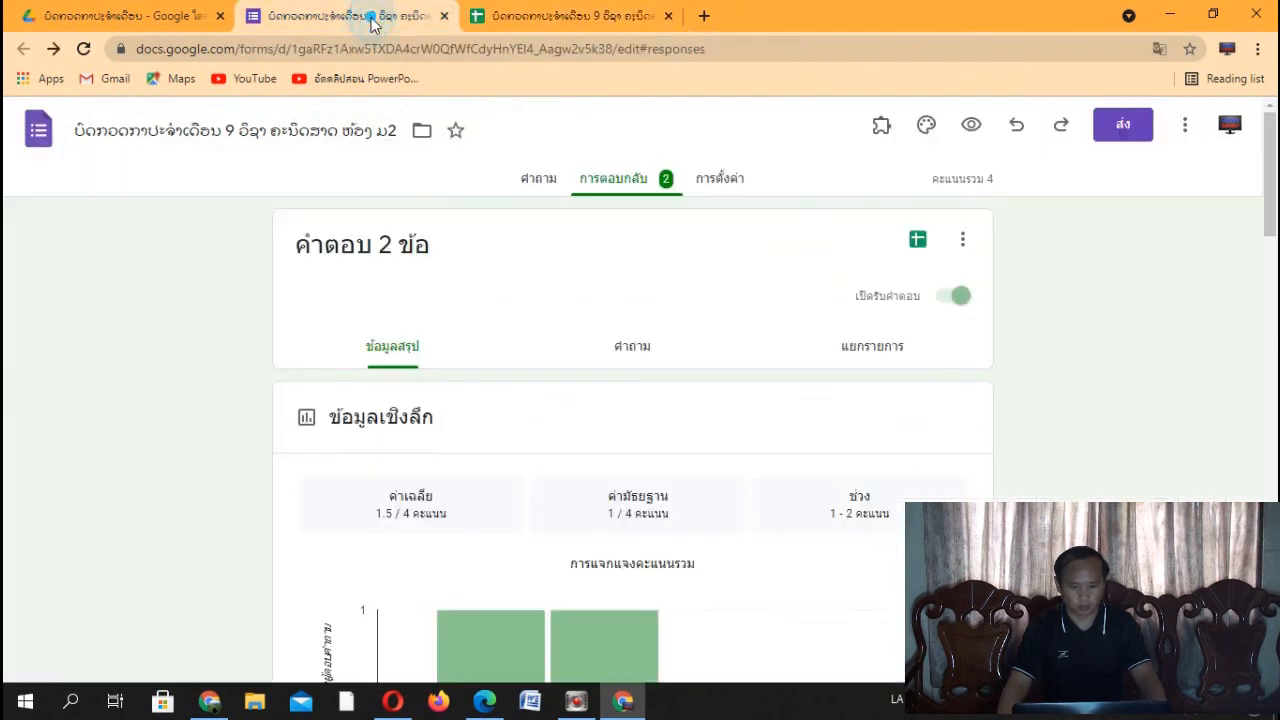
pyautogui.click(527, 184)
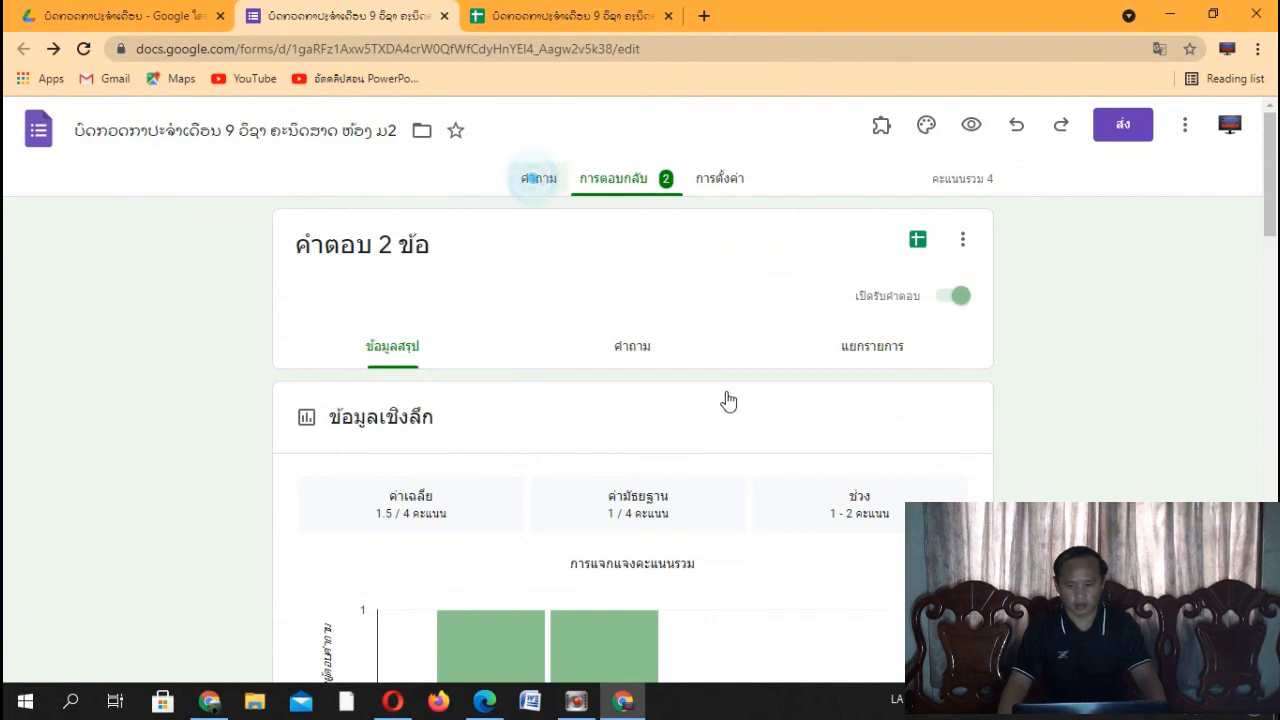
pyautogui.scroll(-2, 860, 468)
pyautogui.scroll(2, 859, 468)
pyautogui.scroll(-3, 850, 468)
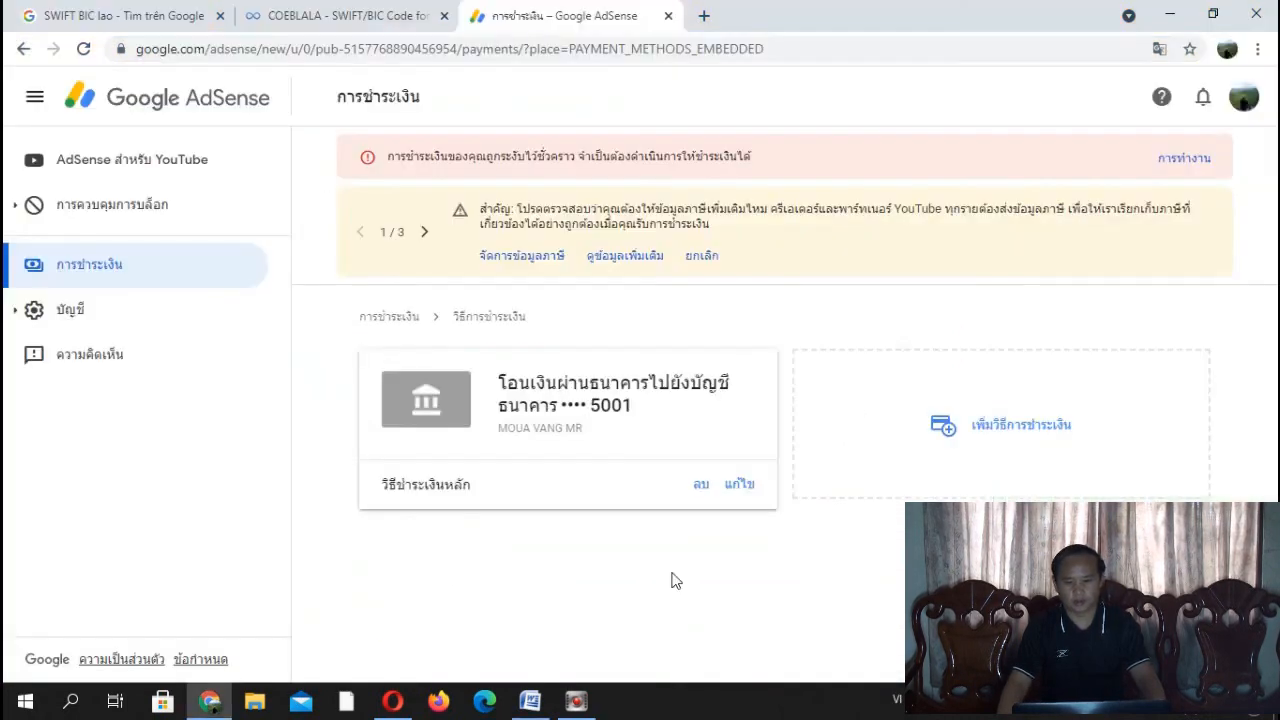